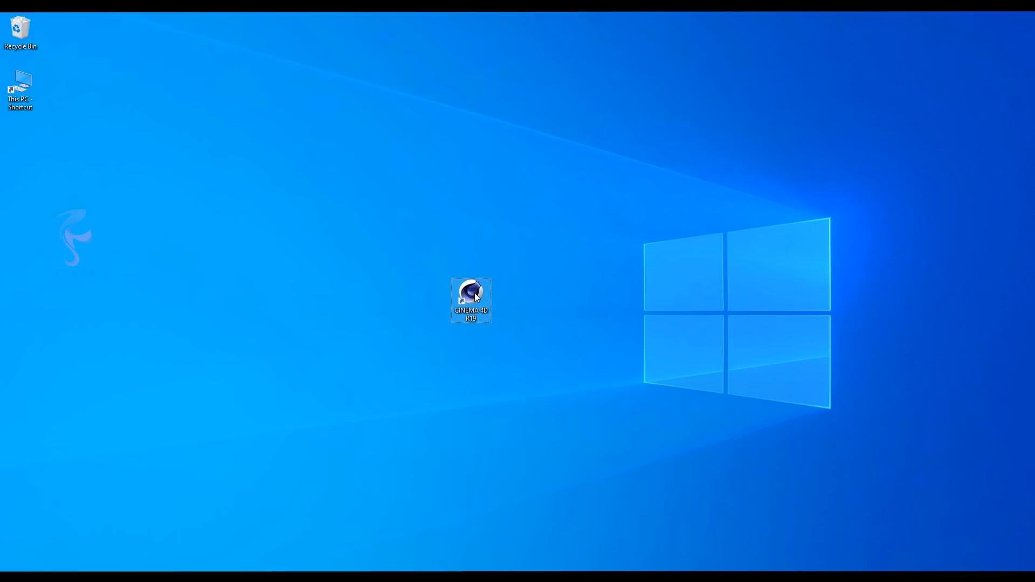
Step: Start Cinema 4D and load sketch.jpg as the background picture of the Right viewport
double_click(474, 294)
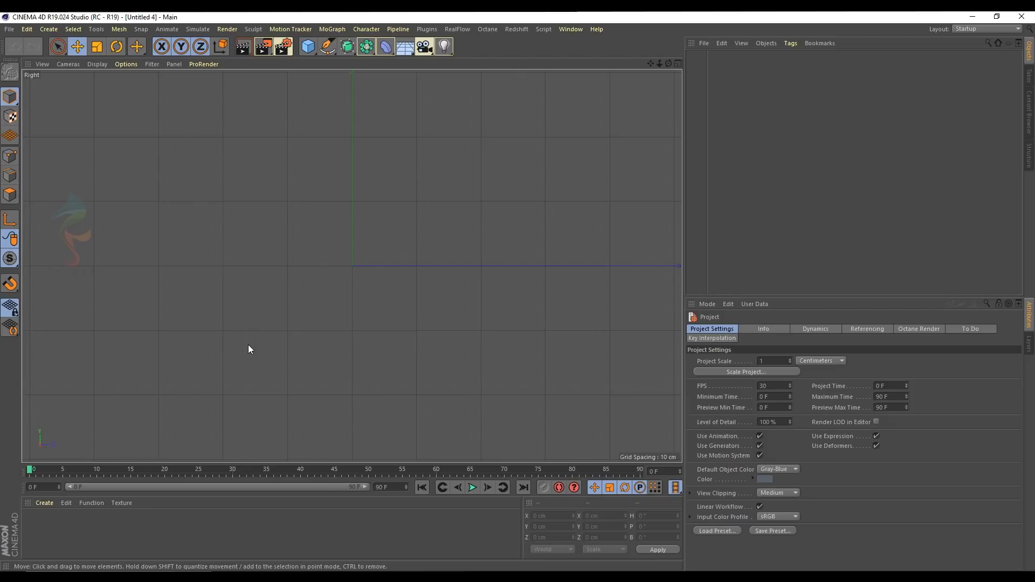
click(711, 305)
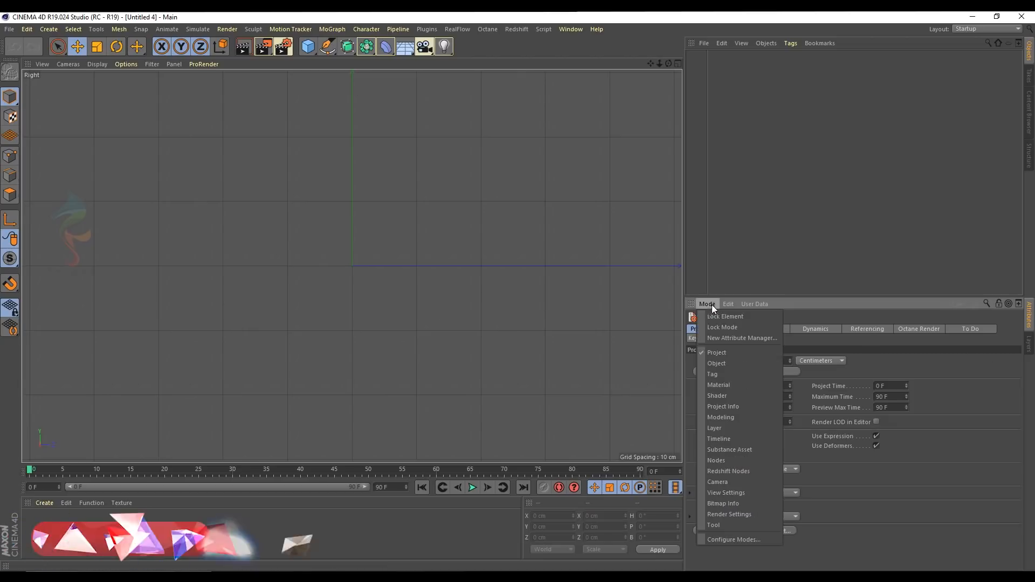
click(725, 492)
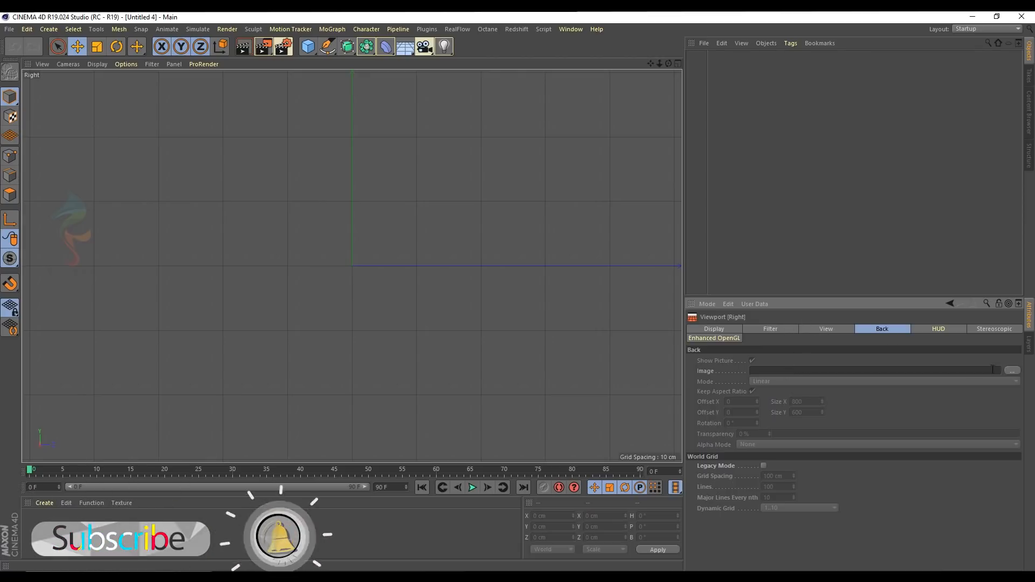
click(1012, 371)
click(462, 198)
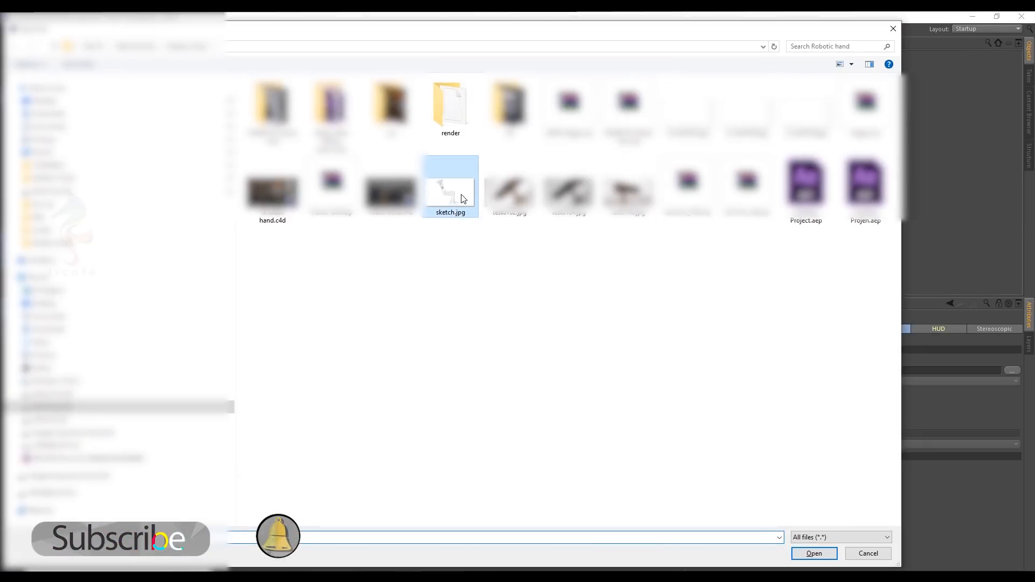
double_click(461, 198)
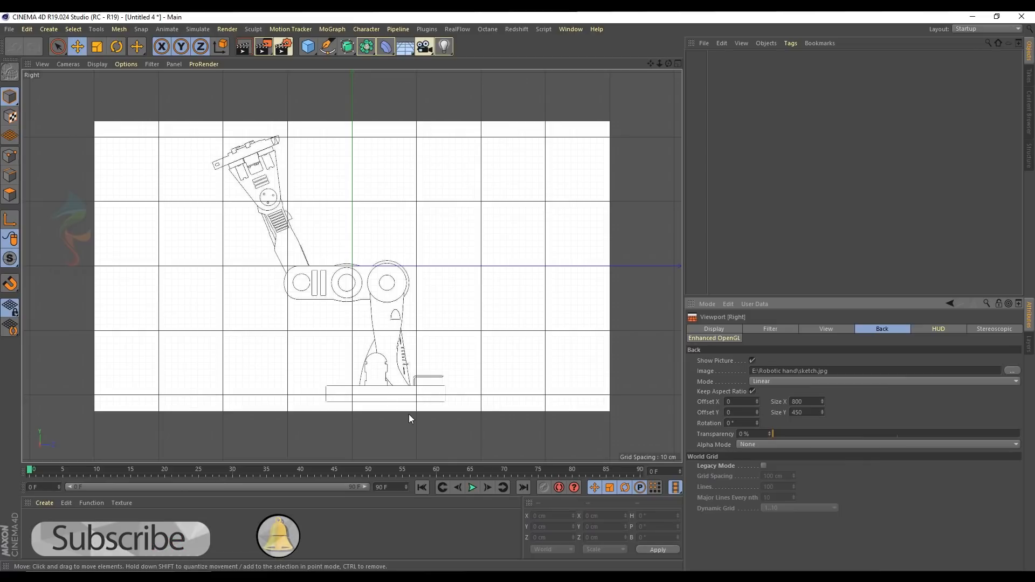
Step: Add a cylinder and move it onto the robot arm's base plate in the sketch, about Y -199 cm and Z 52 cm
scroll(409, 418, up, 6)
click(308, 46)
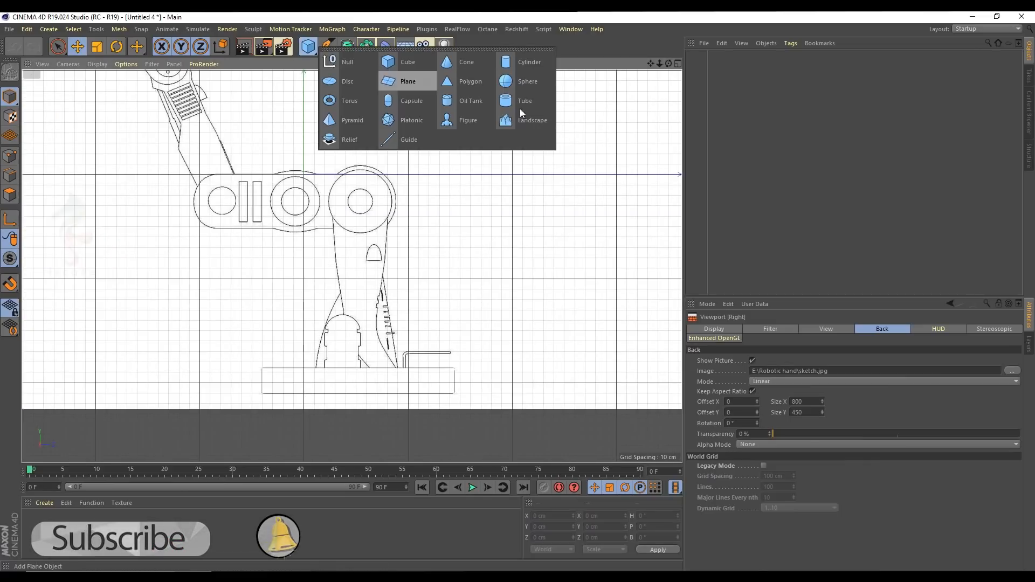
click(528, 56)
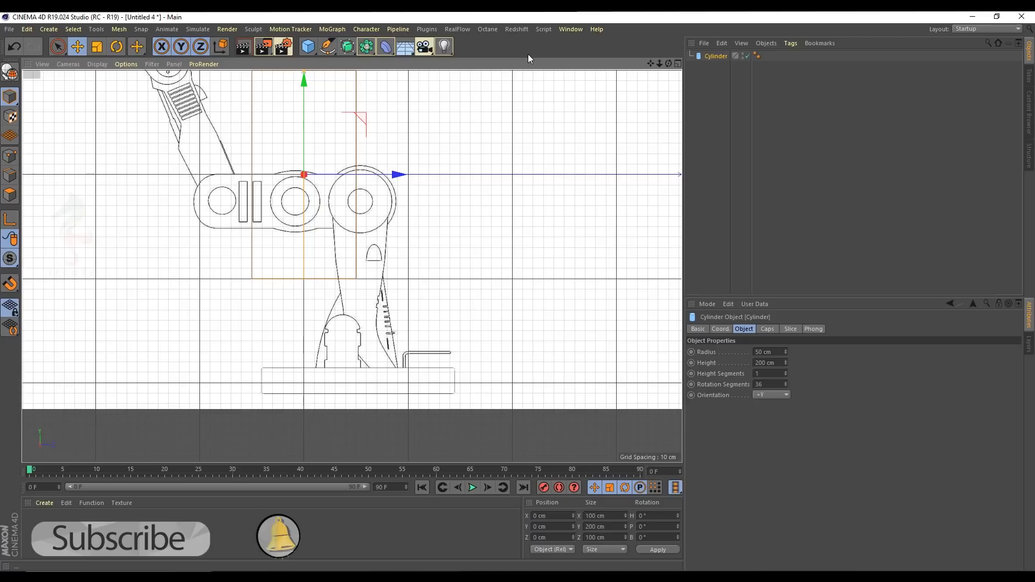
mouse_move(361, 125)
mouse_down()
mouse_move(392, 166)
mouse_move(435, 312)
mouse_move(416, 334)
mouse_up()
Step: Reduce the cylinder's height to about 25 cm and align it vertically with the base plate outline at about Y -197.8 cm
scroll(420, 283, down, 2)
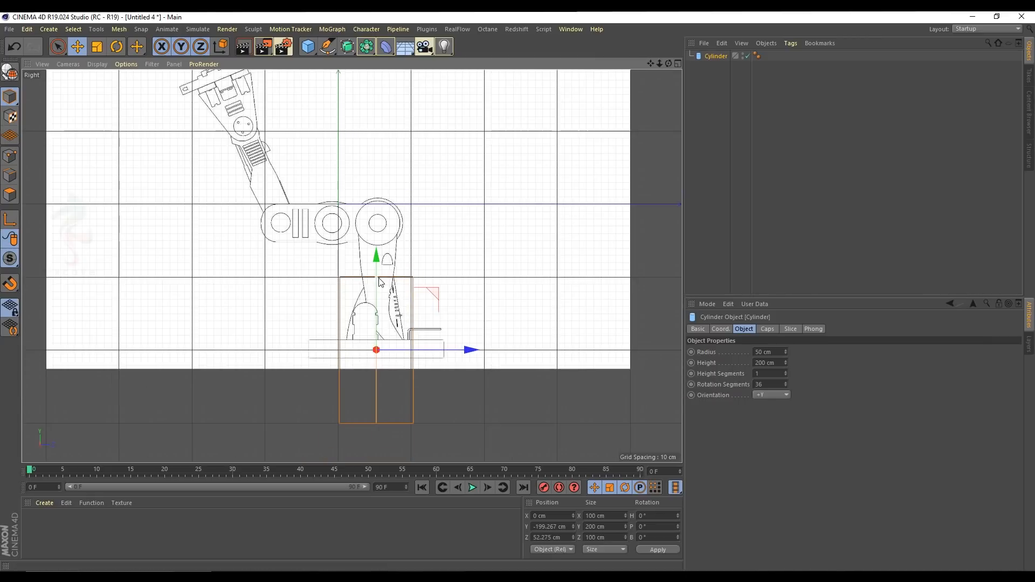
drag(379, 281, 370, 341)
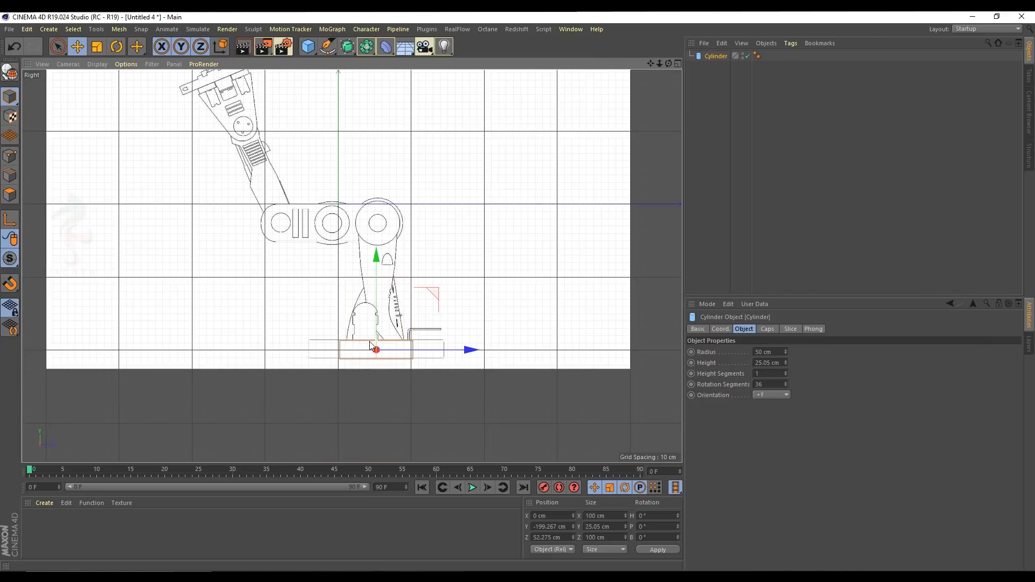
scroll(370, 341, up, 2)
scroll(324, 240, up, 3)
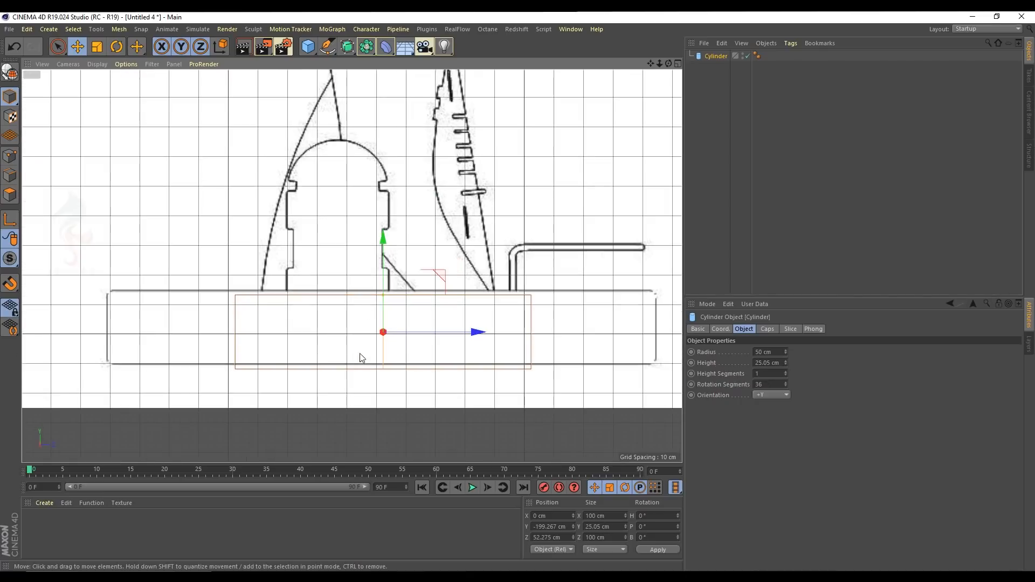
drag(385, 255, 385, 251)
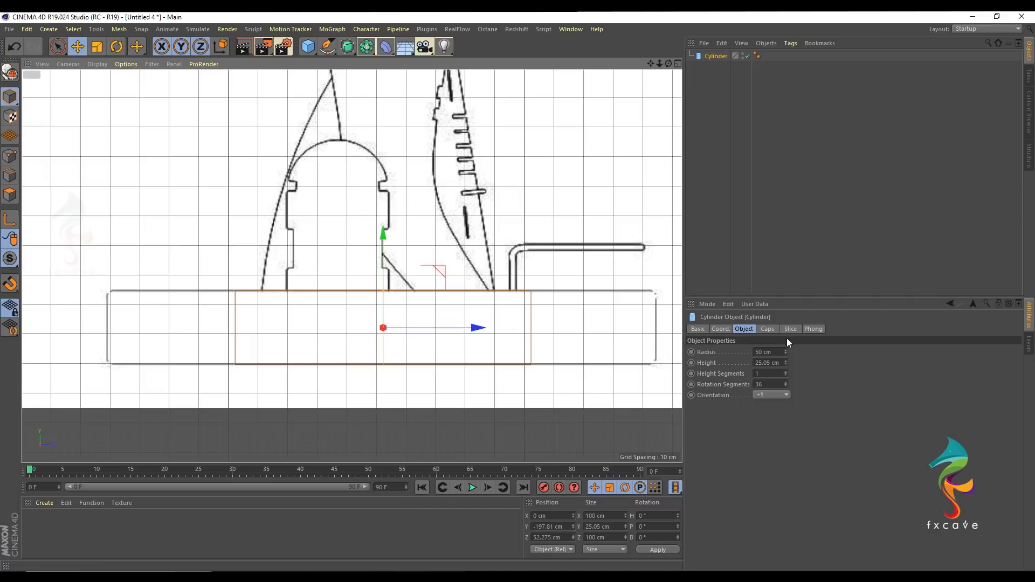
Step: Set the cylinder's height to 25 cm and radius to 93 cm, and centre it on the base outline at about Z 51.7 cm
double_click(777, 362)
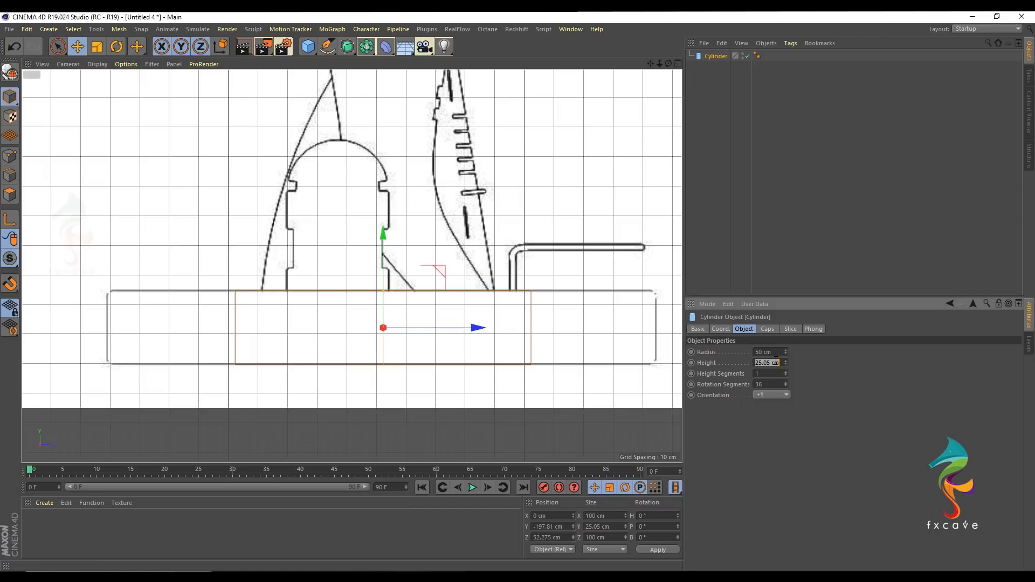
text(2)
drag(785, 352, 785, 351)
click(785, 351)
drag(475, 327, 467, 328)
Step: Switch to the perspective view and convert the base cylinder into an editable polygon object
middle_click(287, 238)
middle_click(288, 239)
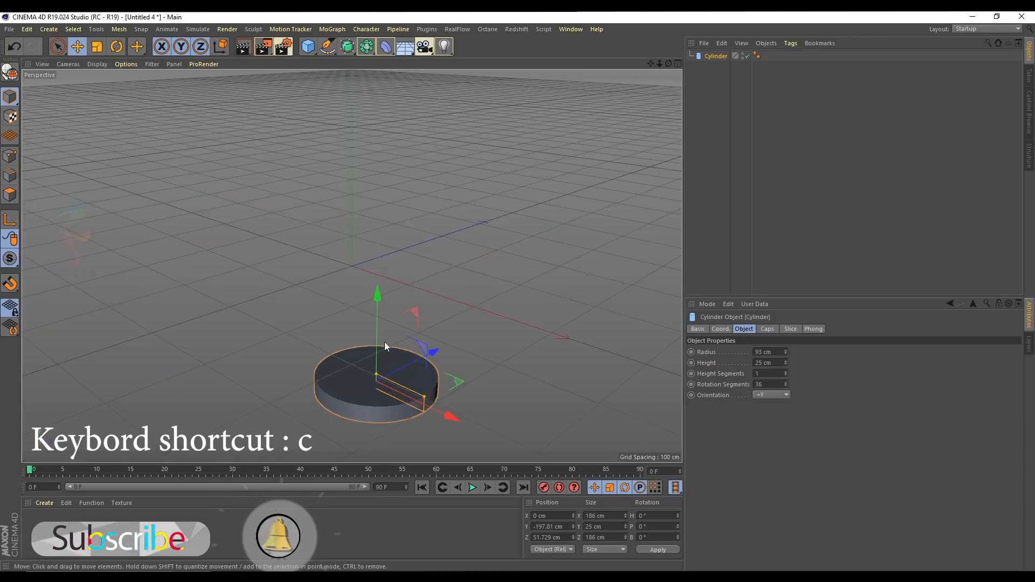
scroll(384, 341, up, 4)
scroll(348, 346, up, 1)
alt+middle_drag(357, 376, 345, 320)
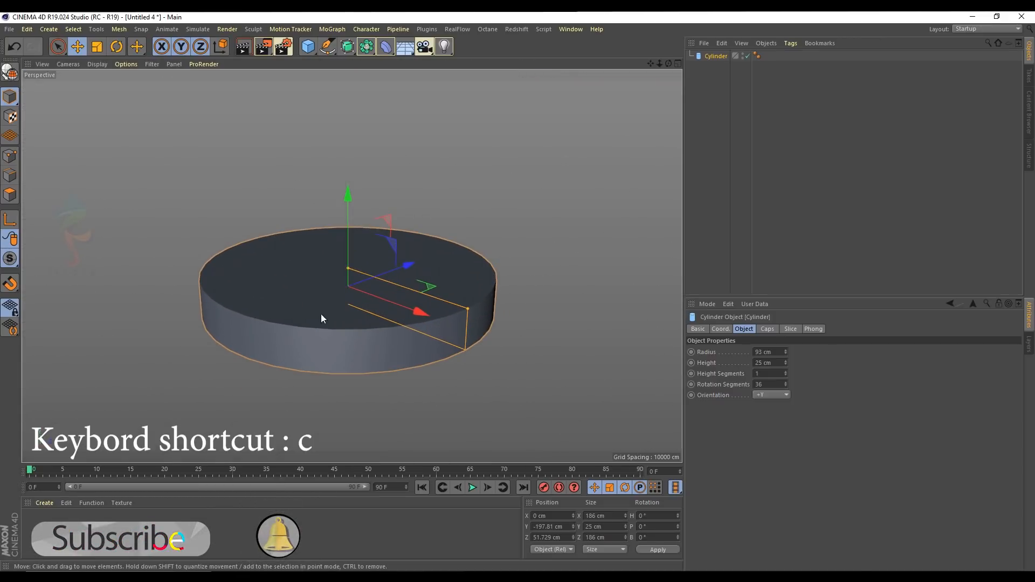
key(c)
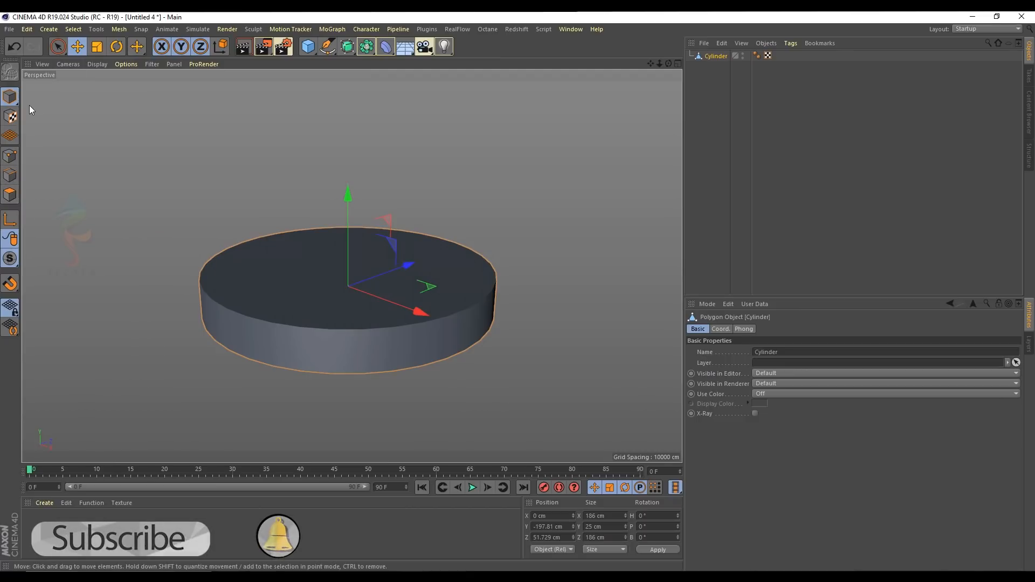
key(ctrl+z)
click(9, 74)
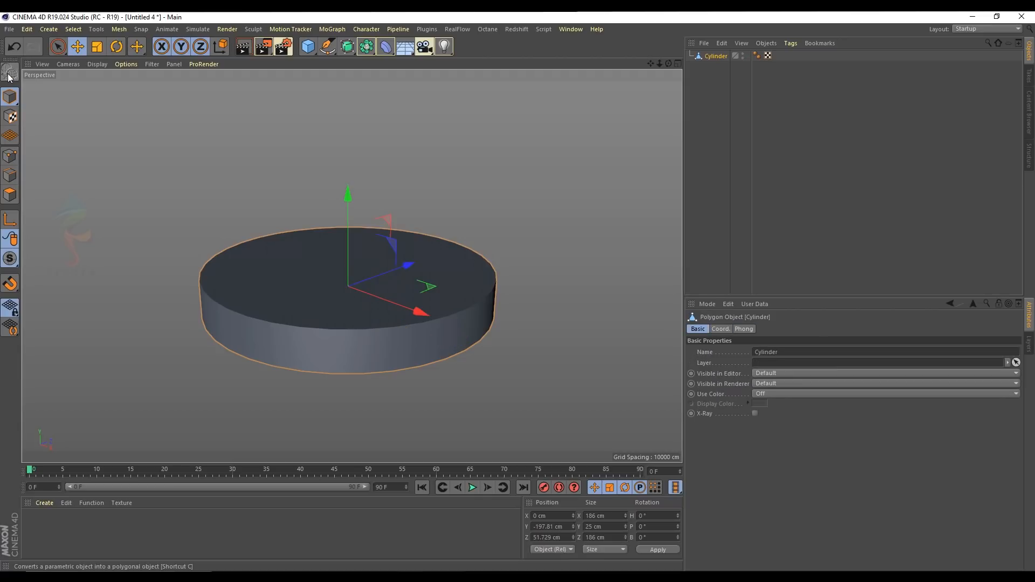
Step: Select all polygons of the cylinder's top cap with Loop Selection in polygon mode
click(9, 195)
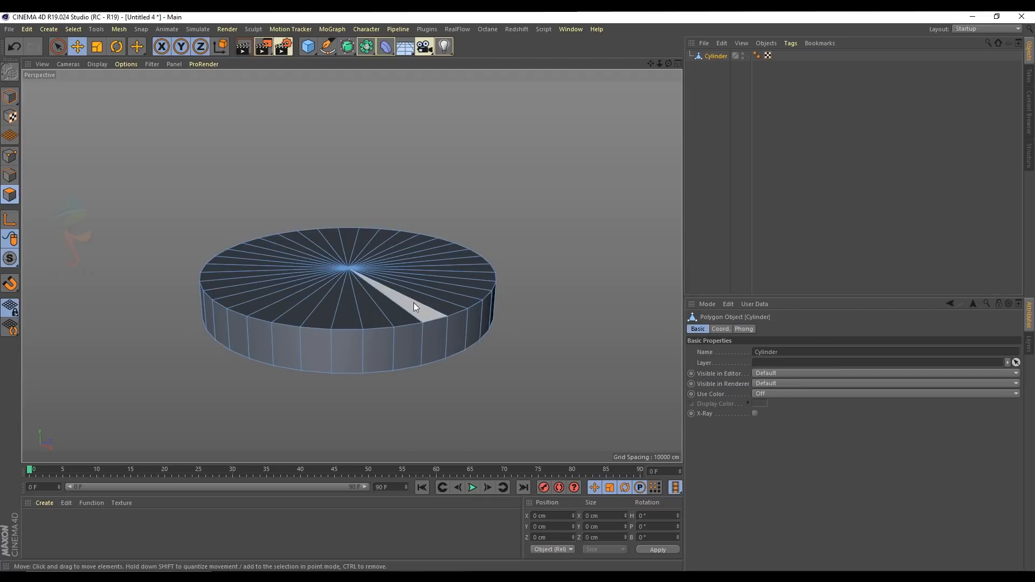
scroll(364, 302, up, 3)
scroll(365, 312, up, 1)
click(365, 308)
scroll(363, 308, up, 2)
key(v)
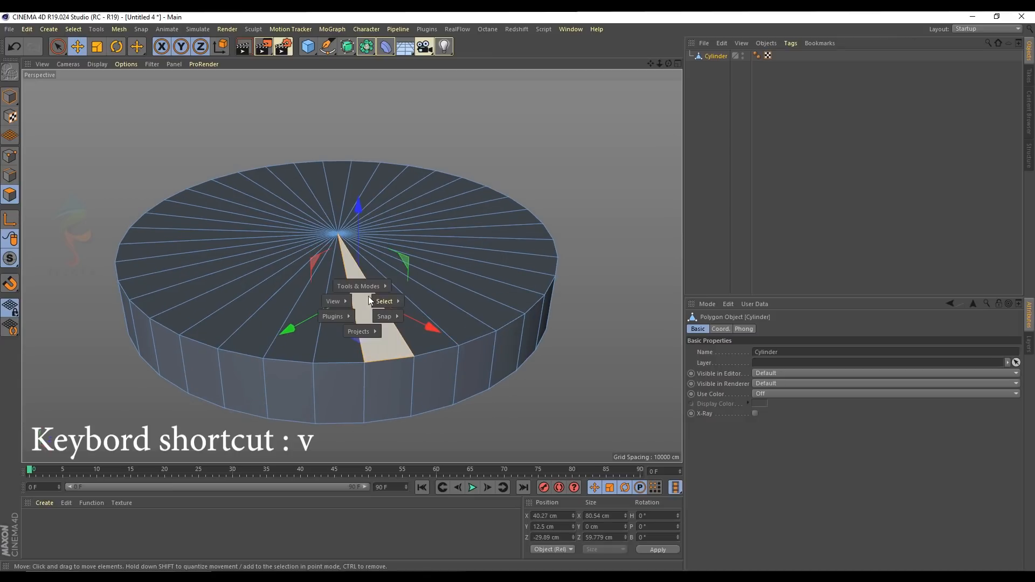
mouse_move(385, 301)
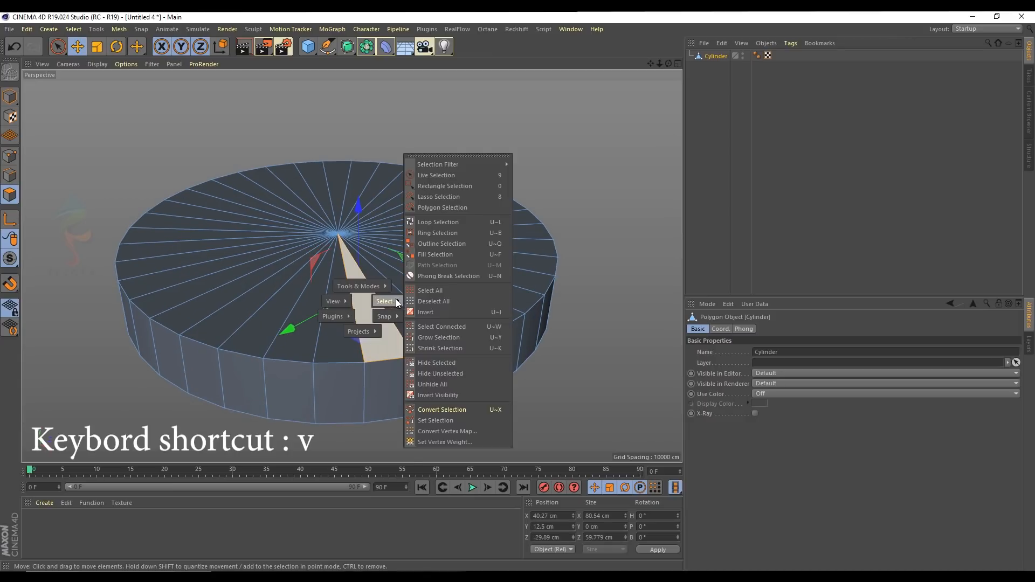
click(440, 222)
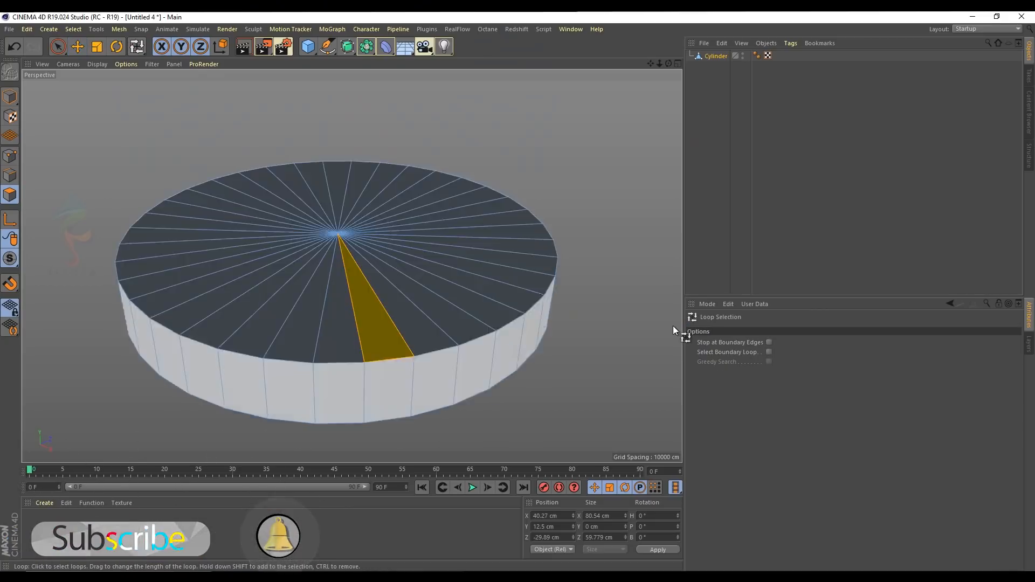
click(503, 285)
Step: Inset the selected top cap by about 3.6 cm with Extrude Inner
right_click(570, 106)
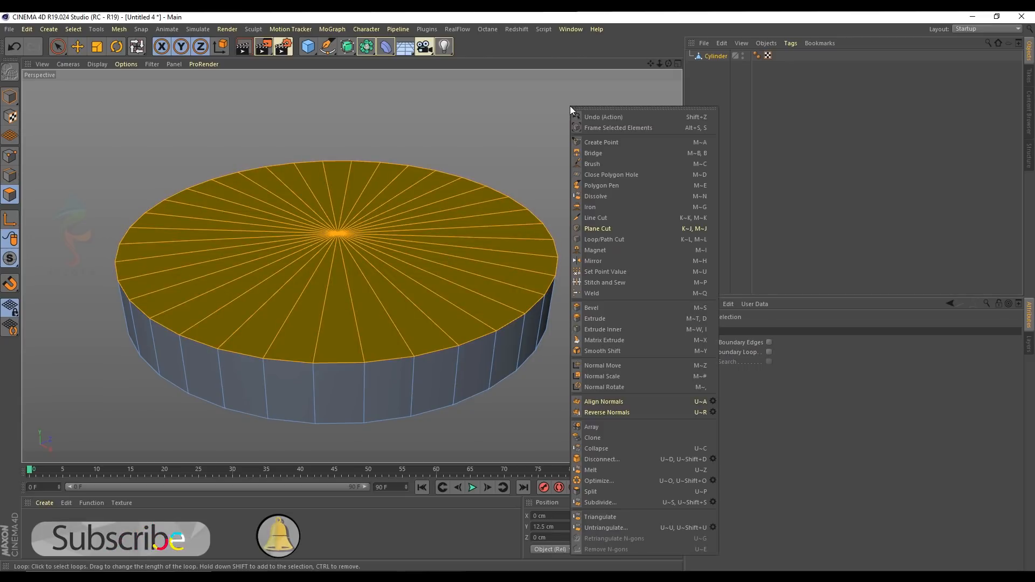
click(587, 329)
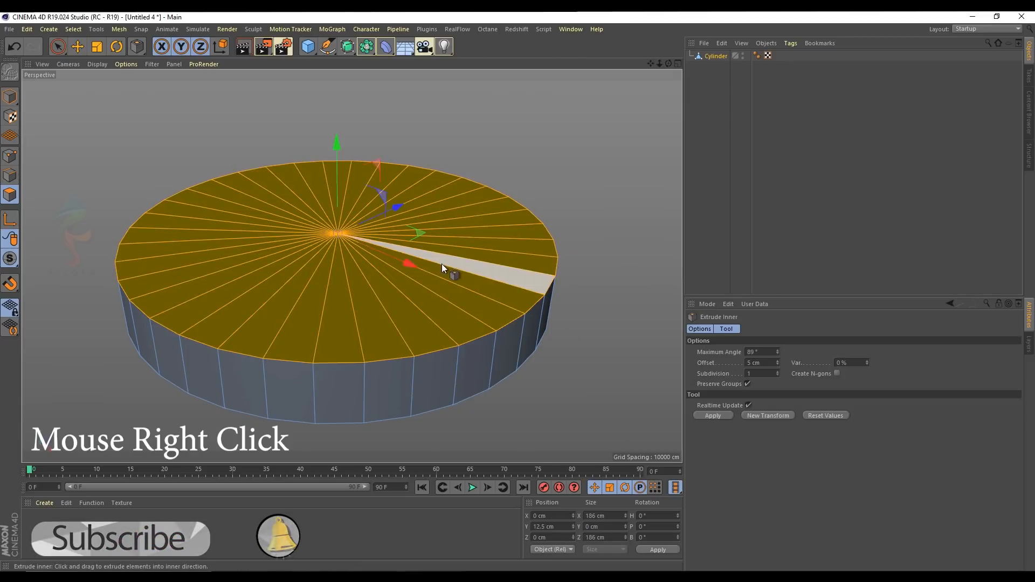
drag(477, 306, 497, 306)
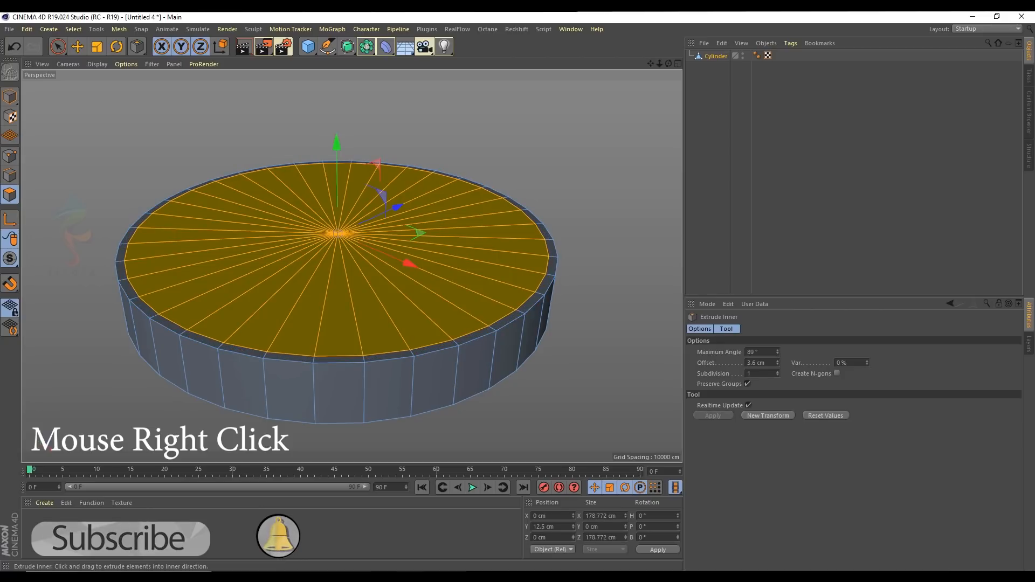
Step: Increase the top cap's inset offset through 4, 5 and 6 cm to 7 cm
click(771, 364)
text(4)
key(Return)
click(771, 364)
text(5)
key(Return)
click(771, 364)
text(6)
key(Return)
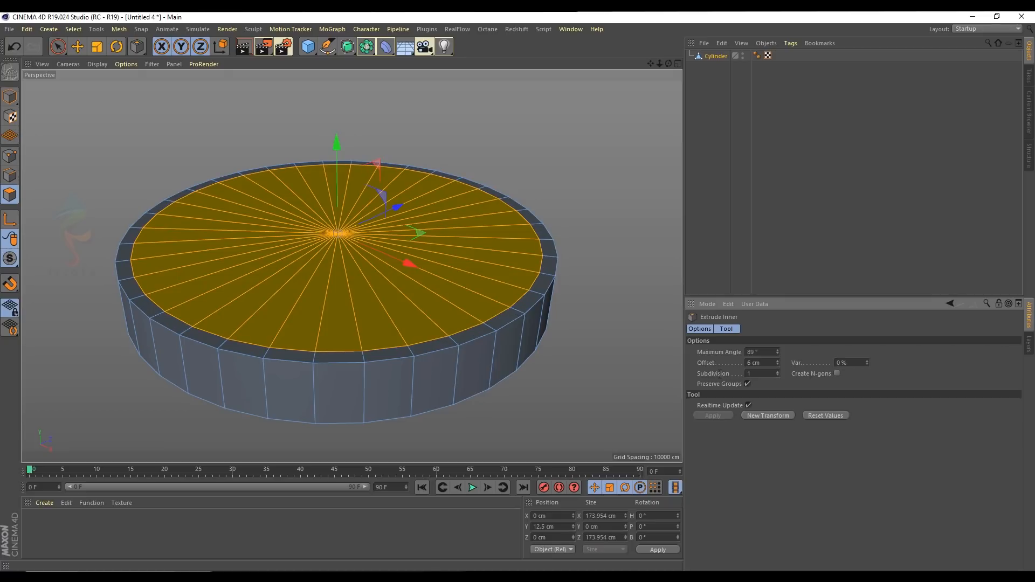
right_click(731, 363)
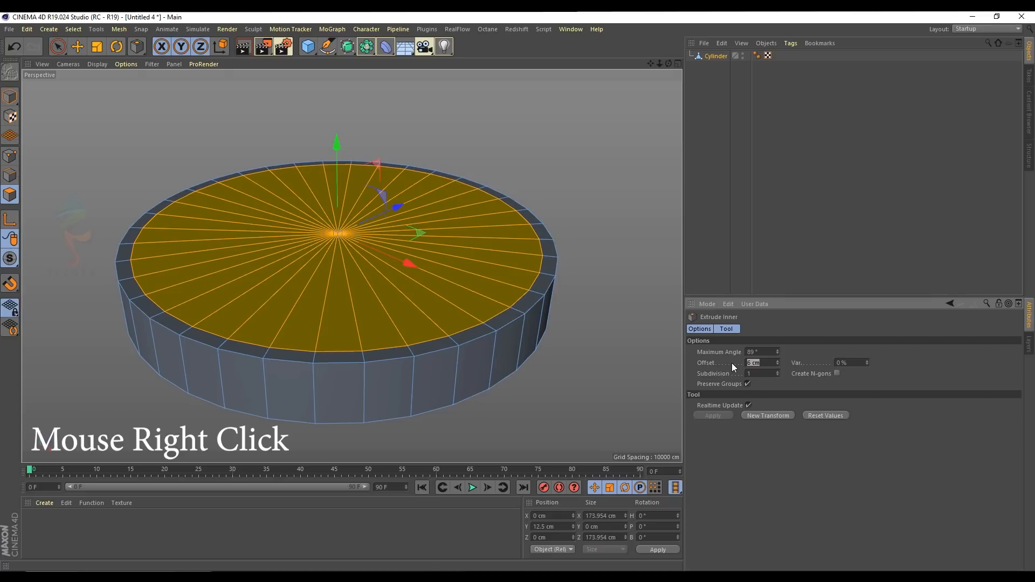
text(7)
key(Return)
Step: Extrude the inset top polygons downward with an offset of -5 cm to form a recess
scroll(389, 289, up, 2)
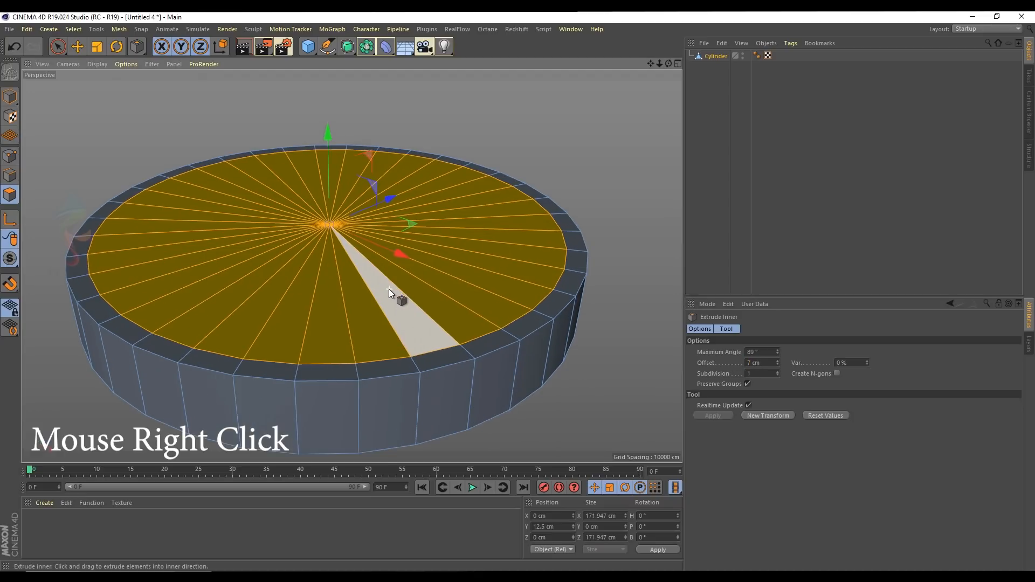
right_click(441, 235)
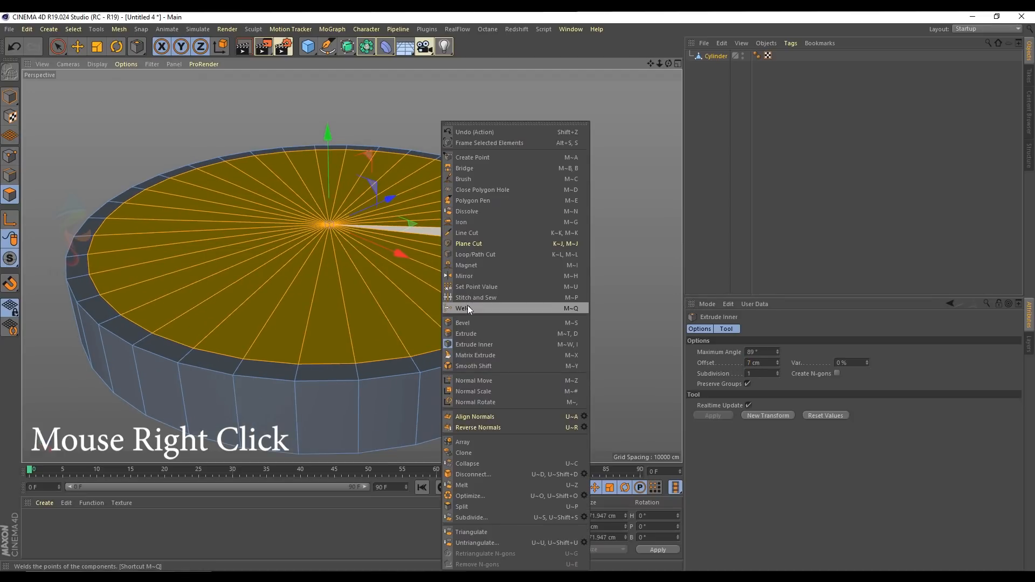
click(482, 333)
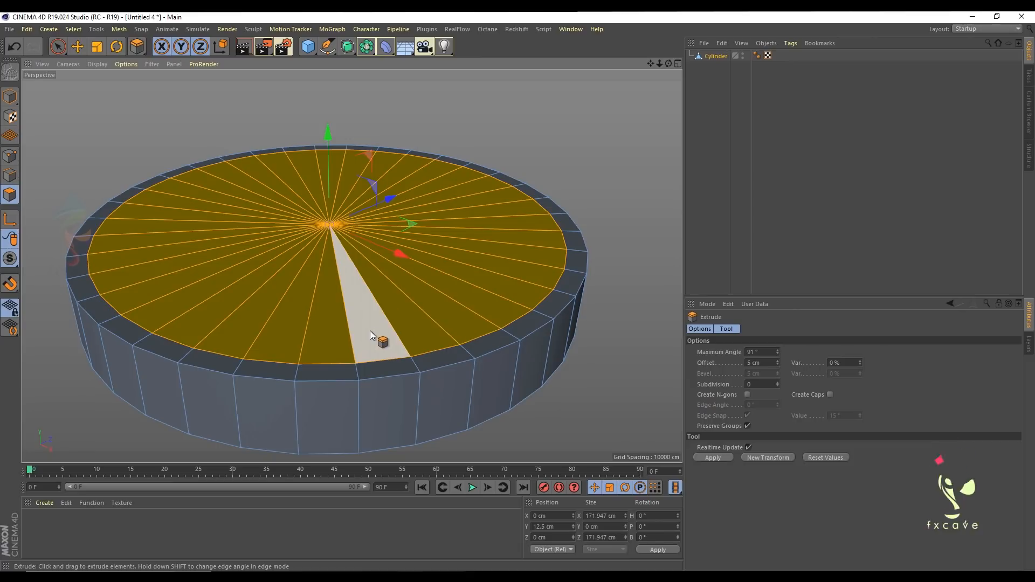
drag(406, 327, 377, 330)
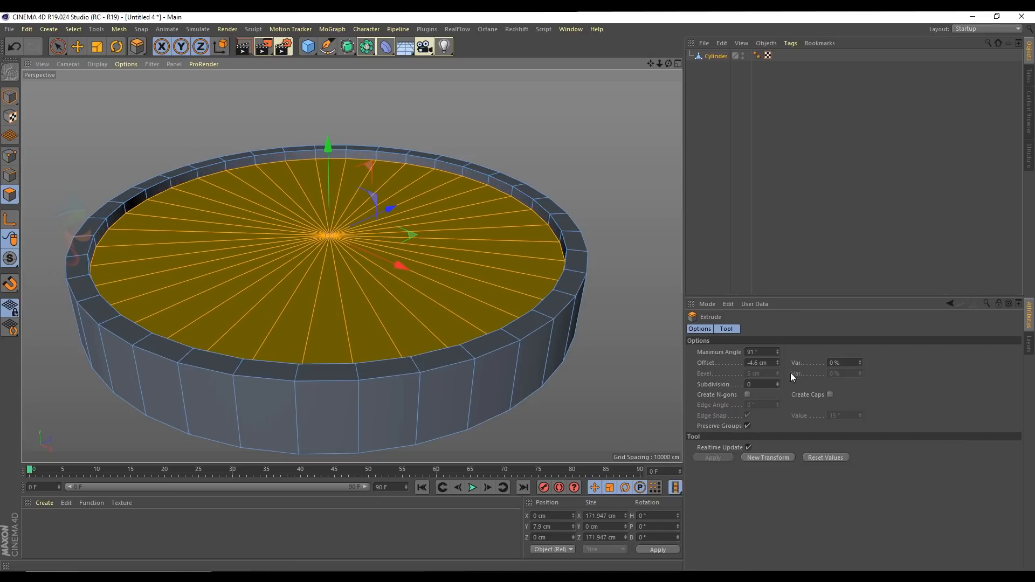
click(746, 362)
key(BackSpace)
text(-5)
key(Return)
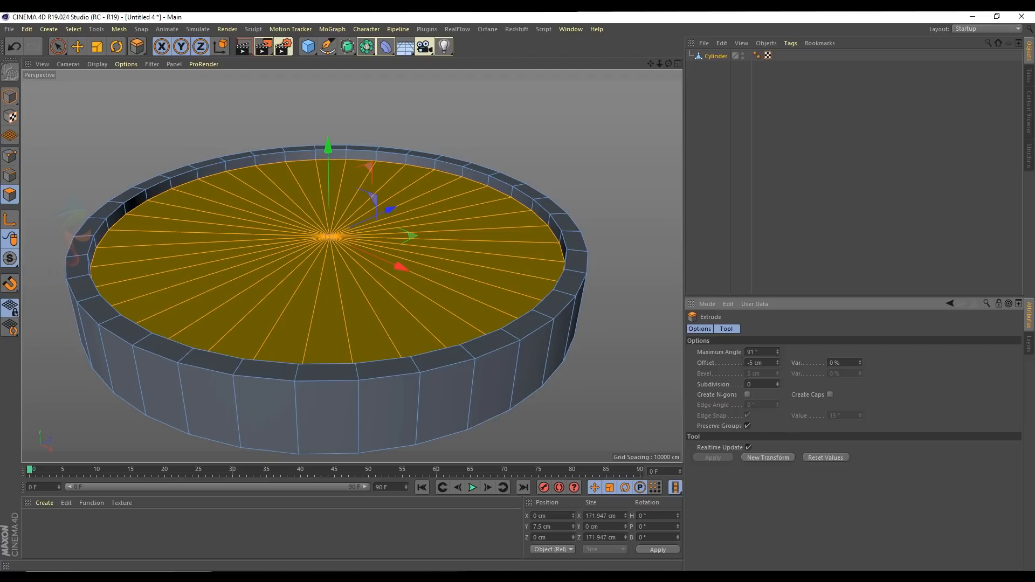
Step: Deepen the recess in the cylinder's top by setting the extrusion offset to -7 cm
drag(779, 362, 779, 370)
click(778, 360)
click(778, 360)
click(778, 360)
click(779, 360)
click(778, 360)
click(778, 360)
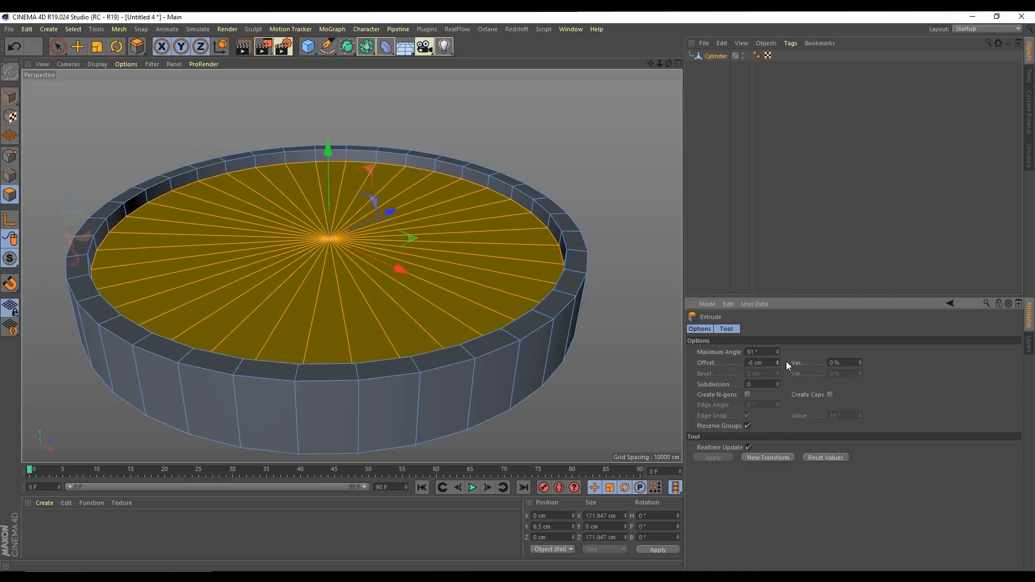
alt+drag(585, 277, 554, 277)
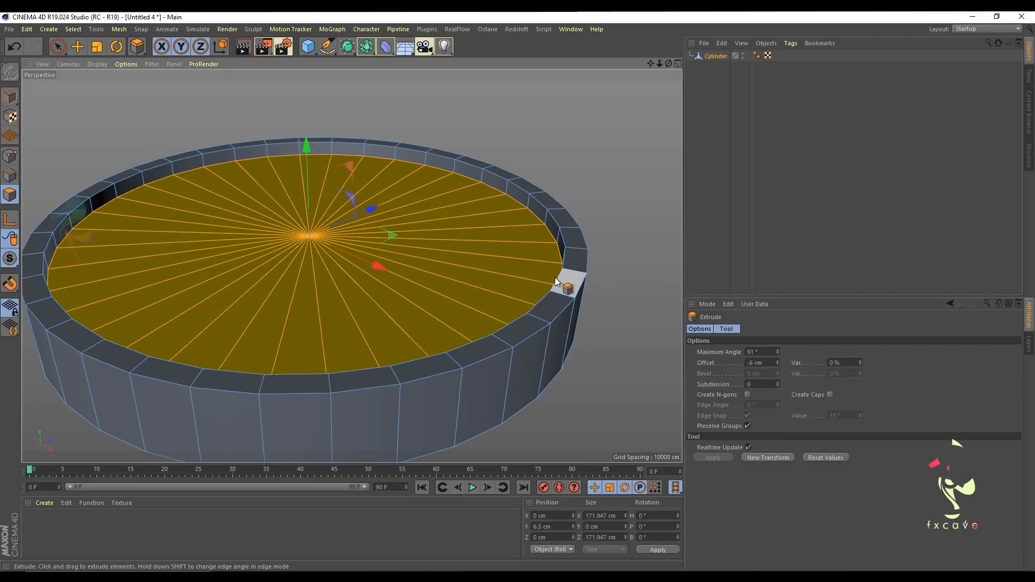
alt+drag(483, 279, 484, 271)
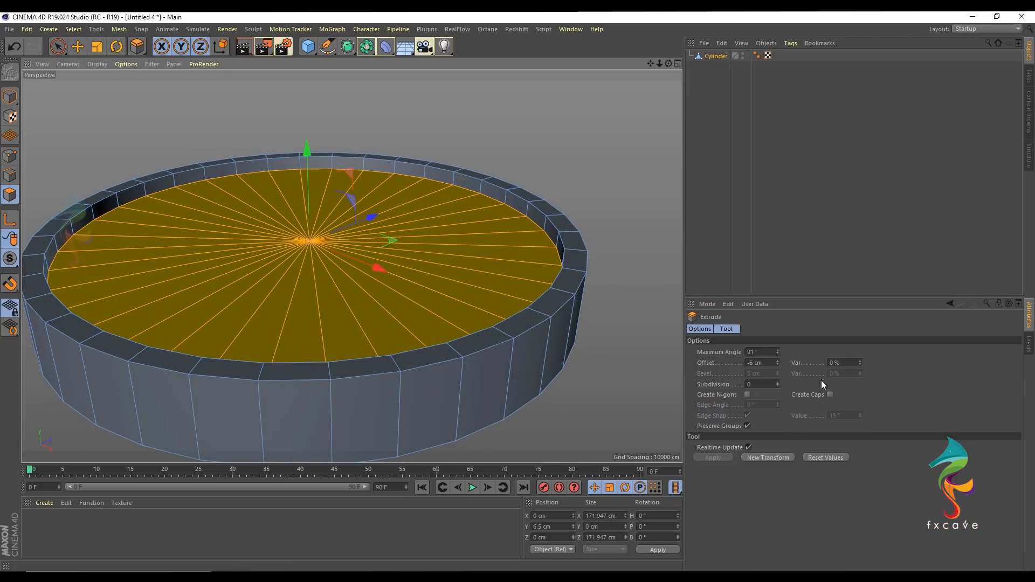
click(777, 365)
alt+drag(345, 240, 357, 244)
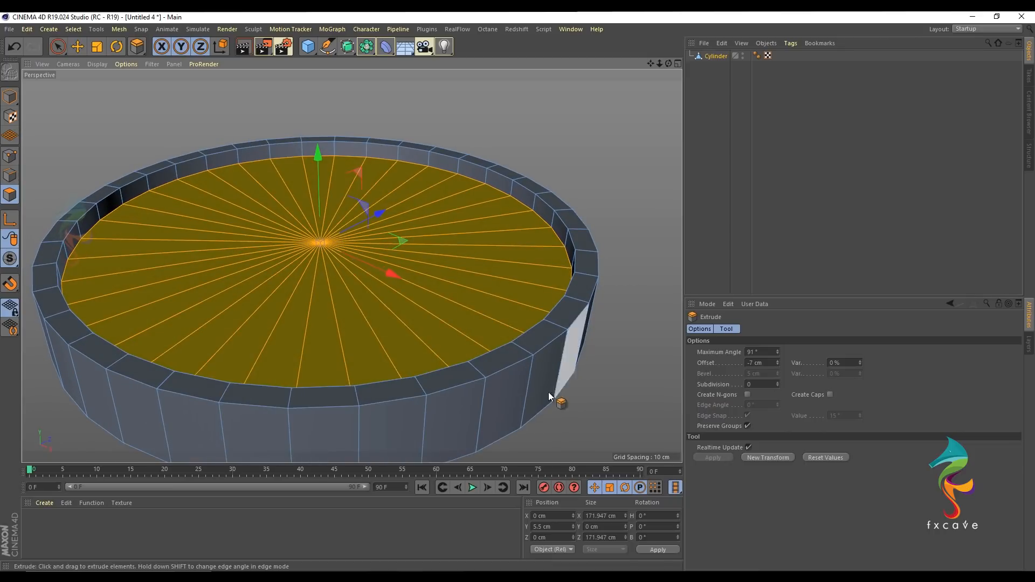
Step: Loop-select the outer and inner top edge loops of the cylinder's raised rim
click(7, 176)
click(77, 46)
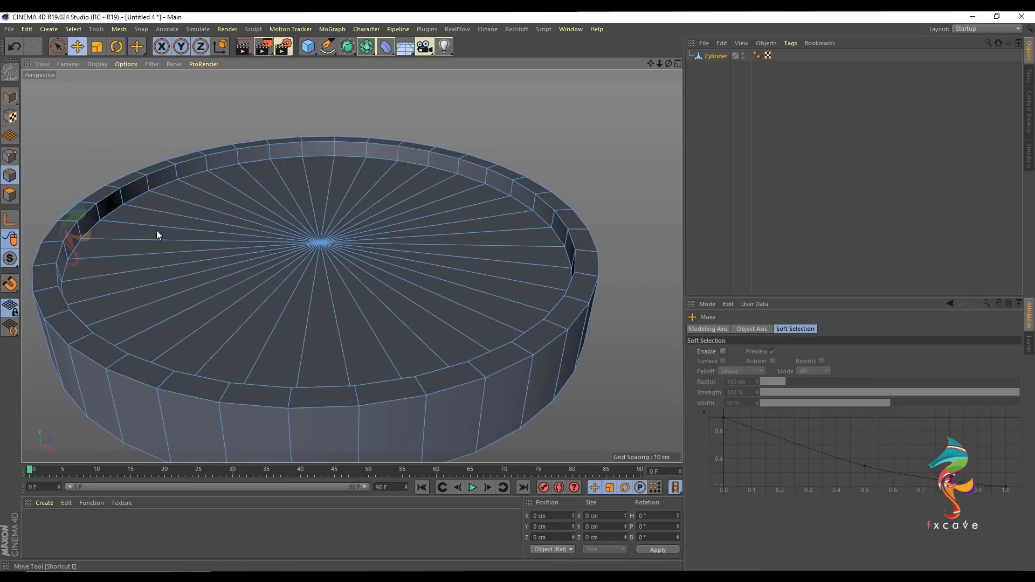
click(399, 402)
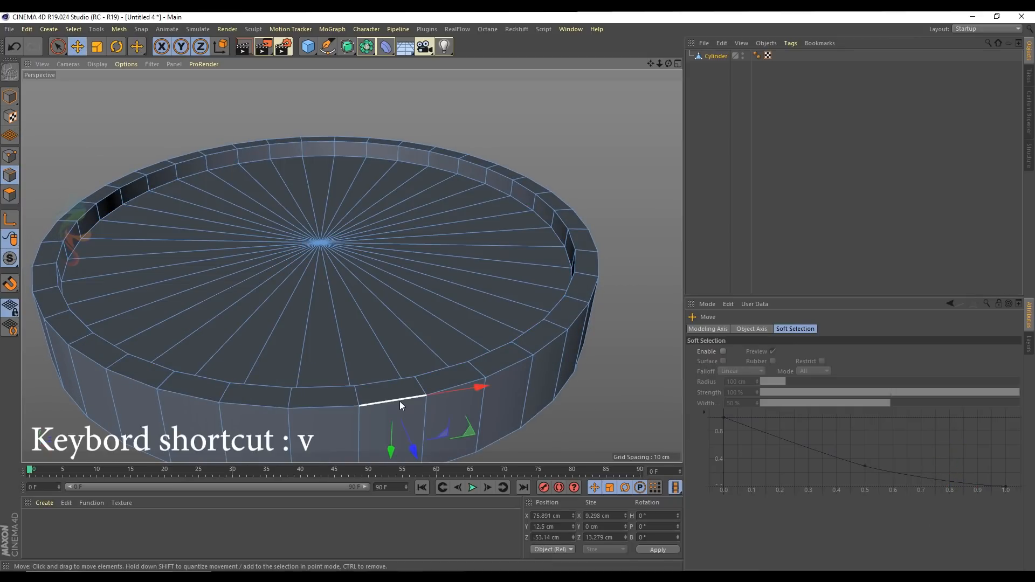
key(v)
mouse_move(422, 394)
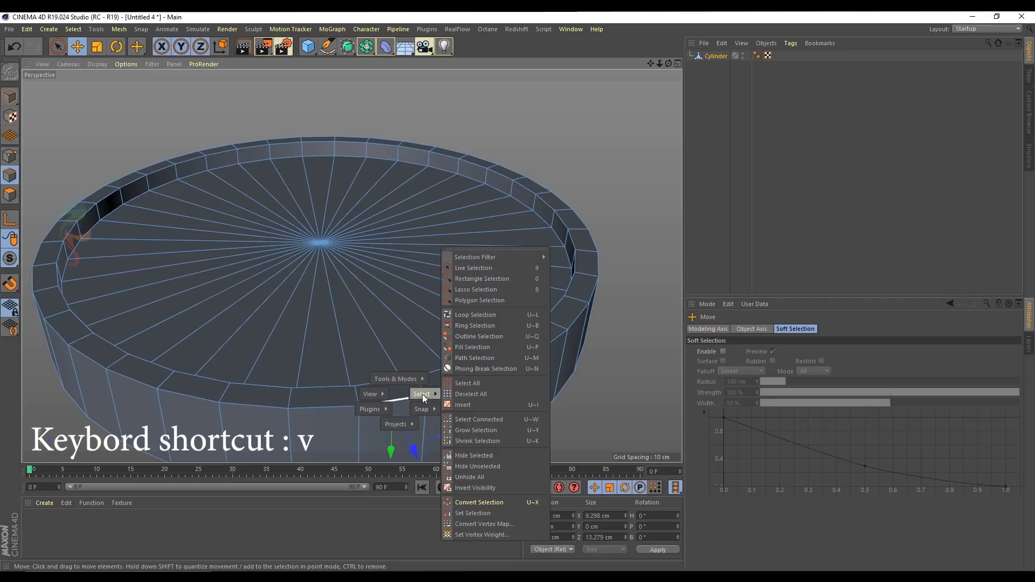
click(489, 316)
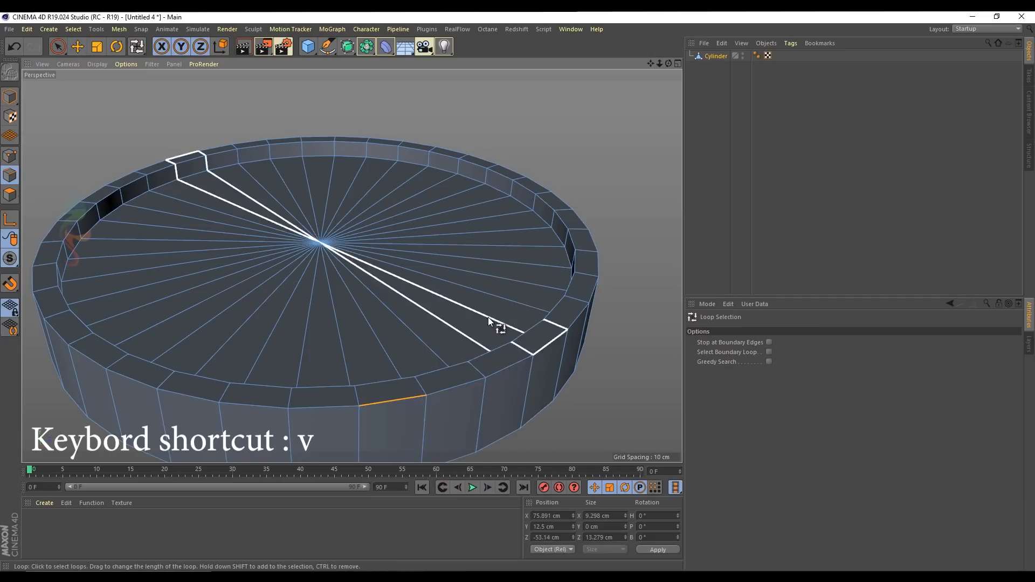
click(444, 385)
click(442, 380)
shift+click(462, 364)
alt+drag(529, 377, 522, 340)
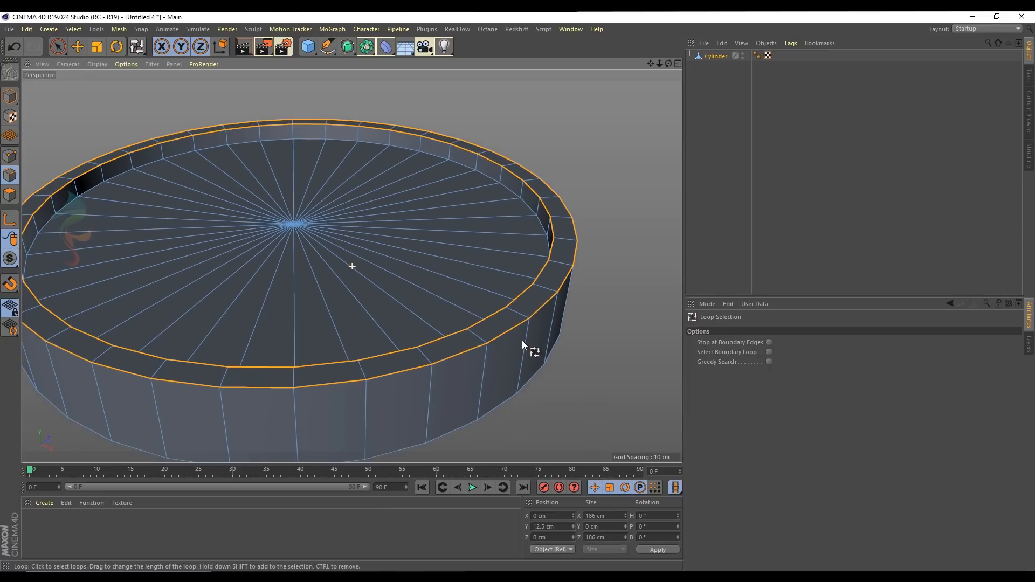
Step: Try to bevel the two selected rim edge loops with an offset of about 1.9 cm, and undo it
right_click(607, 282)
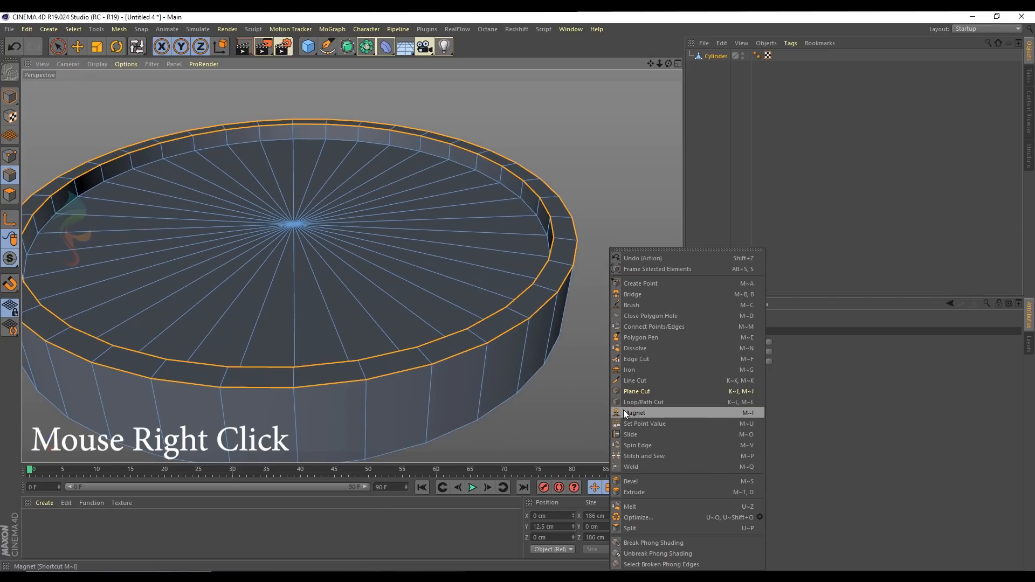
click(644, 481)
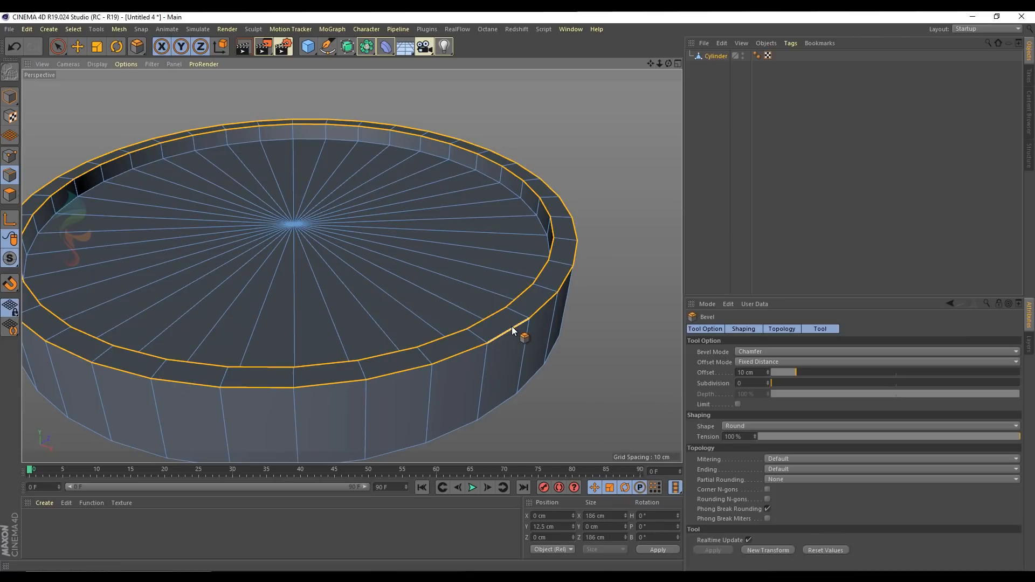
drag(607, 283, 620, 282)
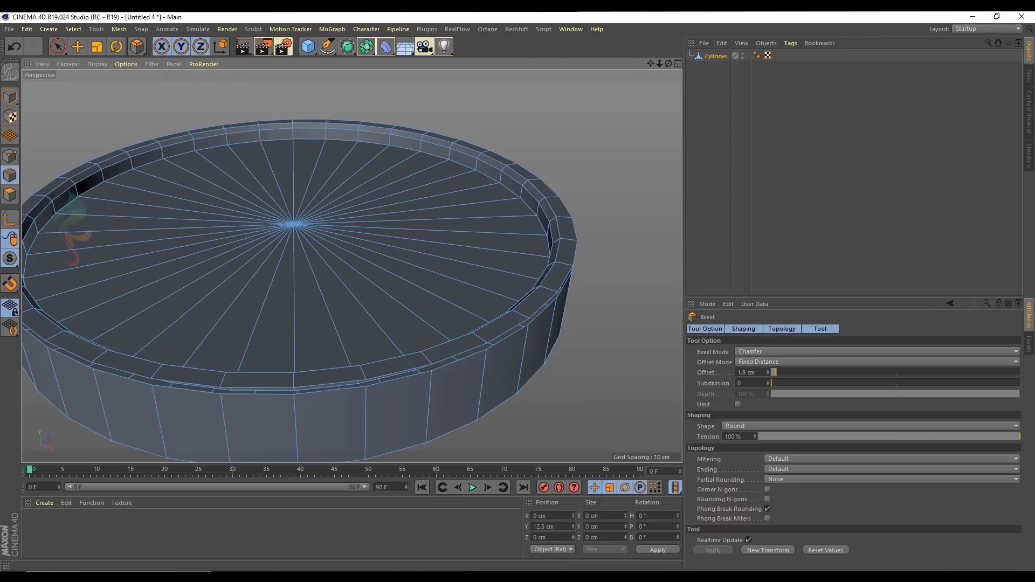
mouse_move(509, 300)
alt+mouse_down()
mouse_move(539, 247)
mouse_move(501, 245)
alt+mouse_up()
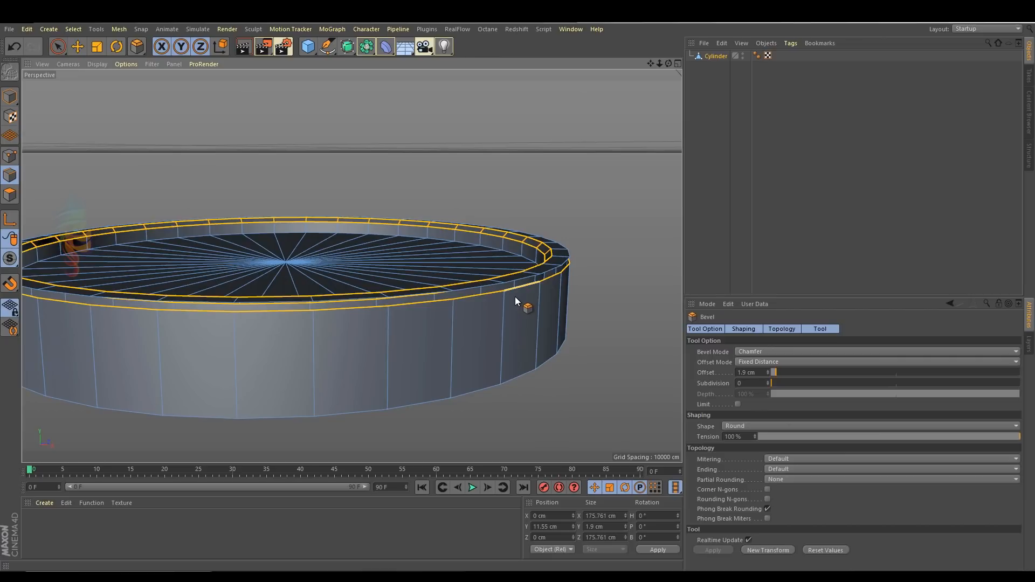
key(ctrl+z)
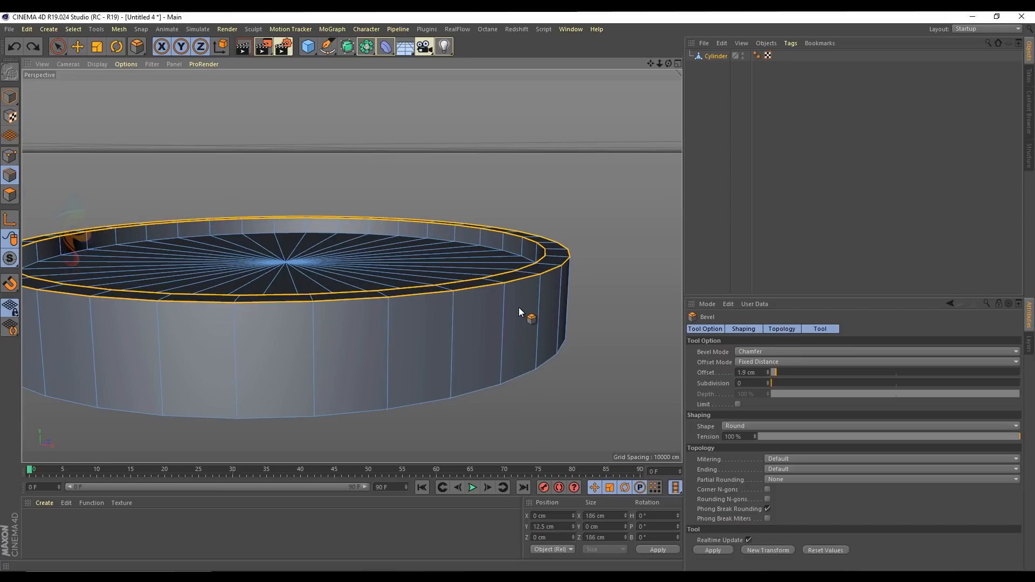
Step: Optimize the cylinder's points, merging polygons, unused points and points with a 0.01 cm tolerance
click(9, 157)
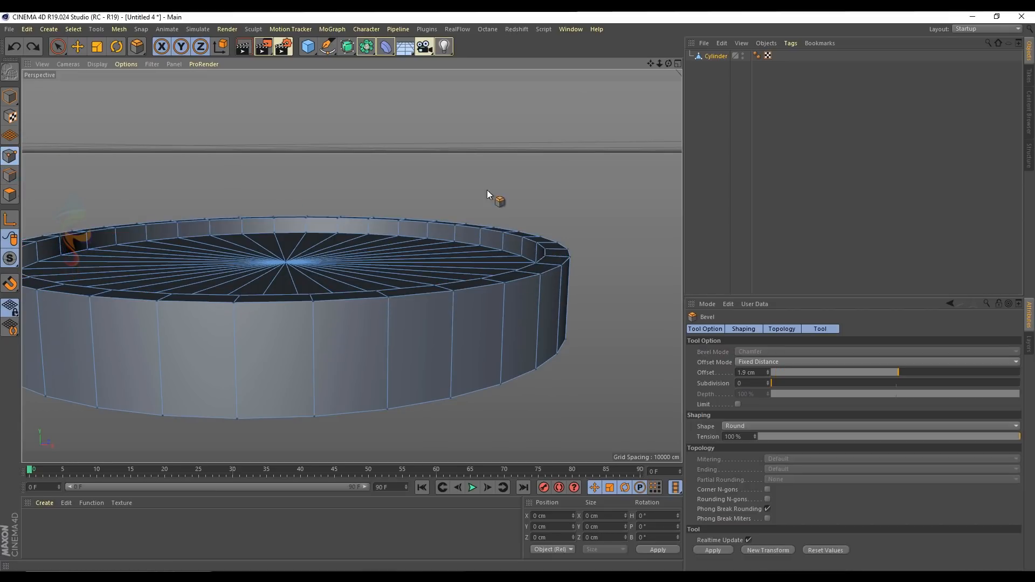
alt+drag(560, 163, 559, 192)
alt+middle_drag(548, 223, 560, 205)
right_click(625, 163)
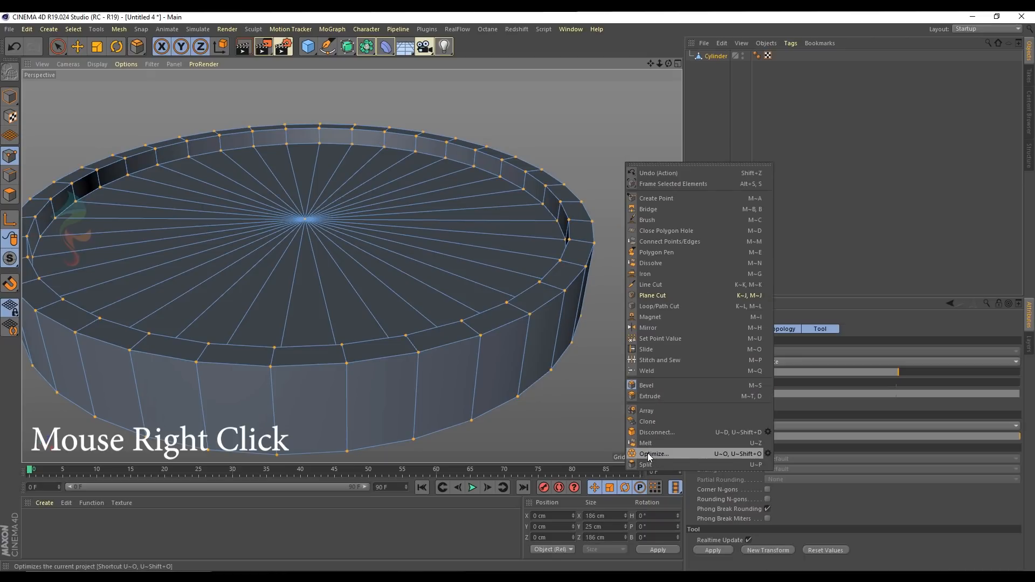
click(768, 454)
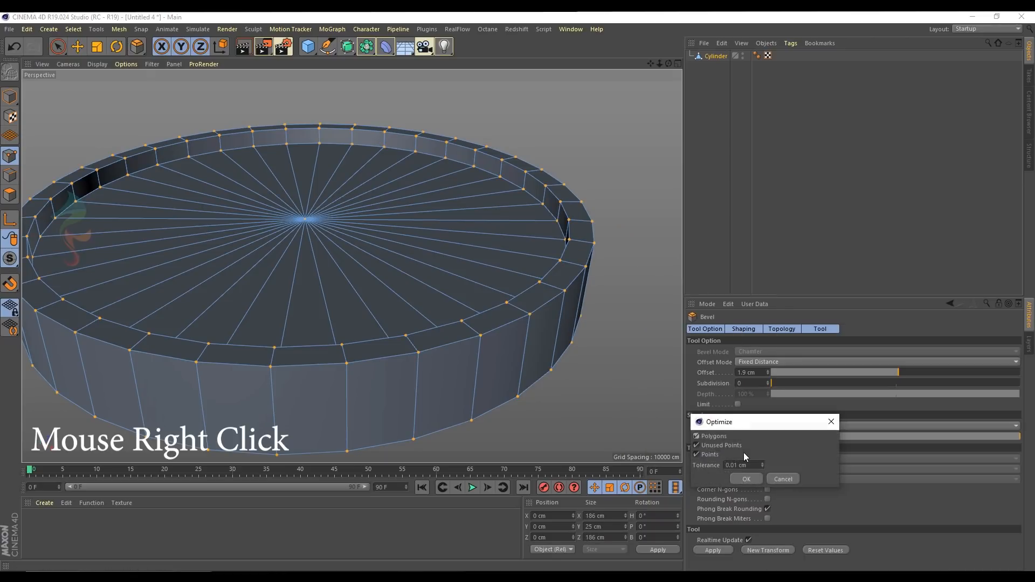
click(747, 479)
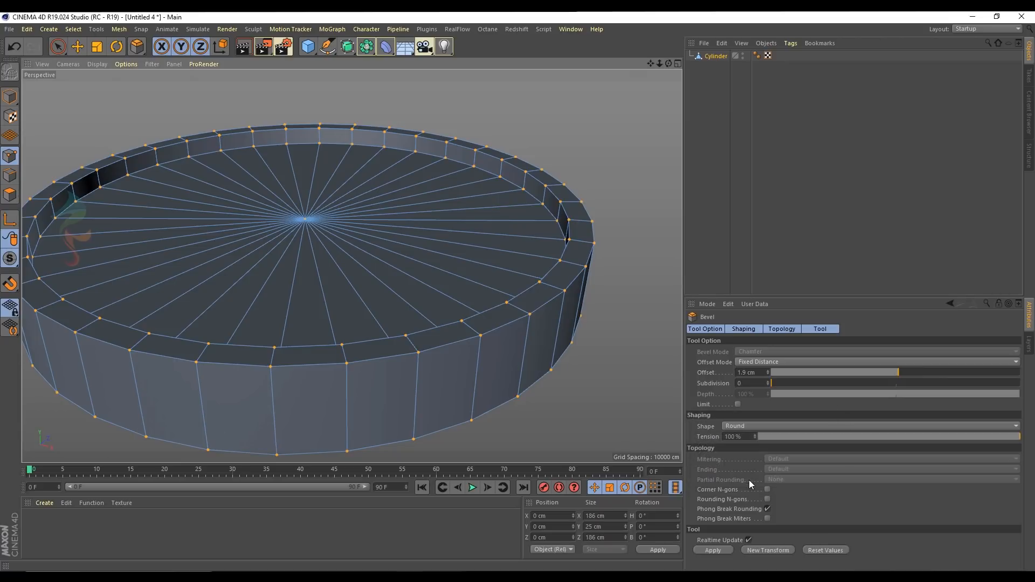
Step: Bevel the two selected rim edge loops and set the chamfer offset to 0.9 cm
click(11, 178)
click(77, 46)
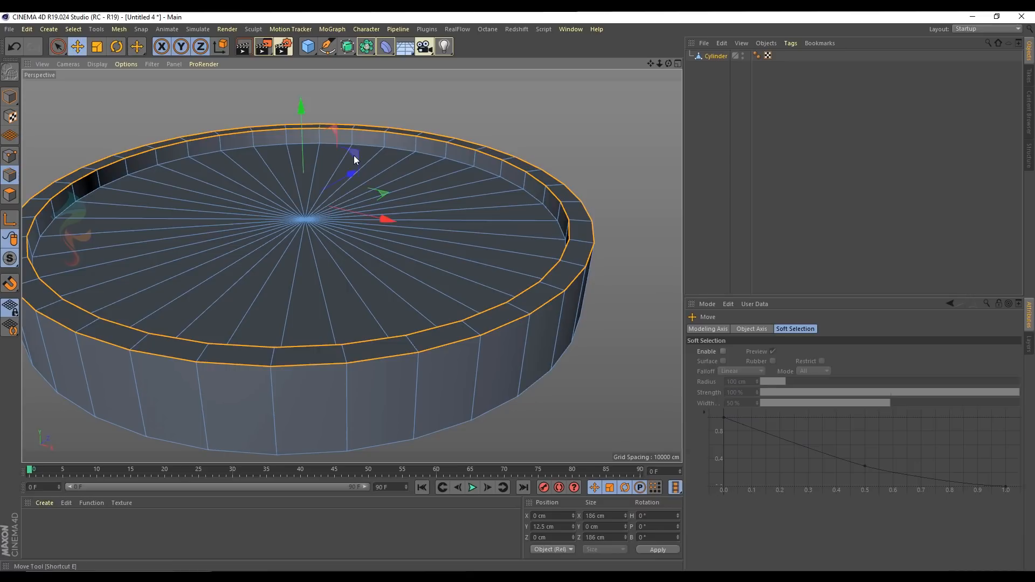
right_click(613, 154)
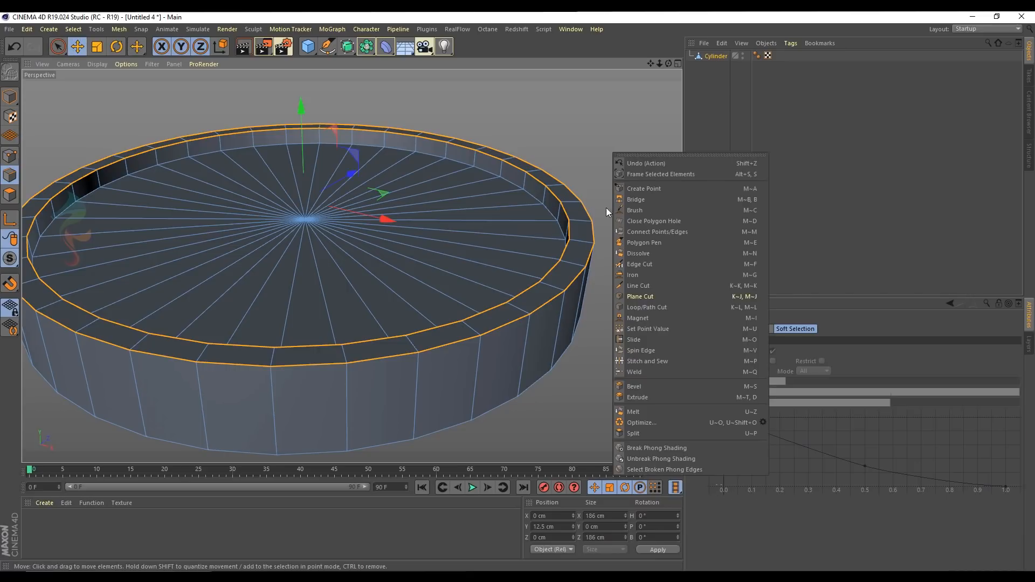
click(630, 386)
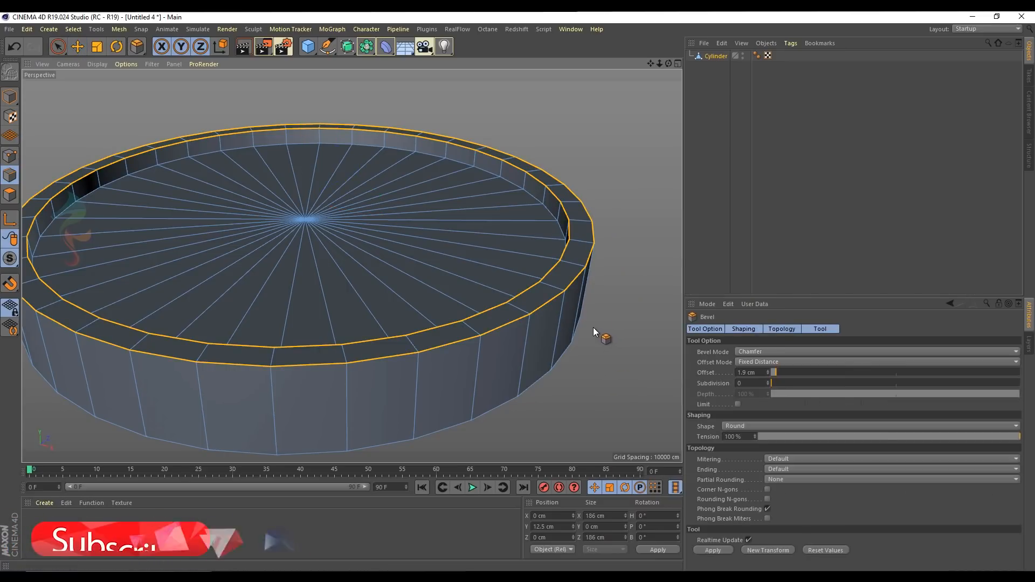
drag(570, 284, 573, 284)
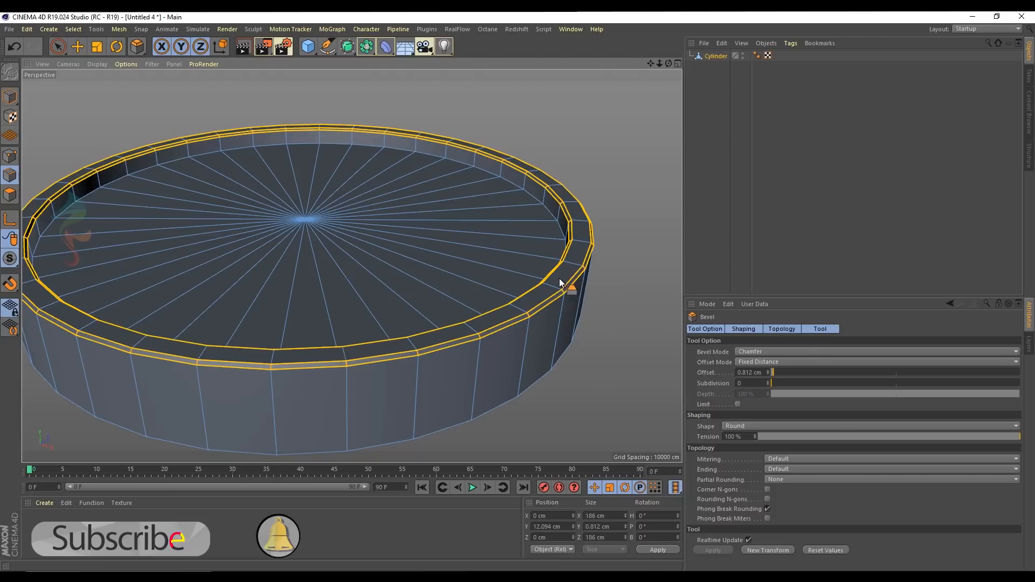
double_click(749, 373)
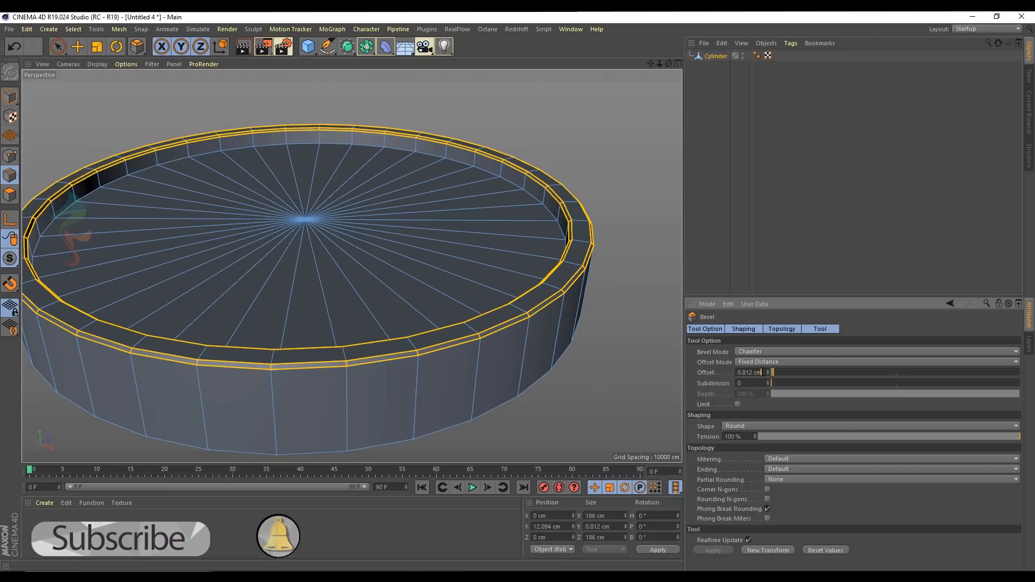
text(0.9)
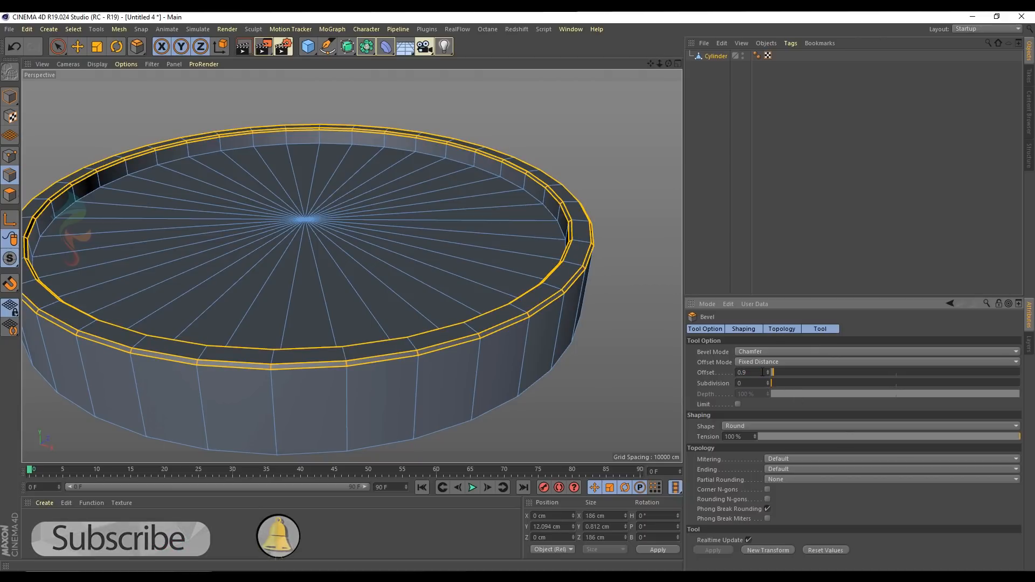
key(Return)
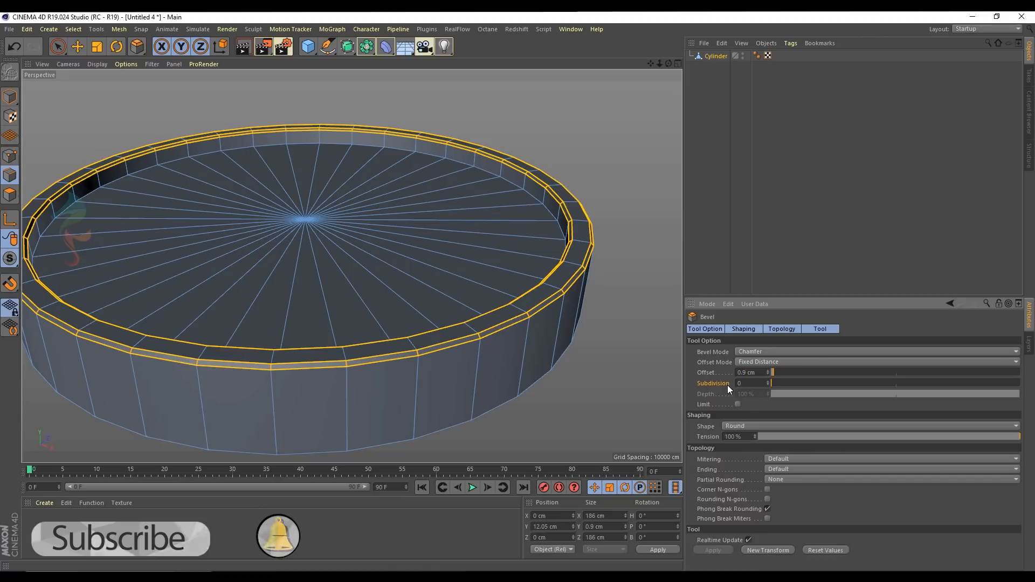
Step: Round the rim bevel with 2 subdivisions, raise its offset to 2 cm, and deselect the cylinder
click(767, 381)
click(767, 381)
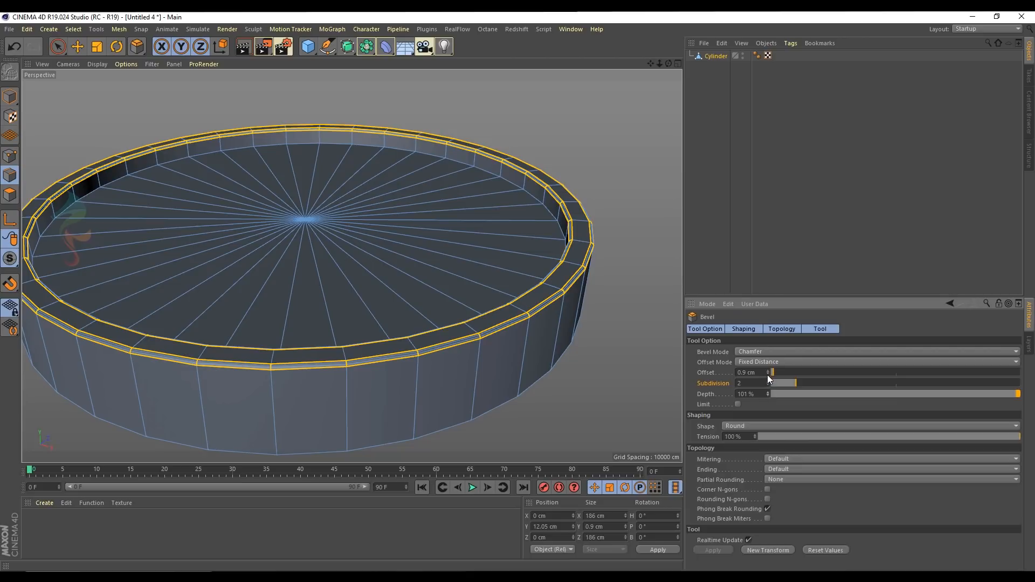
click(768, 370)
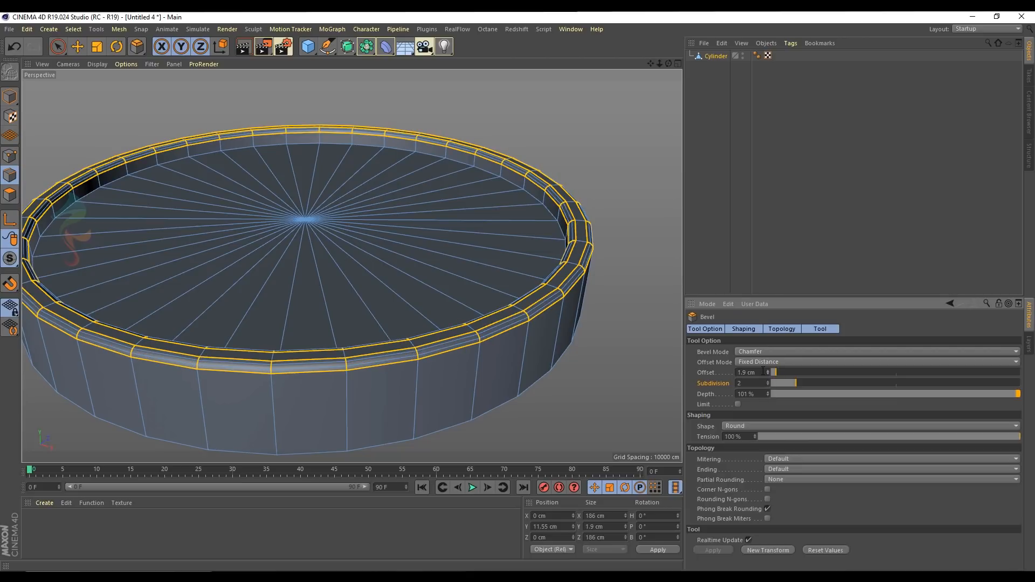
text(2)
key(Return)
click(833, 202)
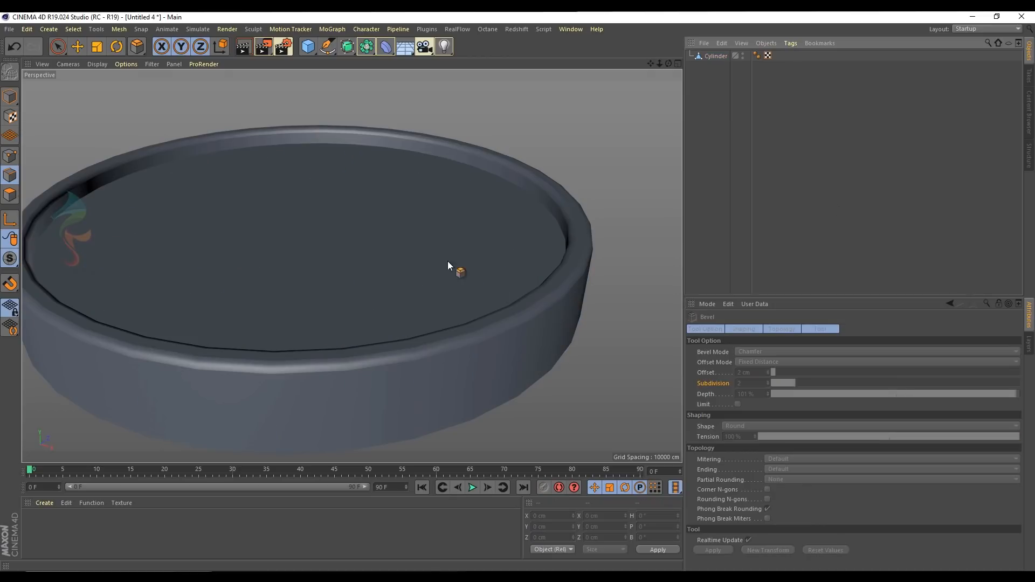
Step: Examine the beveled rim and the underside of the disc from several angles
scroll(308, 253, down, 2)
scroll(223, 229, up, 1)
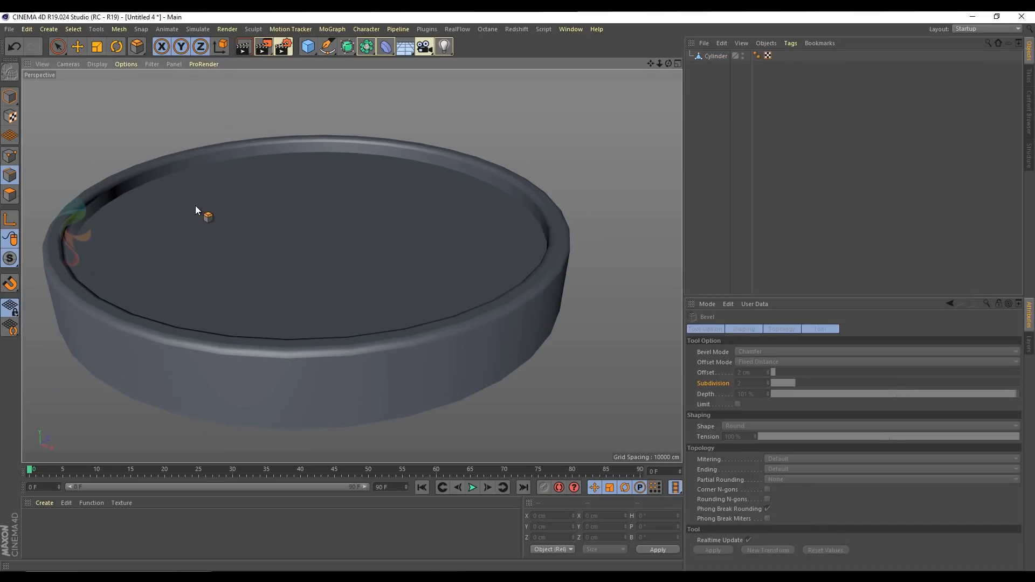
alt+drag(227, 210, 353, 236)
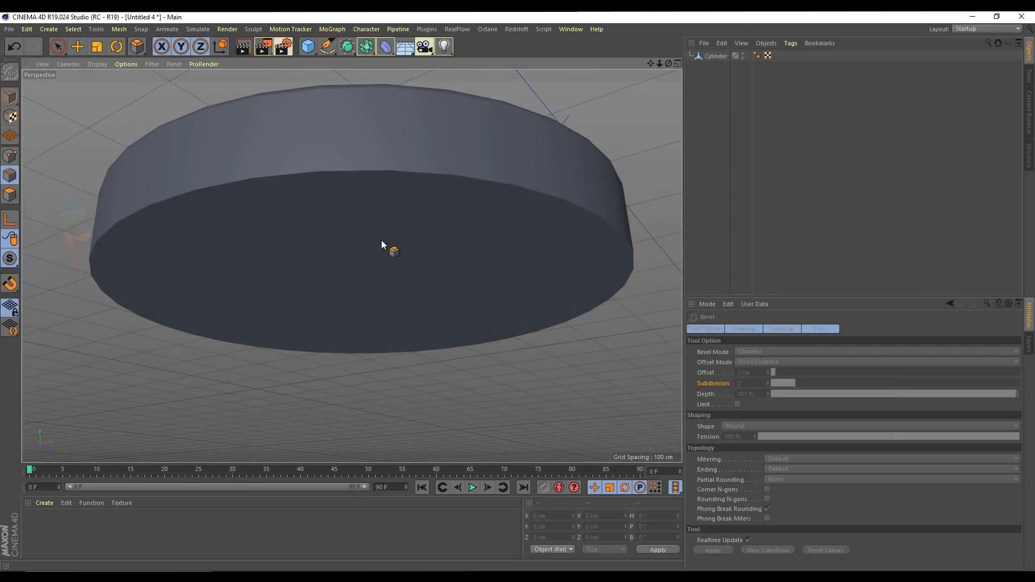
click(706, 57)
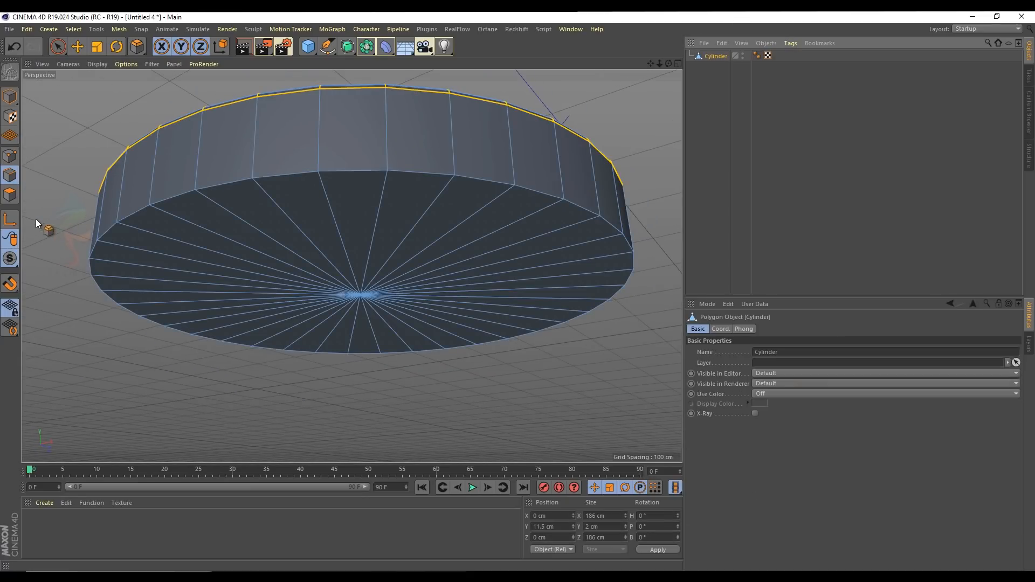
click(10, 195)
click(393, 241)
alt+drag(393, 241, 296, 260)
click(77, 47)
alt+drag(401, 274, 398, 251)
click(655, 210)
click(750, 202)
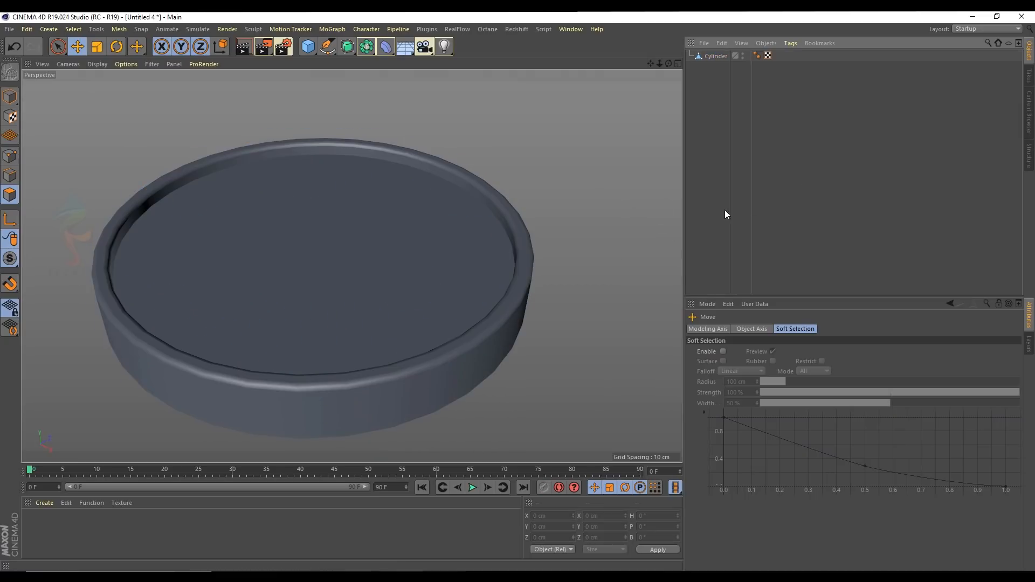
Step: Loop-select the edge loop where the recess floor meets the inner wall of the rim
alt+drag(468, 275, 466, 264)
click(446, 256)
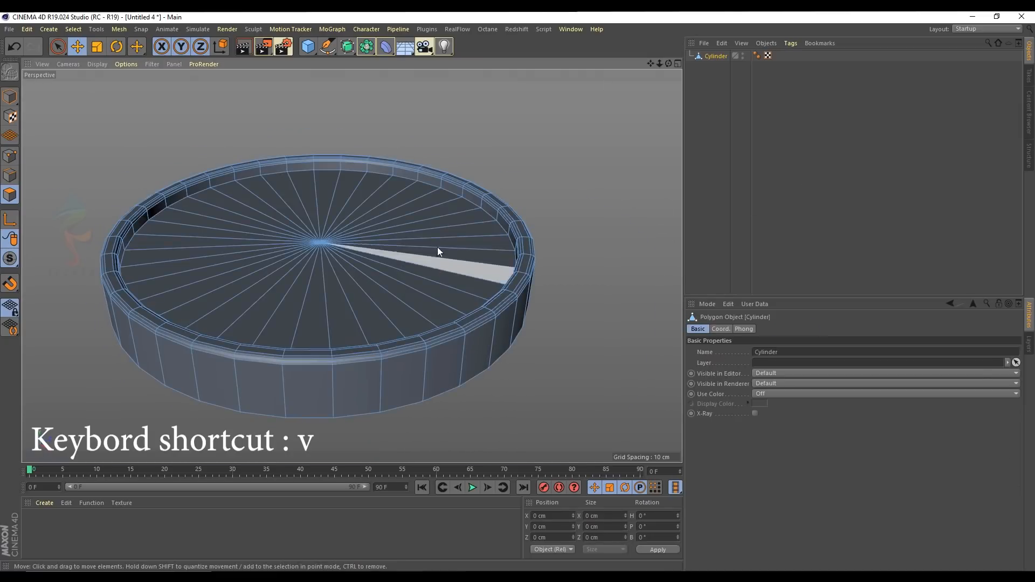
key(v)
mouse_move(619, 239)
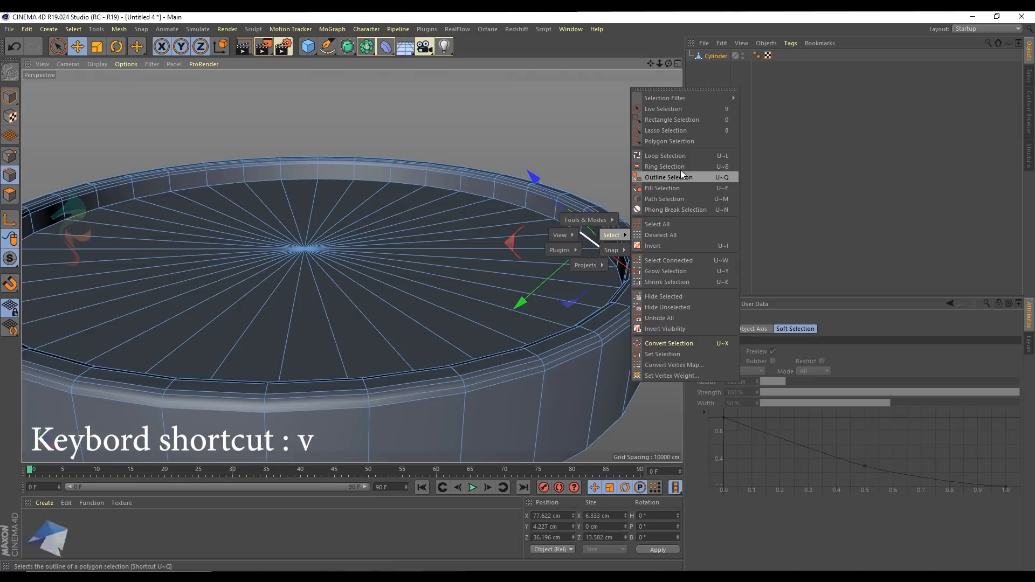
click(666, 156)
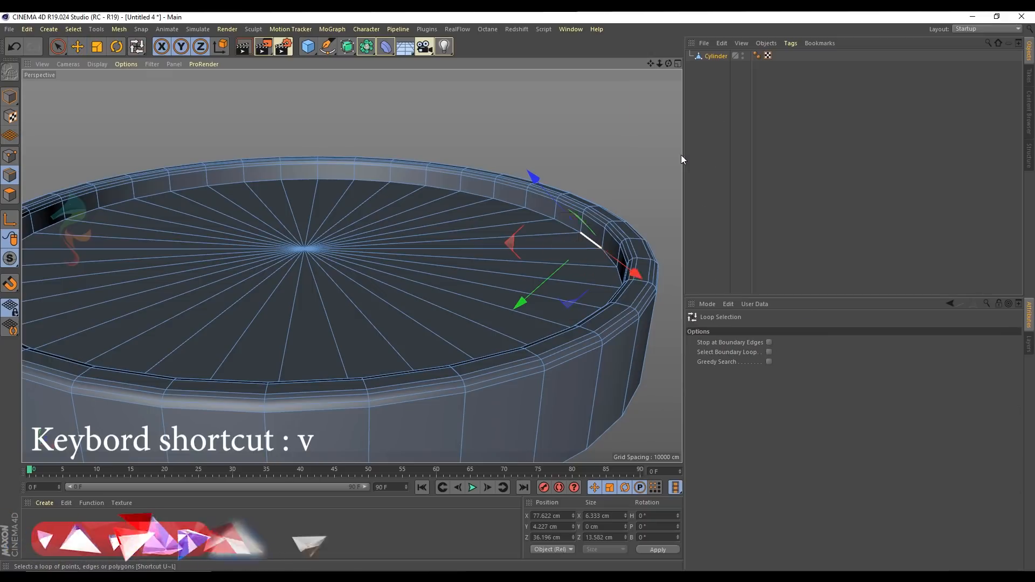
click(573, 228)
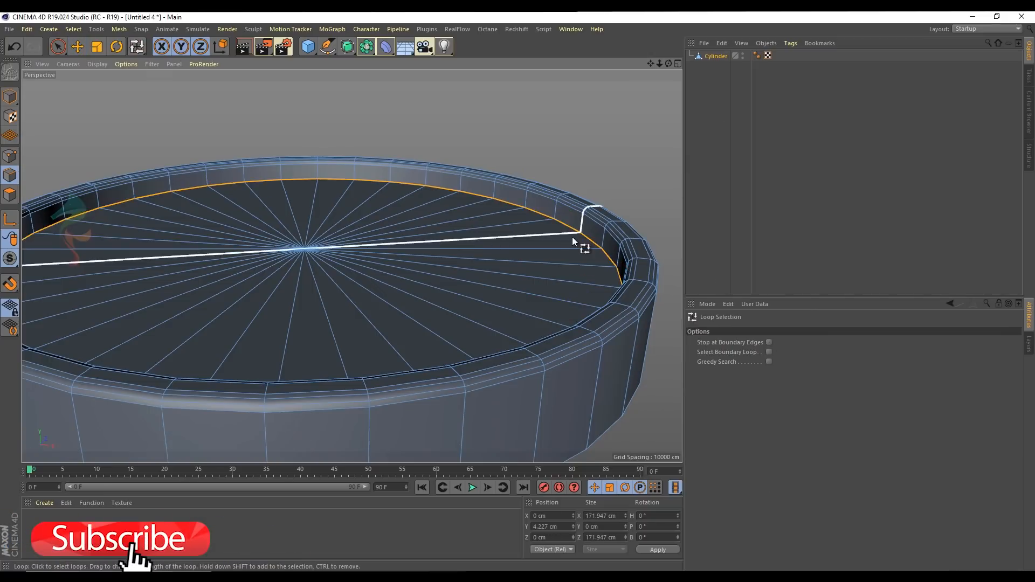
Step: Bevel the recess floor's edge loop with an offset of about 1 cm, and deselect the cylinder
alt+drag(570, 238, 591, 252)
alt+middle_drag(591, 251, 536, 248)
right_click(562, 163)
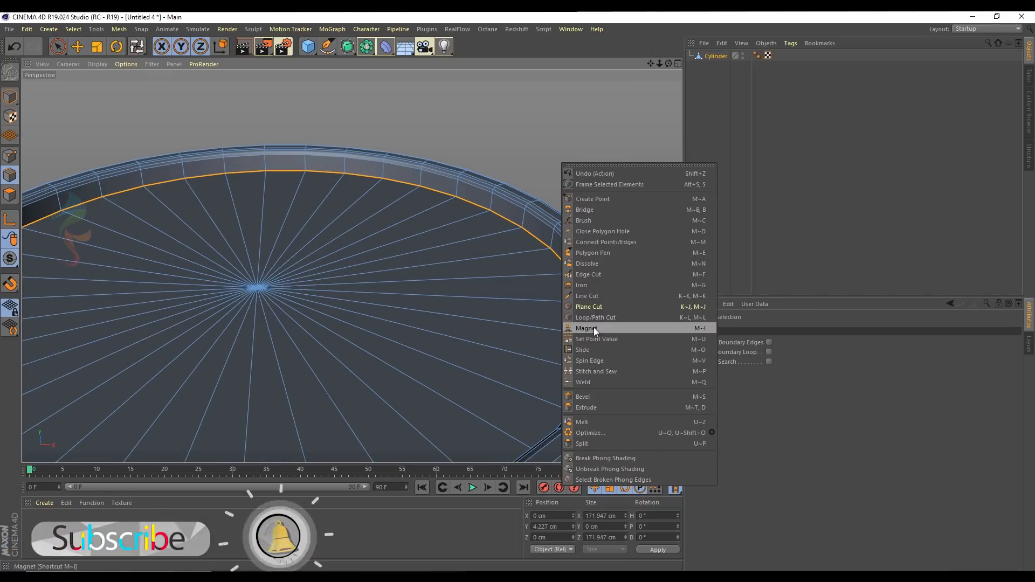
click(584, 395)
scroll(555, 197, up, 6)
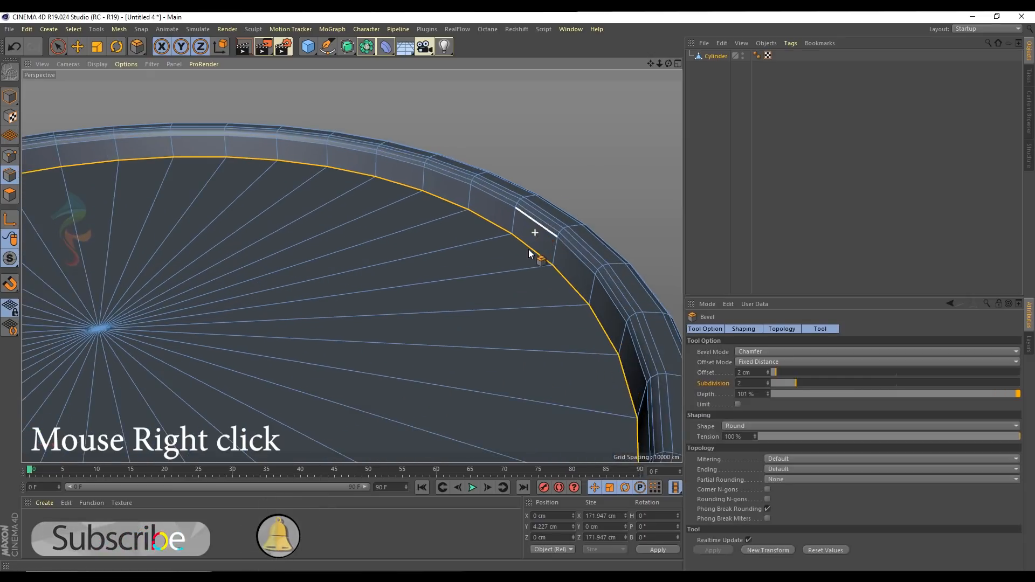
drag(531, 250, 538, 248)
click(794, 194)
scroll(481, 258, down, 6)
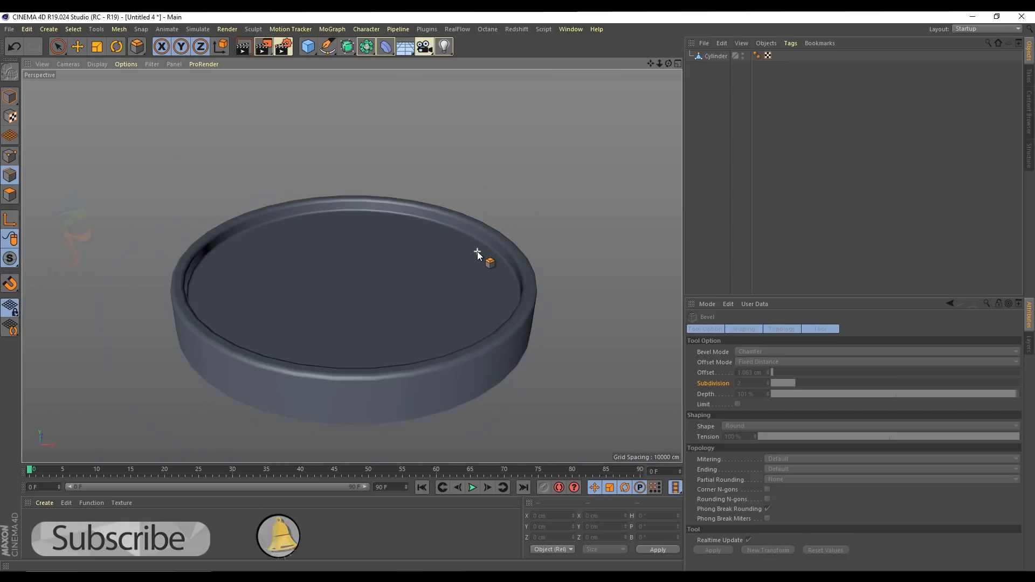
scroll(348, 237, down, 4)
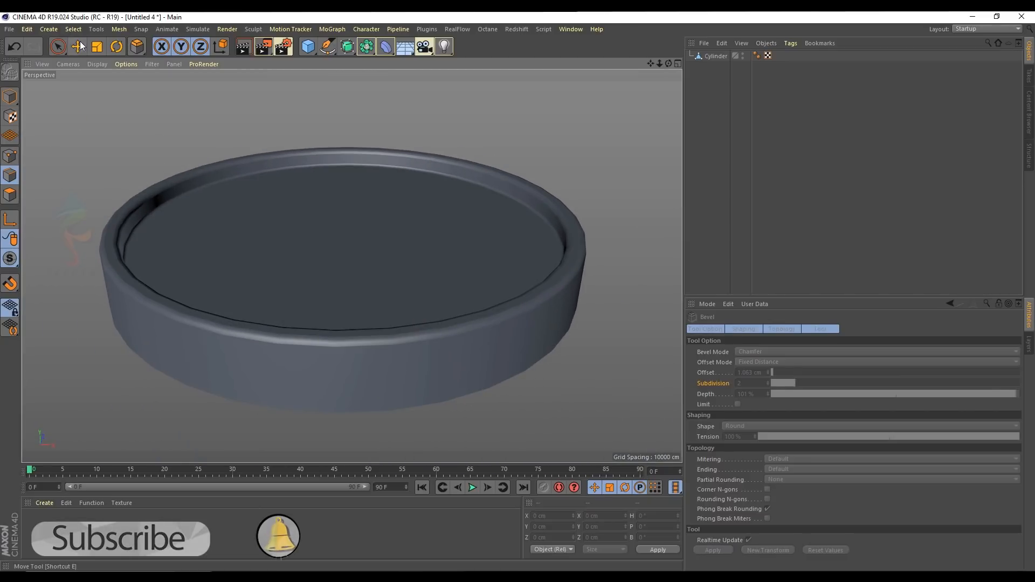
key(e)
click(469, 264)
click(541, 131)
alt+drag(542, 131, 529, 140)
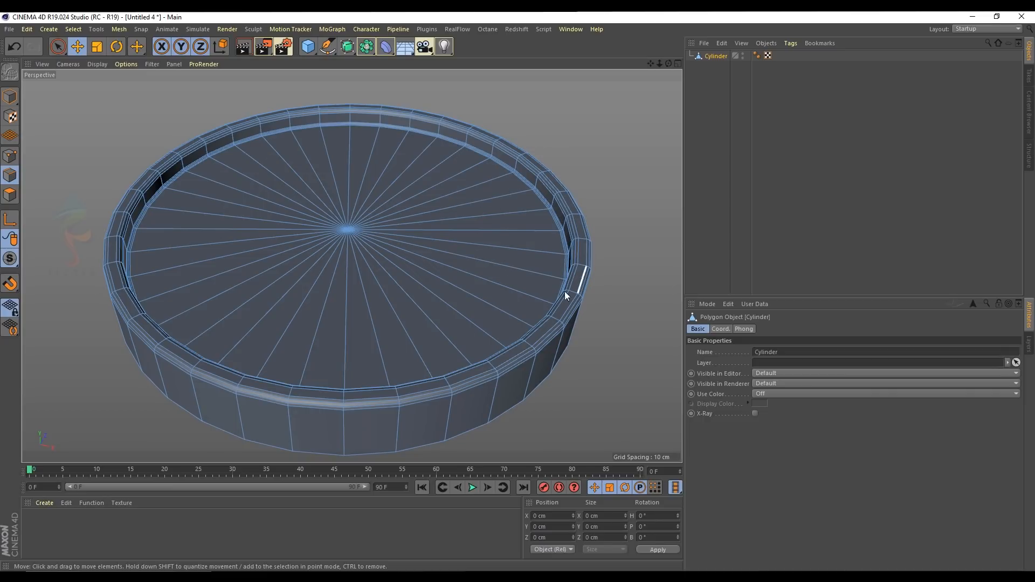
Step: Draw a three-point Bezier spline along the centre of the sketched L-shaped rod in the side view, about 15 cm high and 44 cm long
middle_click(498, 320)
middle_click(222, 340)
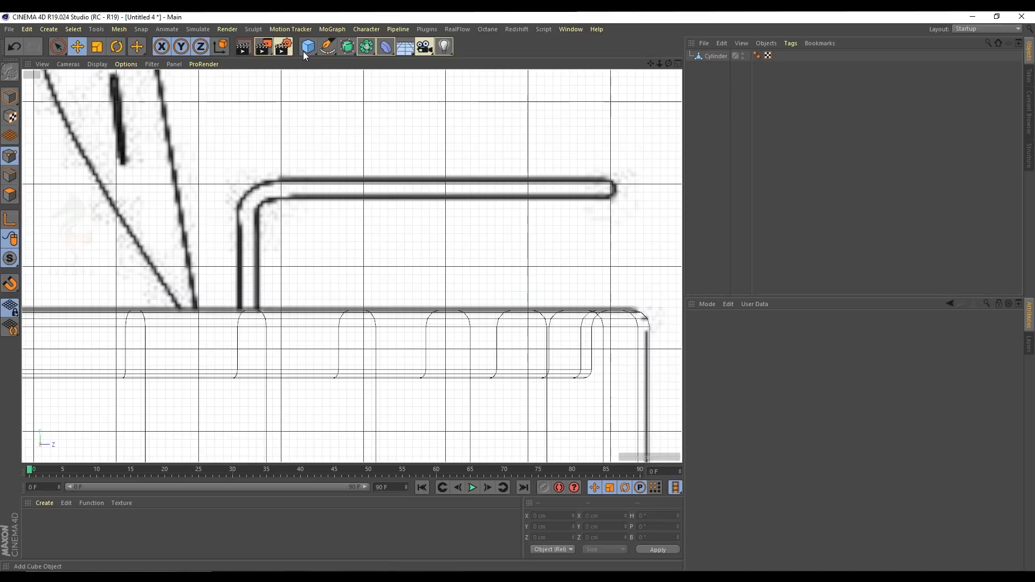
click(327, 46)
click(248, 312)
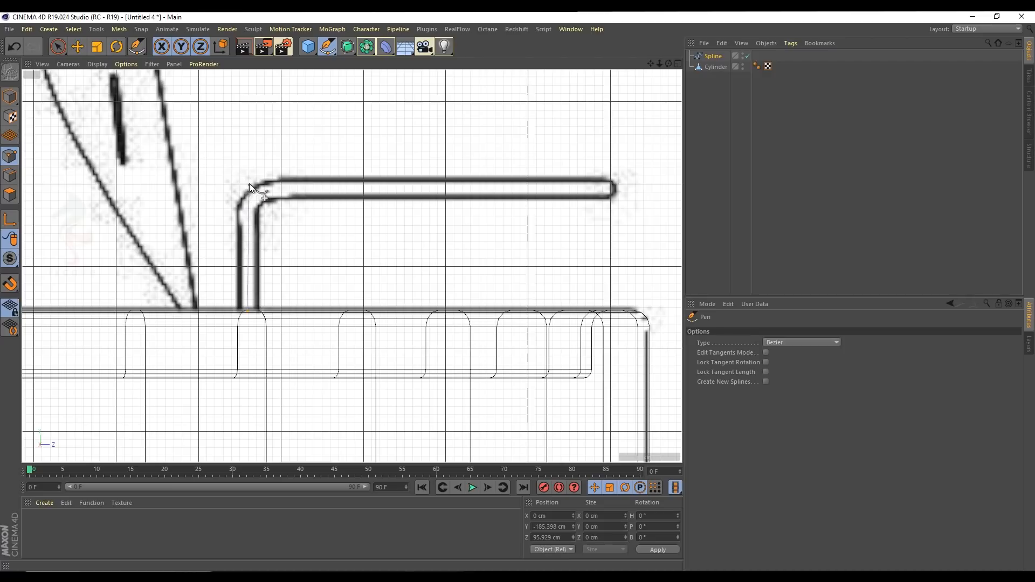
click(248, 185)
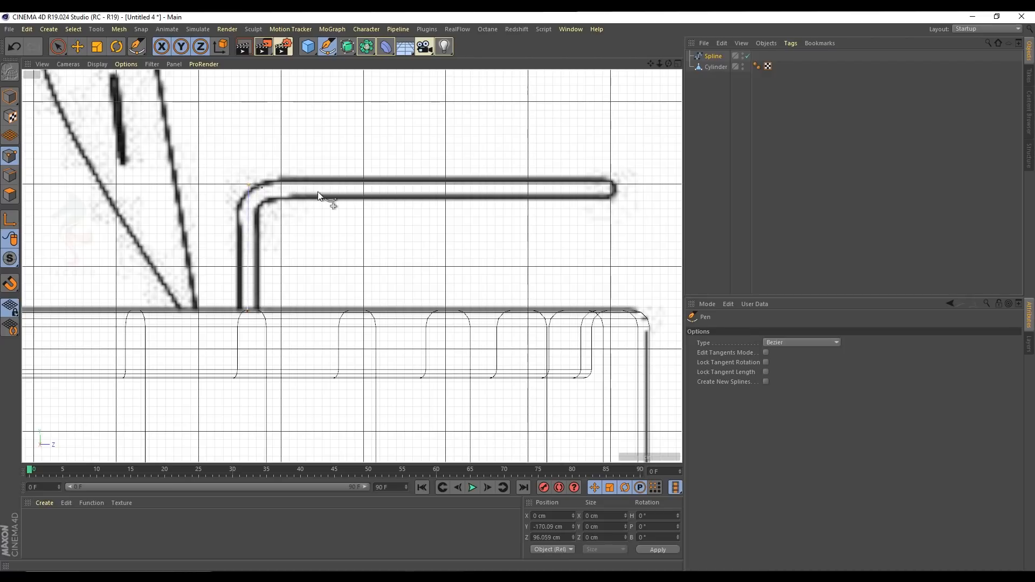
click(611, 189)
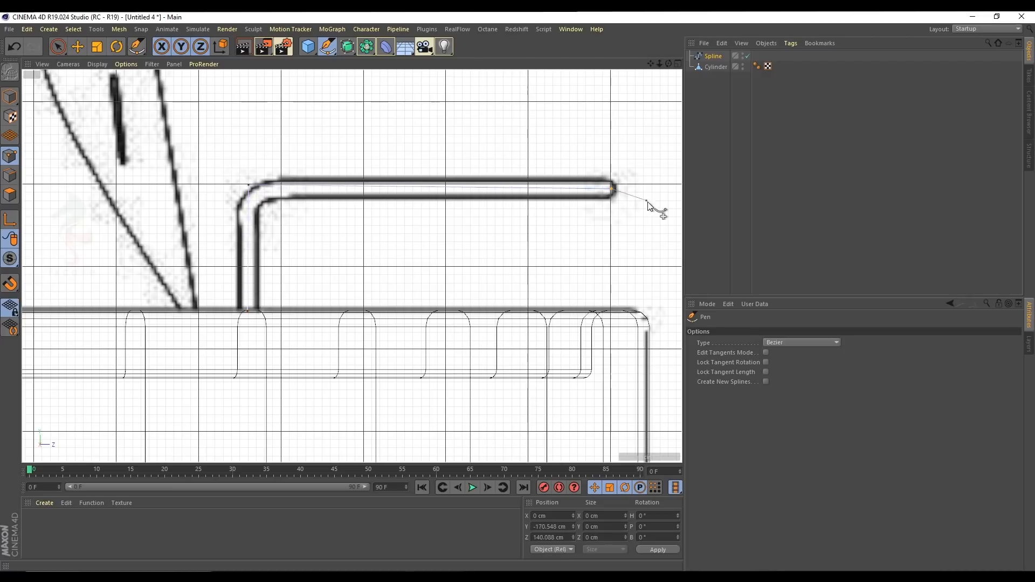
click(76, 46)
Step: Sweep a circle with a radius of 2 cm along the L-shaped spline
click(710, 55)
alt+drag(349, 51, 443, 81)
drag(785, 371, 785, 481)
scroll(776, 402, up, 1)
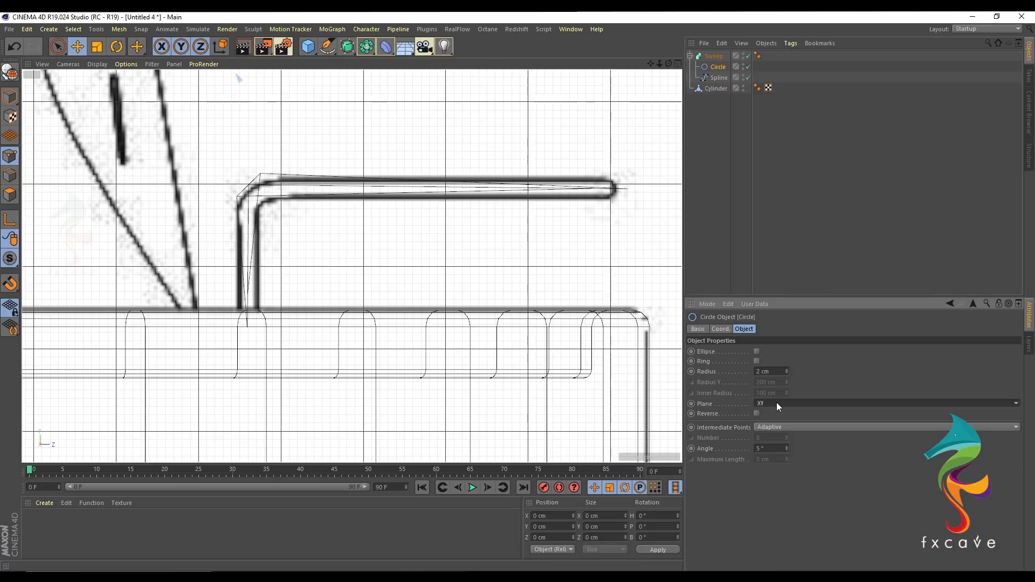
Step: Center the spline's axis on all of its points with Axis Center
middle_click(475, 285)
middle_click(166, 144)
alt+drag(422, 172, 255, 176)
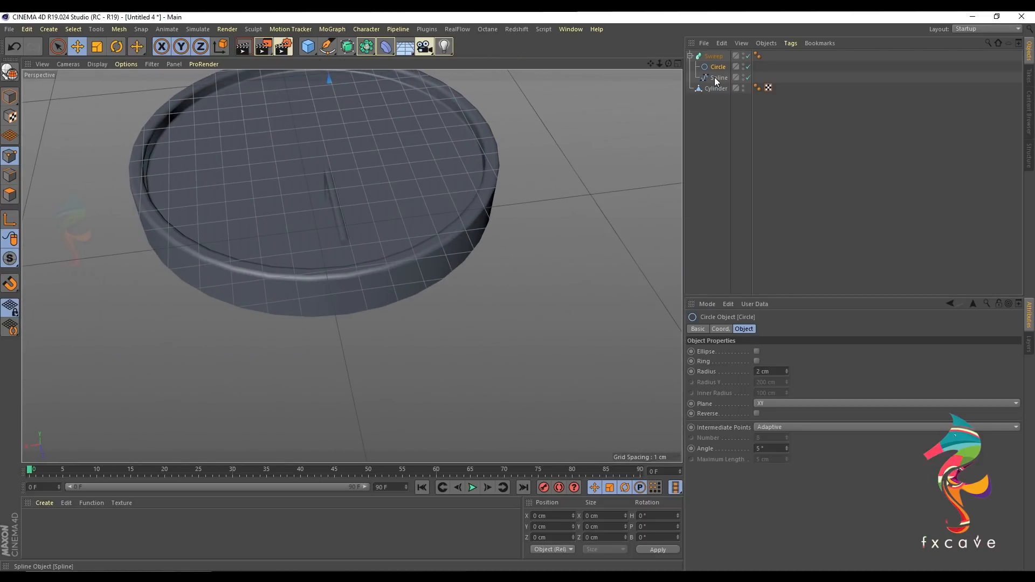
click(714, 77)
click(713, 56)
alt+drag(449, 120, 396, 191)
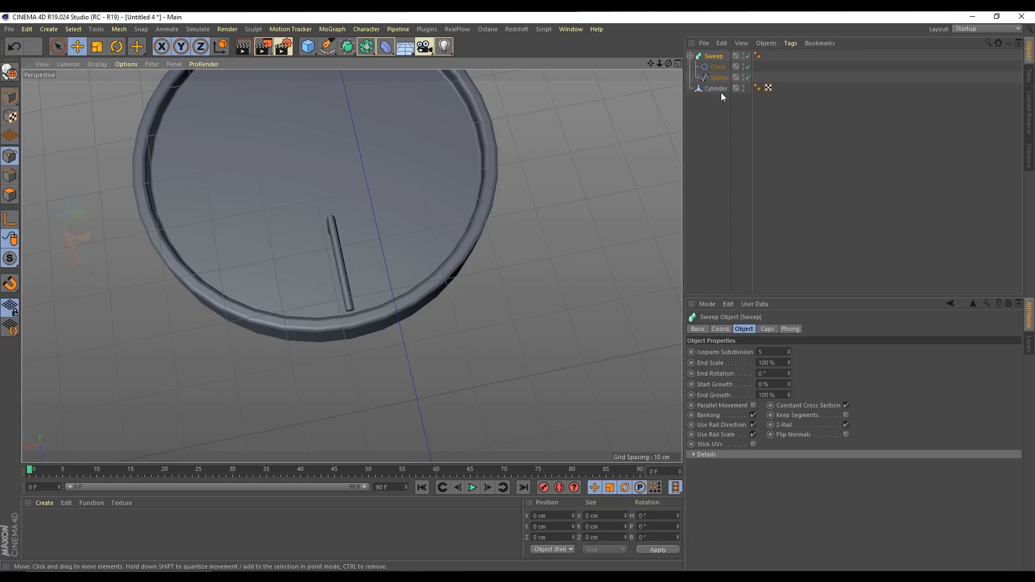
click(718, 77)
click(119, 30)
click(9, 97)
click(117, 30)
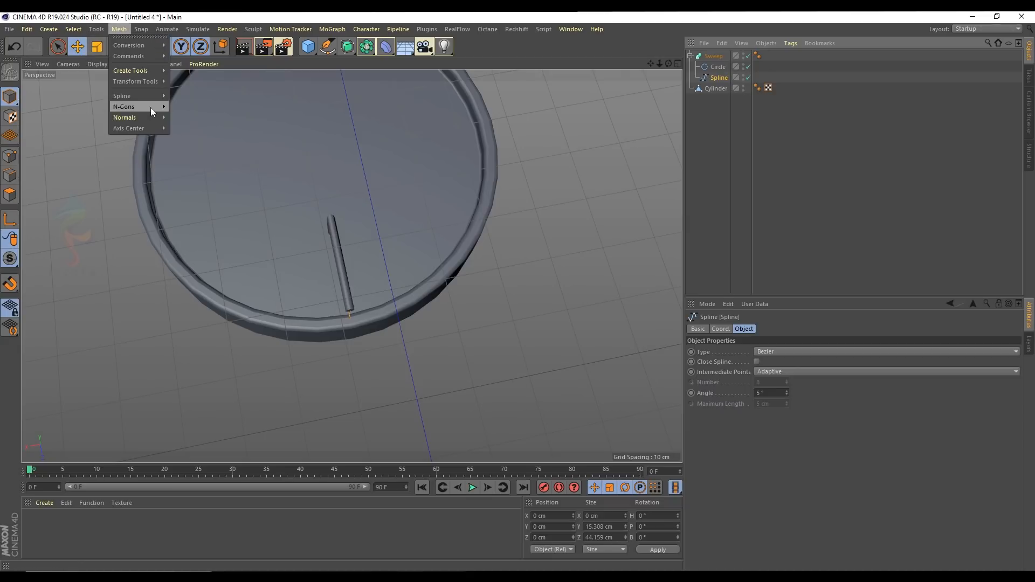
mouse_move(145, 129)
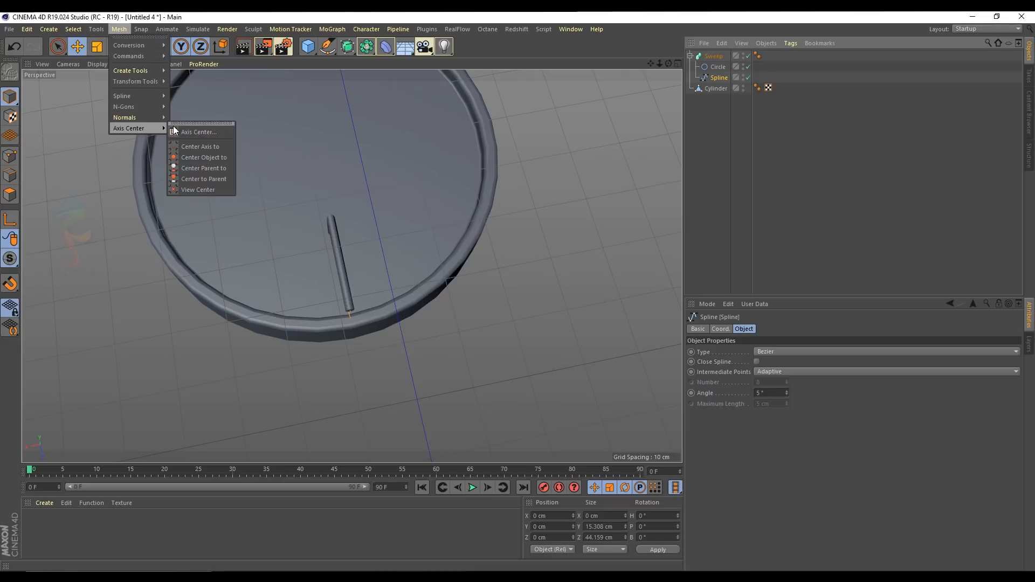
click(197, 132)
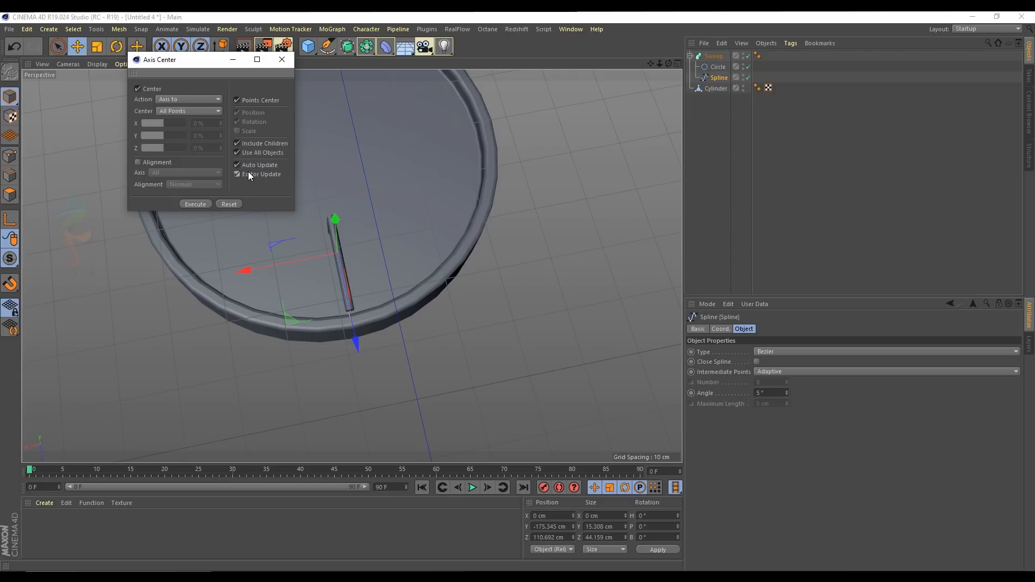
click(282, 59)
Step: Center the Sweep object's axis on all points, including its children, with Axis Center
click(703, 58)
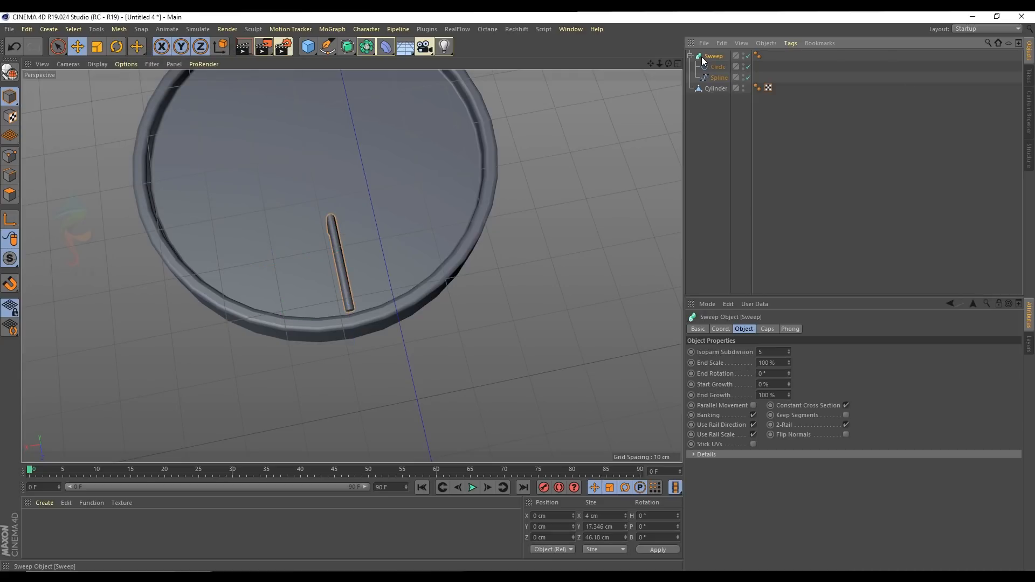
click(114, 29)
mouse_move(138, 127)
click(197, 132)
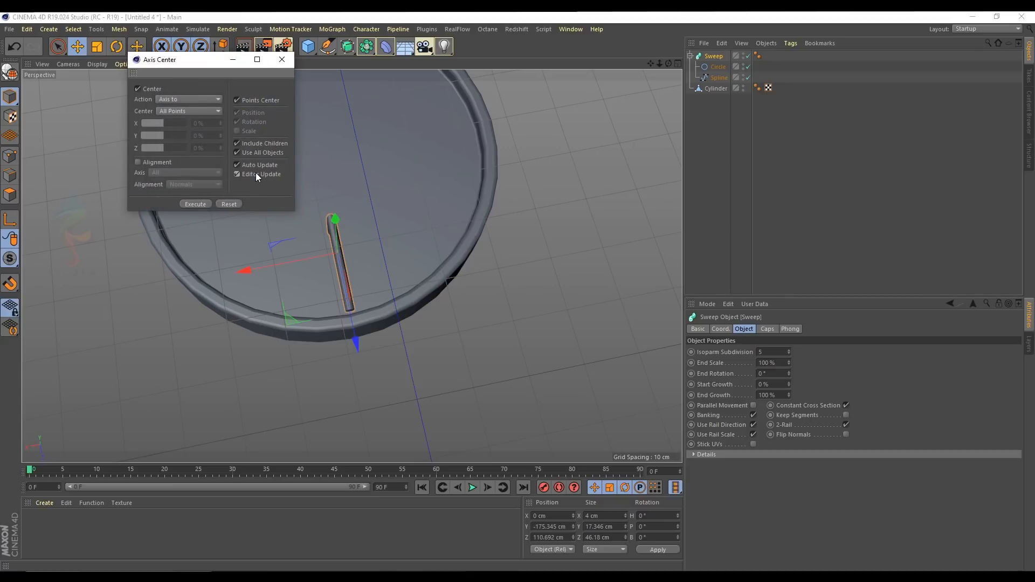
click(281, 59)
Step: Move the swept rod sideways along X to about 46 cm, near the rim of the plate
drag(250, 274, 150, 276)
middle_click(350, 219)
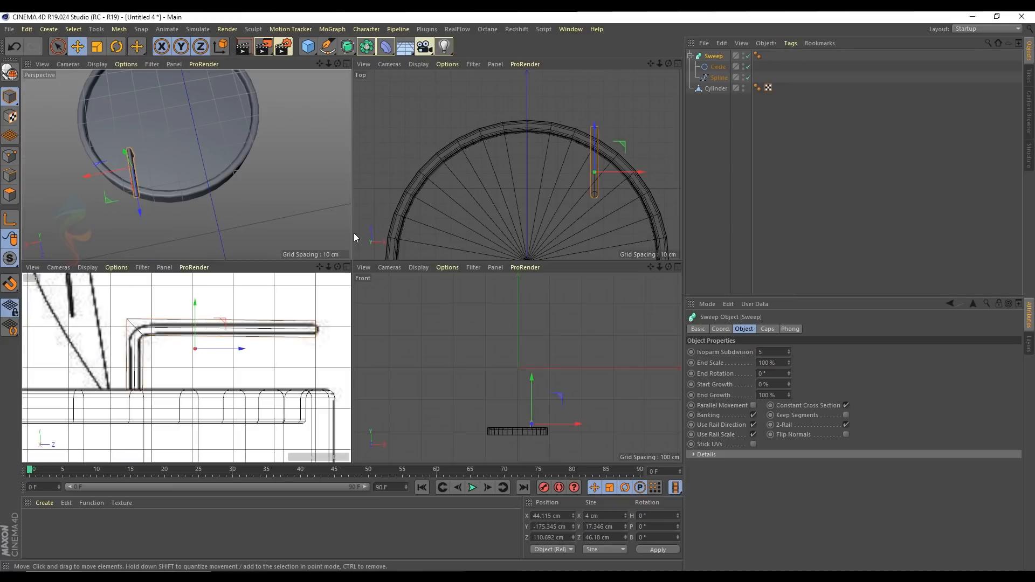
middle_click(224, 342)
scroll(356, 199, up, 1)
middle_click(464, 153)
middle_click(549, 214)
alt+middle_drag(550, 214, 516, 178)
drag(571, 215, 575, 215)
Step: Extend the spline from its outer end point with a new segment about 83 cm long along negative X
middle_click(575, 215)
middle_click(242, 131)
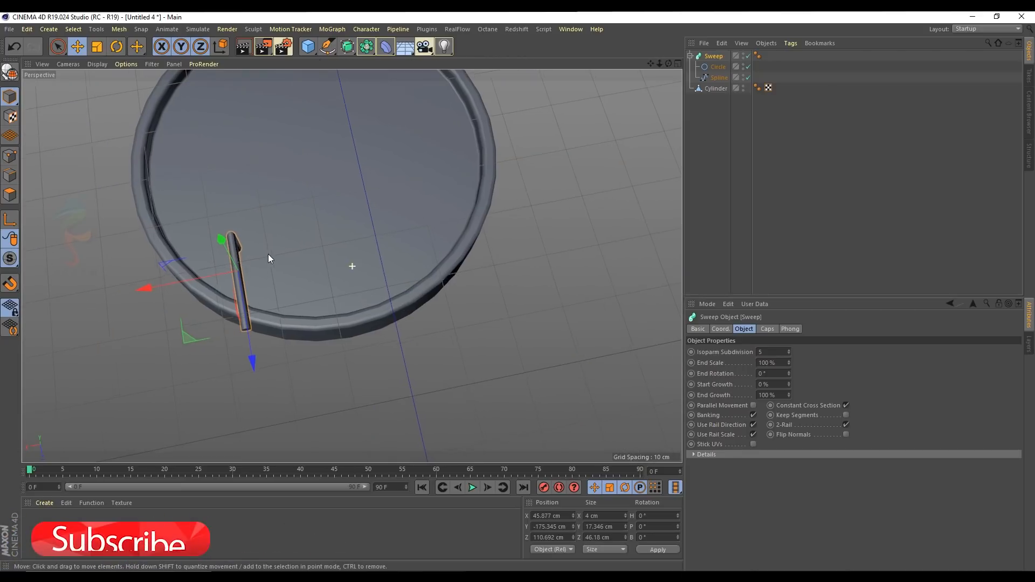
ctrl+drag(709, 57, 707, 54)
key(ctrl+z)
click(718, 79)
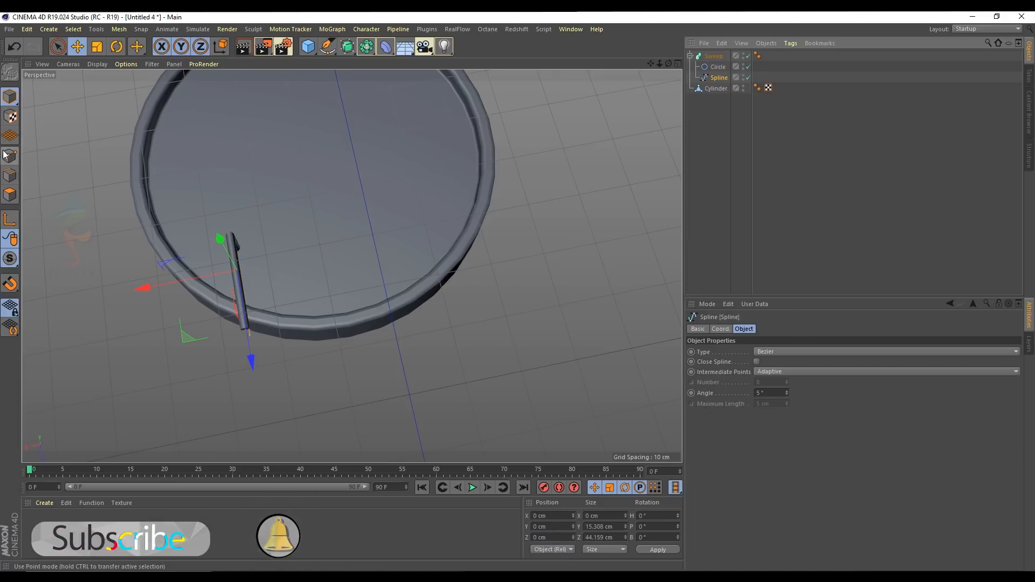
scroll(241, 328, up, 3)
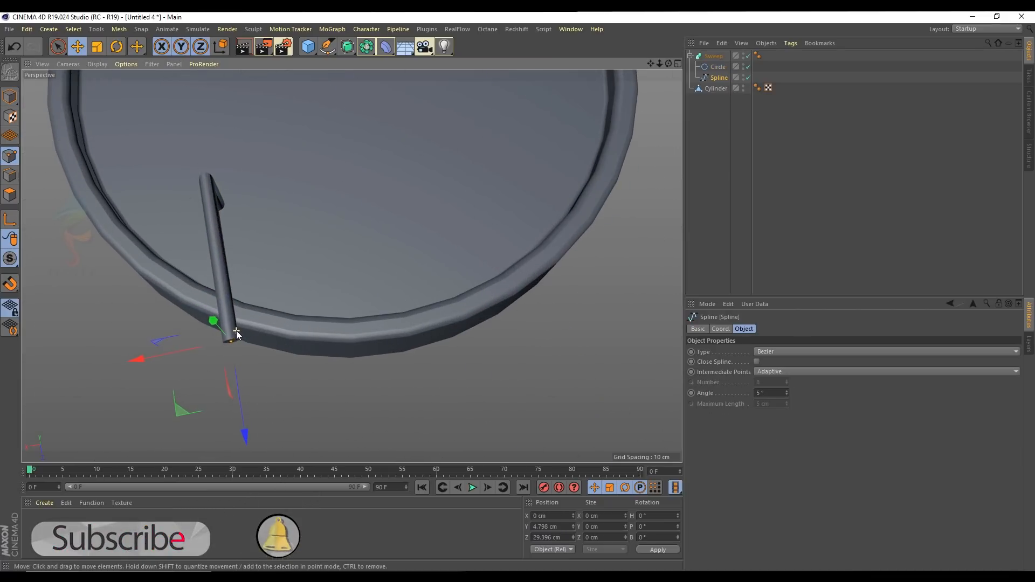
drag(233, 328, 231, 344)
click(231, 344)
drag(122, 357, 459, 300)
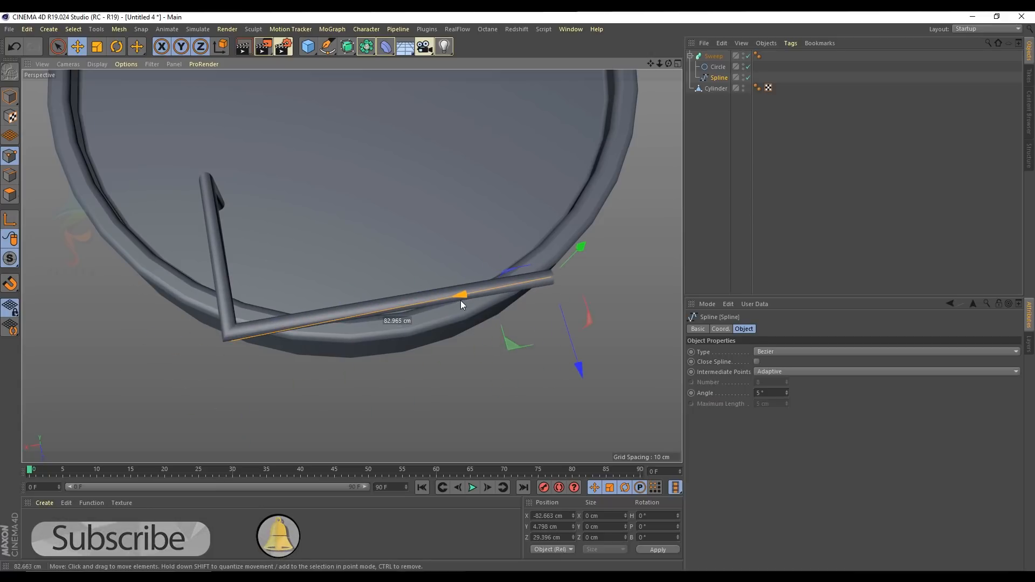
Step: Move the spline's new end point along X to about -95 cm in the top view
middle_click(541, 209)
middle_click(541, 194)
scroll(301, 173, up, 2)
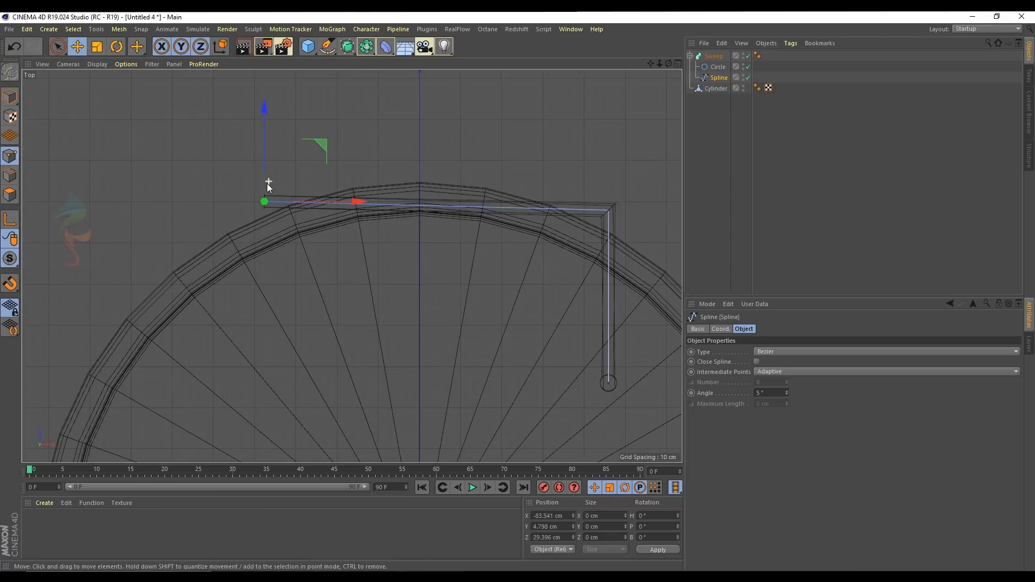
drag(276, 148, 270, 156)
key(ctrl+z)
click(612, 212)
click(267, 203)
scroll(322, 205, down, 3)
drag(345, 202, 341, 203)
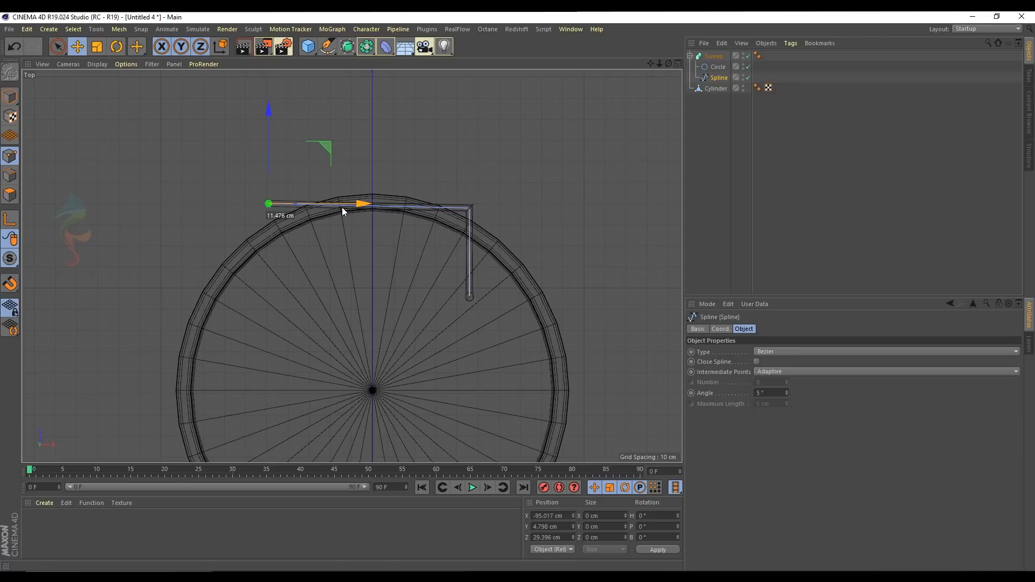
Step: Move the same end point along Z to about 27 cm in the side view, in line with the first corner
middle_click(404, 317)
middle_click(294, 353)
scroll(602, 151, up, 3)
alt+middle_drag(637, 188, 381, 250)
scroll(382, 248, up, 2)
drag(541, 210, 499, 208)
scroll(500, 208, down, 3)
scroll(389, 220, down, 3)
Step: Extend the spline from its end point with another segment back over the plate, ending at about 5.7 cm on Z
middle_click(413, 237)
scroll(481, 141, up, 6)
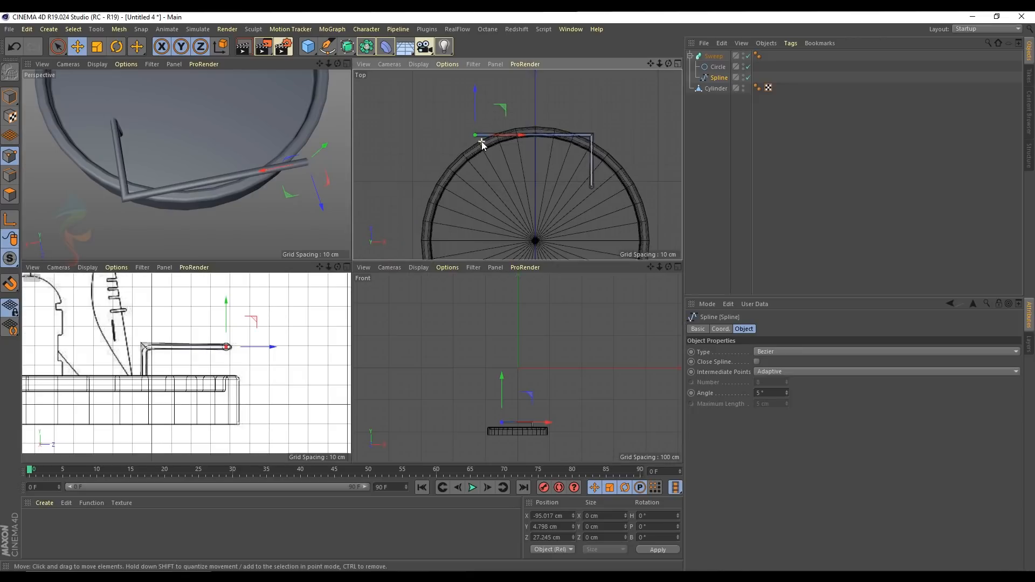
click(457, 128)
middle_click(423, 157)
middle_click(231, 301)
middle_click(312, 323)
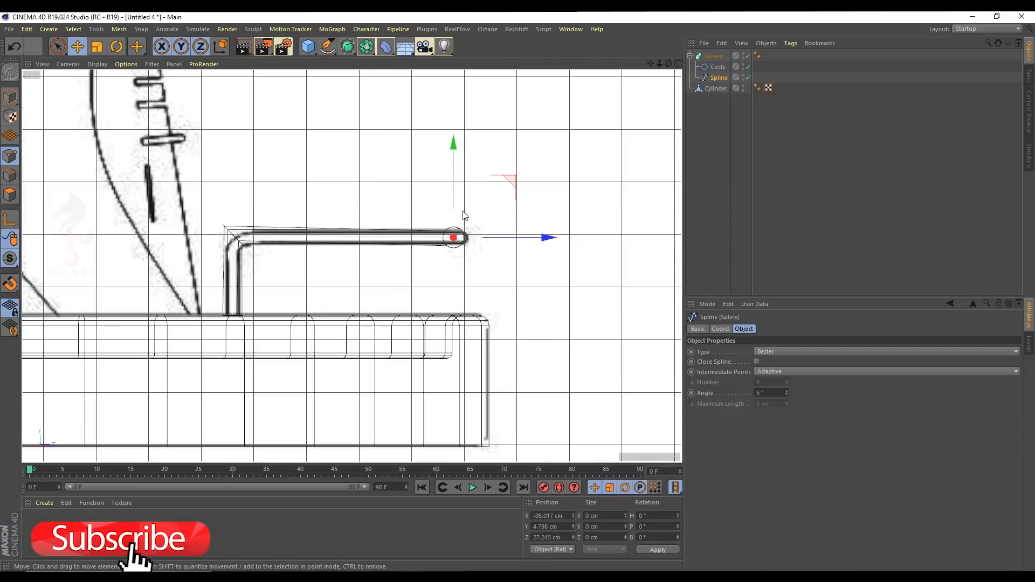
middle_click(460, 204)
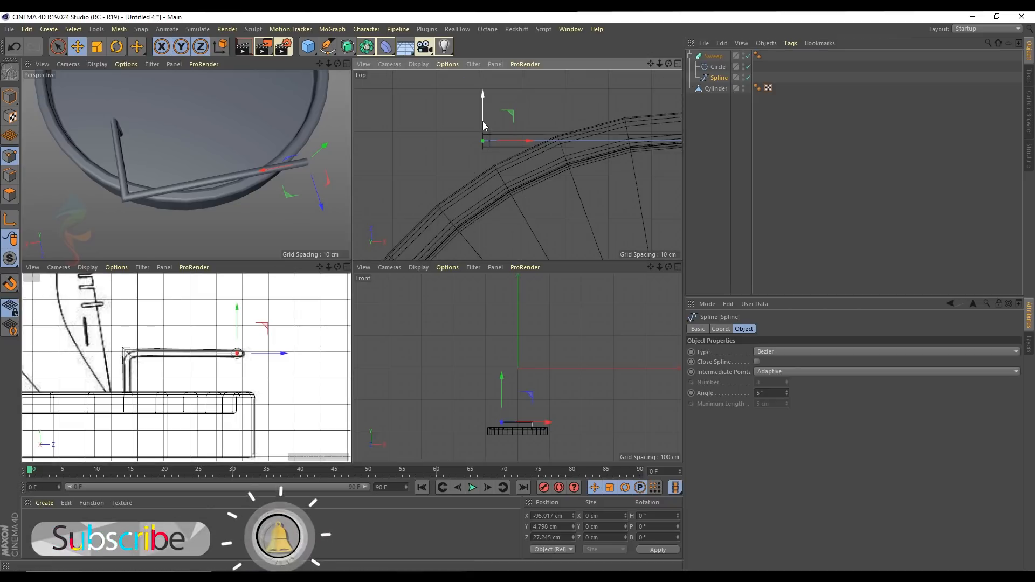
ctrl+drag(482, 118, 484, 215)
scroll(487, 199, down, 4)
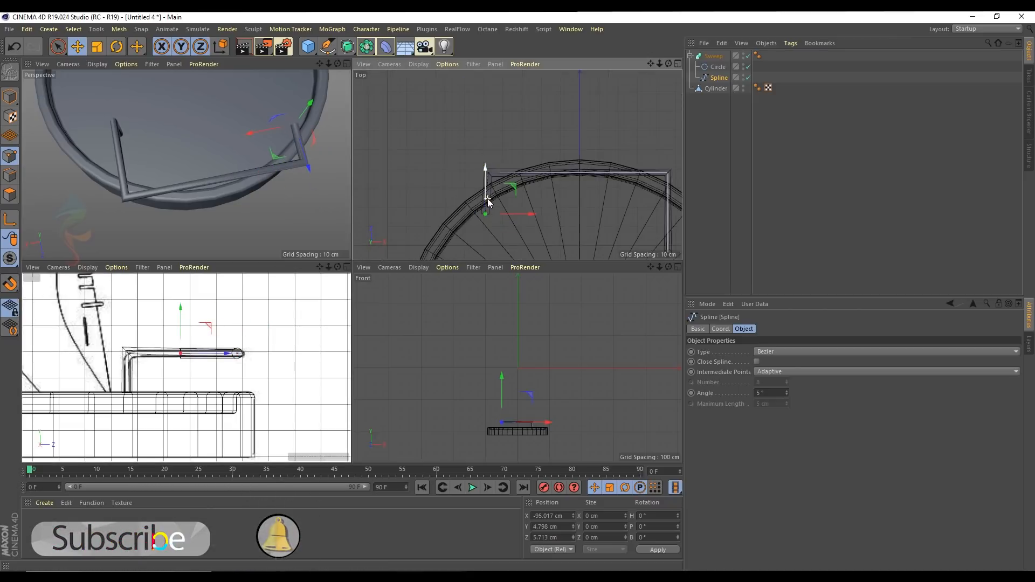
Step: Lengthen the second arm in the top view to match the opposite arm, and shift it to about -93.5 cm on X
middle_click(493, 204)
scroll(324, 204, up, 3)
drag(309, 197, 298, 287)
alt+middle_drag(364, 308, 326, 217)
drag(343, 257, 351, 256)
double_click(272, 81)
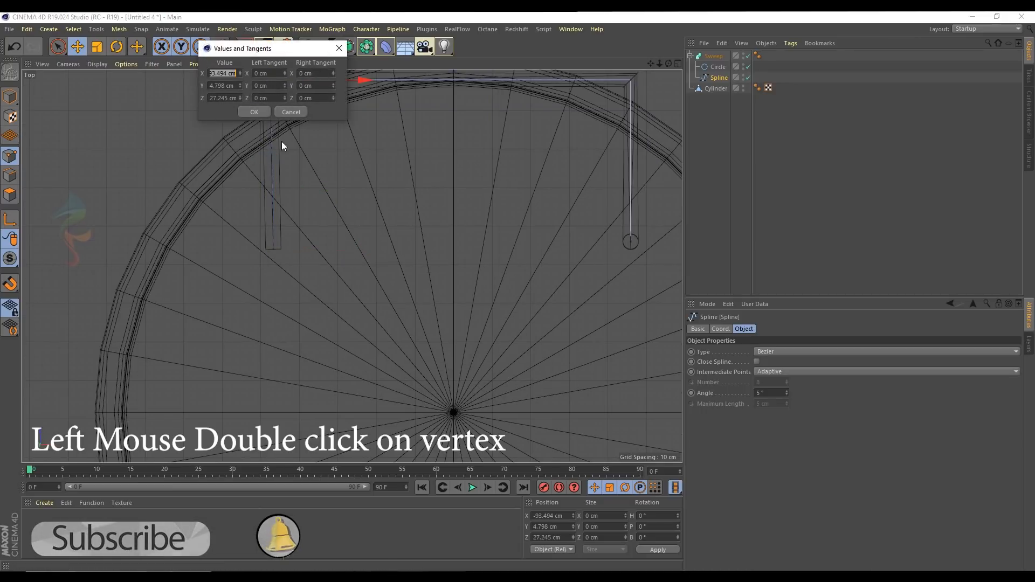
click(291, 112)
scroll(352, 266, down, 3)
alt+middle_drag(302, 231, 299, 232)
double_click(224, 162)
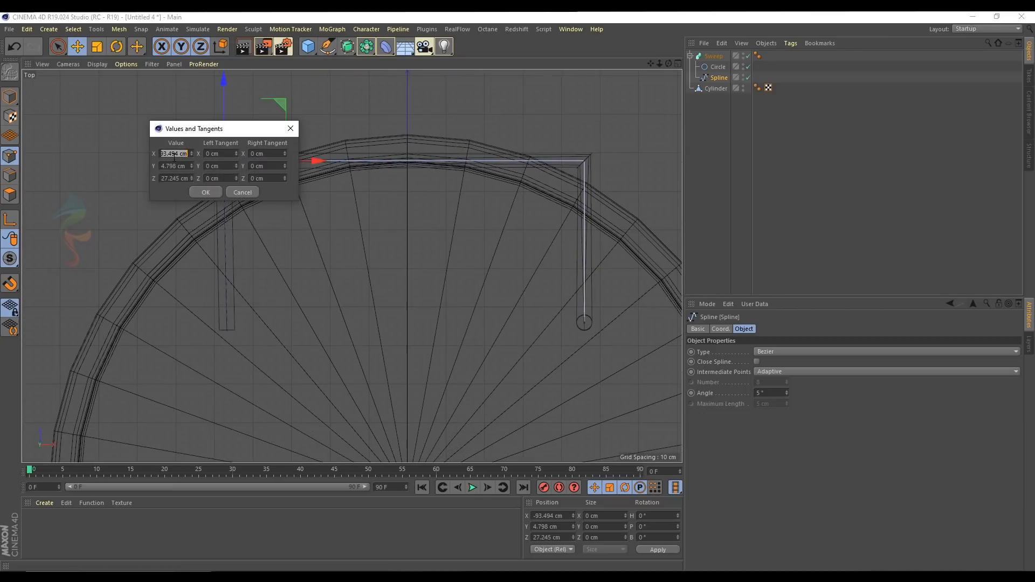
text(93)
key(Return)
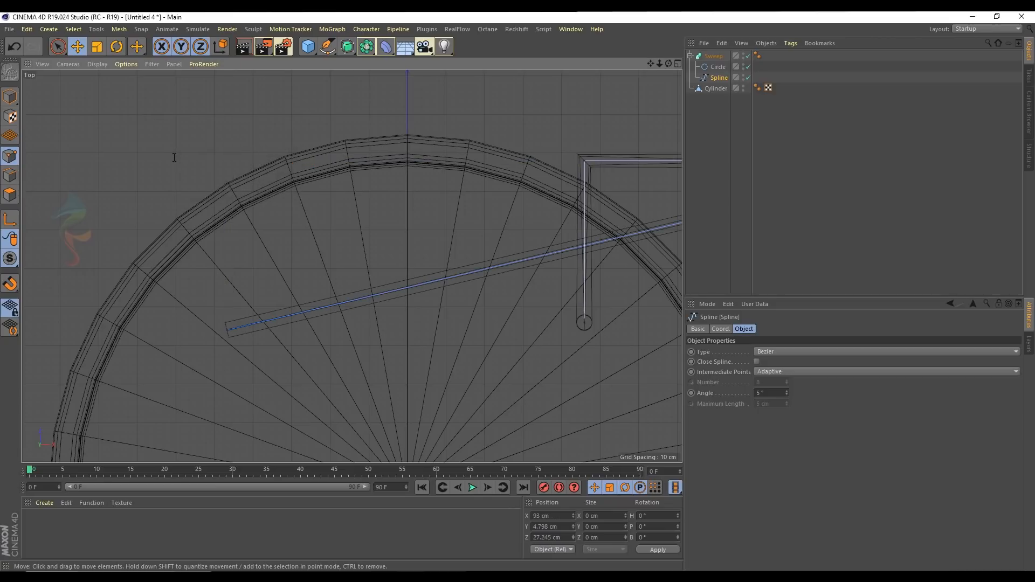
key(ctrl+z)
Step: Set the Y value of both outer corner points of the spline to 0 cm
double_click(224, 162)
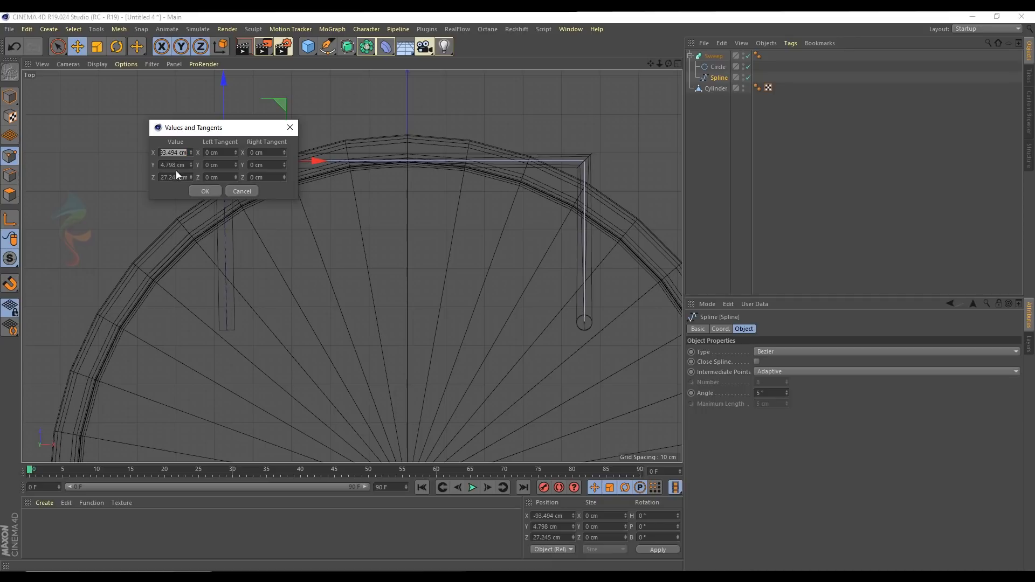
text(0)
key(Return)
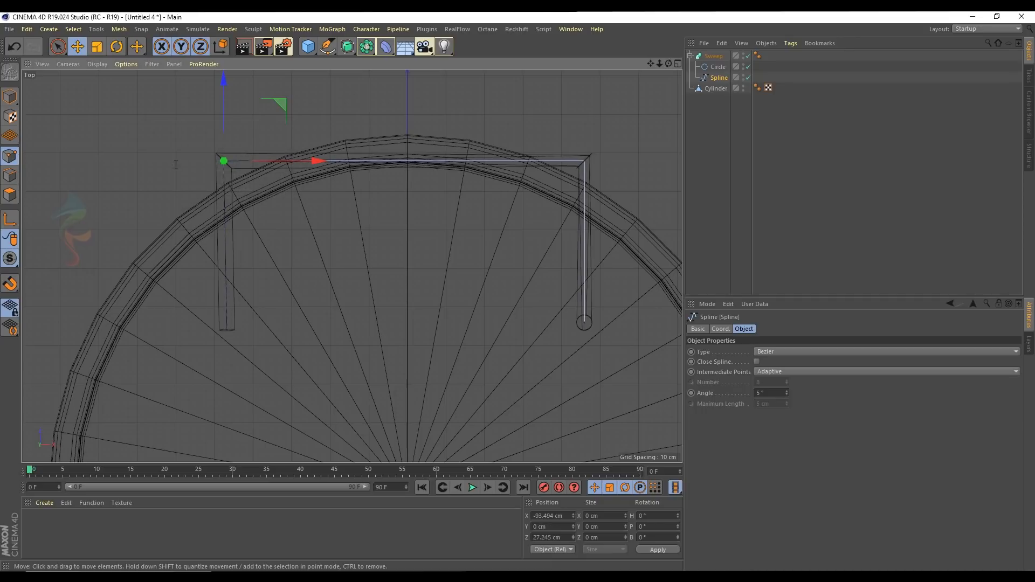
double_click(590, 161)
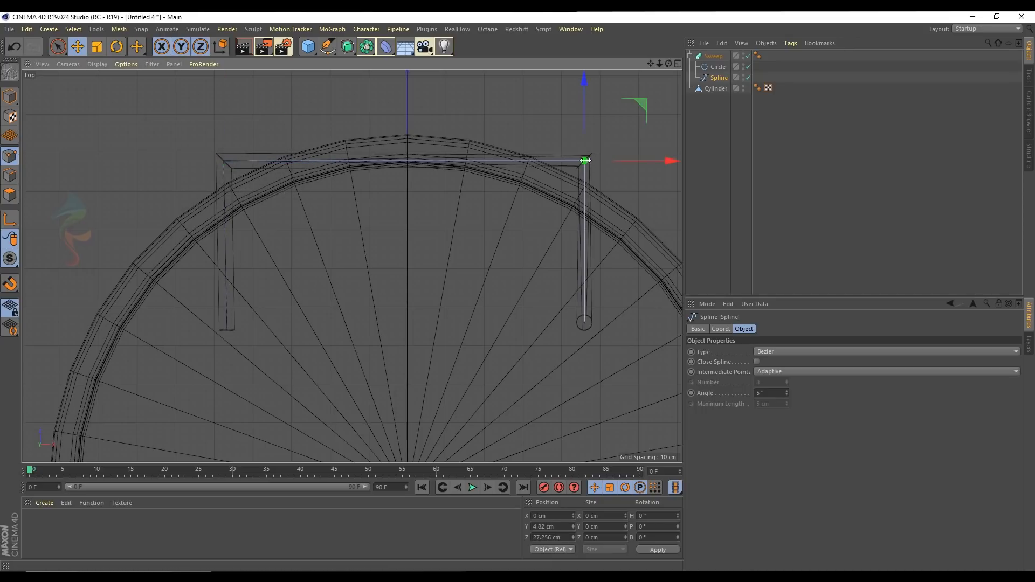
text(0)
key(Return)
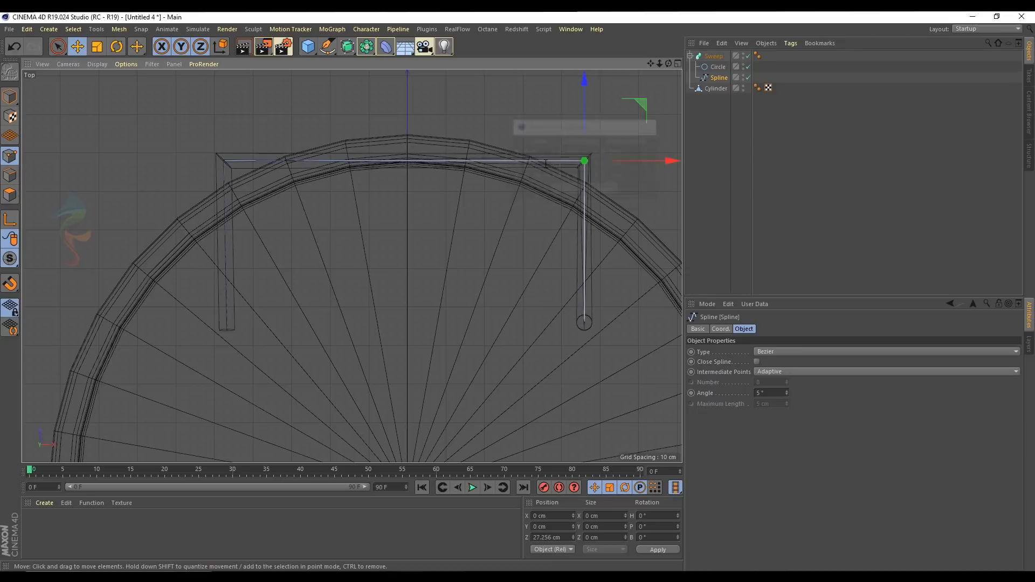
Step: Try to set the X value of the second arm's outer corner point to 93 cm in the front view
middle_click(382, 183)
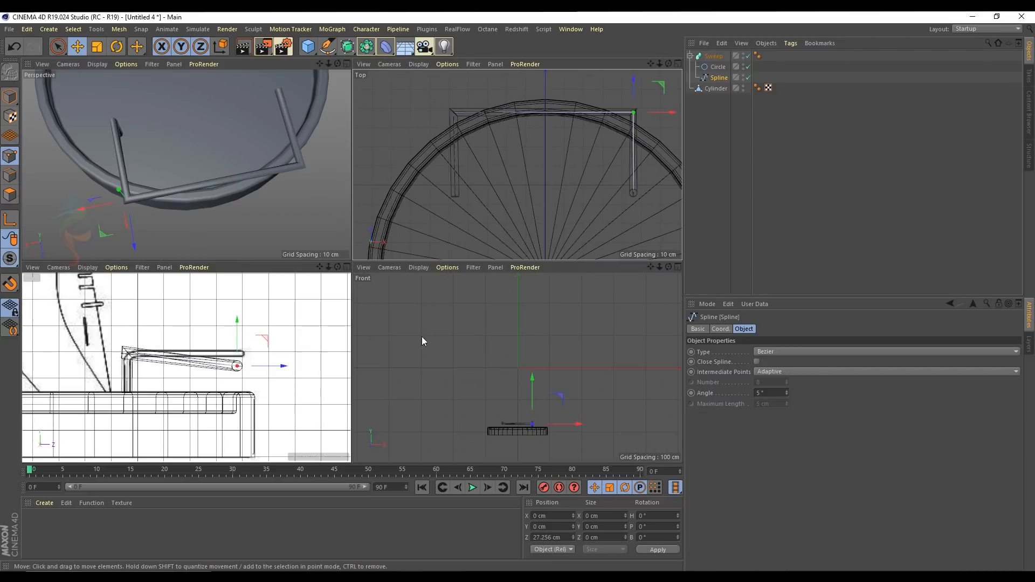
middle_click(470, 460)
scroll(377, 265, up, 5)
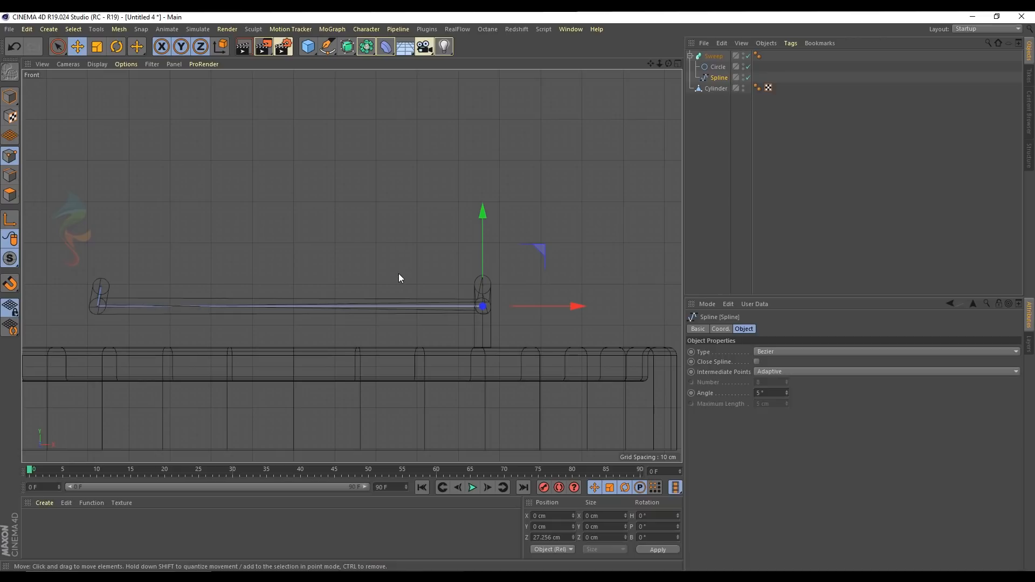
double_click(115, 293)
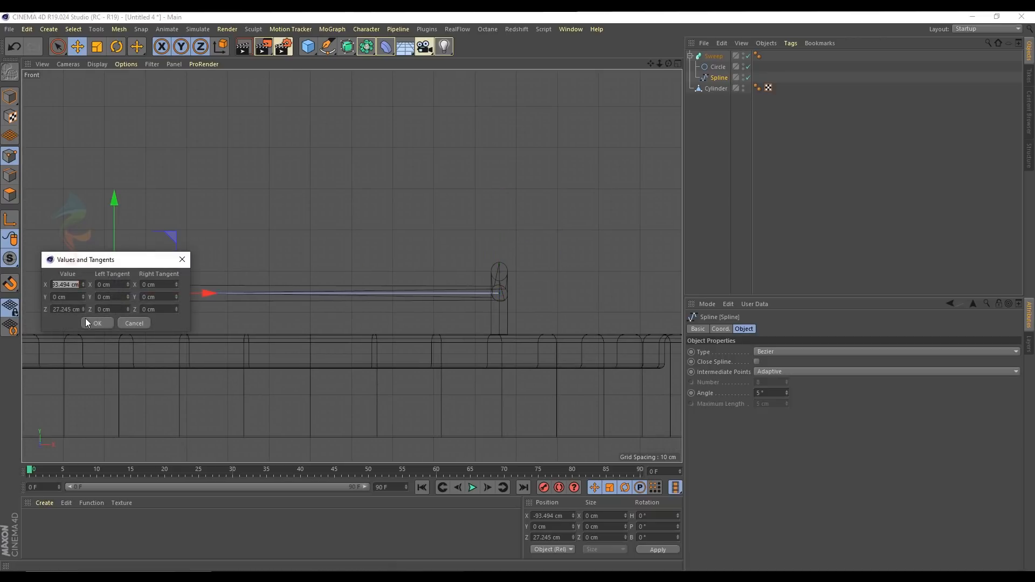
text(93)
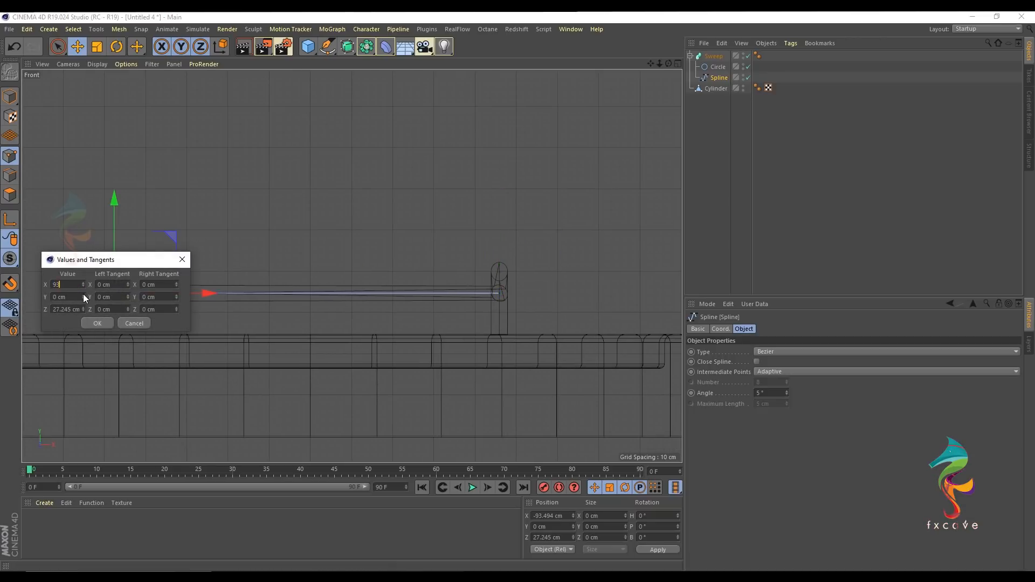
key(Return)
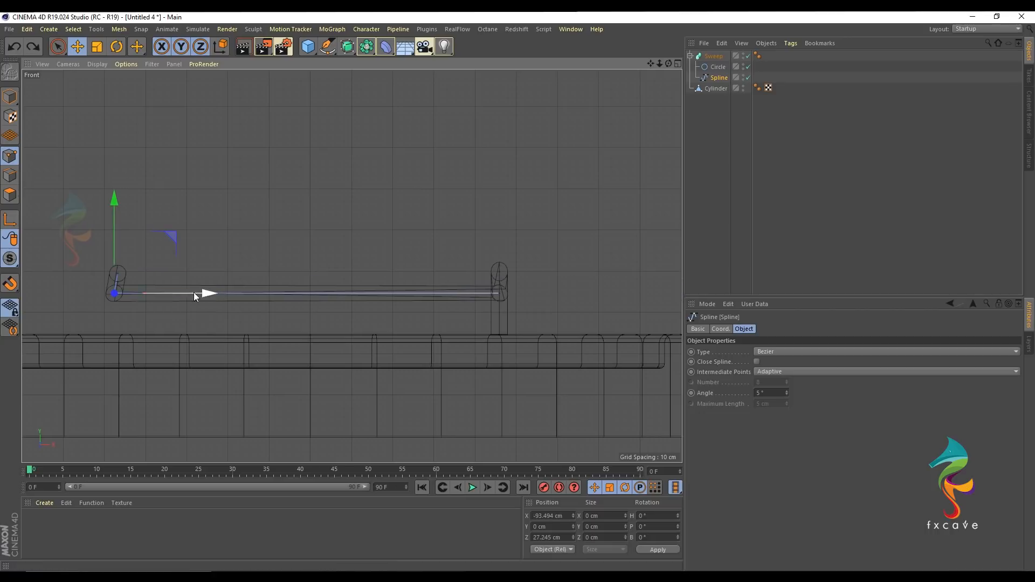
Step: Try to raise the rail's outer corner points one at a time in the front view
drag(119, 222, 116, 198)
key(Escape)
click(499, 293)
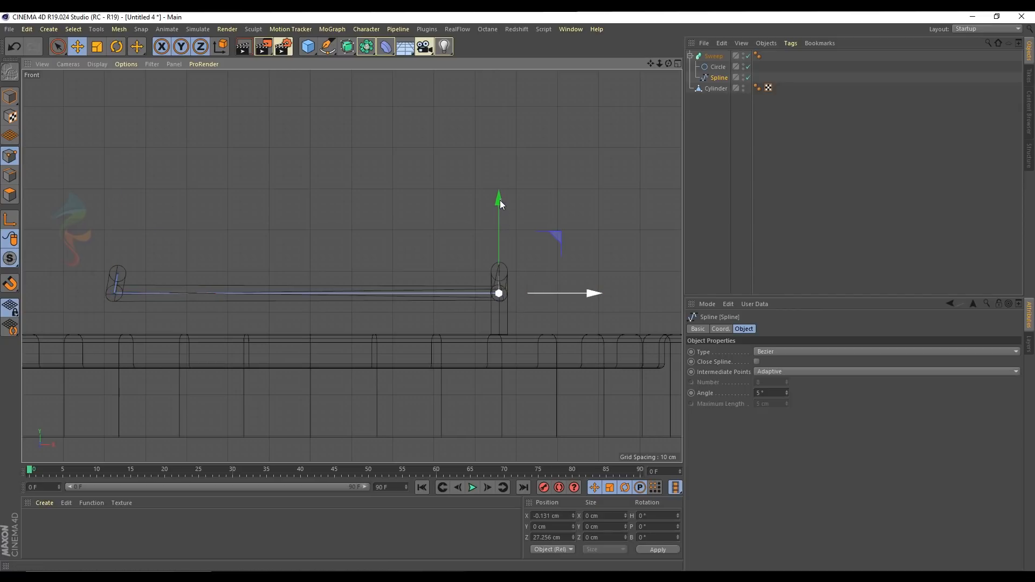
drag(498, 199, 498, 182)
key(ctrl+z)
click(506, 270)
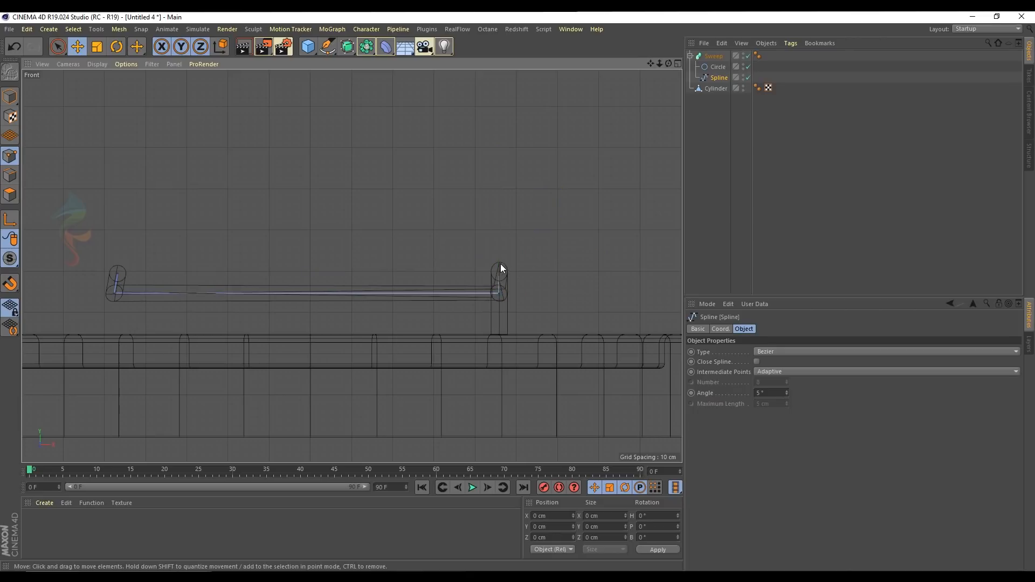
click(503, 276)
Step: Move both outer corner points together in the side view to about 4.8 cm on Y and 27.9 cm on Z, matching the sketch
middle_click(502, 276)
middle_click(281, 170)
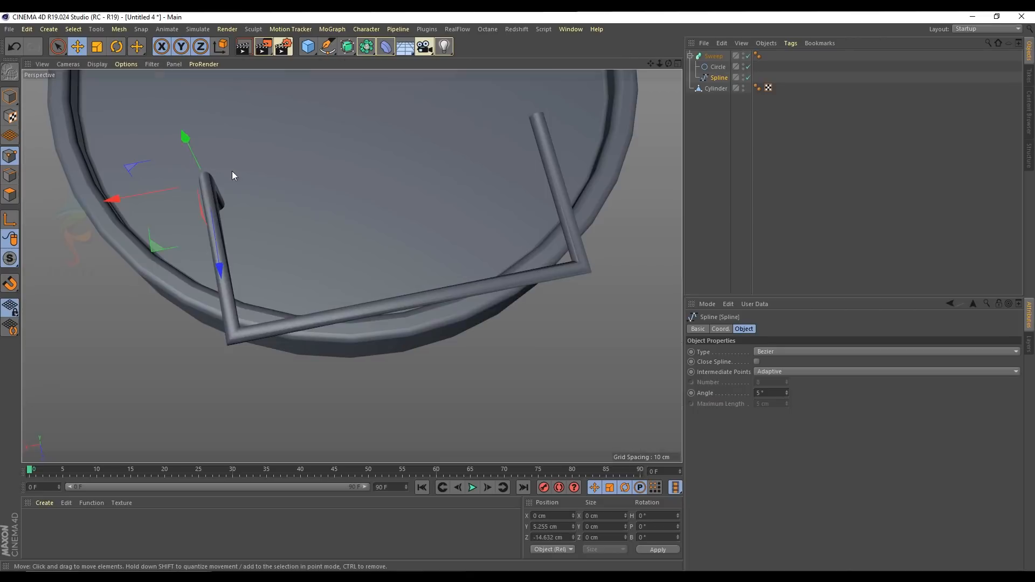
middle_click(286, 221)
middle_click(243, 366)
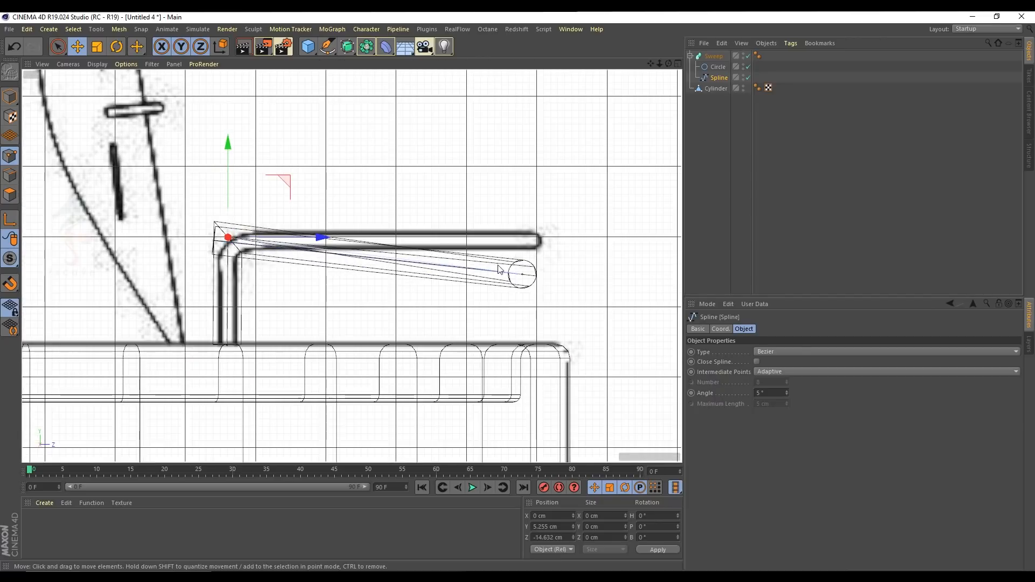
click(522, 275)
key(space)
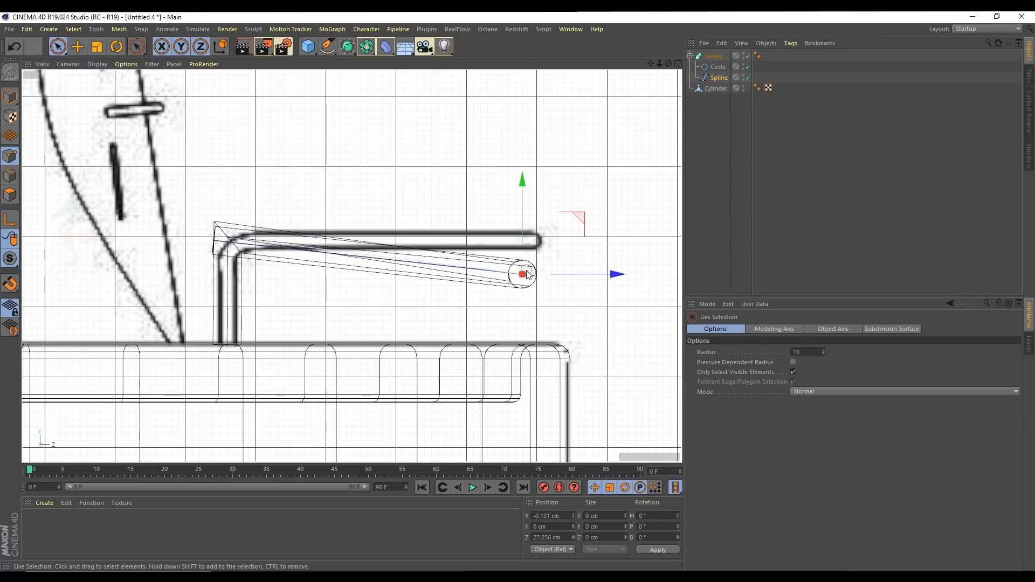
drag(58, 46, 108, 90)
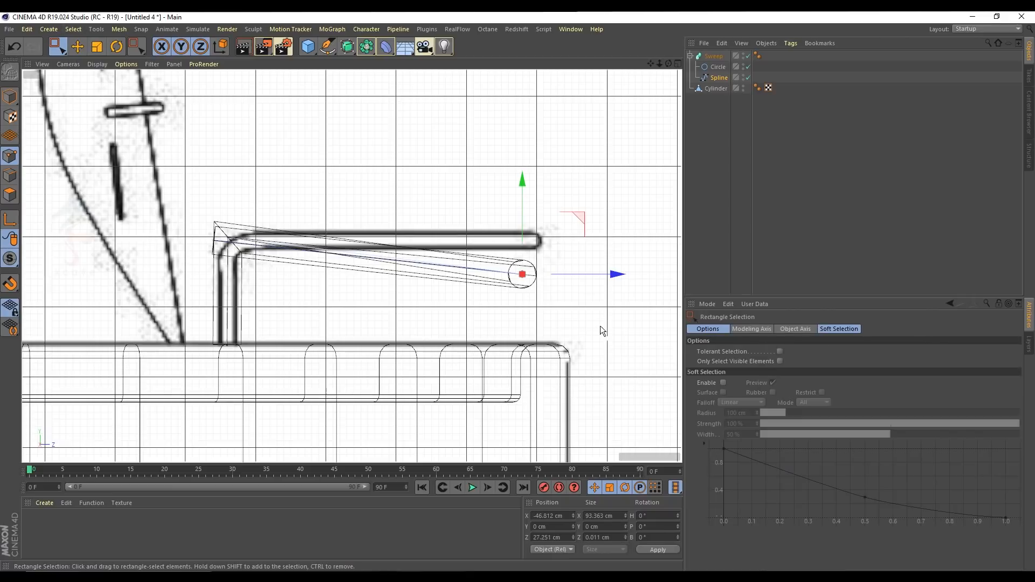
drag(527, 193, 526, 167)
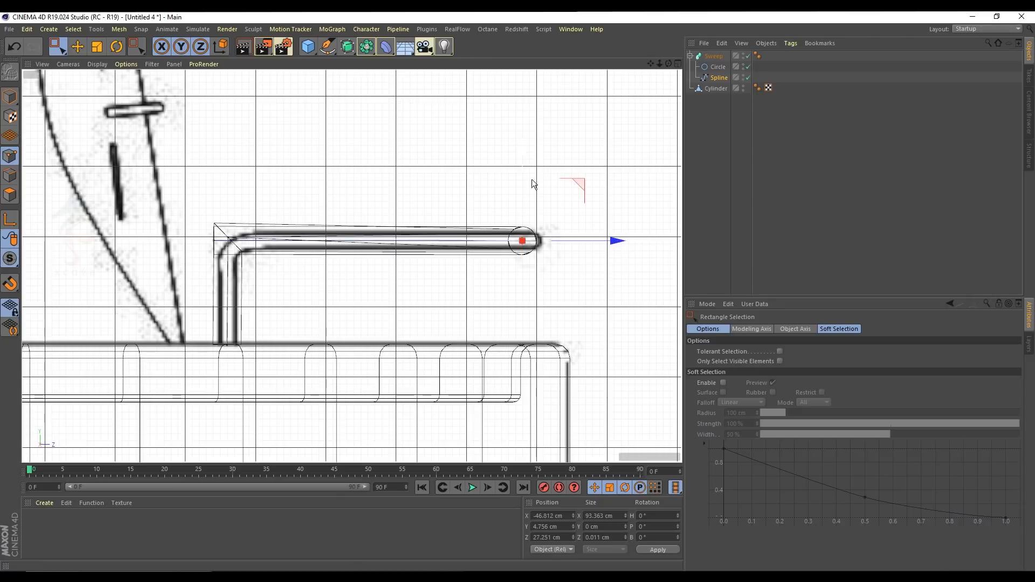
drag(571, 241, 576, 240)
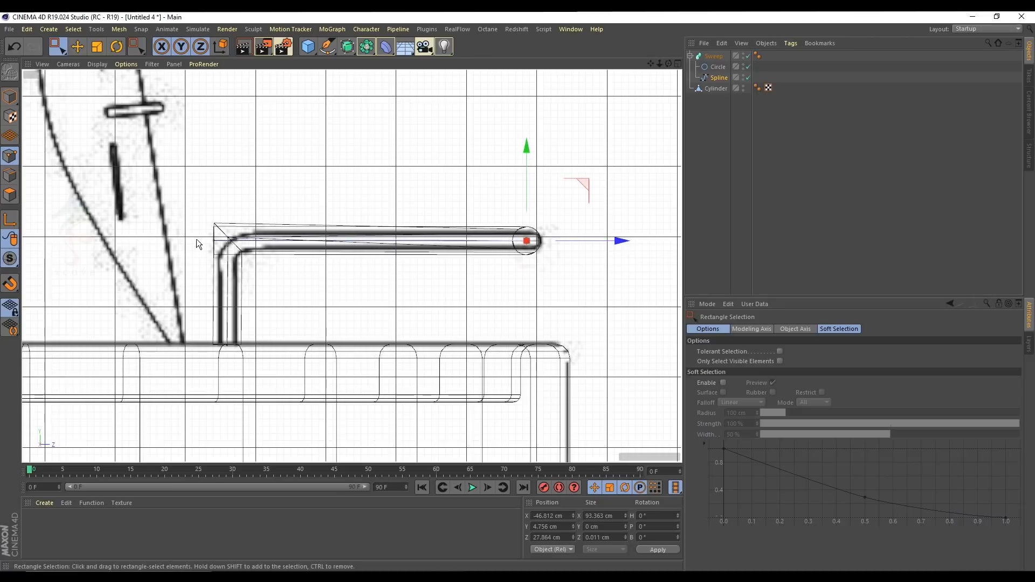
Step: Show the perspective view with Gouraud Shading (Lines) and examine the rail and base plate from several angles
middle_click(353, 172)
middle_click(247, 130)
alt+drag(441, 233, 273, 181)
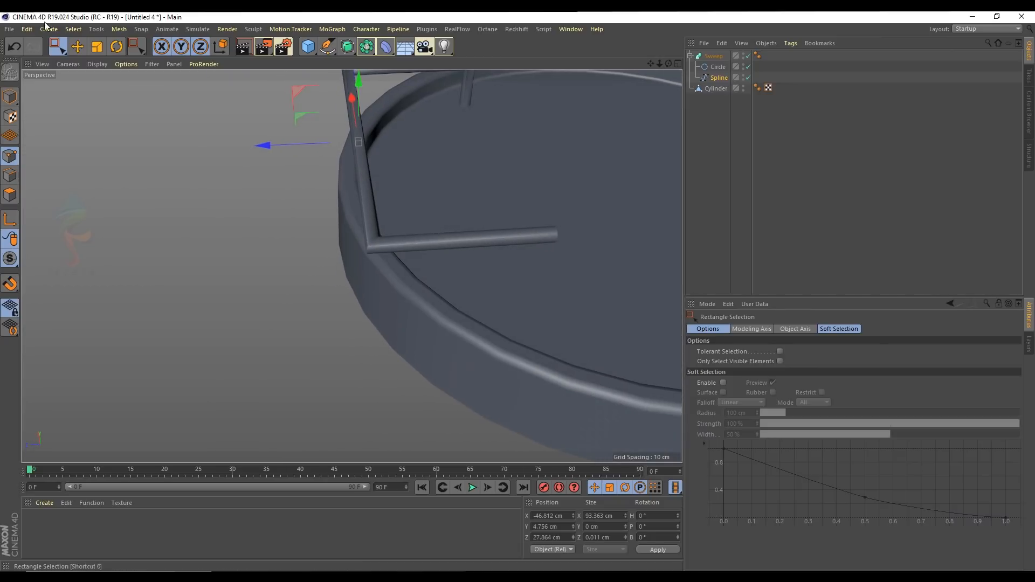
click(97, 63)
click(105, 93)
scroll(389, 229, up, 5)
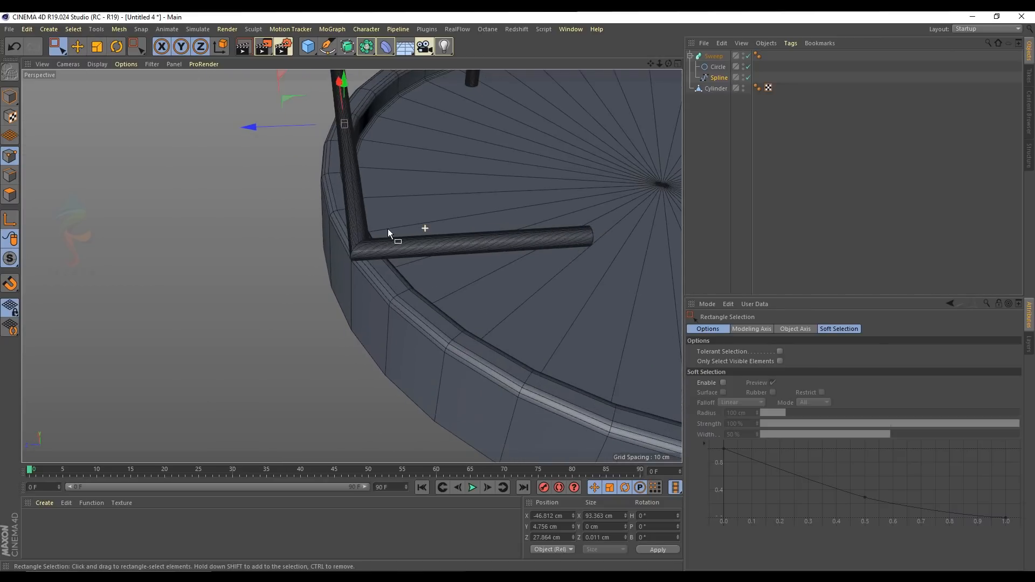
alt+middle_drag(387, 229, 347, 287)
alt+drag(327, 287, 392, 263)
alt+middle_drag(392, 263, 379, 334)
alt+drag(396, 324, 474, 307)
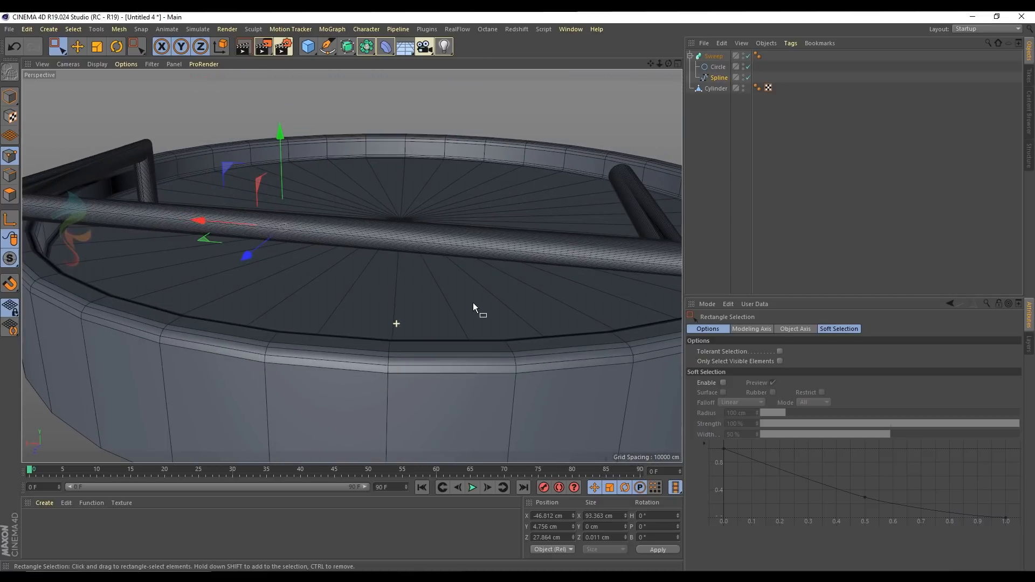
Step: Move the inner end point of the second arm to about -16.6 cm on Z in the top view
click(77, 47)
alt+drag(351, 266, 260, 228)
middle_click(259, 227)
middle_click(197, 371)
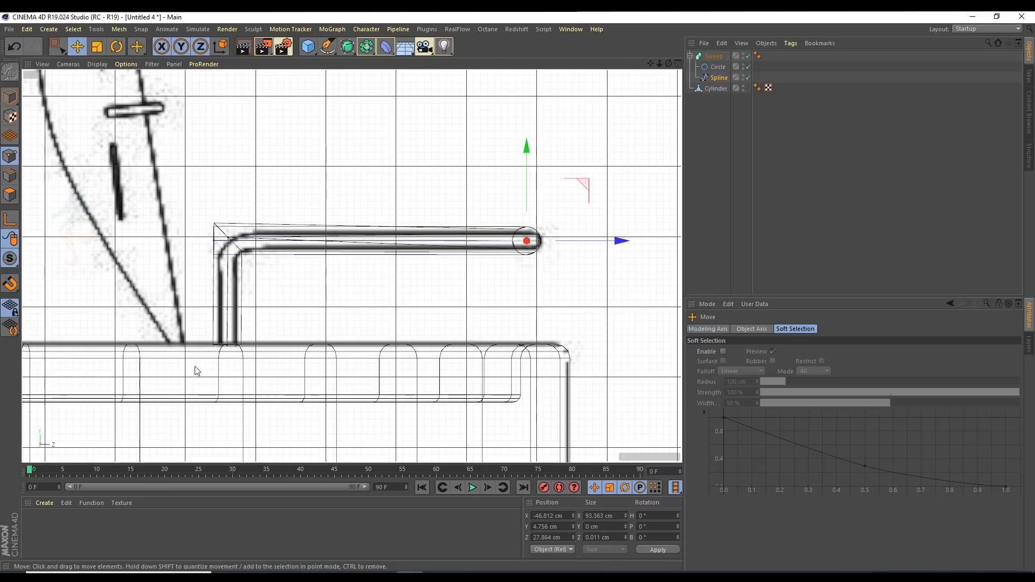
middle_click(452, 218)
middle_click(483, 179)
click(225, 324)
click(227, 322)
drag(227, 322, 227, 329)
middle_click(248, 318)
middle_click(223, 354)
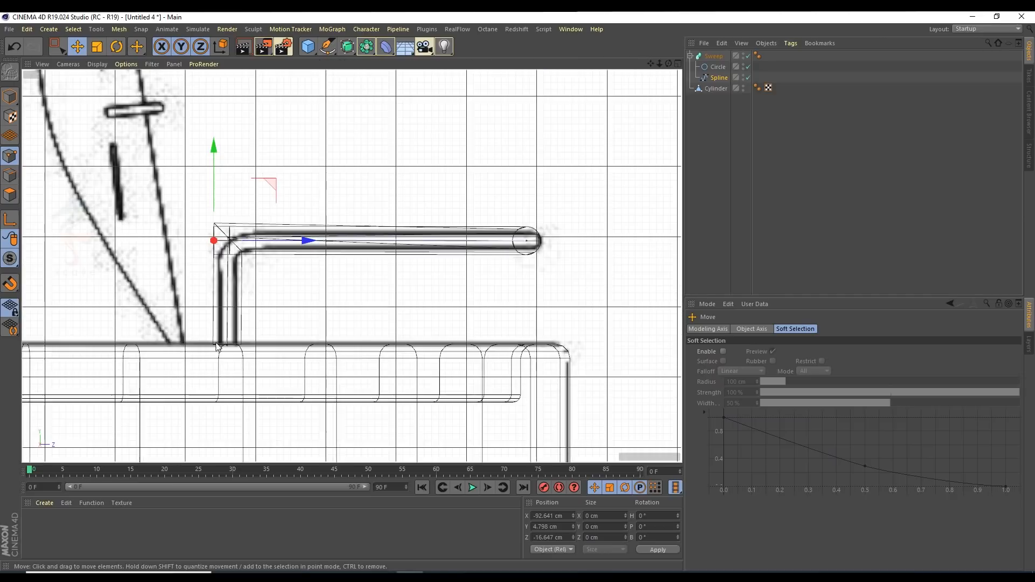
Step: Extend the second arm down to the plate with a vertical leg, and align the first arm's inner corner at about -14.4 cm on Z
scroll(222, 302, up, 3)
drag(211, 172, 285, 306)
scroll(234, 367, up, 2)
click(232, 144)
drag(250, 106, 256, 117)
scroll(276, 130, down, 2)
alt+middle_drag(428, 168, 315, 211)
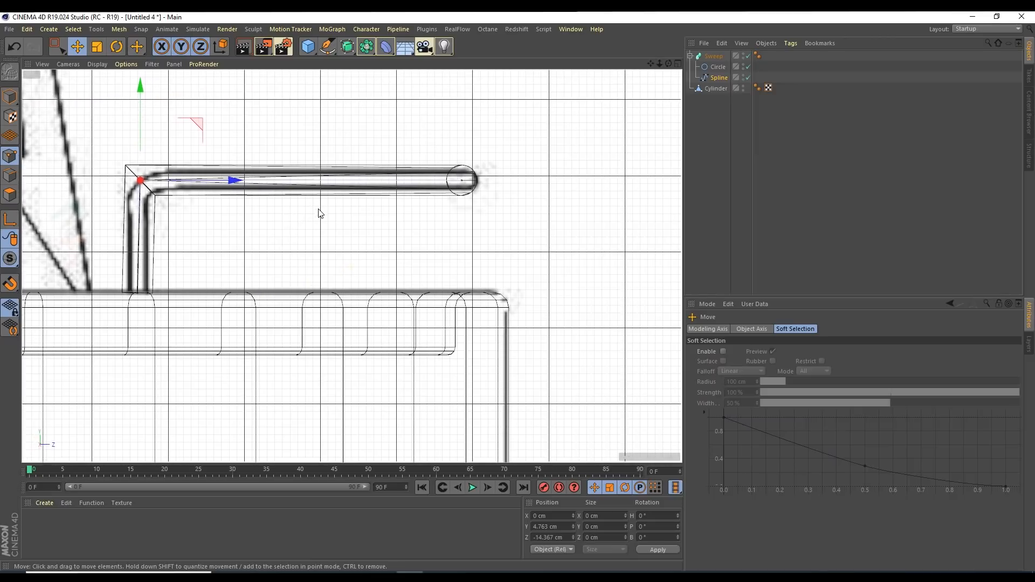
Step: Set the intermediate points of both the rail's path spline and its circle profile to Natural
middle_click(303, 178)
middle_click(251, 138)
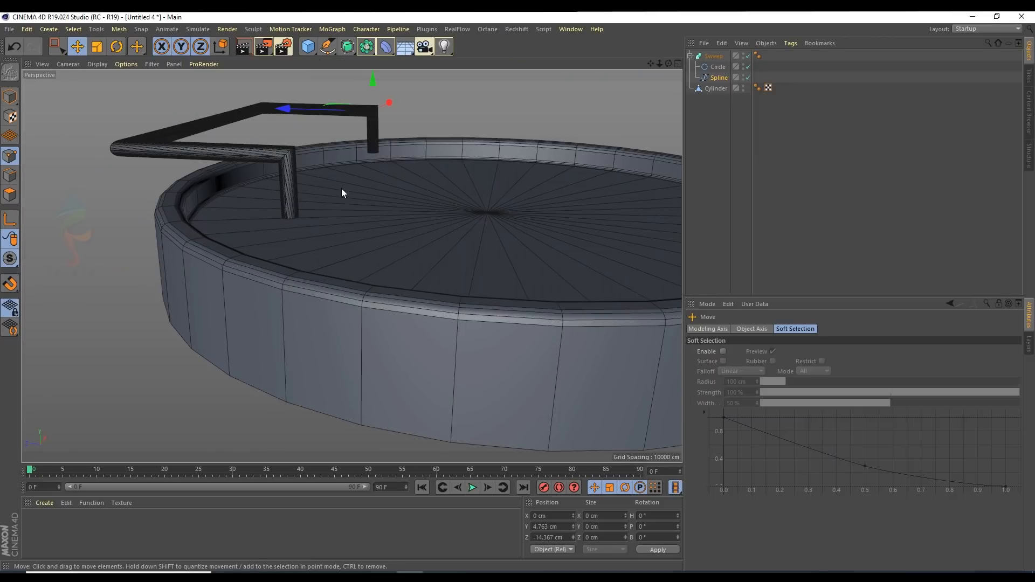
alt+drag(318, 174, 314, 193)
alt+middle_drag(312, 192, 318, 228)
alt+drag(319, 228, 307, 201)
alt+middle_drag(318, 192, 347, 255)
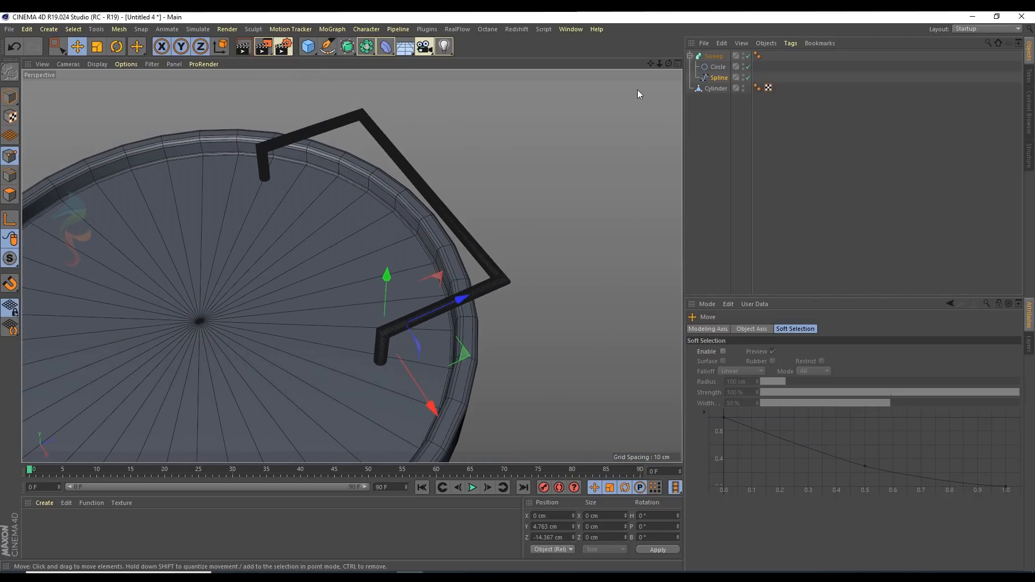
click(719, 77)
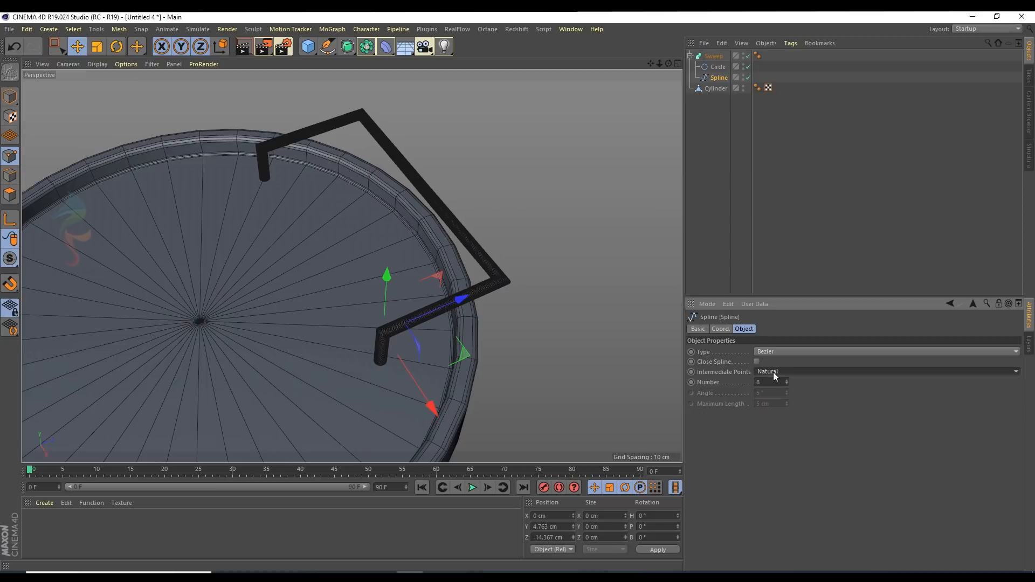
click(773, 371)
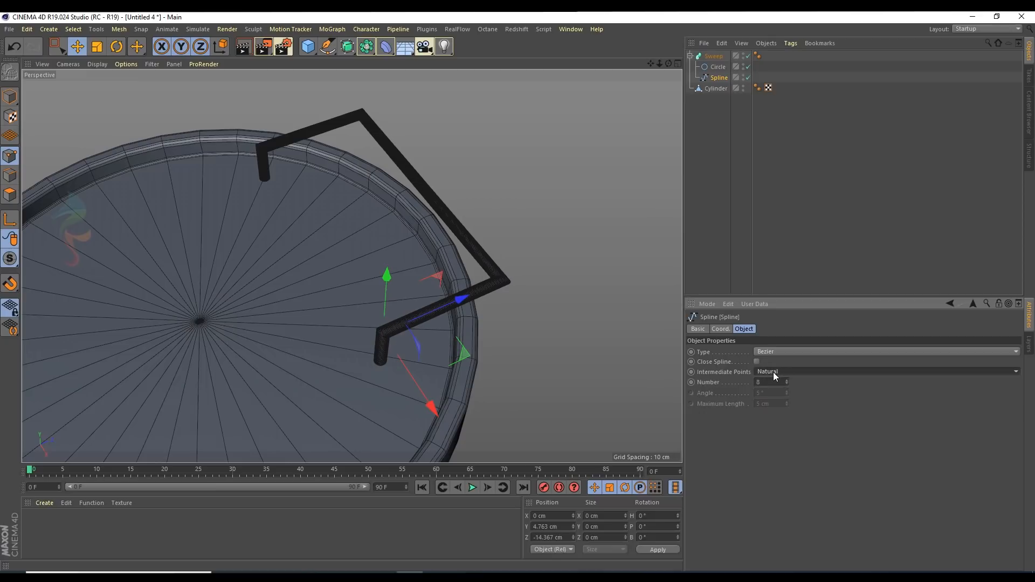
click(715, 69)
scroll(764, 424, up, 1)
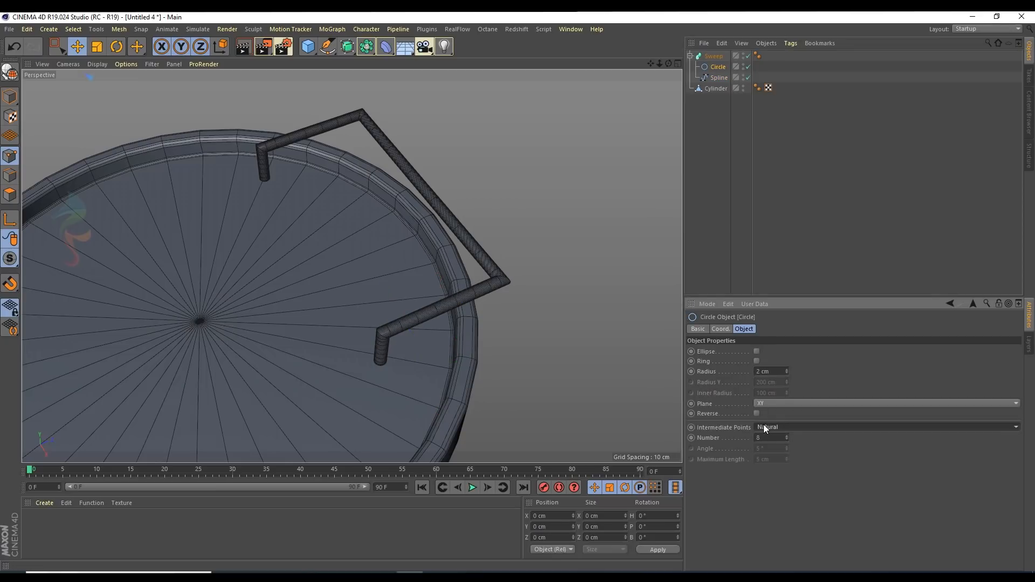
Step: Display the perspective view with plain Gouraud Shading and view the rail from the side
click(97, 63)
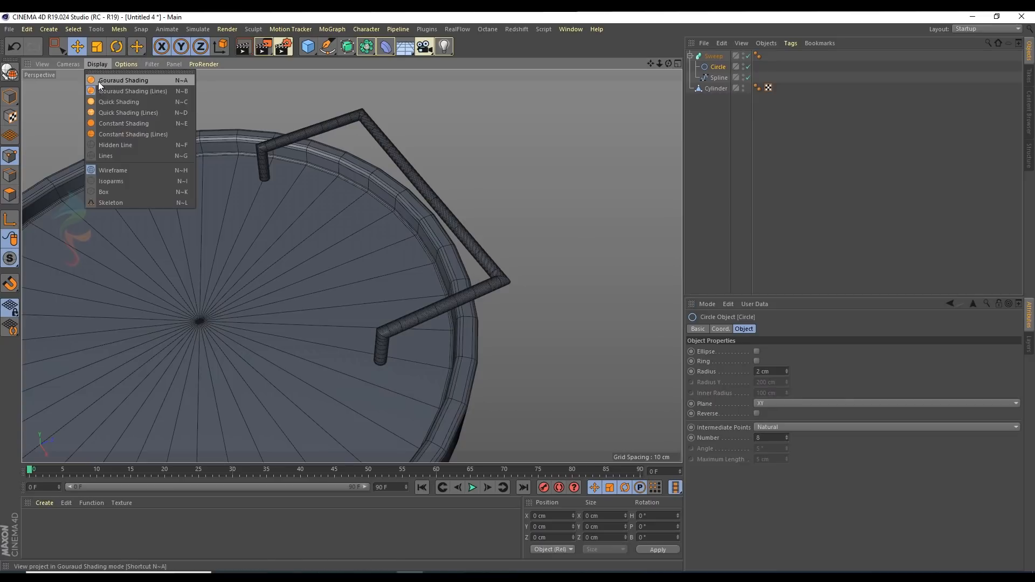
click(116, 79)
alt+drag(447, 267, 528, 216)
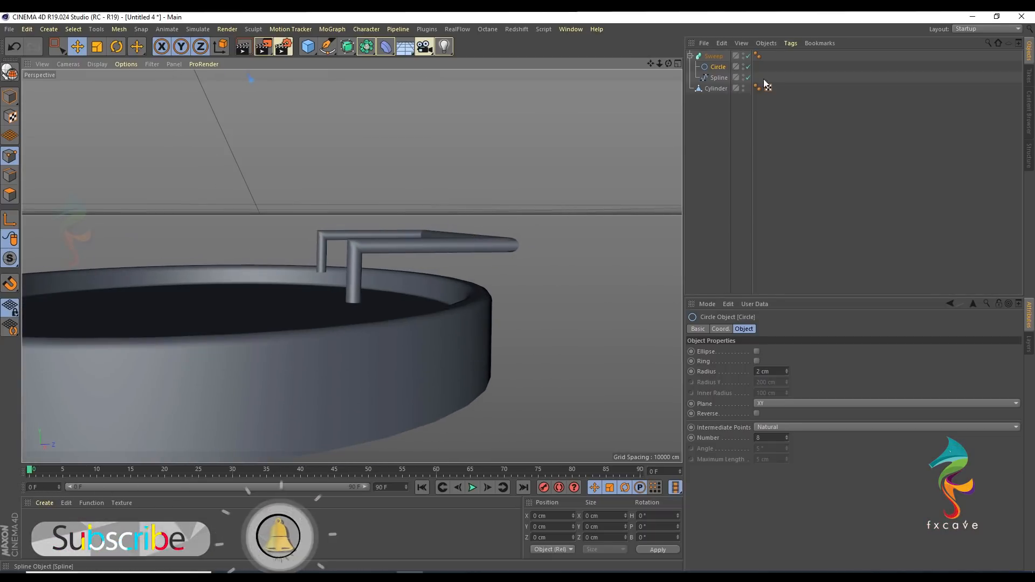
Step: Lower the bottom end points of both legs through the plate surface to about -22.3 cm on Y
click(717, 78)
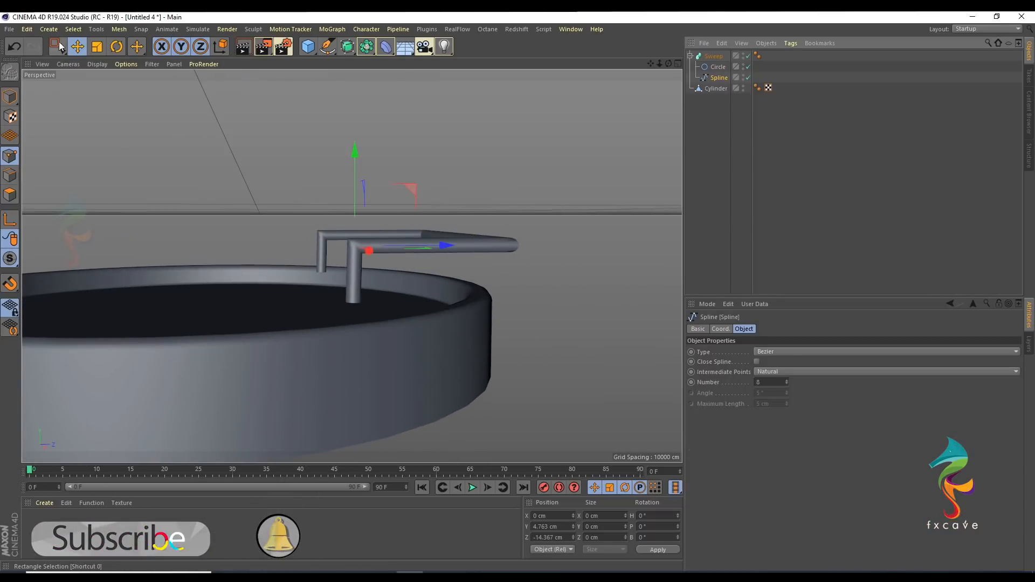
key(0)
click(305, 267)
drag(295, 289, 330, 260)
shift+drag(304, 345, 386, 283)
drag(338, 198, 345, 302)
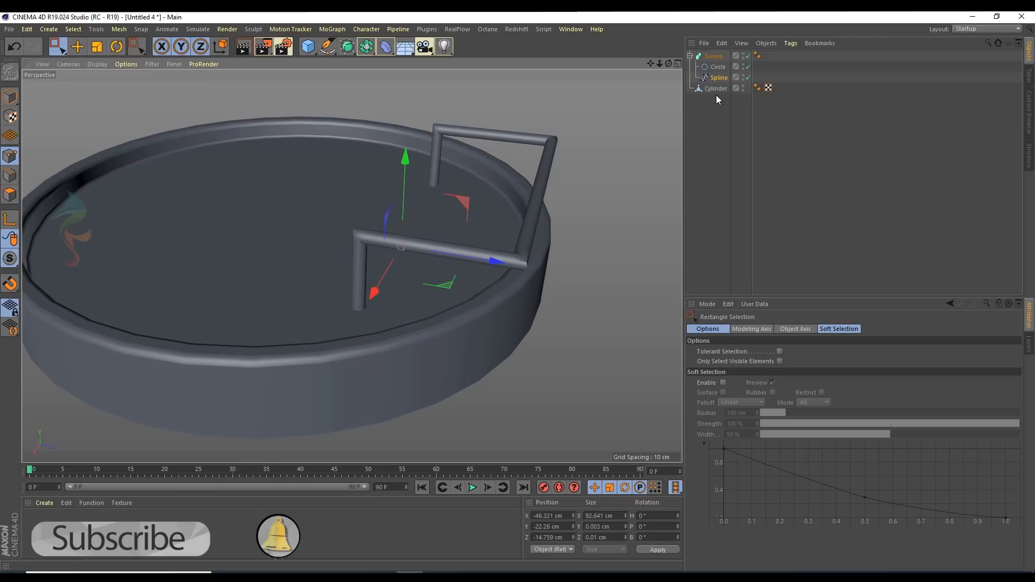
Step: Chamfer the two inner corner points above the legs with a radius of about 4.6 cm to follow the sketched bend
click(717, 78)
middle_click(555, 134)
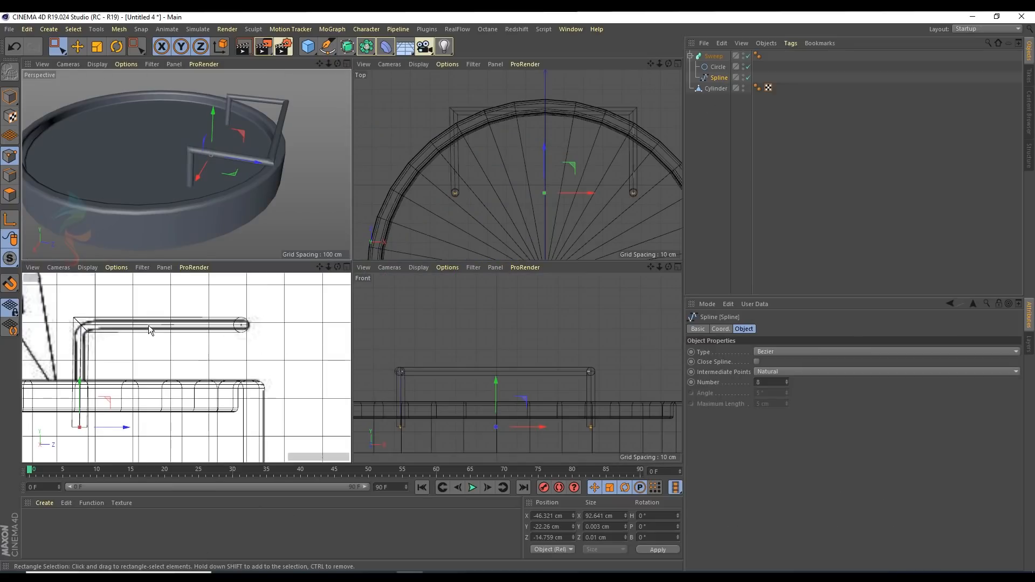
drag(68, 296, 106, 359)
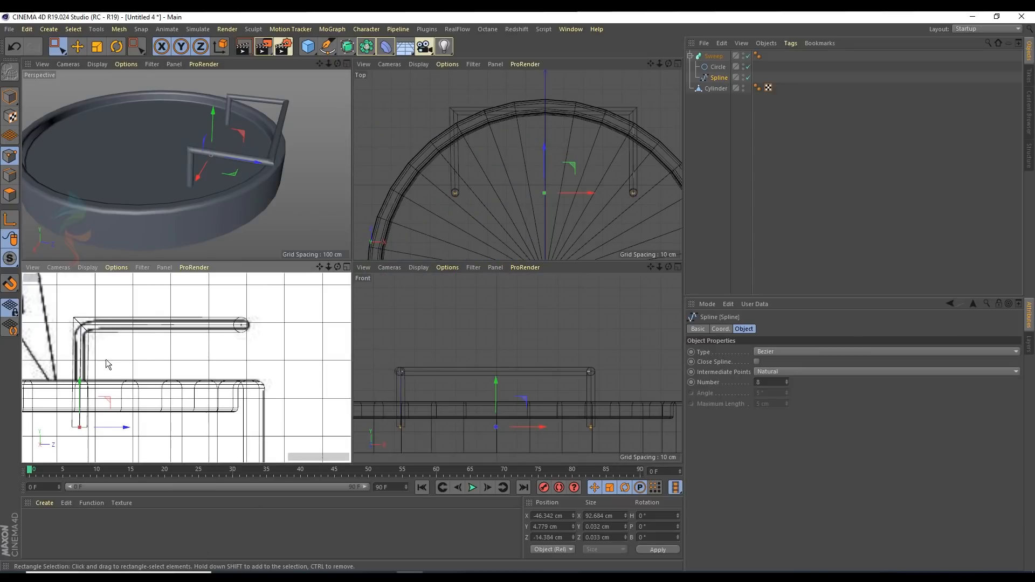
middle_click(120, 322)
alt+middle_drag(287, 87, 311, 138)
right_click(311, 142)
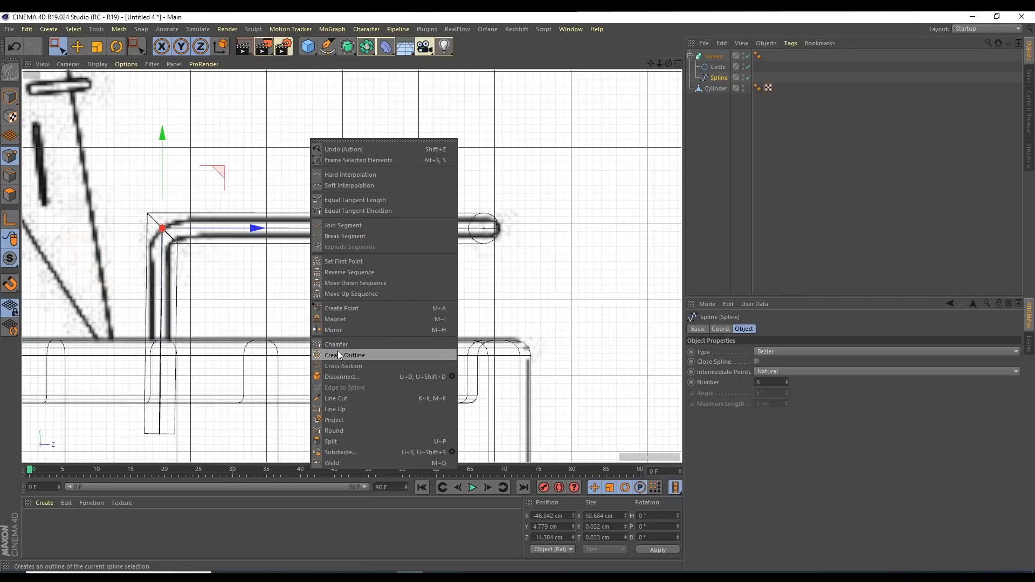
click(338, 343)
drag(339, 344, 378, 344)
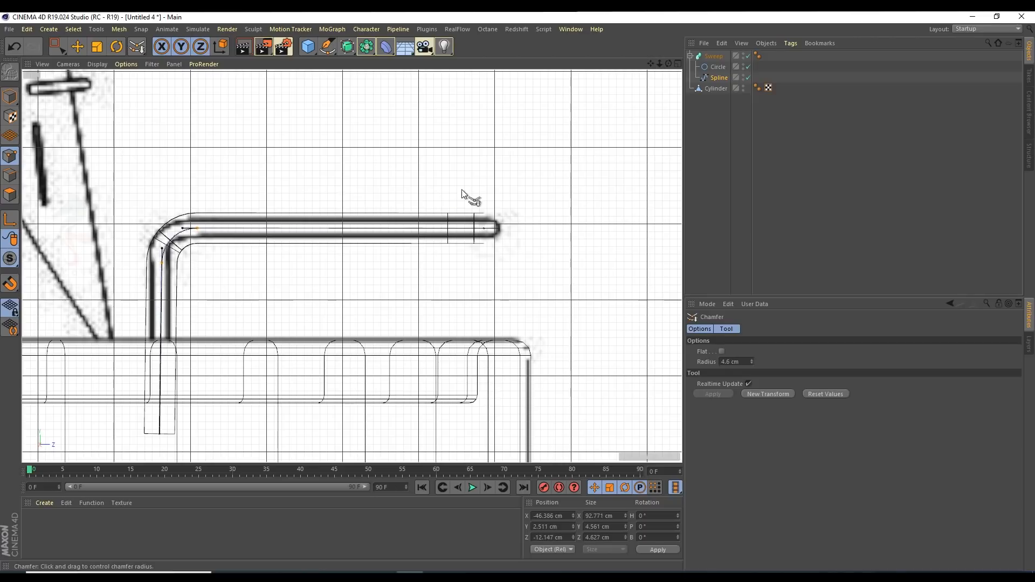
Step: Chamfer the two outer corner points of the rail with a radius of about 11 cm in the top view
middle_click(477, 181)
middle_click(519, 126)
key(0)
drag(187, 135, 709, 183)
key(space)
drag(587, 157, 663, 156)
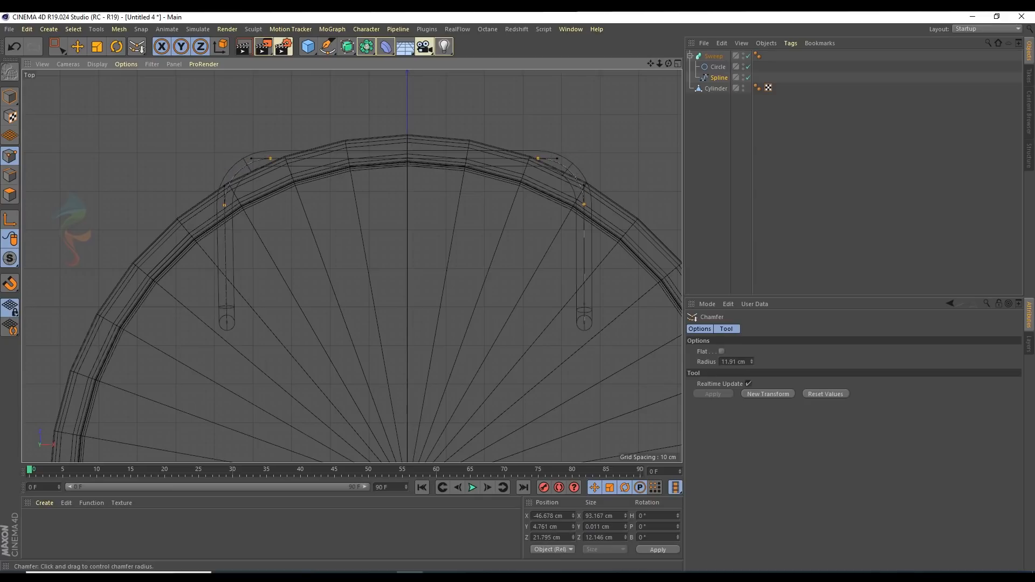
middle_click(396, 158)
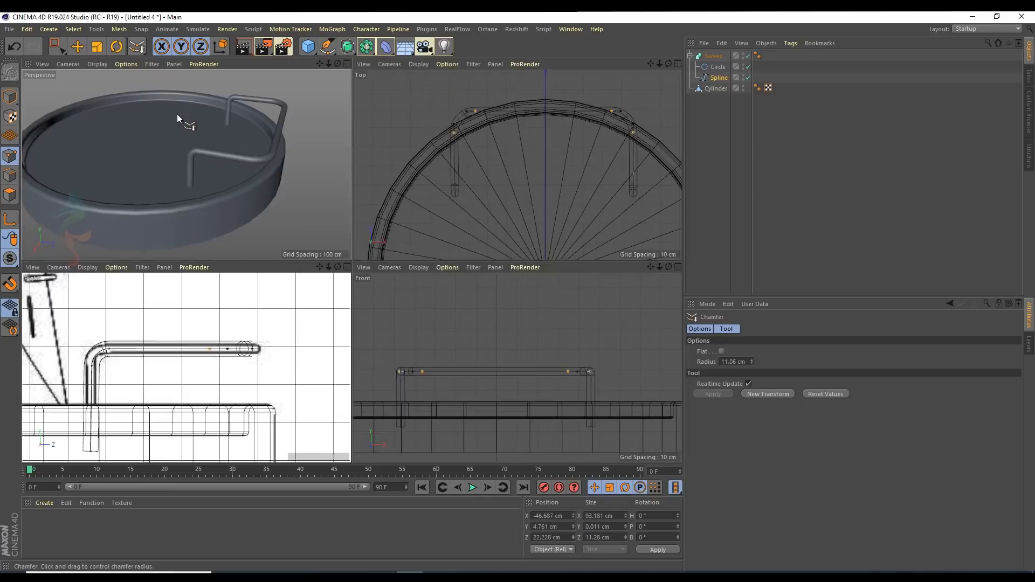
middle_click(178, 116)
alt+drag(401, 189, 787, 54)
middle_click(598, 105)
middle_click(598, 104)
scroll(356, 145, down, 1)
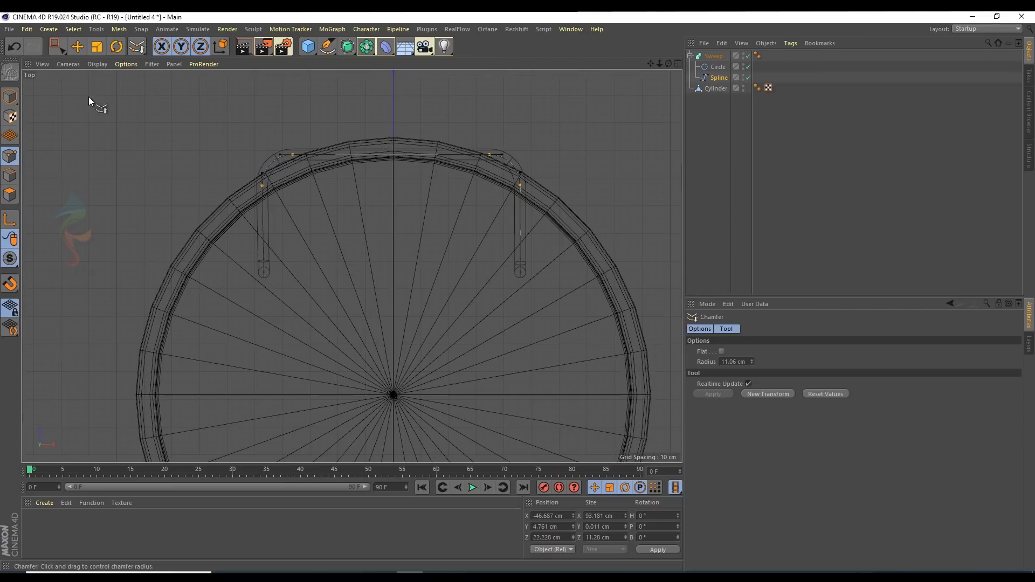
Step: Widen the rail symmetrically by scaling all its spline points along X to about 111.9 cm
key(0)
drag(221, 133, 345, 321)
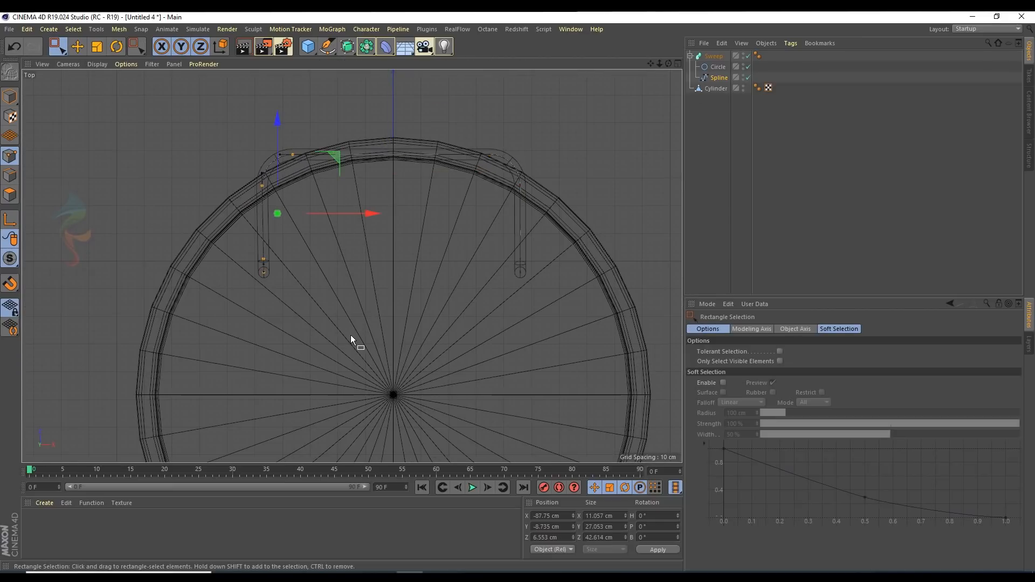
drag(221, 238, 631, 334)
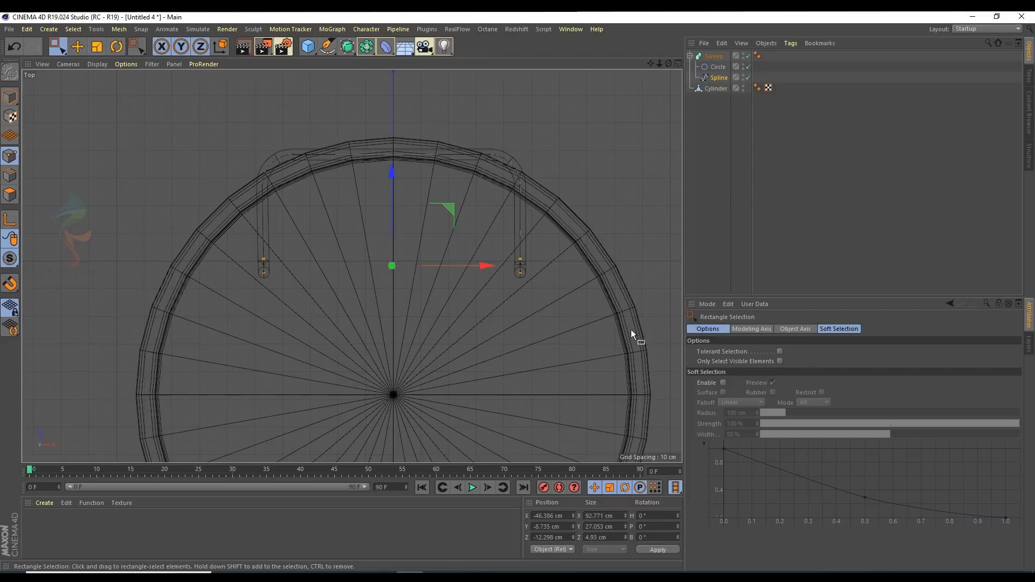
middle_click(227, 138)
middle_click(465, 185)
drag(193, 116, 350, 342)
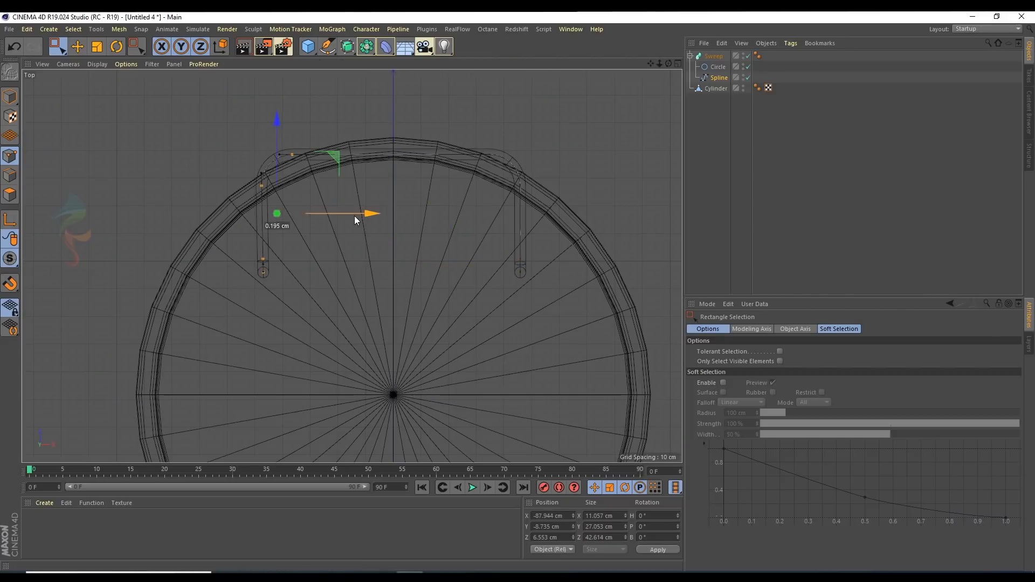
drag(215, 114, 594, 339)
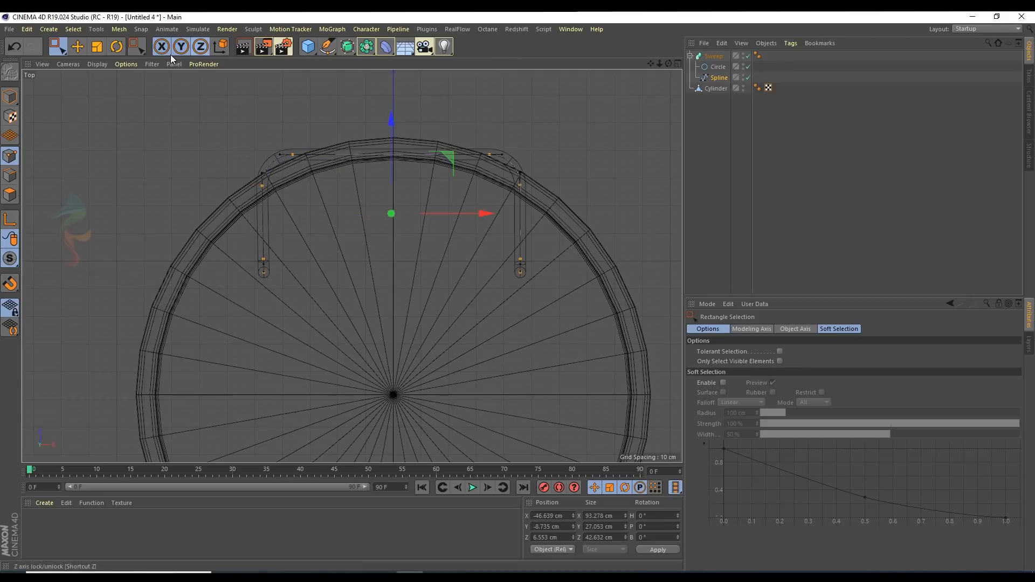
click(97, 47)
drag(486, 213, 506, 214)
middle_click(506, 214)
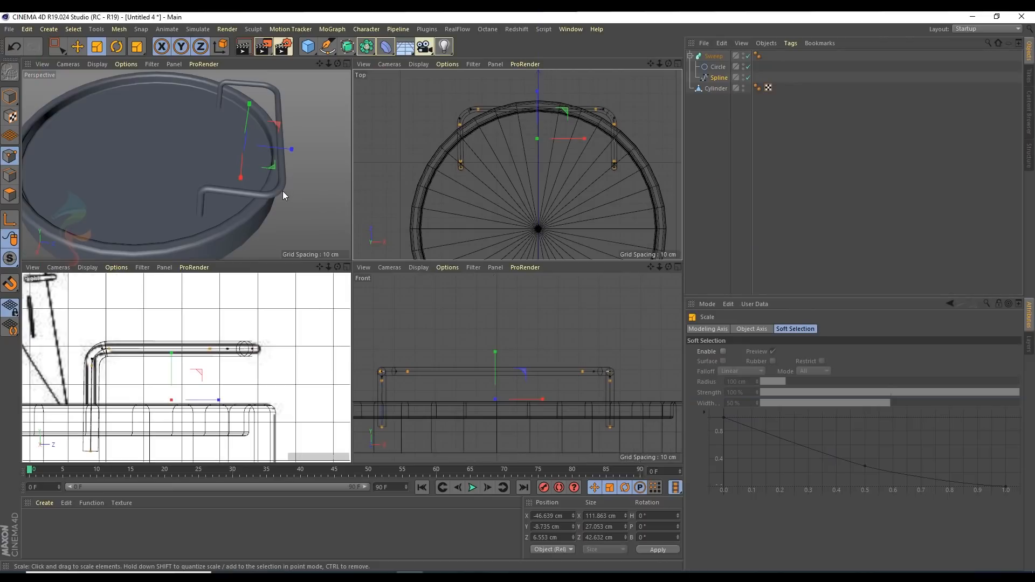
middle_click(257, 139)
click(804, 183)
scroll(353, 250, down, 5)
alt+drag(427, 213, 370, 170)
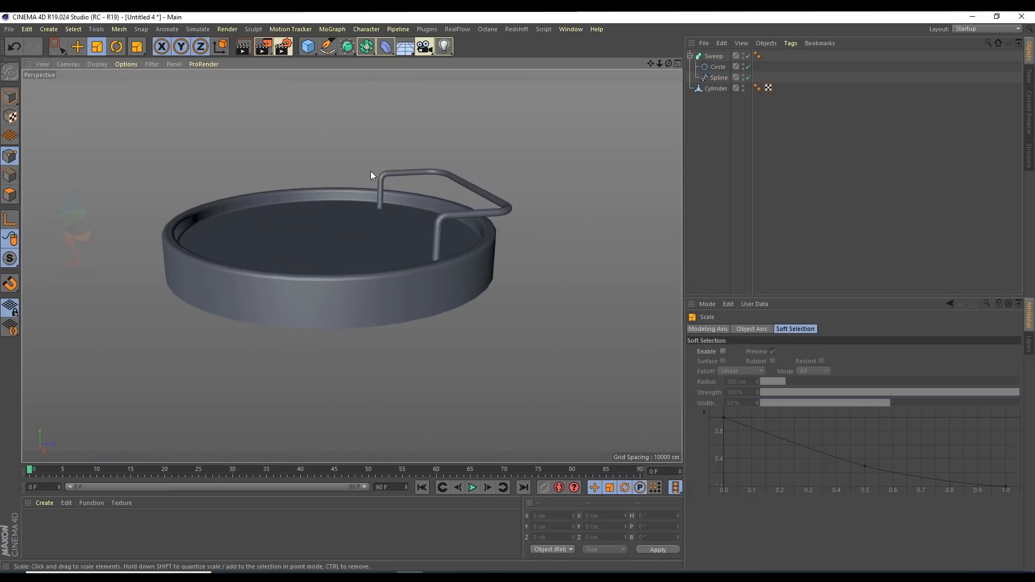
Step: Save the project as "robot hand 01" in a new folder named "robot hand"
middle_click(367, 173)
middle_click(331, 306)
scroll(308, 259, down, 6)
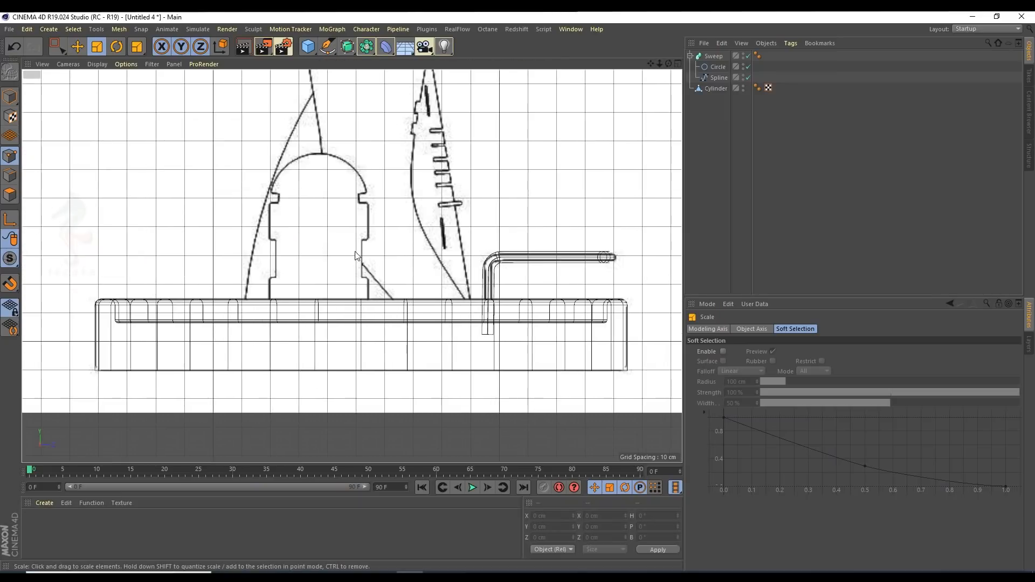
scroll(331, 235, up, 3)
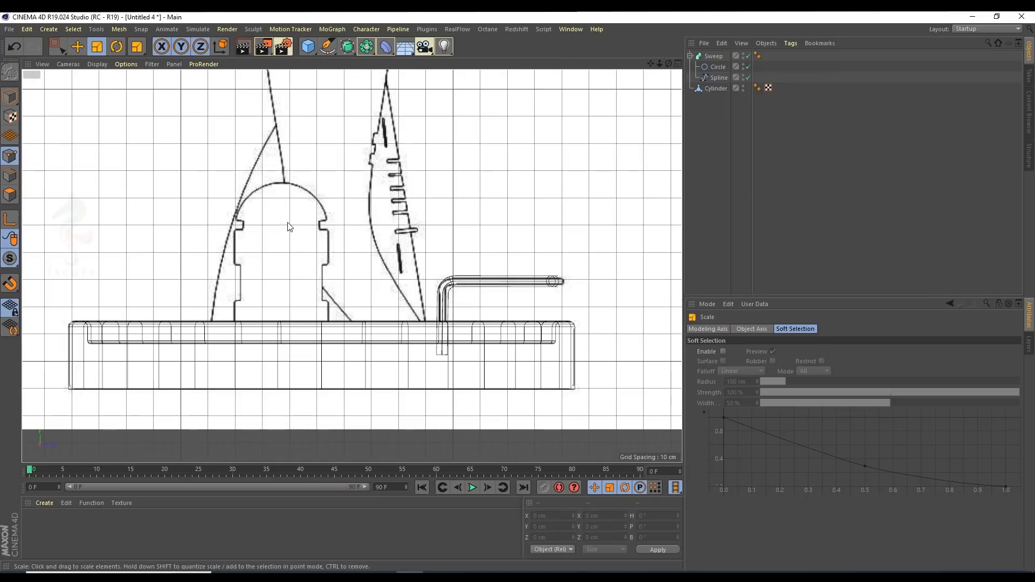
key(ctrl+s)
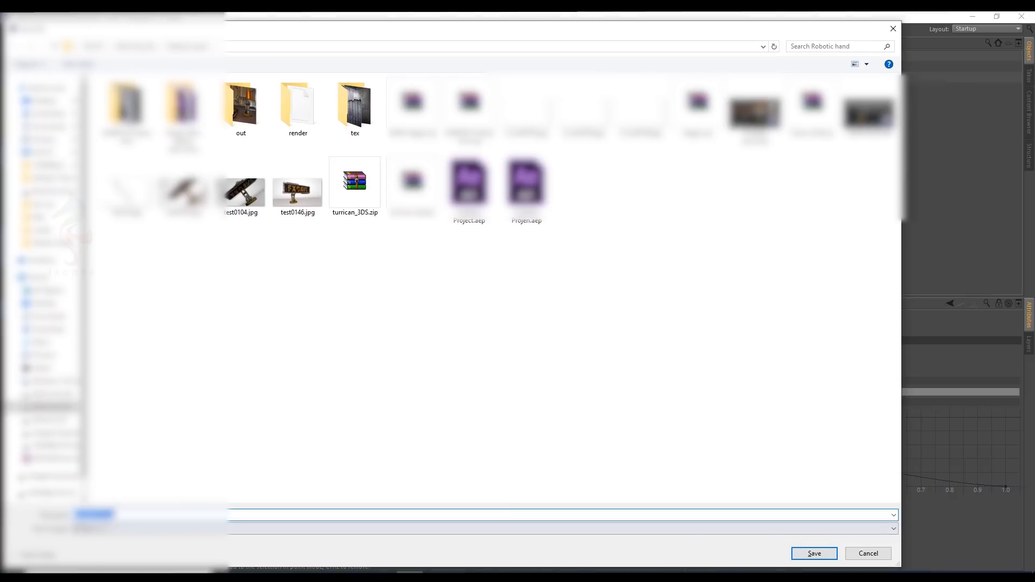
click(79, 64)
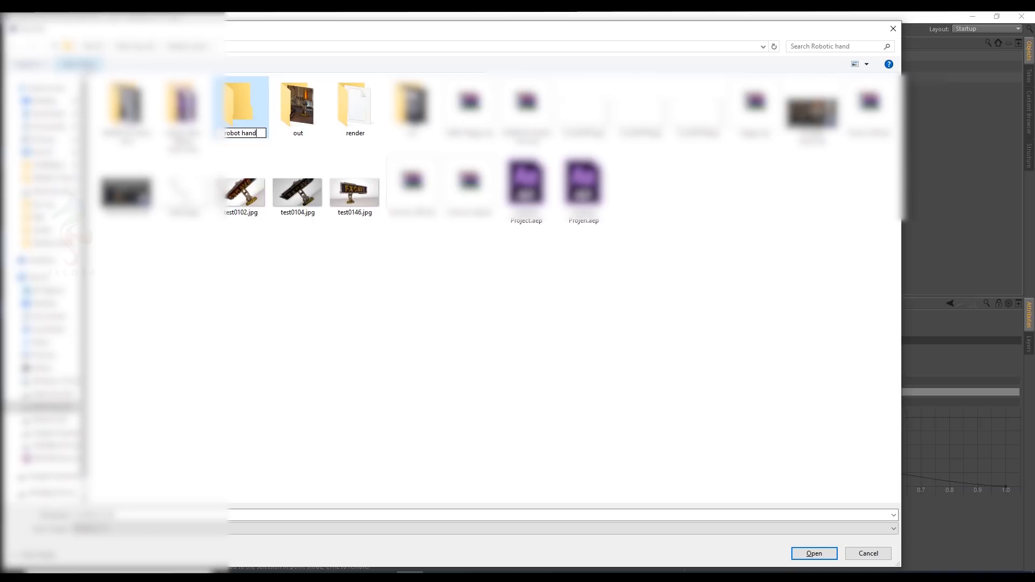
key(Return)
key(Return)
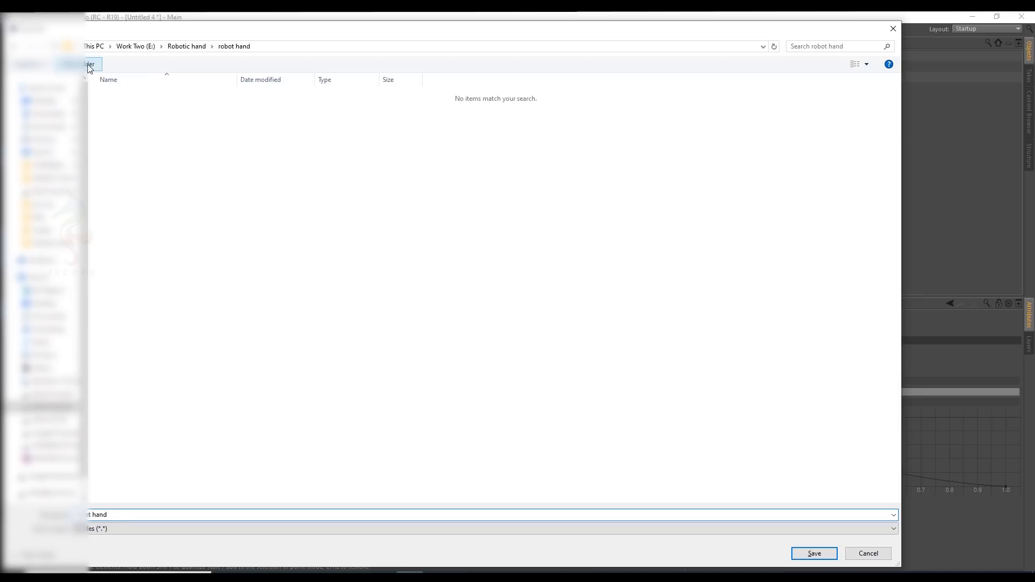
key(Return)
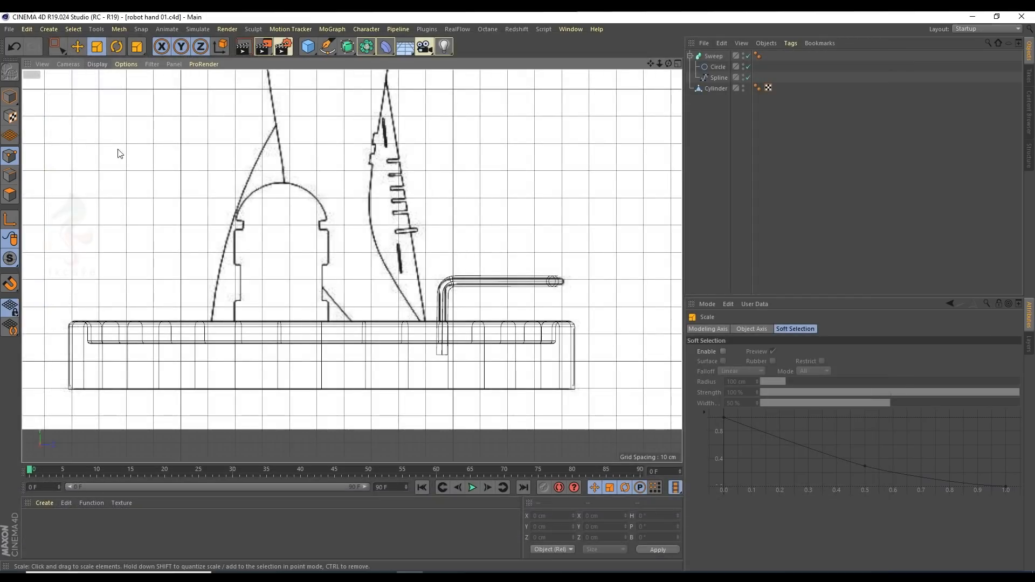
Step: Add a Capsule primitive to the scene as the base for the sketched domed post
click(771, 174)
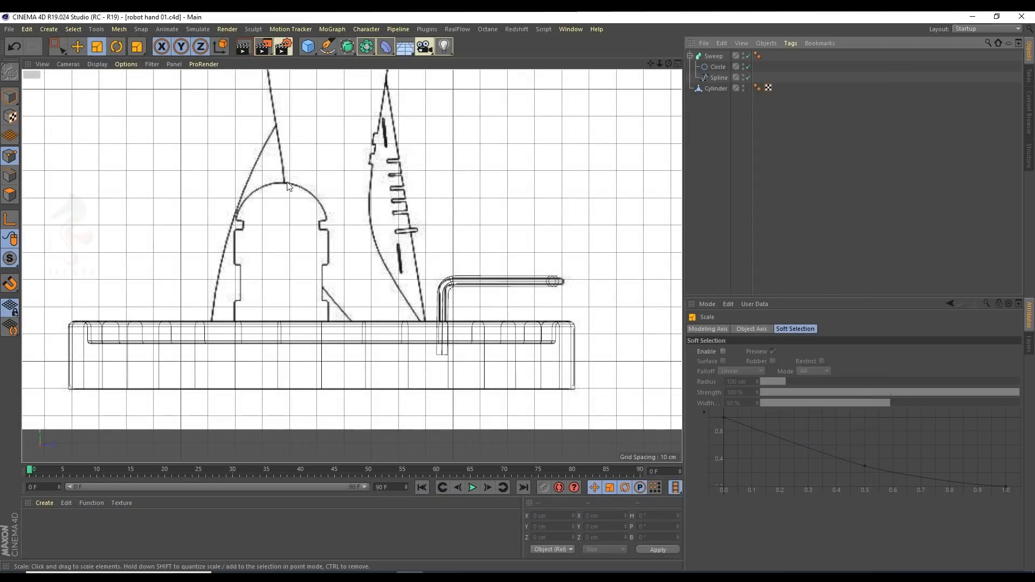
click(219, 371)
middle_click(267, 241)
middle_click(282, 284)
scroll(286, 284, up, 3)
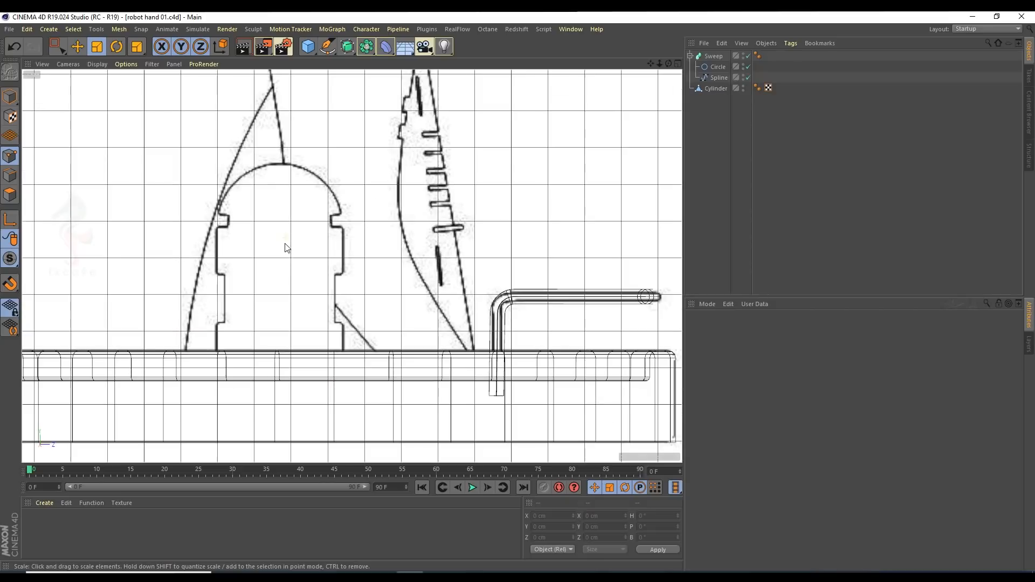
click(312, 47)
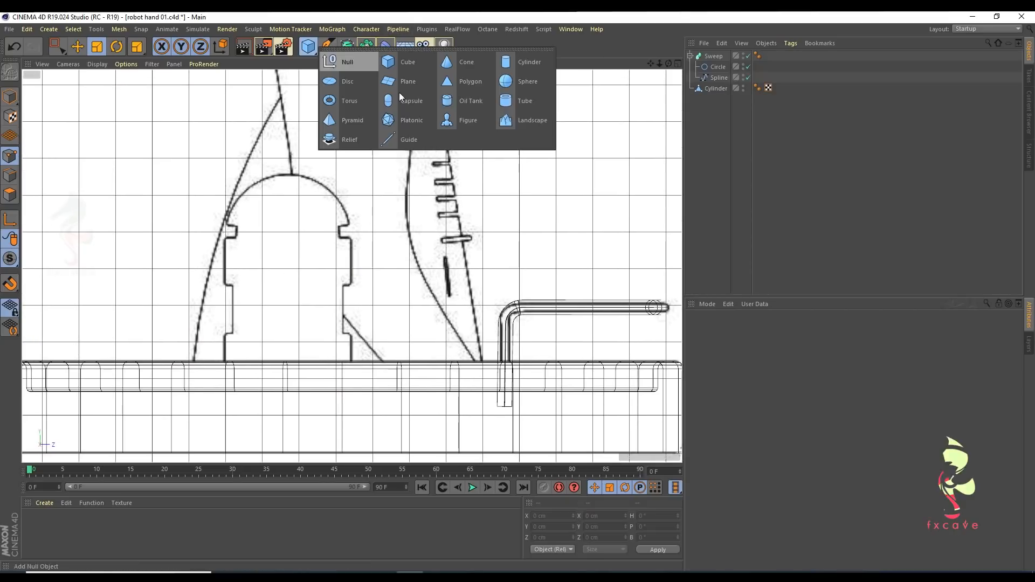
click(391, 102)
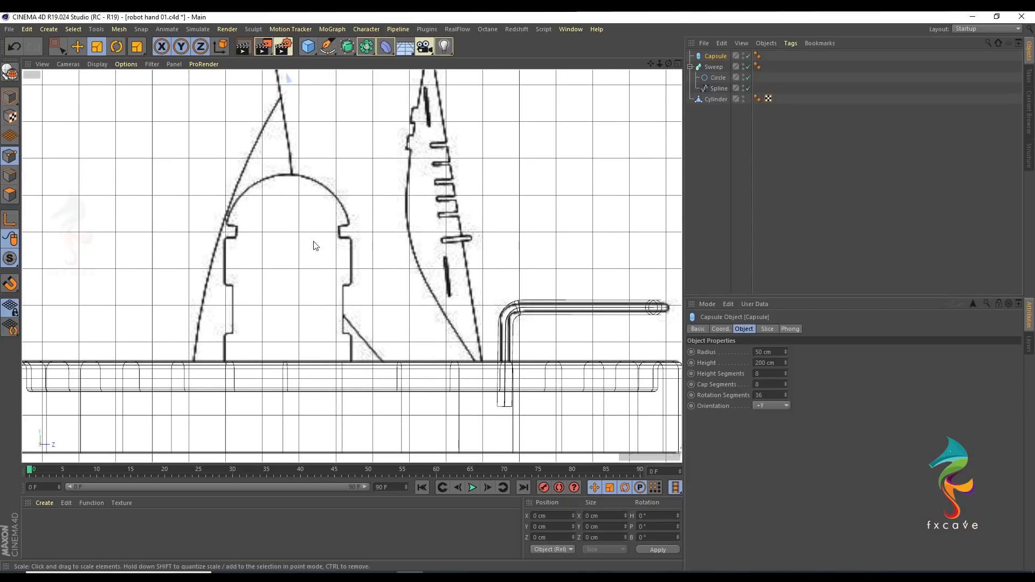
scroll(316, 276, down, 3)
scroll(377, 124, down, 4)
key(e)
drag(357, 80, 384, 210)
Step: Display the perspective view with Gouraud Shading (Lines)
middle_click(345, 178)
middle_click(120, 138)
click(97, 63)
click(112, 80)
scroll(306, 164, up, 2)
middle_click(309, 222)
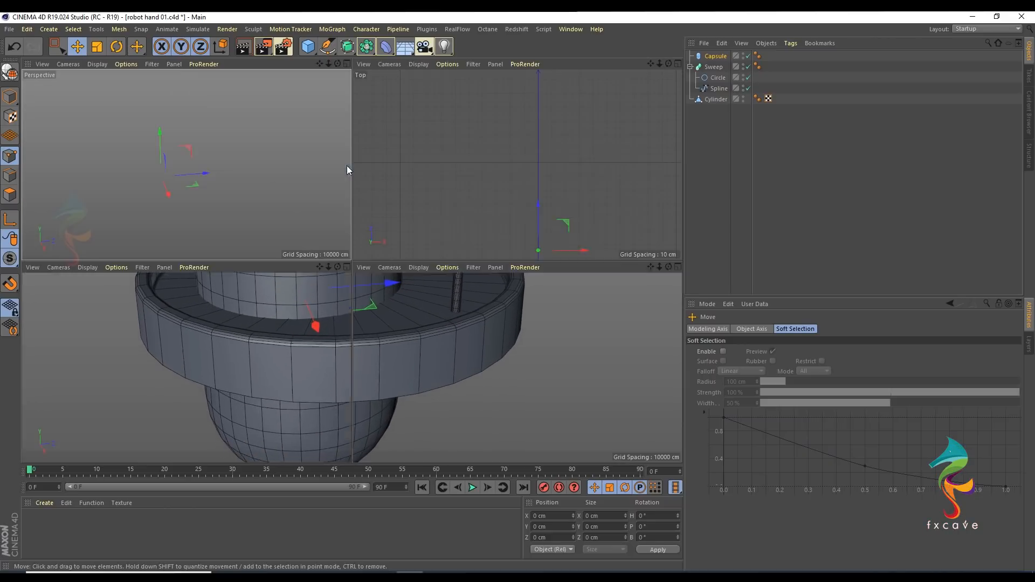
middle_click(448, 373)
scroll(331, 203, down, 3)
Step: Set the capsule's radius to 17 cm and its height to 94 cm against the sketch
middle_click(330, 223)
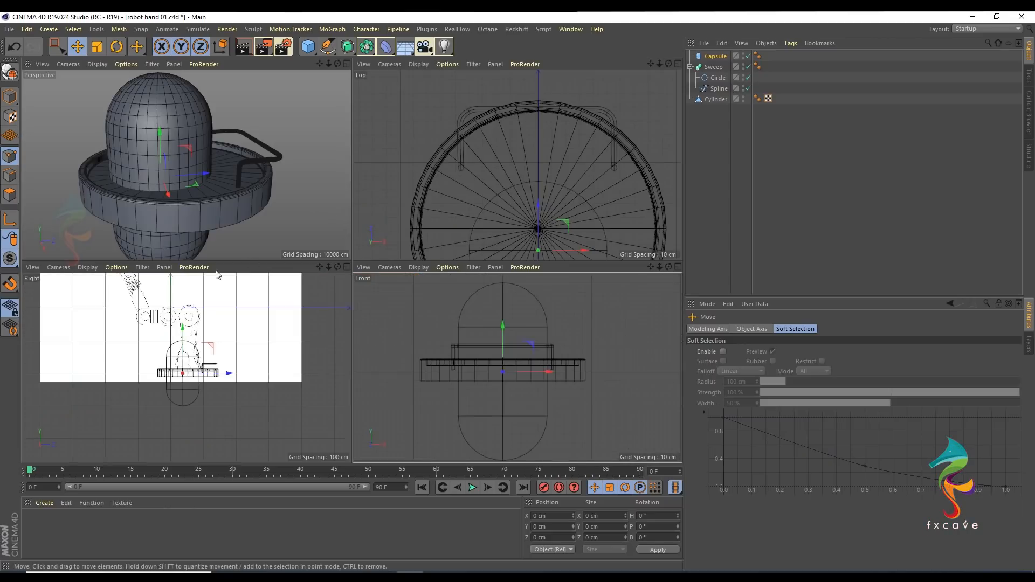
middle_click(186, 367)
scroll(367, 256, up, 3)
scroll(366, 254, up, 2)
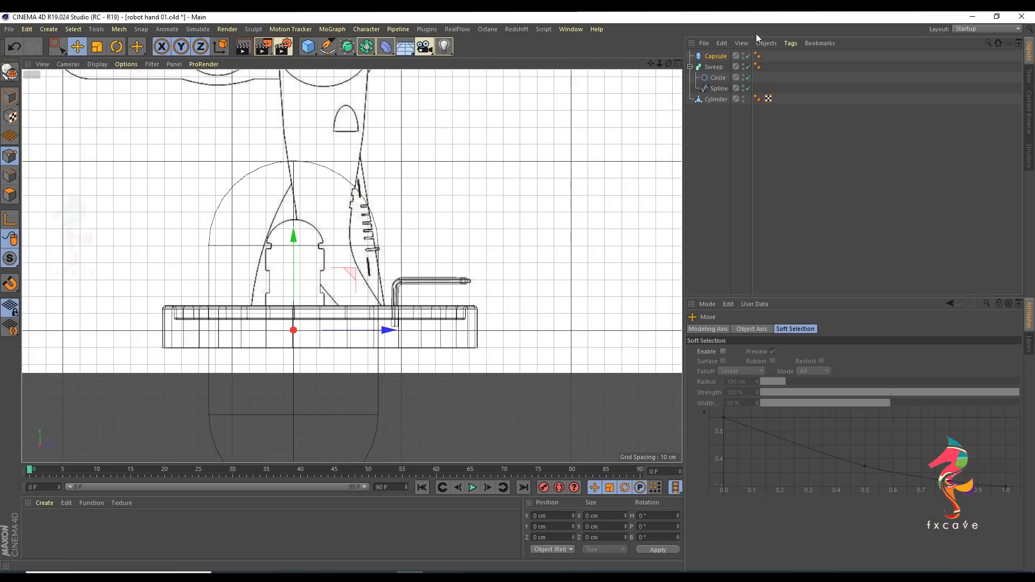
click(714, 56)
mouse_move(785, 353)
mouse_down()
mouse_move(783, 365)
mouse_move(784, 354)
mouse_up()
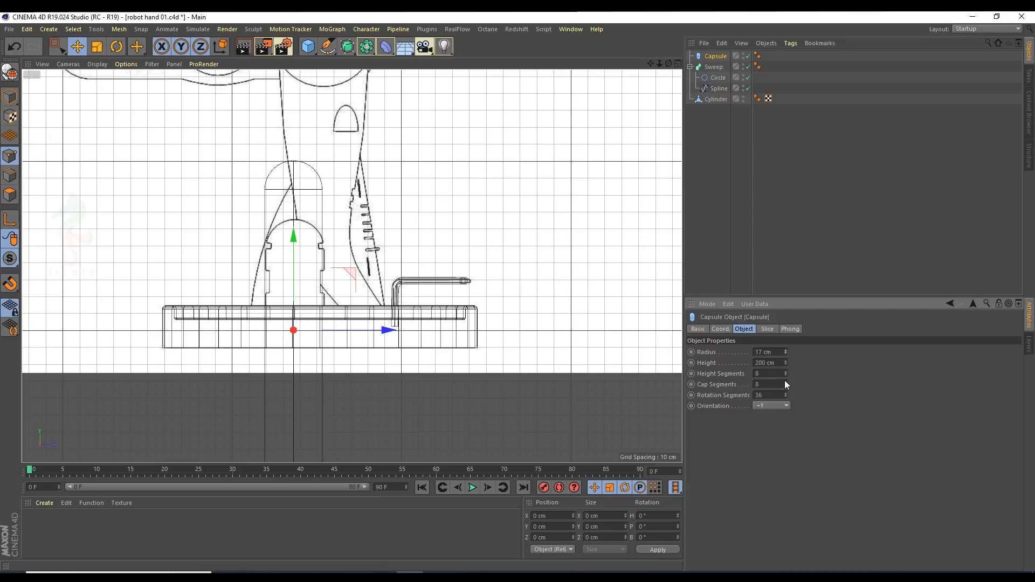
drag(786, 363, 786, 419)
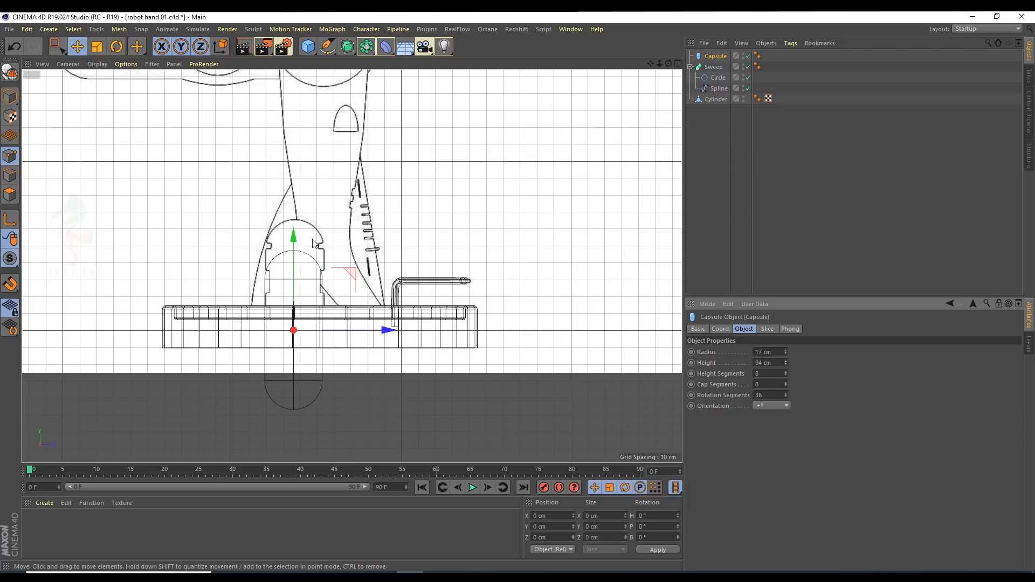
Step: Raise the capsule until its top matches the sketched dome, and set its height to 88 cm
scroll(305, 235, up, 3)
drag(310, 263, 317, 200)
scroll(312, 220, up, 2)
drag(785, 363, 785, 365)
scroll(349, 225, up, 1)
drag(392, 316, 396, 319)
click(785, 365)
scroll(382, 235, down, 3)
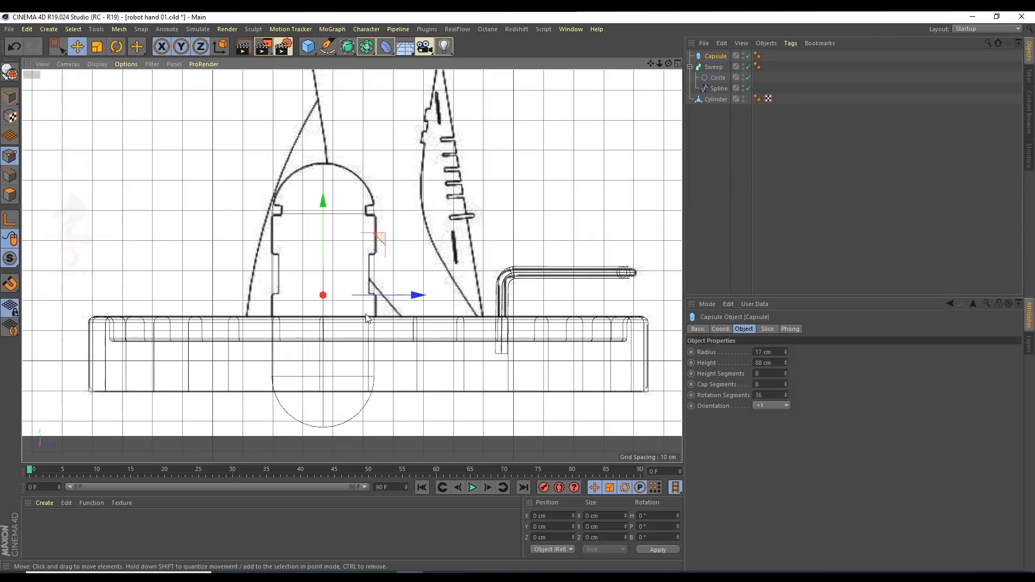
Step: Convert the capsule into an editable polygon object
alt+middle_drag(381, 235, 377, 218)
middle_click(377, 219)
middle_click(118, 134)
key(c)
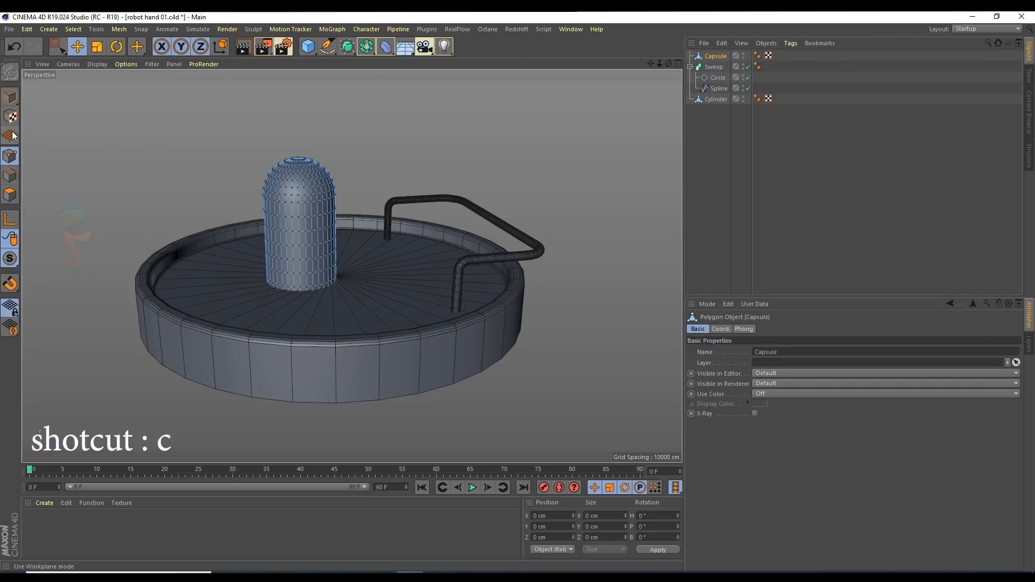
Step: Delete the points of the capsule's lower dome so its underside ends flat inside the plate
click(57, 46)
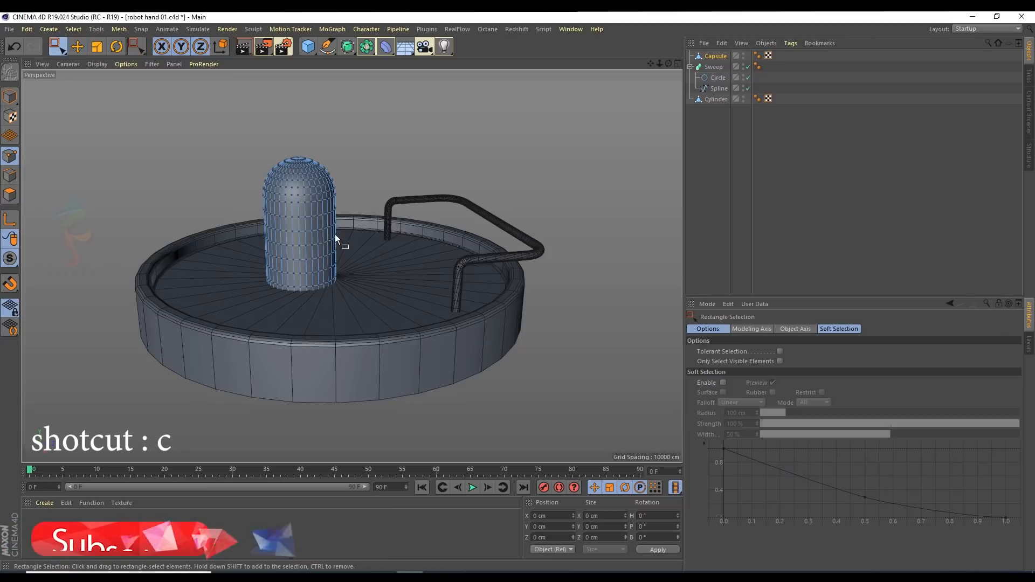
middle_click(334, 234)
middle_click(429, 387)
scroll(311, 248, up, 5)
drag(275, 280, 455, 386)
click(454, 386)
middle_click(173, 189)
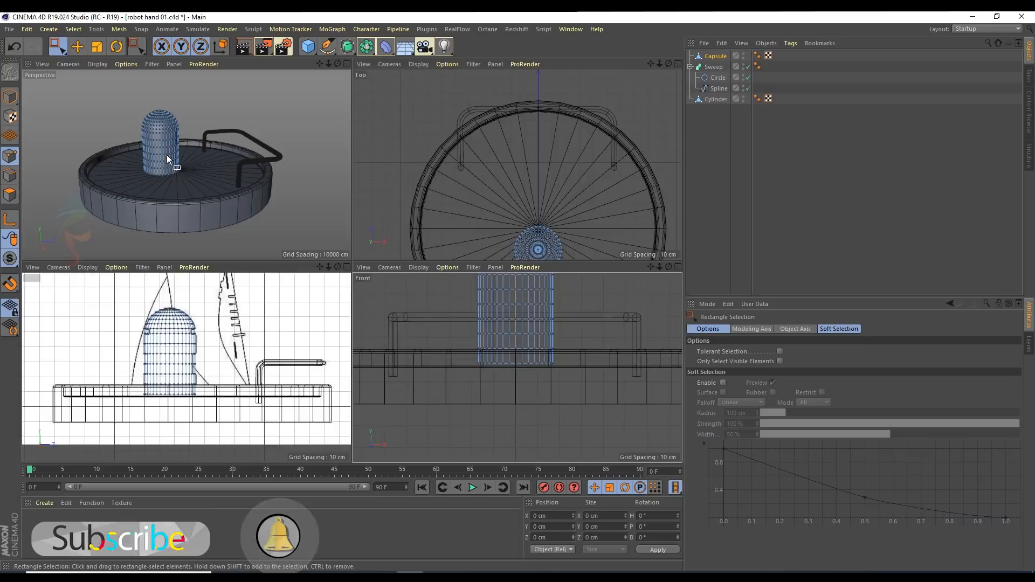
middle_click(166, 155)
scroll(387, 177, down, 3)
mouse_move(383, 177)
alt+mouse_down()
mouse_move(334, 179)
mouse_move(339, 261)
mouse_move(490, 280)
mouse_move(364, 303)
alt+mouse_up()
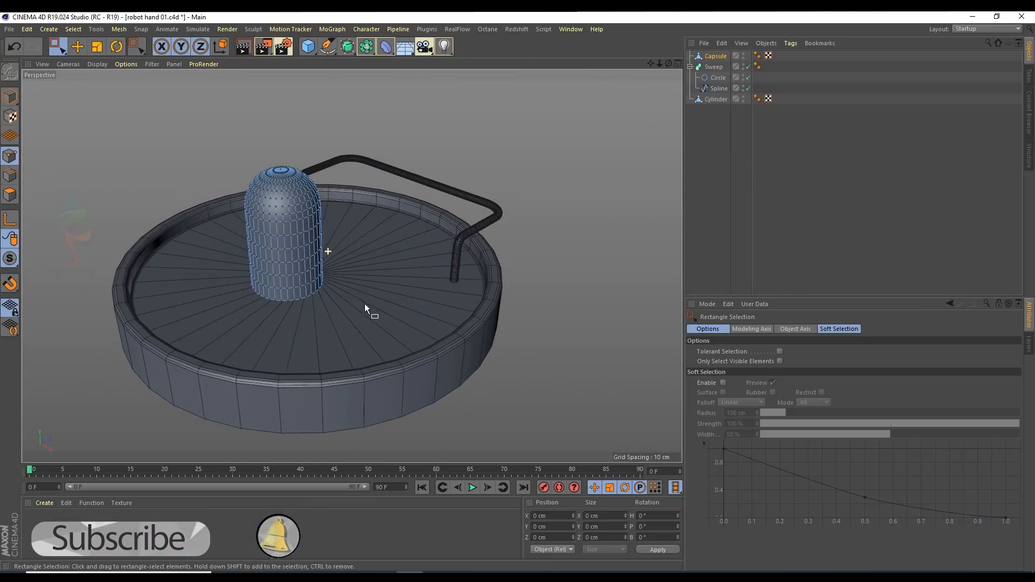
Step: Switch to polygon editing on the capsule and enable Tolerant Selection for the Rectangle Selection tool
middle_click(387, 220)
middle_click(205, 379)
scroll(283, 251, up, 8)
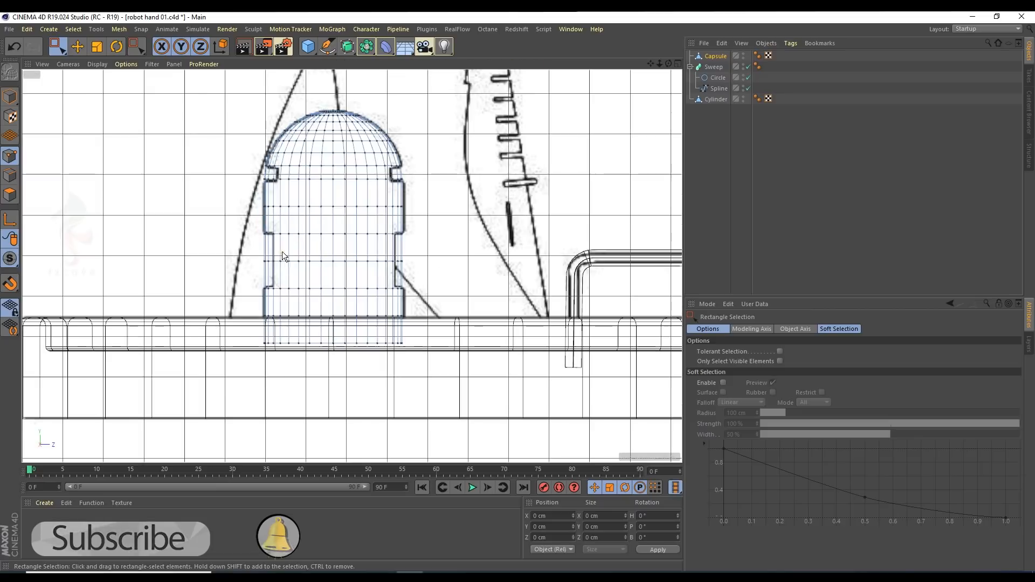
click(9, 195)
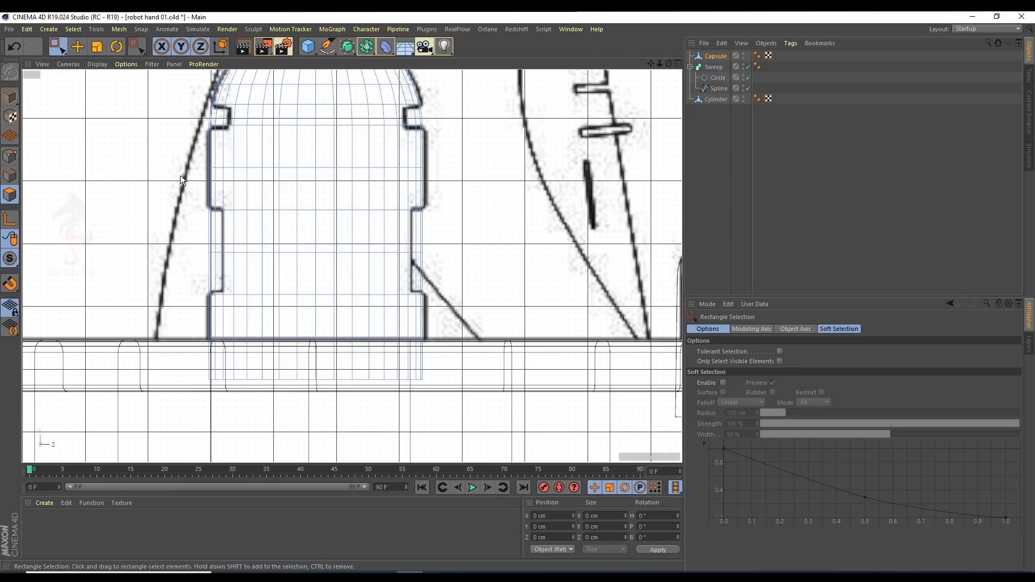
click(713, 101)
click(715, 58)
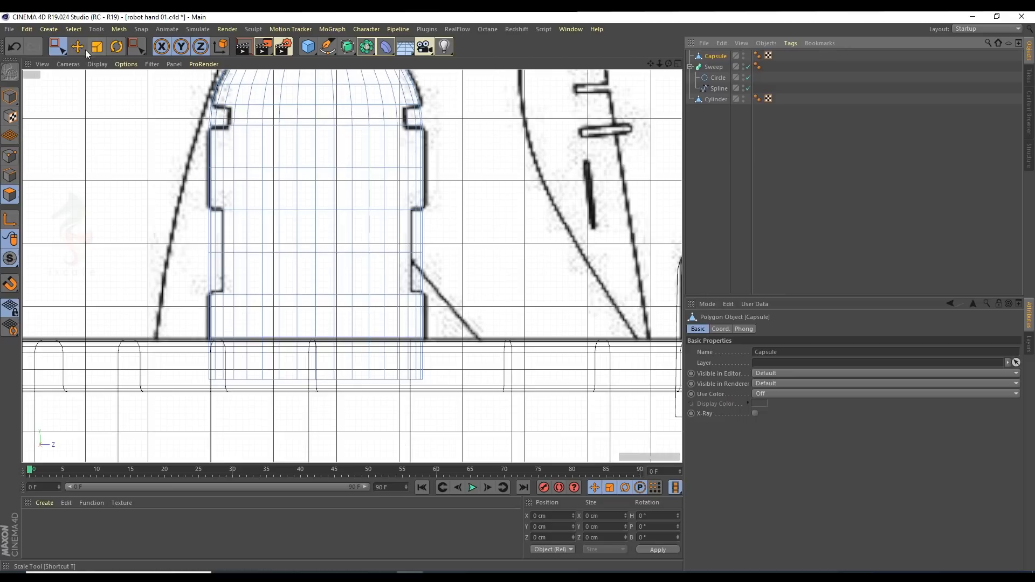
click(57, 47)
click(780, 351)
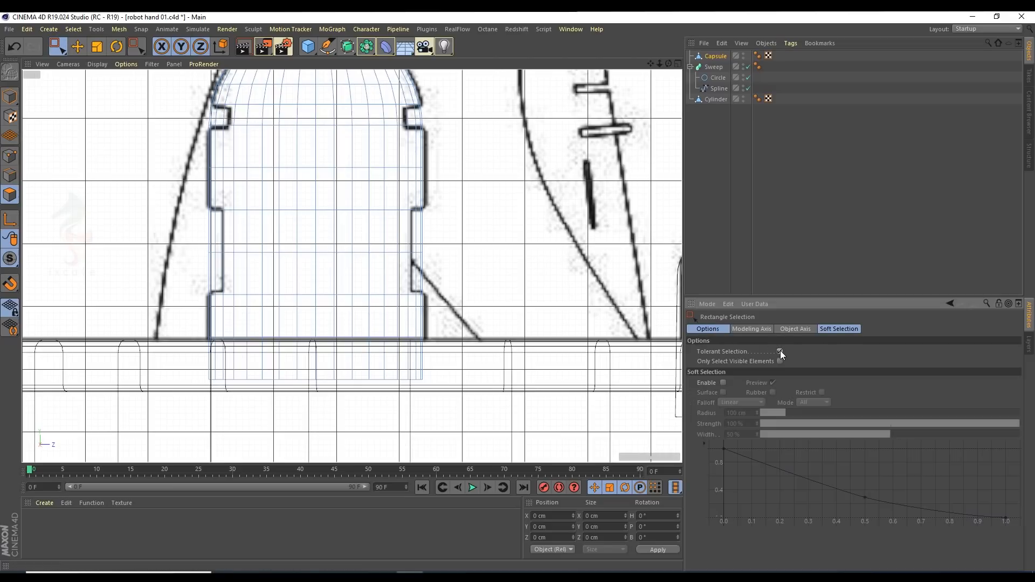
Step: Extrude the capsule's polygon band at the sketched wide lower recess inward with an offset of about -1.66 cm
drag(223, 218, 472, 283)
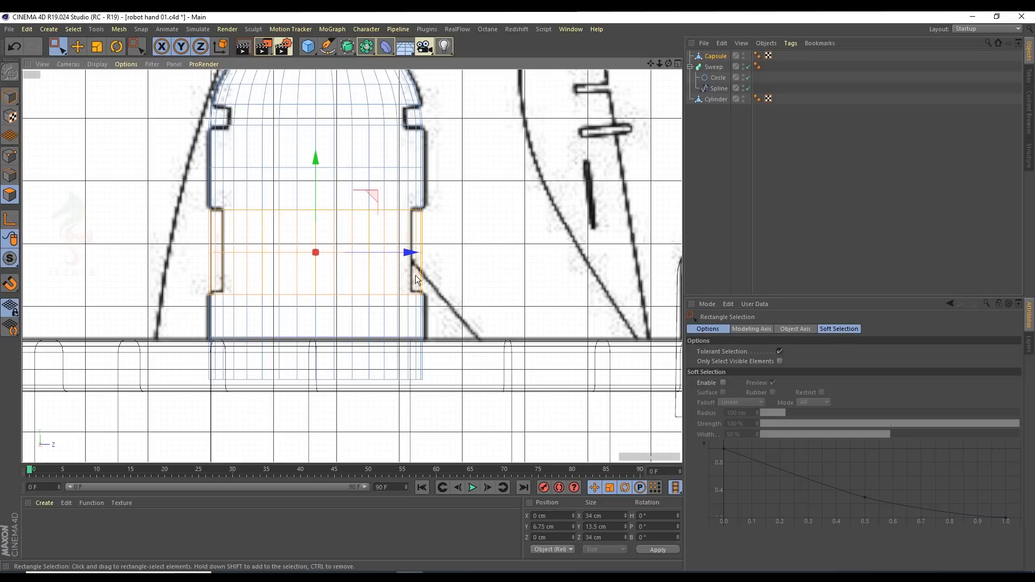
middle_click(115, 140)
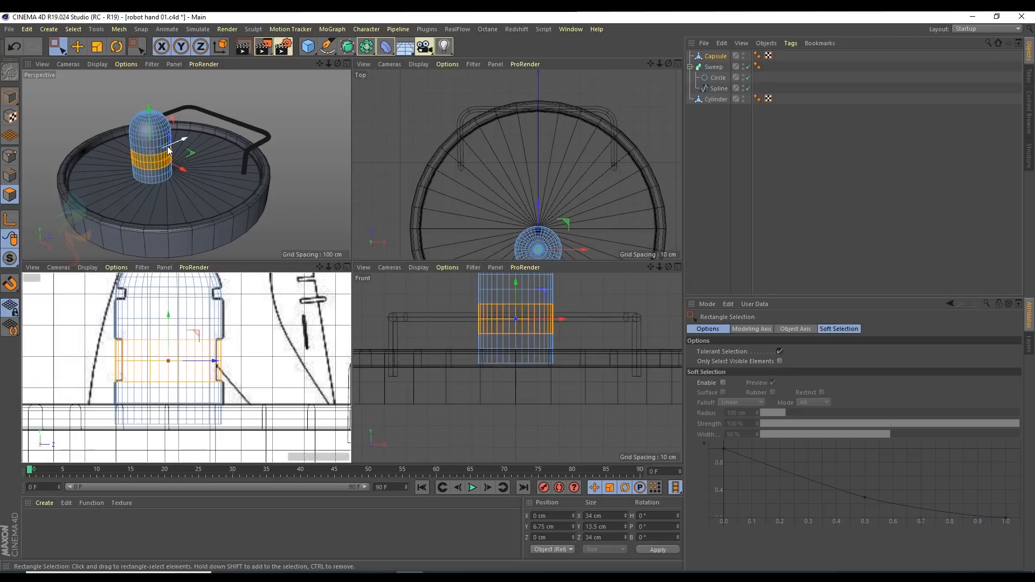
middle_click(238, 251)
alt+drag(432, 250, 515, 156)
right_click(516, 156)
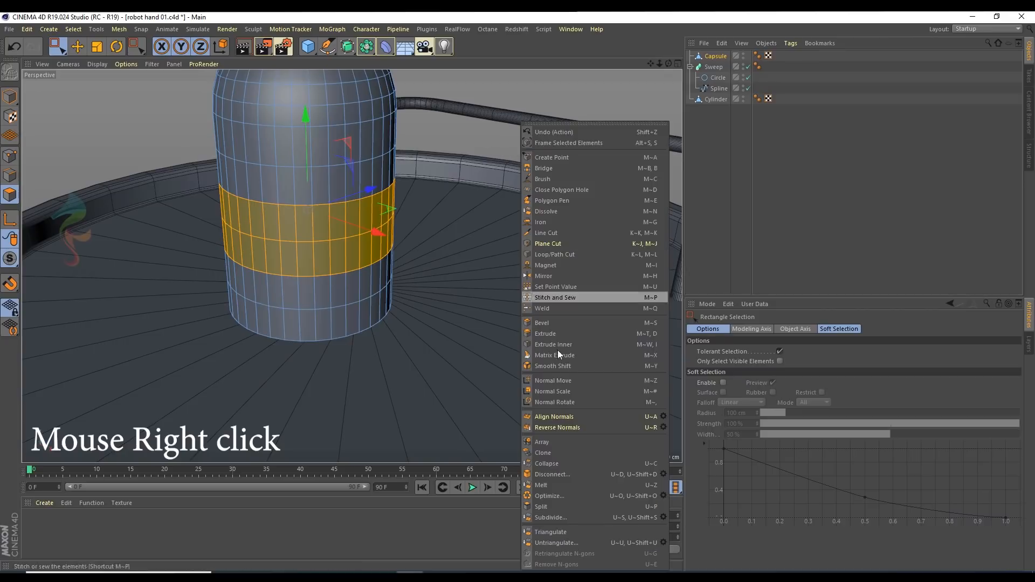
click(551, 334)
drag(365, 247, 352, 247)
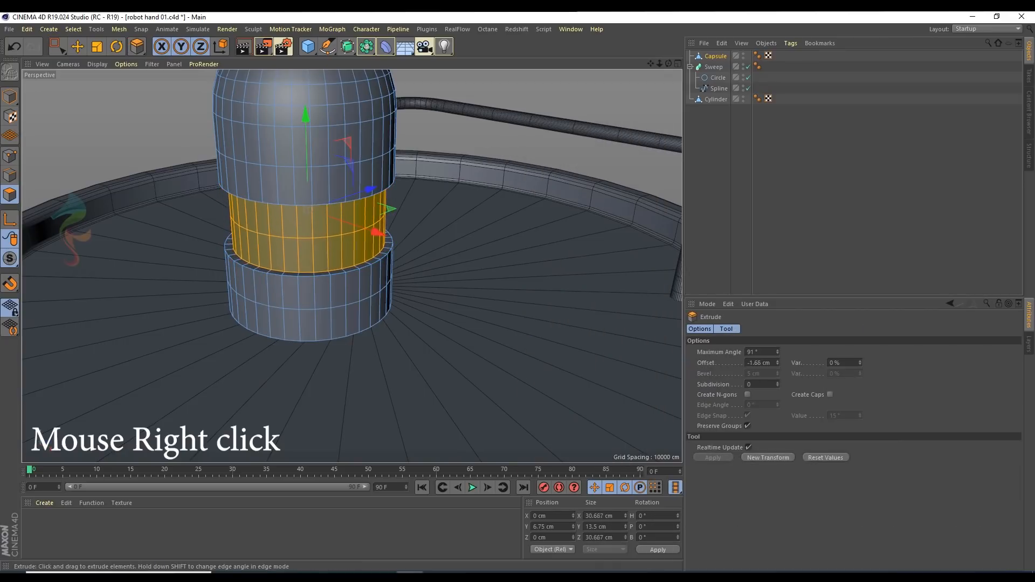
Step: Try selecting the capsule's polygon band at the sketched narrow groove below the dome in the side view
middle_click(355, 292)
middle_click(153, 379)
alt+middle_drag(280, 174, 288, 259)
key(0)
drag(207, 192, 455, 205)
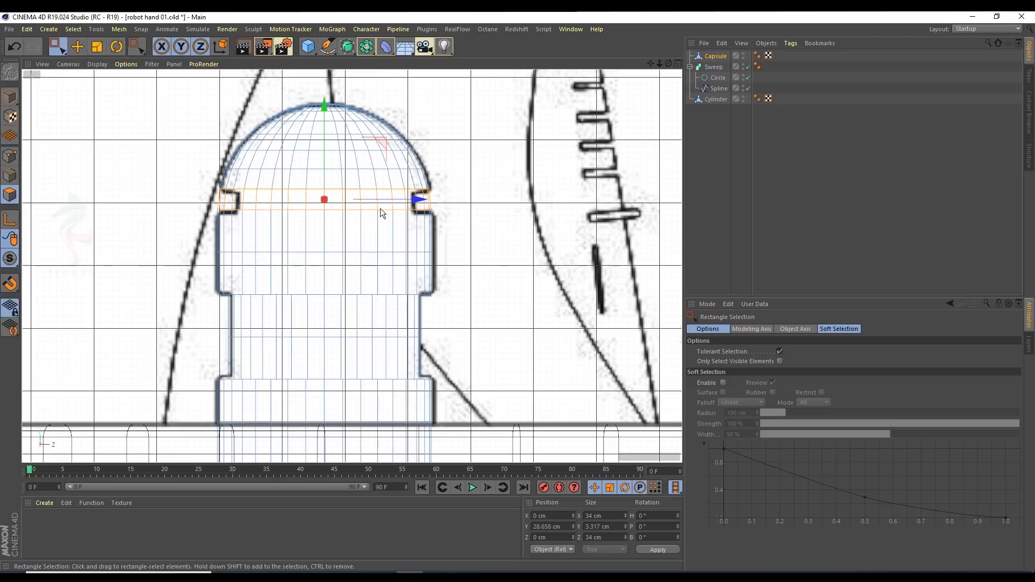
drag(546, 211, 535, 225)
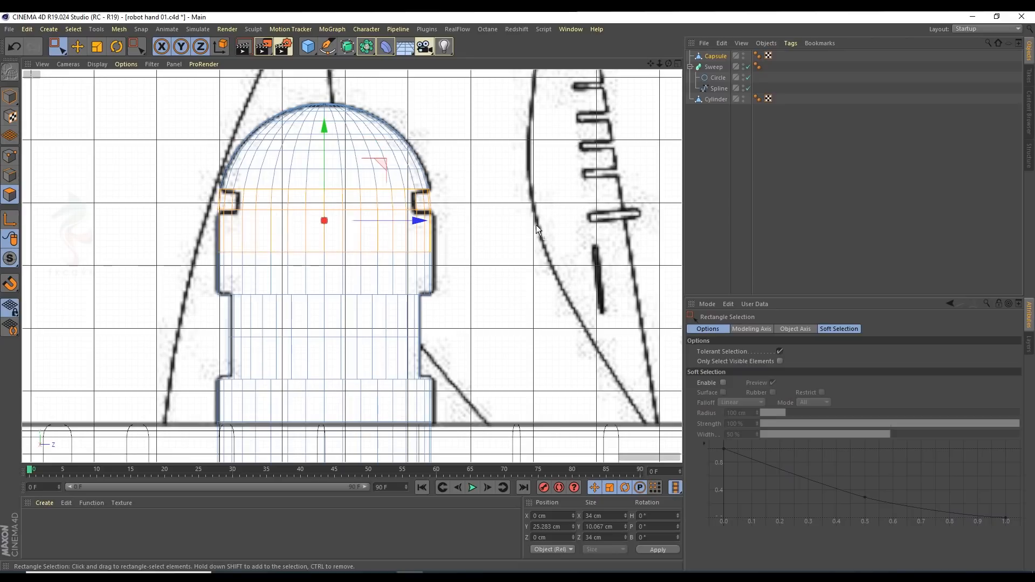
scroll(461, 224, up, 5)
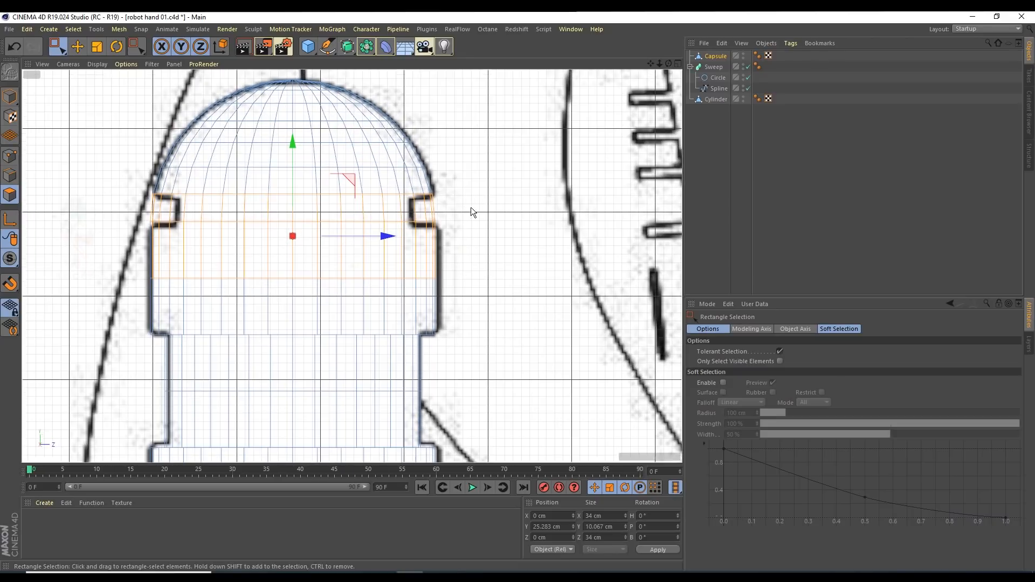
Step: Cut an edge loop around the capsule just below the sketched narrow groove, at about 14.5% offset
click(9, 156)
scroll(345, 178, up, 2)
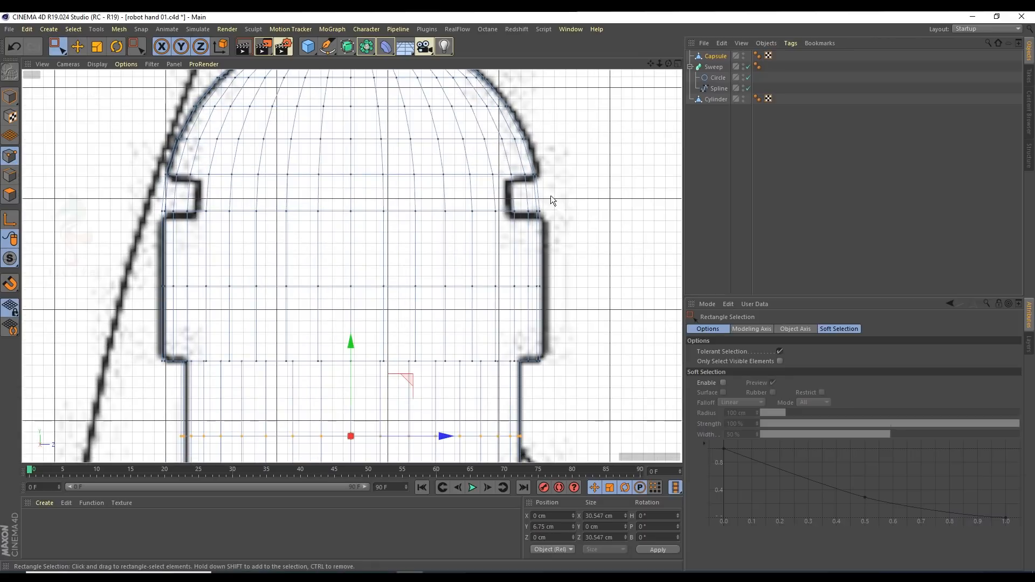
right_click(606, 220)
click(622, 294)
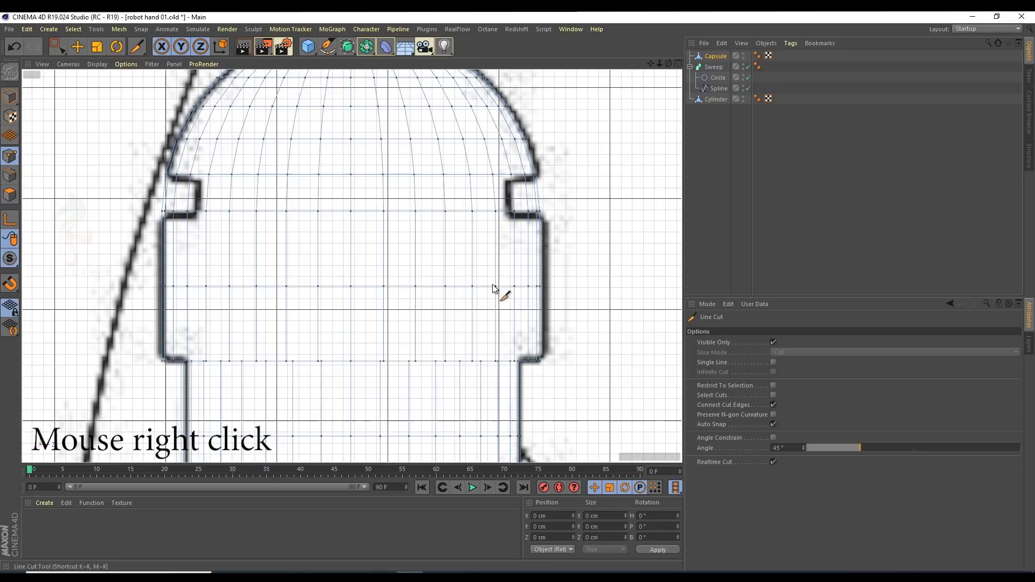
right_click(121, 241)
click(141, 362)
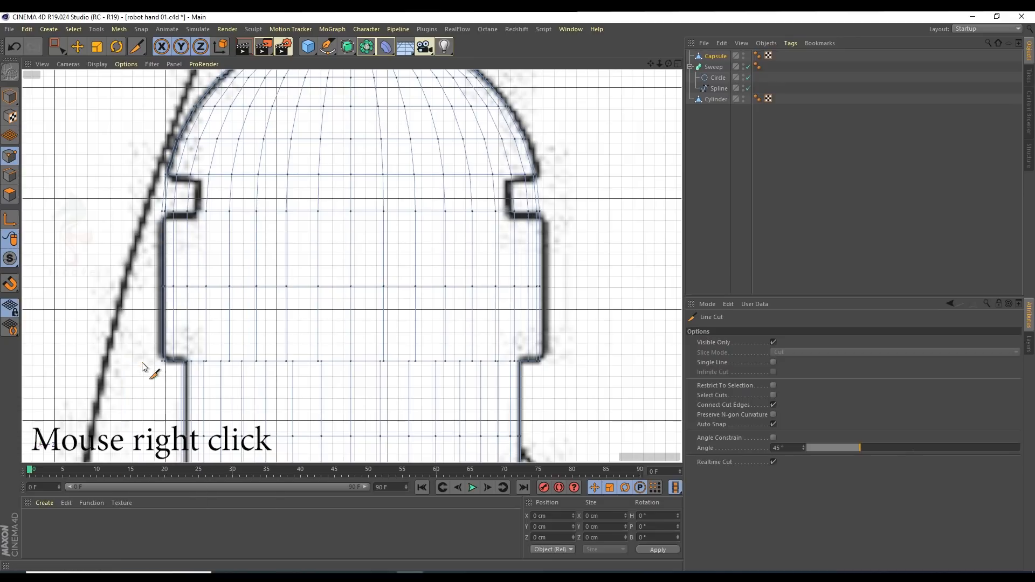
right_click(142, 363)
click(138, 409)
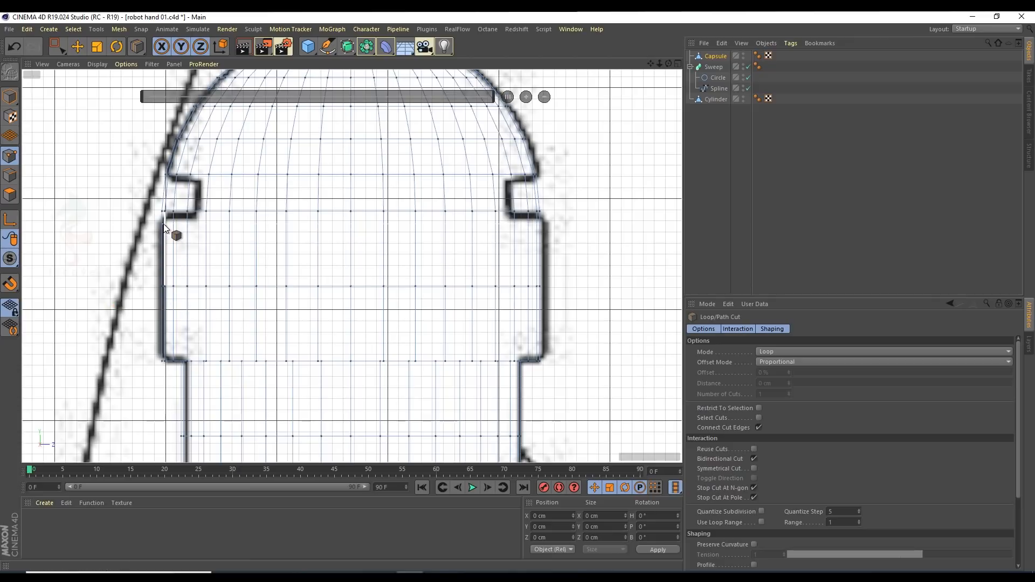
click(163, 222)
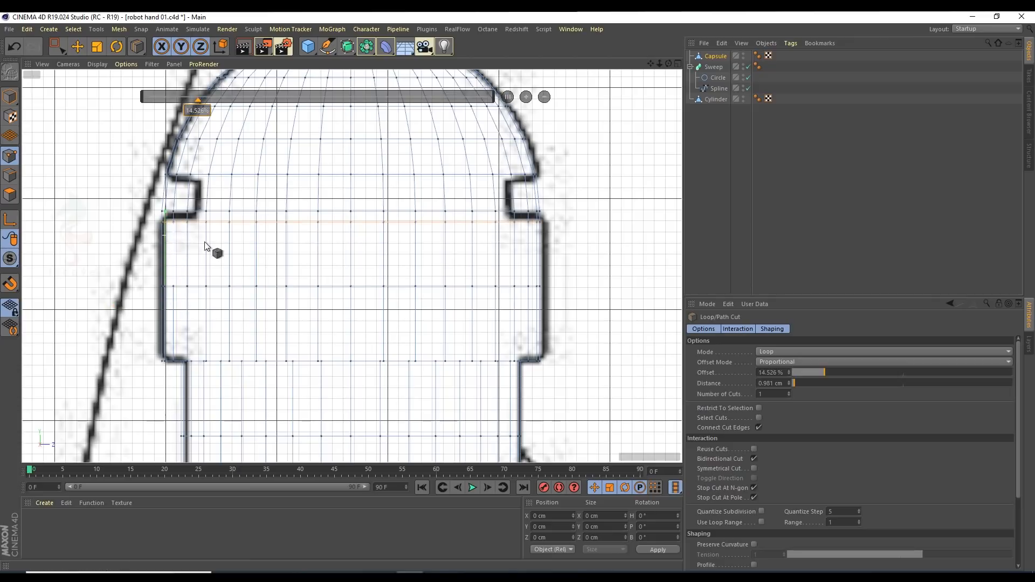
Step: Select the full polygon band between the dome and the new edge loop at the sketched narrow groove
key(0)
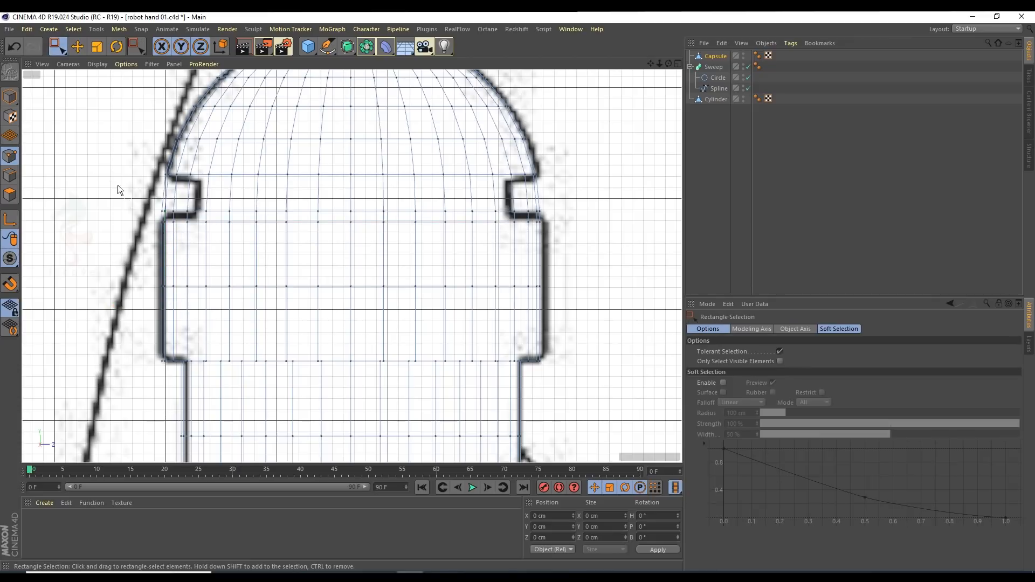
drag(408, 207, 581, 213)
click(9, 198)
drag(132, 185, 586, 218)
scroll(390, 202, down, 3)
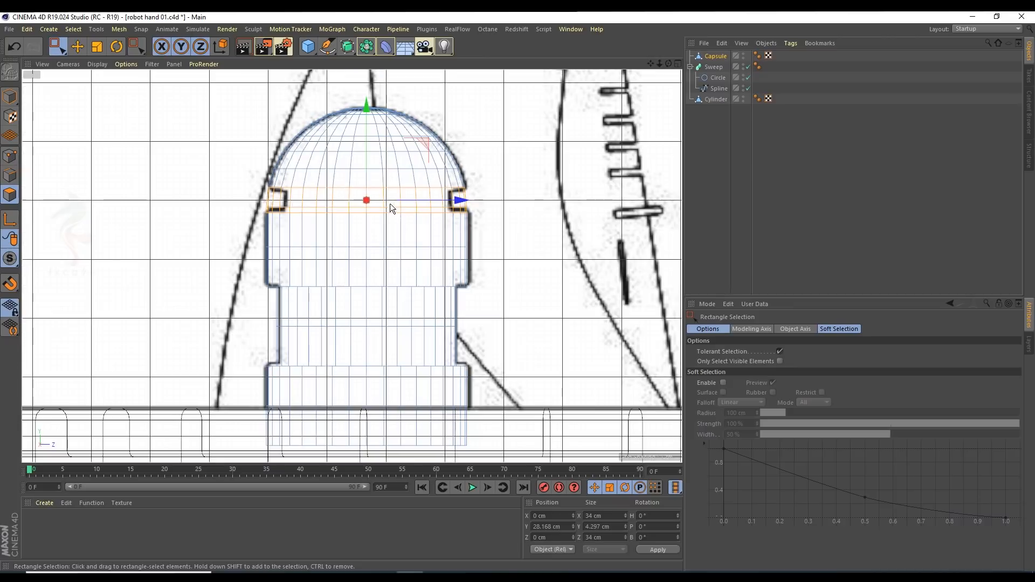
scroll(269, 211, down, 1)
Step: Extrude the selected band inward to match the sketched narrow groove, with an offset of about -2.72 cm
middle_click(169, 141)
middle_click(163, 112)
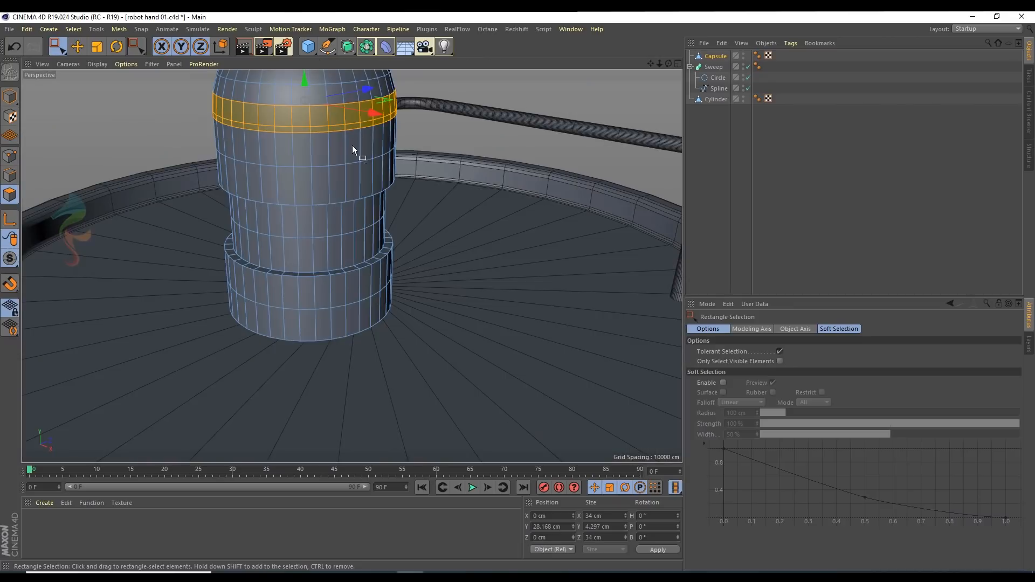
alt+middle_drag(352, 145, 326, 260)
right_click(499, 156)
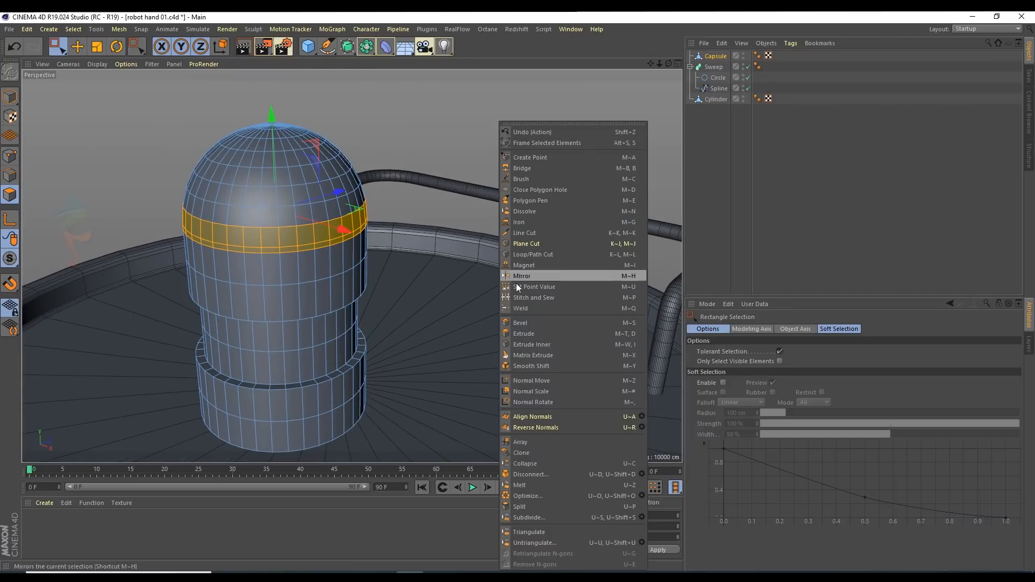
click(532, 336)
drag(290, 239, 267, 239)
middle_click(394, 208)
middle_click(267, 275)
scroll(377, 166, up, 3)
key(ctrl+z)
drag(377, 167, 353, 167)
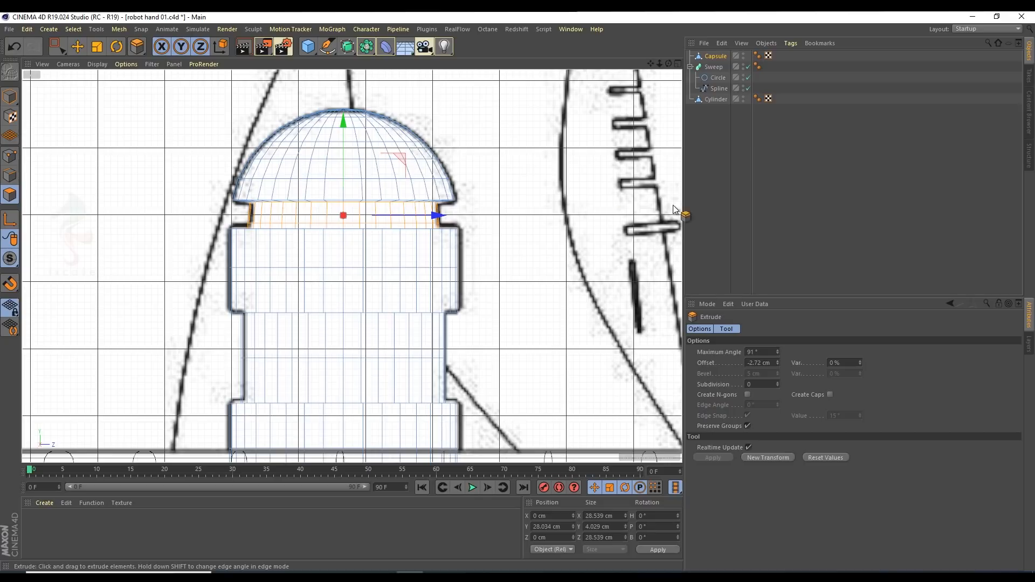
Step: Switch to edge editing on the capsule in the perspective view and activate Loop Selection
click(819, 149)
middle_click(155, 161)
middle_click(155, 161)
scroll(315, 186, up, 3)
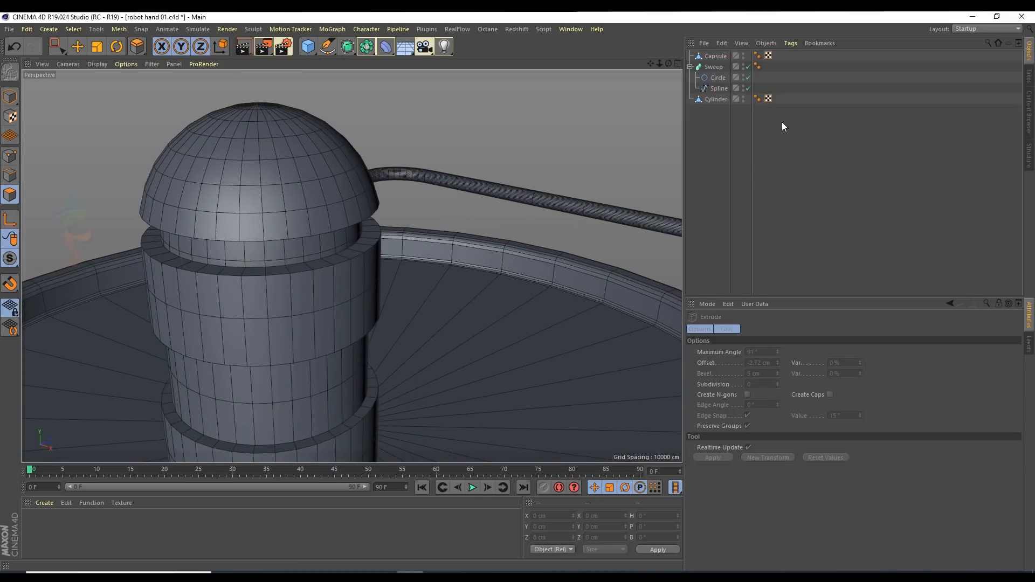
key(ctrl+z)
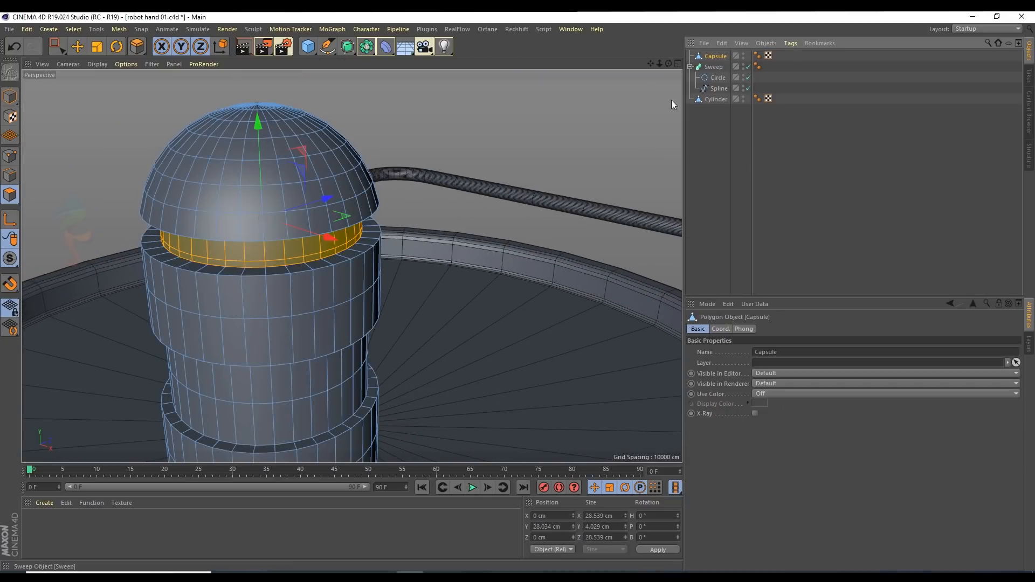
click(75, 49)
click(10, 175)
alt+drag(284, 262, 306, 282)
alt+middle_drag(306, 281, 333, 217)
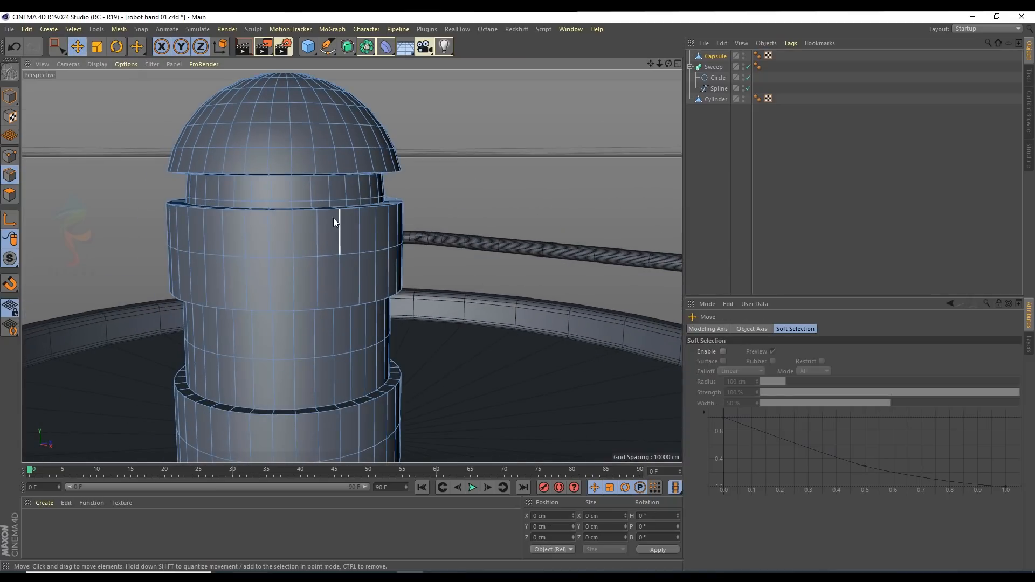
alt+drag(333, 217, 340, 258)
click(350, 281)
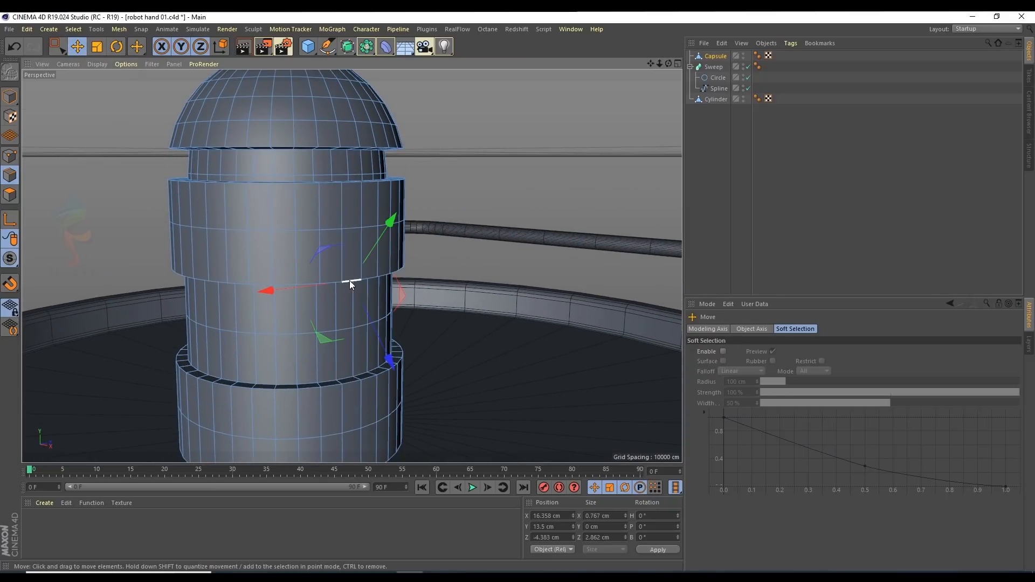
right_click(349, 281)
click(437, 191)
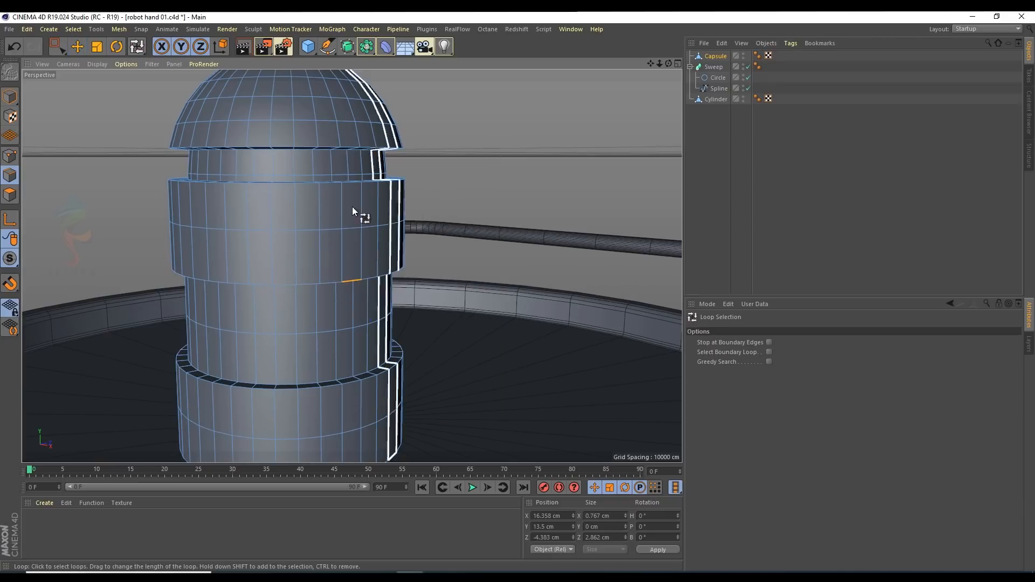
Step: Select the edge loops at the dome's lower rim, the wide middle section's upper and lower rims, and the bottom section's upper rim
click(310, 284)
shift+click(313, 187)
shift+click(308, 146)
alt+drag(353, 165, 354, 139)
shift+click(326, 276)
shift+click(330, 394)
alt+drag(330, 394, 284, 273)
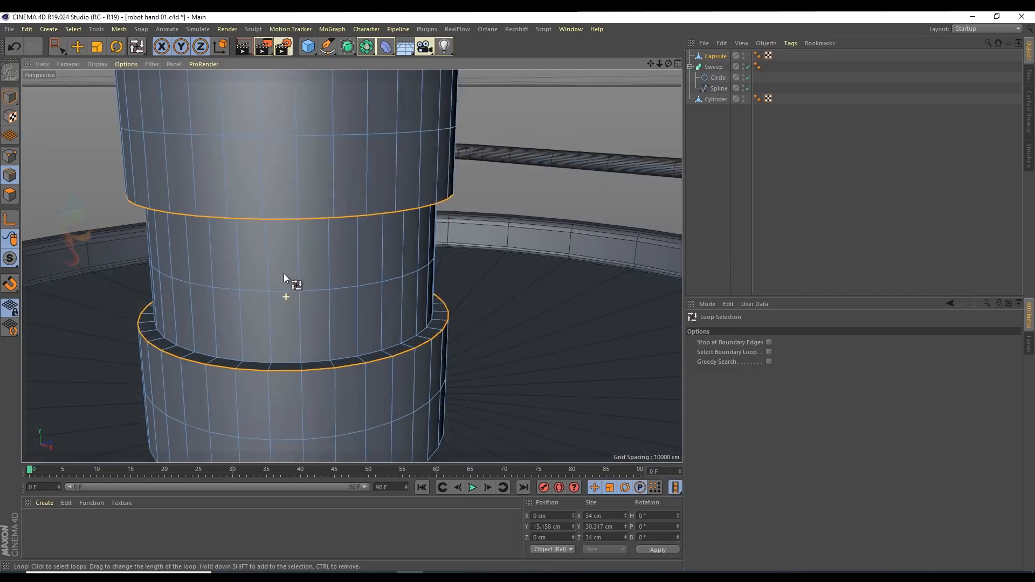
key(s)
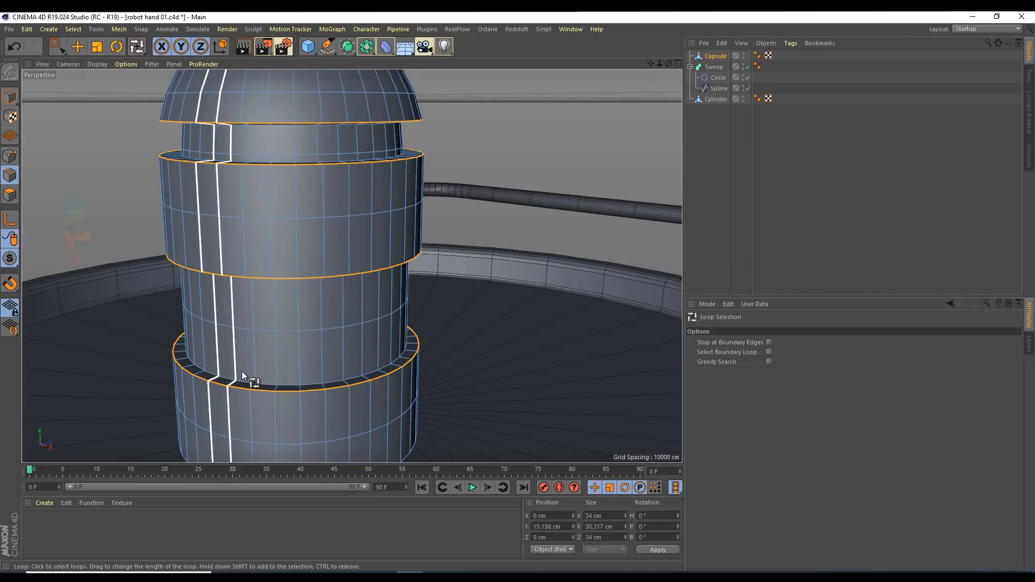
Step: Bevel the selected rim loops with an offset of about 0.4 cm and 2 subdivisions
right_click(487, 323)
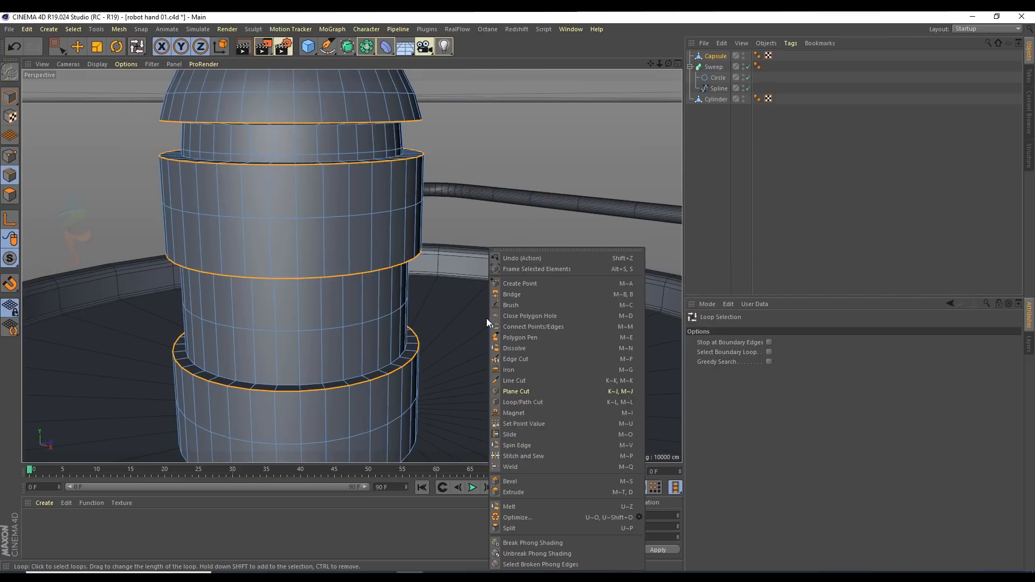
click(516, 481)
drag(381, 376, 390, 376)
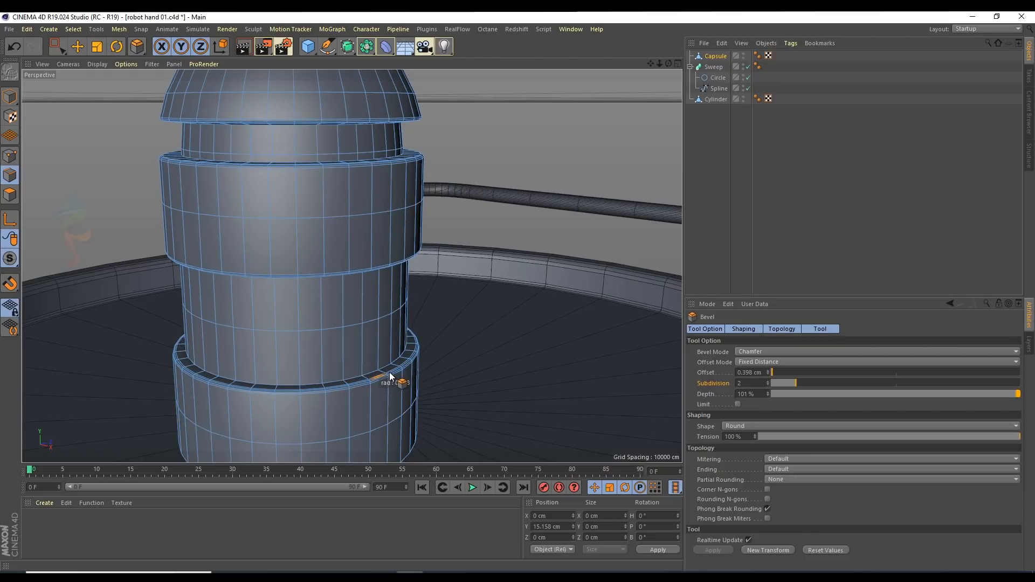
click(736, 193)
scroll(352, 246, down, 4)
alt+drag(339, 234, 321, 212)
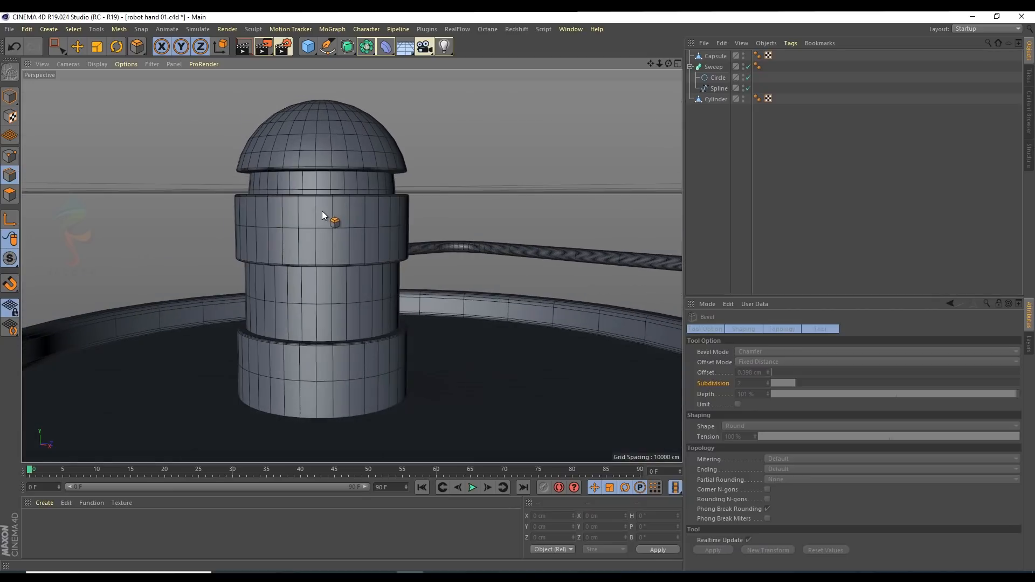
scroll(321, 211, down, 3)
alt+drag(351, 244, 343, 264)
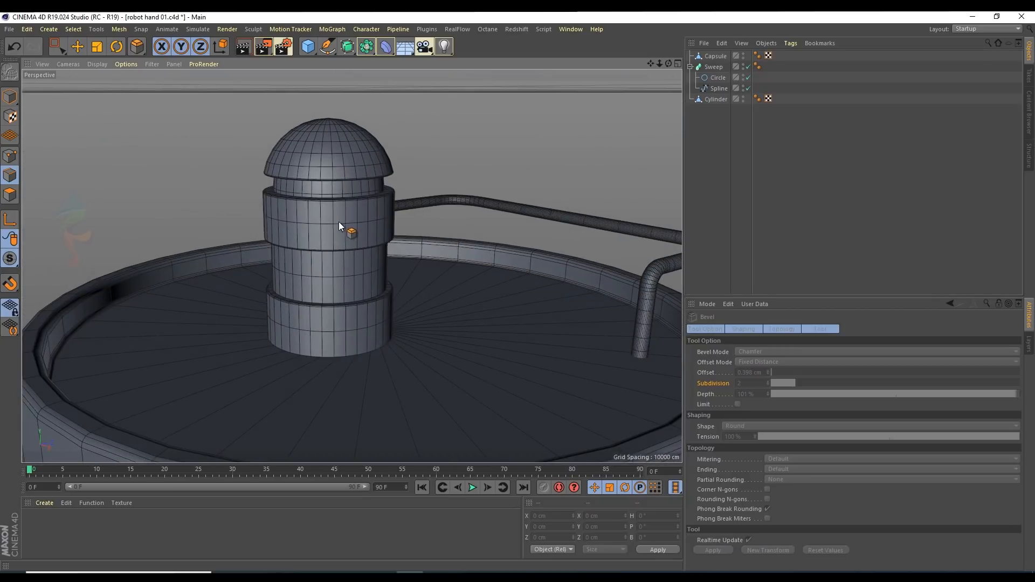
alt+right_drag(339, 222, 249, 248)
alt+drag(249, 248, 128, 285)
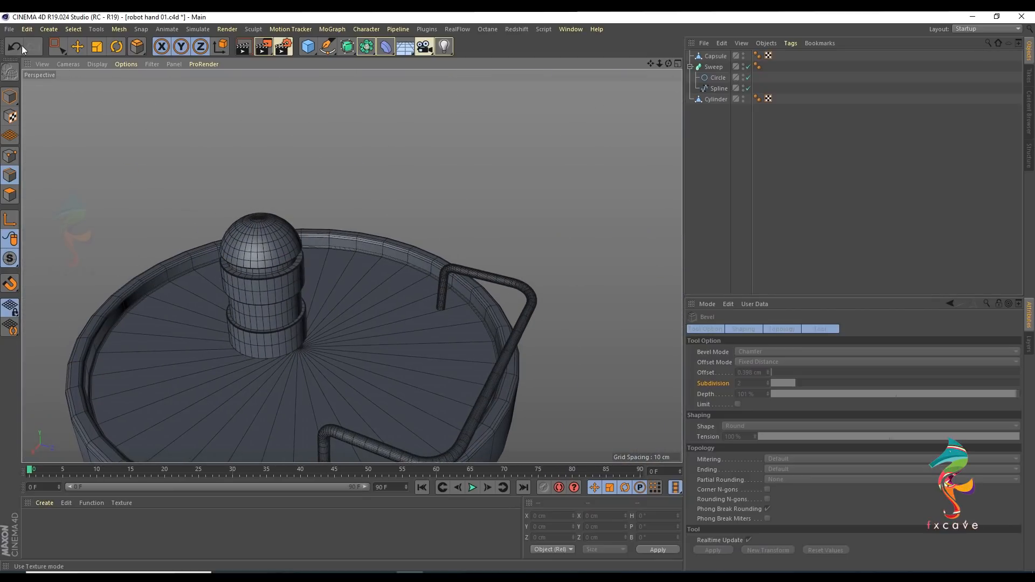
Step: Return to model mode and examine the sketched lower arm above the base plate in the side view
click(77, 48)
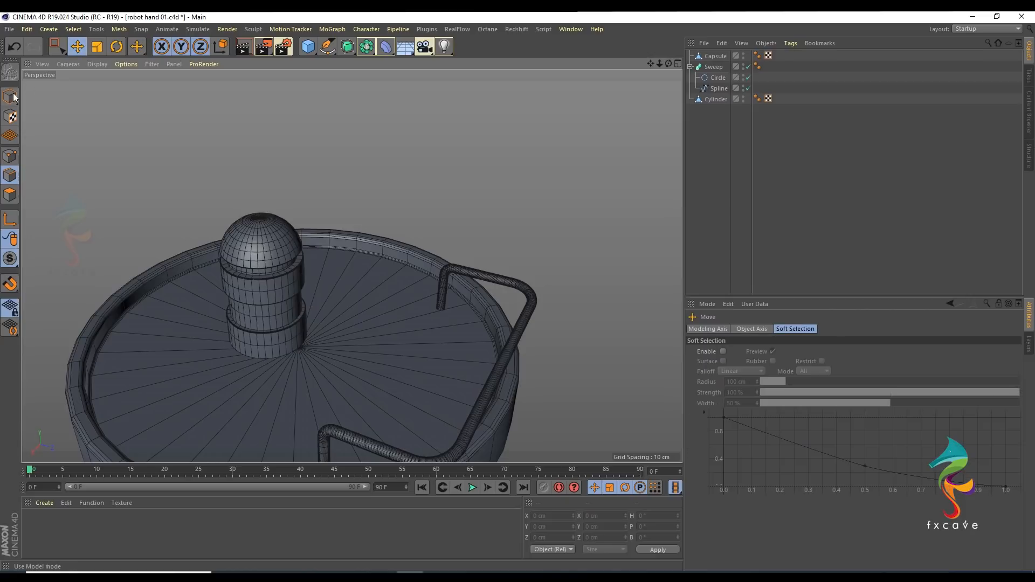
middle_click(393, 169)
middle_click(231, 378)
scroll(367, 138, down, 4)
alt+middle_drag(367, 138, 303, 252)
scroll(311, 173, down, 3)
mouse_move(311, 173)
alt+middle_down()
mouse_move(284, 213)
mouse_move(283, 292)
alt+middle_up()
scroll(283, 292, down, 1)
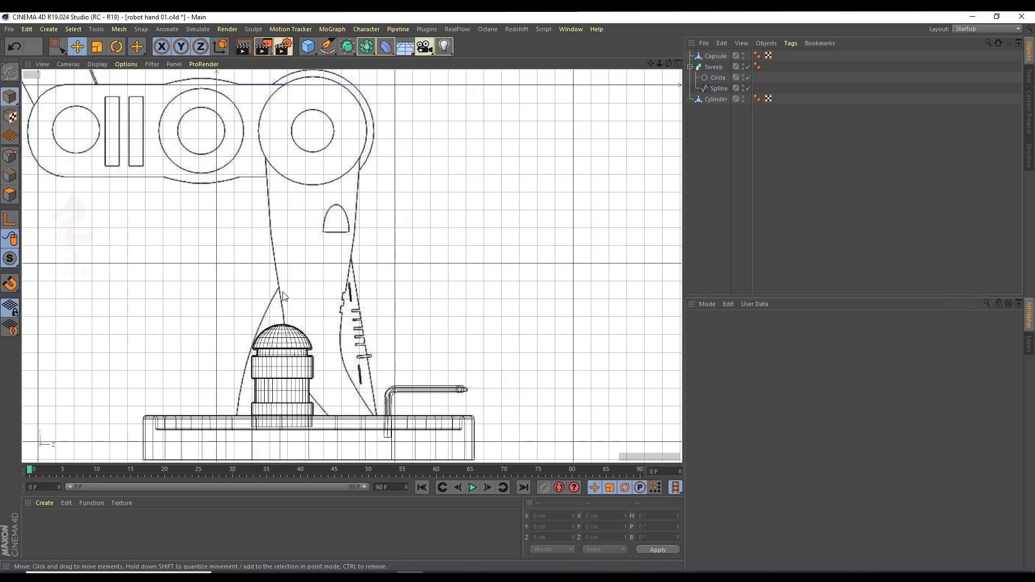
alt+middle_drag(263, 169, 286, 190)
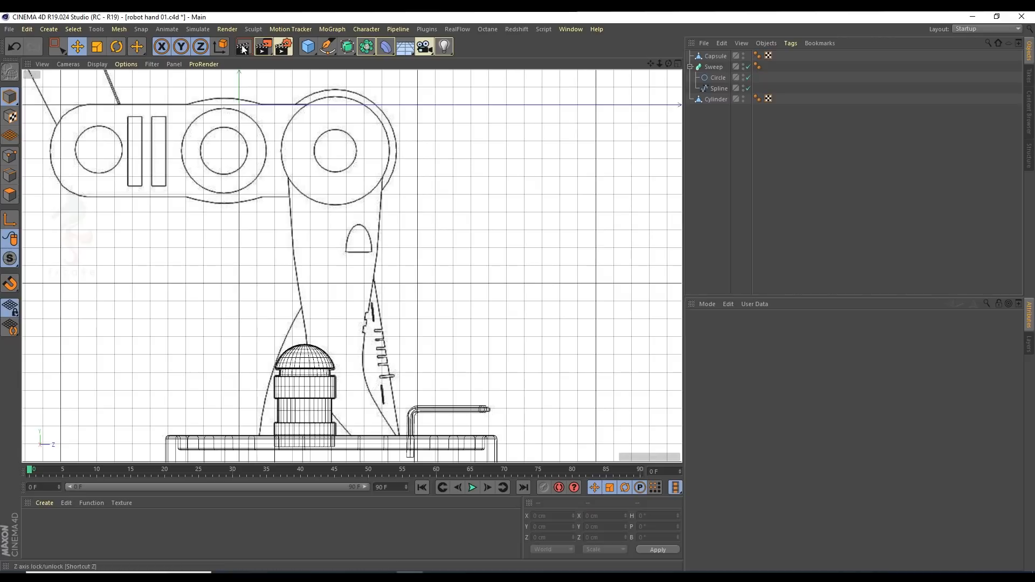
alt+middle_drag(263, 374, 301, 259)
scroll(309, 254, up, 3)
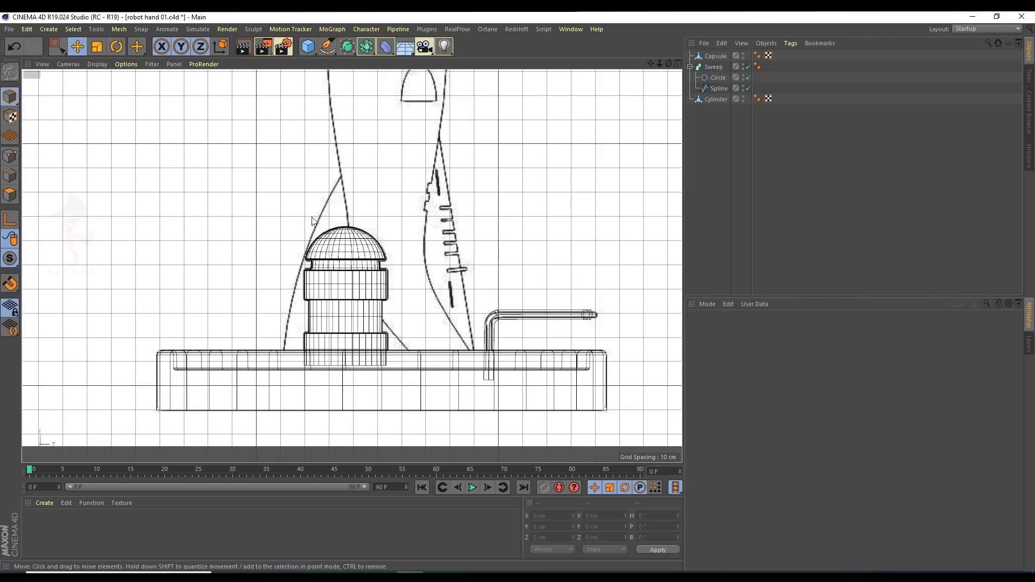
alt+middle_drag(311, 217, 287, 243)
scroll(378, 219, down, 4)
mouse_move(376, 131)
alt+middle_down()
mouse_move(375, 183)
mouse_move(328, 165)
mouse_move(296, 134)
alt+middle_up()
scroll(376, 170, up, 3)
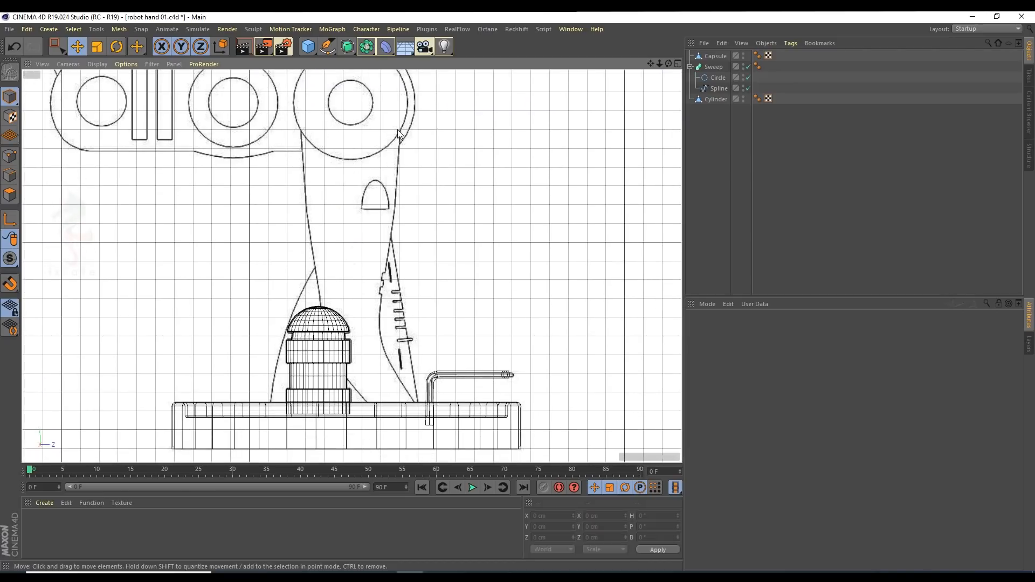
Step: Add a cube and move it over the sketched lower arm, to about Y -95.6 cm and Z 53.4 cm
click(308, 48)
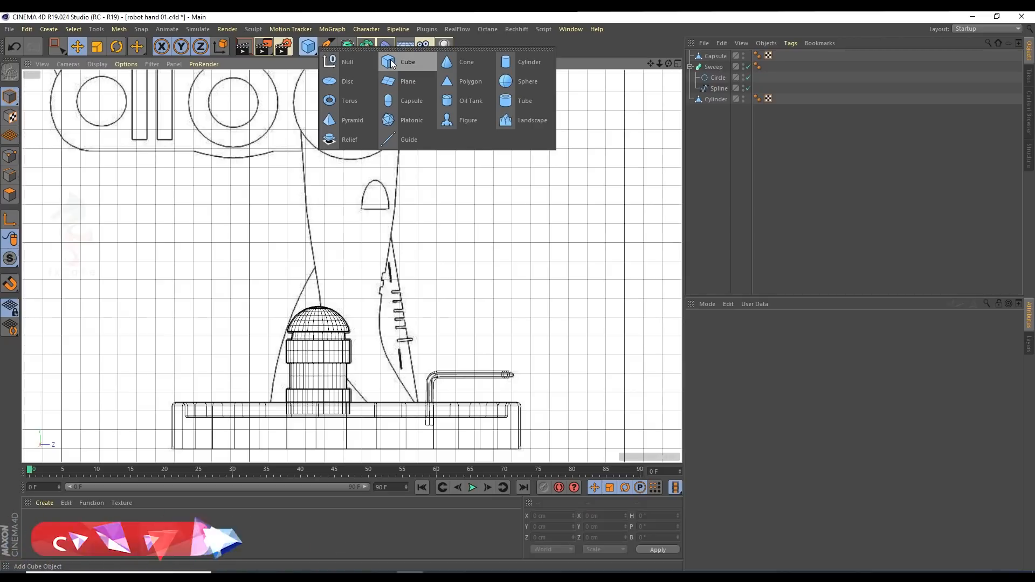
click(391, 63)
scroll(277, 240, down, 4)
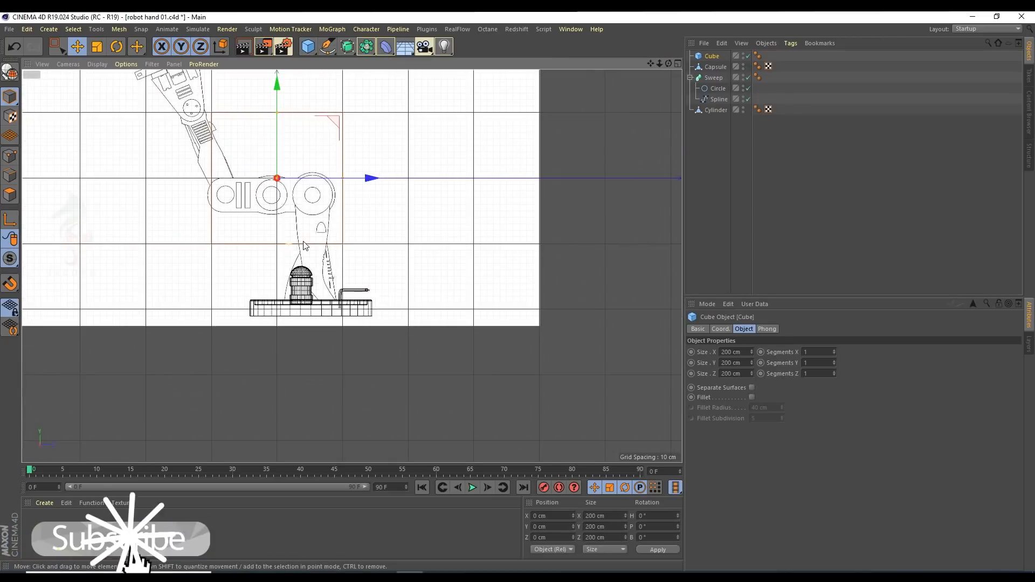
scroll(370, 151, up, 3)
drag(322, 213, 380, 210)
alt+middle_drag(338, 150, 340, 127)
drag(340, 127, 339, 231)
Step: Resize the cube to fit the sketched lower arm below the round joint, about 110.4 cm in Y and 50.7 cm in Z
scroll(337, 284, up, 3)
drag(464, 283, 355, 274)
drag(318, 138, 311, 206)
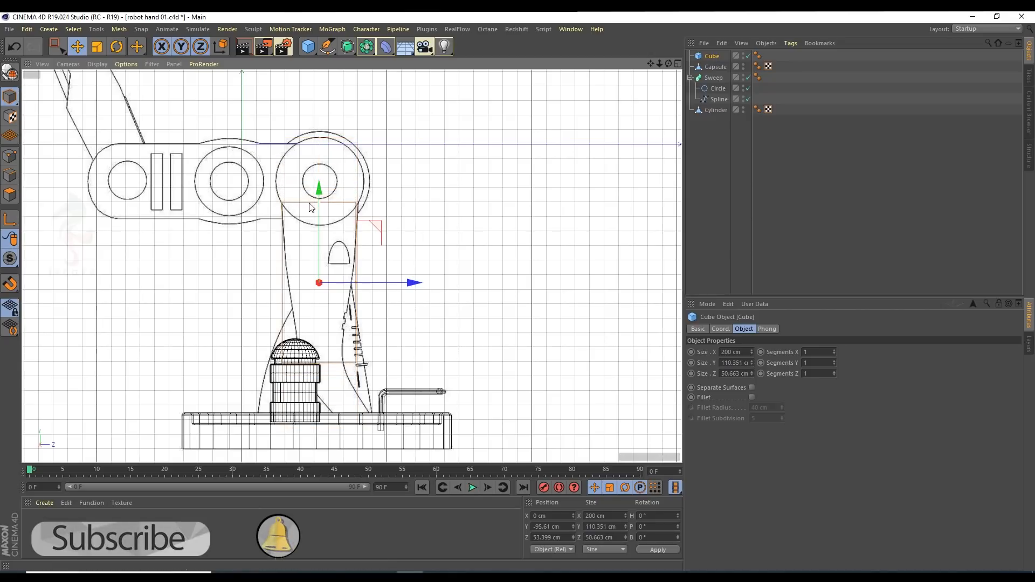
scroll(324, 226, up, 3)
scroll(349, 224, up, 2)
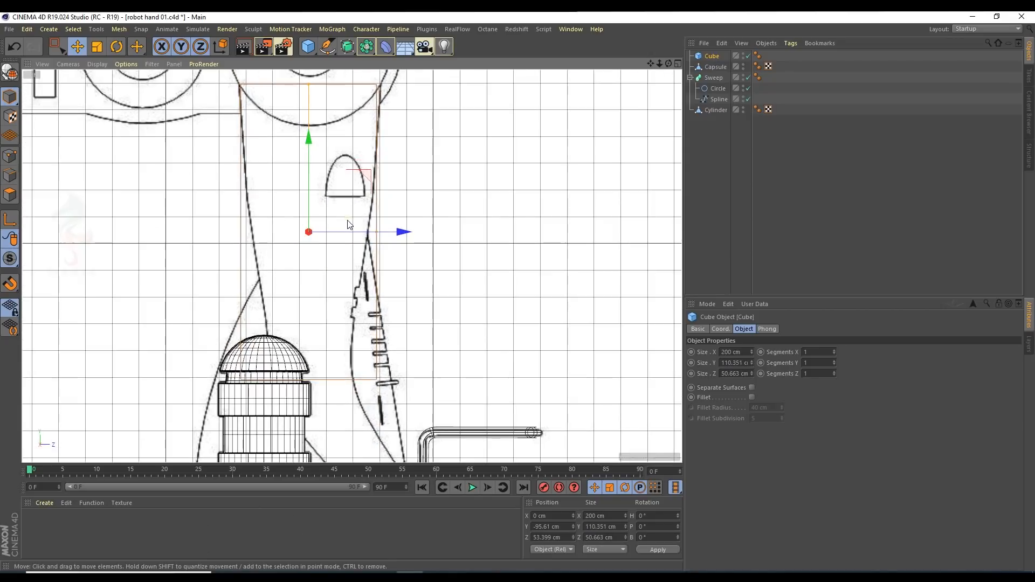
alt+middle_drag(337, 241, 331, 309)
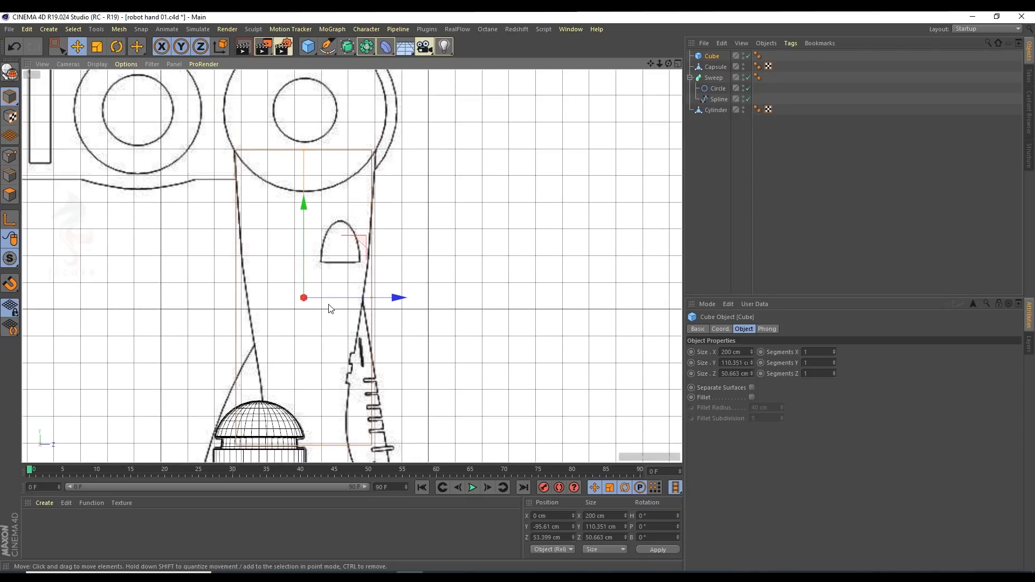
Step: Narrow the cube to about 16.9 cm in X and shift it sideways to about X 42.1 cm
middle_click(362, 195)
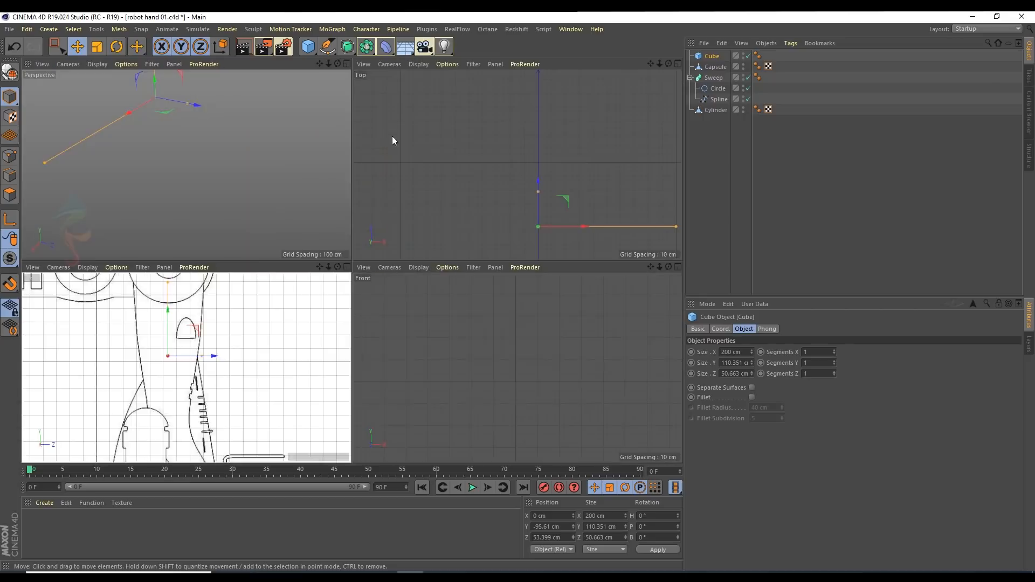
middle_click(392, 135)
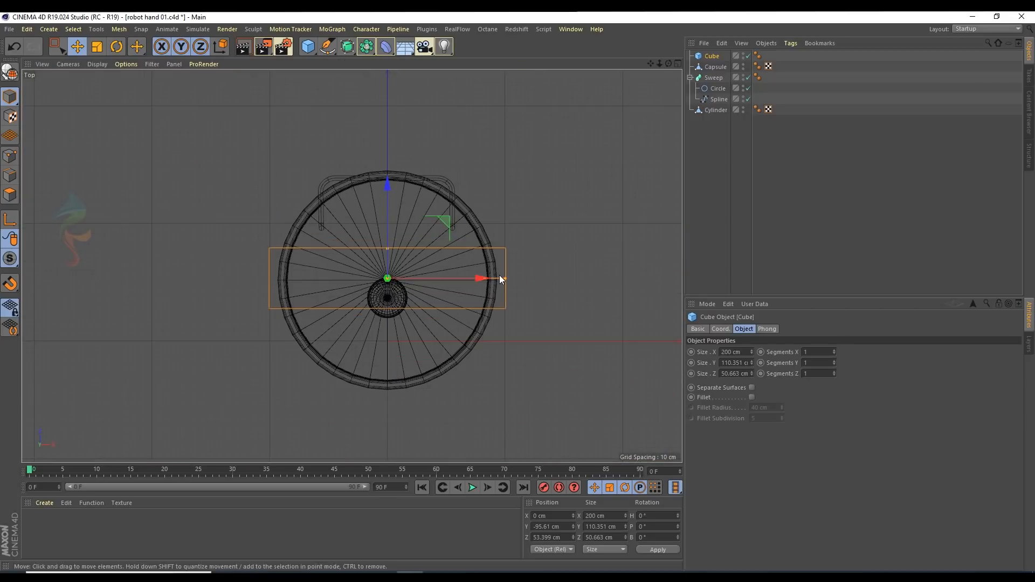
drag(505, 277, 397, 279)
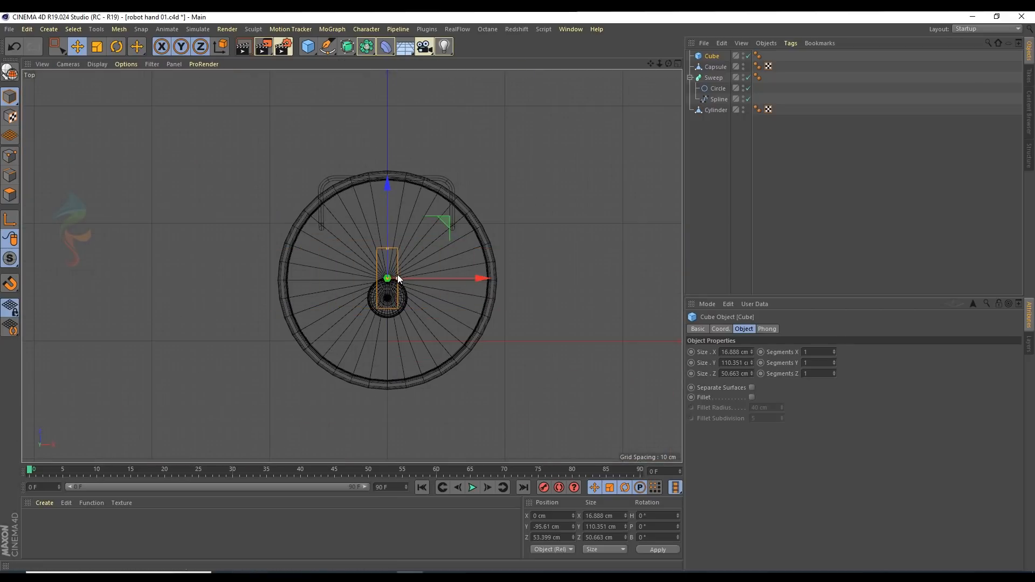
drag(476, 278, 530, 280)
key(ctrl+z)
middle_click(341, 199)
middle_click(266, 161)
alt+drag(313, 192, 373, 162)
middle_click(378, 160)
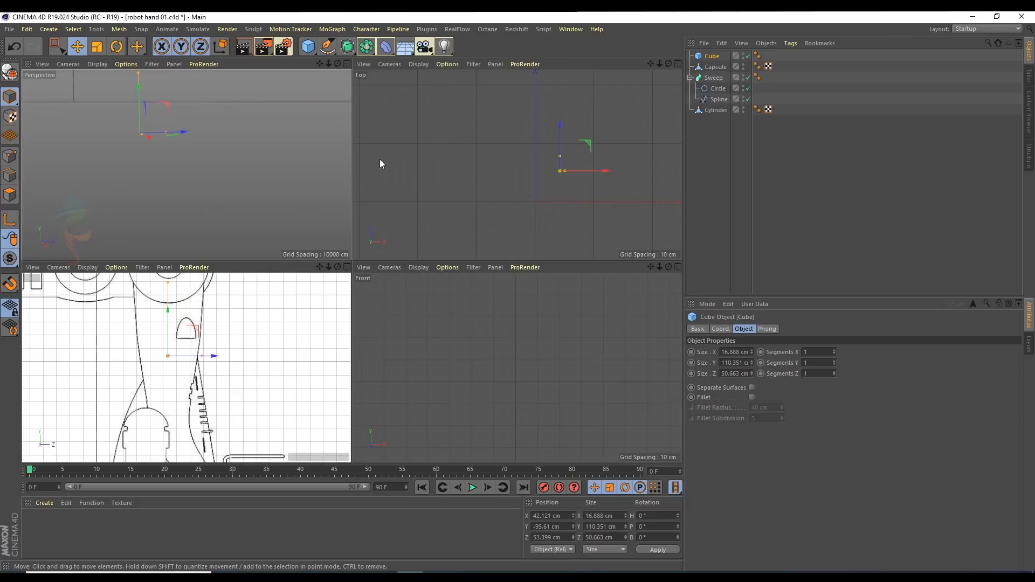
middle_click(240, 316)
scroll(384, 274, down, 5)
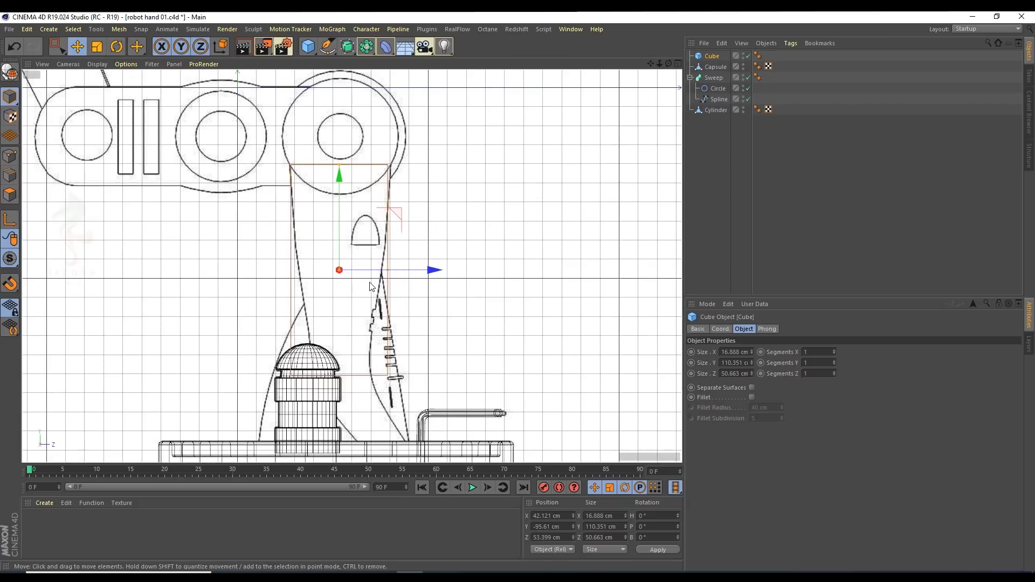
alt+middle_drag(376, 304, 363, 262)
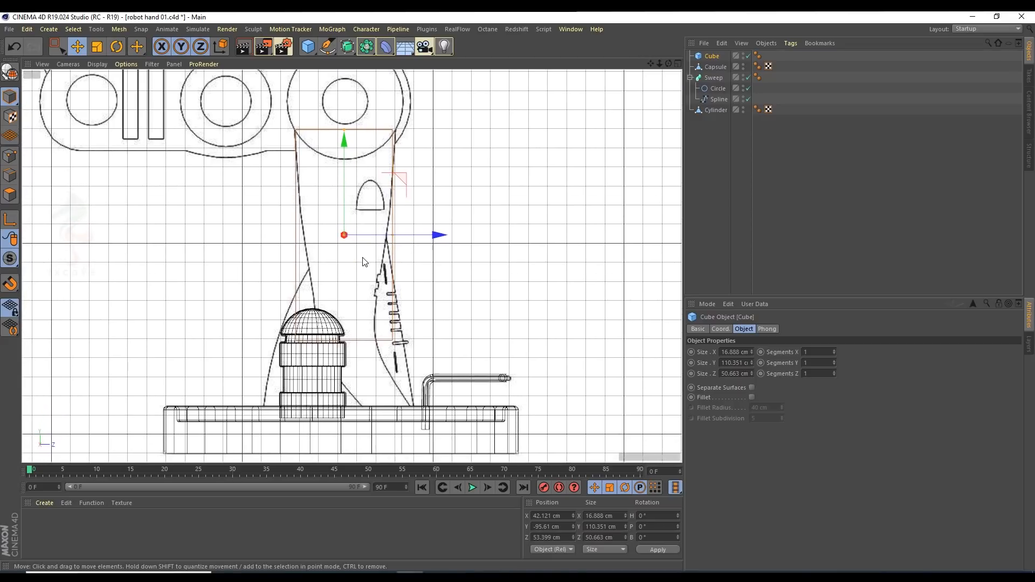
key(c)
middle_click(202, 173)
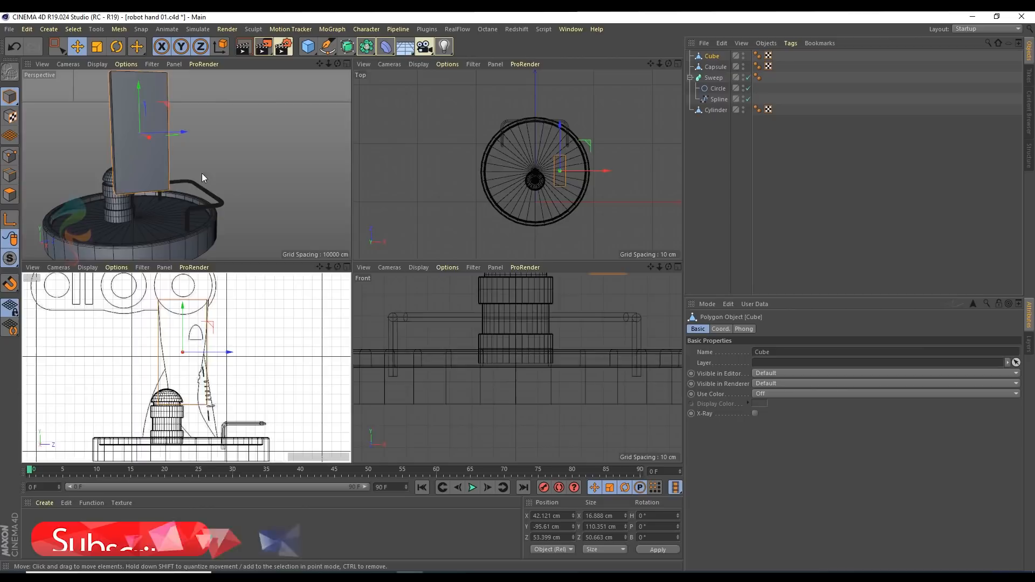
middle_click(202, 173)
click(11, 156)
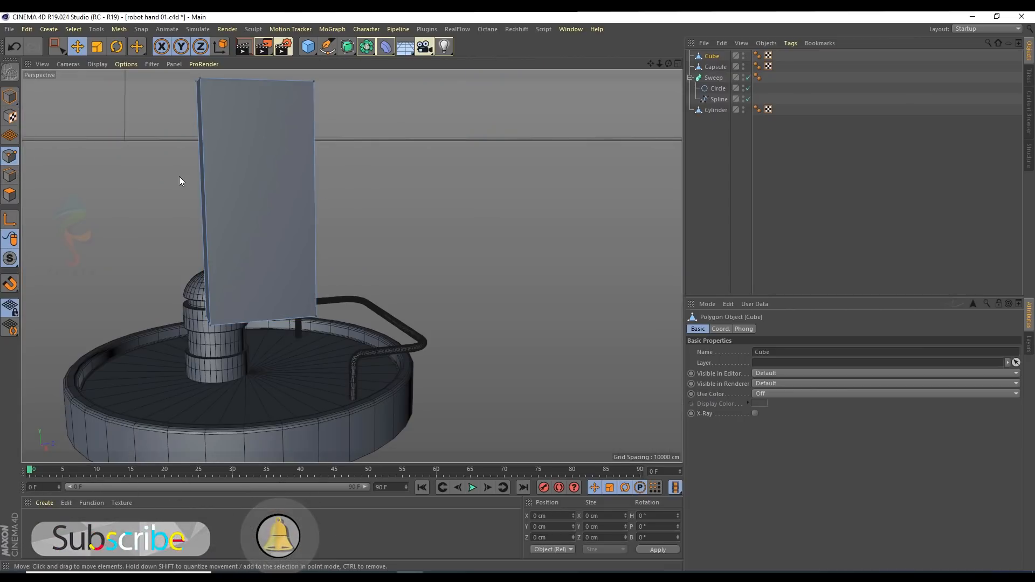
key(ctrl+z)
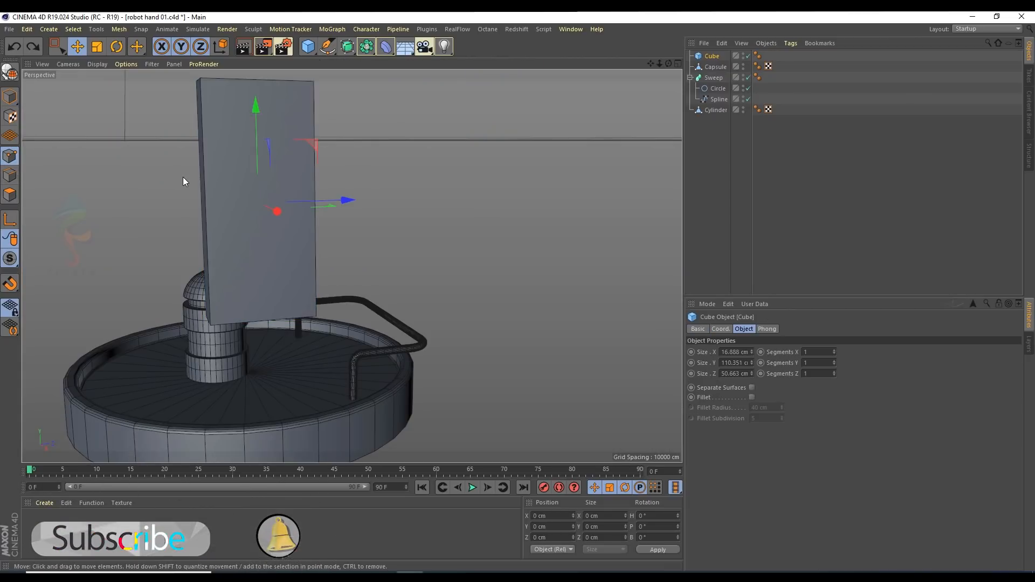
Step: Set the cube's Y segments to 5 and convert it to an editable polygon object
click(833, 360)
click(833, 360)
click(833, 360)
click(833, 360)
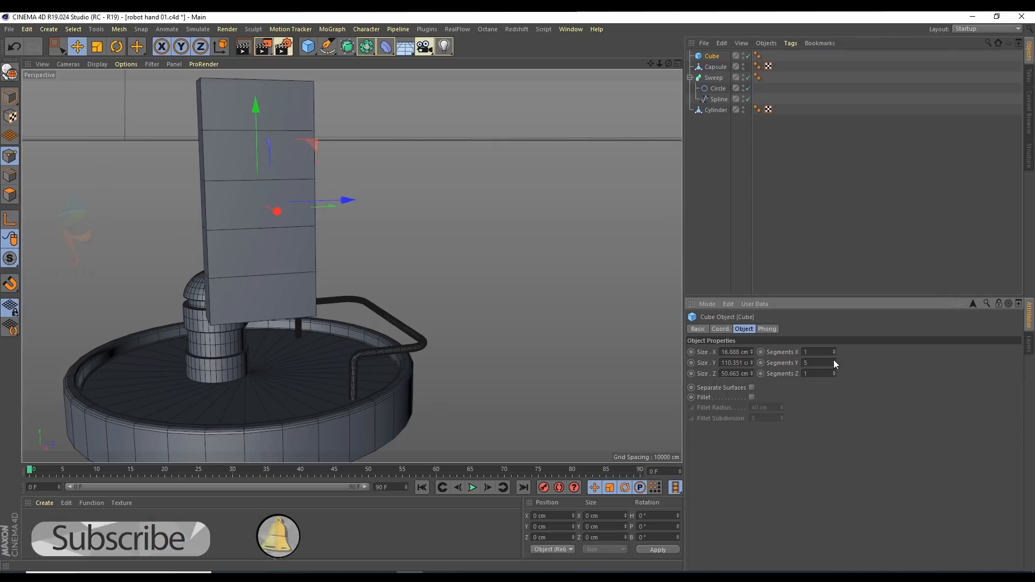
middle_click(416, 247)
middle_click(344, 318)
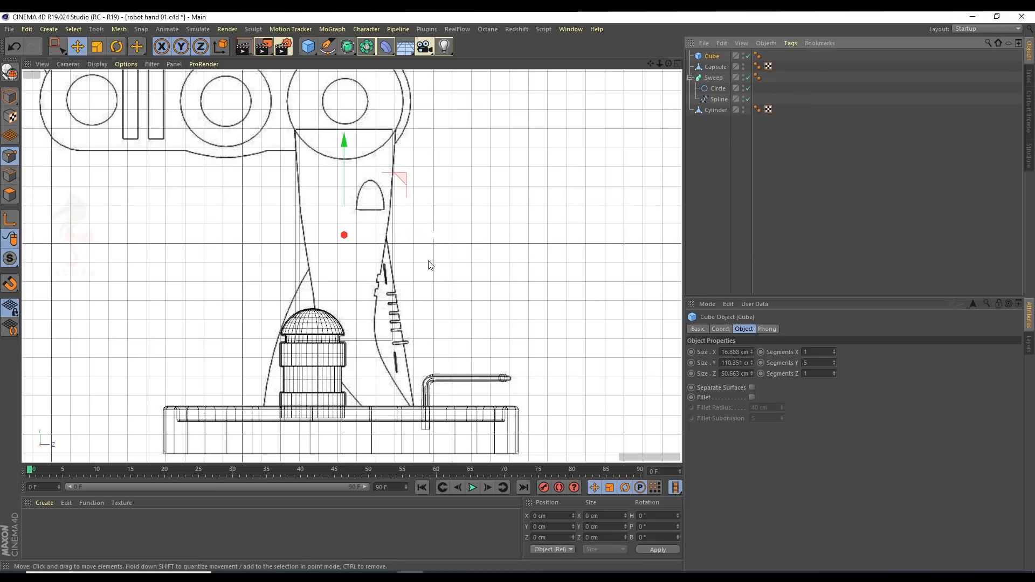
key(c)
Step: Scale the row of points at about Y 11 cm along Z to match the sketched arm outline
key(0)
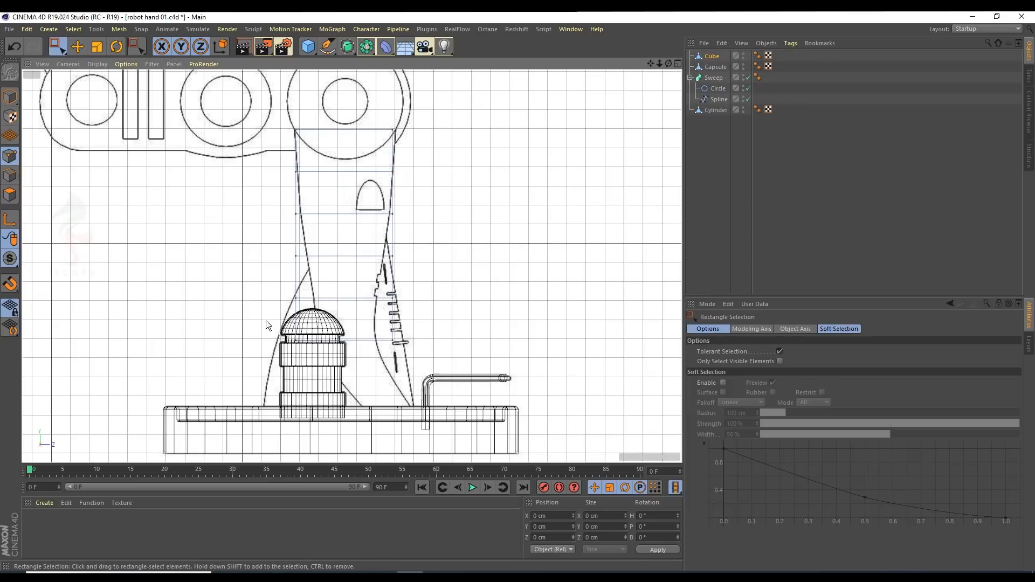
scroll(341, 345, up, 2)
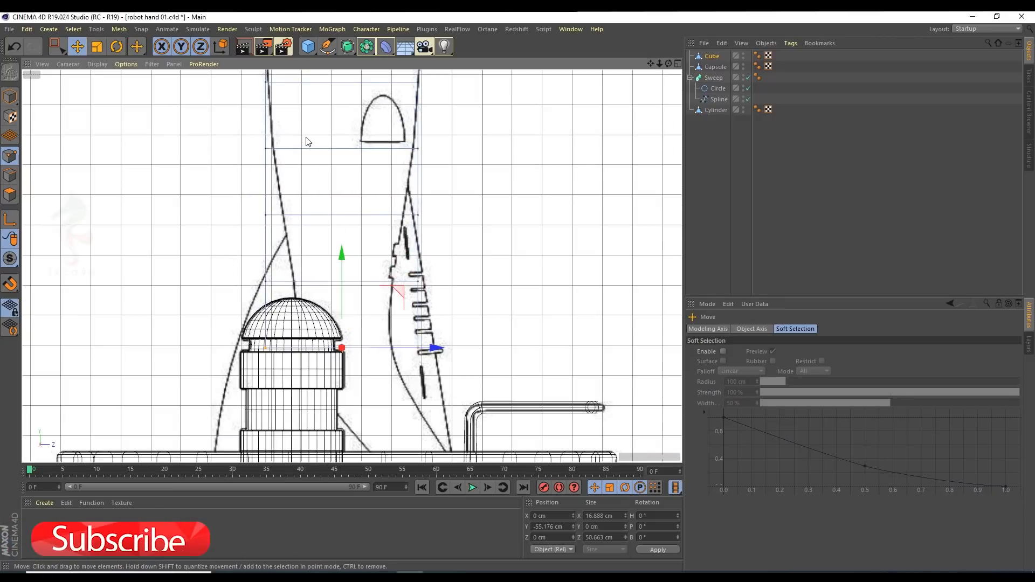
scroll(296, 227, up, 2)
drag(211, 209, 516, 259)
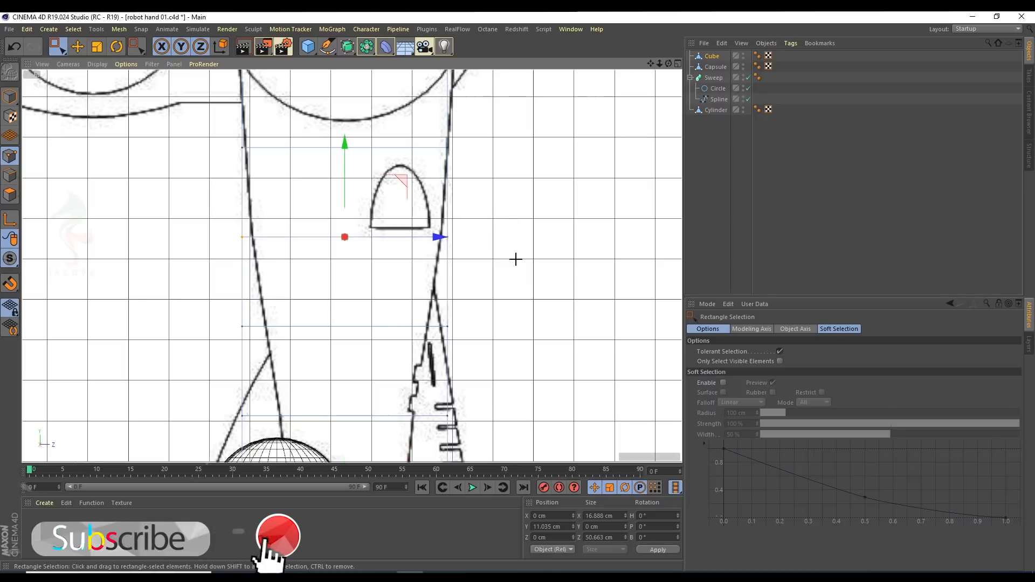
drag(446, 252, 429, 233)
Step: Scale the row of points just below the cube's top edge to about 49.8 cm in Z
alt+middle_drag(369, 157, 377, 238)
key(space)
drag(225, 200, 575, 258)
key(space)
drag(452, 232, 448, 224)
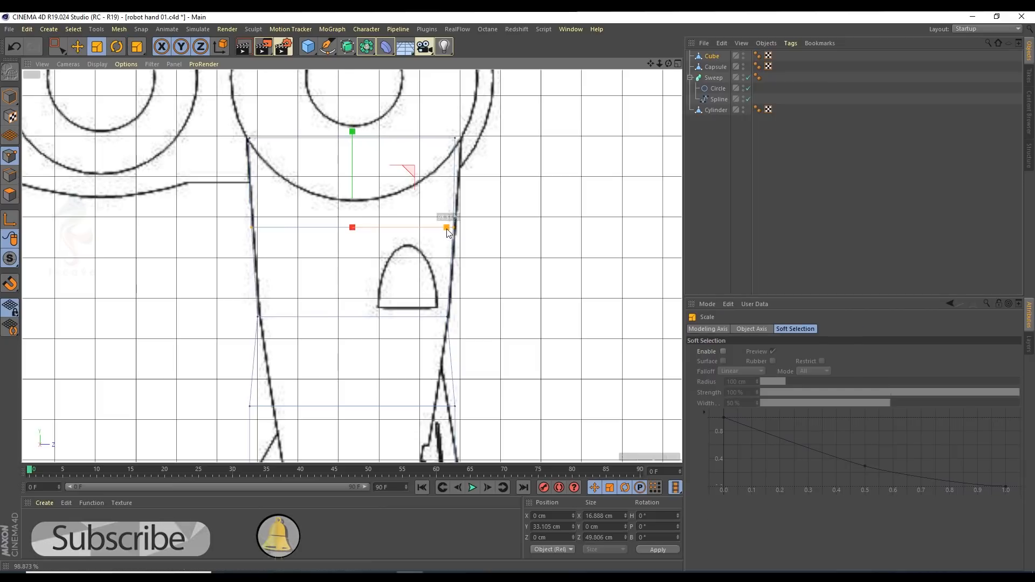
Step: Narrow the row of points at about Y -11 cm to about 40.5 cm in Z, following the sketch
alt+middle_drag(303, 374, 307, 249)
key(space)
drag(533, 317, 226, 264)
key(space)
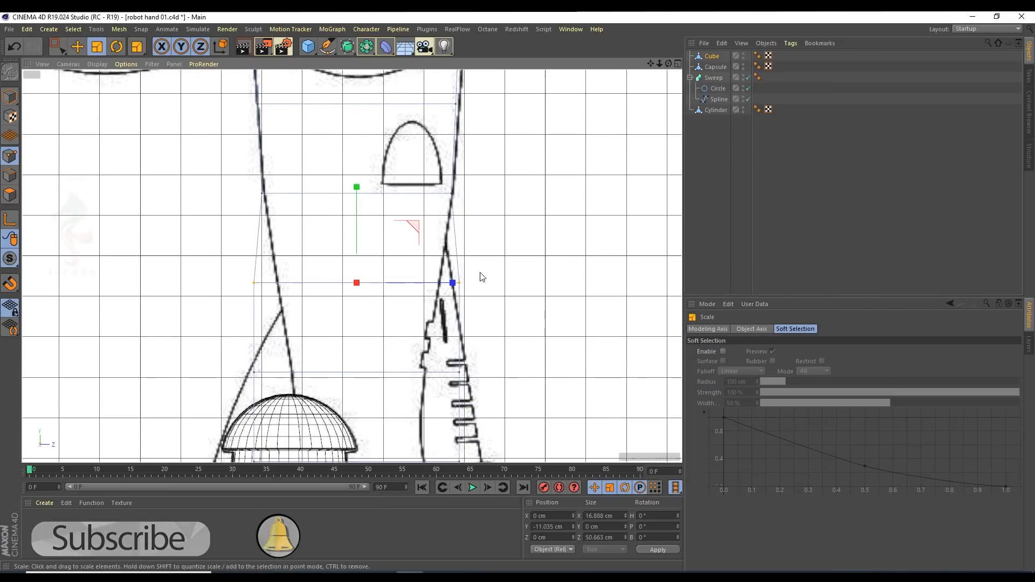
drag(456, 284, 430, 289)
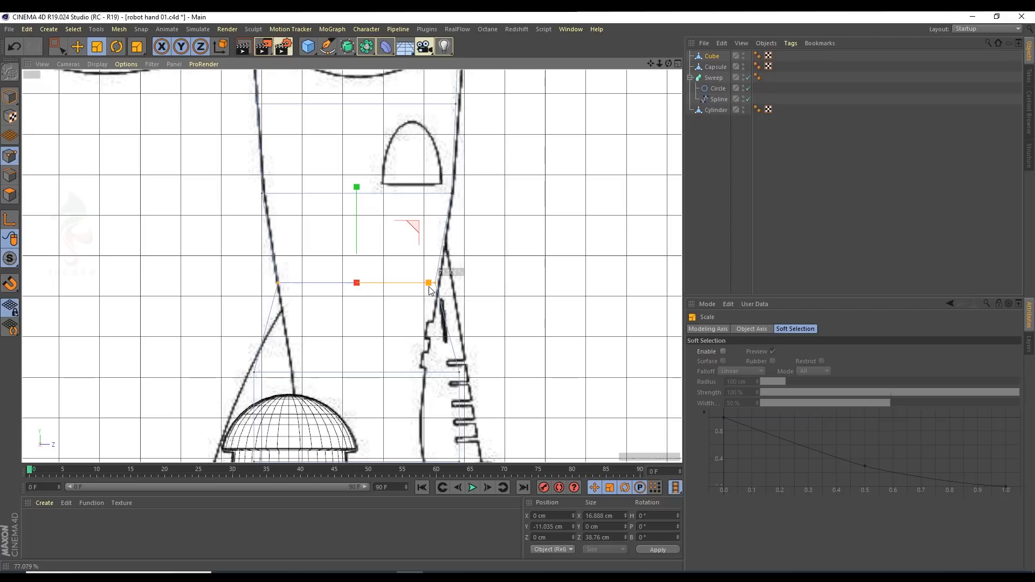
middle_click(433, 291)
key(space)
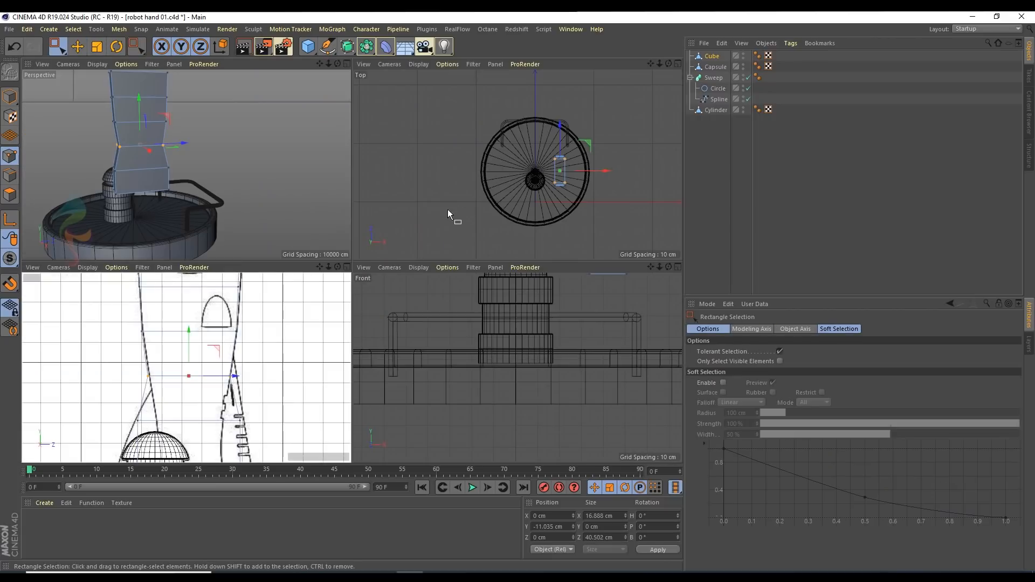
middle_click(194, 344)
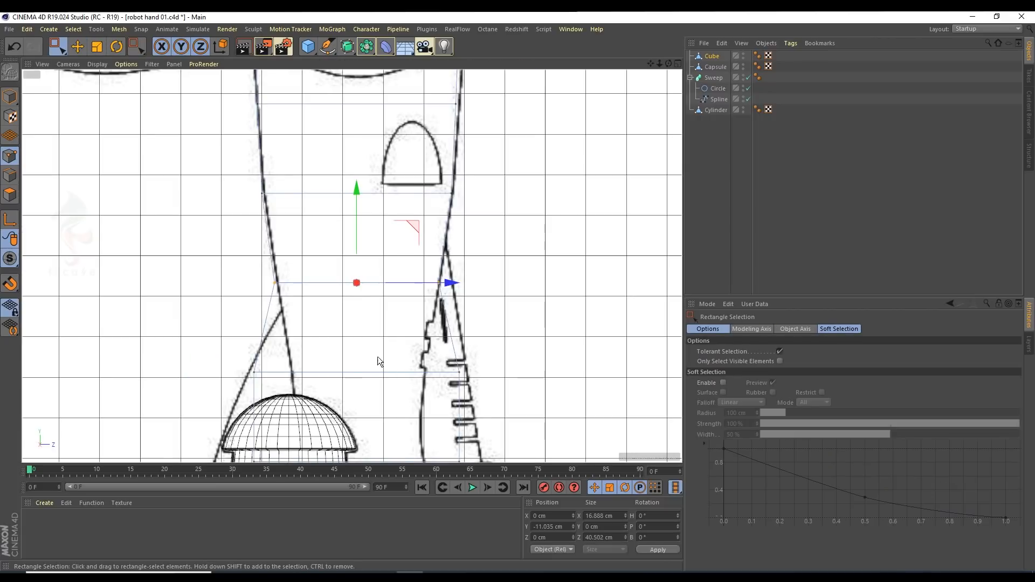
scroll(377, 357, up, 2)
key(space)
drag(508, 301, 512, 300)
key(ctrl+z)
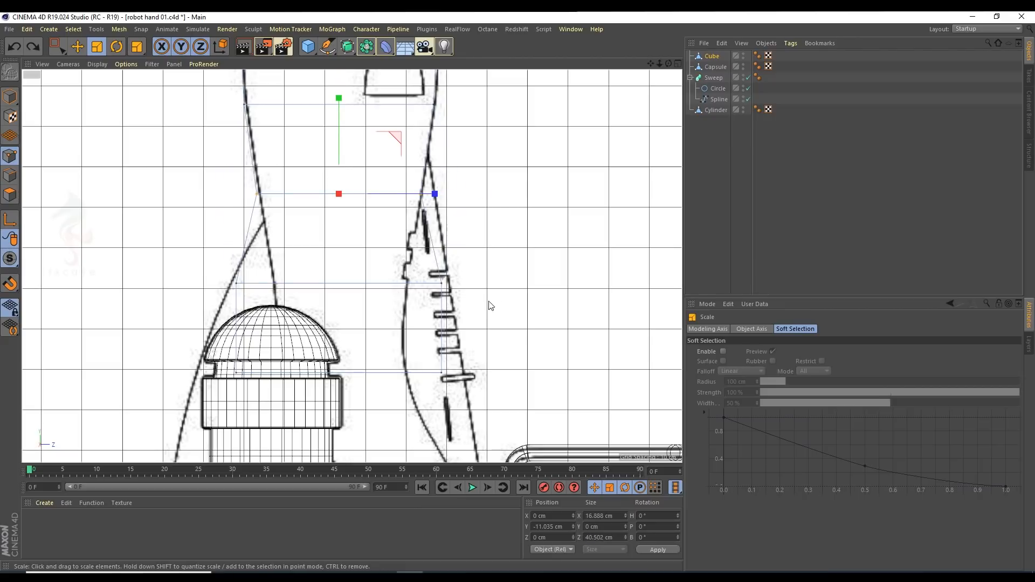
Step: Narrow the row of points just above the cube's bottom edge to about 32.6 cm in Z
key(space)
drag(349, 306, 558, 317)
key(space)
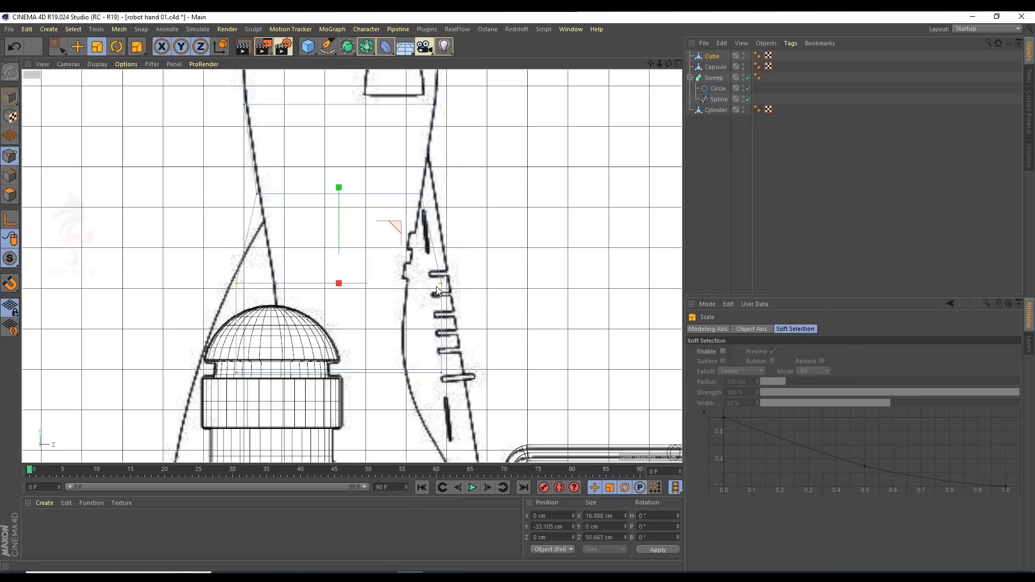
drag(434, 287, 399, 291)
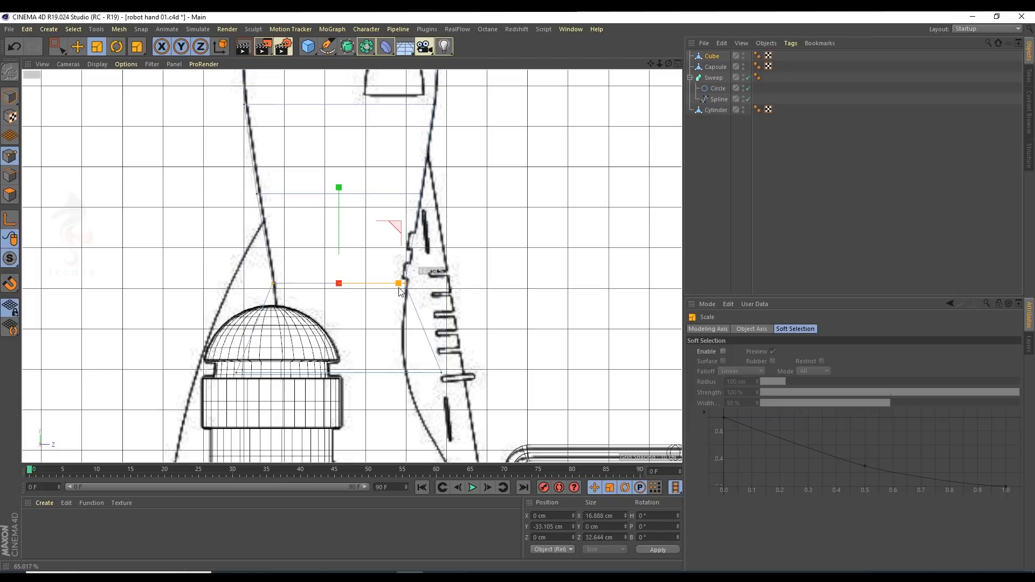
Step: Narrow the cube's bottom row of points to about 32.3 cm in Z to fit the sketched outline
alt+middle_drag(401, 318, 417, 217)
key(space)
drag(215, 245, 526, 318)
key(space)
drag(451, 279, 415, 281)
Step: Raise the bottom row of points to about Y -43.1 cm and shift it to about Z 0.4 cm
click(77, 47)
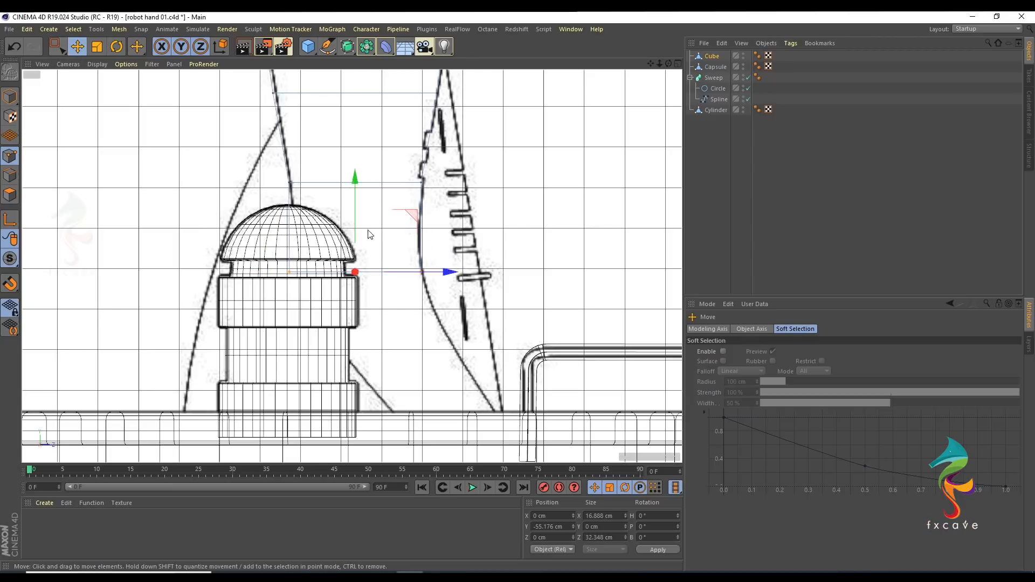
scroll(371, 228, up, 3)
drag(351, 201, 350, 127)
key(0)
alt+middle_drag(350, 131, 342, 248)
alt+middle_drag(320, 215, 320, 240)
key(e)
drag(238, 296, 604, 332)
key(ctrl+z)
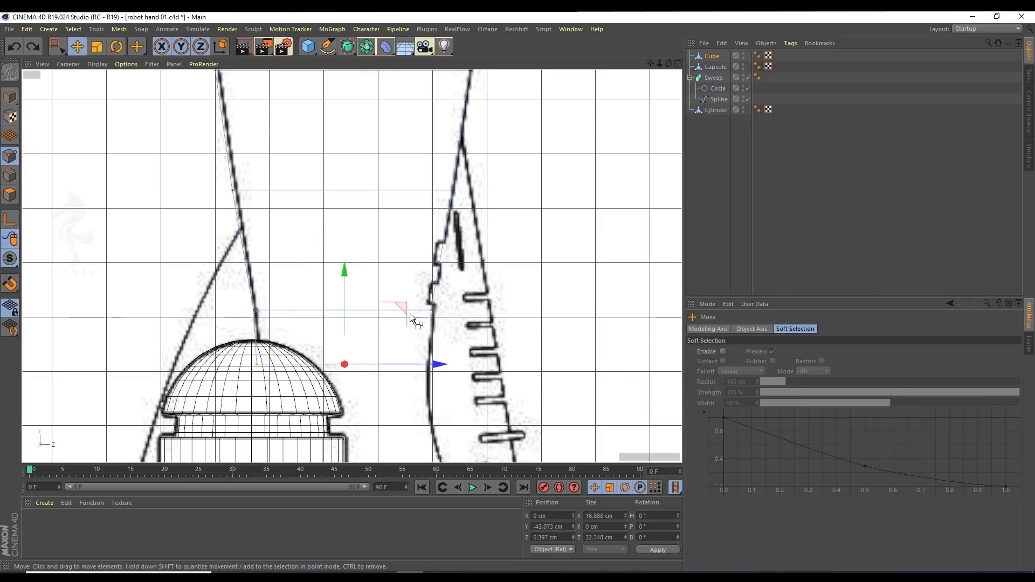
Step: Raise the second-lowest row of points to about Y -20.6 cm and widen it to about 37.7 cm in Z
key(0)
drag(205, 277, 473, 327)
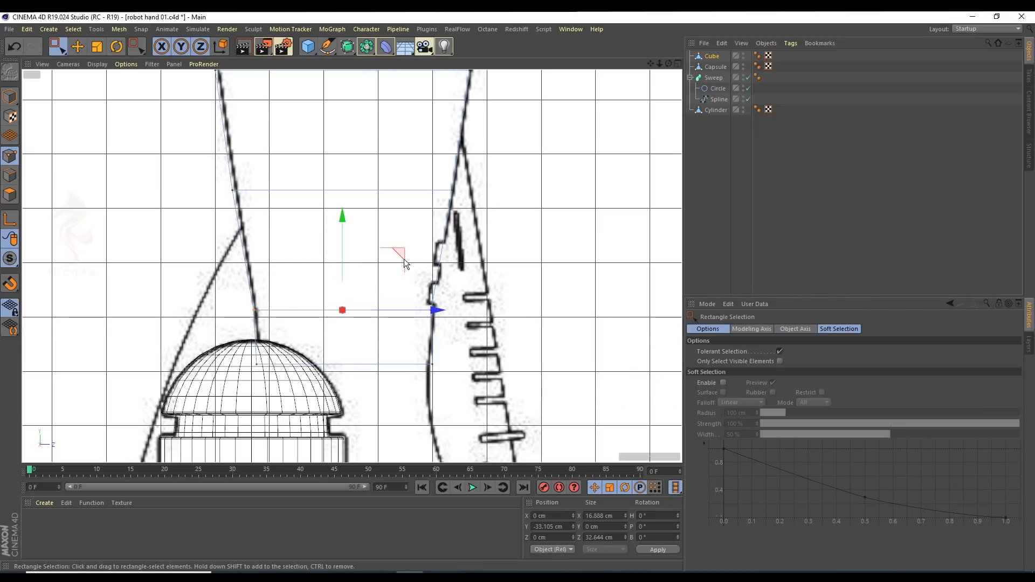
drag(335, 217, 335, 151)
click(97, 46)
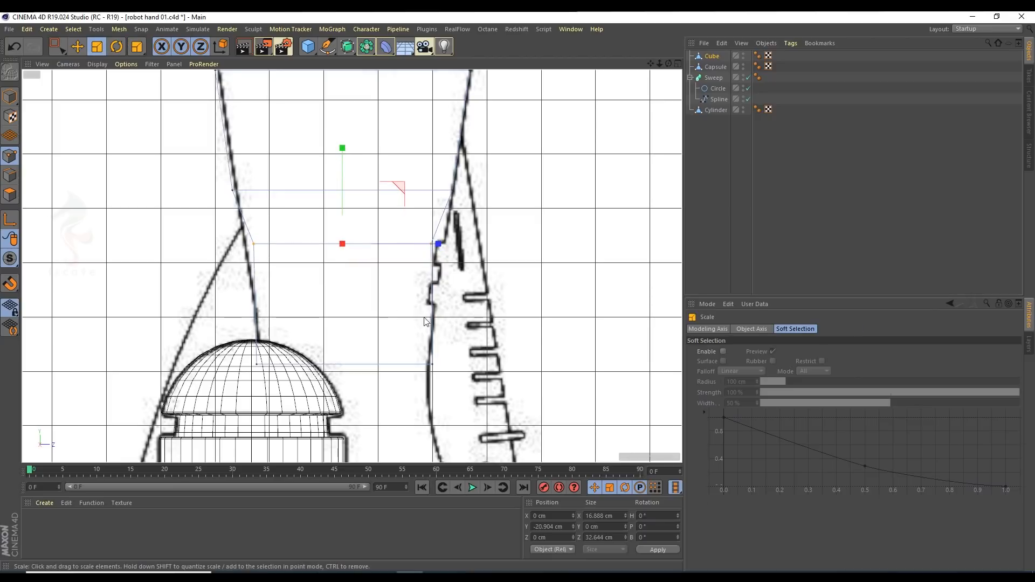
drag(437, 243, 451, 250)
click(77, 47)
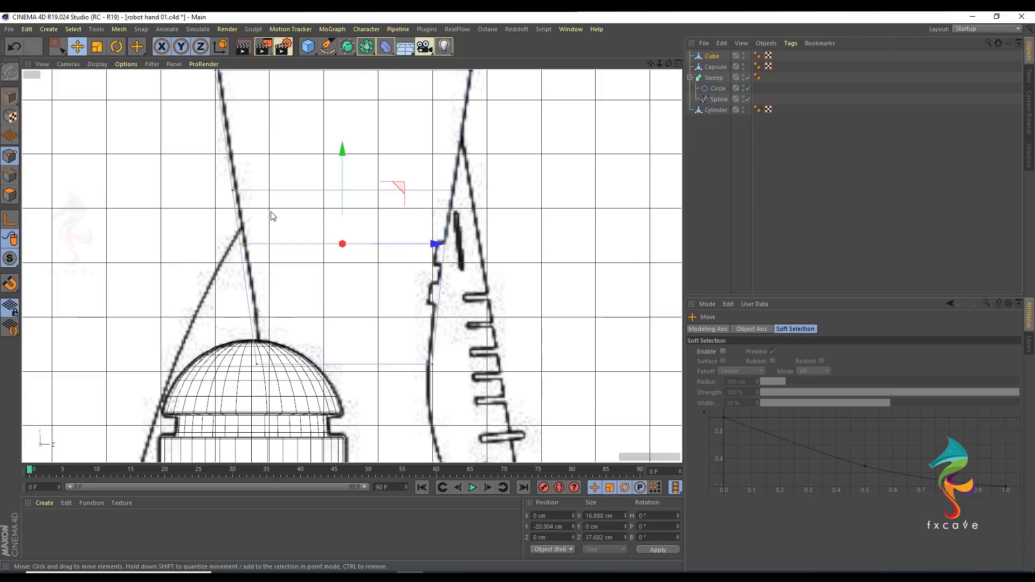
drag(342, 179, 343, 176)
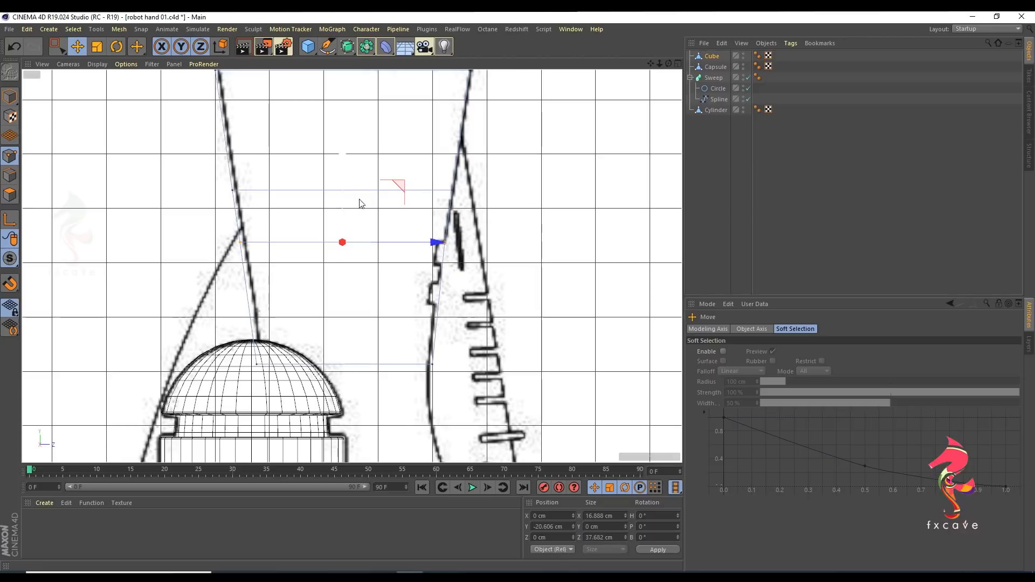
Step: Examine the tapered arm's shape in the side and perspective views
scroll(380, 252, down, 5)
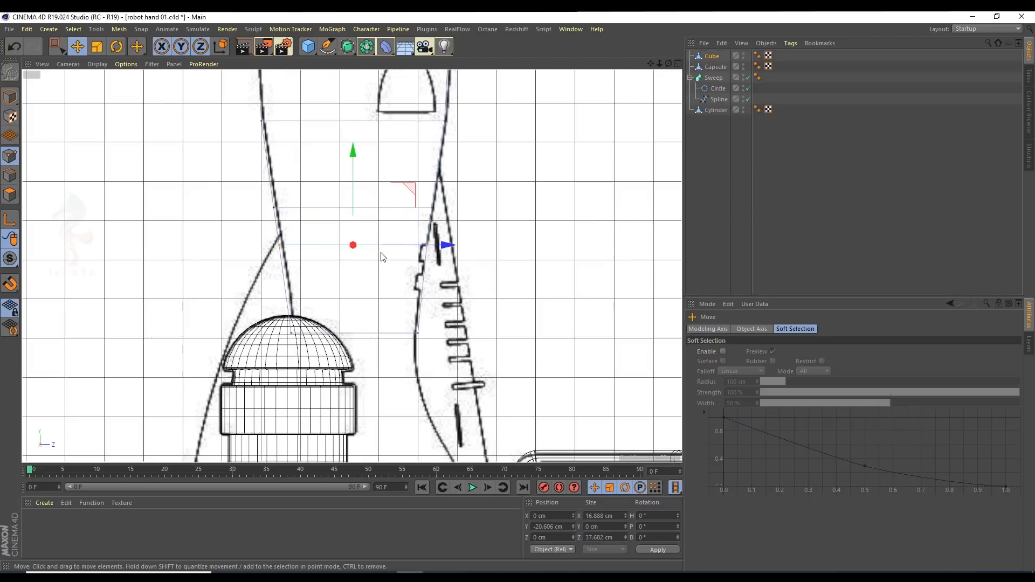
scroll(307, 184, up, 3)
middle_click(218, 140)
middle_click(218, 143)
alt+drag(323, 220, 305, 198)
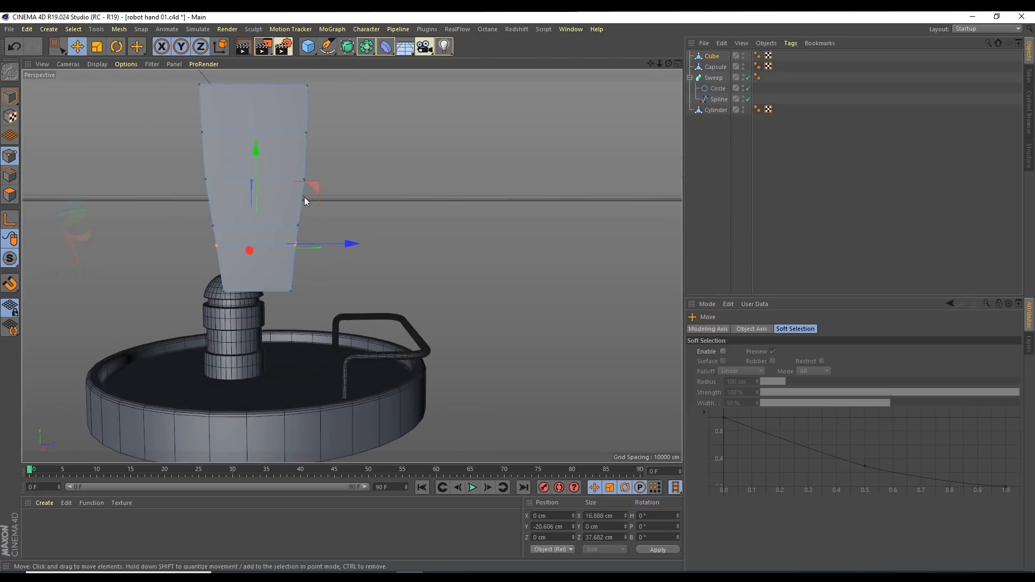
middle_click(304, 197)
middle_click(465, 368)
middle_click(464, 368)
middle_click(273, 312)
Step: Narrow the bottom row of points to about 30.6 cm in Z to match the sketched lower arm
alt+middle_drag(416, 309, 380, 231)
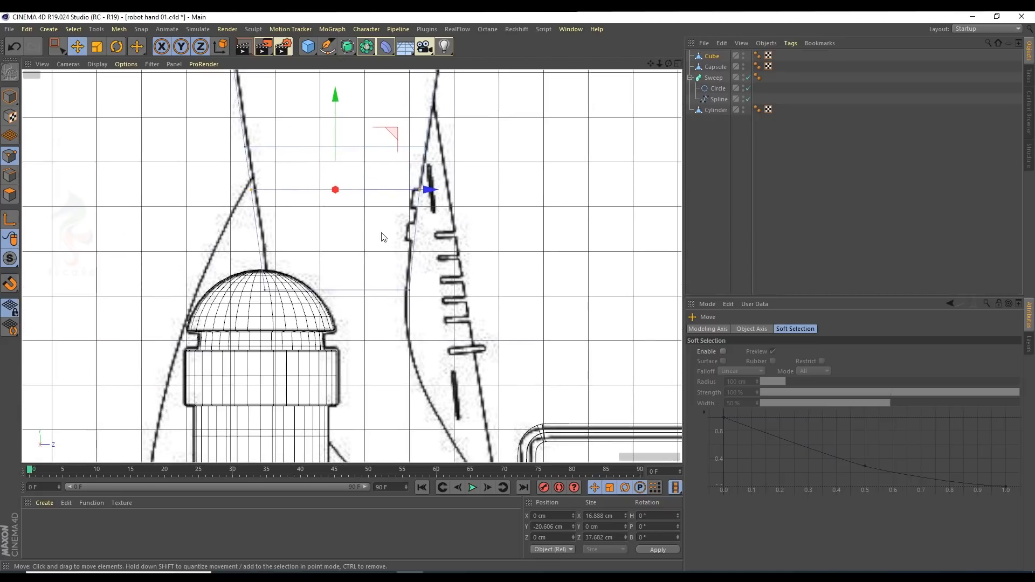
key(space)
drag(223, 256, 453, 341)
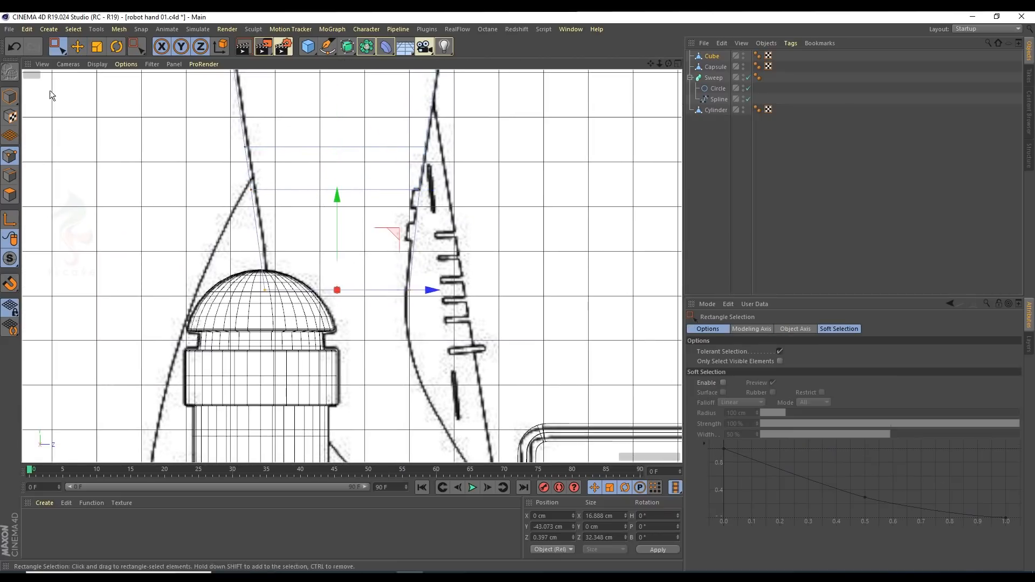
key(t)
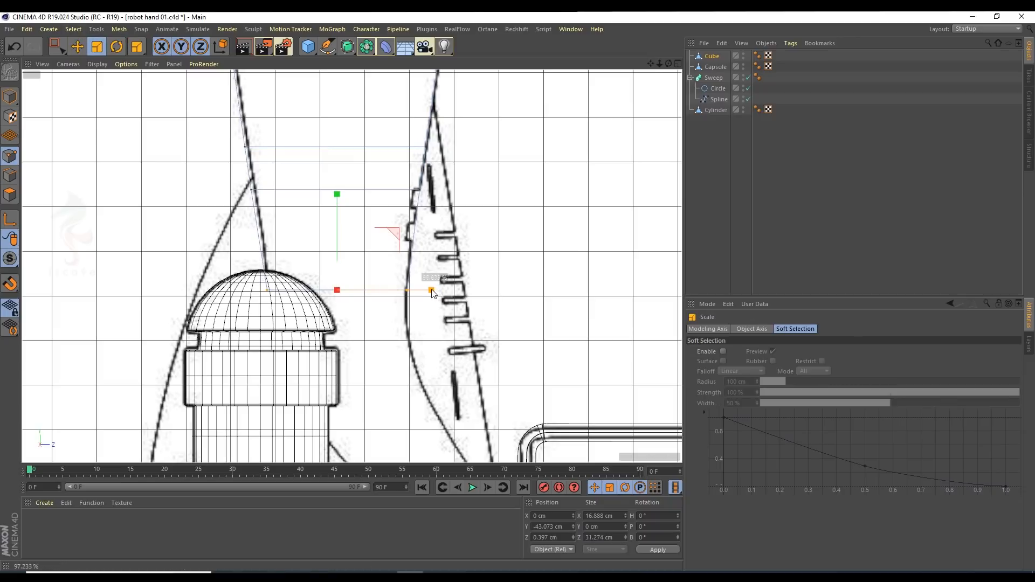
drag(430, 293, 430, 292)
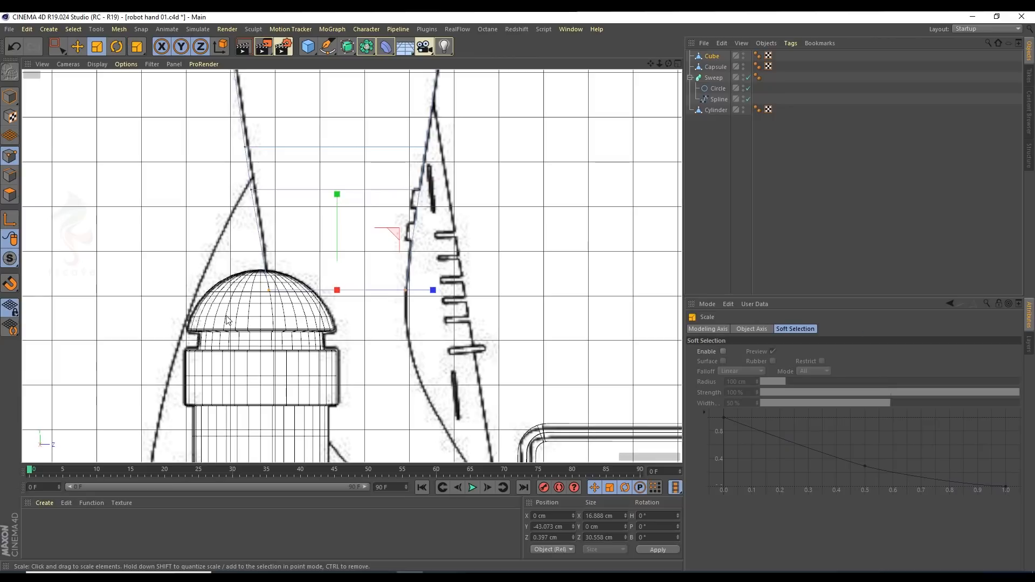
drag(236, 317, 263, 333)
key(0)
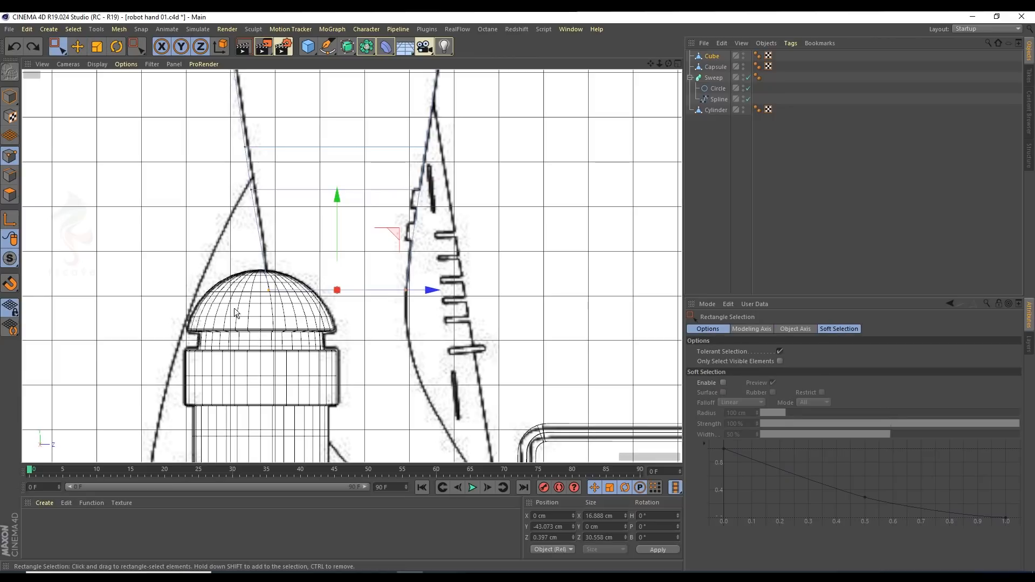
Step: Extrude the arm's bottom face downward in sections along the sketched curve, ending at about Y -89.9 cm and Z 19.0 cm
middle_click(235, 287)
middle_click(154, 105)
key(e)
click(9, 195)
alt+drag(351, 266, 340, 242)
middle_click(354, 305)
middle_click(318, 416)
ctrl+drag(360, 256, 426, 451)
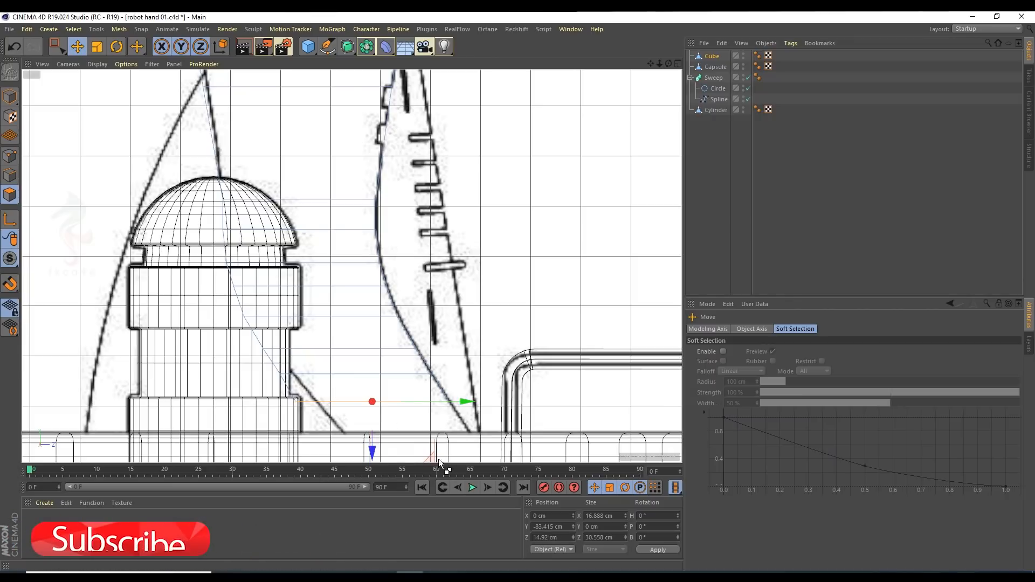
drag(467, 402, 487, 433)
alt+middle_drag(407, 364, 393, 367)
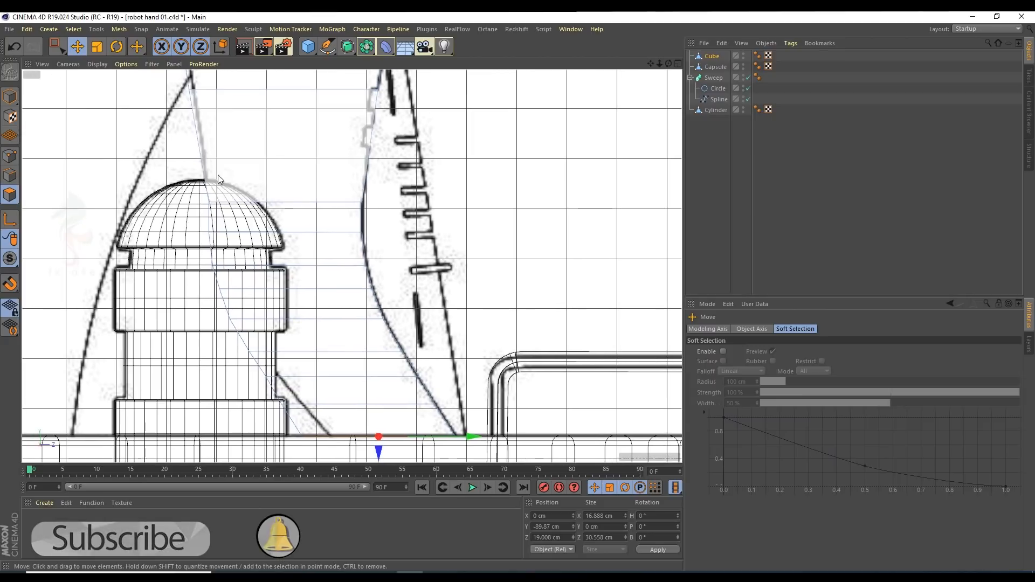
Step: Shift the left-edge points below the Y -43.1 cm row toward the sketch outline, centred at about Z -4.2 cm
click(9, 156)
click(56, 46)
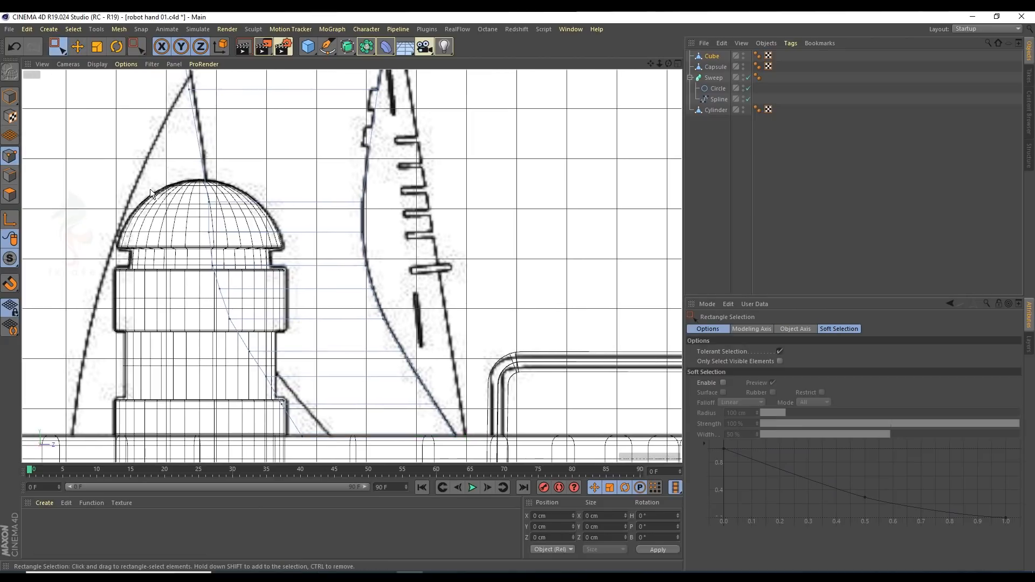
middle_click(150, 188)
middle_click(206, 135)
alt+drag(286, 234, 264, 333)
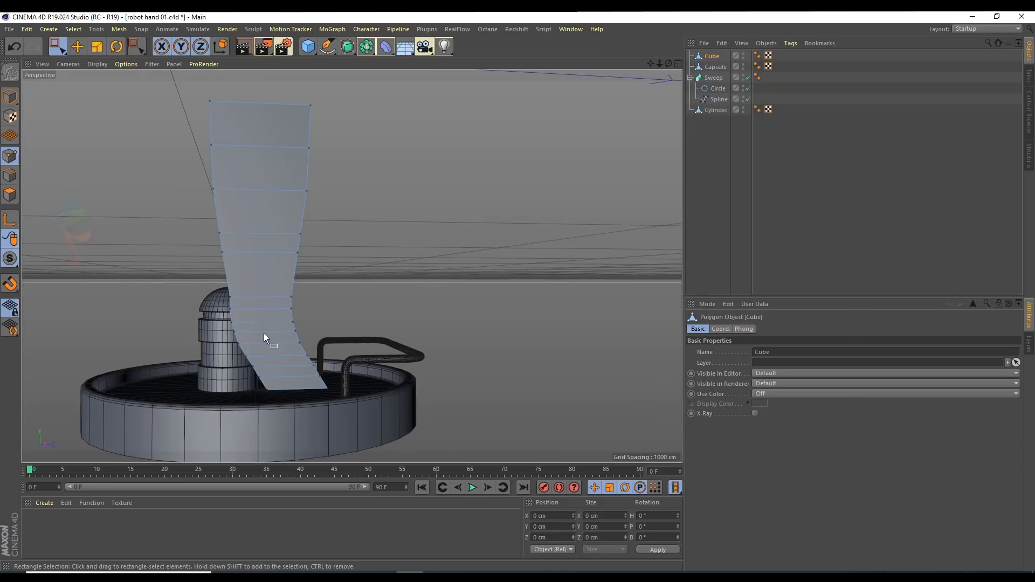
alt+right_drag(254, 303, 269, 315)
key(space)
key(space)
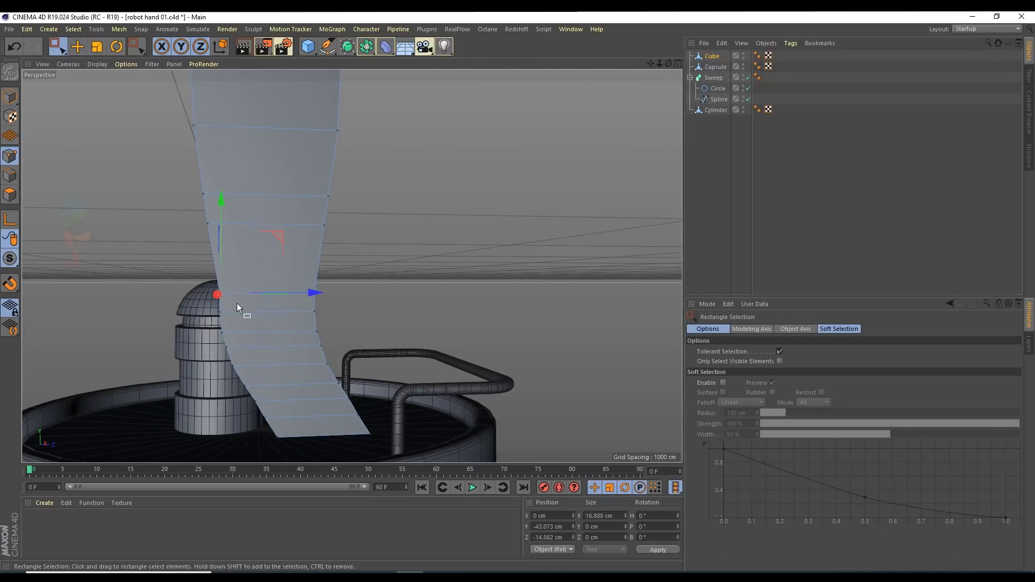
middle_click(237, 302)
middle_click(284, 422)
alt+middle_drag(291, 306, 251, 286)
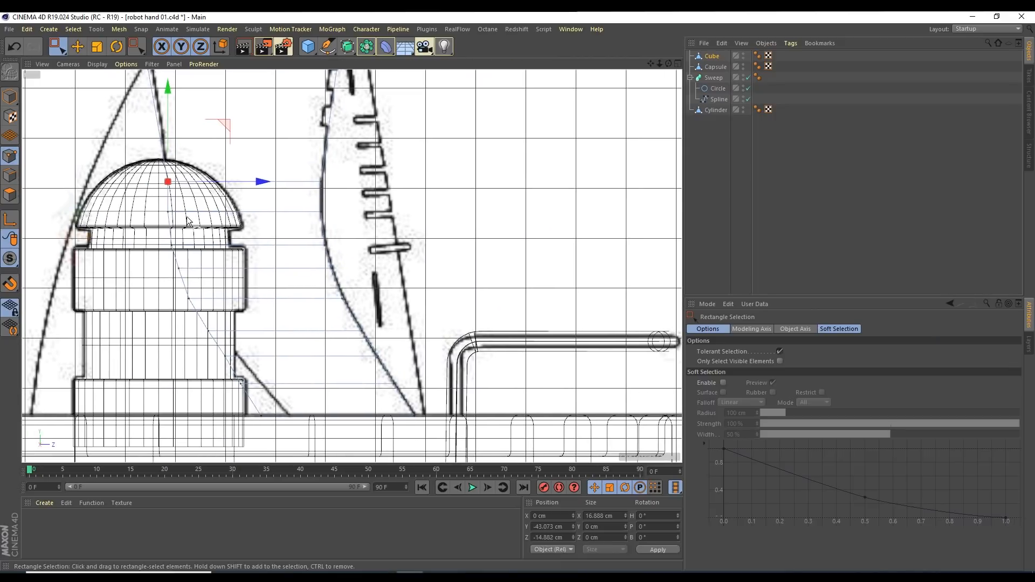
key(space)
key(space)
drag(154, 206, 288, 446)
mouse_move(280, 308)
mouse_down()
mouse_move(306, 313)
mouse_move(296, 321)
mouse_up()
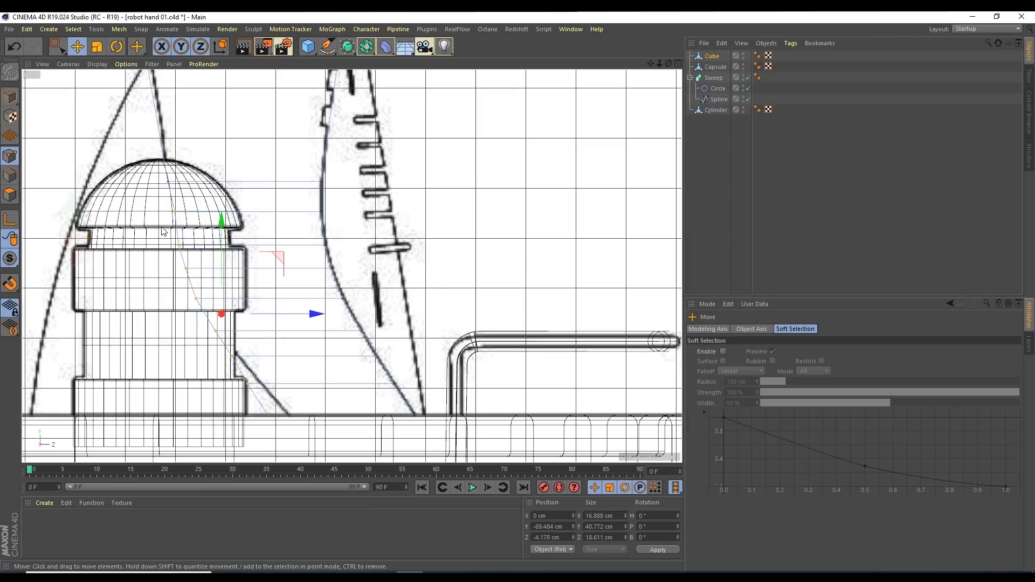
Step: Leave out the topmost pair of those left-edge points and shift the rest to about Z -3.0 cm
key(space)
drag(268, 393, 297, 450)
drag(320, 334, 324, 337)
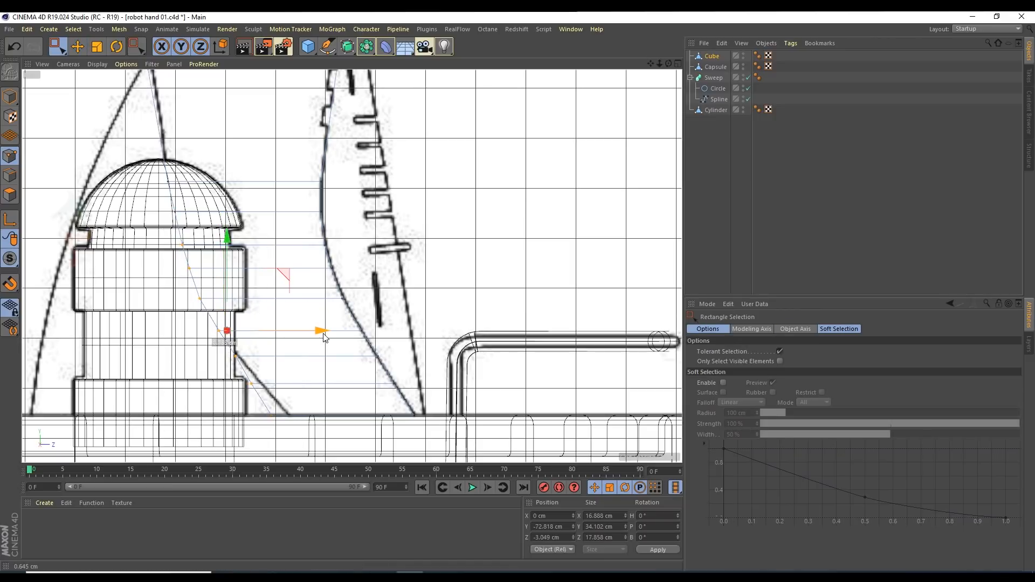
key(space)
drag(228, 374, 290, 428)
key(ctrl+z)
Step: Fit the lowest left-edge points to the sketched slope, placing the bottom pair at about Z 9.2 cm
key(space)
drag(238, 370, 331, 403)
key(space)
key(space)
drag(255, 406, 344, 424)
key(space)
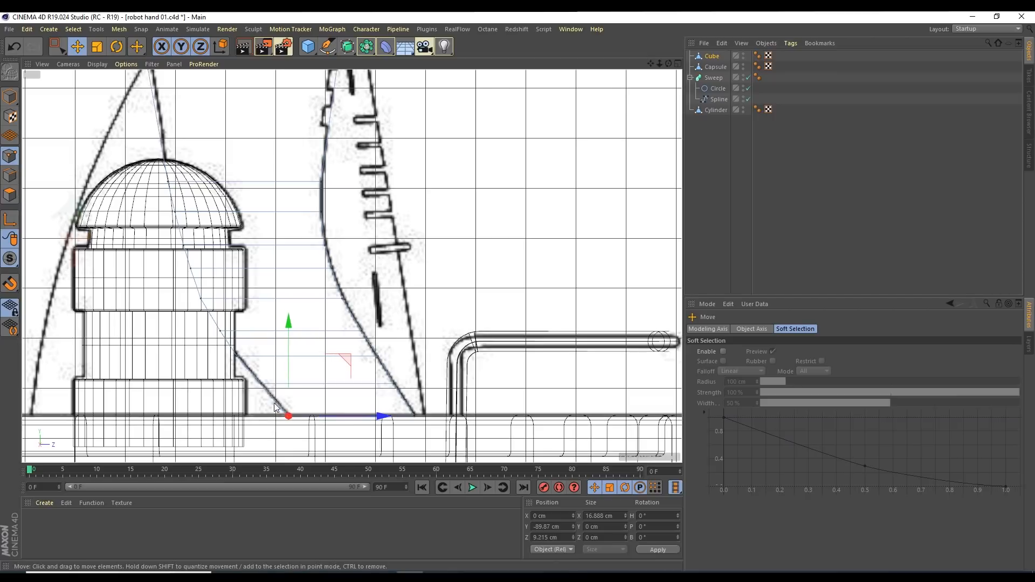
alt+middle_drag(188, 216, 205, 281)
drag(180, 226, 260, 264)
key(ctrl+z)
middle_click(258, 251)
middle_click(291, 236)
key(0)
drag(184, 261, 376, 298)
middle_click(312, 263)
middle_click(352, 362)
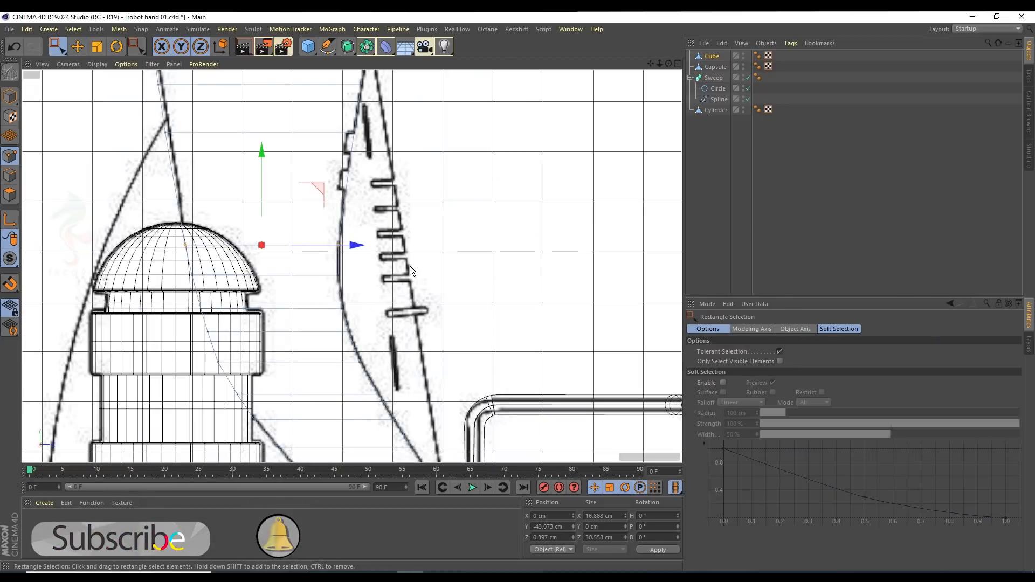
alt+middle_drag(356, 259, 389, 318)
Step: Cut three loops around the arm at the sketched notches, at offsets of about 20.2%, 16.8% and 27.3%
right_click(528, 186)
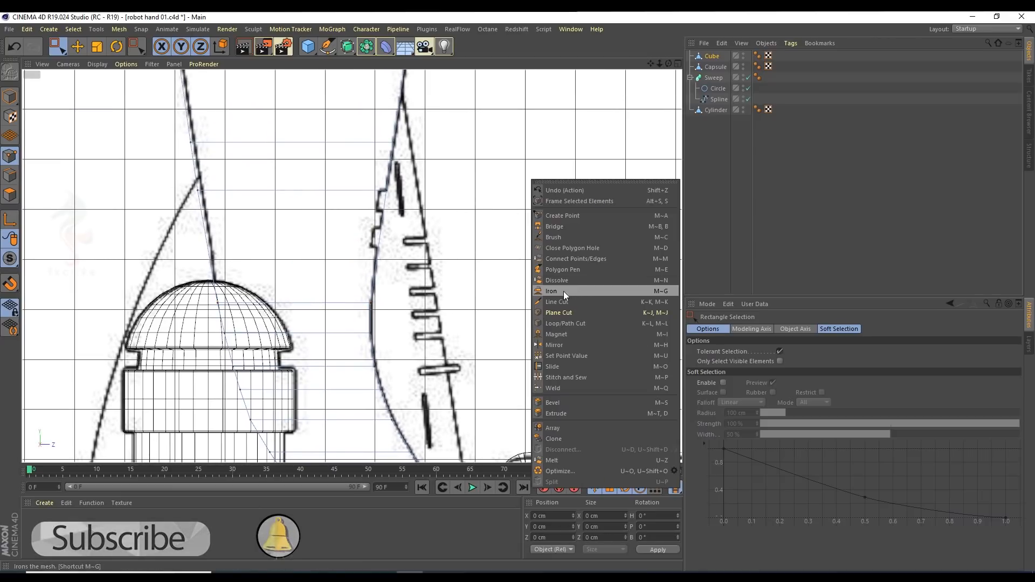
click(563, 323)
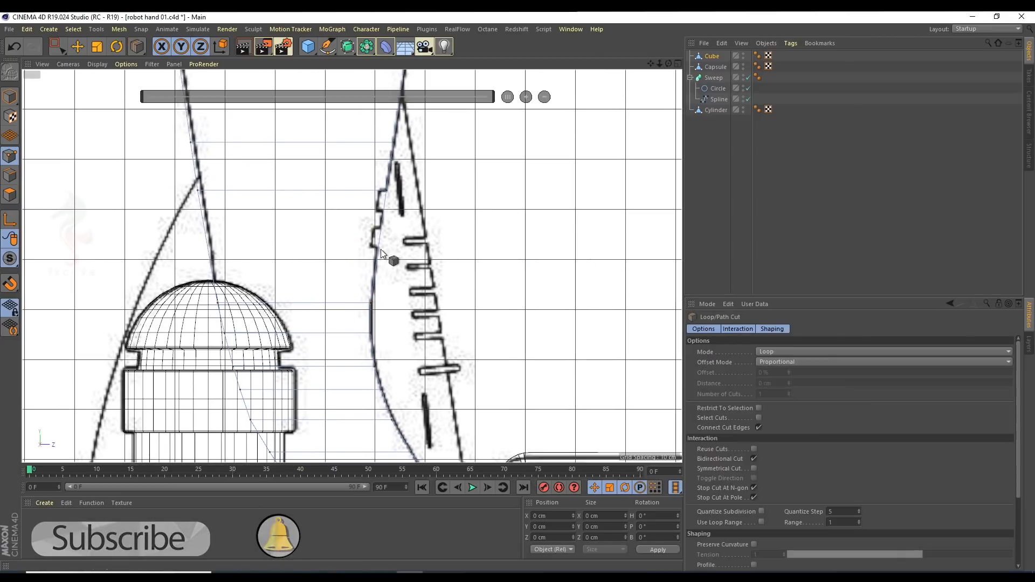
click(379, 217)
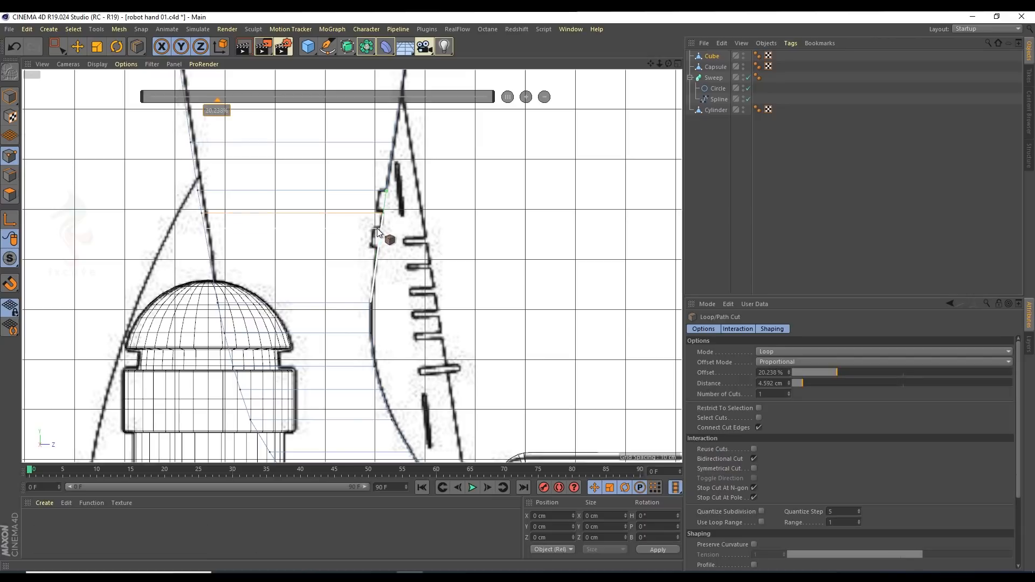
drag(377, 228, 371, 248)
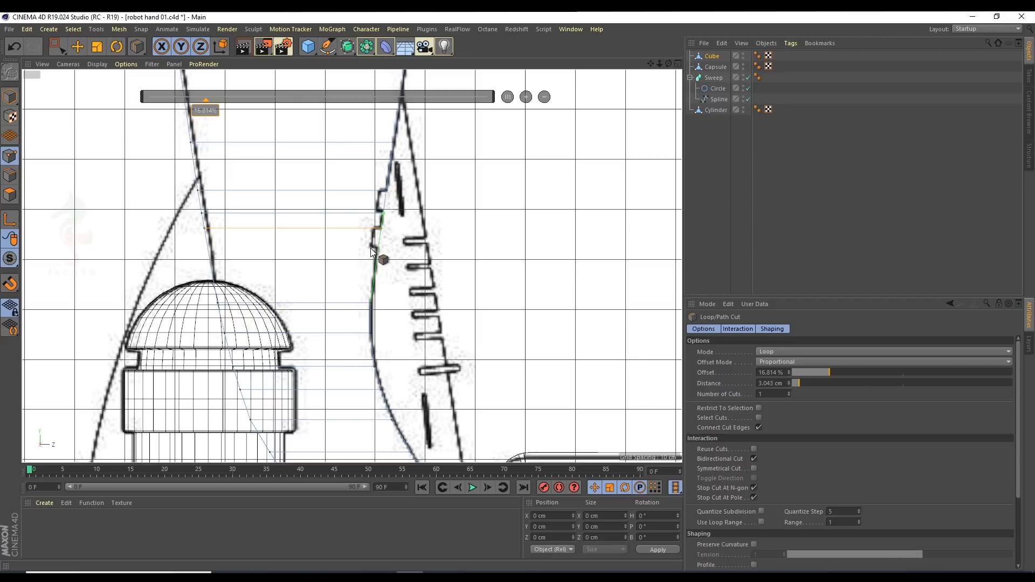
click(378, 248)
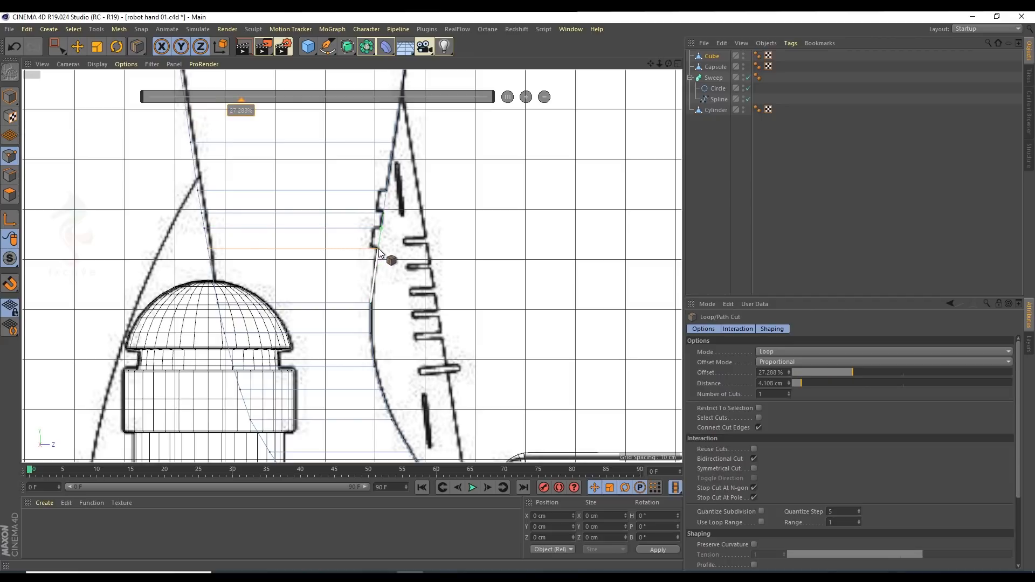
Step: Examine the arm's new edge loops and overall shape in the side and perspective views
scroll(331, 252, down, 3)
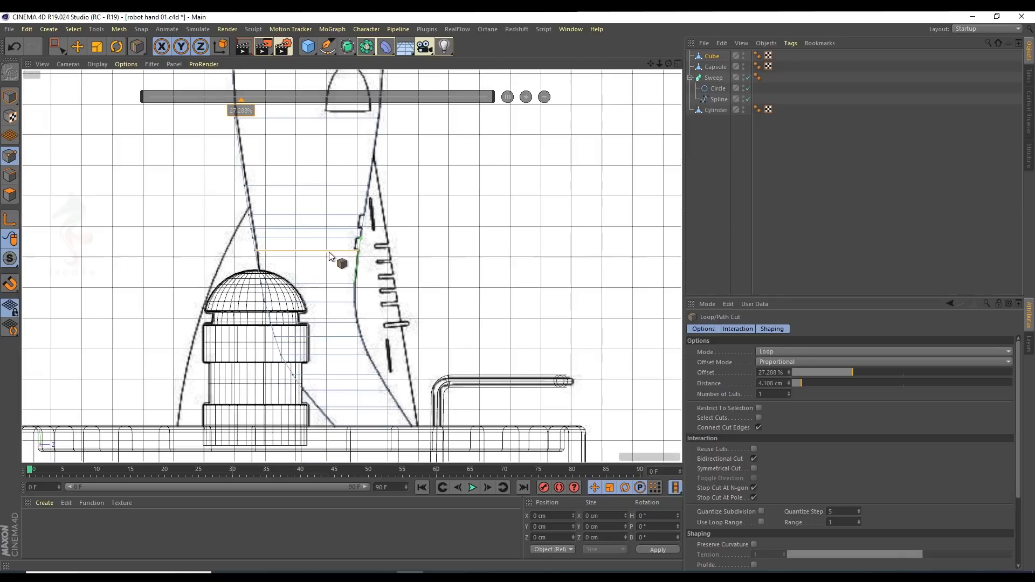
scroll(329, 252, up, 1)
alt+middle_drag(329, 252, 318, 363)
scroll(315, 323, down, 1)
scroll(315, 309, down, 1)
alt+middle_drag(308, 197, 307, 235)
middle_click(239, 195)
middle_click(317, 212)
alt+drag(329, 209, 340, 237)
click(863, 186)
alt+drag(400, 264, 326, 299)
alt+drag(330, 225, 337, 195)
Step: Return to object-level editing and add a Tube primitive for the joint above the lower arm
middle_click(383, 315)
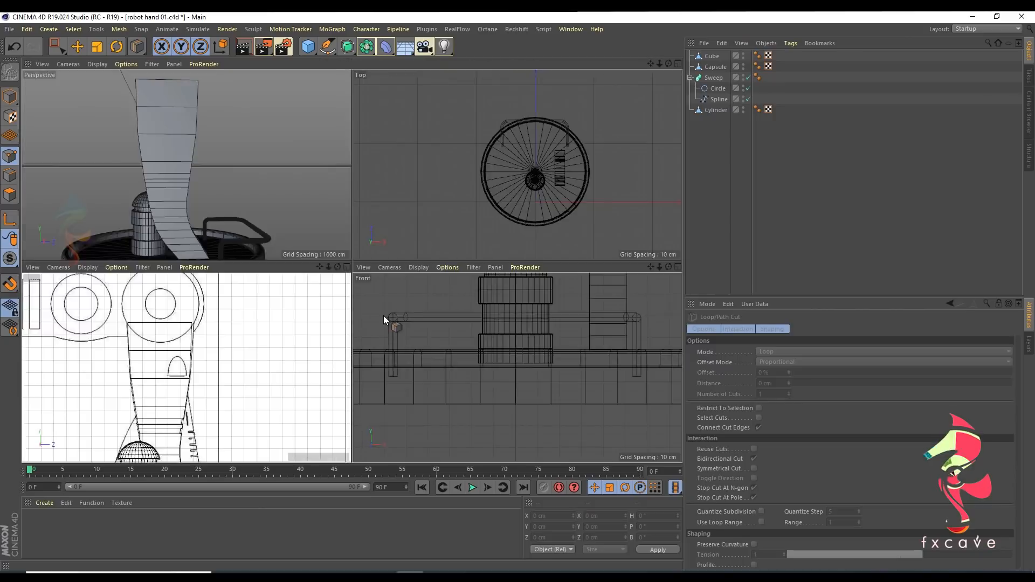
middle_click(212, 312)
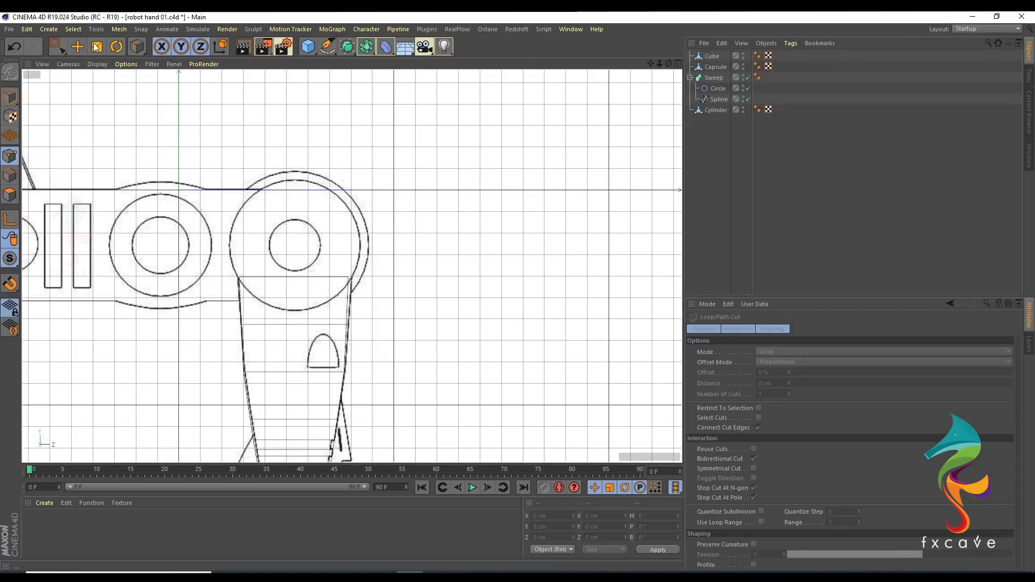
click(79, 47)
click(10, 97)
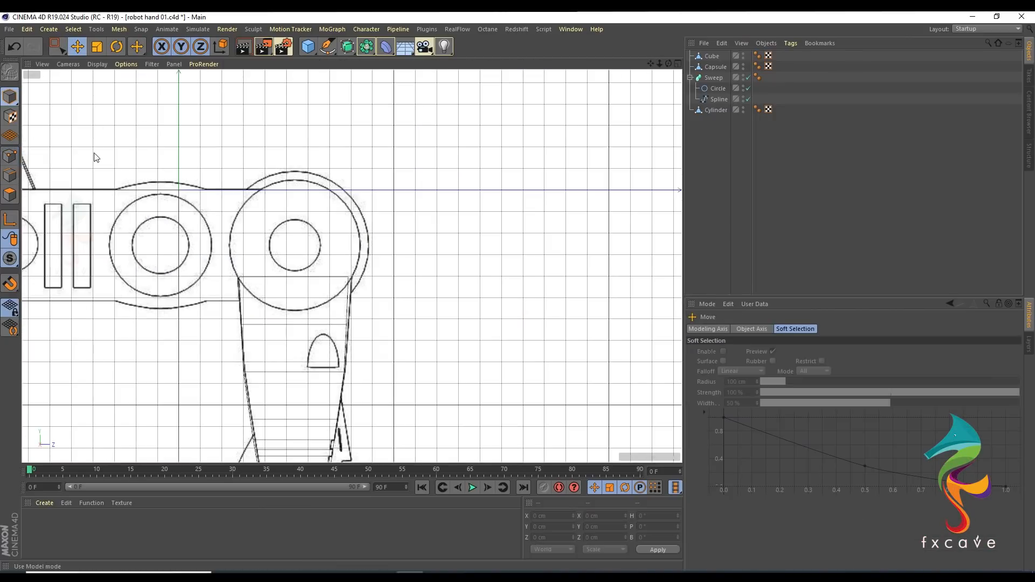
middle_click(312, 241)
middle_click(218, 338)
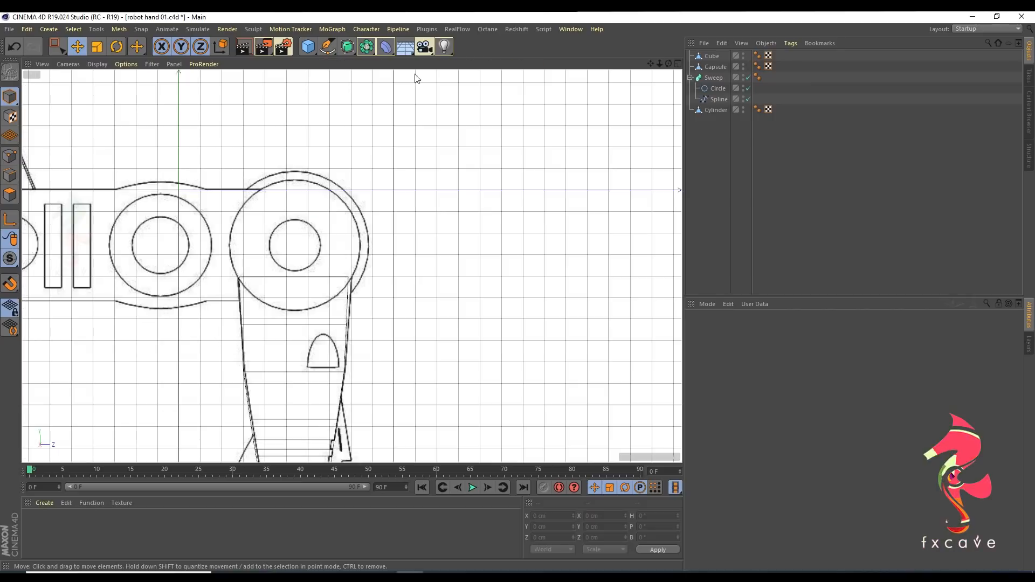
click(312, 51)
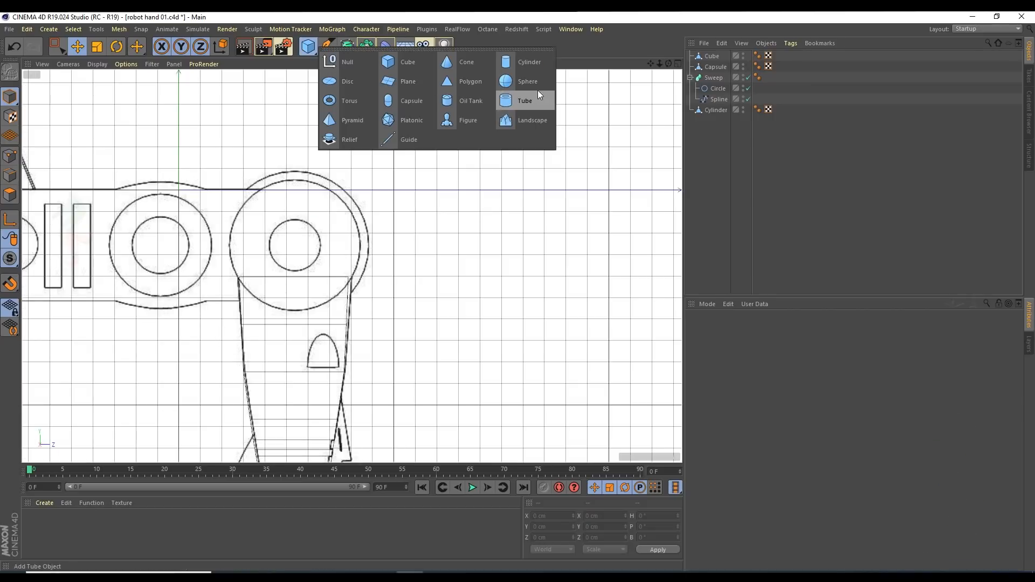
click(526, 102)
Step: Set the tube's orientation to -X and place it over the sketched joint at about Y -27.0 cm, Z 54.0 cm
click(826, 415)
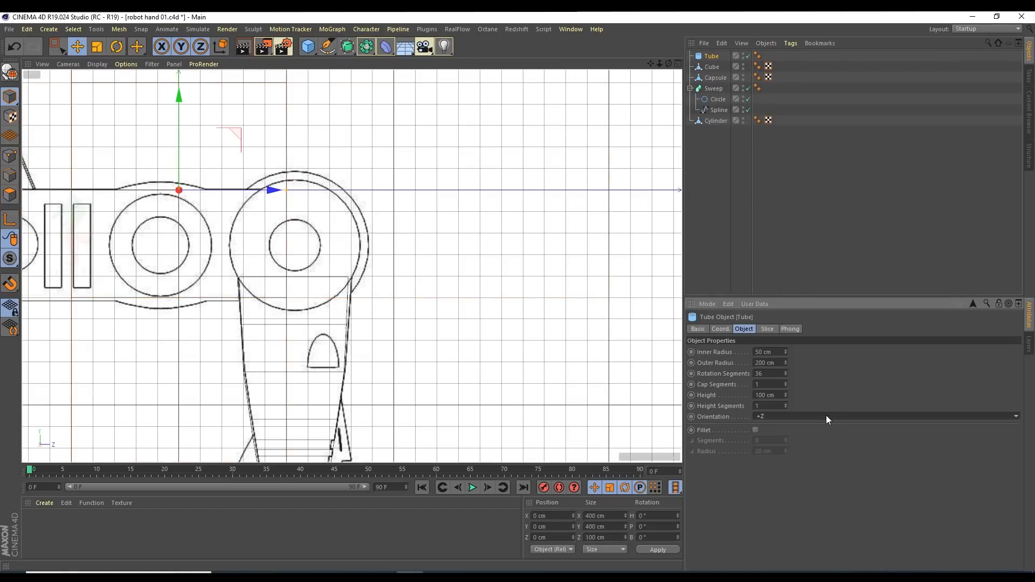
click(828, 435)
click(832, 418)
click(829, 412)
click(829, 415)
click(791, 397)
drag(373, 222, 427, 254)
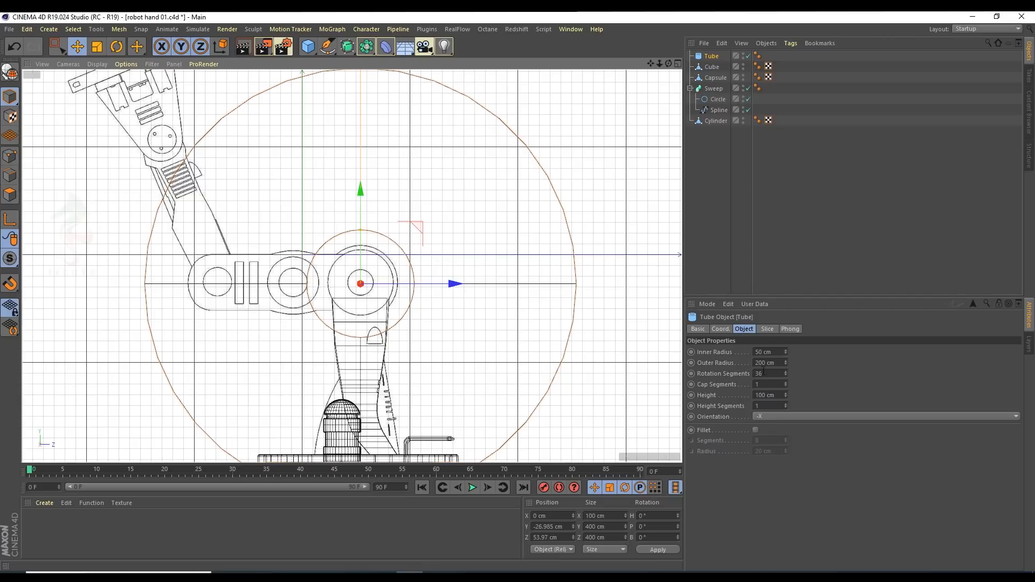
Step: Set the tube's height to 39 cm, its outer radius to 46 cm and its inner radius to 13 cm
click(785, 397)
middle_click(478, 134)
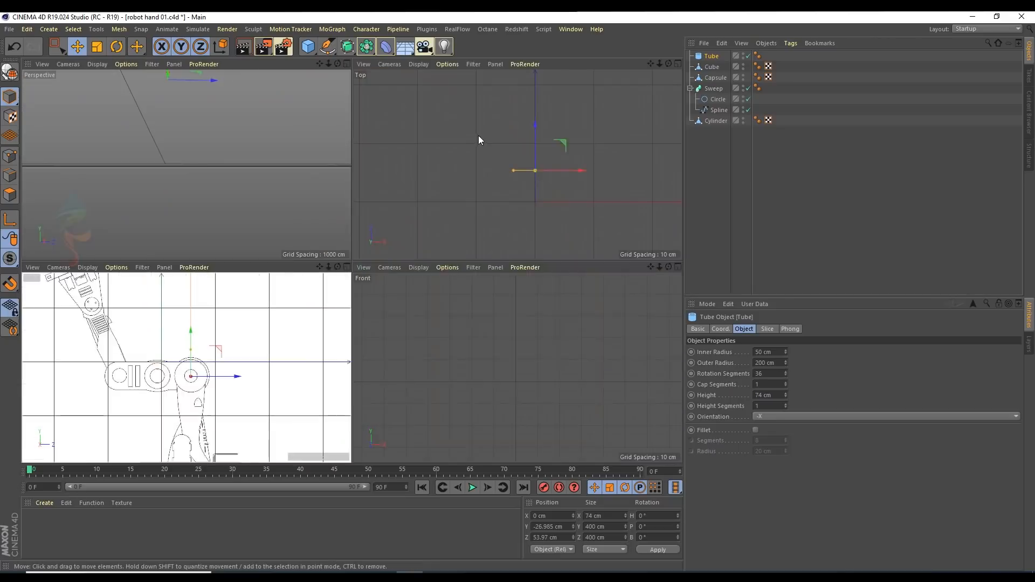
middle_click(477, 134)
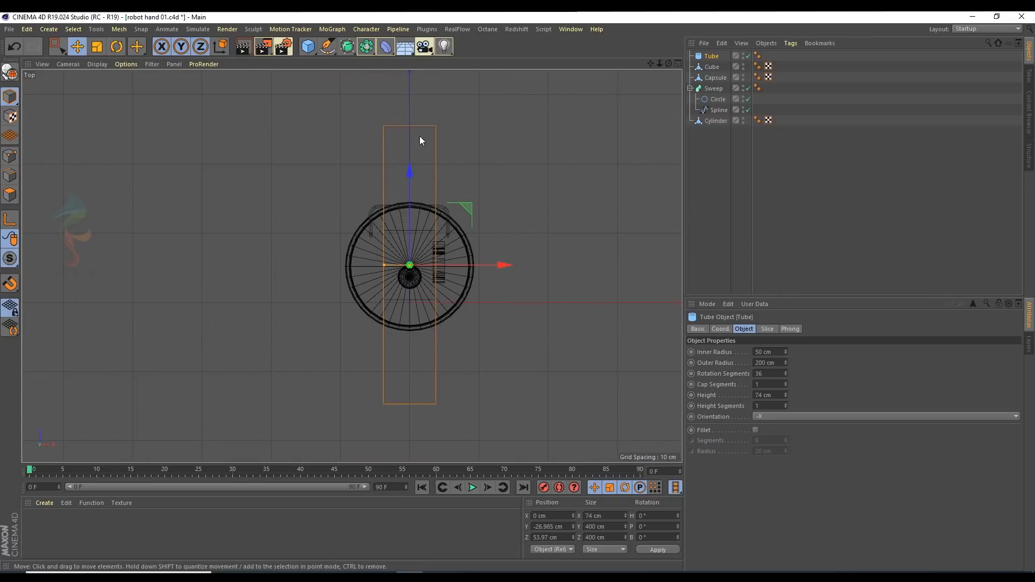
mouse_move(784, 397)
mouse_down()
mouse_move(776, 401)
mouse_move(786, 385)
mouse_up()
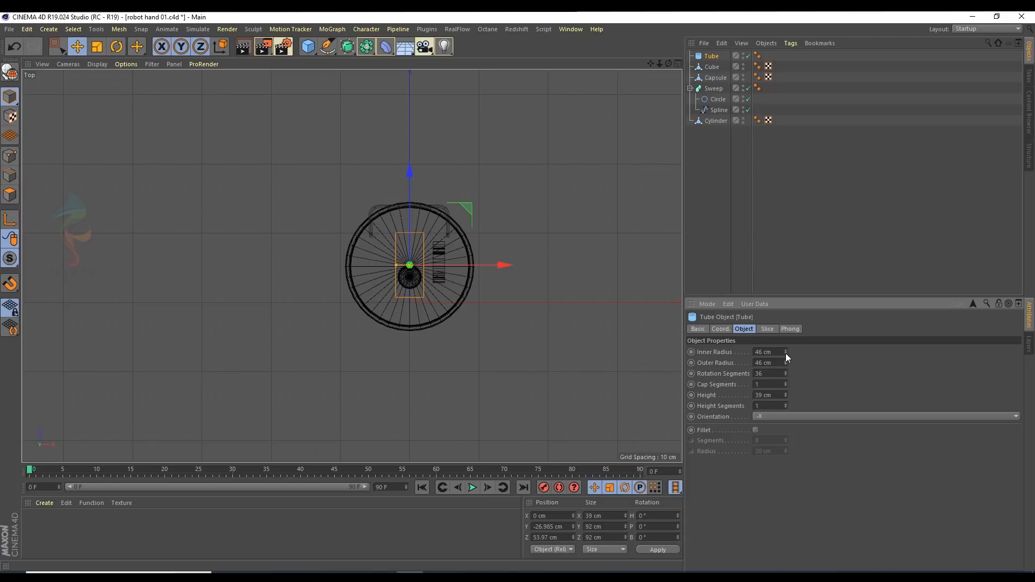
middle_click(418, 229)
middle_click(226, 402)
scroll(279, 264, up, 3)
scroll(278, 266, up, 2)
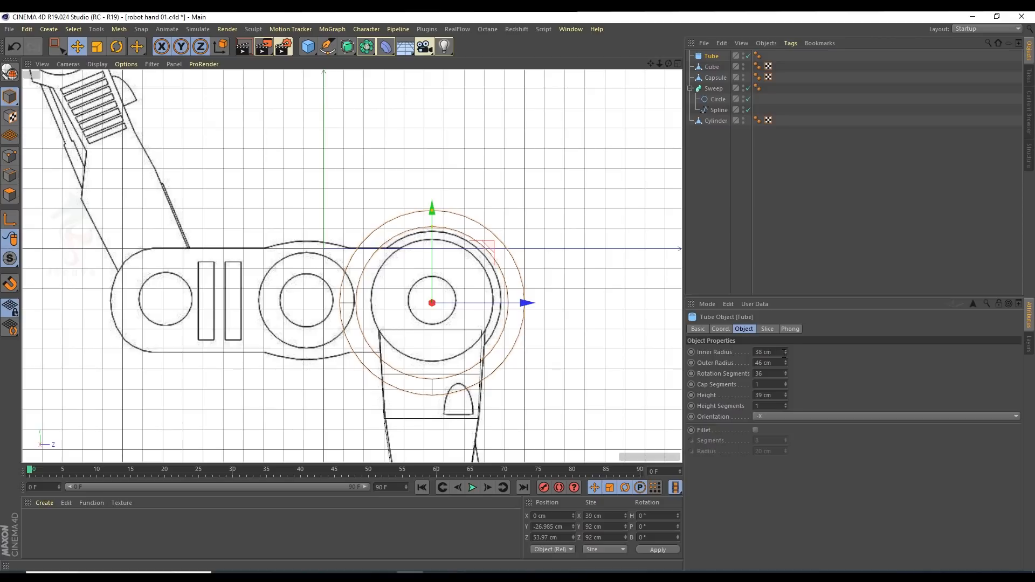
drag(785, 353, 785, 393)
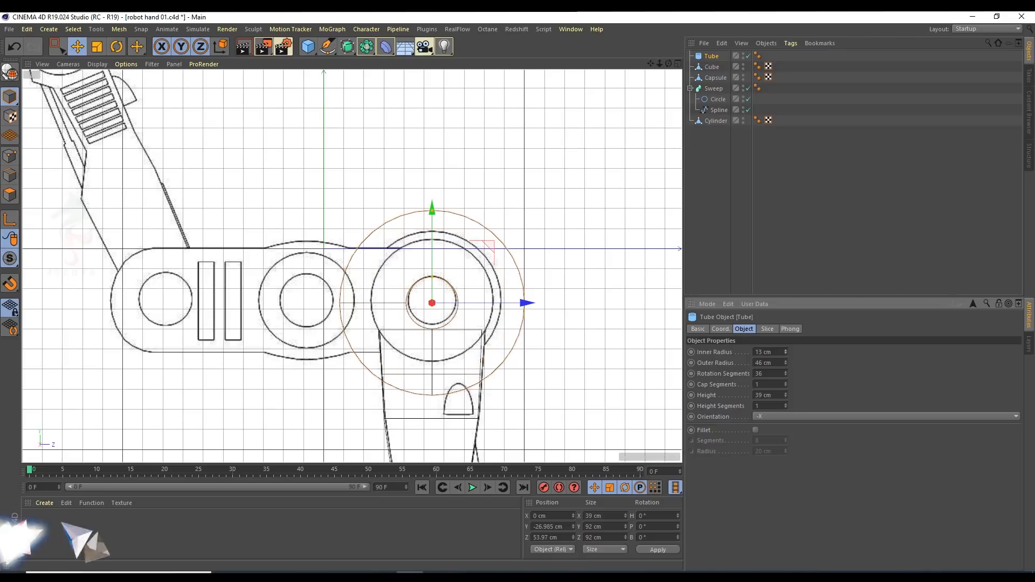
Step: Centre the tube at about Y -25.6 cm, Z 53.8 cm and set its inner radius to 12 cm and outer radius to 30 cm
scroll(480, 318, up, 4)
drag(395, 275, 396, 275)
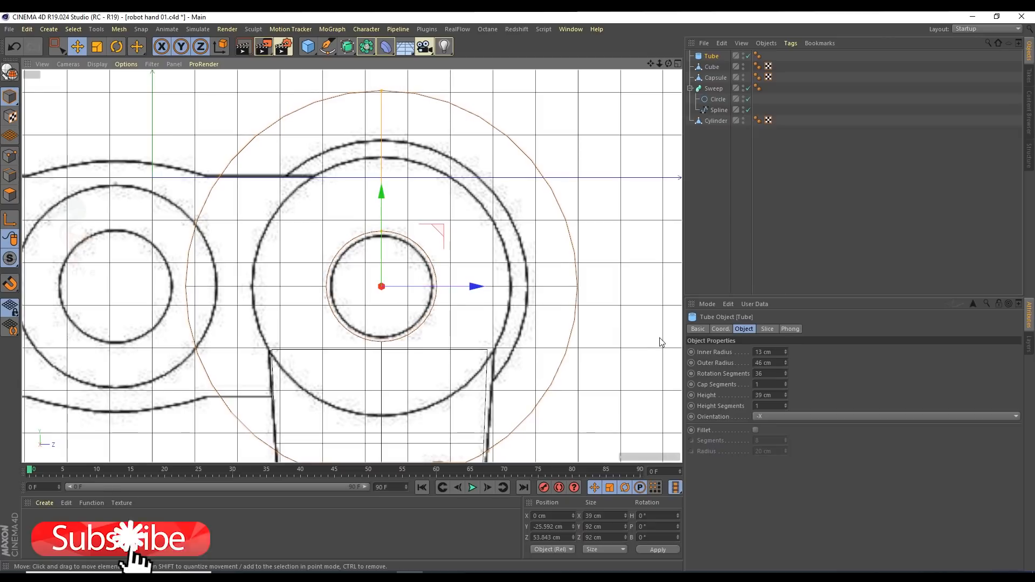
click(785, 354)
drag(785, 365, 784, 365)
click(784, 366)
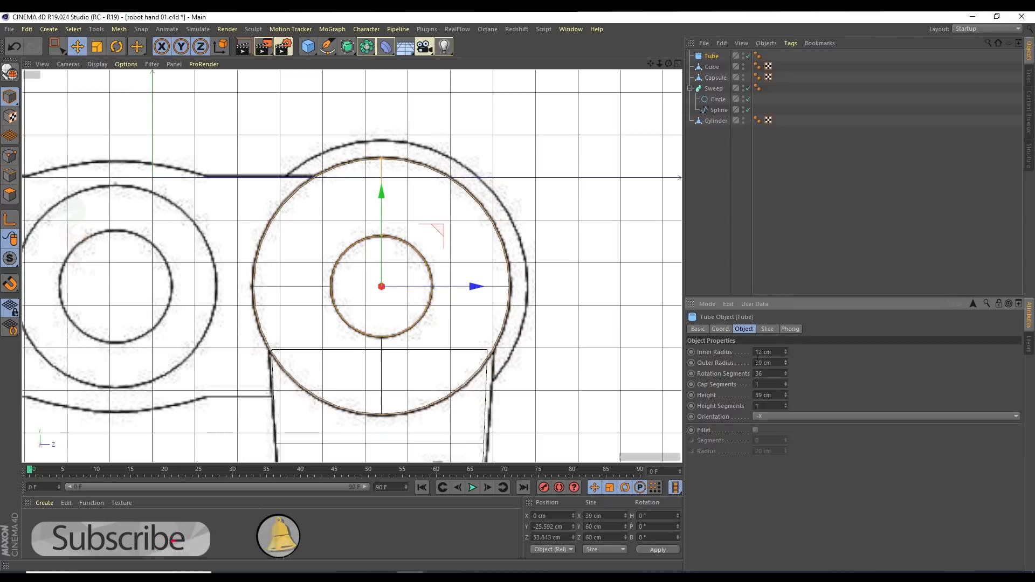
Step: Set the tube's height to 15 cm and move it along X to about 43.2 cm, in line with the arm
middle_click(339, 199)
middle_click(339, 199)
drag(339, 200, 458, 221)
drag(286, 115, 319, 119)
double_click(775, 395)
text(15)
key(Return)
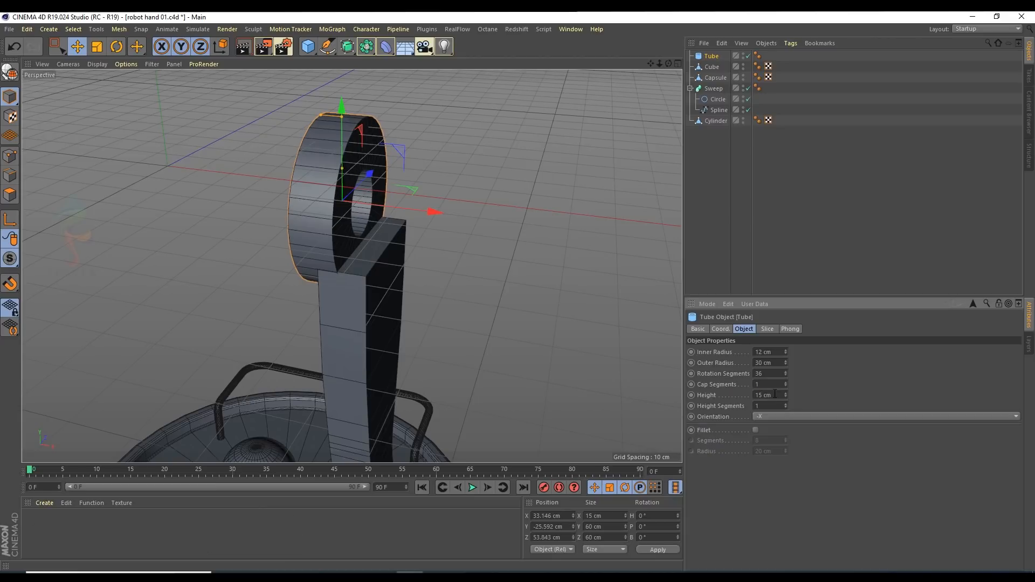
drag(431, 213, 333, 196)
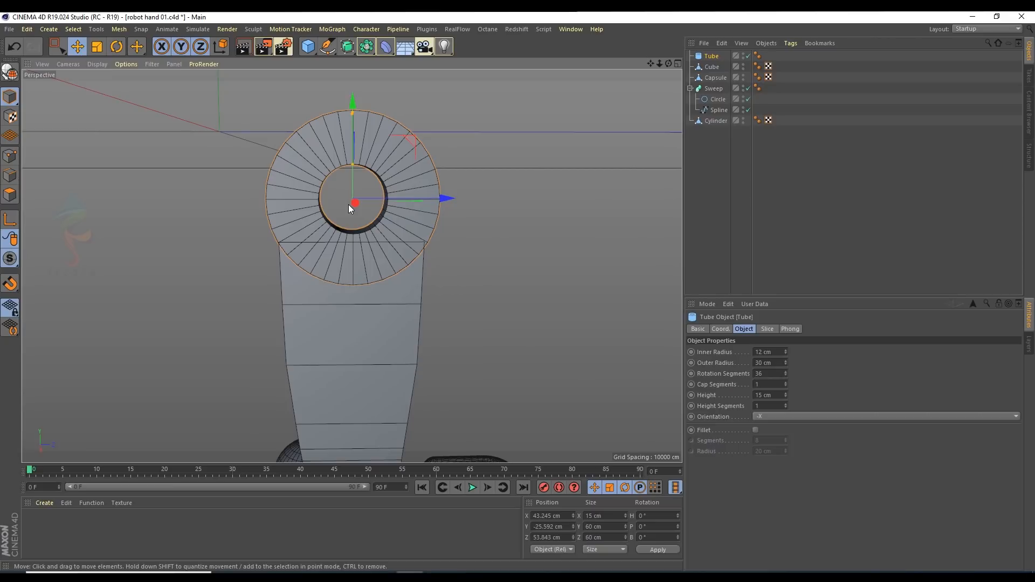
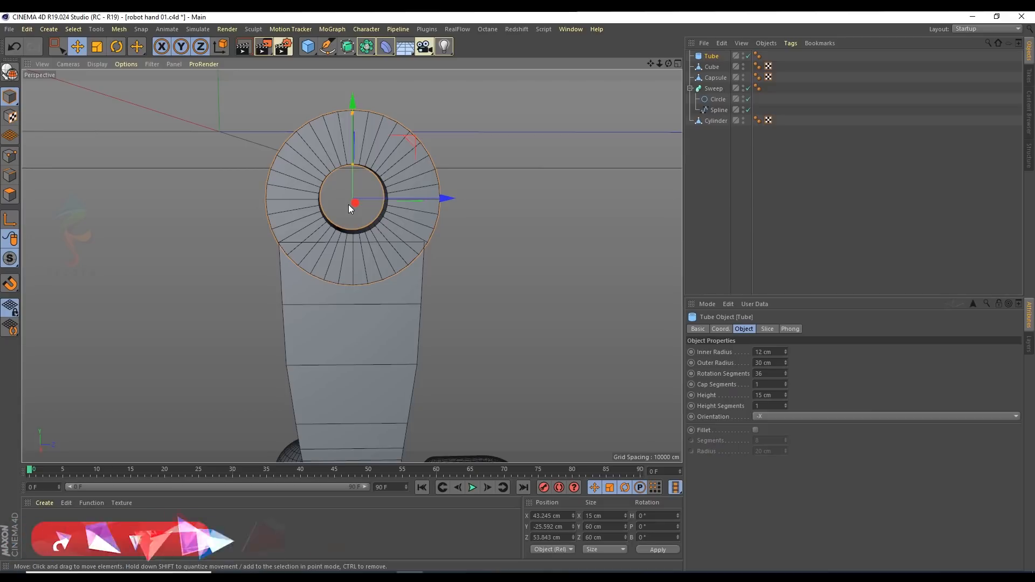
Step: Add a cylinder primitive and set its orientation to -X
middle_click(414, 195)
middle_click(213, 298)
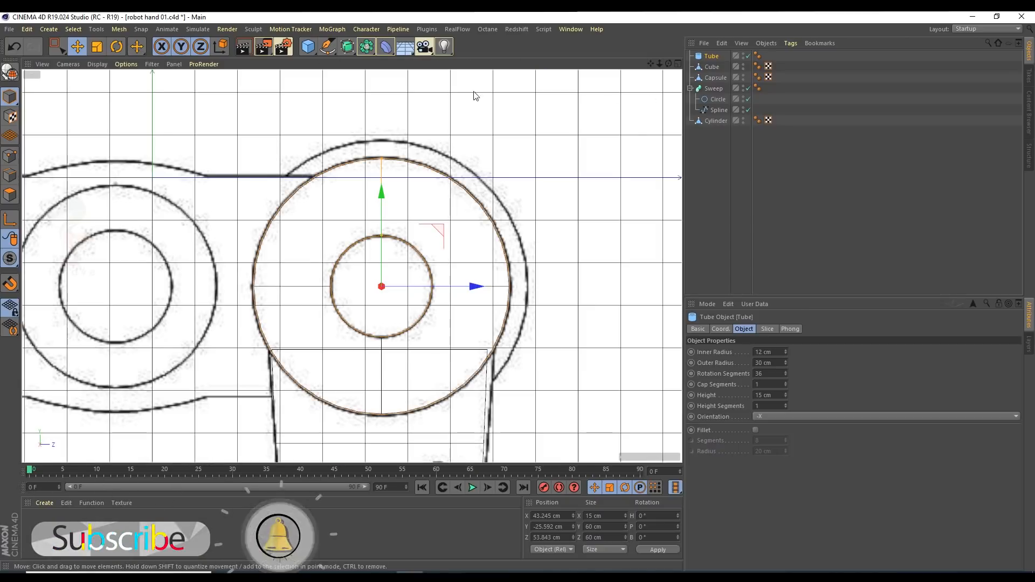
drag(308, 47, 526, 62)
scroll(763, 396, down, 2)
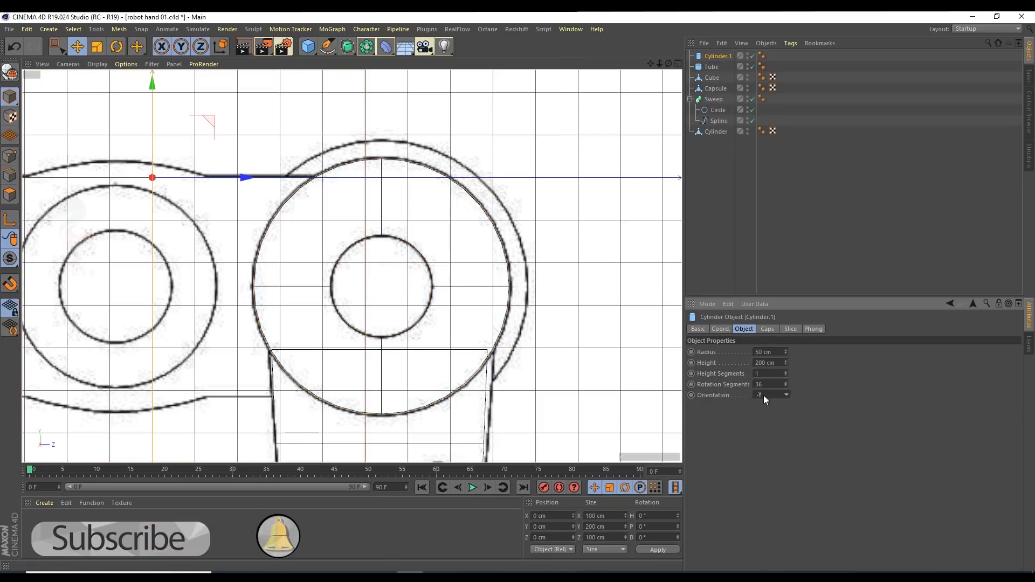
scroll(763, 396, up, 2)
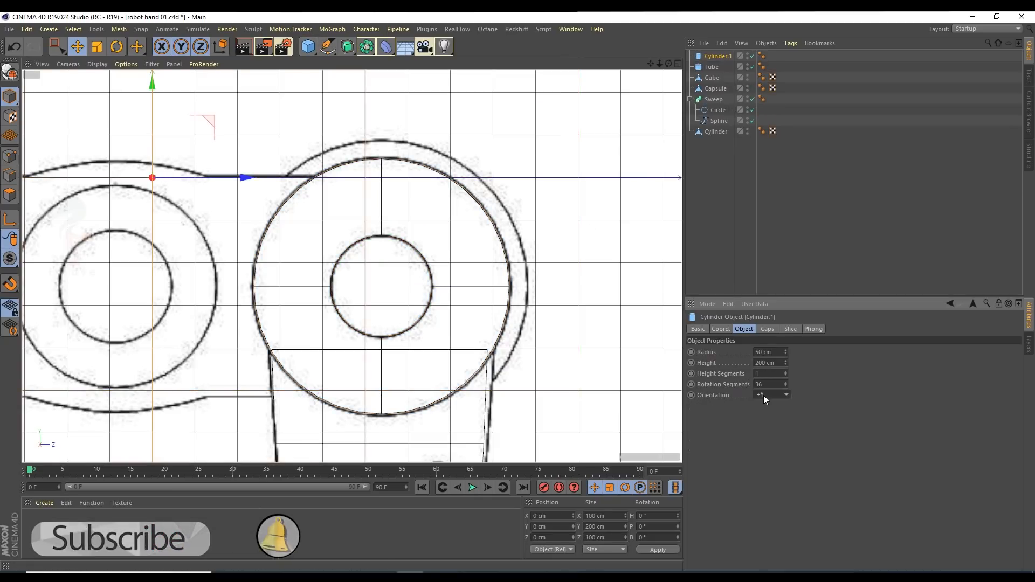
scroll(526, 247, down, 4)
scroll(527, 250, down, 1)
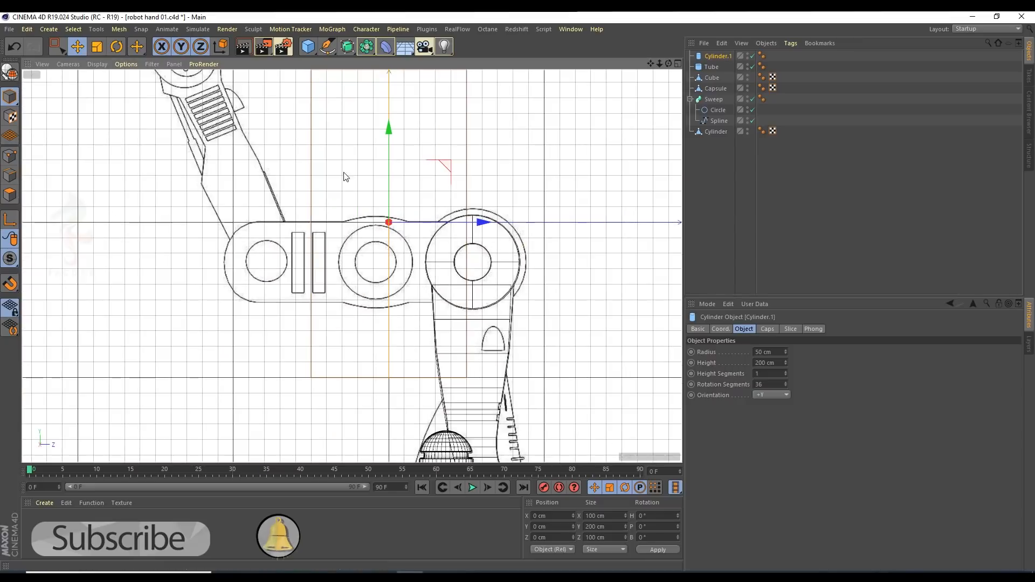
middle_click(393, 215)
middle_click(232, 158)
scroll(772, 394, down, 2)
scroll(772, 394, up, 1)
scroll(771, 393, up, 2)
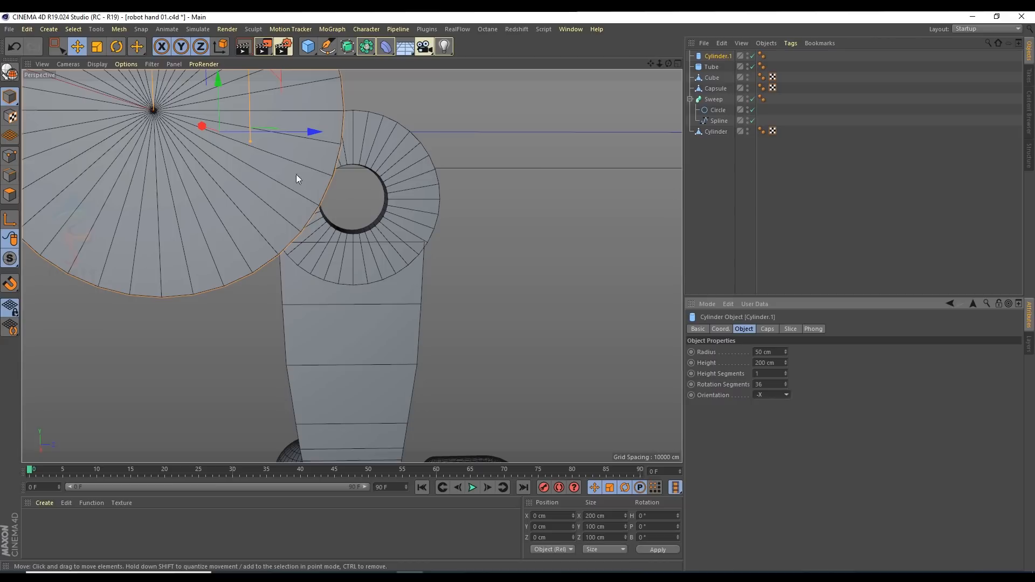
Step: Make the new cylinder a child of the tube and zero its X, Y and Z position so both share a centre
drag(284, 99, 396, 160)
drag(717, 56, 709, 65)
click(727, 330)
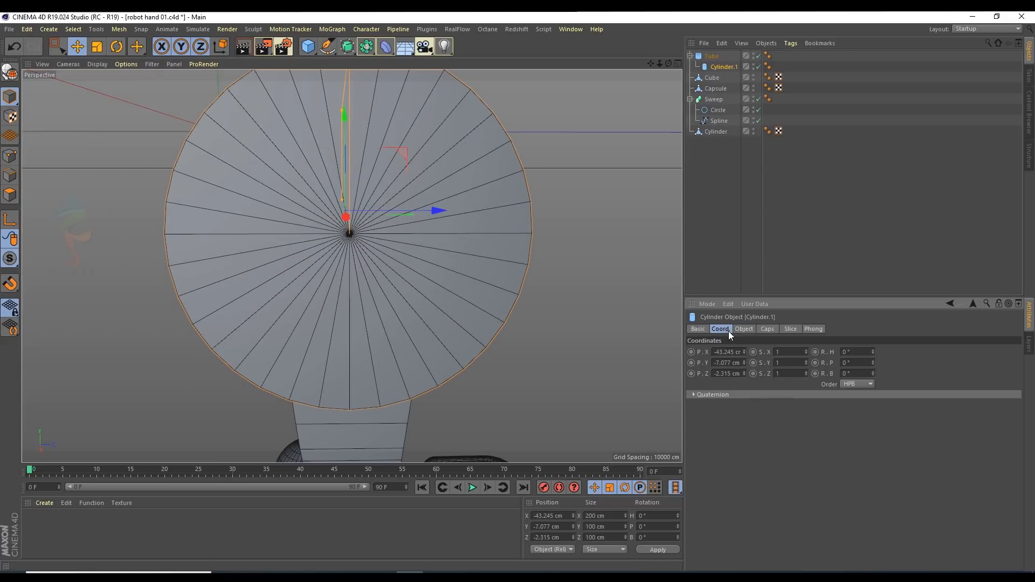
right_click(744, 351)
right_click(742, 363)
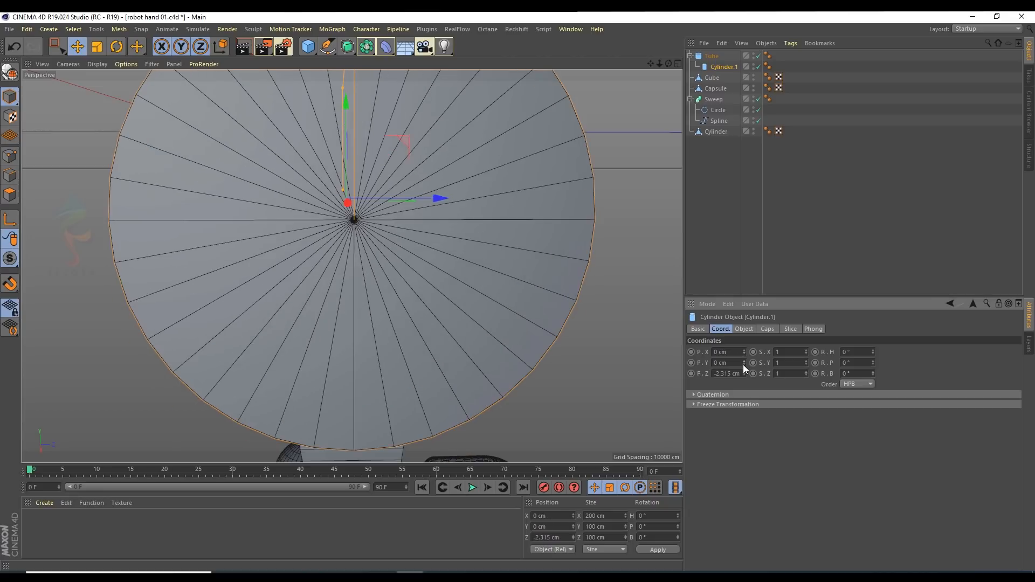
right_click(744, 374)
scroll(431, 257, down, 6)
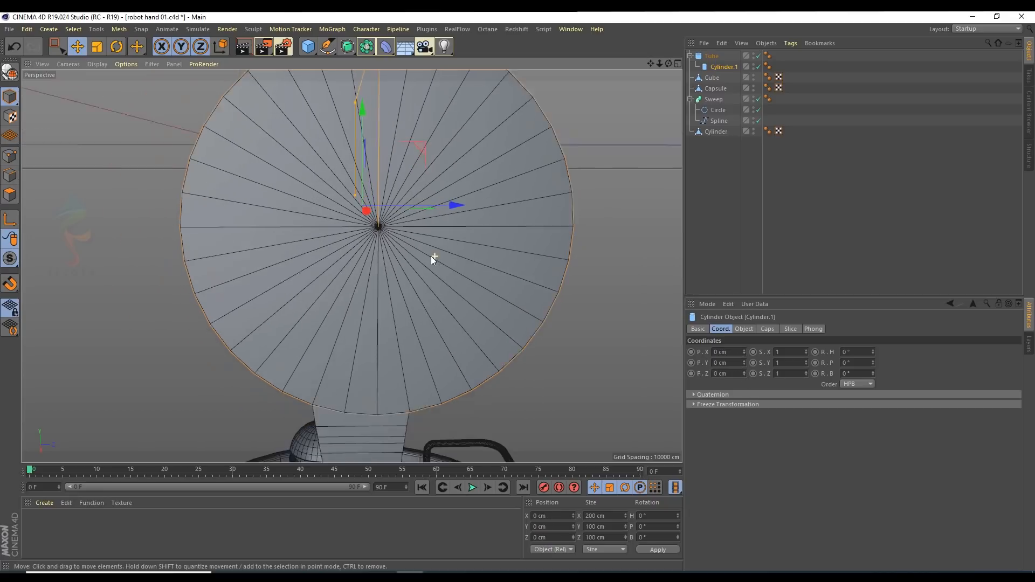
Step: Set the child cylinder's radius to 12 cm and shorten its height to about 13.9 cm to fit within the tube's width
middle_click(390, 199)
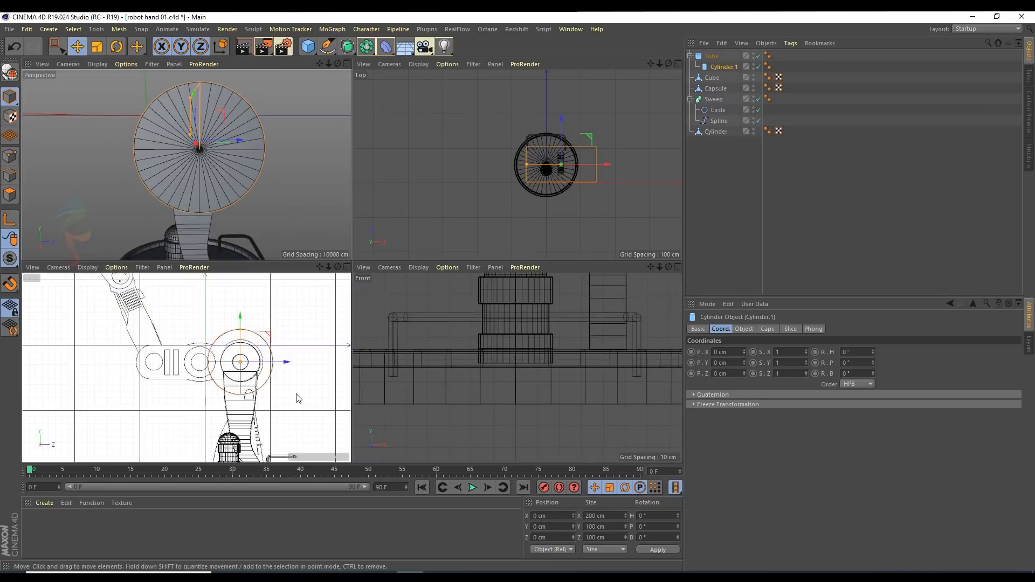
middle_click(255, 354)
scroll(529, 248, up, 3)
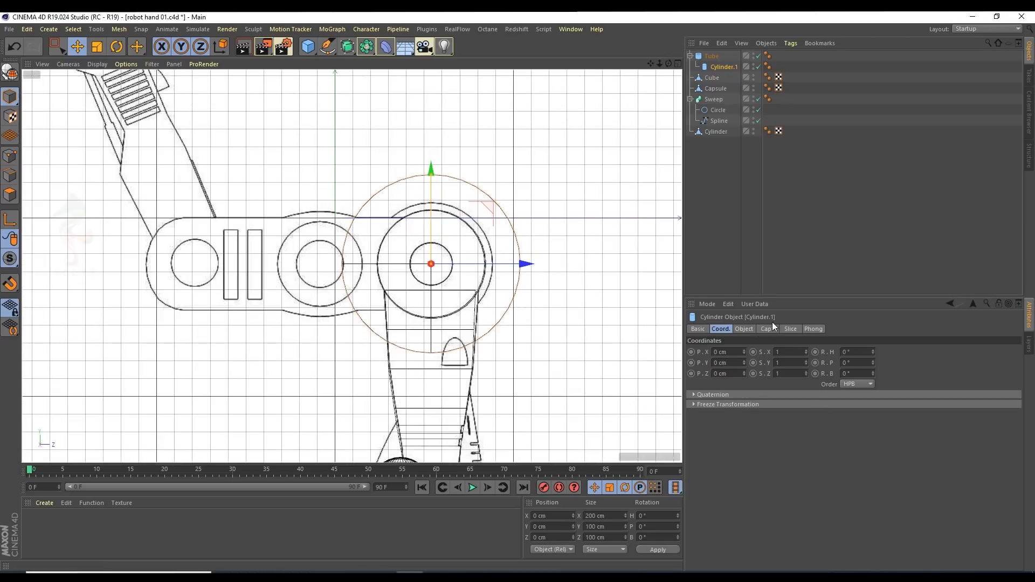
click(751, 329)
drag(785, 352, 785, 367)
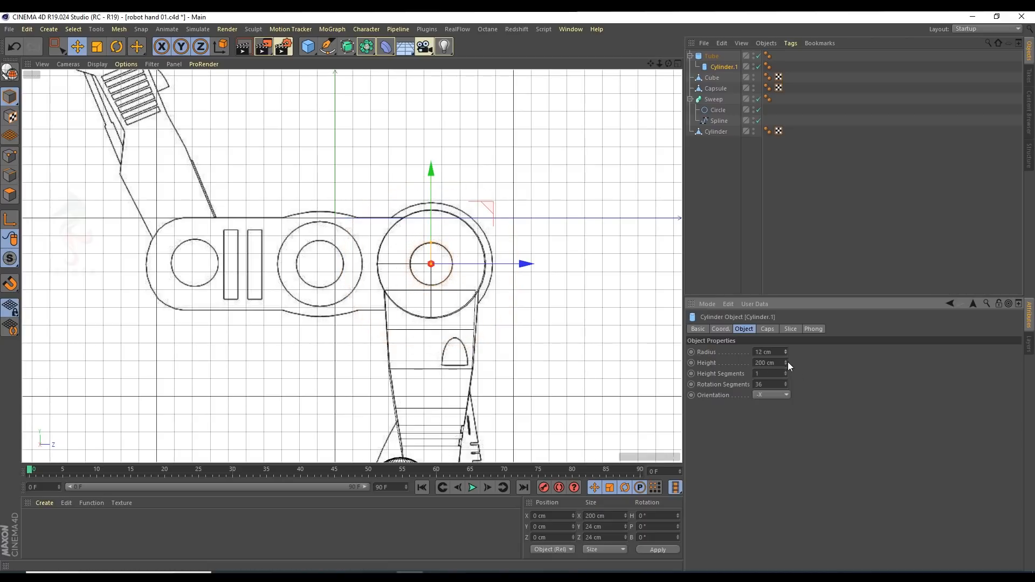
middle_click(553, 160)
middle_click(549, 161)
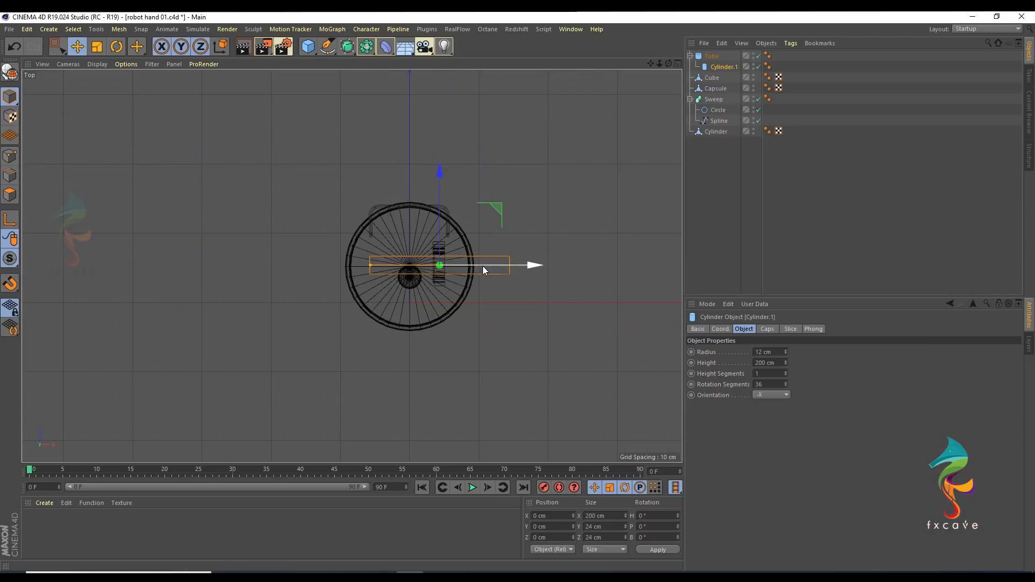
scroll(483, 266, up, 3)
drag(298, 263, 399, 258)
scroll(405, 267, up, 5)
Step: Set the child cylinder's radius to 11 cm to leave a gap inside the tube's hole
middle_click(268, 141)
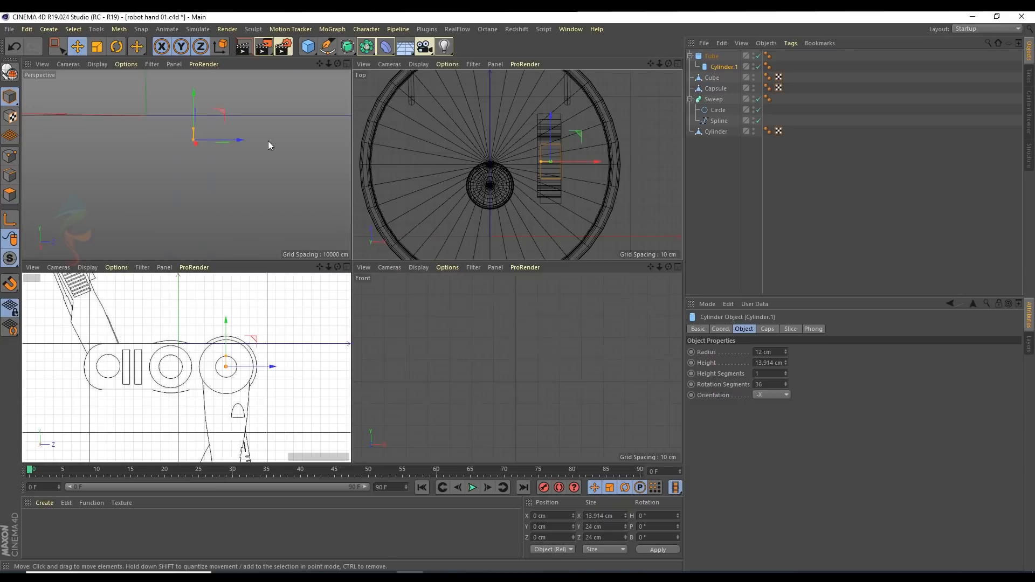
middle_click(268, 141)
alt+drag(389, 171, 416, 183)
alt+right_drag(346, 227, 394, 202)
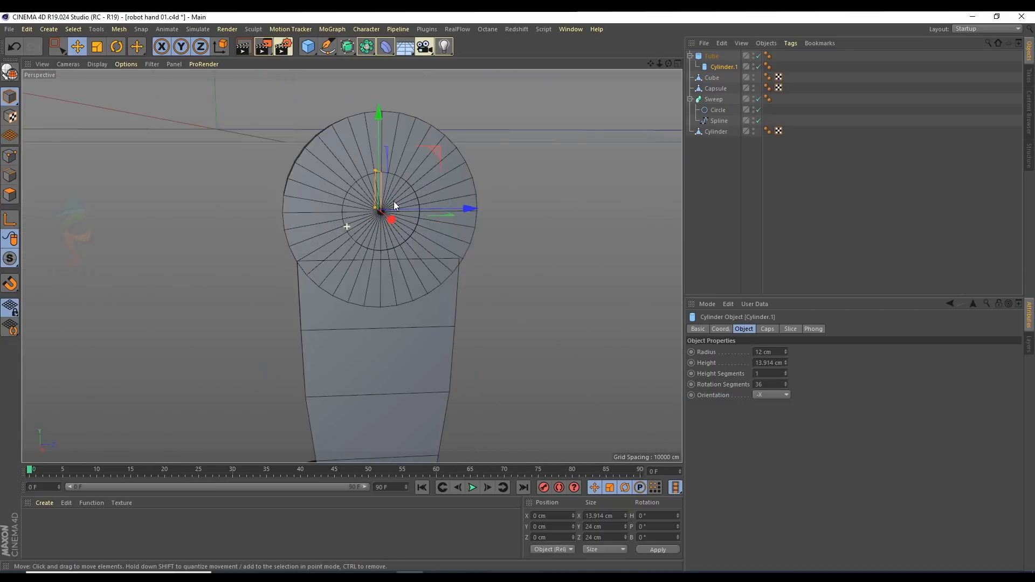
scroll(394, 205, up, 3)
click(784, 353)
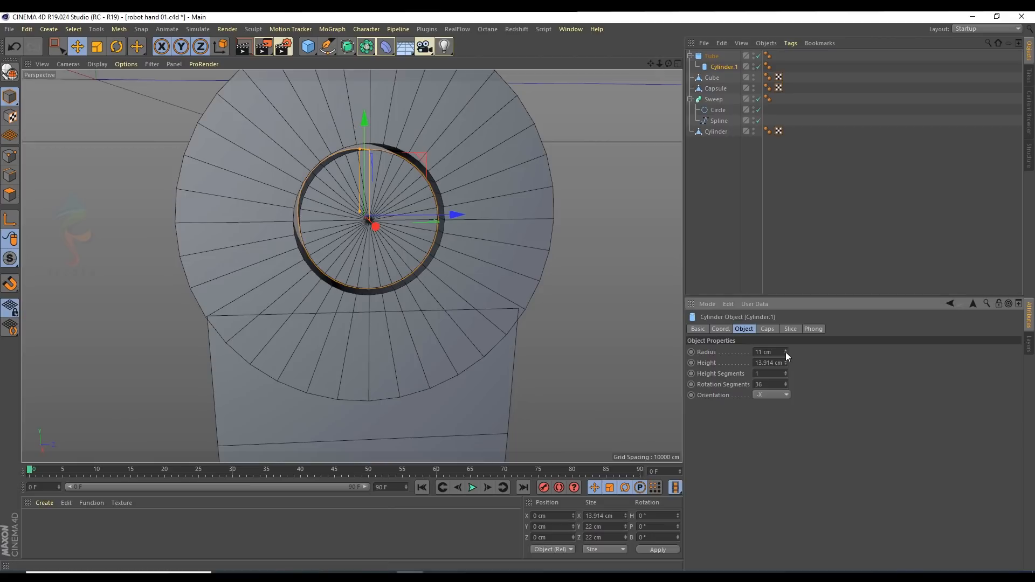
Step: Set the tube's height to 17 cm and move it along X to about 42.1 cm, centred on the arm
alt+drag(396, 223, 212, 230)
click(516, 110)
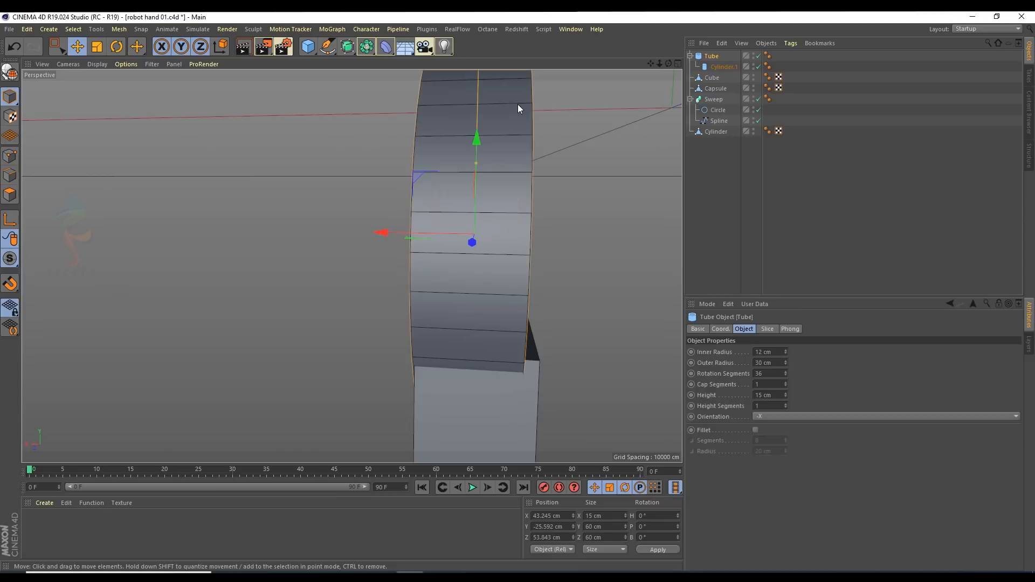
click(785, 361)
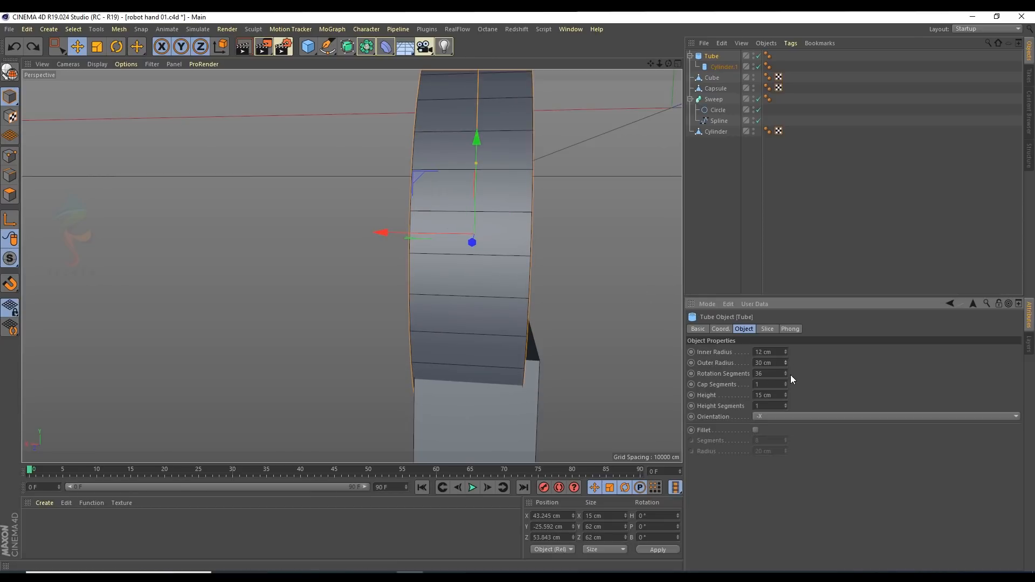
click(785, 393)
click(786, 394)
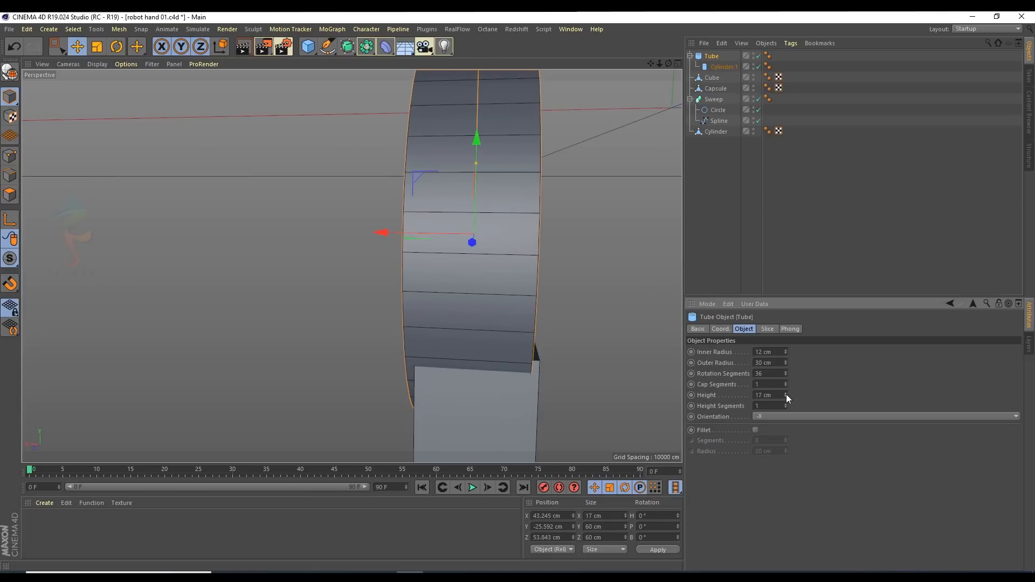
middle_click(352, 225)
middle_click(588, 136)
scroll(421, 263, up, 5)
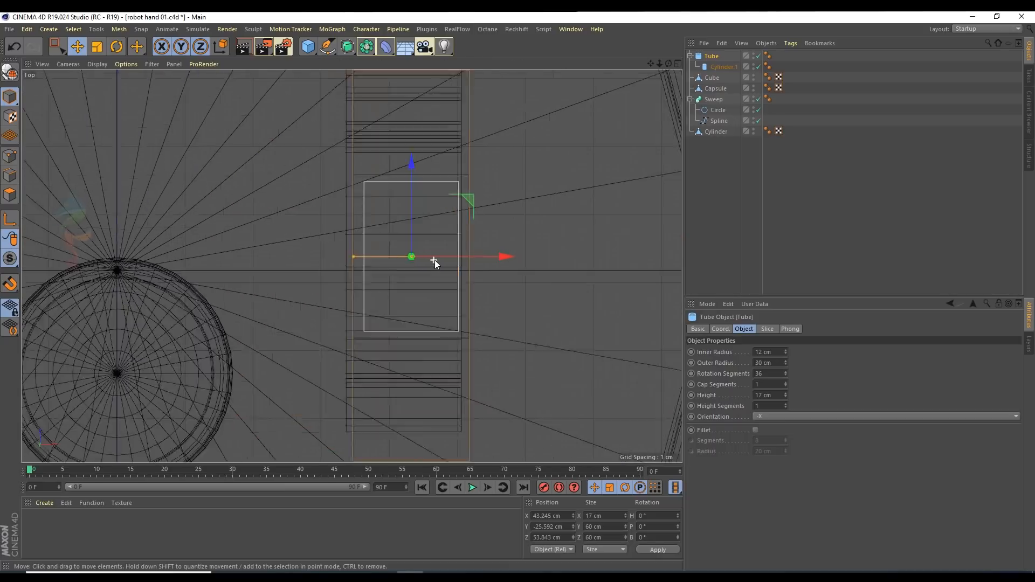
drag(488, 259, 479, 255)
Step: Set the child cylinder's radius to 11.9 cm and adjust its height to sit flush with the tube's face
key(F1)
alt+drag(298, 252, 377, 245)
click(335, 236)
click(712, 57)
click(723, 67)
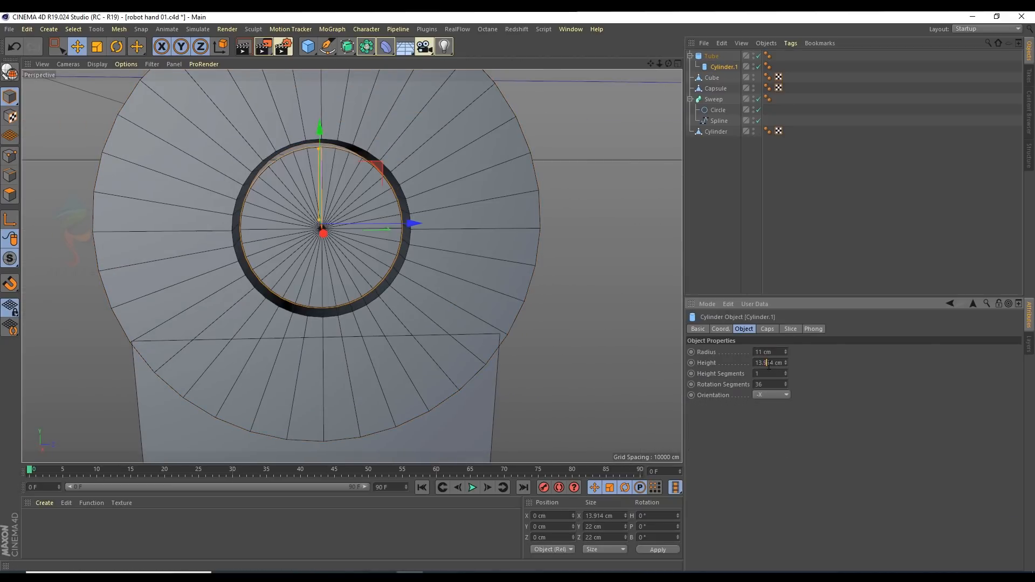
text(.9)
key(Return)
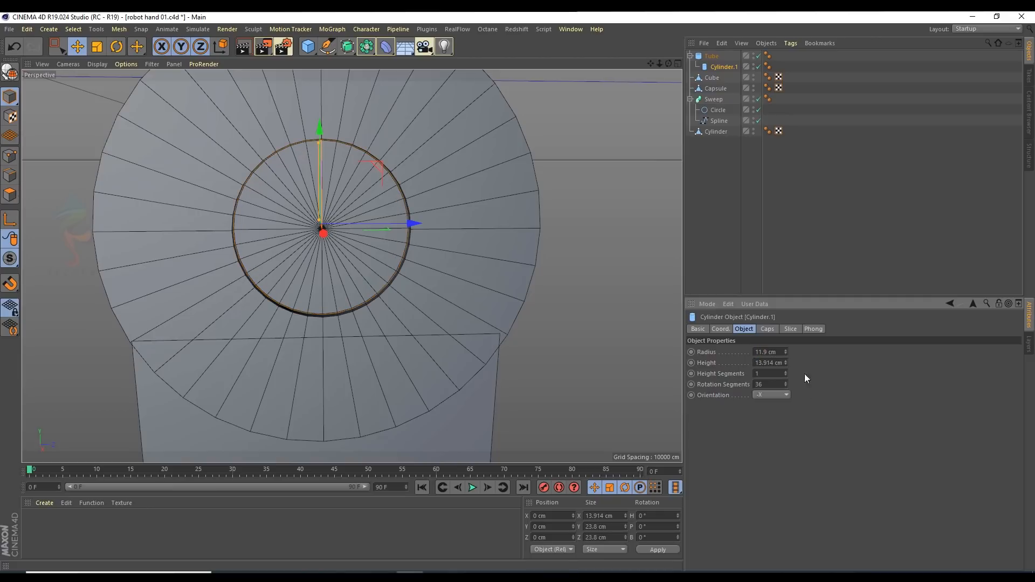
click(712, 55)
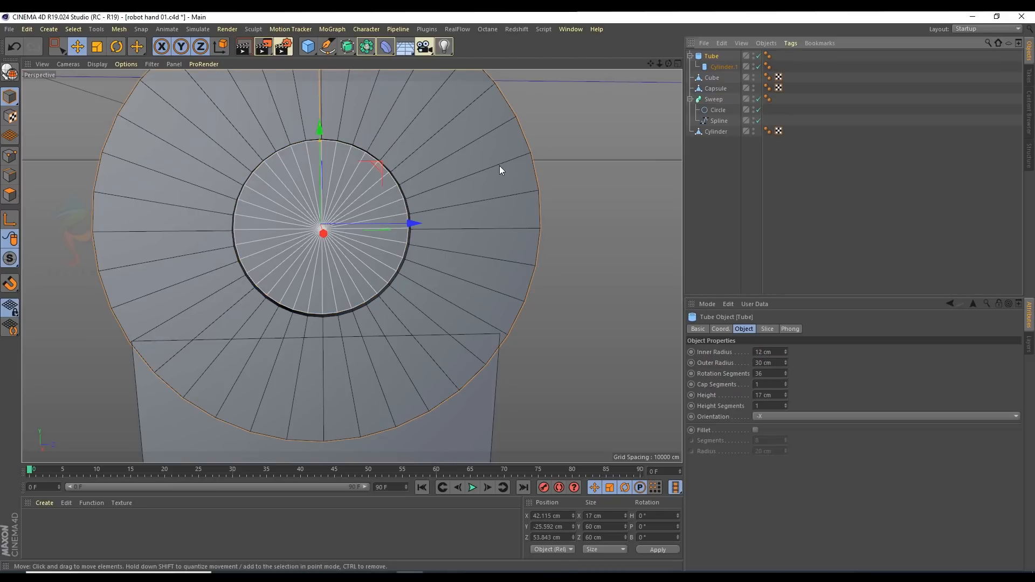
click(722, 66)
double_click(766, 363)
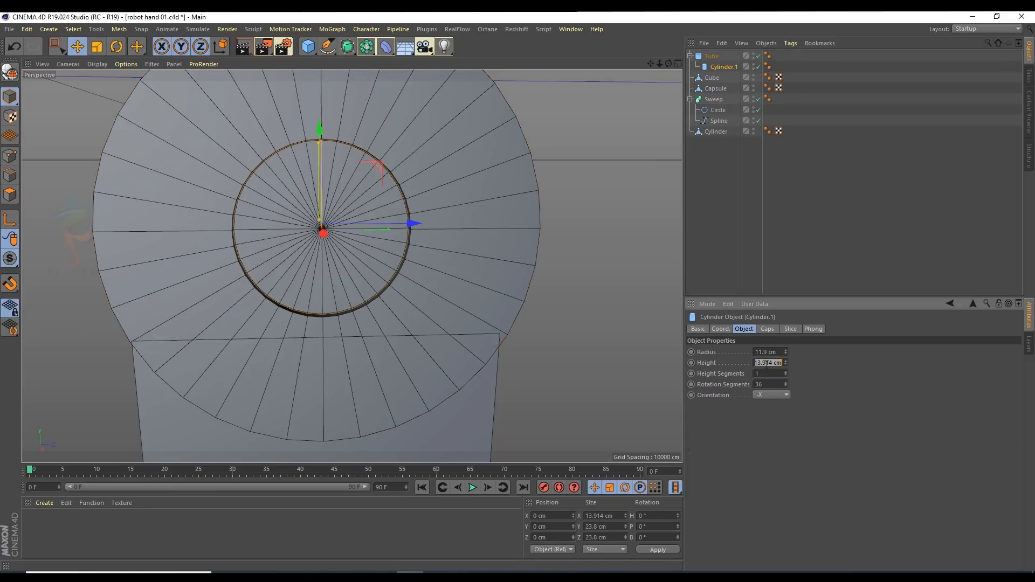
key(Return)
Step: Make the tube editable and optimize its points
alt+drag(437, 143, 510, 208)
click(435, 215)
key(c)
click(9, 194)
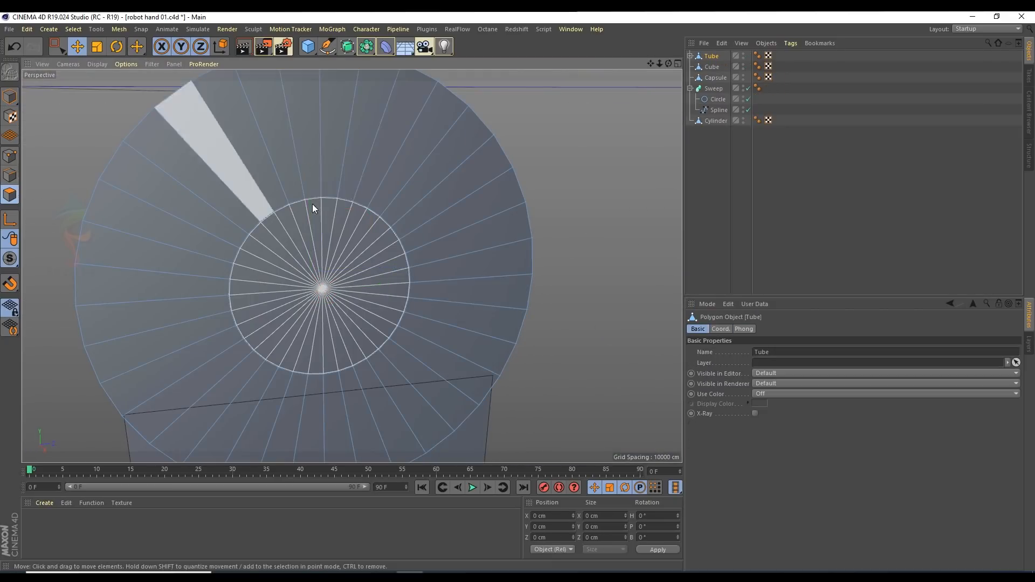
alt+drag(365, 176, 328, 136)
key(v)
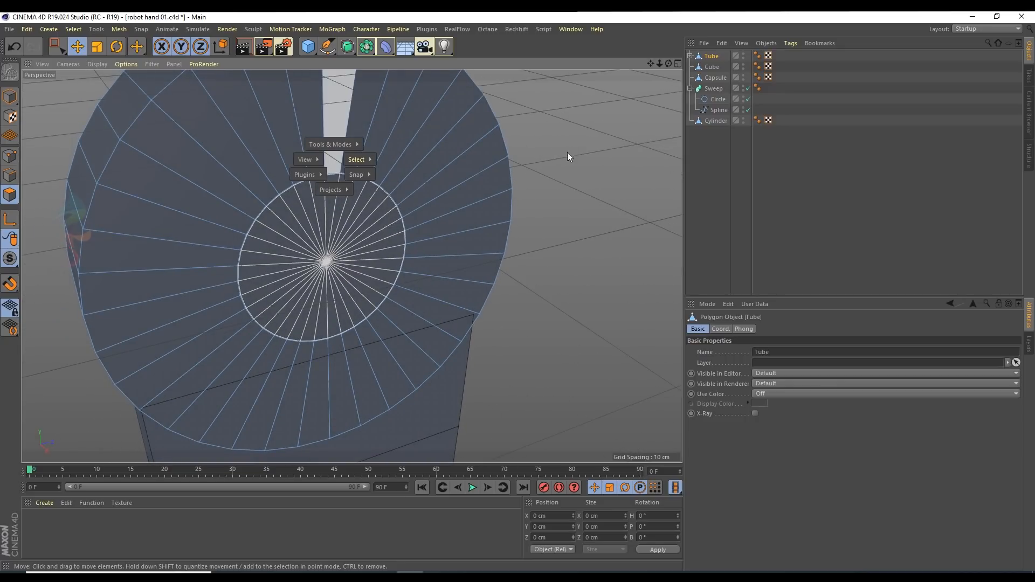
click(13, 155)
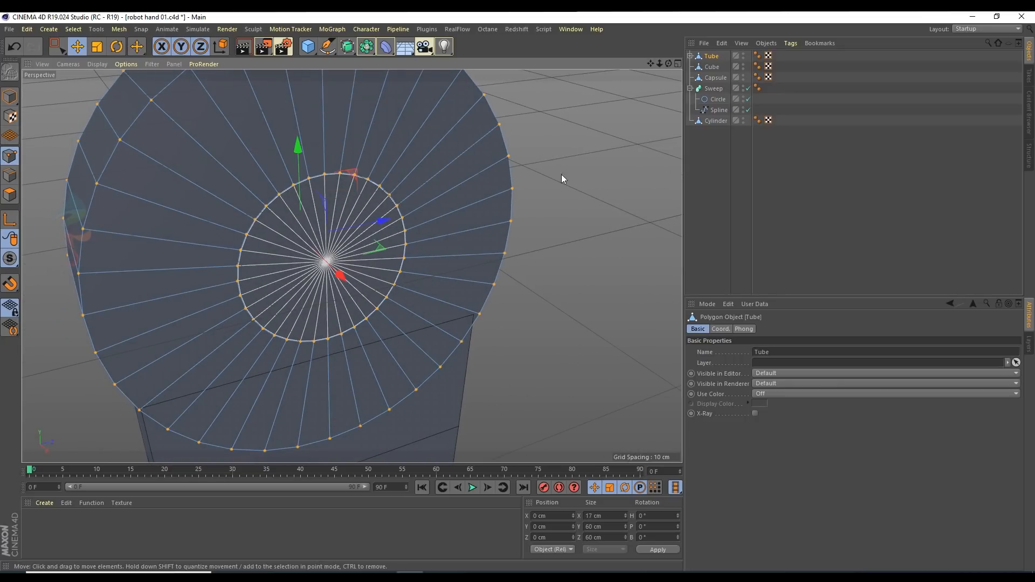
right_click(589, 139)
click(609, 428)
Step: Loop-select the ring of cap polygons on both flat sides of the tube
click(10, 194)
click(384, 141)
key(v)
mouse_move(407, 137)
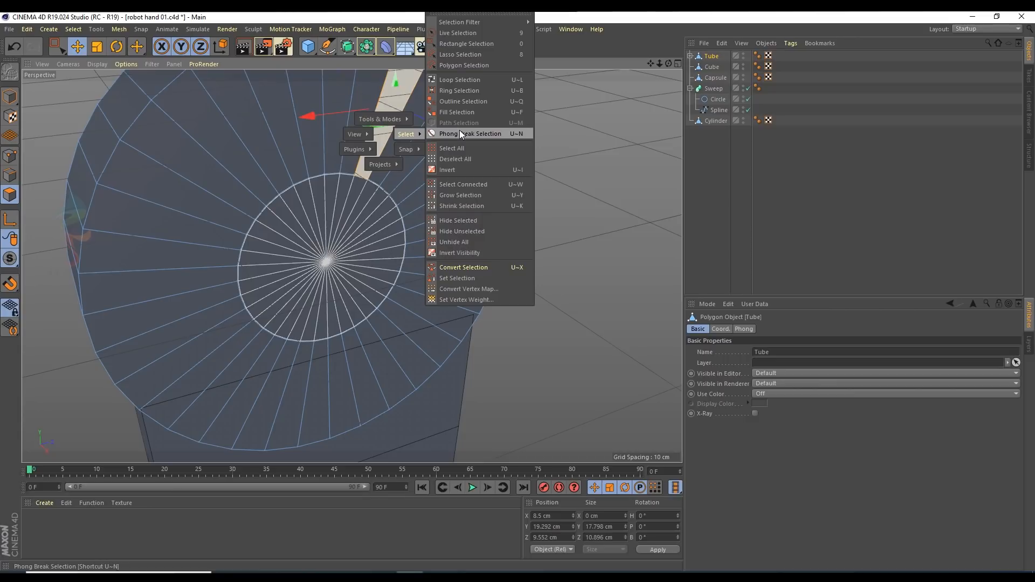
click(457, 81)
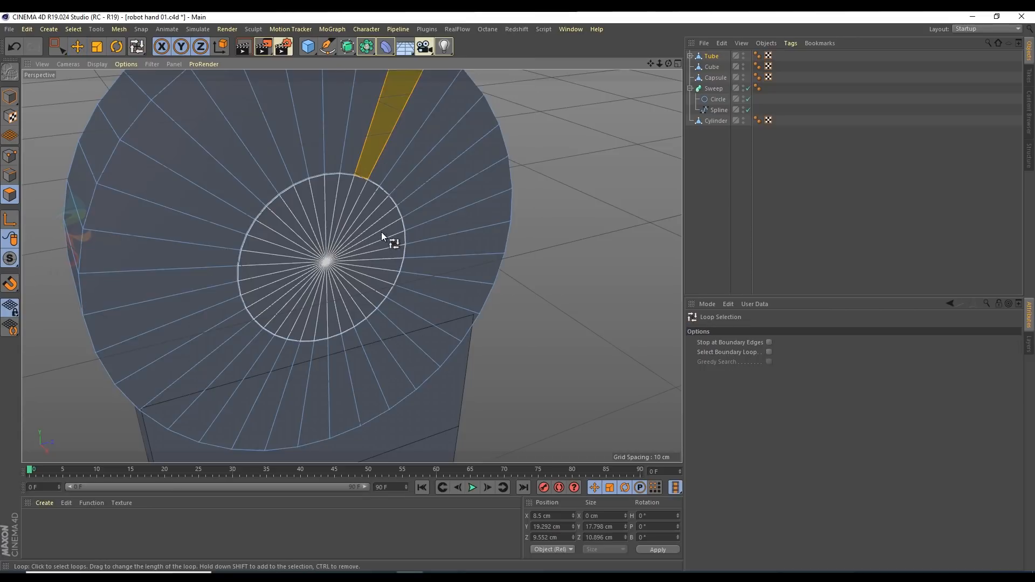
scroll(380, 231, up, 5)
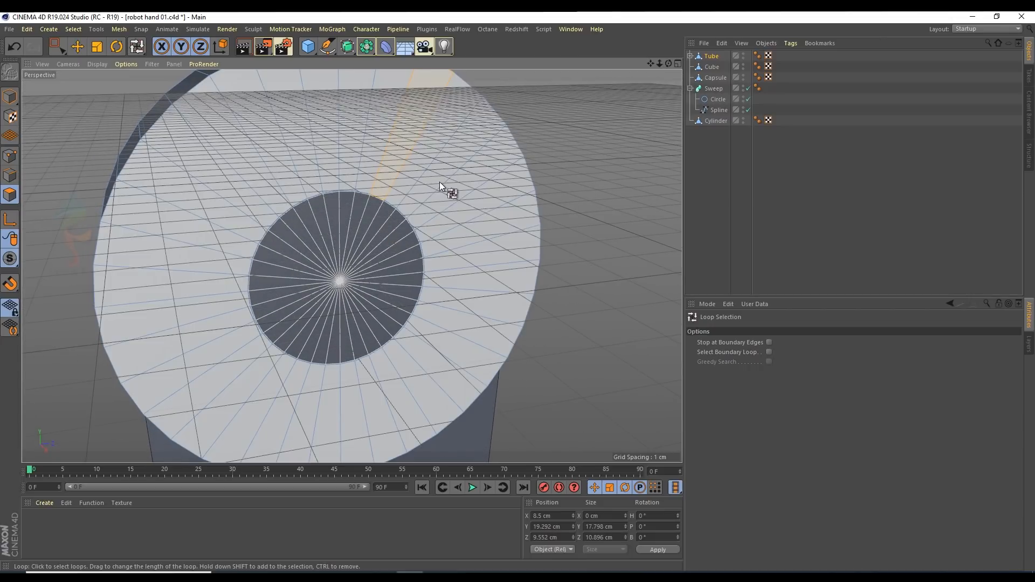
click(440, 191)
alt+drag(457, 194, 571, 200)
alt+right_drag(414, 208, 373, 202)
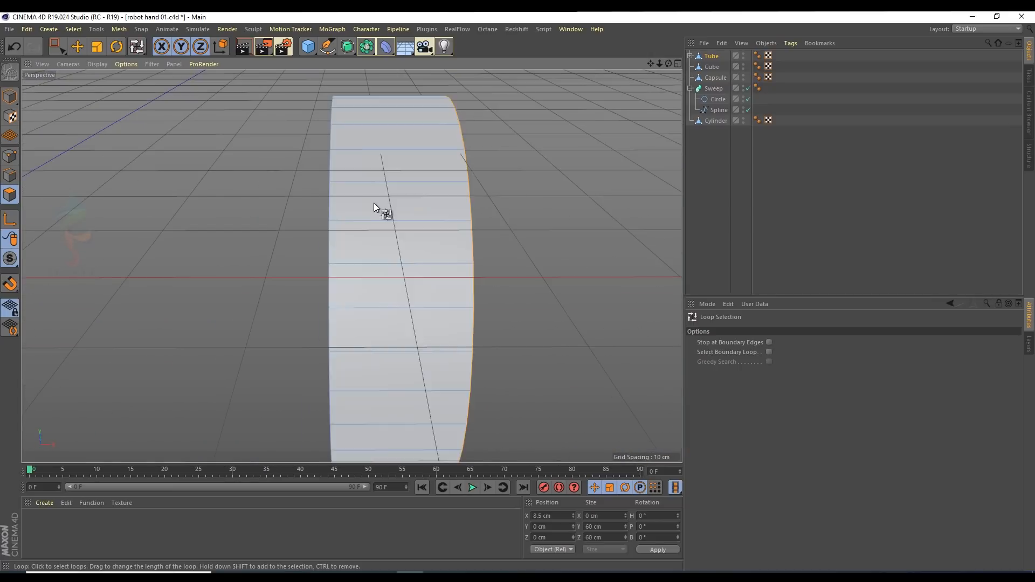
alt+drag(364, 212, 311, 234)
click(290, 235)
alt+drag(470, 225, 492, 239)
Step: Inset the selected cap rings with Extrude Inner at an offset of about 3.15 cm
right_click(575, 187)
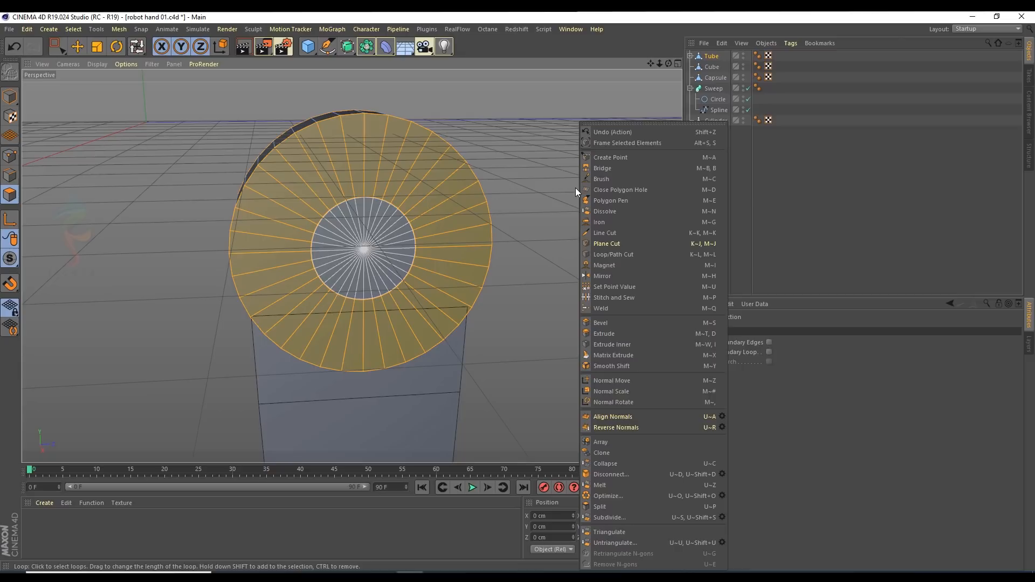
click(609, 344)
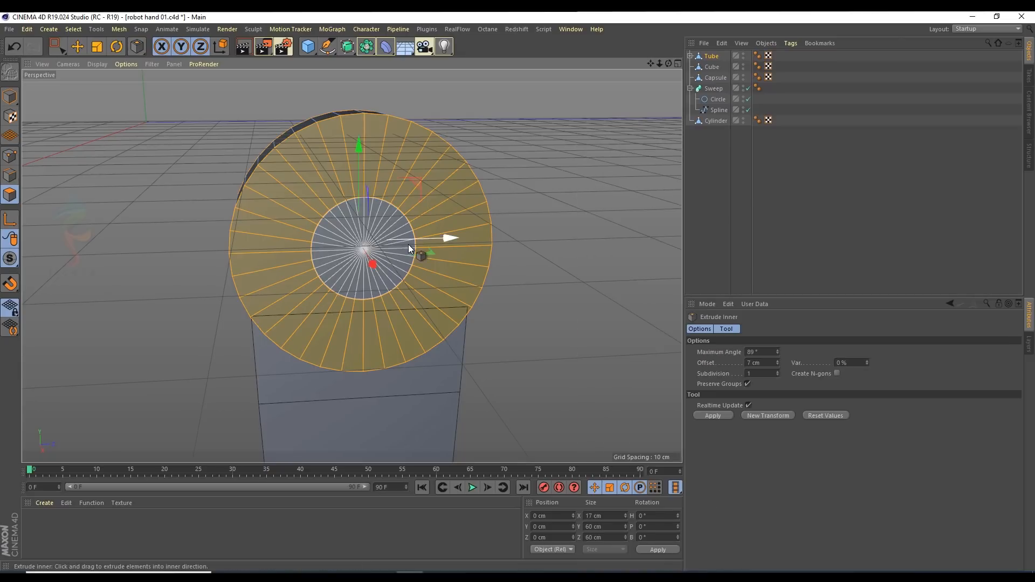
scroll(408, 244, up, 3)
drag(409, 244, 488, 245)
alt+drag(577, 234, 519, 263)
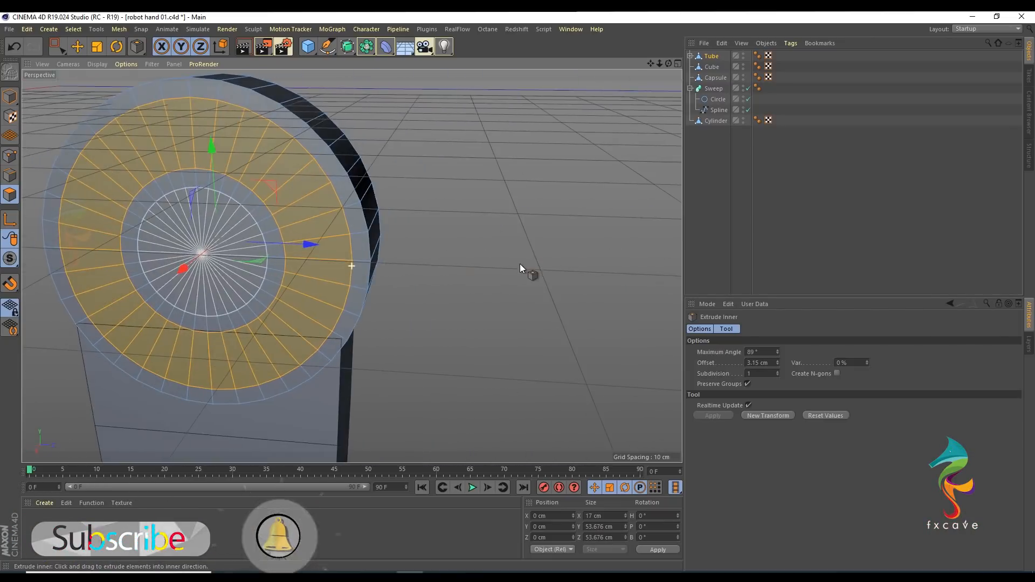
Step: Extrude the inset rings inward with an offset of about -1.6 cm to recess both tube faces
alt+middle_drag(339, 243, 480, 234)
mouse_move(481, 234)
alt+mouse_down()
mouse_move(512, 236)
mouse_move(461, 231)
mouse_move(474, 221)
alt+mouse_up()
right_click(554, 173)
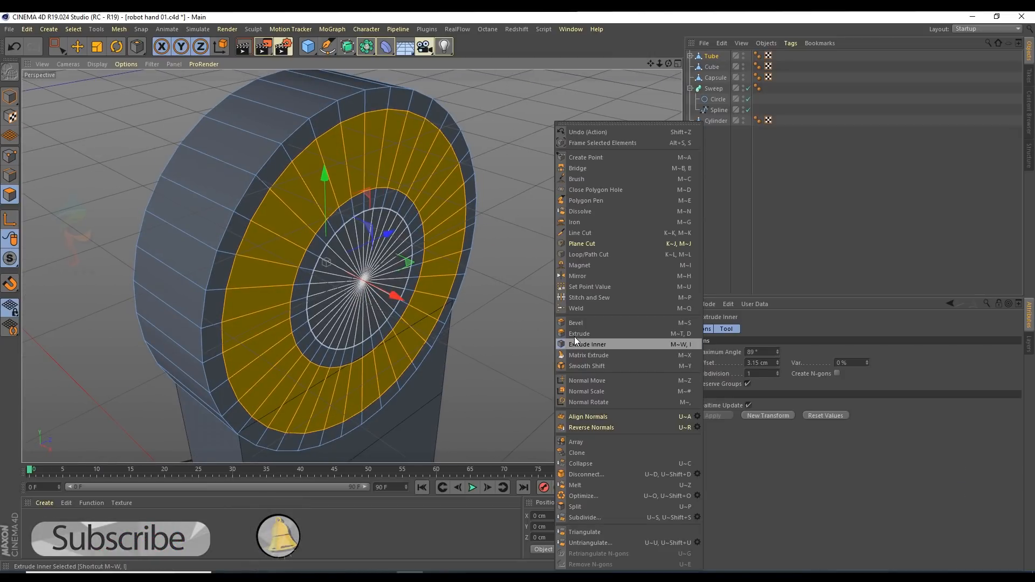
click(574, 334)
drag(418, 203, 389, 203)
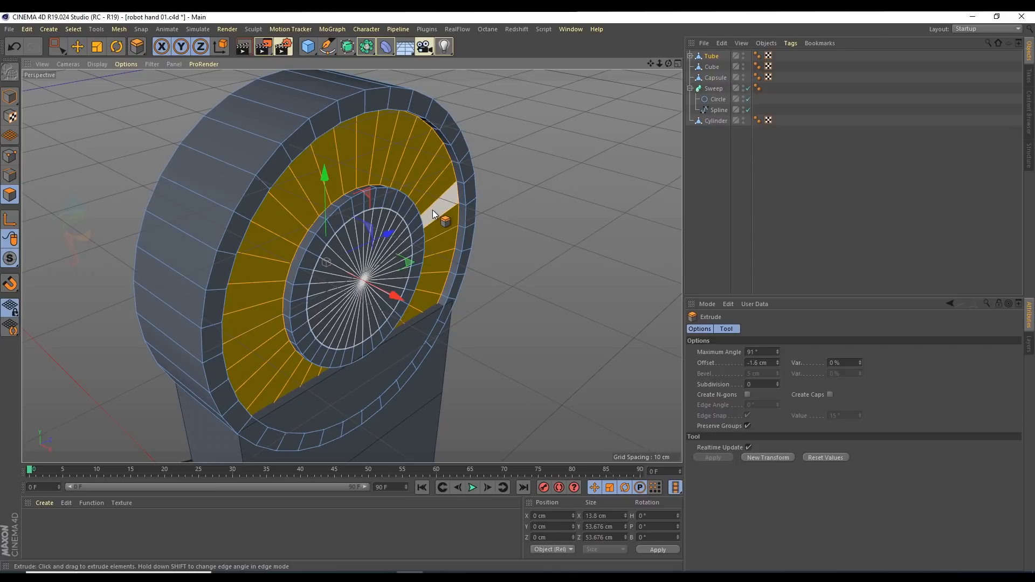
Step: Undo the recess extrusion, widen the tube along X to about 21.3 cm by scaling all its points, and return to polygon mode
key(ctrl+z)
alt+drag(376, 244, 407, 243)
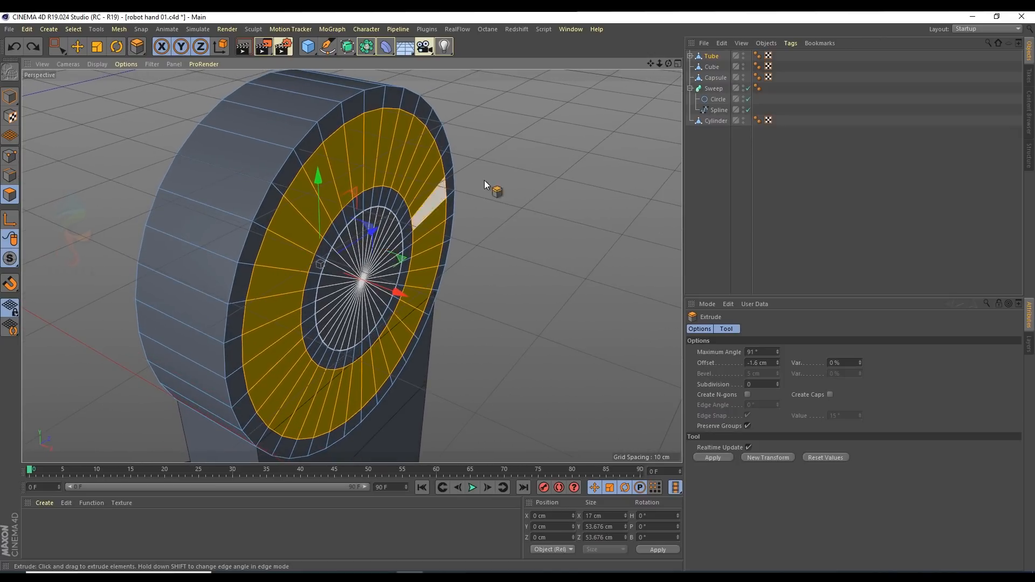
middle_click(483, 180)
middle_click(583, 109)
click(7, 157)
click(57, 47)
drag(205, 120, 205, 120)
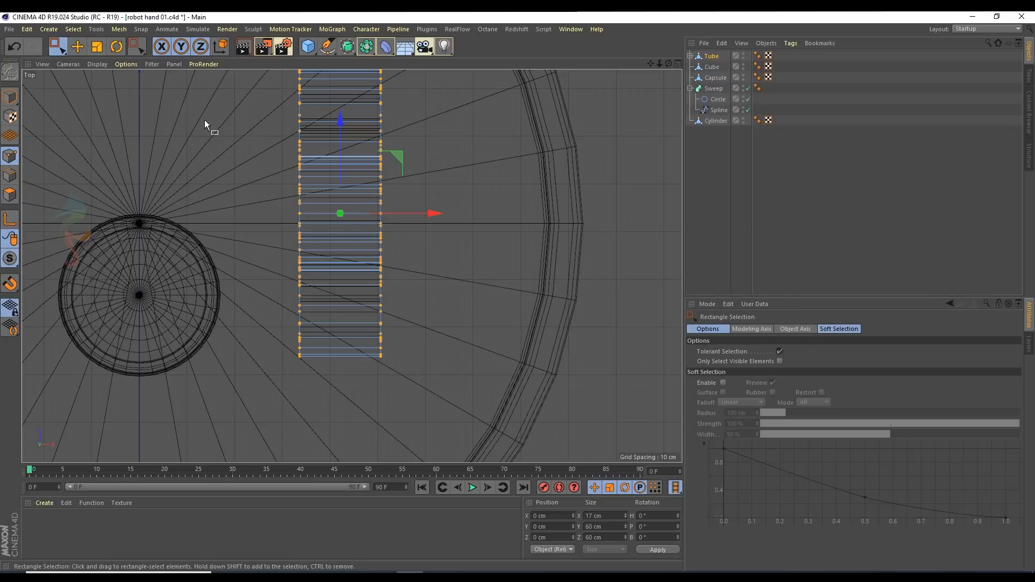
key(t)
drag(441, 212, 465, 214)
middle_click(204, 164)
middle_click(203, 163)
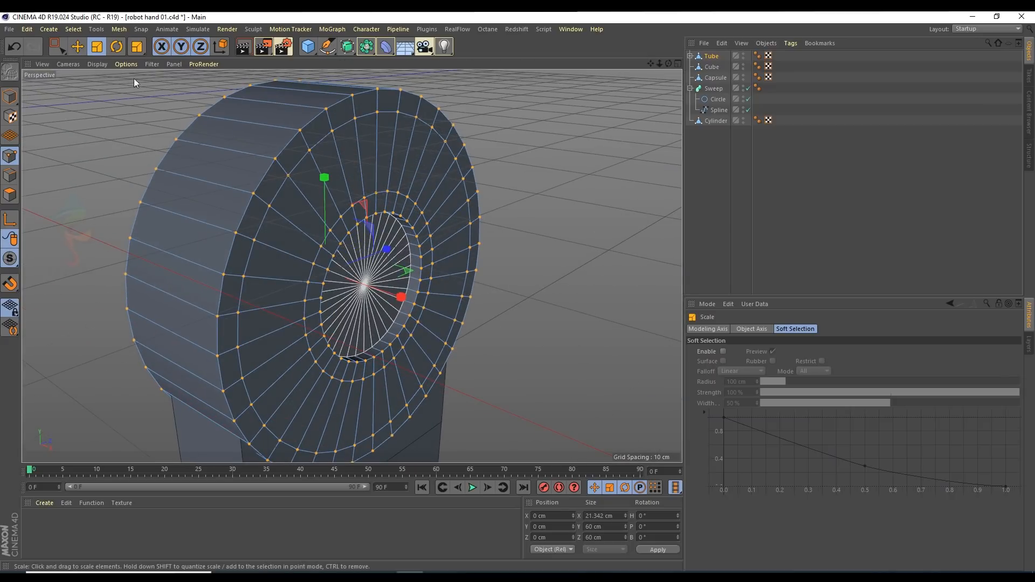
click(10, 194)
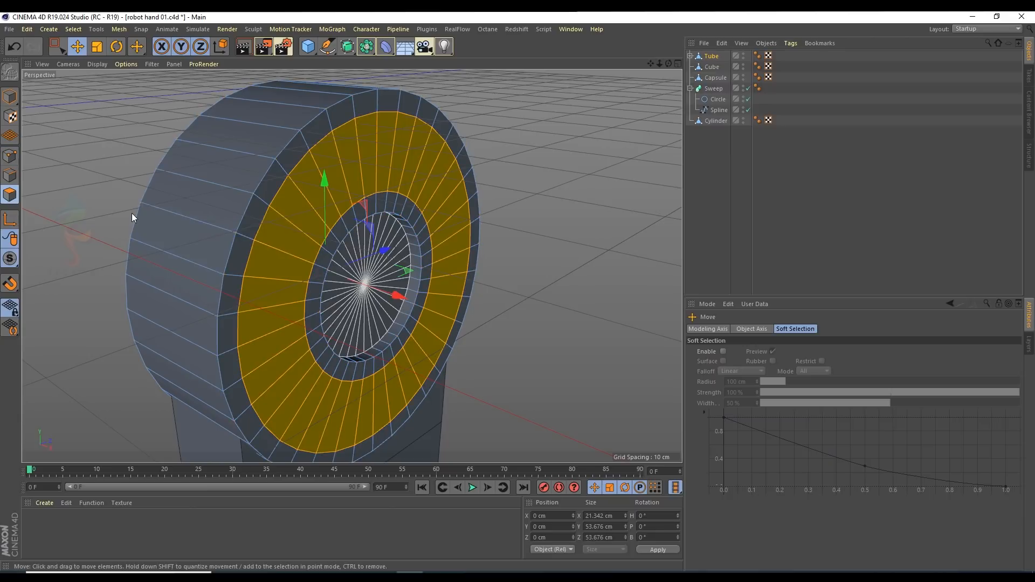
right_click(561, 361)
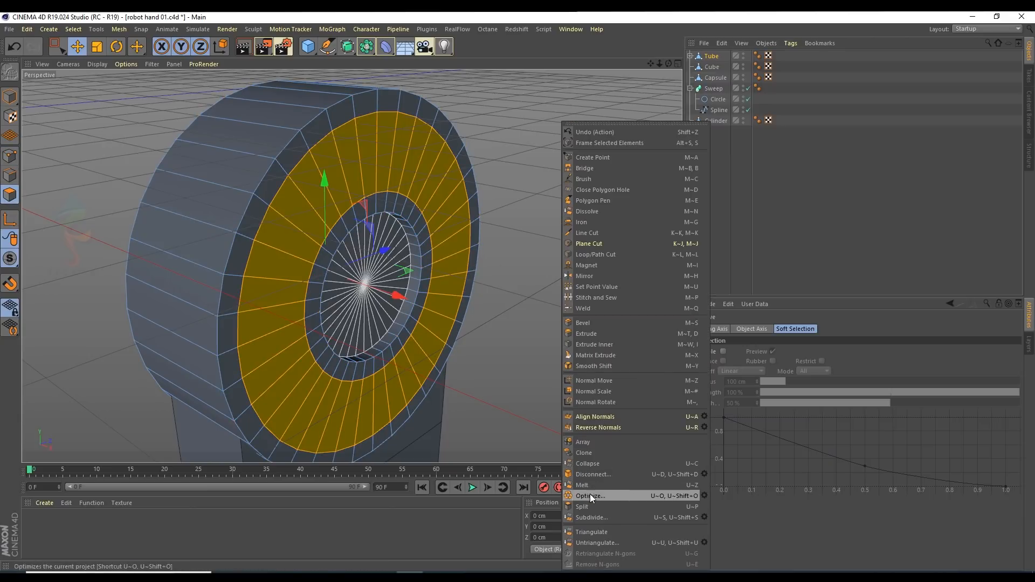
click(583, 344)
drag(440, 261, 318, 271)
key(ctrl+z)
Step: Extrude the selected cap rings inward with an offset of about -1.97 cm to recess both tube faces
right_click(551, 392)
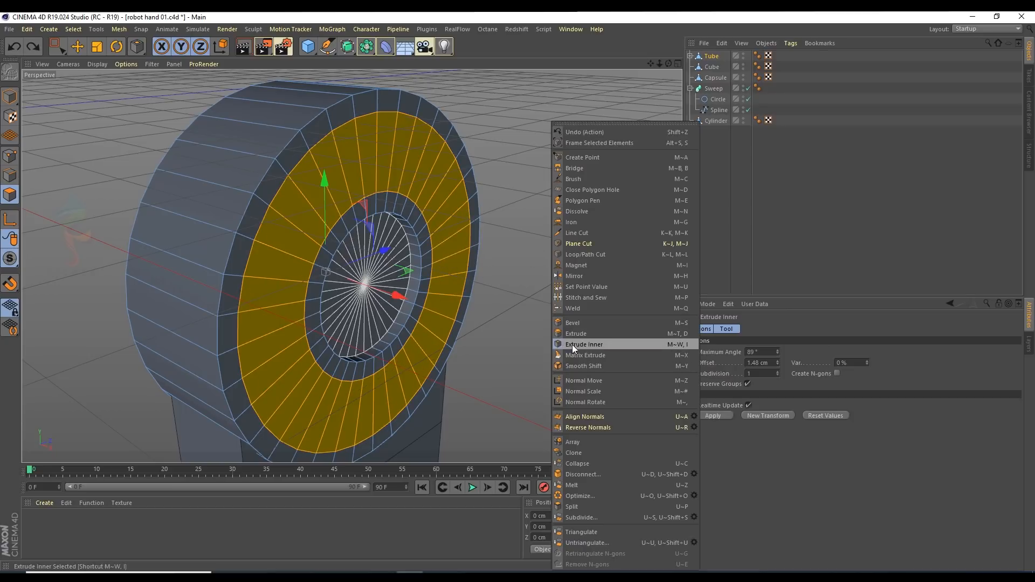
click(573, 333)
drag(450, 255, 464, 239)
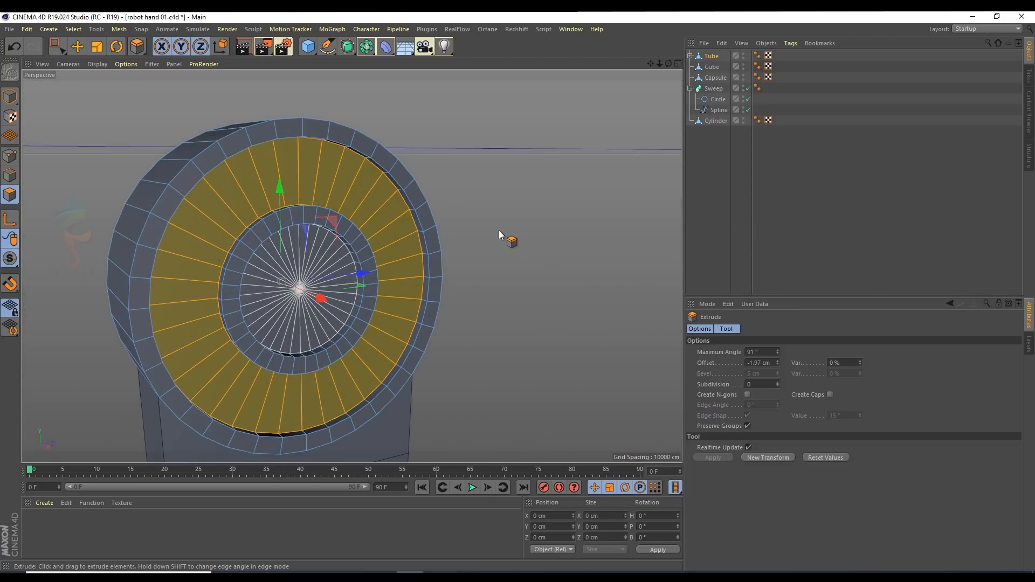
Step: Clear the polygon selection, switch to edges, and loop-select the first rim edges on one flat face of the tube
key(ctrl+shift+a)
click(8, 173)
click(289, 118)
key(v)
mouse_move(311, 111)
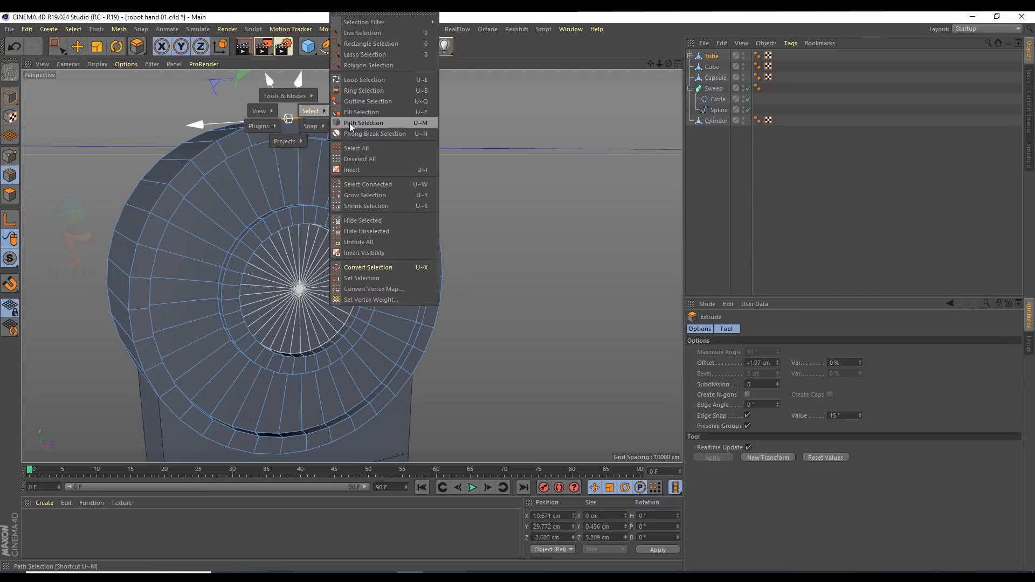
click(372, 85)
click(388, 153)
shift+click(387, 176)
Step: Add the remaining inner and outer rim edge loops of the tube to the edge selection
alt+drag(417, 170, 343, 266)
shift+click(354, 268)
alt+drag(473, 272, 441, 279)
shift+click(415, 241)
shift+click(477, 274)
alt+drag(396, 278, 444, 254)
alt+drag(378, 246, 296, 234)
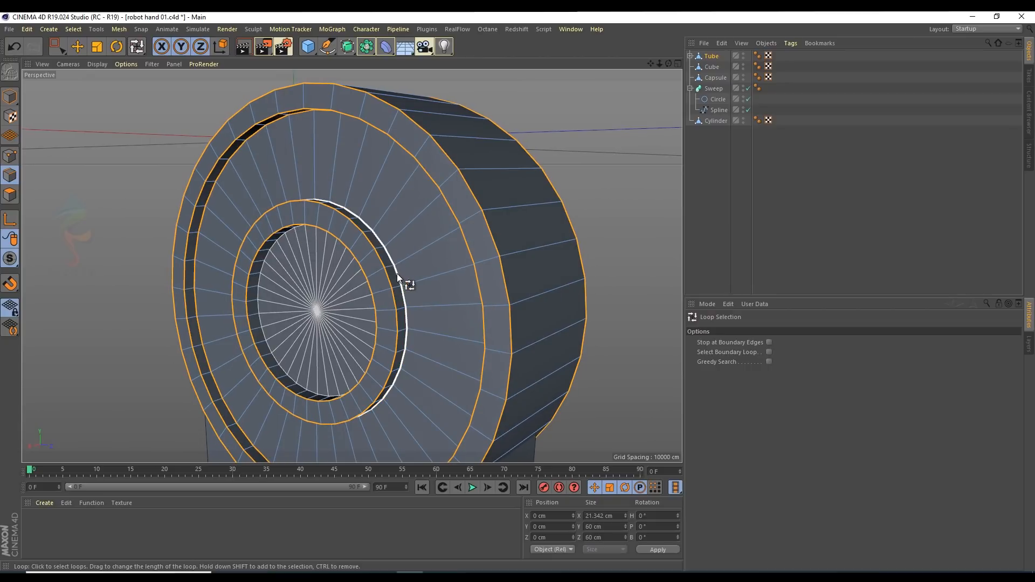
alt+drag(369, 286, 322, 222)
ctrl+click(460, 282)
alt+drag(487, 286, 523, 171)
Step: Bevel the selected rim loops with a 0.398 cm offset and 2 subdivisions, and deselect the tube to check the rounded edges
right_click(523, 171)
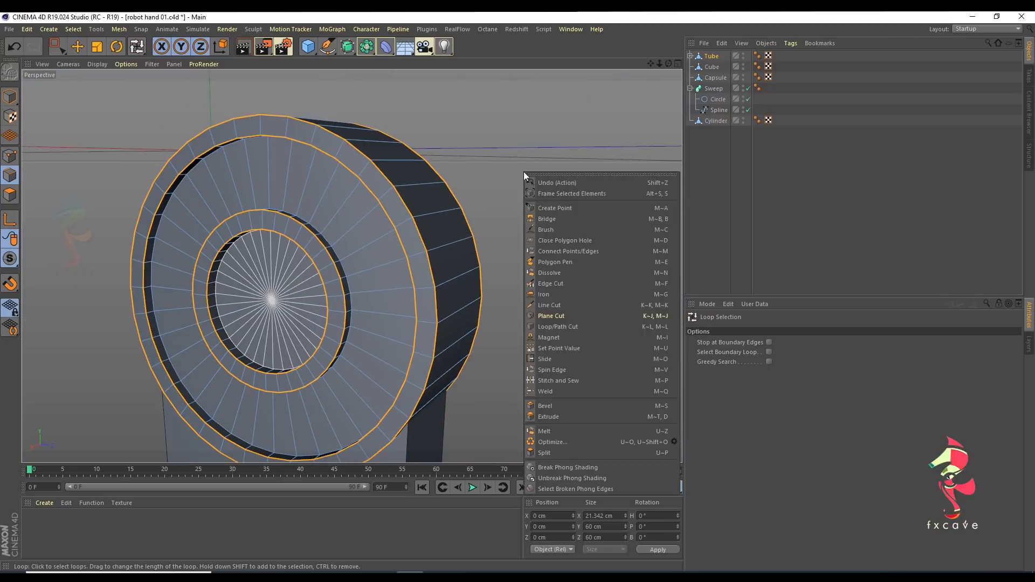
click(549, 406)
scroll(408, 306, up, 2)
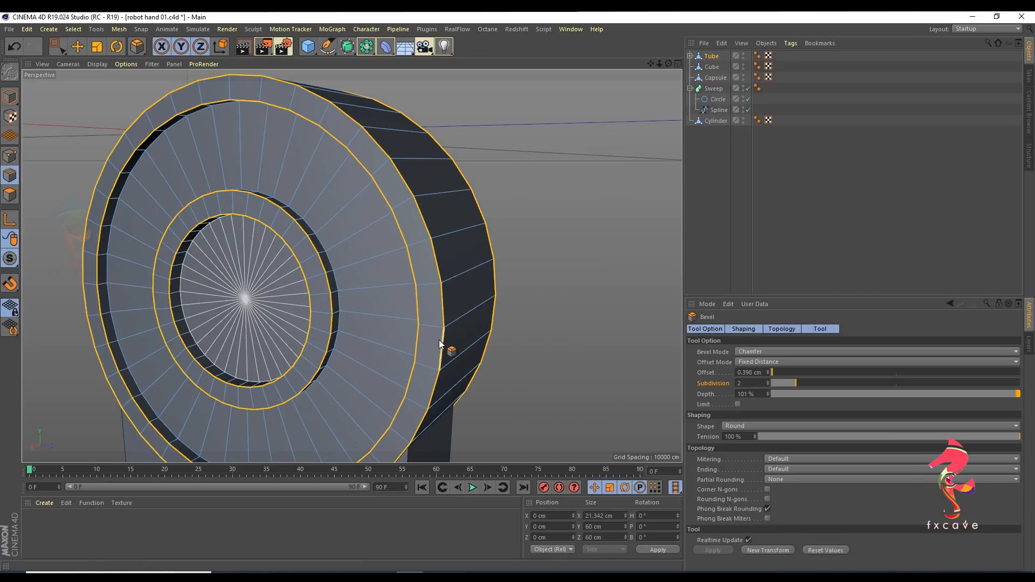
click(749, 547)
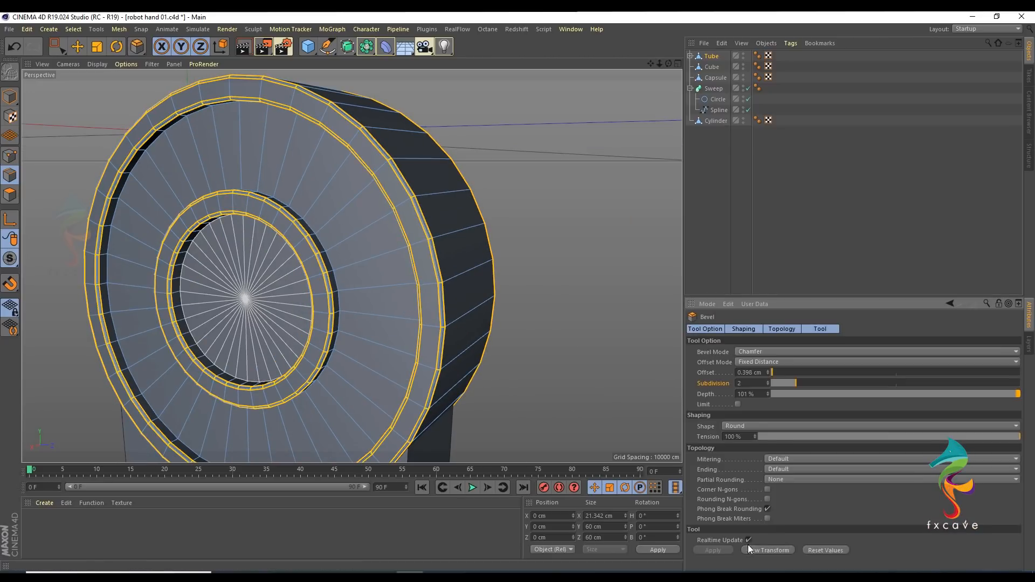
click(769, 256)
alt+drag(365, 268, 447, 250)
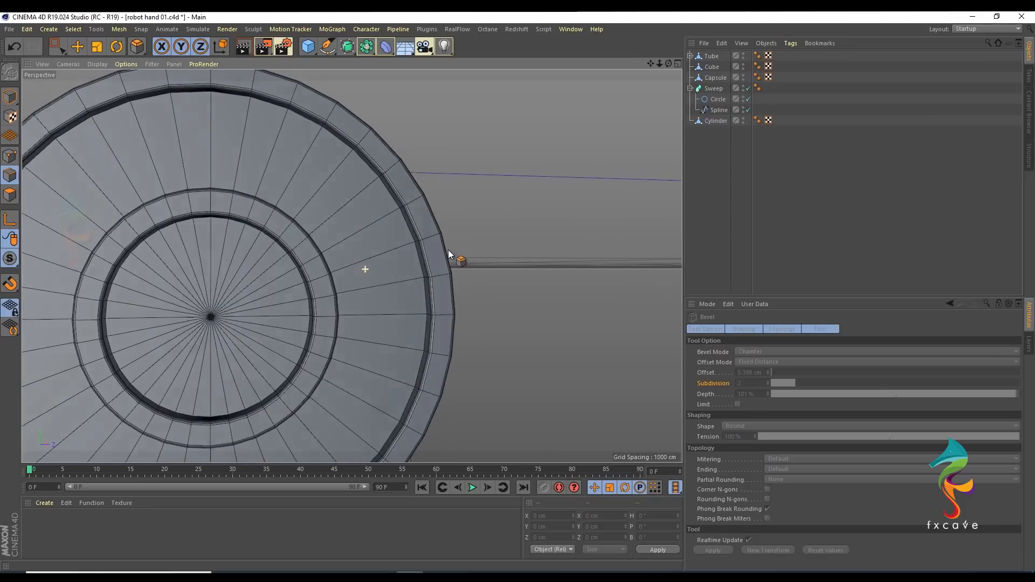
alt+middle_drag(390, 253, 470, 228)
alt+drag(470, 228, 363, 254)
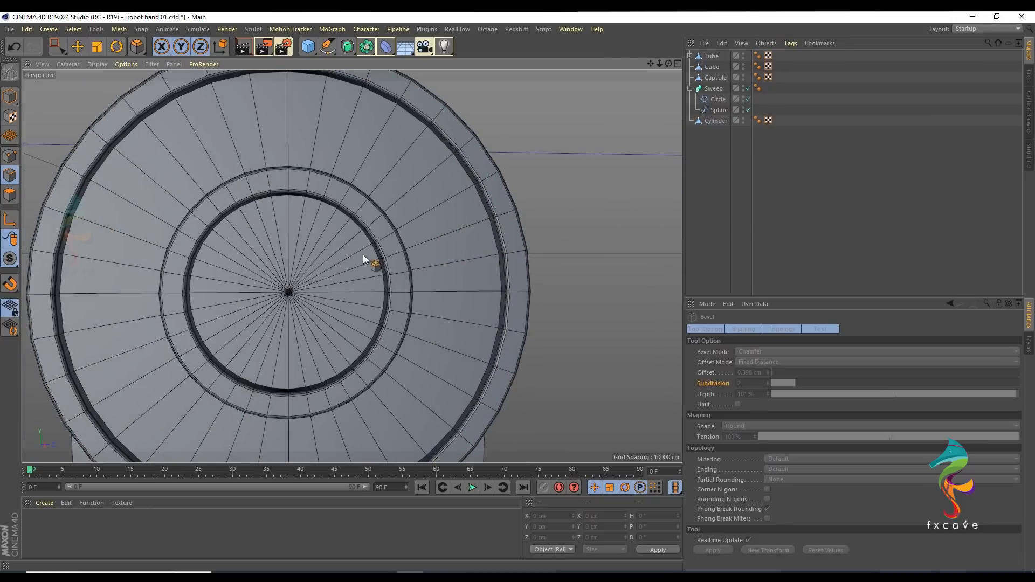
Step: Reselect the Tube in polygon mode, expand its hierarchy, and select alternating polygons along the upper right of the recessed face
click(78, 48)
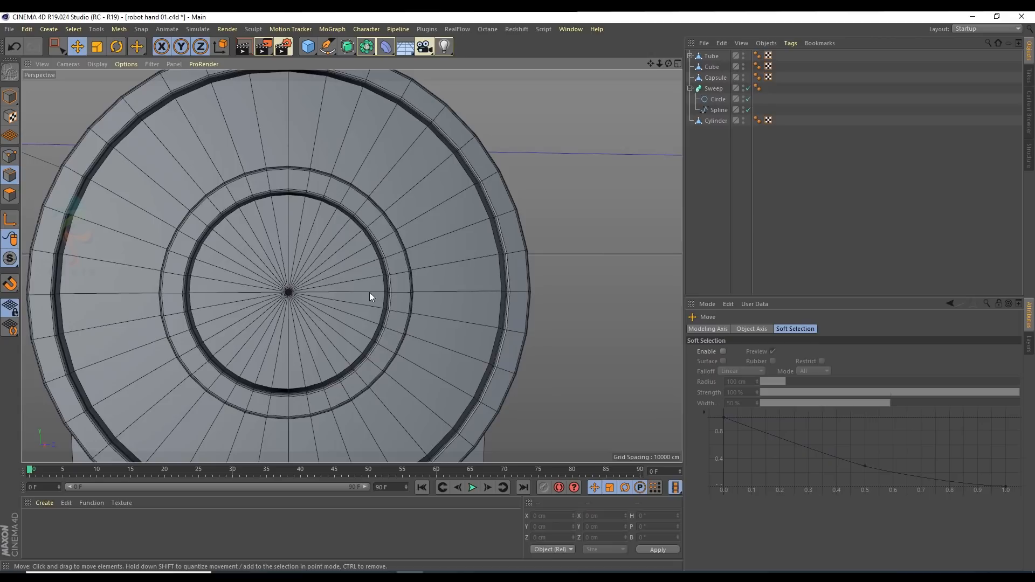
click(10, 195)
click(710, 56)
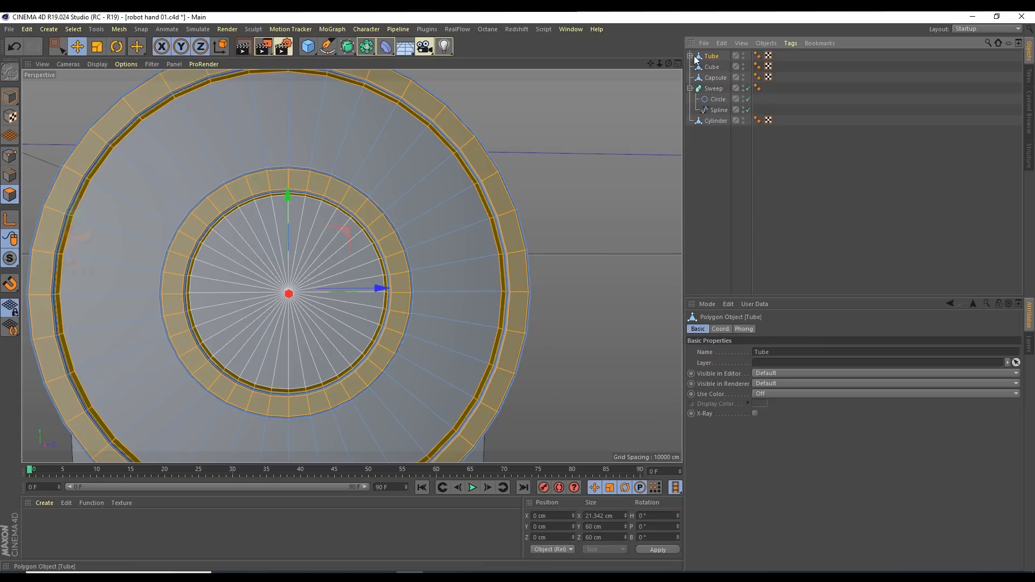
click(690, 56)
alt+drag(503, 197, 489, 181)
click(449, 223)
alt+drag(397, 166, 354, 145)
shift+click(406, 178)
shift+click(354, 143)
shift+click(312, 136)
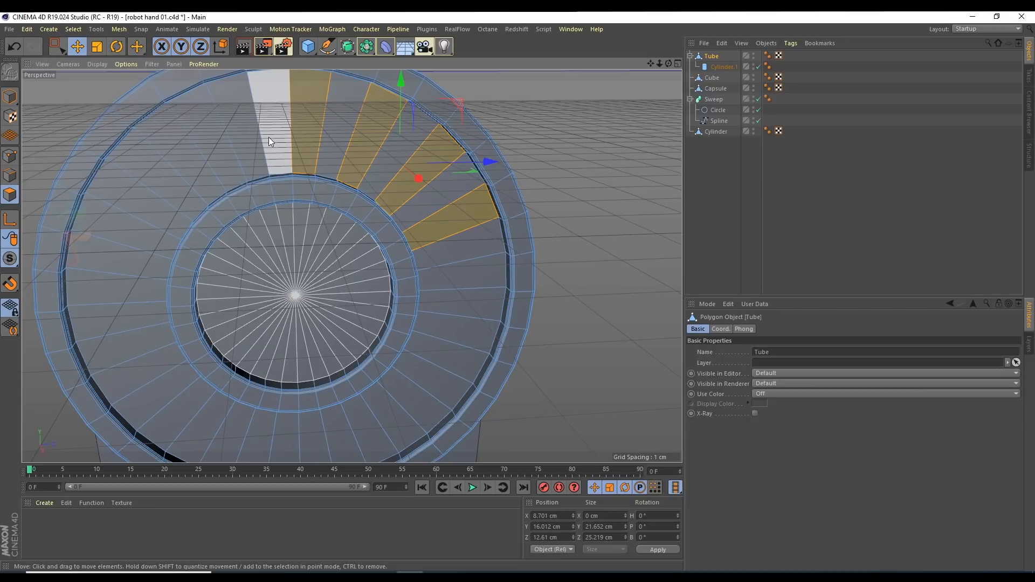
Step: Add every second polygon around the left side and bottom of the recessed ring to the selection
shift+click(243, 138)
shift+click(185, 150)
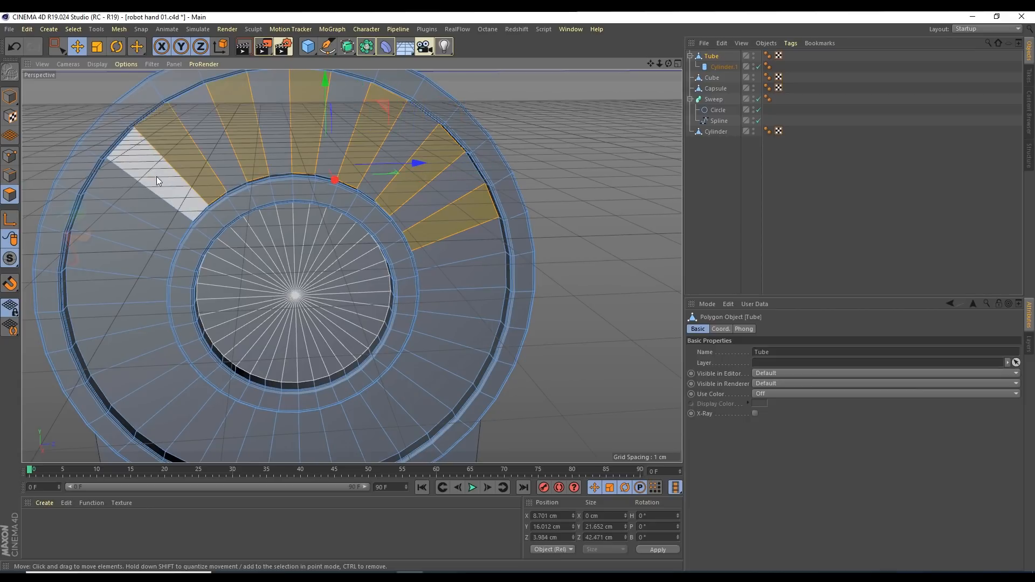
shift+click(141, 199)
shift+click(114, 289)
shift+click(112, 312)
shift+click(143, 362)
shift+click(182, 412)
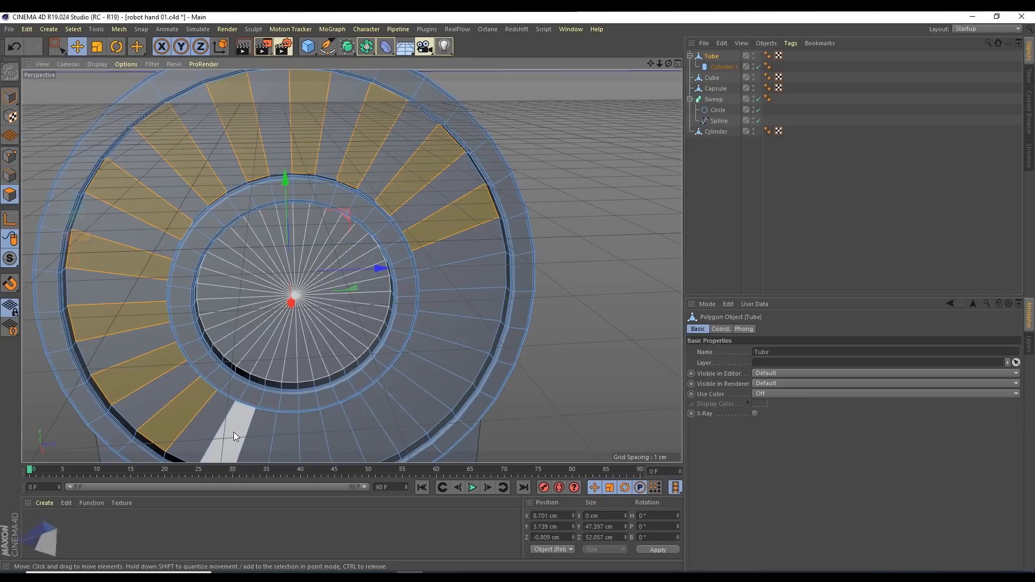
shift+click(234, 431)
shift+click(295, 441)
shift+click(340, 433)
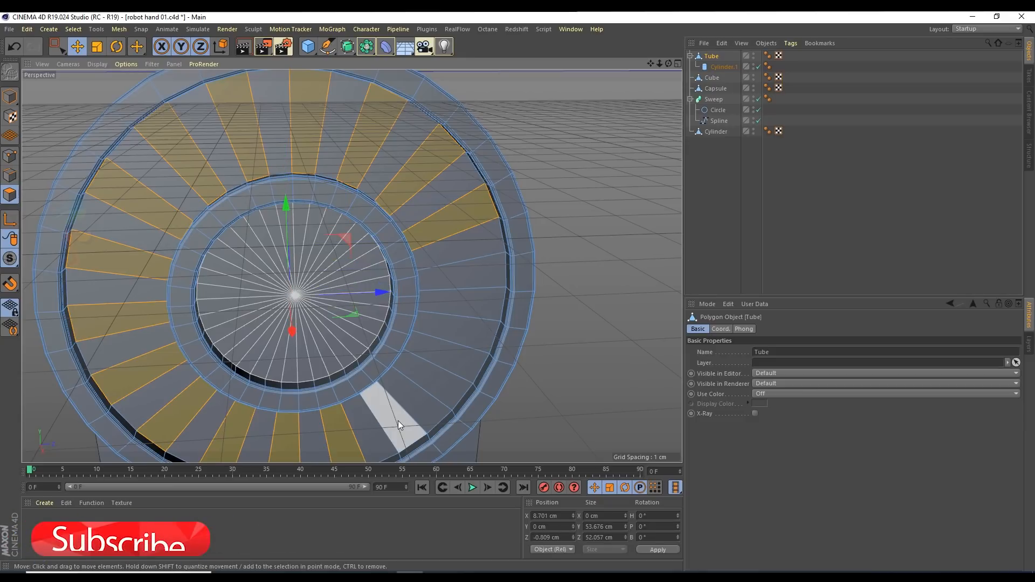
Step: Add the remaining alternate wedge polygons on the tube's first face to the selection
shift+click(396, 417)
shift+click(466, 341)
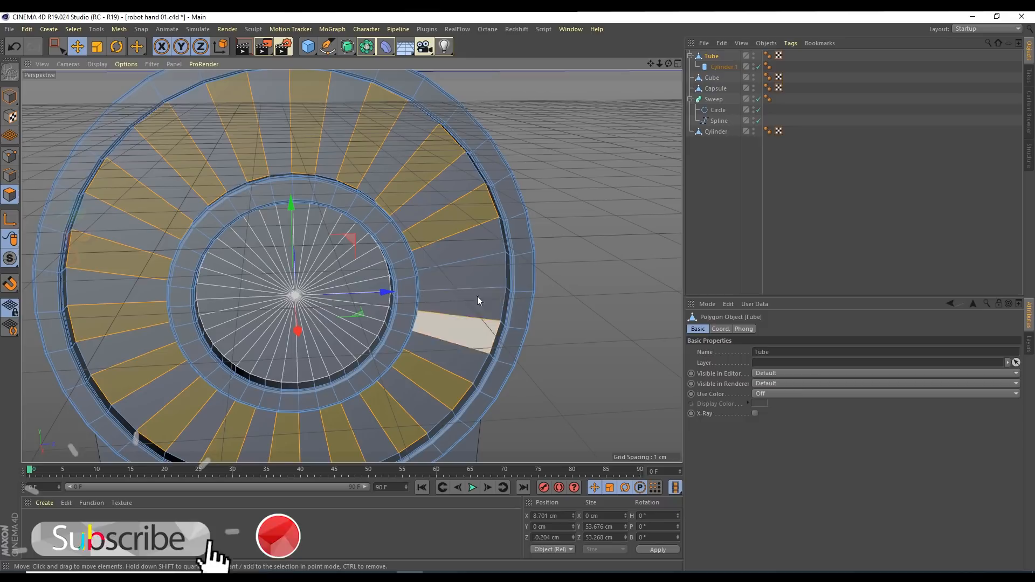
shift+click(477, 283)
Step: Try to add a wedge polygon on the tube's opposite face using Rectangle Selection in the side view
alt+drag(504, 299, 226, 277)
middle_click(226, 275)
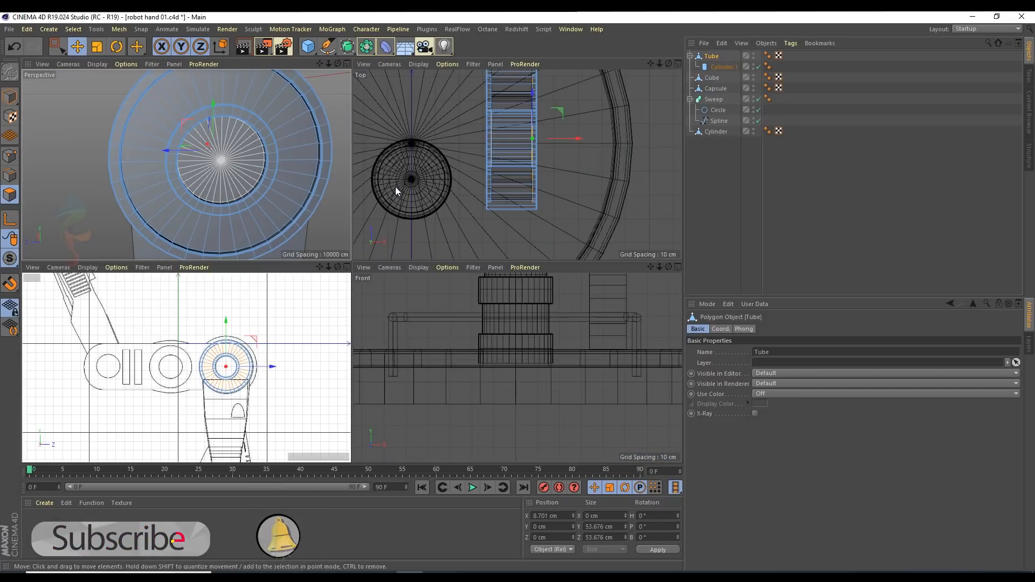
middle_click(294, 305)
scroll(380, 296, up, 3)
scroll(414, 224, down, 3)
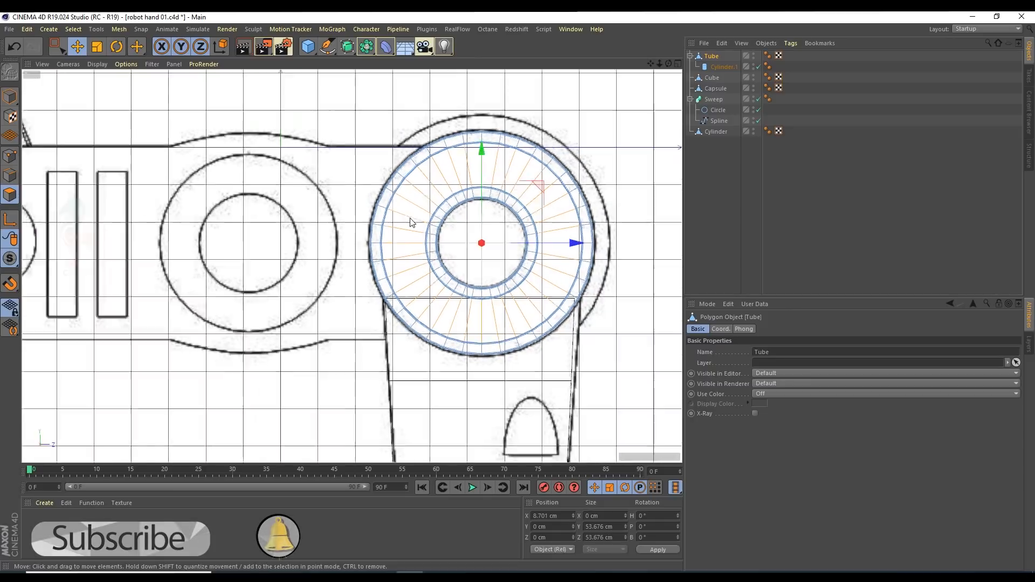
scroll(412, 214, up, 4)
scroll(424, 213, up, 2)
key(0)
scroll(373, 203, up, 2)
scroll(244, 239, up, 3)
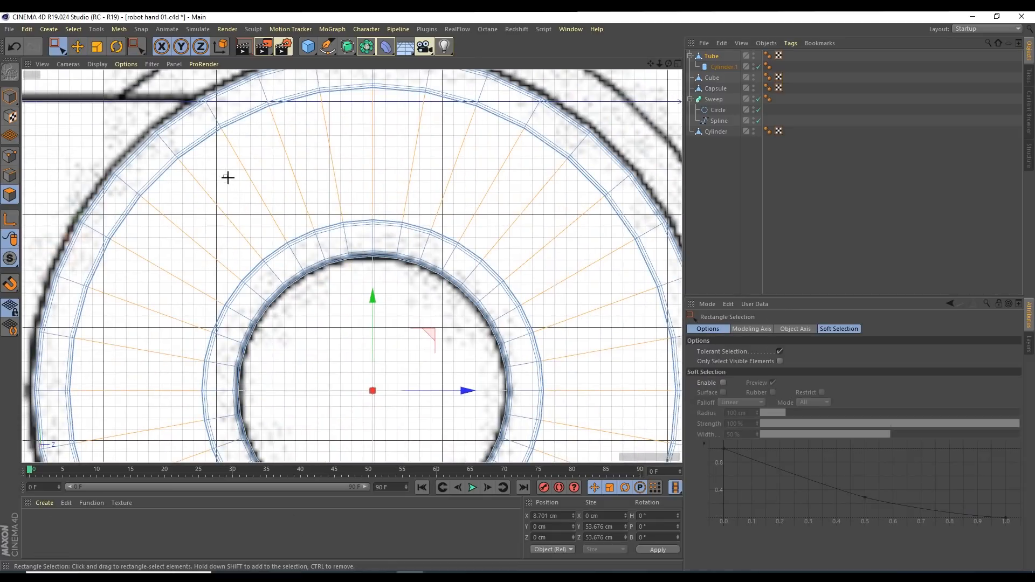
middle_click(247, 210)
middle_click(106, 112)
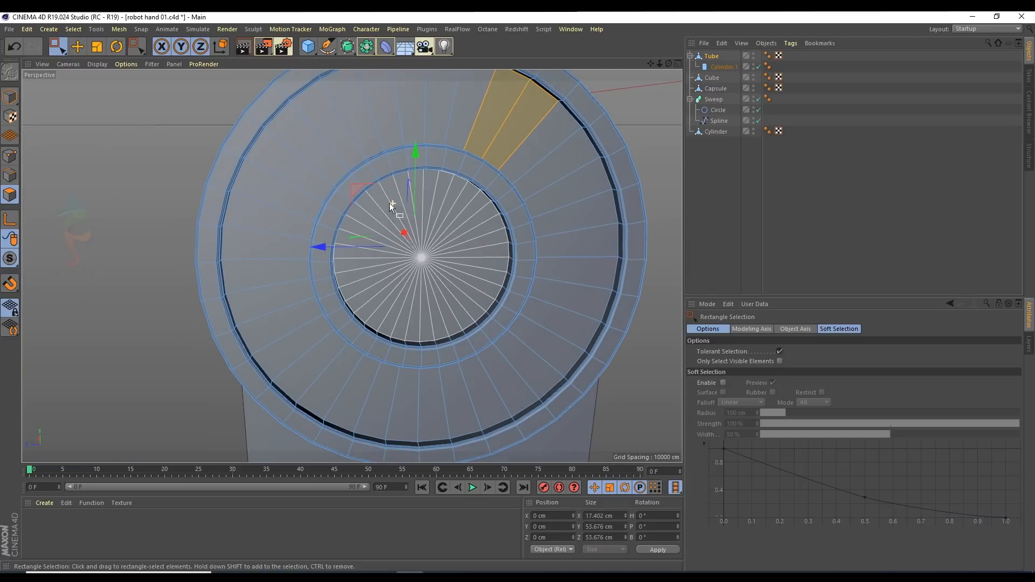
Step: Undo the rectangle selection and restore the full alternate-wedge selection on the first face
key(ctrl+z)
key(ctrl+z)
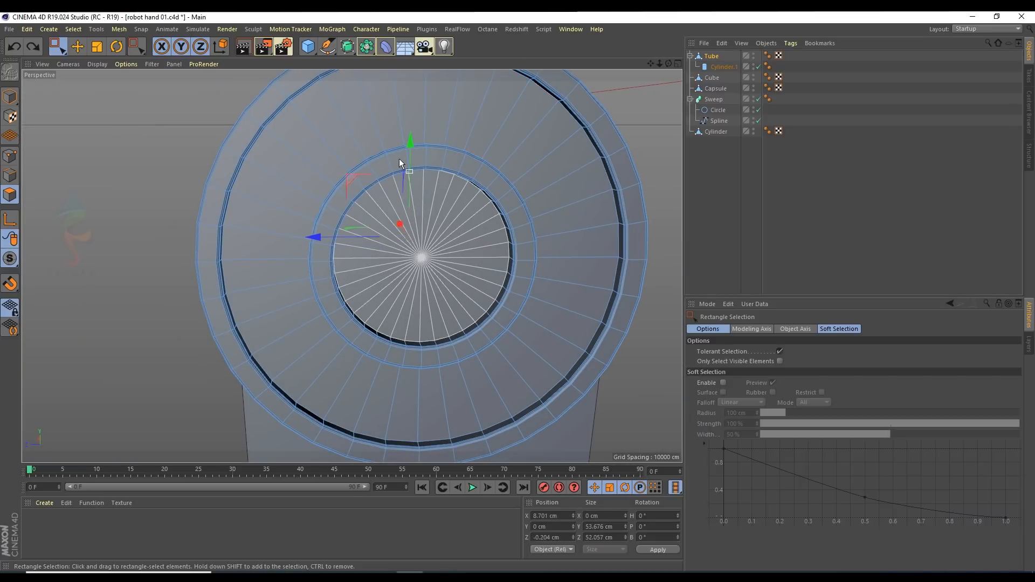
alt+drag(378, 166, 584, 163)
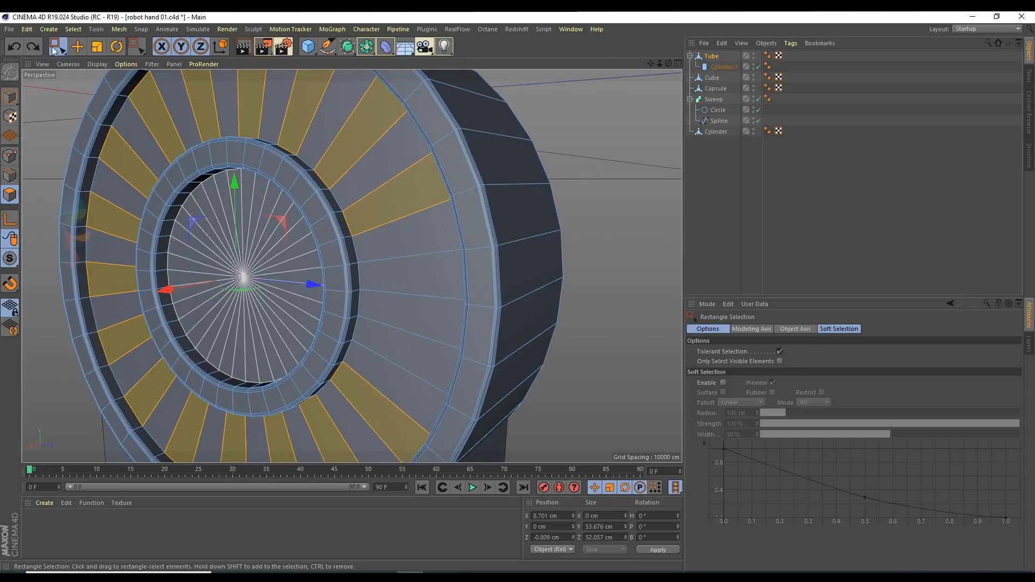
click(37, 45)
click(37, 44)
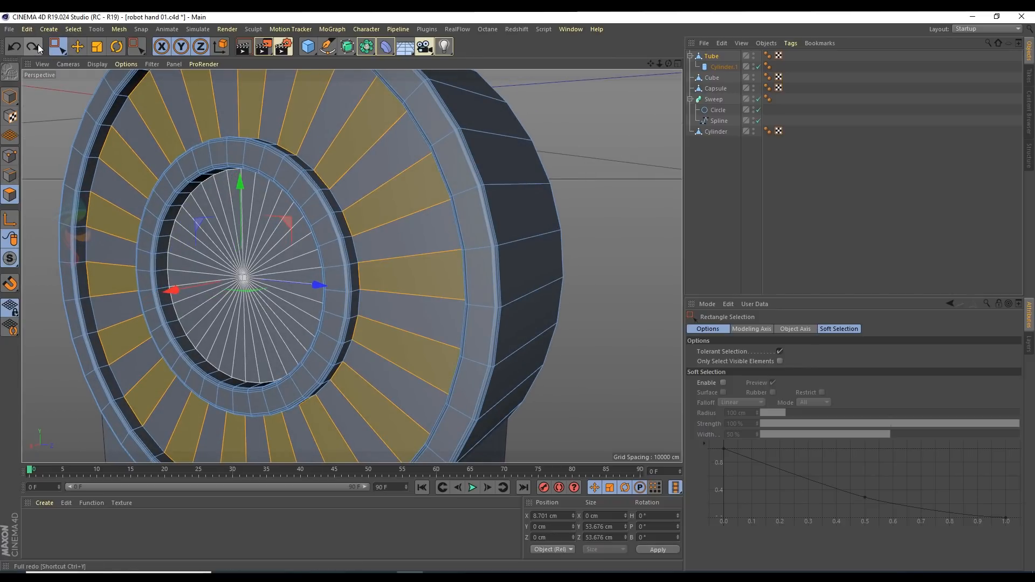
Step: Add a single upper wedge polygon on the tube's opposite face to the selection with Rectangle Selection in the side view
middle_click(283, 207)
middle_click(161, 360)
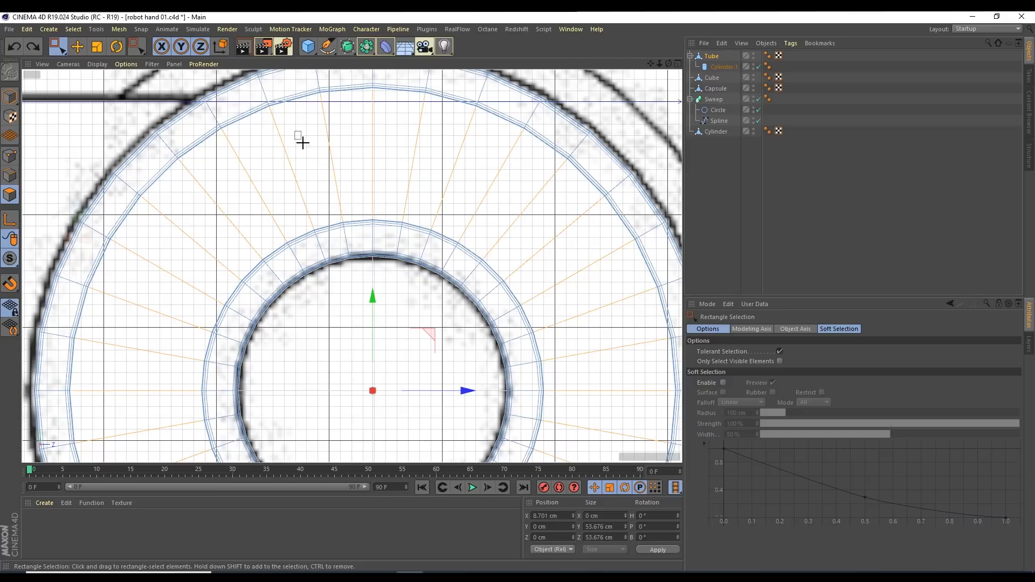
middle_click(205, 104)
middle_click(186, 105)
alt+drag(236, 169, 109, 222)
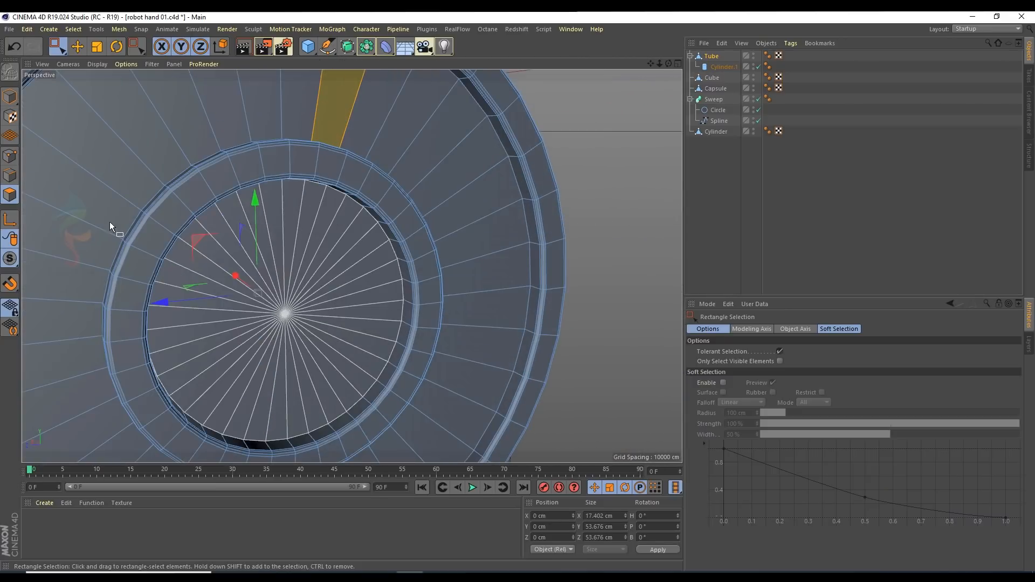
scroll(152, 227, down, 5)
alt+middle_drag(228, 183, 274, 221)
Step: Check the selected wedges on both tube faces in Lines display, and return the perspective view to Gouraud Shading
click(105, 65)
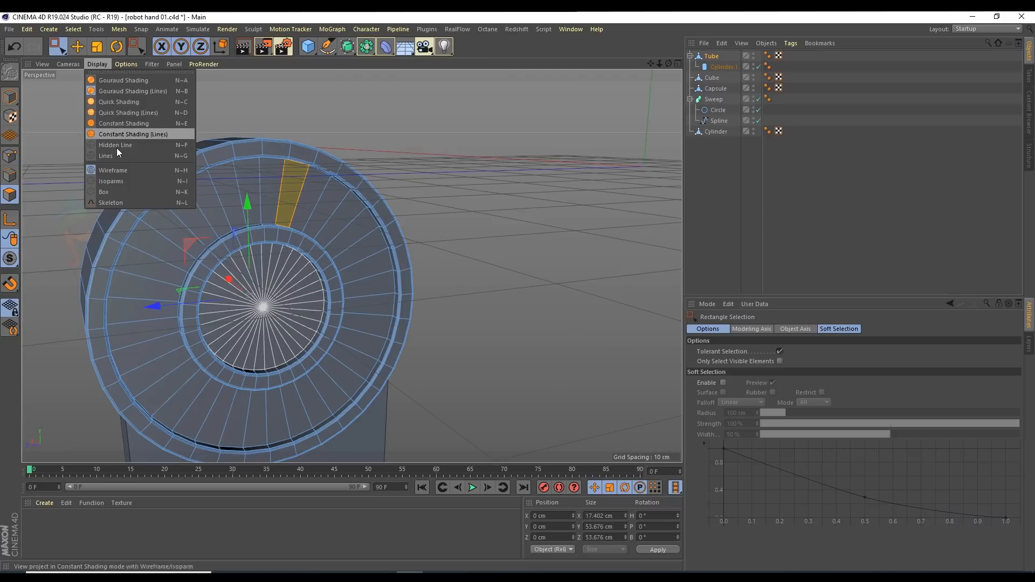
click(115, 156)
alt+drag(116, 157, 16, 179)
alt+drag(277, 191, 178, 186)
click(78, 47)
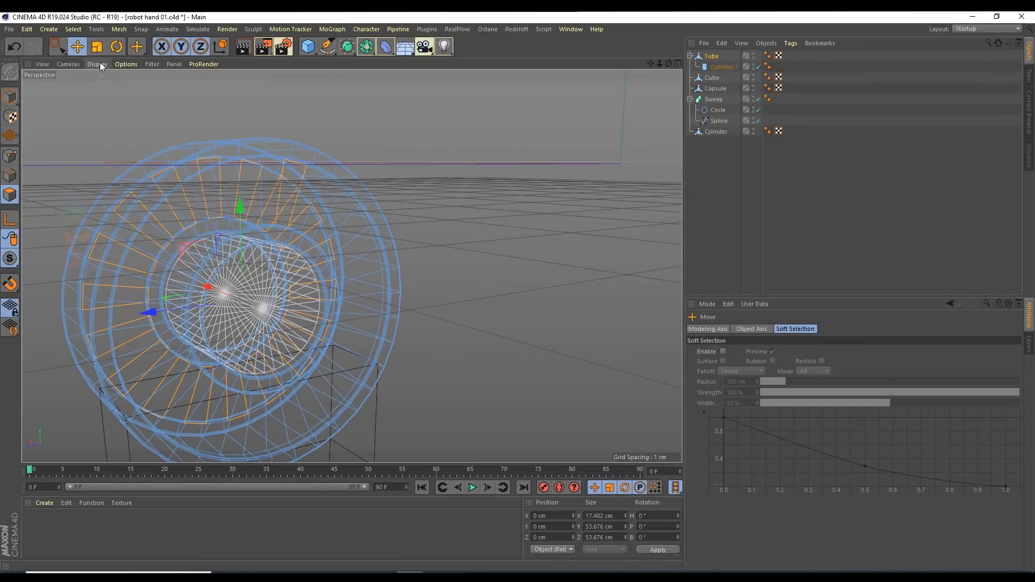
click(99, 63)
click(102, 79)
Step: Add every second wedge polygon around the tube's opposite face to the selection
scroll(307, 227, up, 2)
shift+click(327, 219)
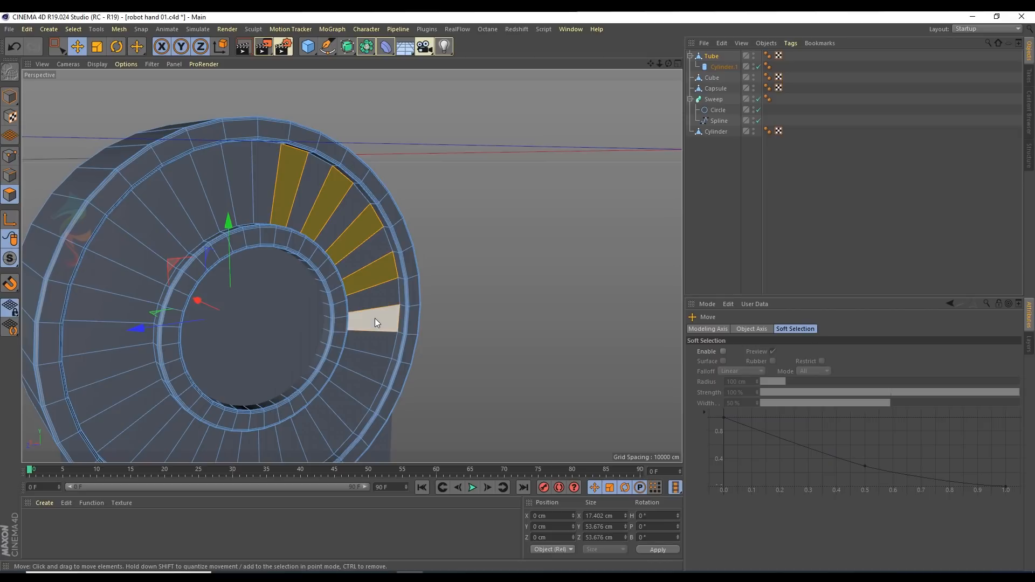
shift+click(374, 365)
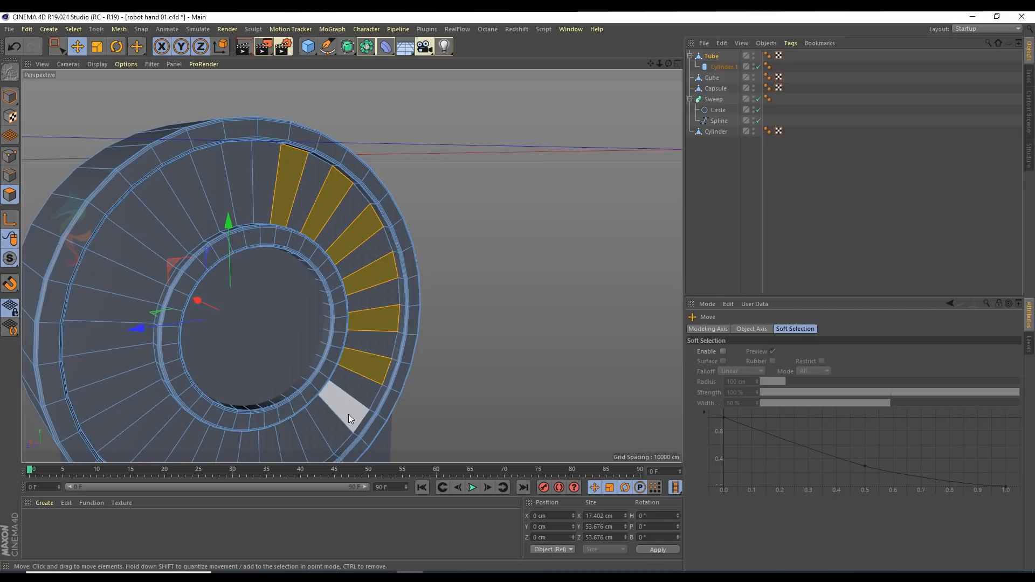
alt+drag(321, 437, 367, 349)
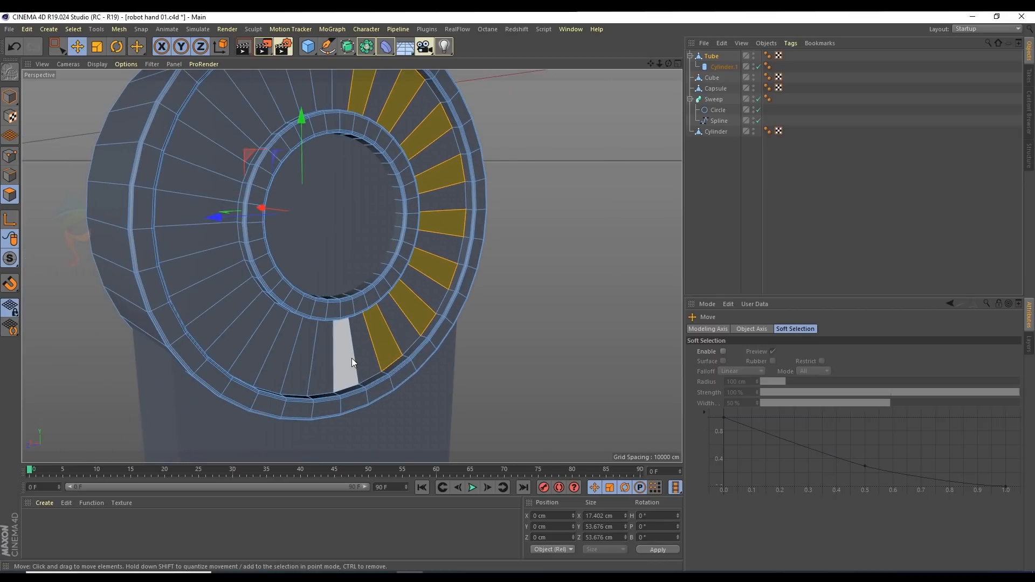
shift+click(306, 361)
shift+click(246, 335)
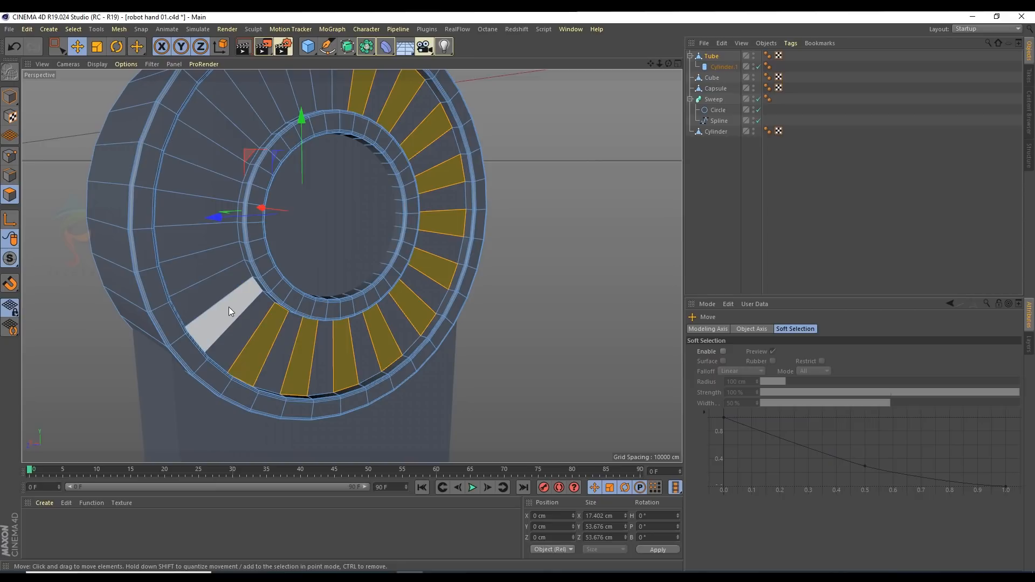
shift+click(224, 300)
shift+click(216, 267)
shift+click(177, 210)
shift+click(211, 153)
shift+click(244, 111)
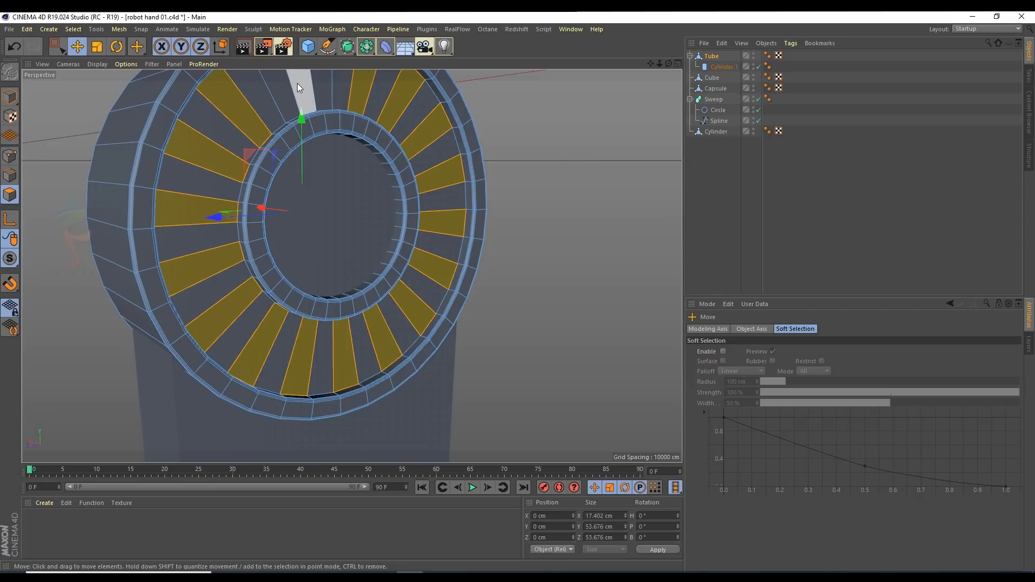
shift+click(323, 86)
alt+drag(322, 85, 532, 205)
shift+click(431, 258)
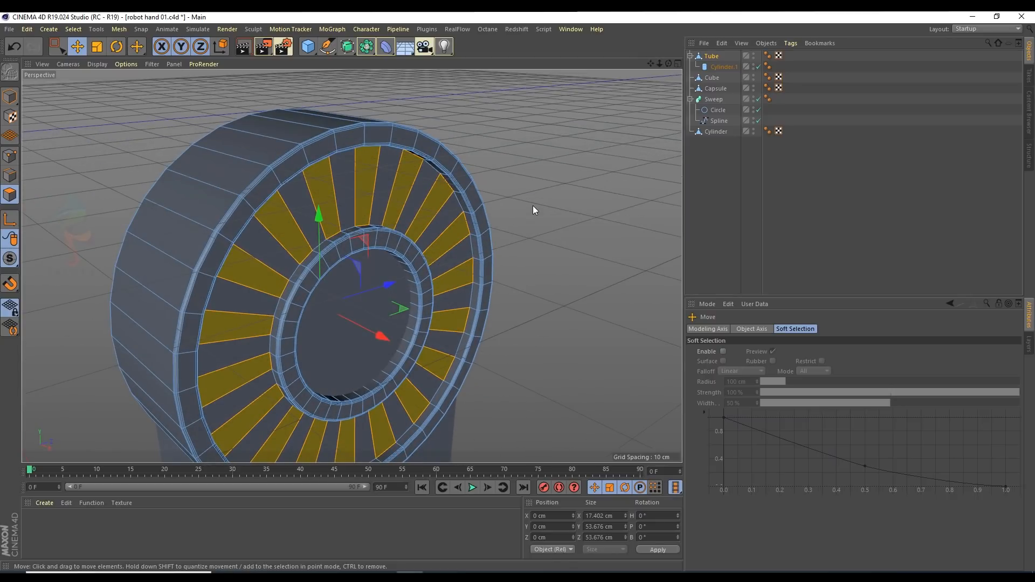
Step: Extrude the selected wedges on both tube faces outward with an offset of about 0.61 cm
right_click(533, 205)
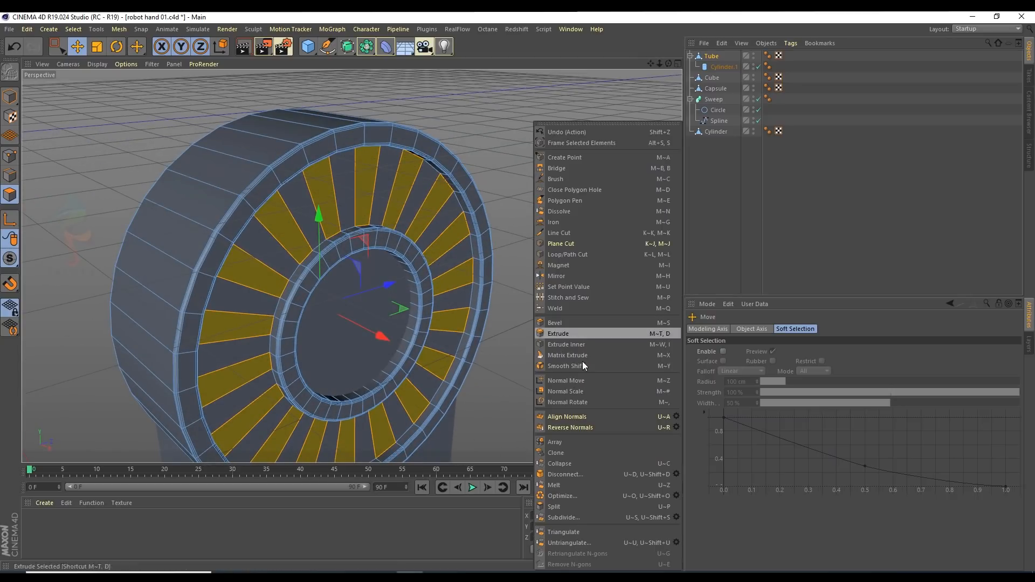
click(560, 334)
scroll(445, 244, up, 2)
drag(449, 237, 387, 245)
click(767, 227)
alt+middle_drag(488, 215, 442, 238)
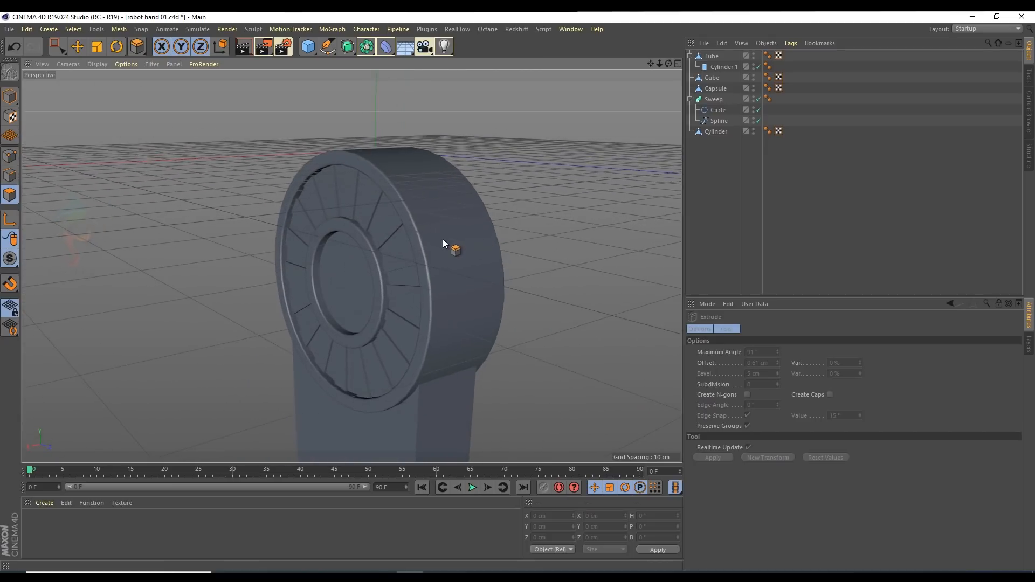
scroll(439, 239, up, 3)
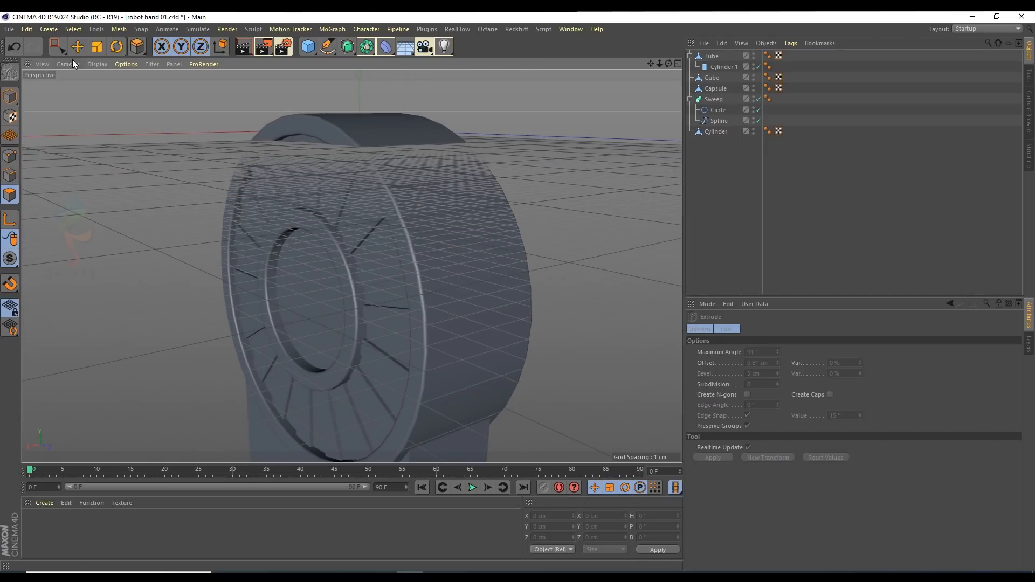
Step: Activate the Move tool, reselect the Tube object and clear its polygon selection
key(e)
click(706, 56)
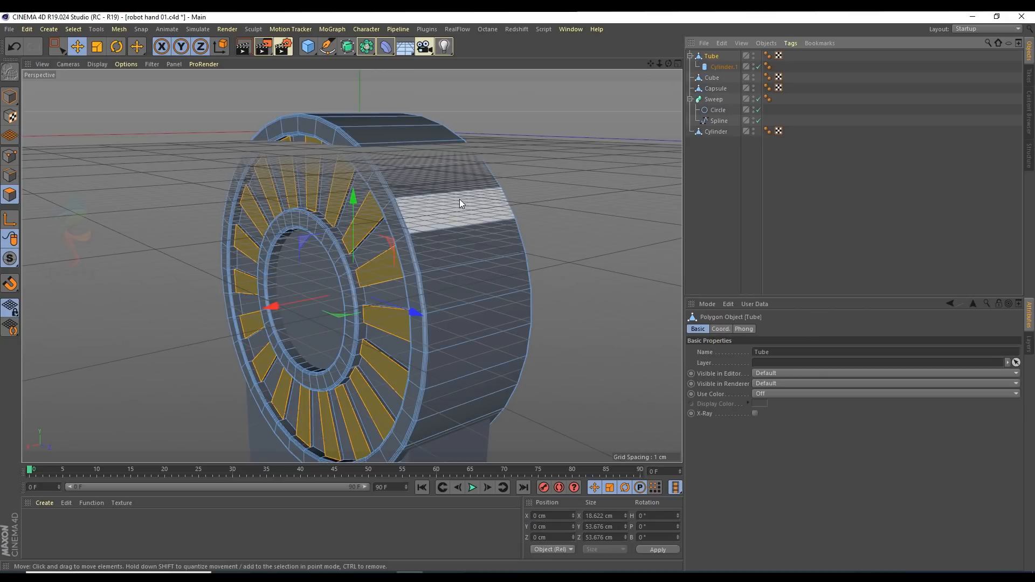
click(572, 189)
alt+drag(531, 215, 488, 223)
alt+drag(444, 232, 402, 249)
alt+drag(343, 186, 358, 220)
scroll(404, 238, down, 2)
Step: Cut two loops around the tube's outer rim with Loop/Path Cut, each about 4 cm in from one face
right_click(558, 140)
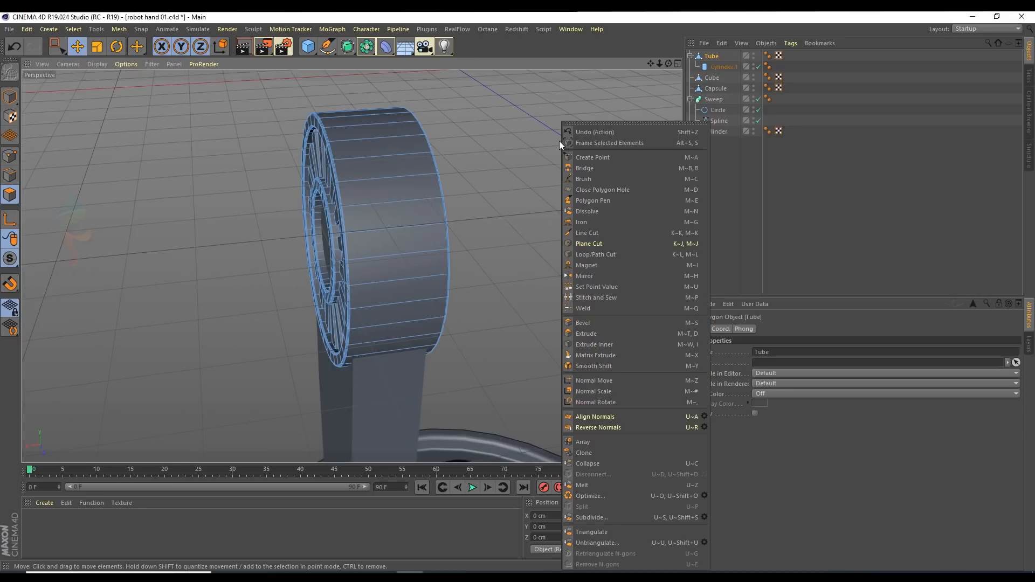
click(586, 253)
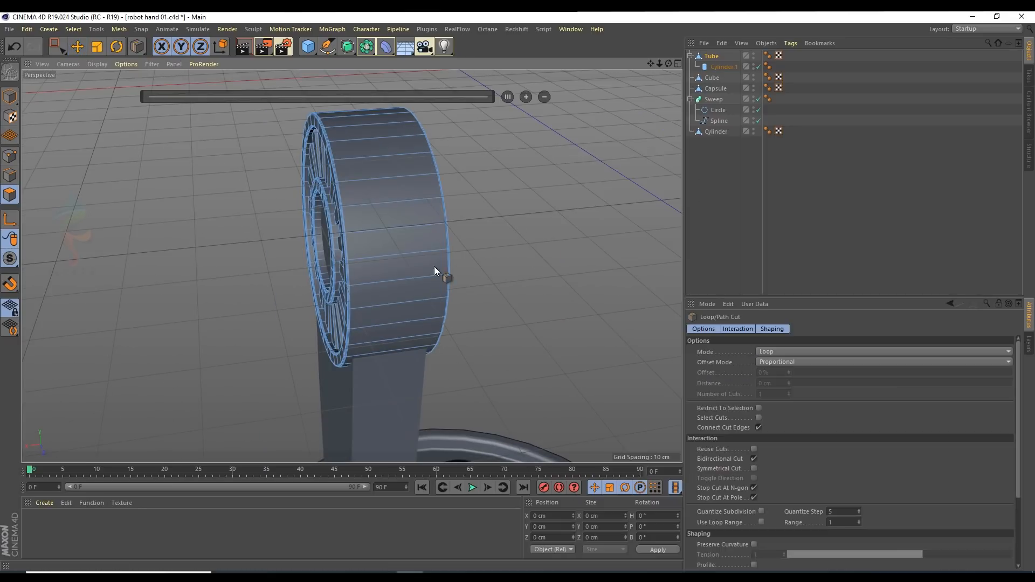
alt+middle_drag(371, 171, 358, 190)
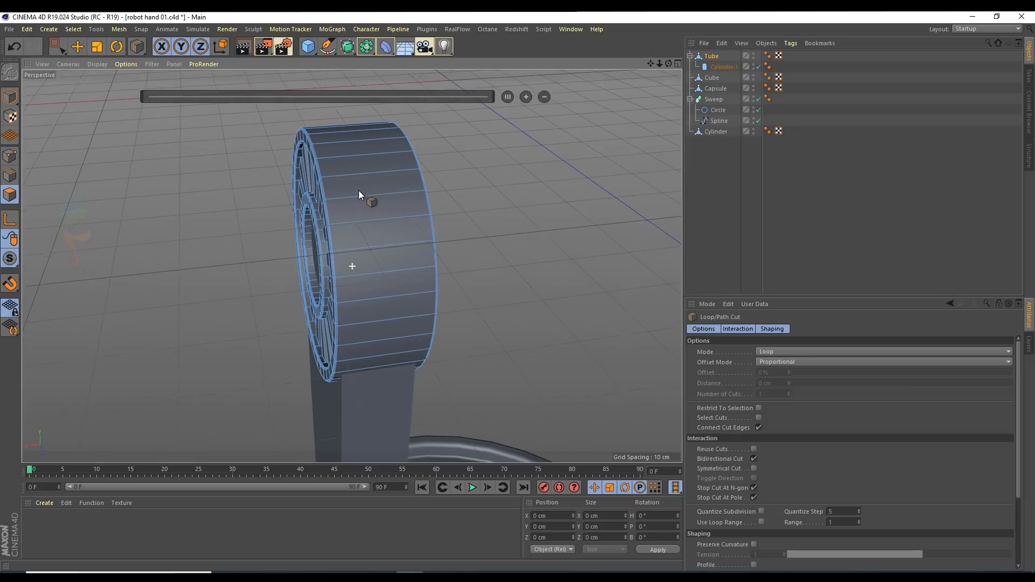
middle_click(358, 190)
middle_click(521, 108)
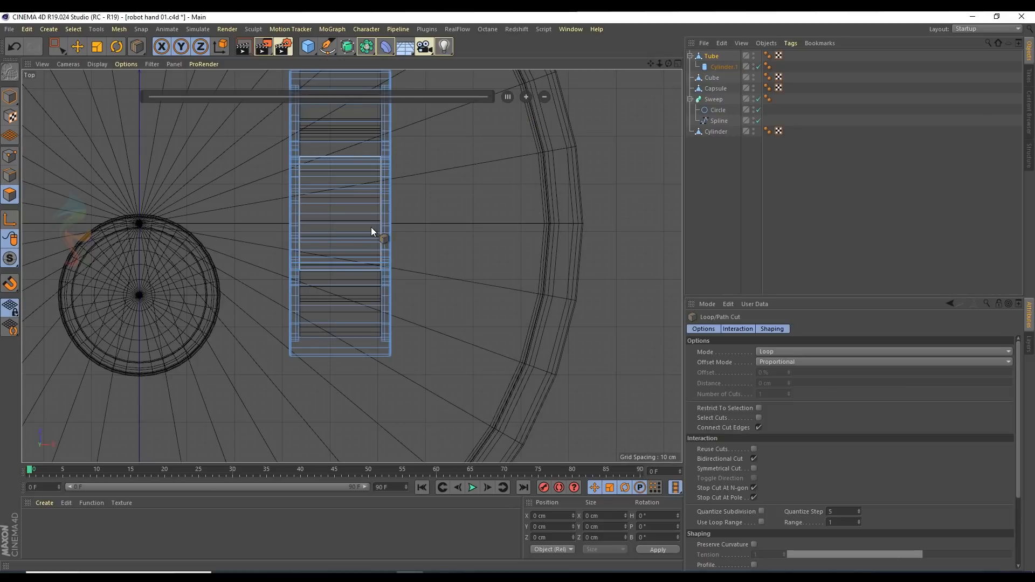
click(312, 303)
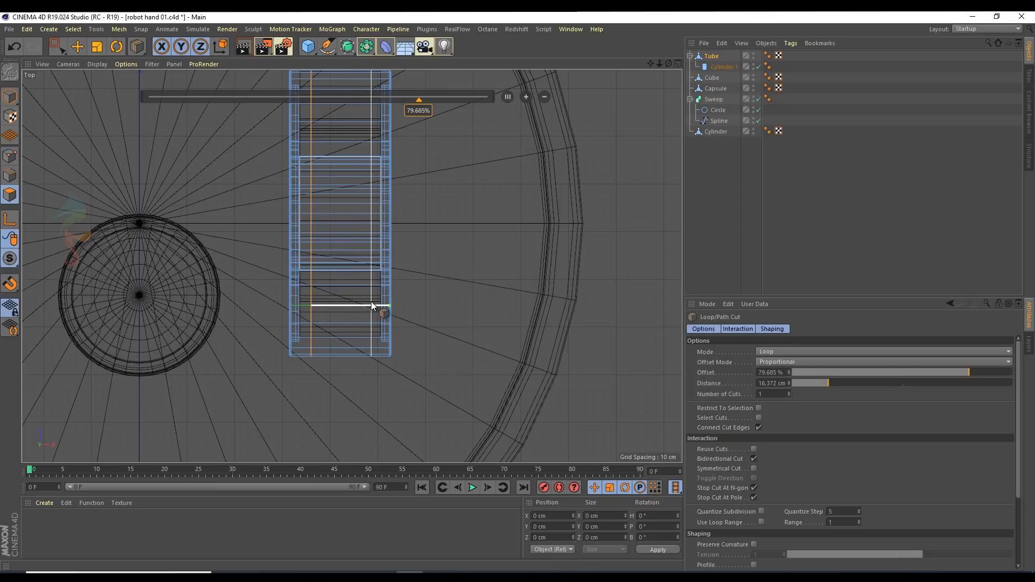
key(ctrl+z)
middle_click(291, 180)
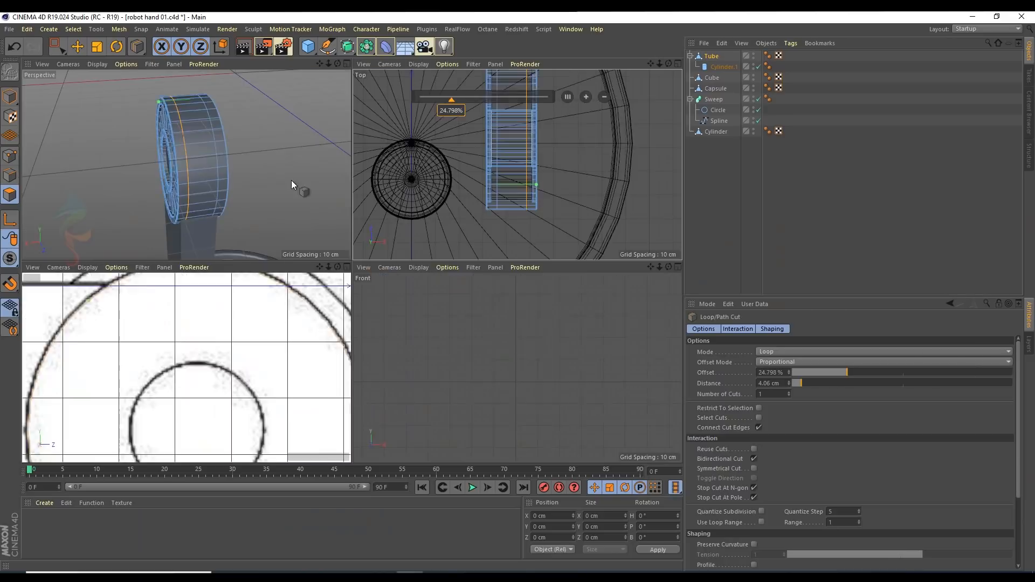
middle_click(291, 180)
alt+drag(370, 199, 350, 187)
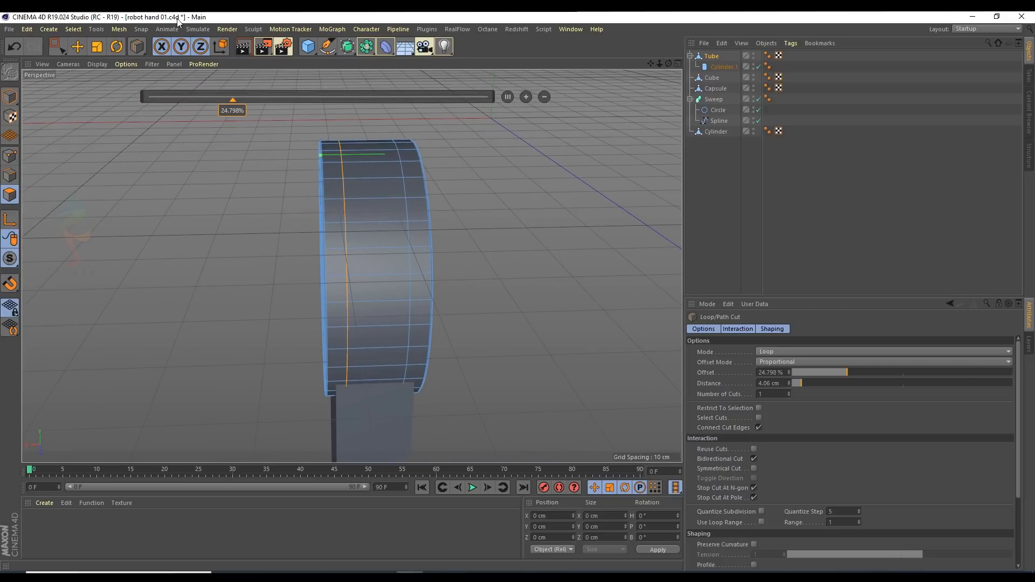
Step: Select the band of polygons between the two loop cuts all around the tube with Rectangle Selection
click(63, 43)
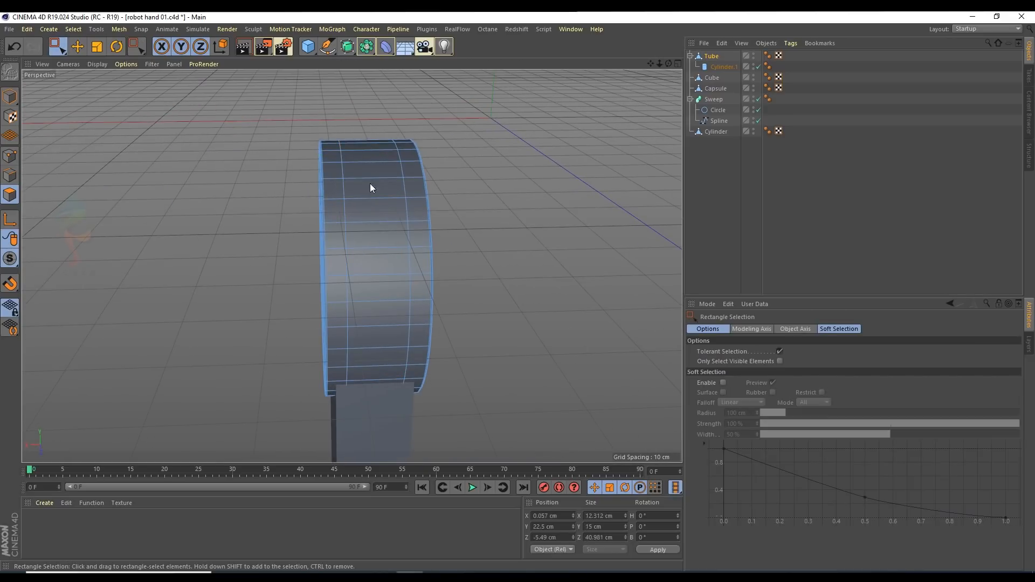
drag(357, 118, 385, 399)
middle_click(423, 232)
middle_click(510, 144)
mouse_move(349, 144)
alt+right_down()
mouse_move(349, 167)
mouse_move(345, 133)
alt+right_up()
drag(343, 311, 346, 346)
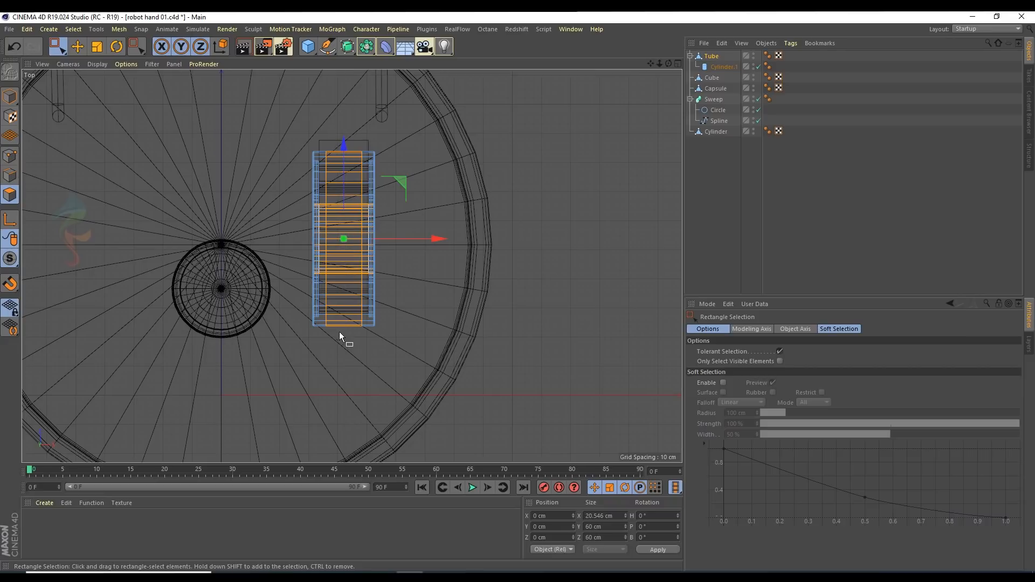
Step: Examine the selected band and the tube's fit to the reference drawing in the front, perspective and side views
middle_click(339, 332)
scroll(229, 327, down, 4)
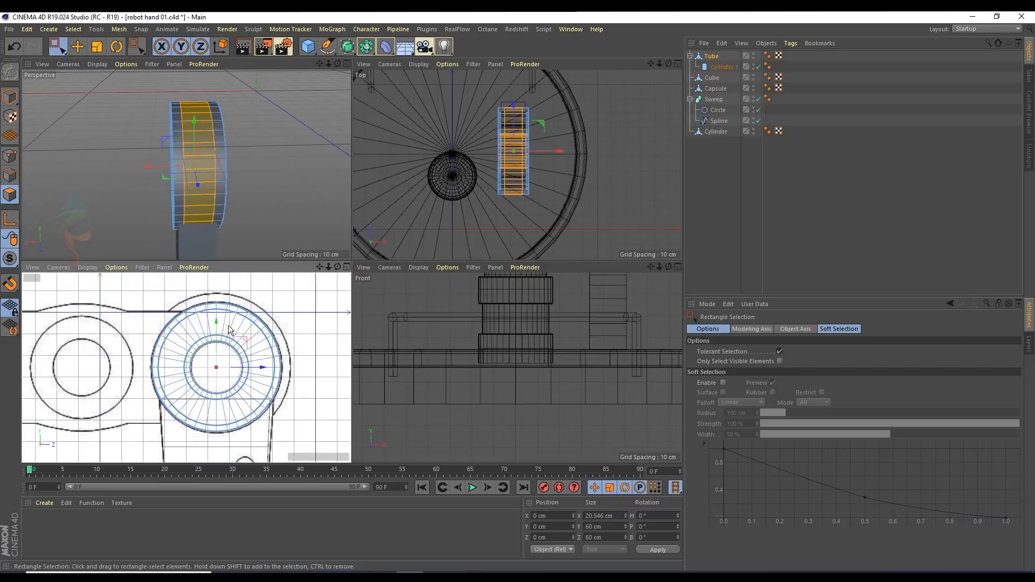
middle_click(380, 337)
scroll(378, 332, down, 4)
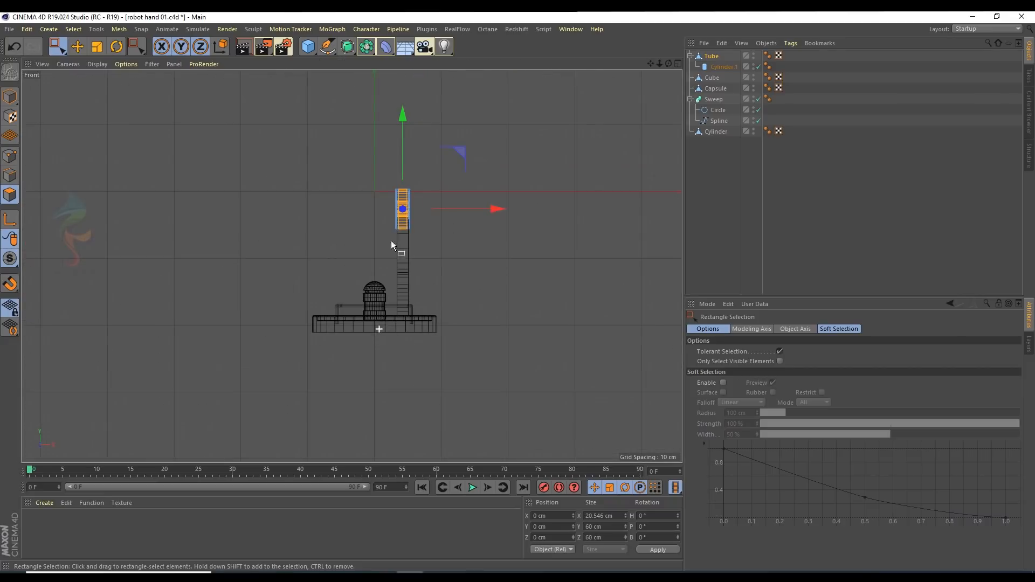
middle_click(384, 231)
middle_click(228, 188)
alt+drag(229, 189, 247, 251)
middle_click(283, 291)
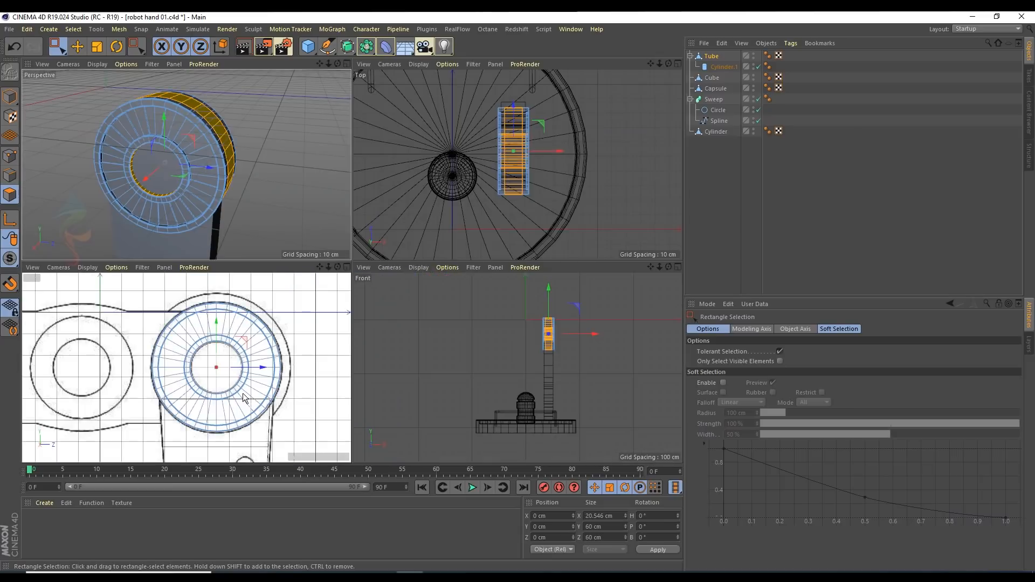
middle_click(242, 393)
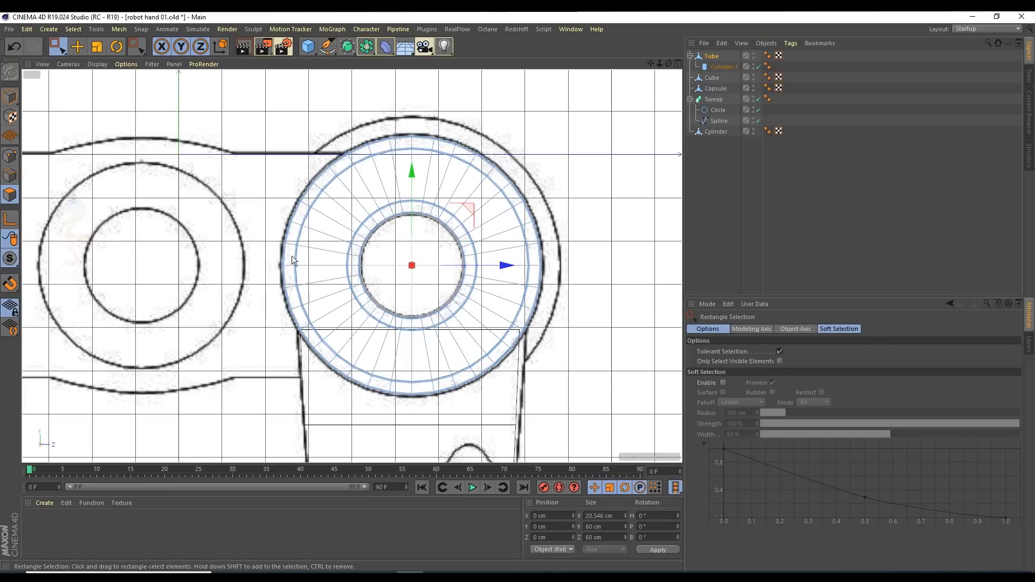
Step: Widen the selected band of polygons along the X axis to about 13.9 cm with the Scale tool
middle_click(485, 335)
middle_click(321, 196)
mouse_move(321, 196)
alt+mouse_down()
mouse_move(353, 161)
mouse_move(294, 205)
mouse_move(309, 204)
alt+mouse_up()
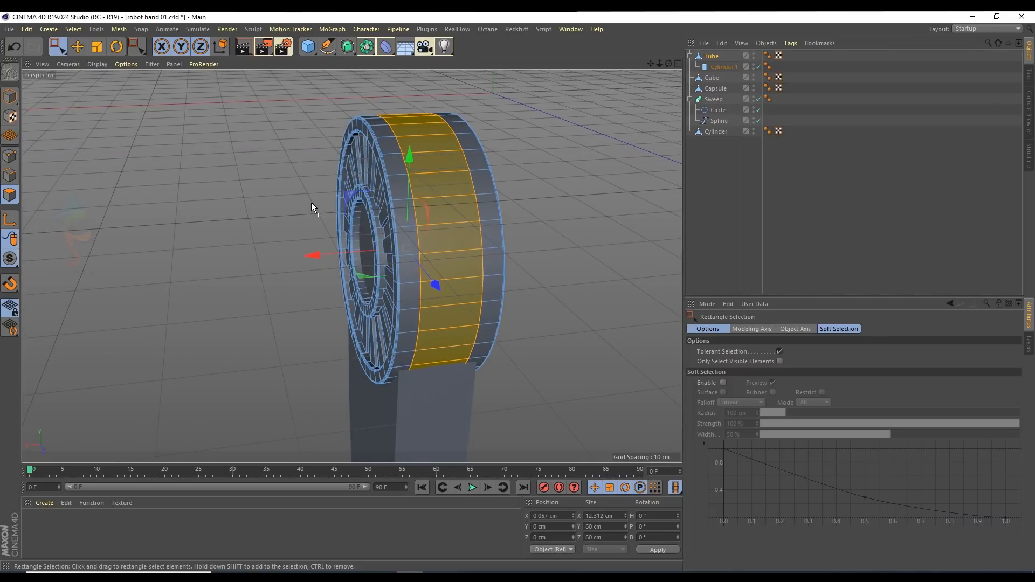
scroll(473, 218, up, 1)
alt+drag(419, 271, 480, 208)
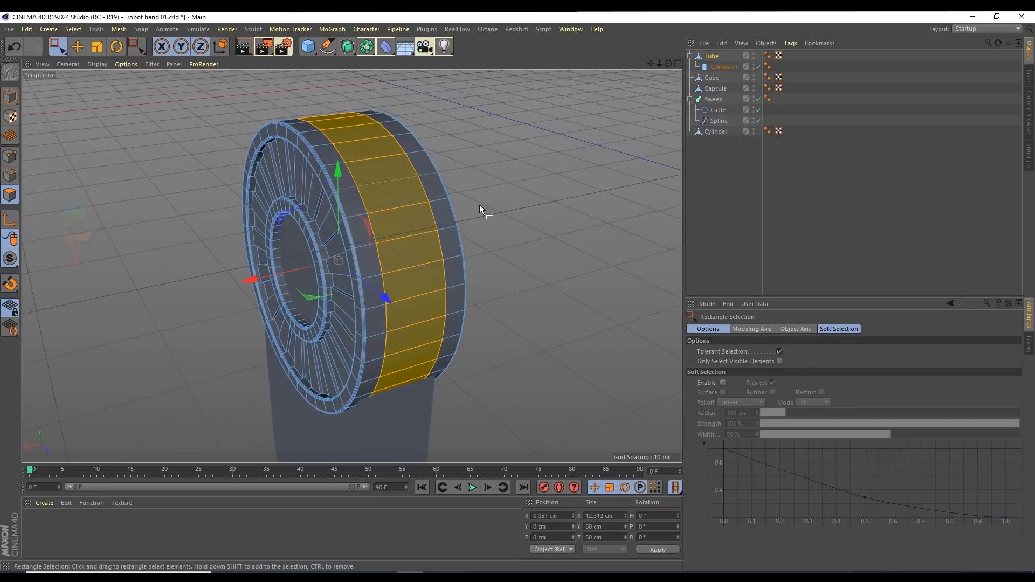
right_click(533, 216)
click(97, 47)
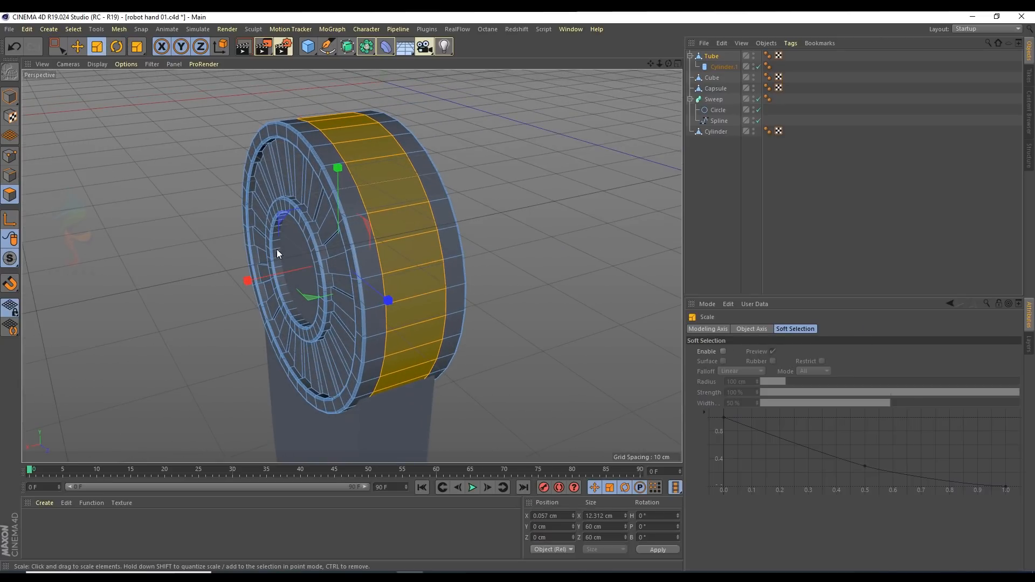
drag(254, 277, 242, 280)
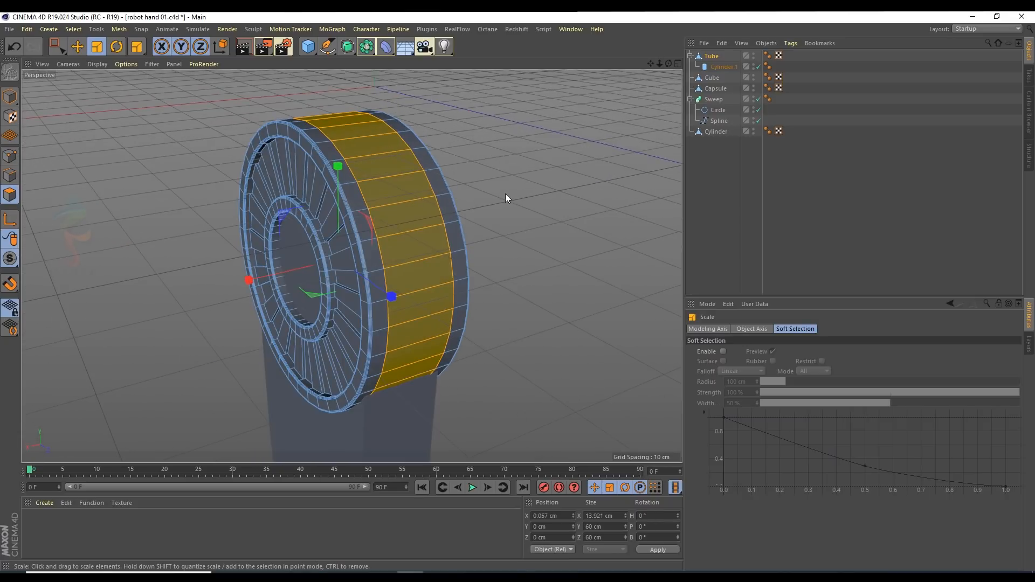
Step: Extrude the selected rim band inward with an offset of about -1.63 cm and clear the polygon selection
right_click(506, 193)
click(539, 332)
drag(430, 302, 413, 301)
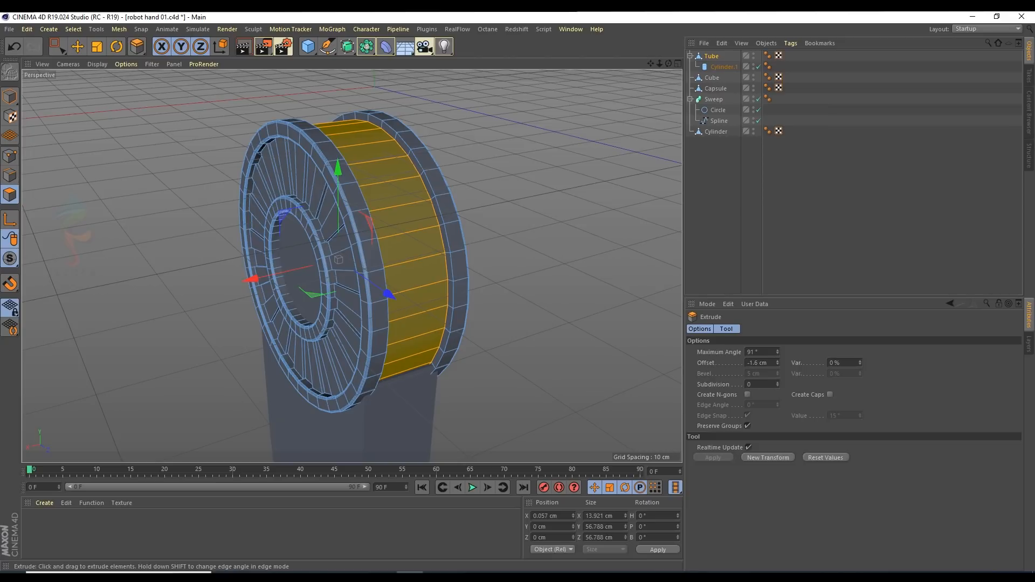
alt+drag(447, 264, 411, 267)
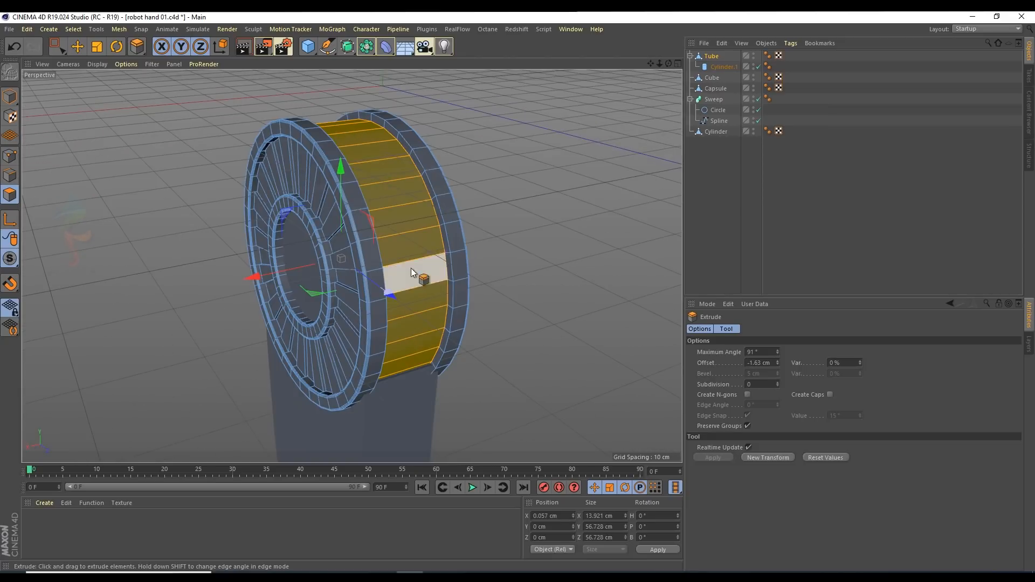
click(77, 47)
alt+drag(414, 229, 394, 204)
scroll(383, 232, up, 6)
scroll(367, 199, down, 5)
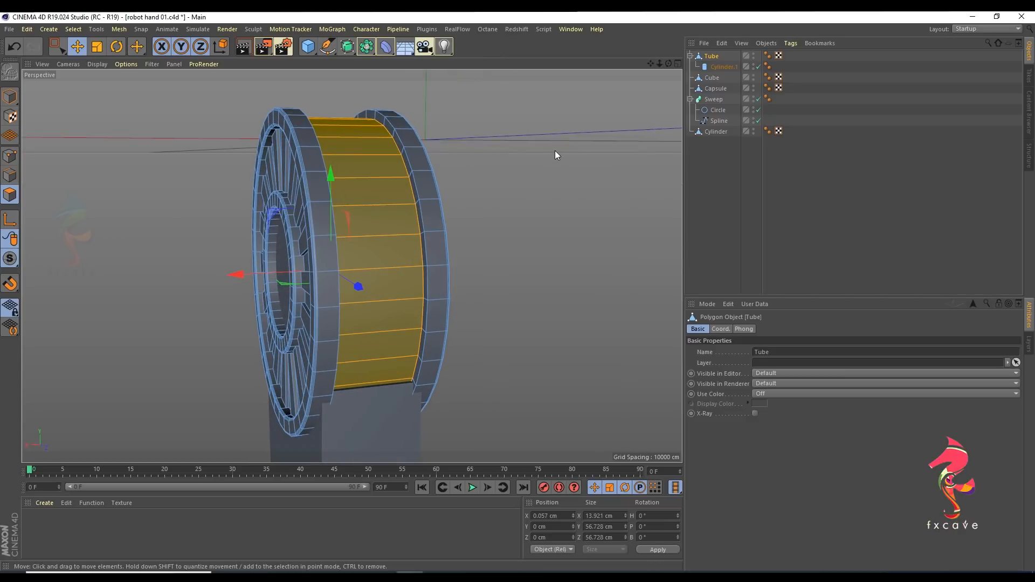
click(551, 151)
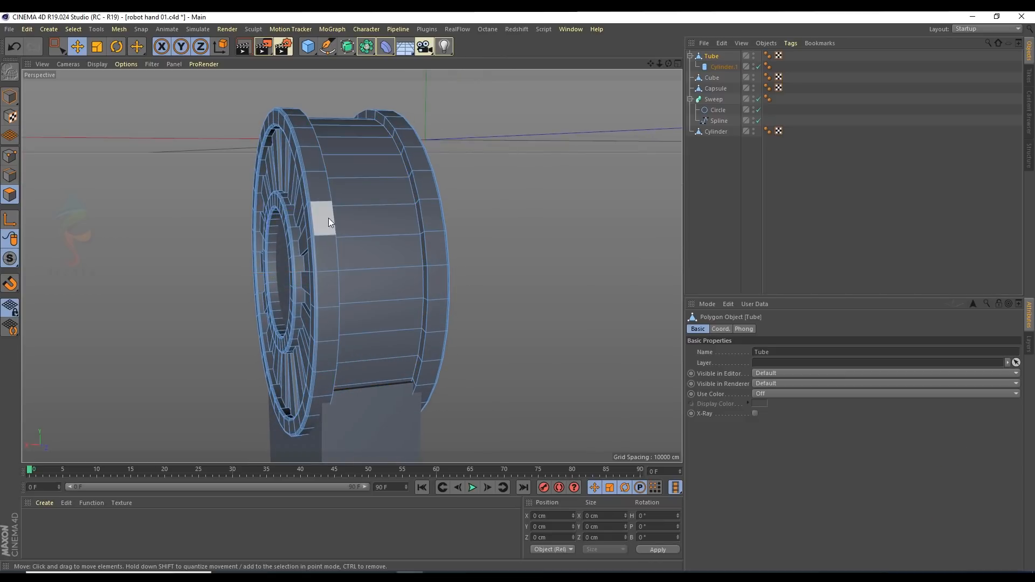
Step: Select the two outer edge loops bordering the recessed groove with Loop Selection in edge mode
click(11, 172)
click(338, 258)
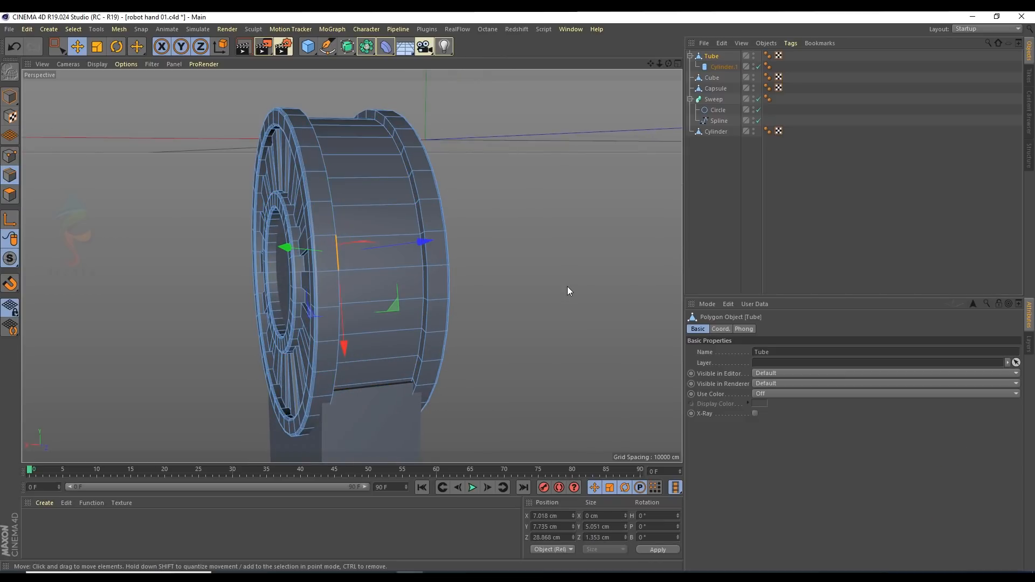
key(v)
mouse_move(590, 279)
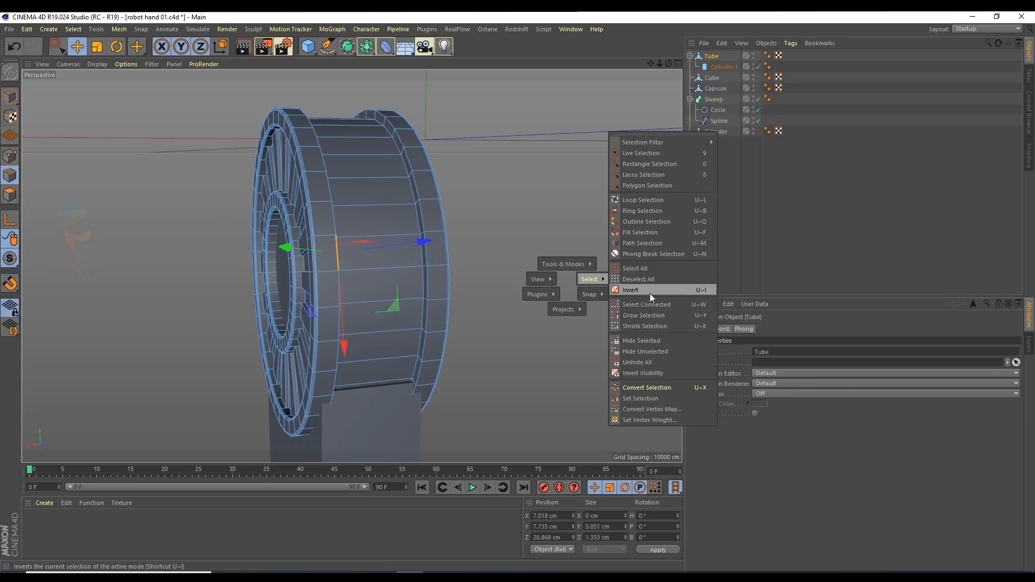
click(657, 197)
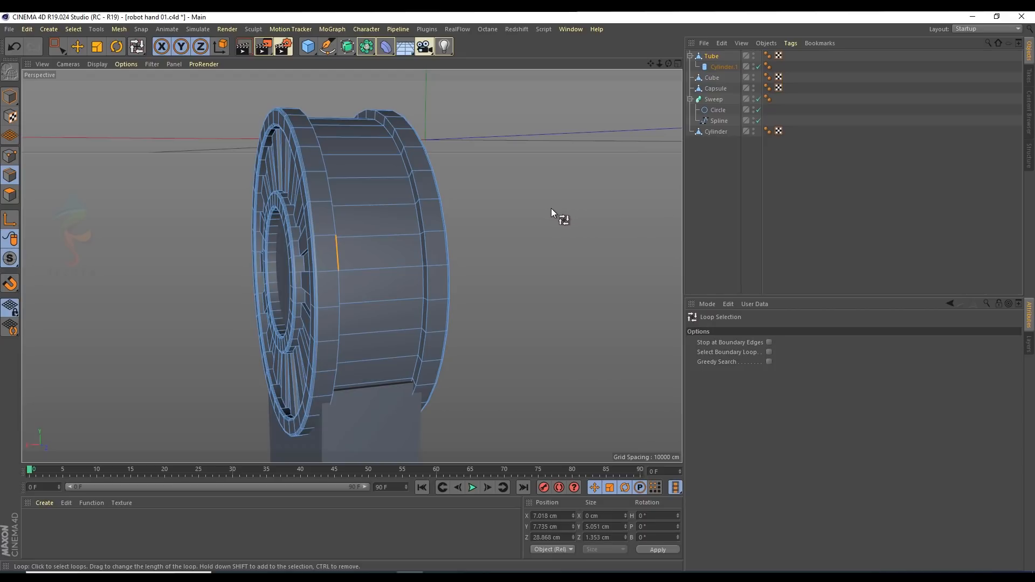
click(332, 257)
shift+click(431, 272)
Step: Bevel both groove edge loops with a 0.398 cm offset and 2 subdivisions, then deselect the object in Model mode
right_click(588, 216)
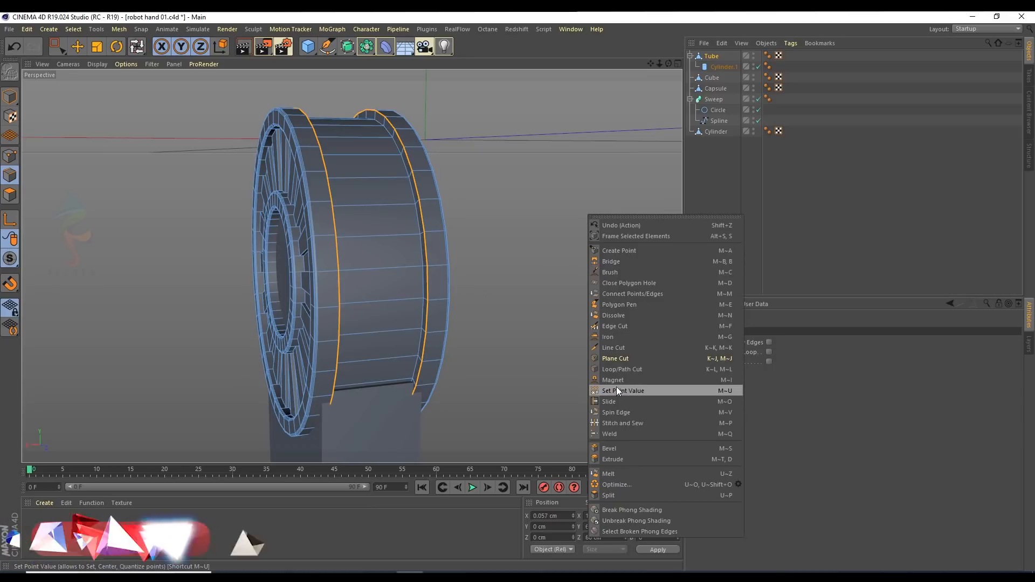
click(611, 448)
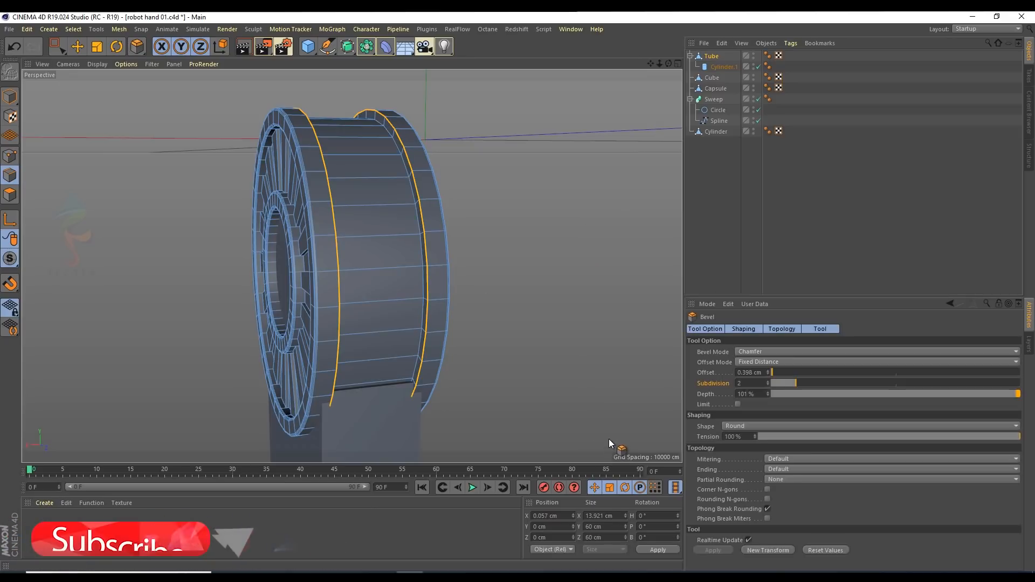
click(753, 549)
click(833, 183)
mouse_move(423, 213)
alt+mouse_down()
mouse_move(250, 215)
mouse_move(422, 225)
mouse_move(499, 173)
mouse_move(558, 186)
mouse_move(364, 223)
mouse_move(415, 214)
alt+mouse_up()
key(e)
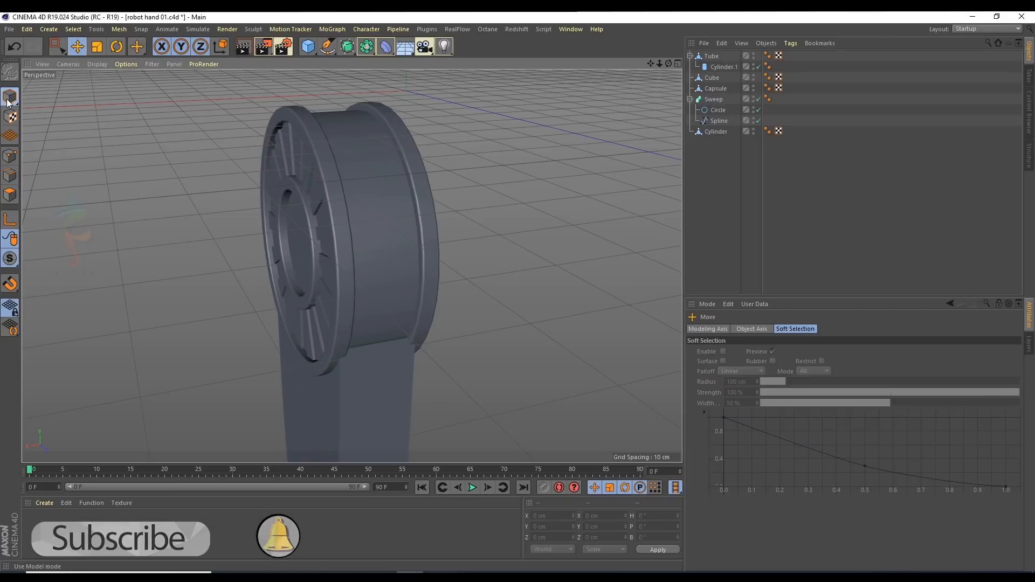
click(331, 265)
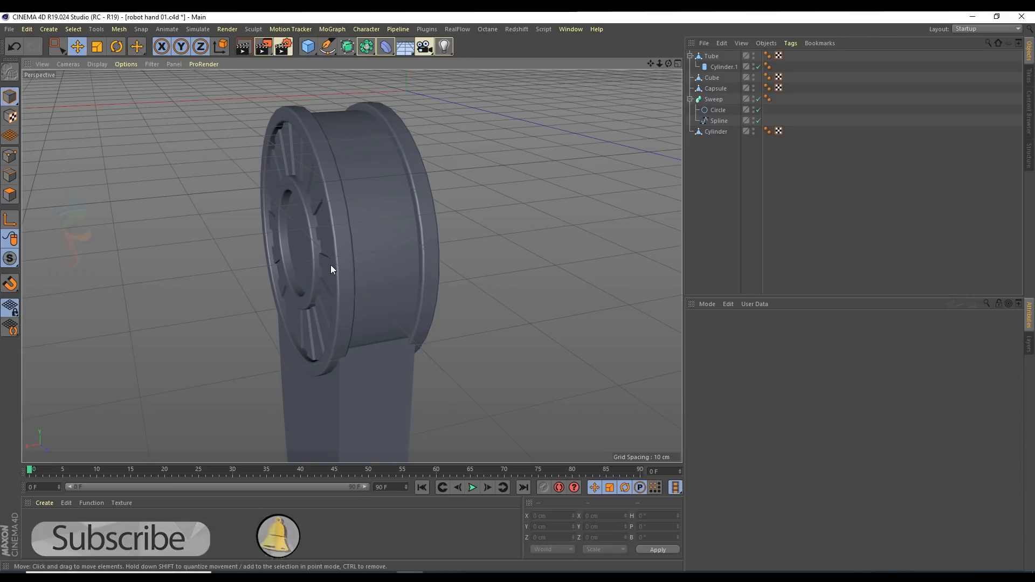
alt+drag(323, 273, 280, 231)
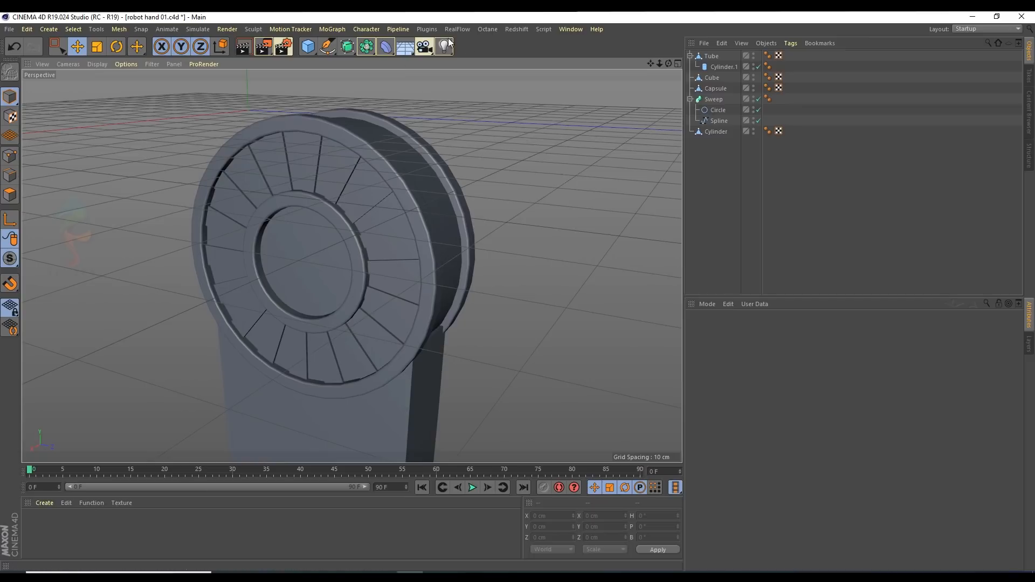
Step: Add a Tube primitive to the scene and set its orientation to -X
click(311, 50)
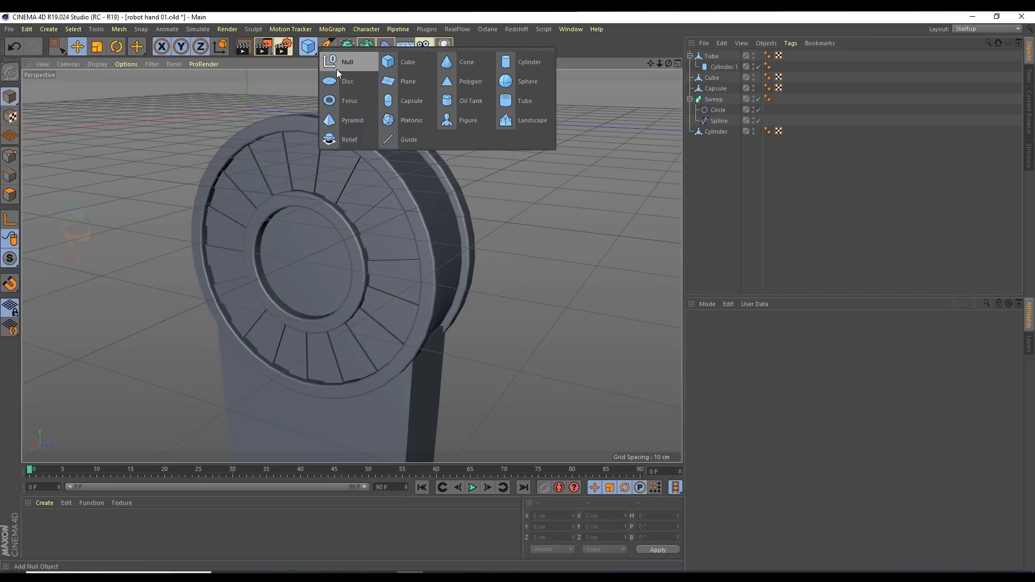
click(520, 101)
scroll(398, 193, down, 3)
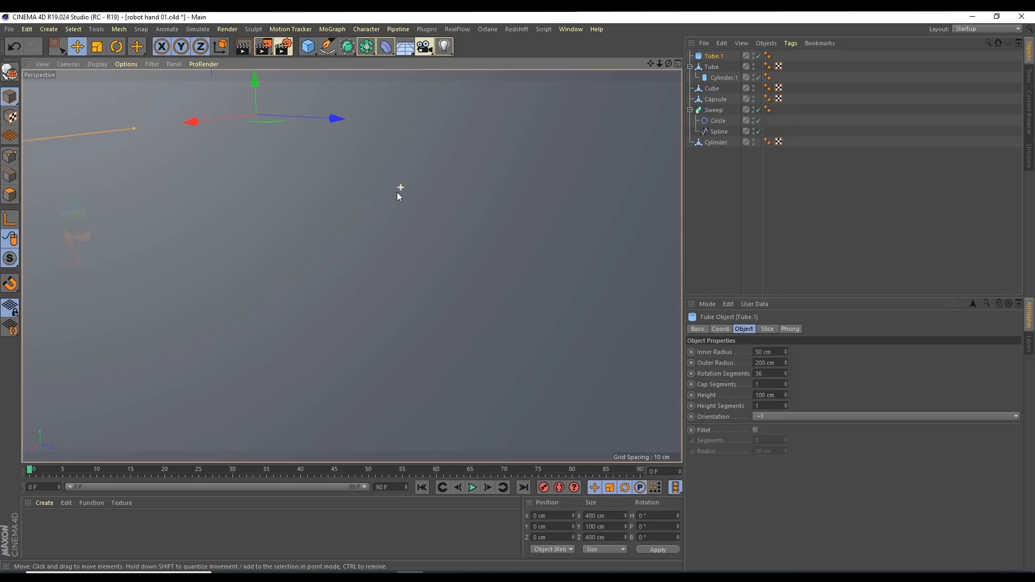
scroll(397, 192, down, 5)
alt+drag(397, 192, 431, 237)
scroll(807, 415, up, 1)
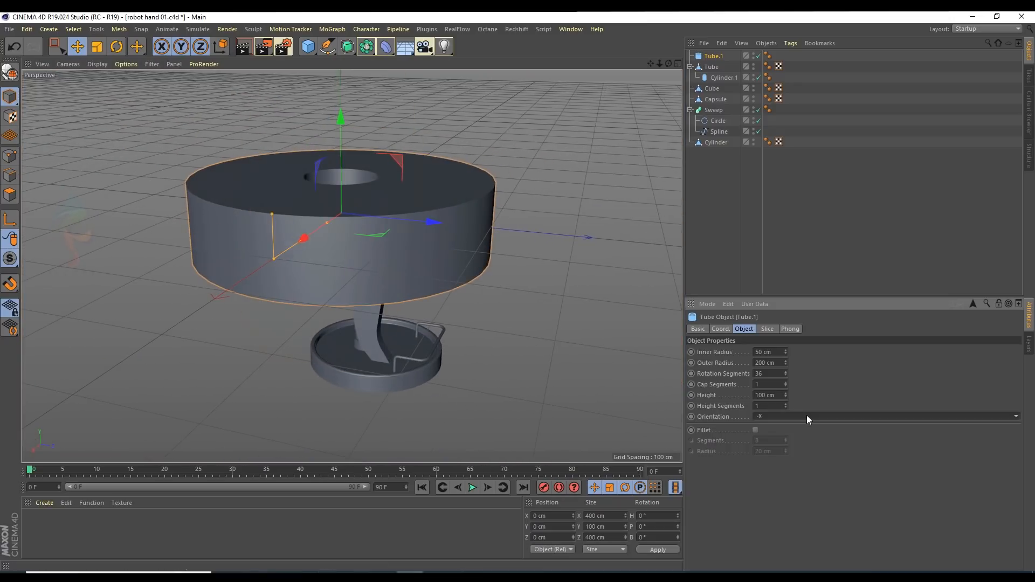
Step: Make the new tube a child of the Tube object, reset its position coordinates to 0 and save the project
middle_click(478, 335)
drag(713, 55, 711, 66)
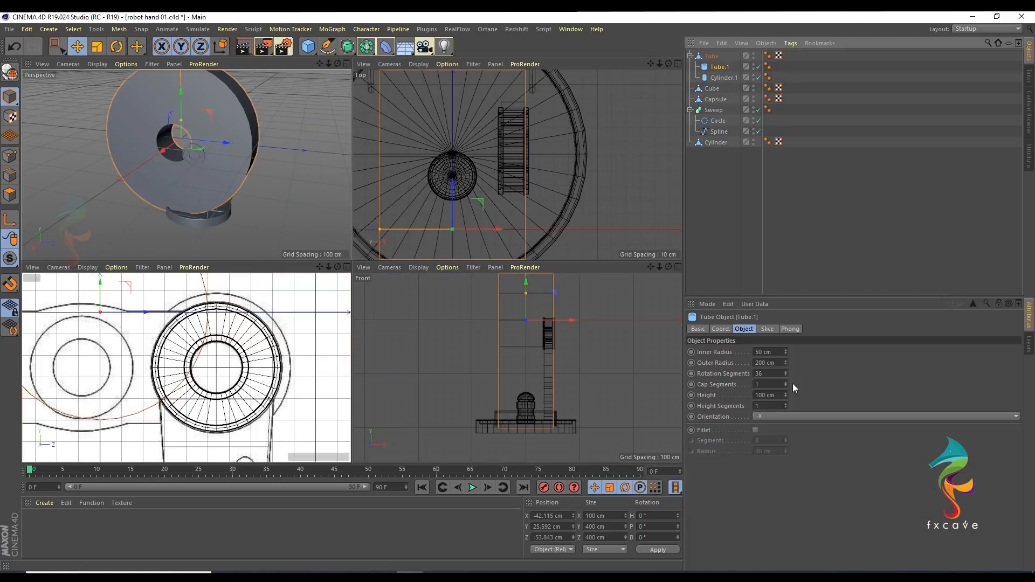
click(721, 329)
right_click(743, 362)
right_click(743, 373)
middle_click(302, 345)
scroll(471, 228, up, 1)
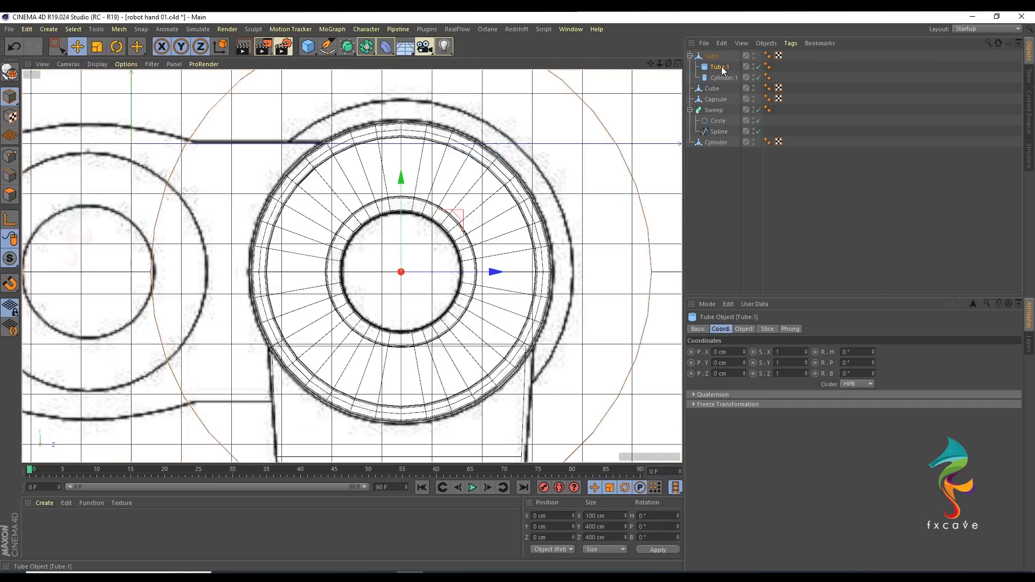
click(719, 66)
scroll(329, 269, down, 2)
key(ctrl+s)
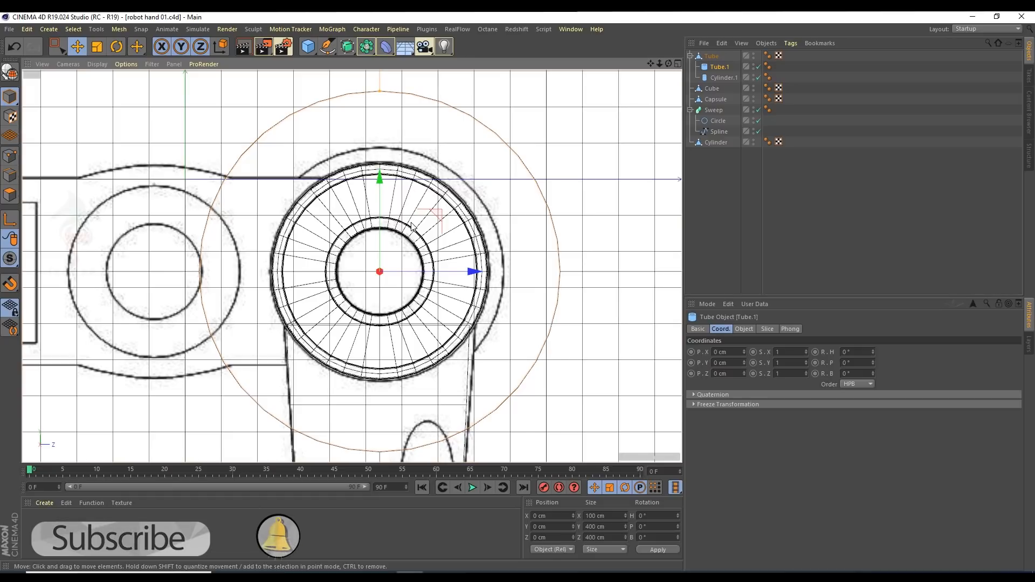
Step: Shrink the new tube to about 63.6 cm in diameter and 9.9 cm in height so it sits within the joint's groove
middle_click(473, 263)
middle_click(339, 227)
drag(370, 83, 367, 200)
scroll(372, 200, up, 3)
scroll(393, 232, up, 3)
alt+drag(392, 232, 425, 163)
key(ctrl+z)
scroll(399, 293, up, 4)
alt+drag(431, 190, 416, 182)
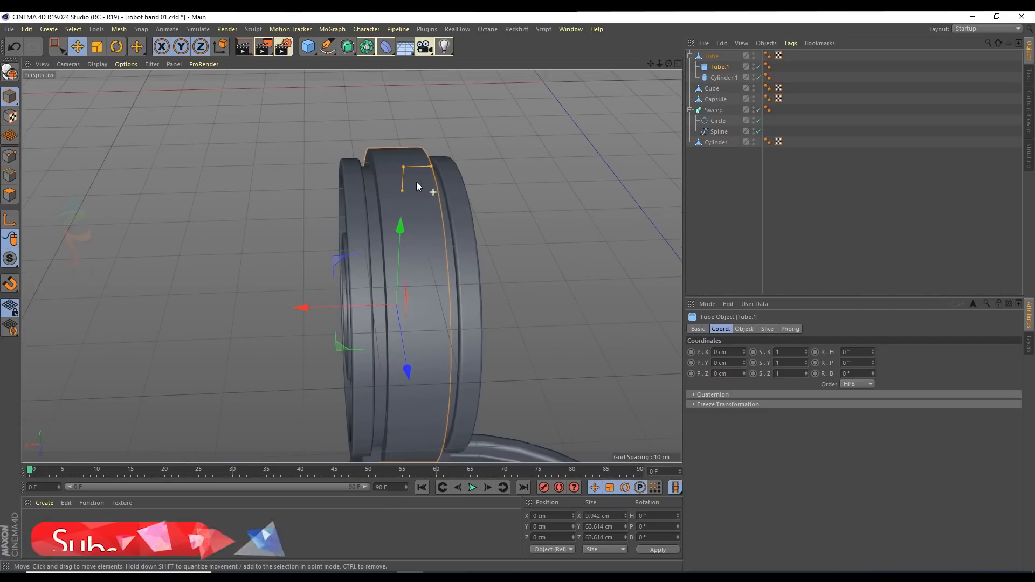
Step: Set the new tube's outer radius to 32 cm, inner radius to 15 cm and height to 10 cm
alt+drag(429, 252, 486, 228)
middle_click(413, 164)
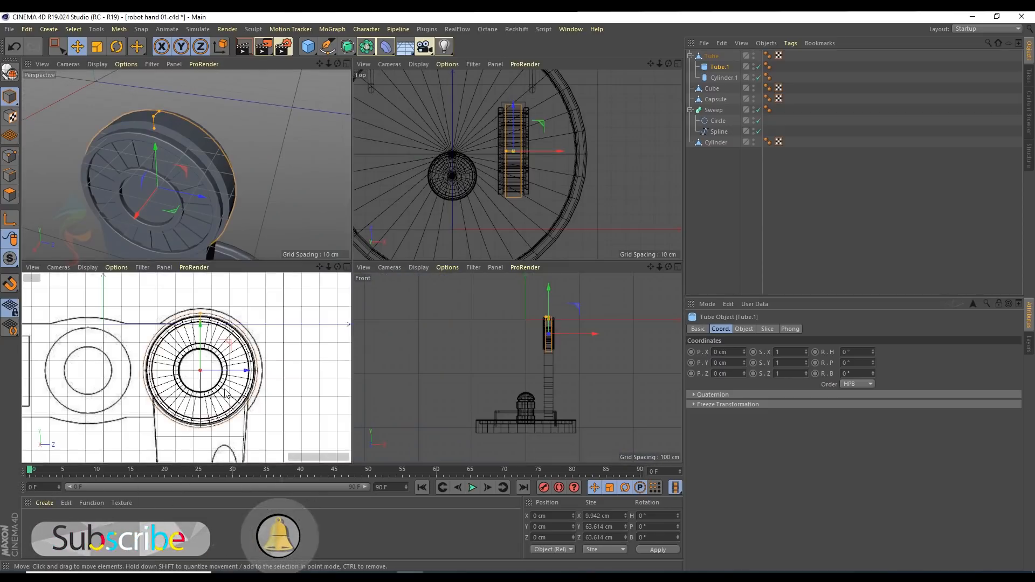
middle_click(302, 318)
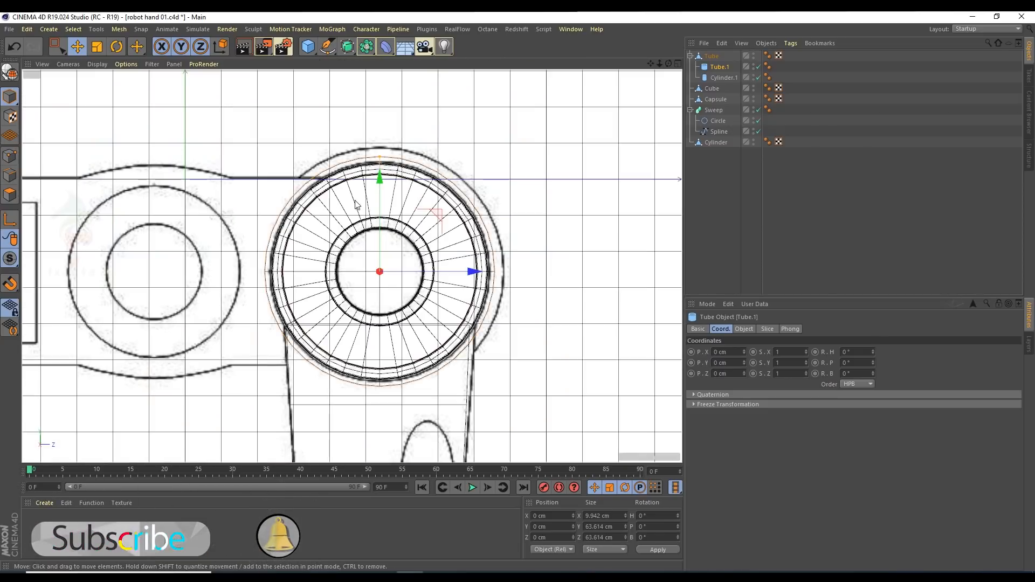
click(742, 329)
click(779, 363)
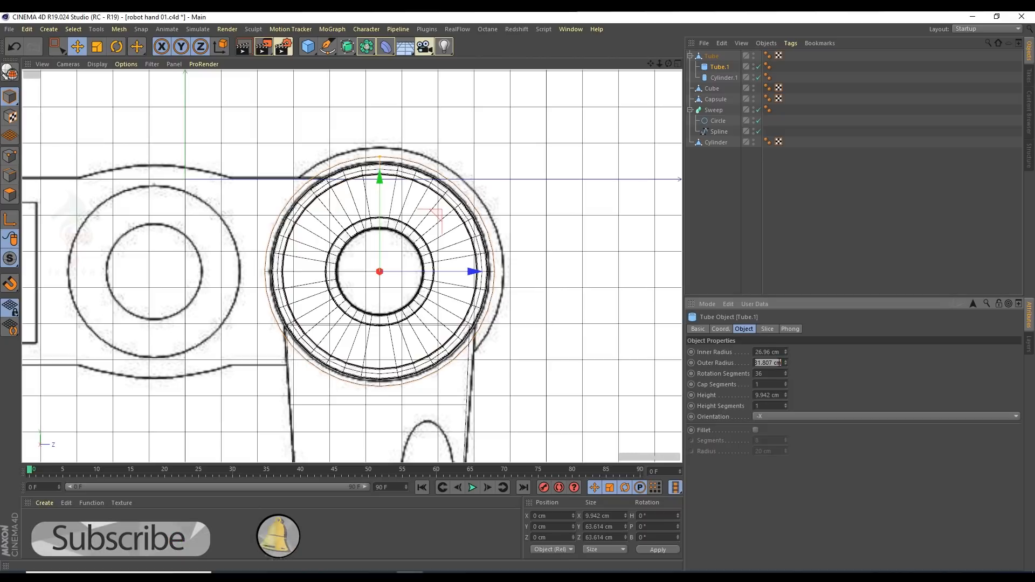
text(32)
key(Return)
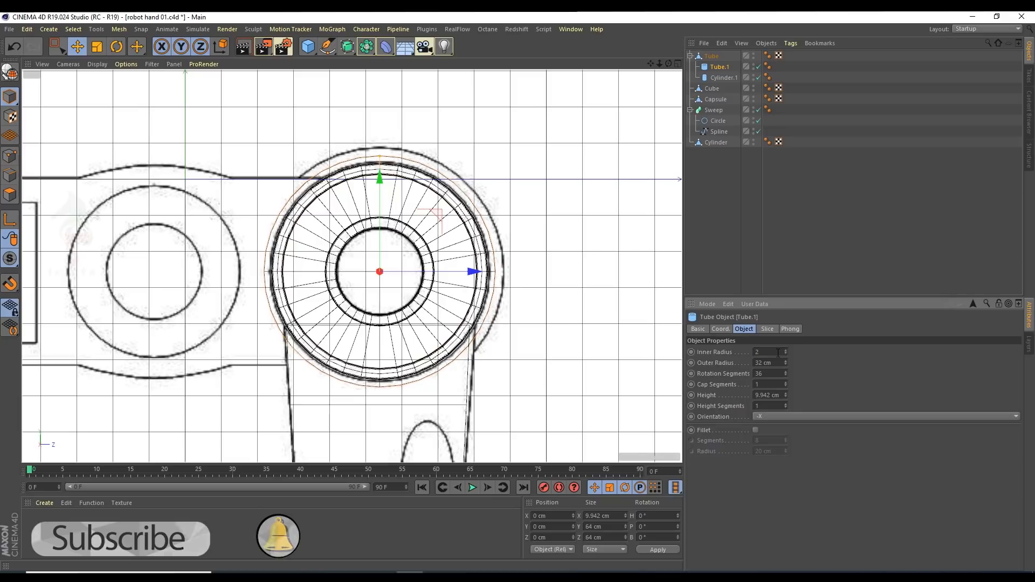
text(26)
key(Return)
drag(785, 350, 785, 356)
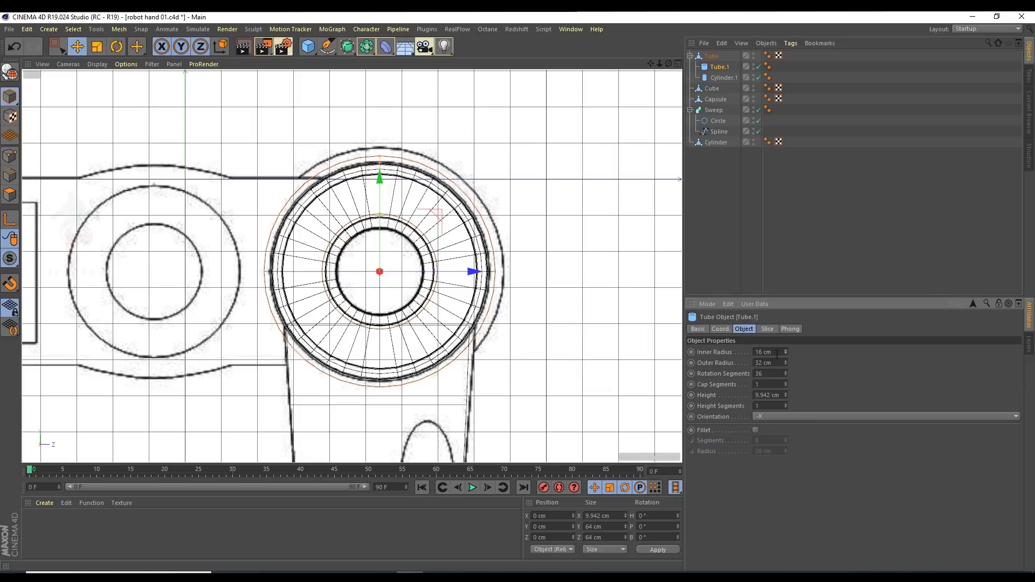
click(783, 395)
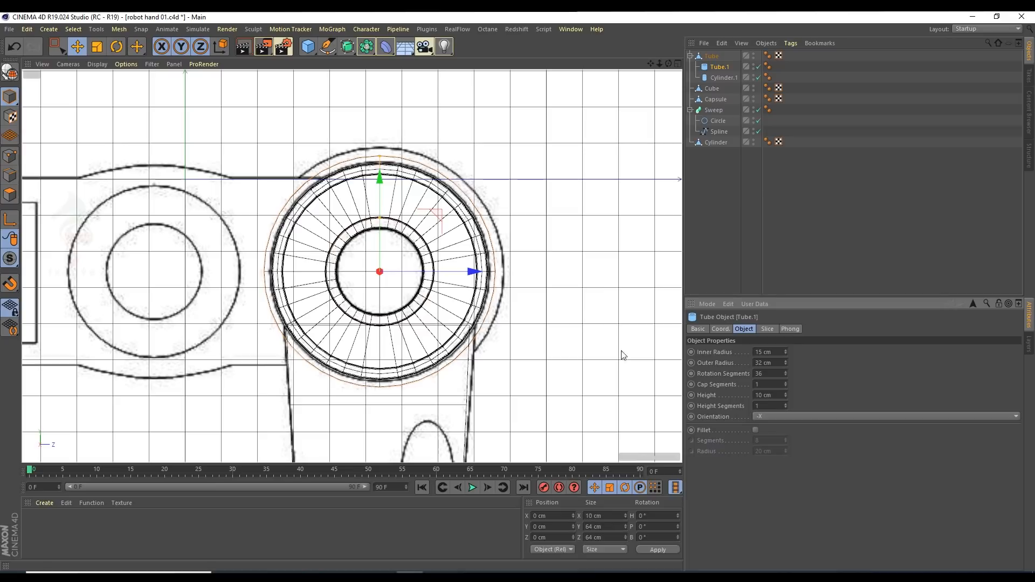
Step: Make the new tube editable and switch to polygon mode
middle_click(302, 162)
middle_click(279, 153)
alt+drag(304, 178, 463, 194)
key(c)
click(10, 194)
Step: Cut two loops around the new tube's outer surface with Loop/Path Cut, each about 2 cm in from one side
right_click(510, 141)
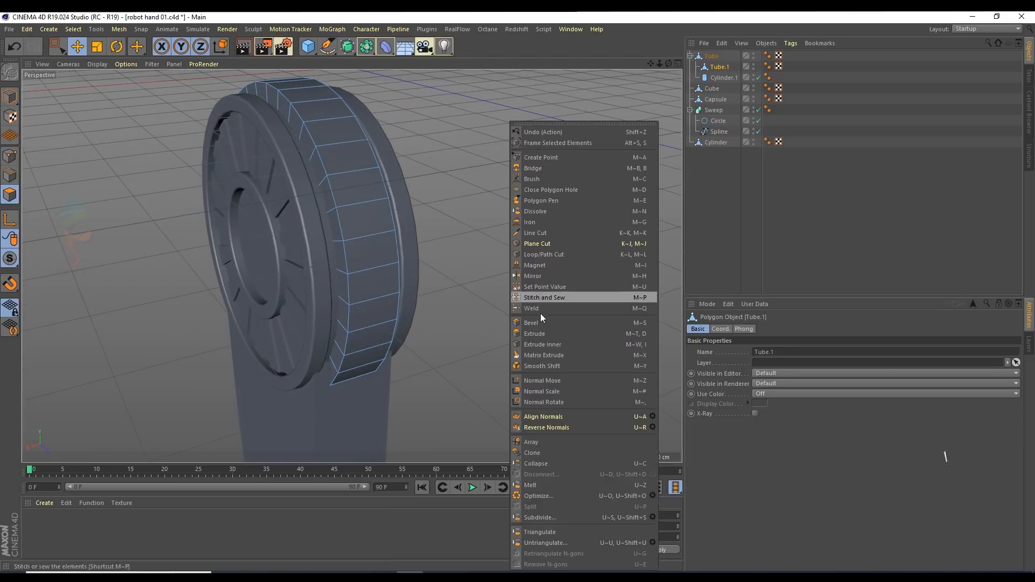
click(537, 254)
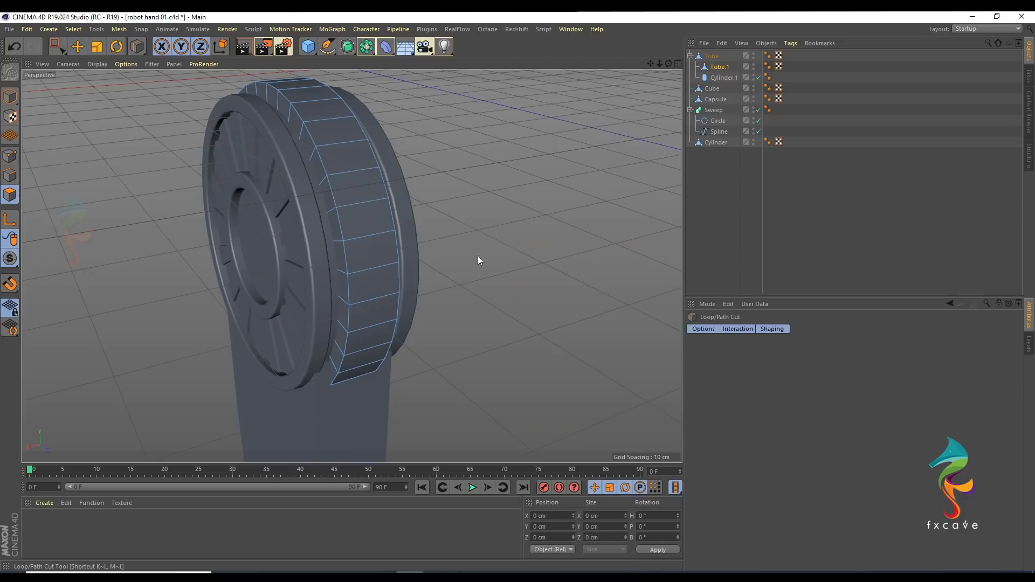
middle_click(366, 216)
middle_click(404, 180)
scroll(351, 258, up, 6)
scroll(360, 296, down, 2)
alt+middle_drag(358, 390, 363, 371)
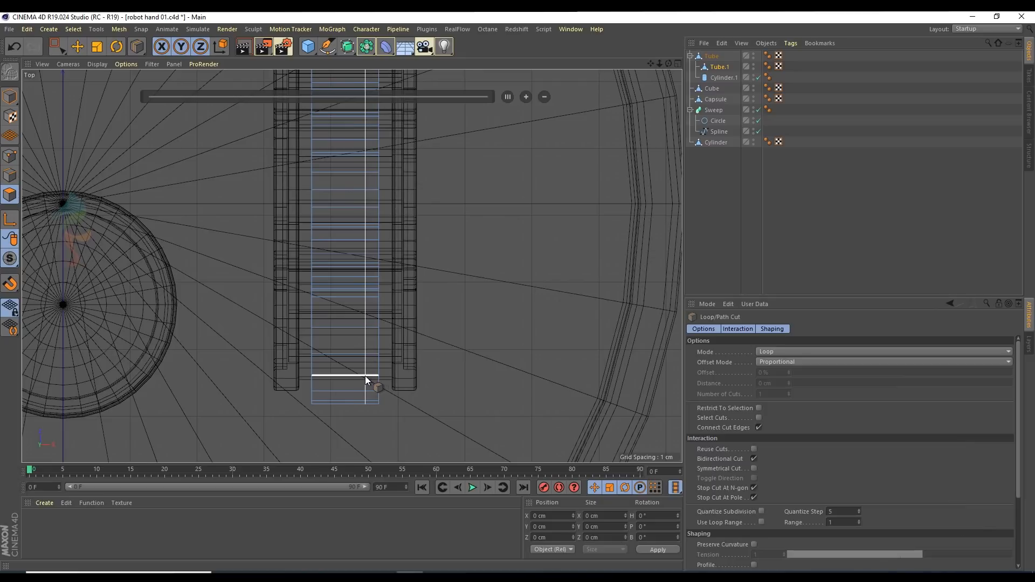
click(364, 377)
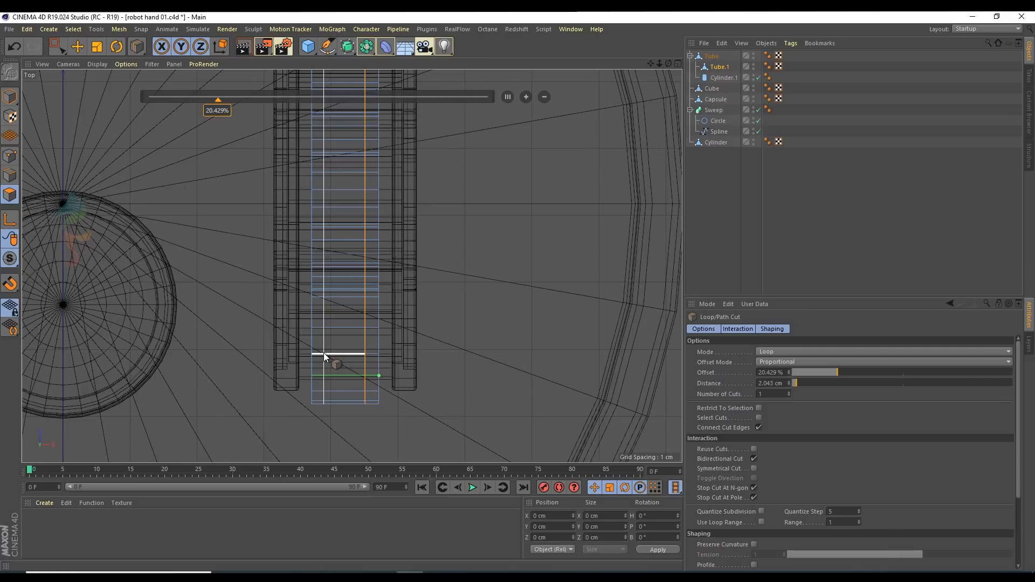
click(324, 353)
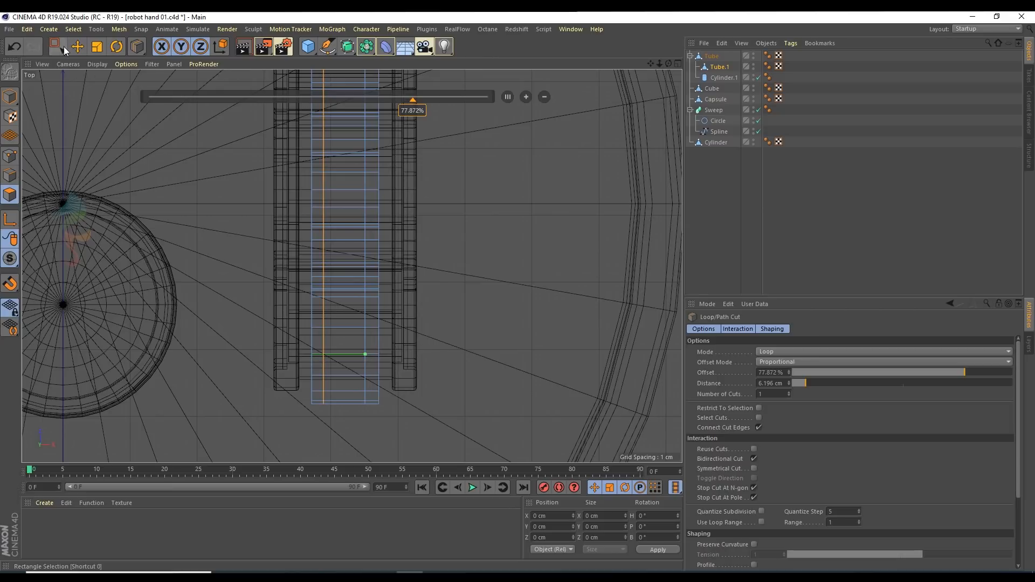
Step: Rectangle-select the middle band of polygons between the two loop cuts around the new tube's outer surface
click(65, 47)
scroll(341, 231, down, 3)
alt+middle_drag(354, 103, 360, 144)
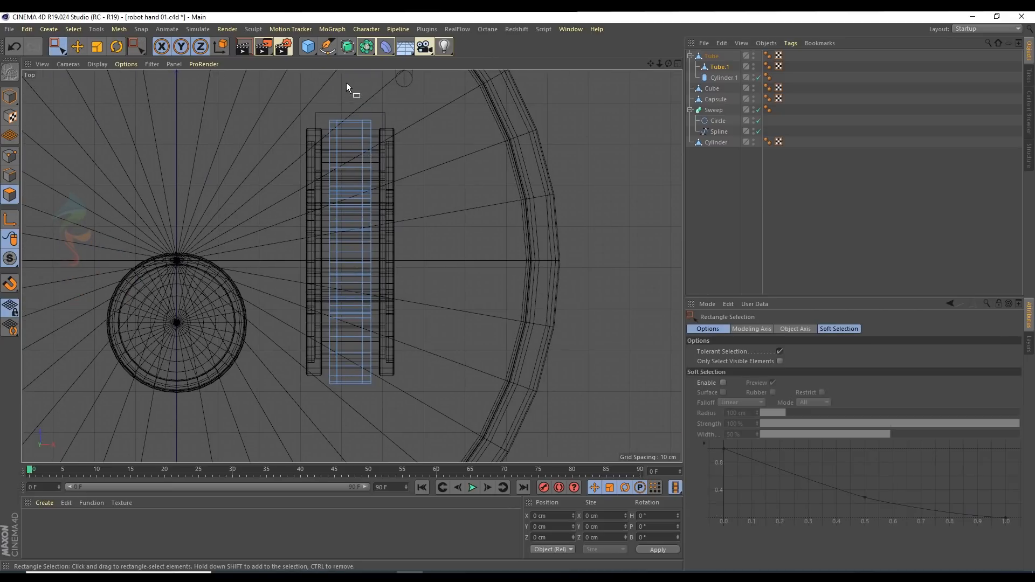
drag(353, 402, 351, 397)
middle_click(266, 240)
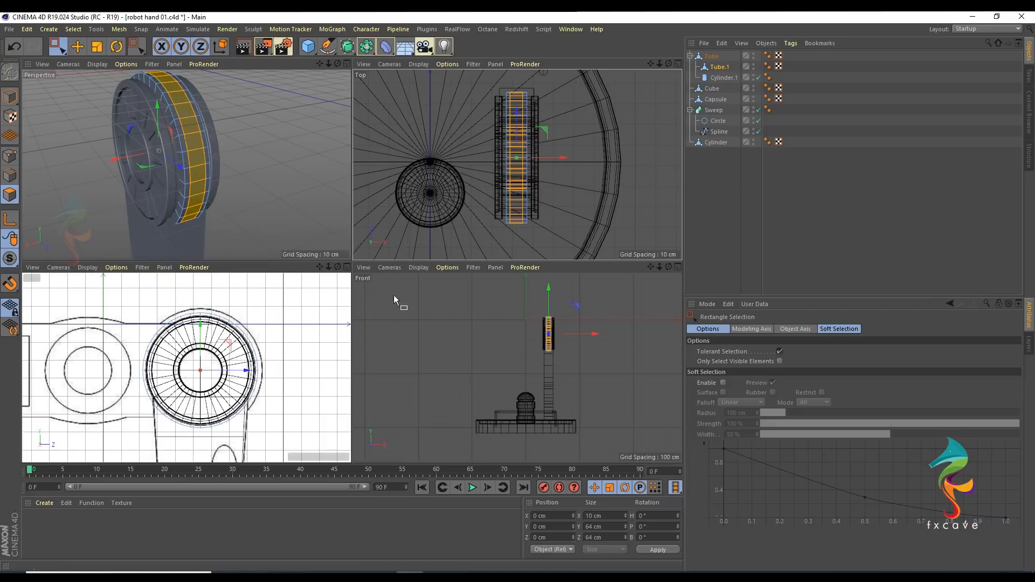
scroll(517, 349, up, 8)
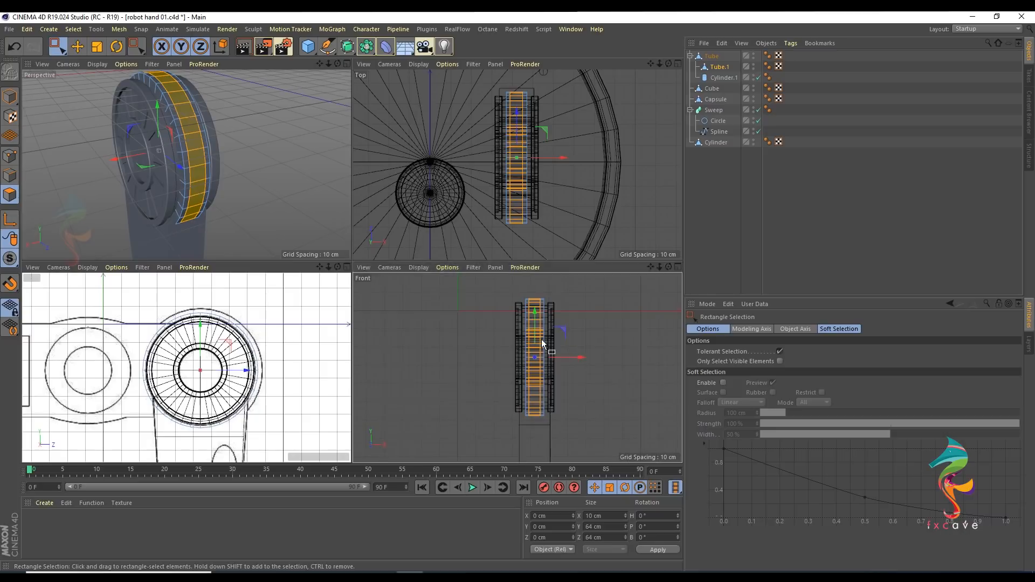
middle_click(517, 356)
scroll(403, 278, down, 4)
ctrl+drag(403, 417, 392, 420)
middle_click(305, 409)
middle_click(170, 146)
alt+drag(366, 219, 420, 215)
Step: Scale the selected polygon band down to about 3.8 cm wide along X
right_click(474, 170)
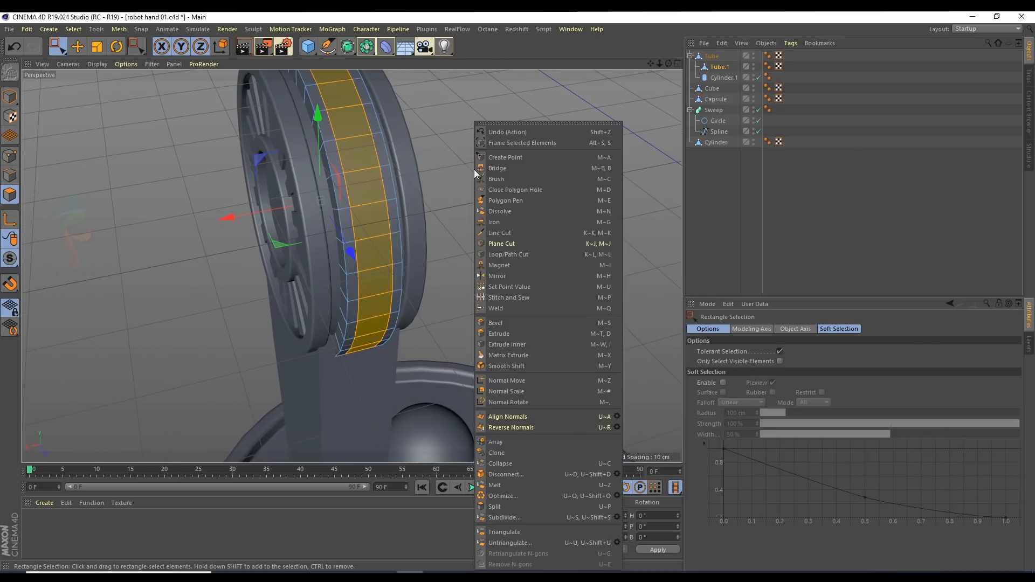
click(468, 302)
key(t)
middle_click(469, 122)
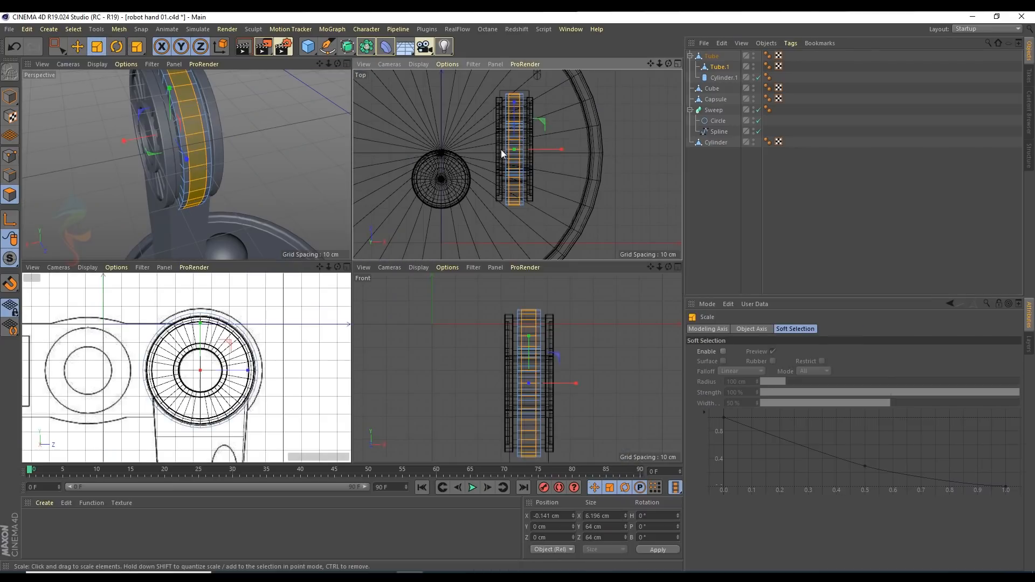
middle_click(345, 102)
alt+drag(345, 101, 261, 291)
alt+drag(393, 246, 417, 275)
Step: Extrude the narrowed band inward with an offset of -1.09 cm to form a groove
right_click(515, 388)
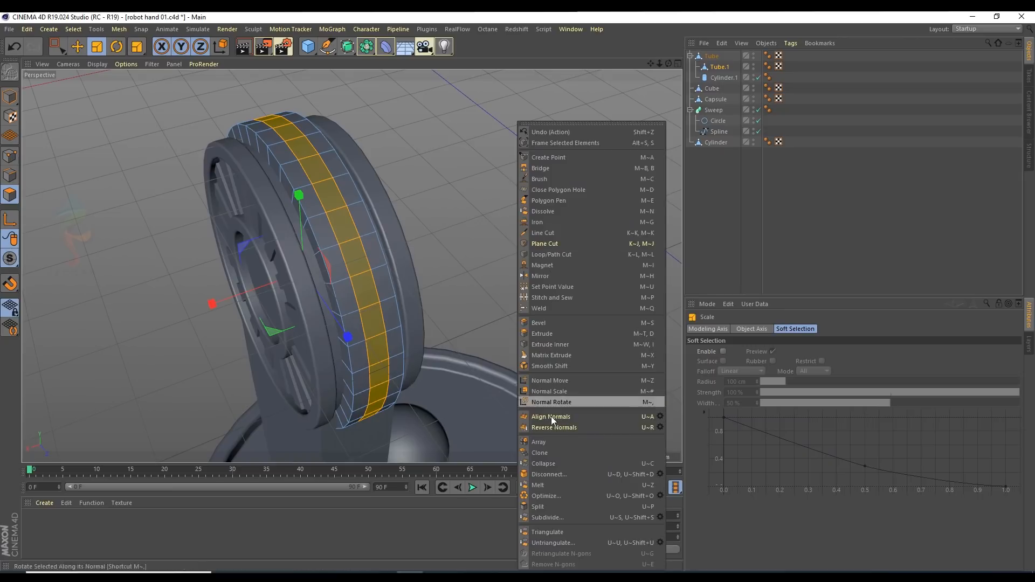
click(542, 309)
drag(369, 306, 345, 305)
Step: Loop-select four edge loops on the new tube: its two outer rim edges and the groove's two upper edges
alt+drag(370, 255, 446, 220)
click(10, 175)
key(v)
mouse_move(353, 251)
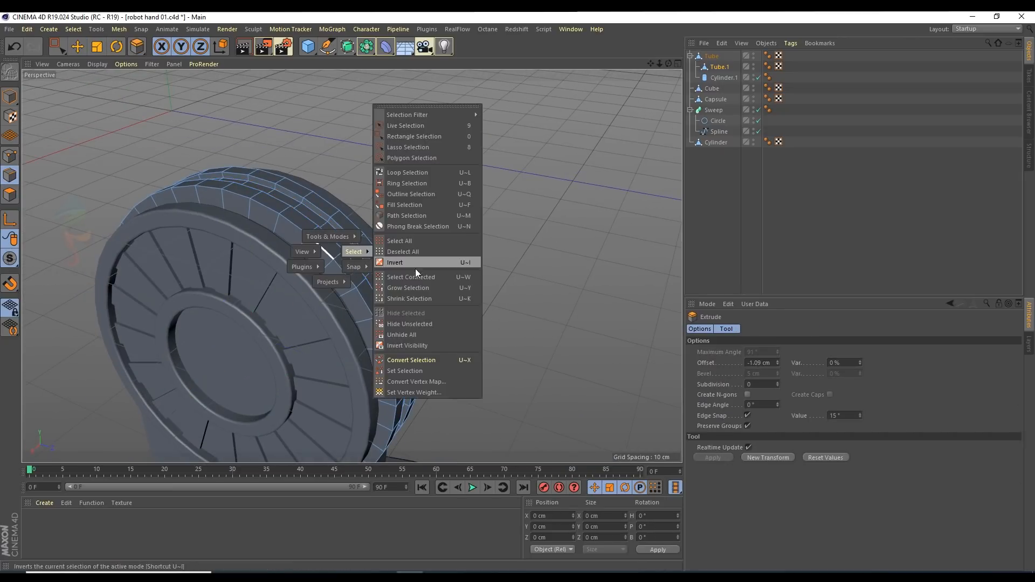
click(416, 172)
click(342, 275)
alt+drag(343, 275, 253, 274)
shift+click(361, 276)
shift+click(388, 285)
shift+click(406, 298)
alt+drag(405, 299, 477, 197)
Step: Try to bevel the four selected edge loops of the new tube
right_click(479, 196)
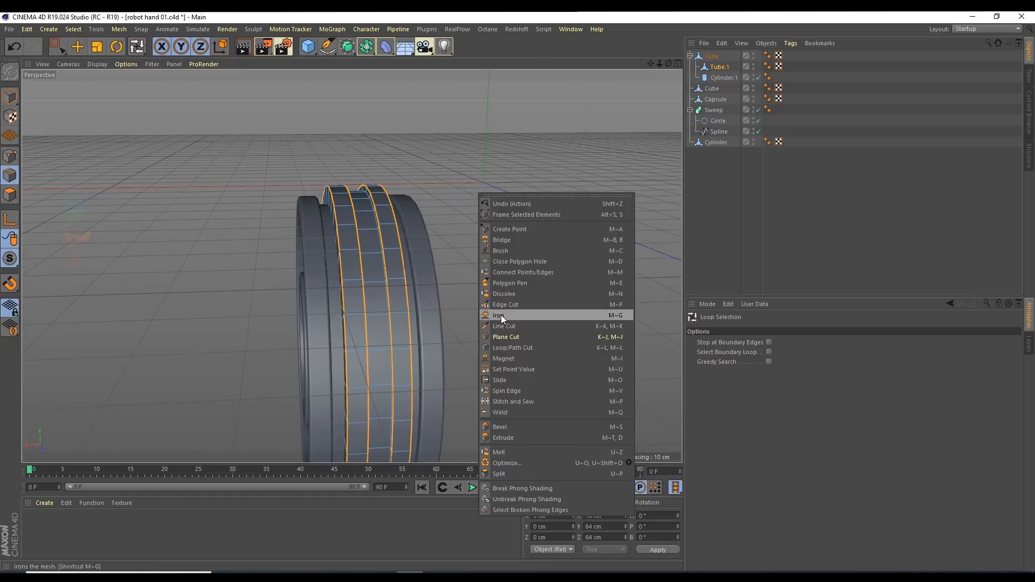
click(503, 427)
alt+drag(503, 427, 419, 306)
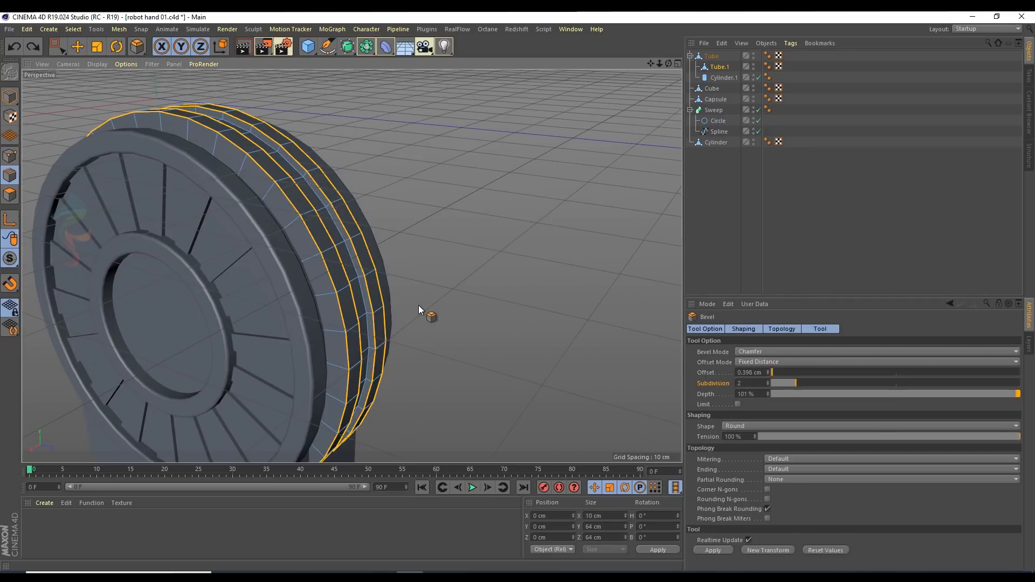
click(9, 155)
right_click(459, 191)
click(467, 429)
click(6, 192)
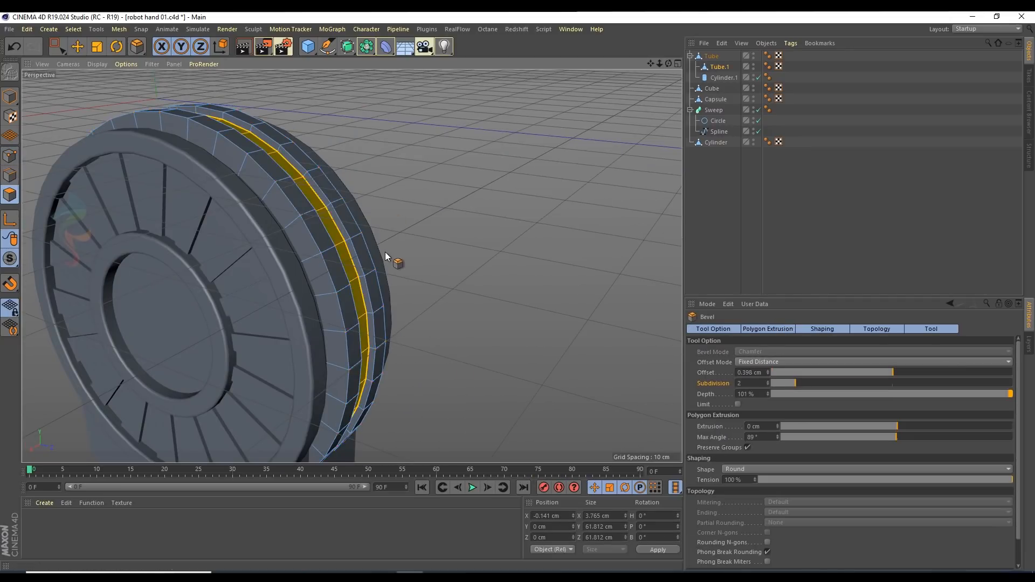
alt+drag(385, 251, 350, 264)
Step: Test bevel offsets of 1 cm and 0.8 cm on the four edge loops, and undo the bevel
click(9, 175)
scroll(402, 246, up, 3)
click(753, 551)
alt+drag(298, 323, 333, 328)
click(768, 391)
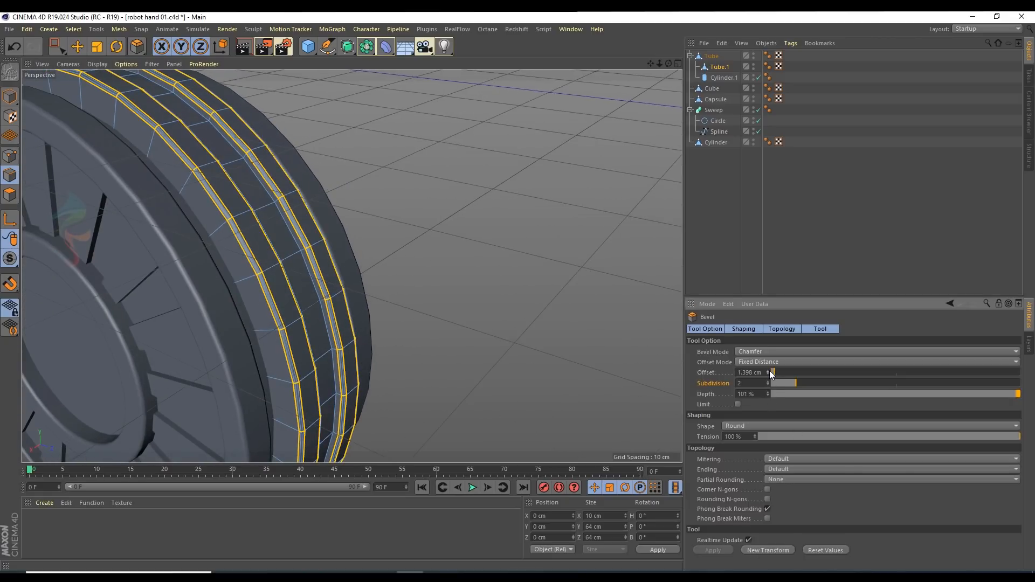
click(768, 370)
click(757, 372)
text(1)
key(Return)
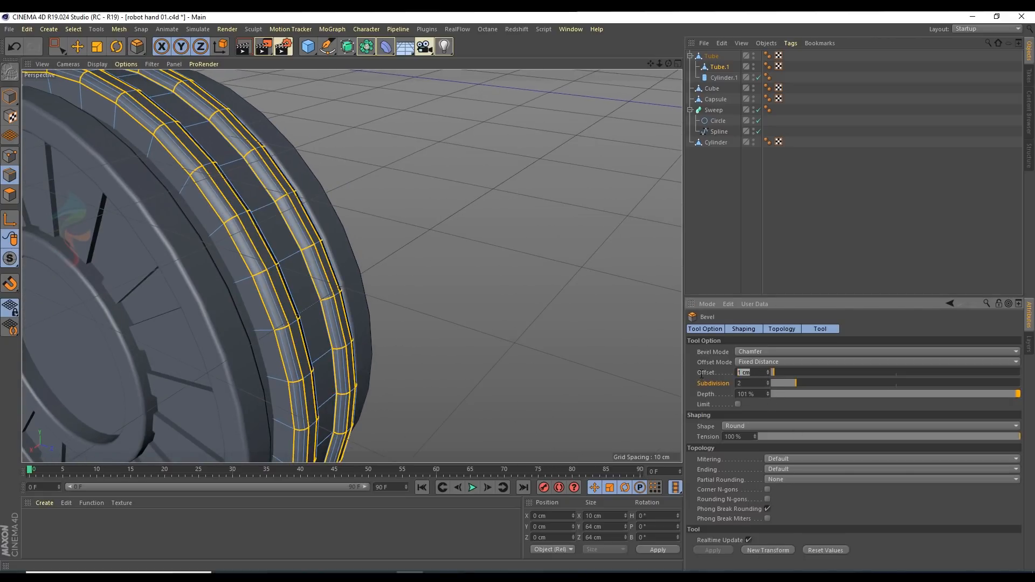
text(0.8)
key(Return)
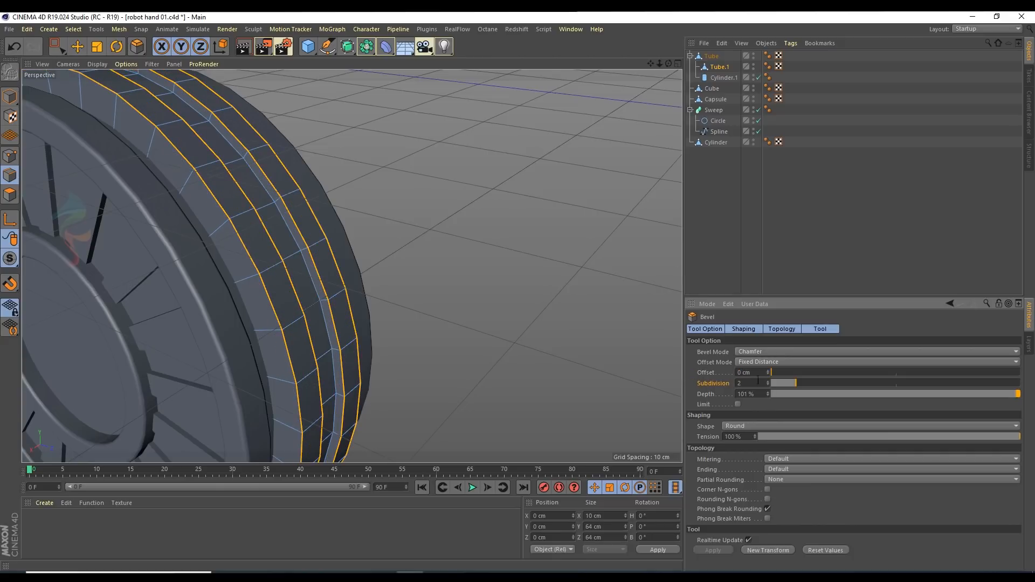
alt+drag(294, 296, 200, 294)
key(ctrl+z)
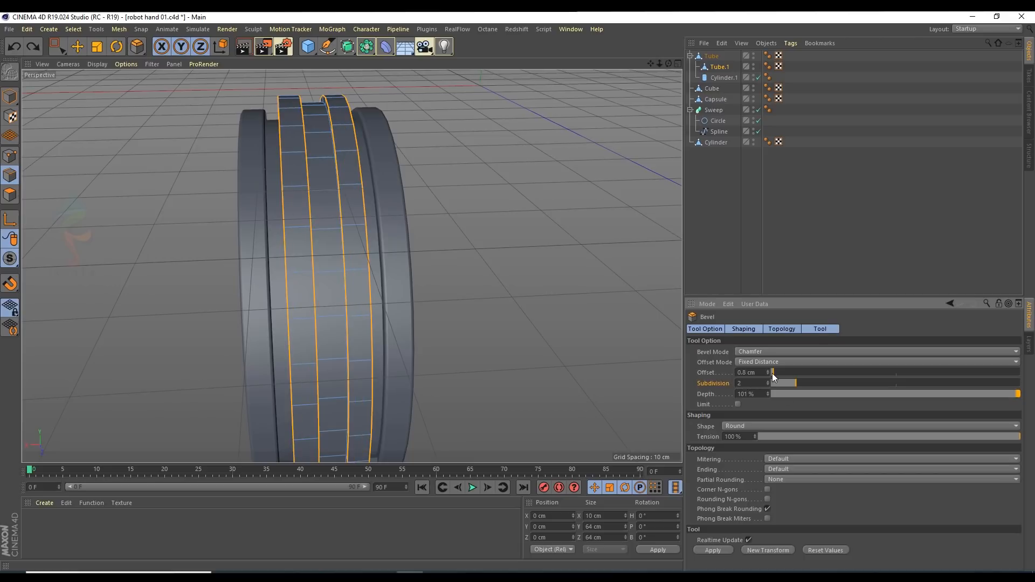
Step: Bevel the tube's four selected edge loops with a 0.6 cm offset and deselect the tube
text(0.6)
key(Return)
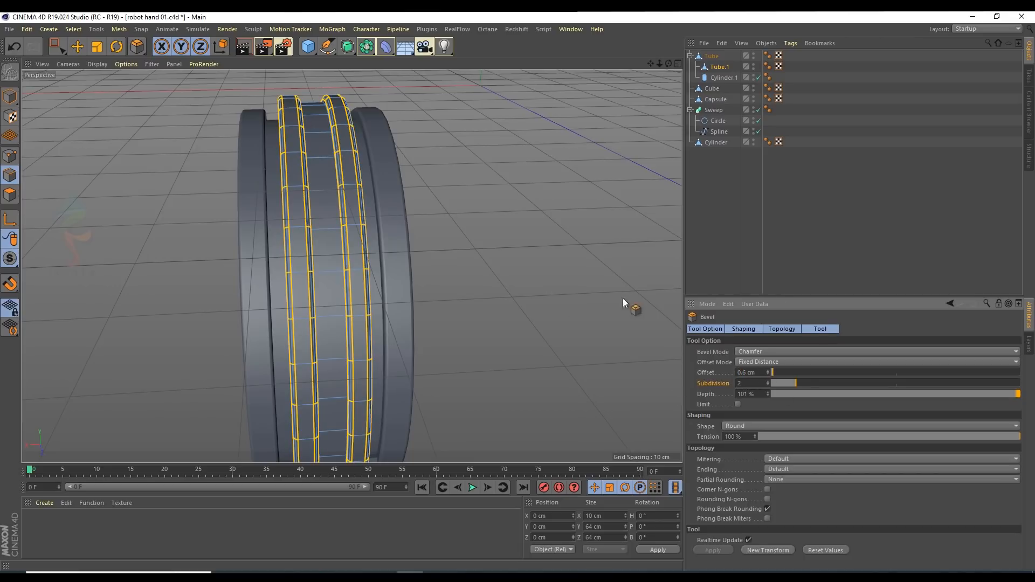
alt+drag(394, 311, 448, 312)
click(949, 219)
alt+drag(516, 266, 263, 232)
alt+drag(276, 216, 114, 111)
scroll(348, 250, down, 3)
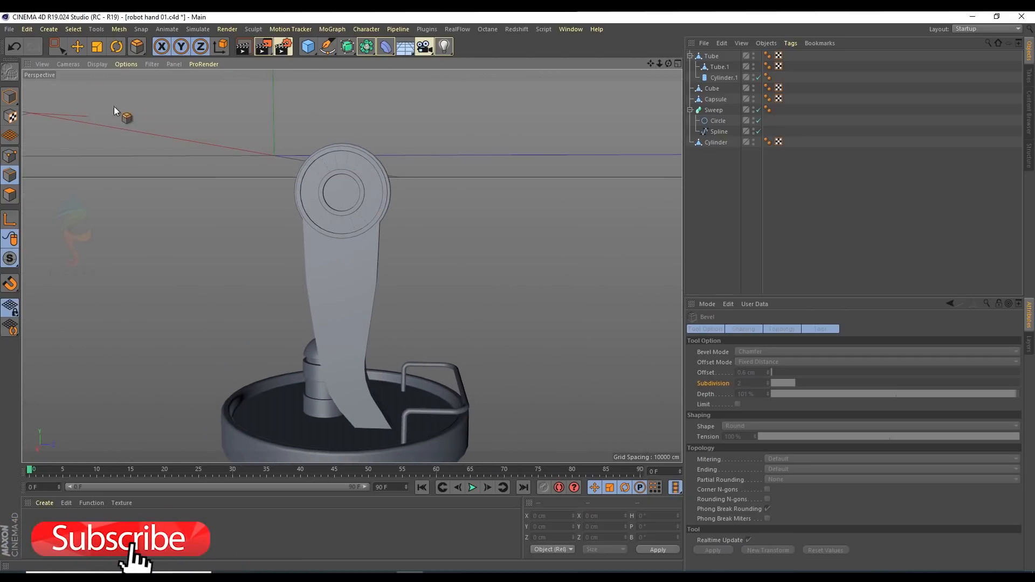
Step: Select the arm's Cube and switch to point mode with Rectangle Selection over the side reference view
click(77, 46)
click(9, 97)
alt+drag(387, 194, 331, 257)
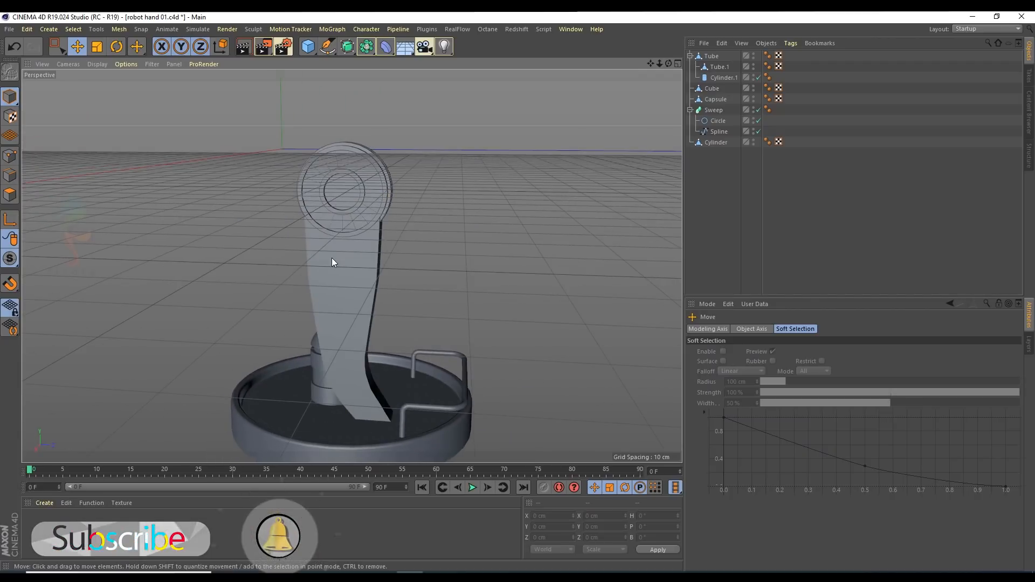
click(344, 276)
click(10, 155)
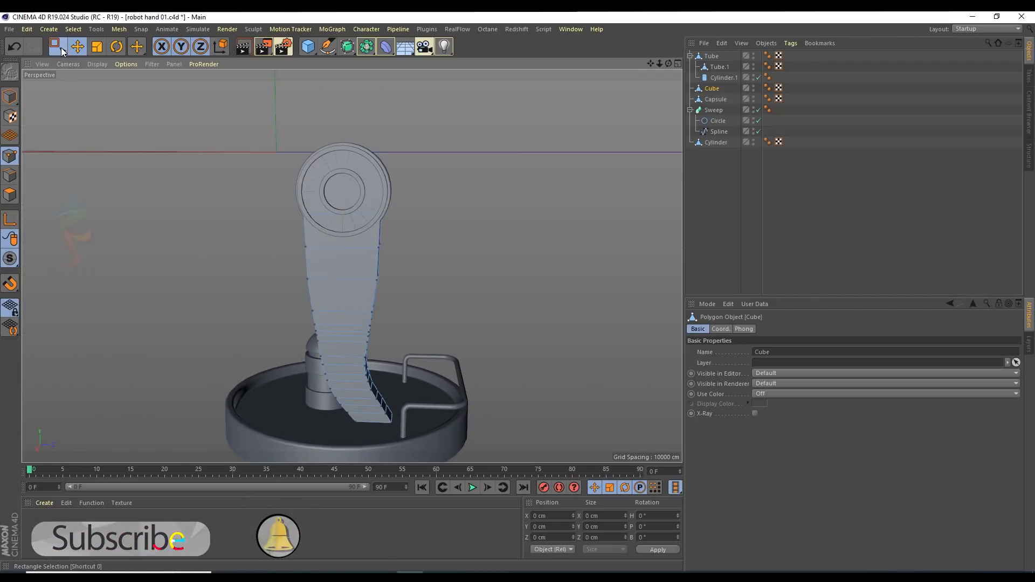
click(59, 47)
middle_click(426, 358)
middle_click(291, 370)
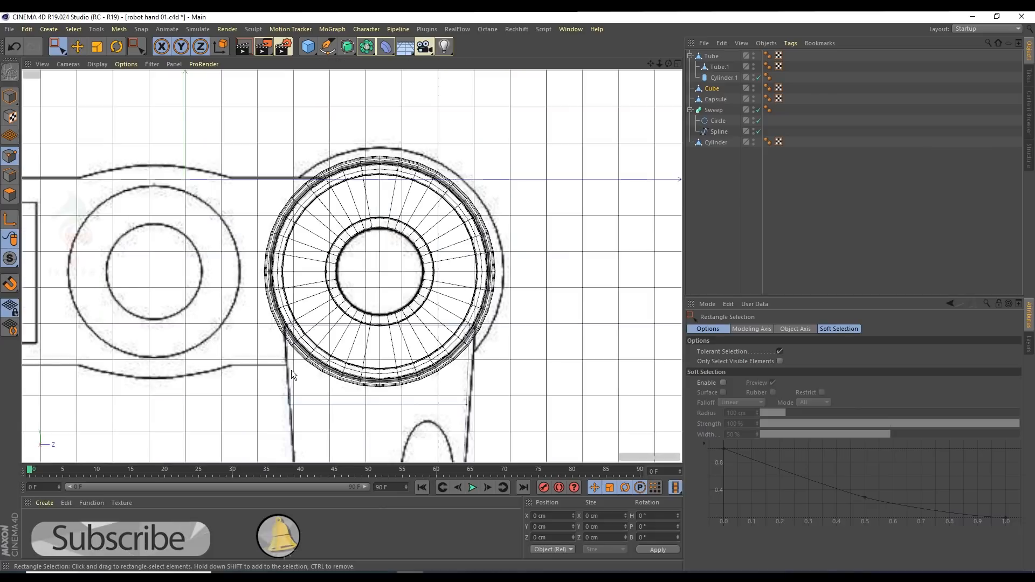
Step: Select the row of points level with the arch's base in the reference and scale it to about 46.4 cm along Z
alt+middle_drag(351, 247, 337, 157)
scroll(333, 160, down, 3)
scroll(306, 301, up, 2)
scroll(306, 303, up, 1)
key(e)
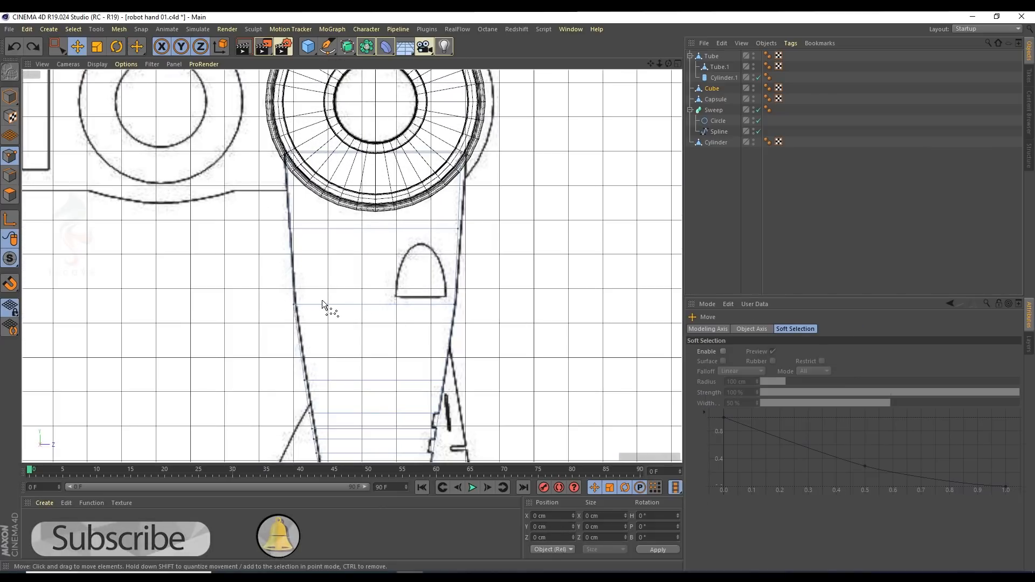
key(0)
drag(289, 290, 471, 308)
key(t)
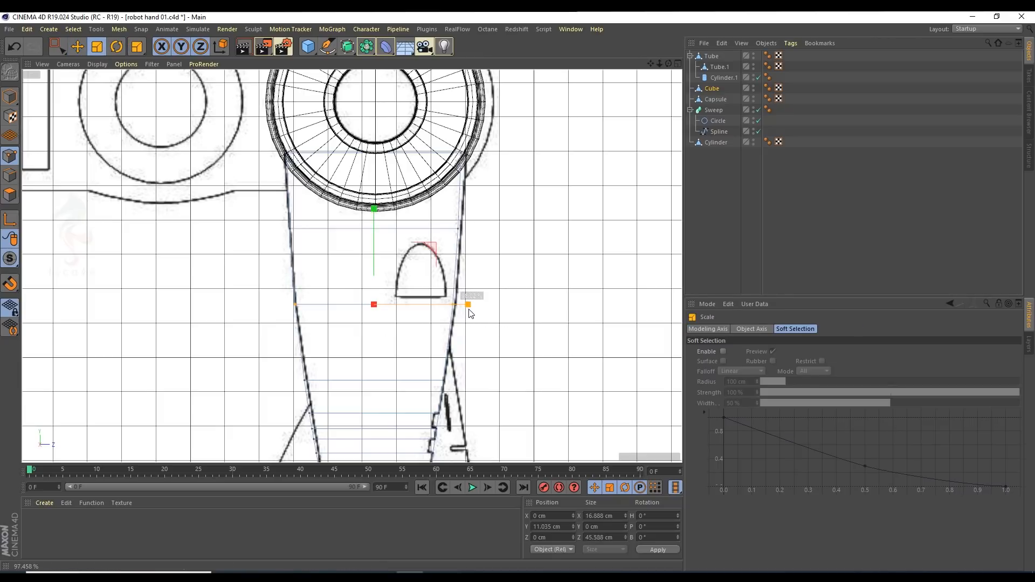
middle_click(346, 276)
middle_click(199, 170)
scroll(376, 273, up, 5)
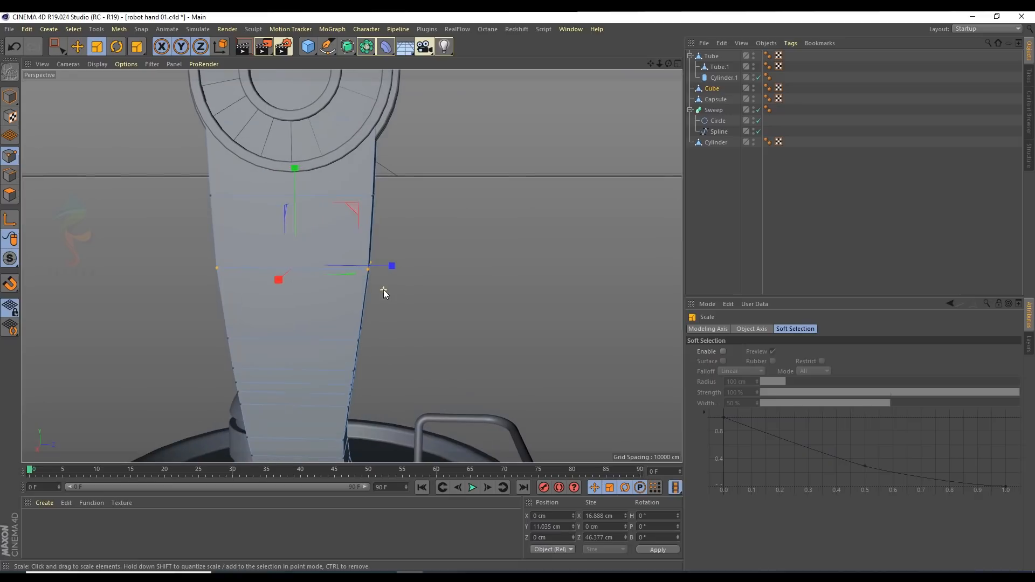
drag(397, 266, 330, 176)
Step: Deselect the arm and save the project
click(871, 232)
scroll(341, 196, down, 5)
alt+middle_drag(330, 175, 328, 251)
key(ctrl+s)
mouse_move(332, 245)
alt+mouse_down()
mouse_move(192, 233)
mouse_move(162, 249)
mouse_move(368, 221)
alt+mouse_up()
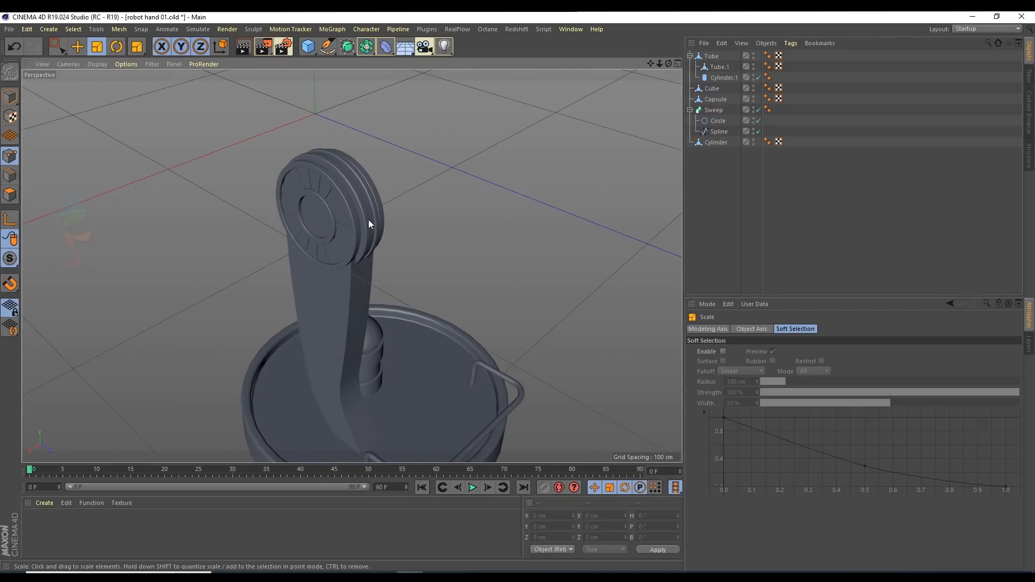
mouse_move(335, 173)
alt+mouse_down()
mouse_move(367, 167)
mouse_move(378, 141)
mouse_move(367, 185)
mouse_move(279, 215)
mouse_move(323, 157)
alt+mouse_up()
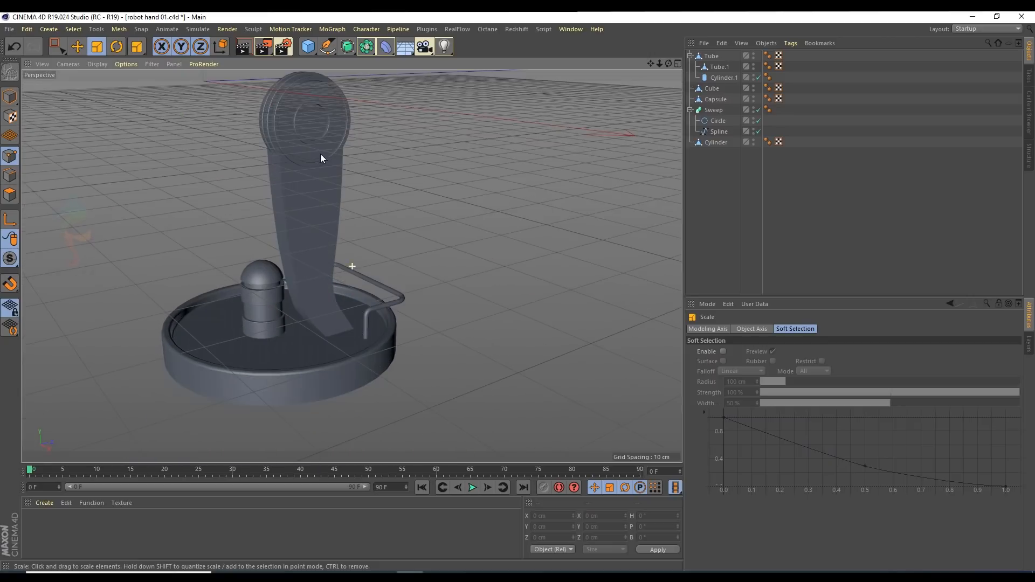
Step: Save the project and move the capsule in model mode along X to the outer side of the arm
click(10, 97)
click(248, 282)
alt+drag(256, 316, 376, 335)
key(e)
key(ctrl+s)
drag(345, 376, 538, 302)
Step: Collapse the Tube and Sweep hierarchies and group the Tube and Cube into a null
alt+drag(279, 252, 349, 266)
click(306, 266)
alt+drag(353, 309, 196, 281)
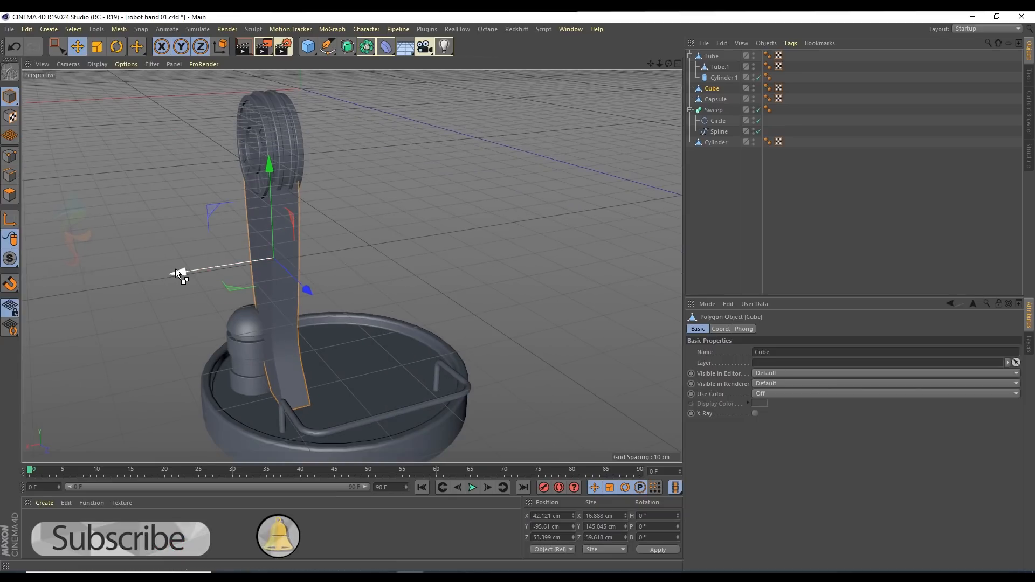
click(691, 56)
click(690, 88)
click(714, 98)
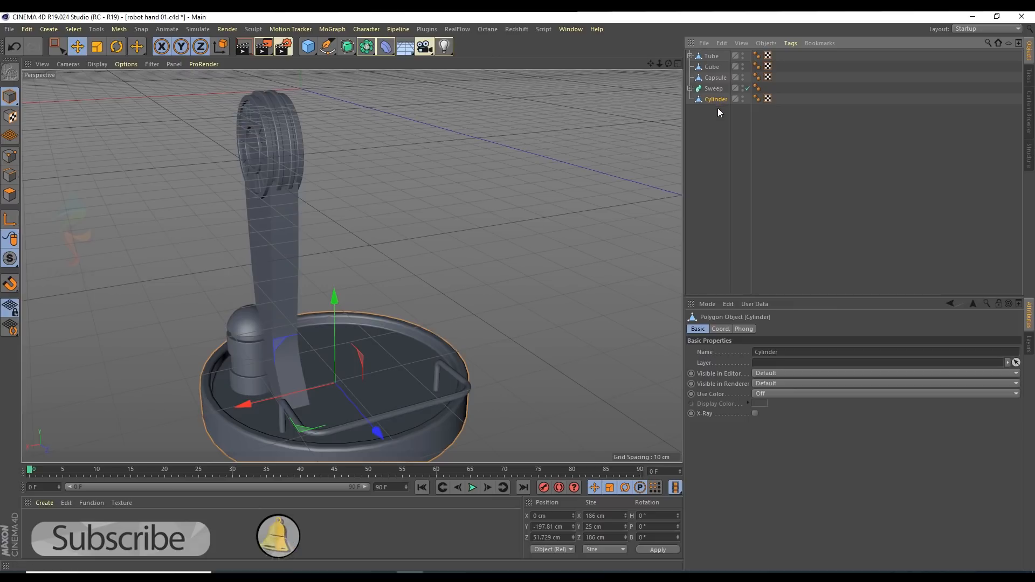
click(714, 67)
click(715, 56)
ctrl+click(714, 67)
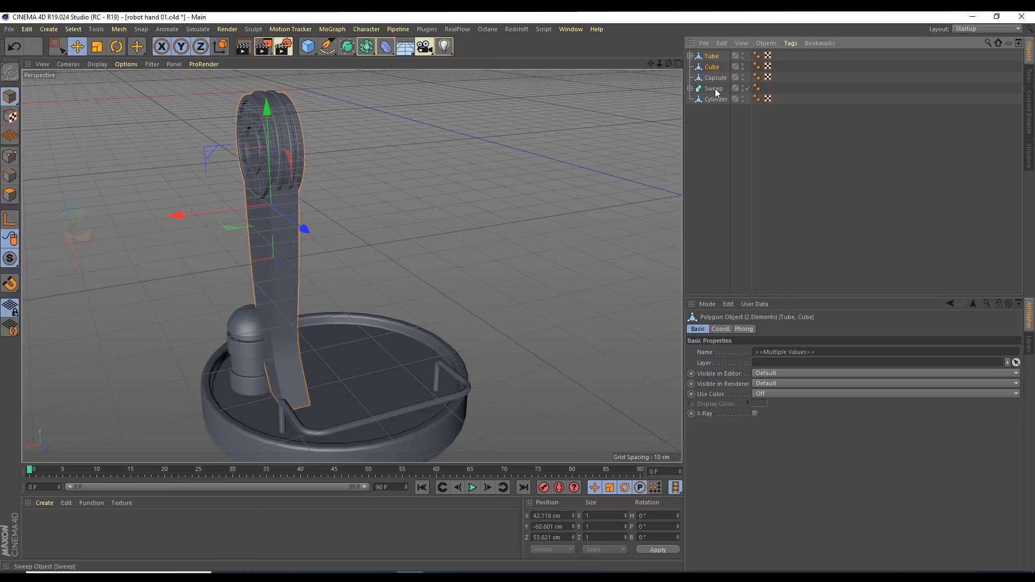
key(alt+g)
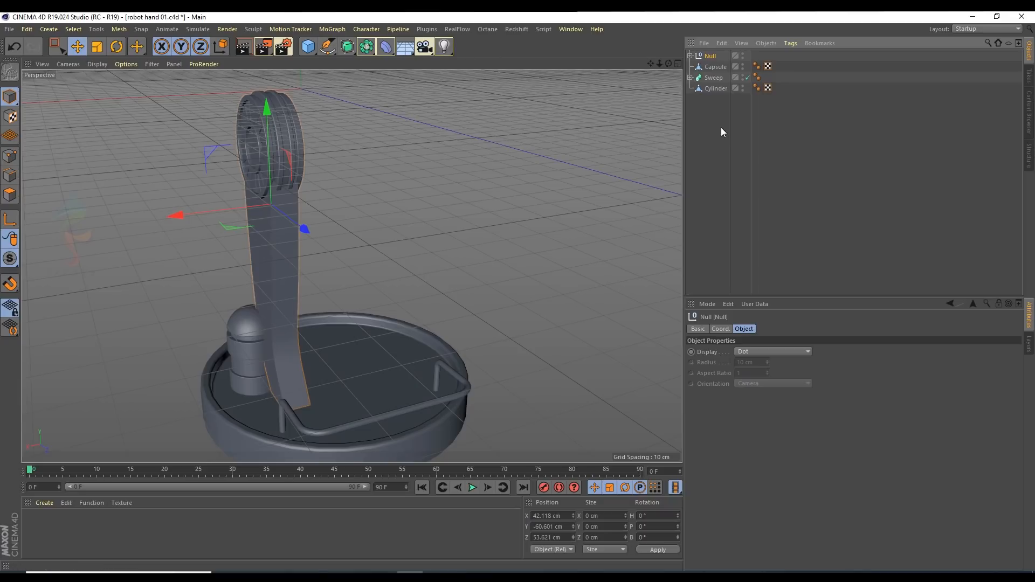
Step: Add a Symmetry object as the parent of the arm's null
click(362, 31)
mouse_move(341, 28)
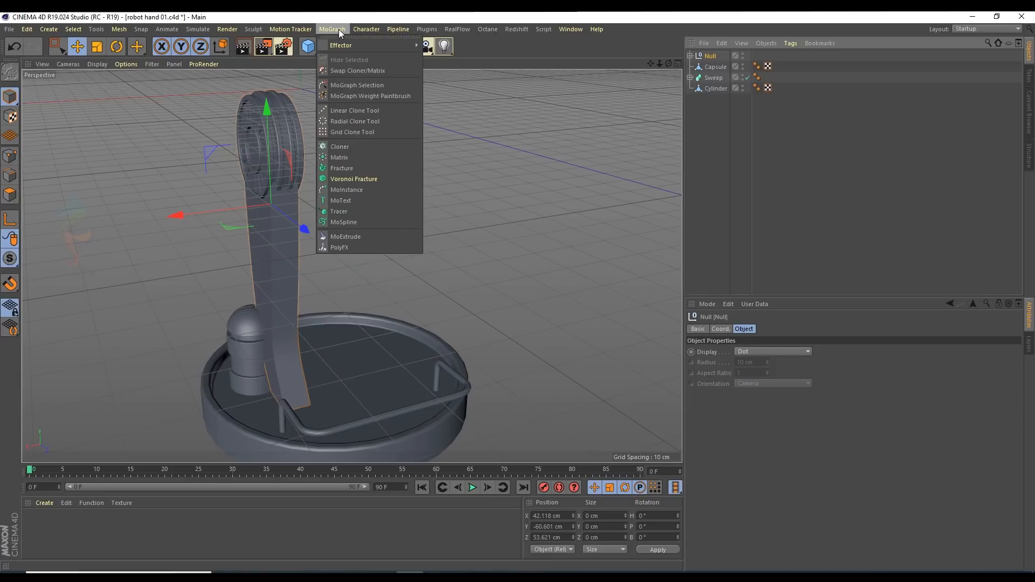
click(412, 32)
click(361, 48)
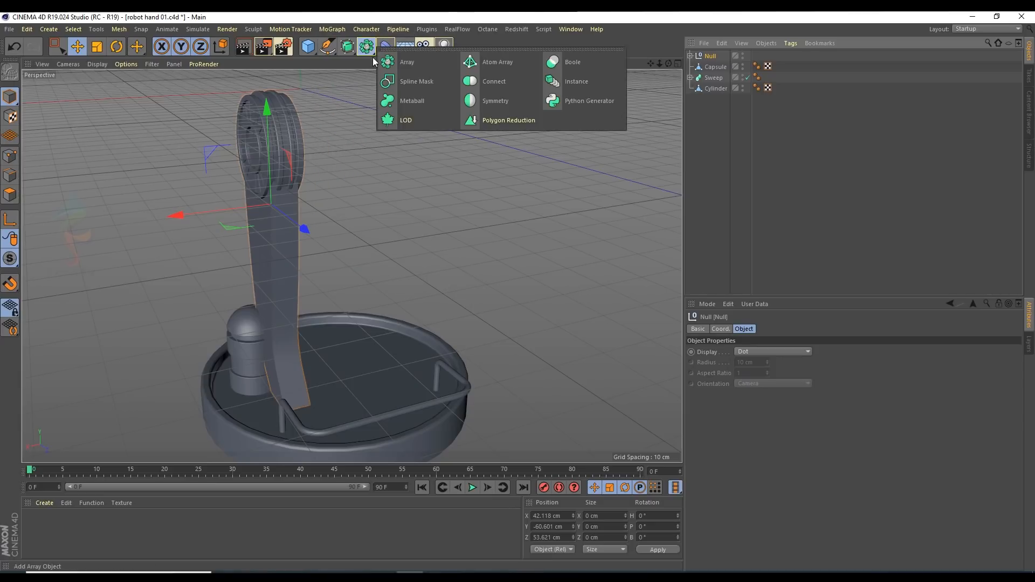
alt+click(489, 102)
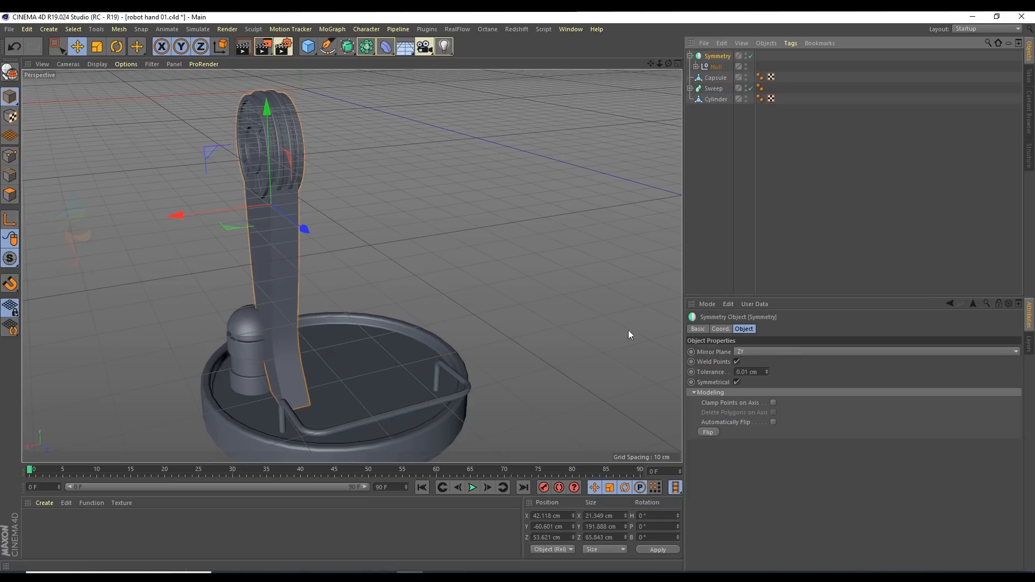
Step: Shift the Symmetry object's axis along X toward the base's centre, to about 10.9 cm, leaving the arm in place
drag(178, 215, 226, 217)
alt+drag(356, 180, 313, 182)
middle_click(520, 98)
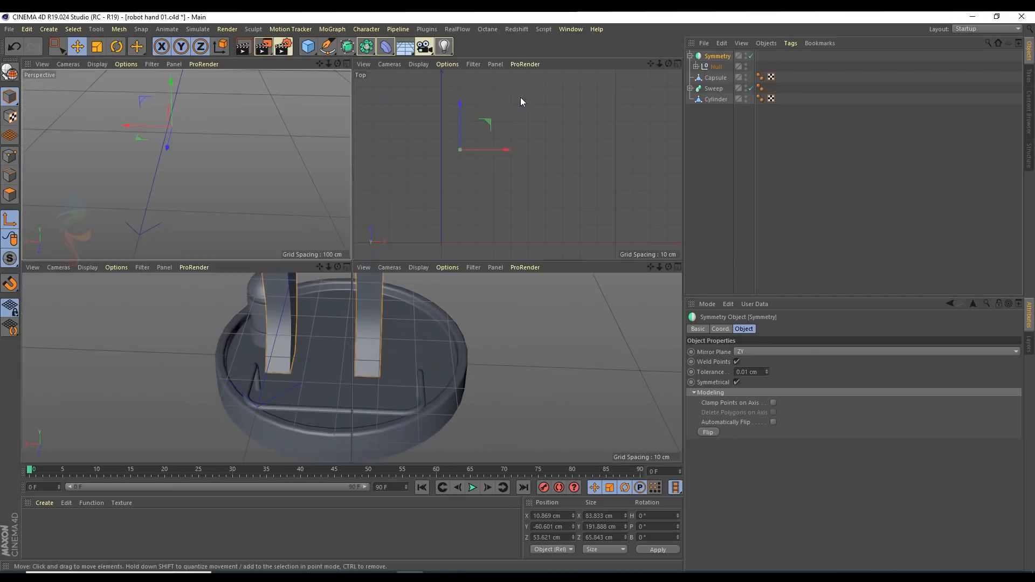
middle_click(521, 98)
scroll(426, 231, down, 5)
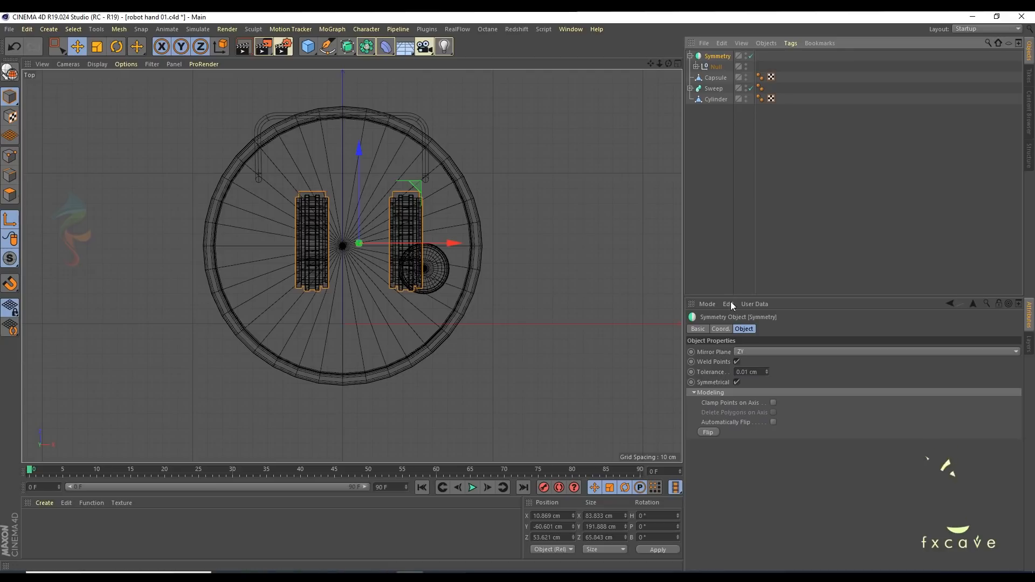
Step: Reset the Symmetry object's X position to 0 cm to centre both arms on the base
click(721, 328)
right_click(744, 352)
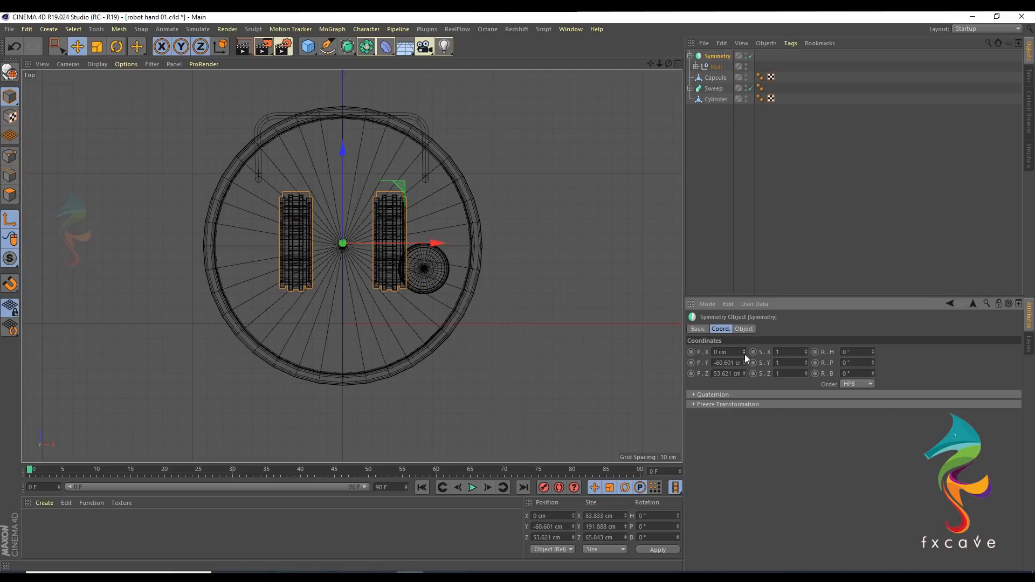
middle_click(74, 108)
middle_click(128, 109)
alt+drag(351, 266, 396, 273)
alt+right_drag(343, 222, 363, 234)
alt+drag(344, 217, 350, 232)
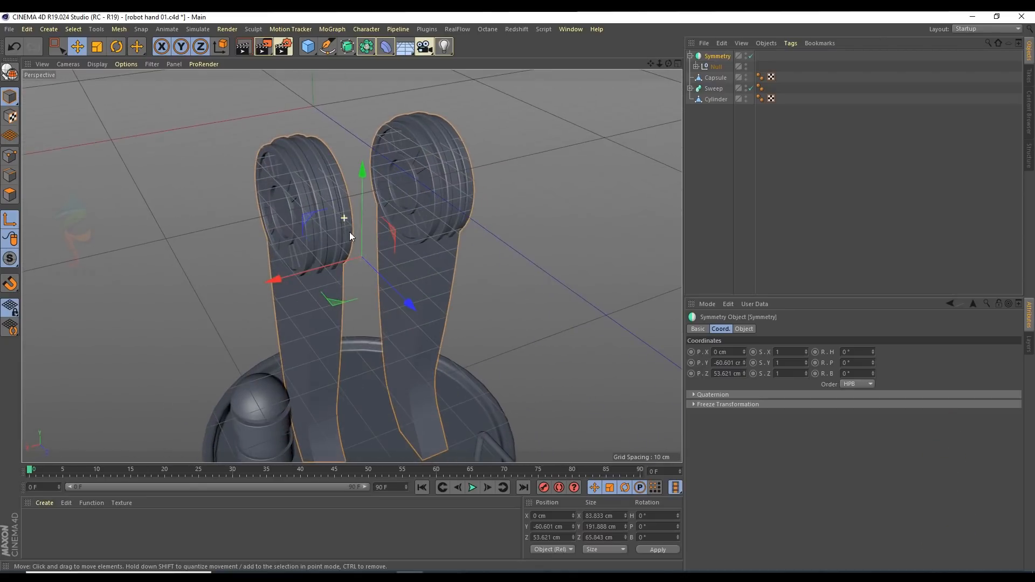
Step: Add a Capsule primitive and set its orientation to -X
alt+right_drag(277, 221, 324, 226)
alt+middle_drag(373, 225, 352, 266)
alt+right_drag(352, 266, 351, 235)
click(308, 47)
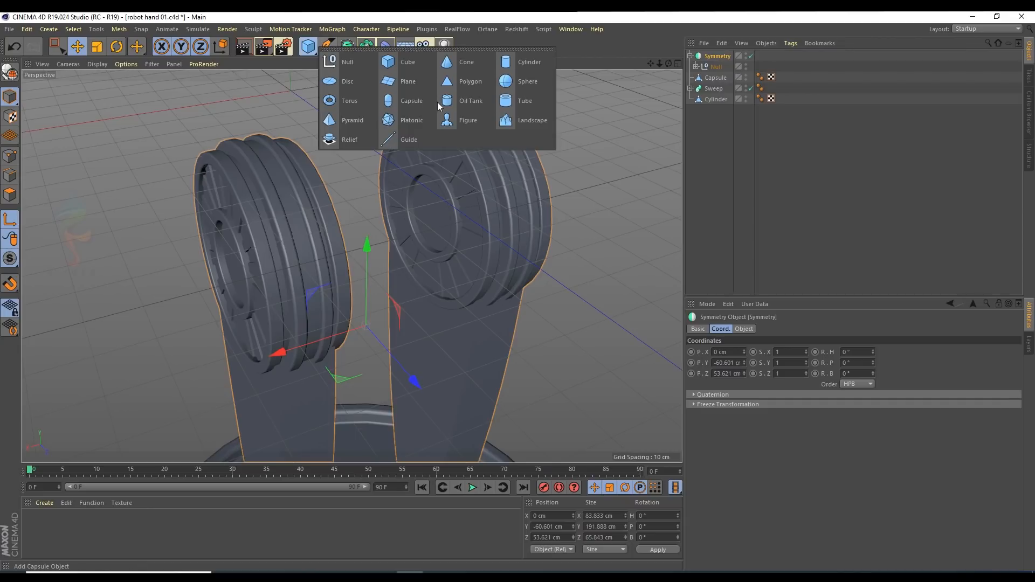
click(401, 100)
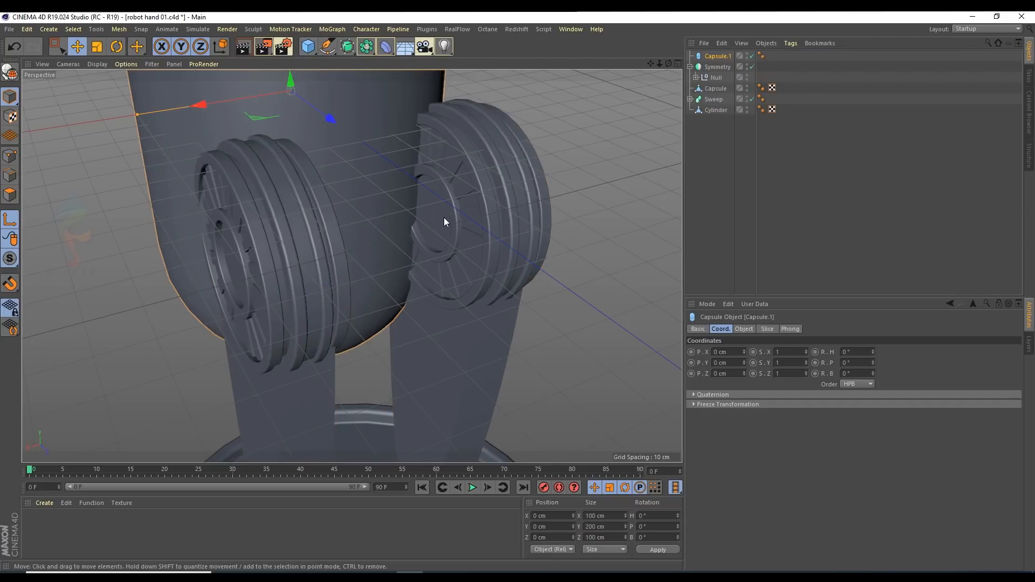
click(746, 331)
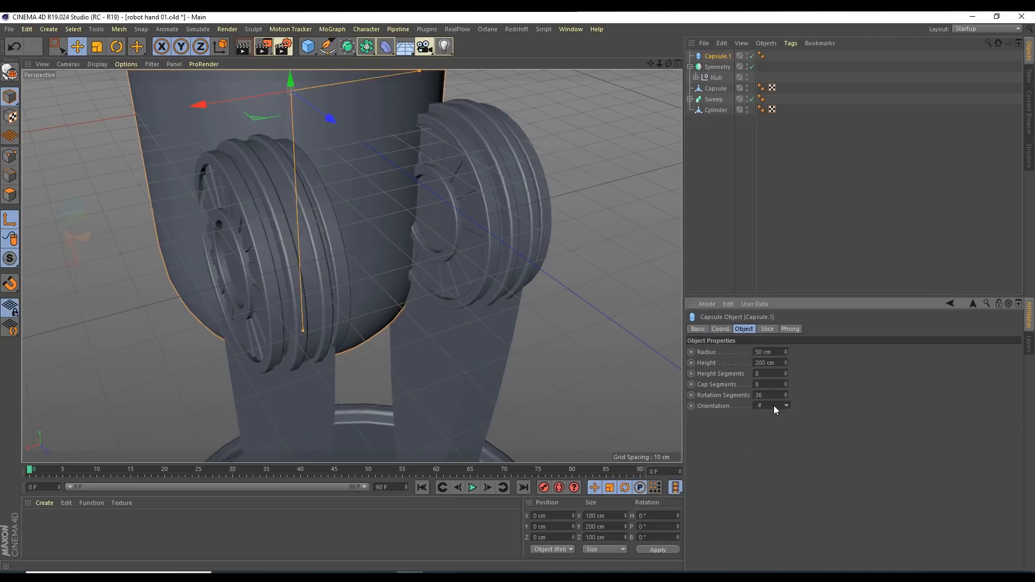
scroll(774, 405, down, 1)
scroll(774, 405, up, 4)
scroll(358, 172, down, 3)
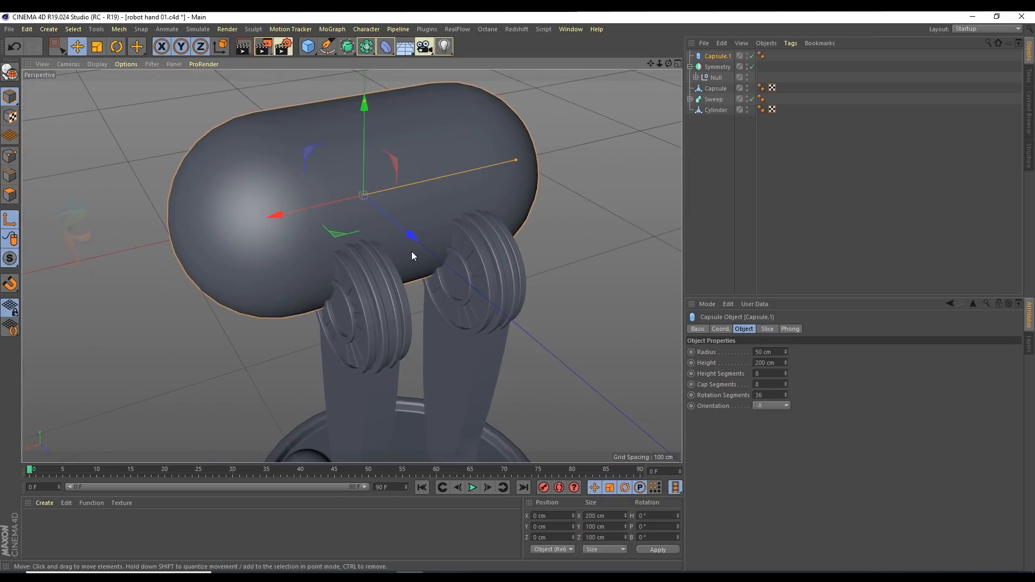
Step: Move the capsule onto the centre of the tube joint in the side view, at about Y -26.9 cm and Z 53.7 cm
drag(411, 235, 435, 221)
middle_click(499, 366)
middle_click(205, 347)
scroll(329, 291, down, 3)
scroll(328, 291, up, 5)
mouse_move(706, 58)
mouse_down()
mouse_move(719, 79)
mouse_move(712, 55)
mouse_up()
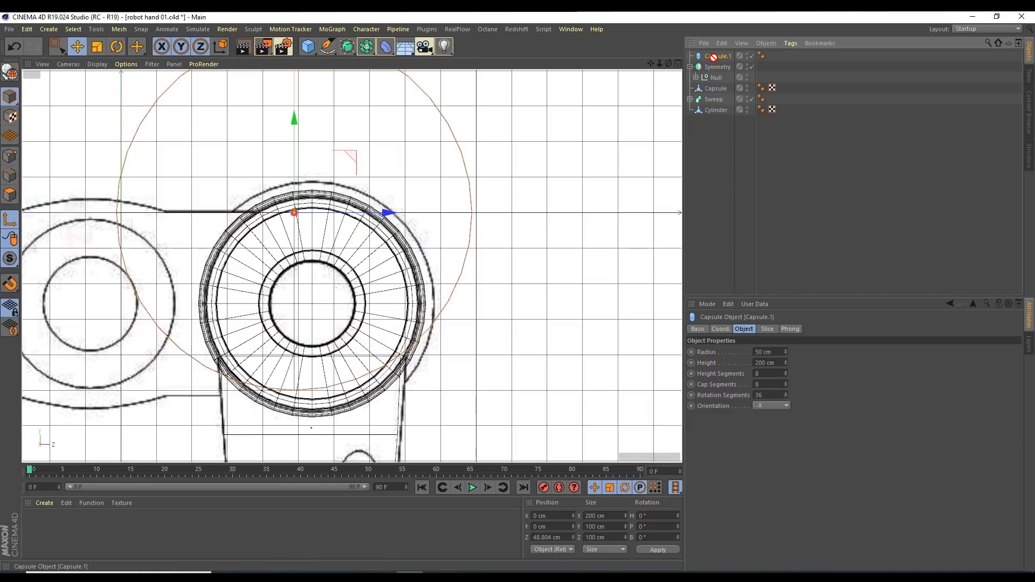
drag(349, 150, 362, 247)
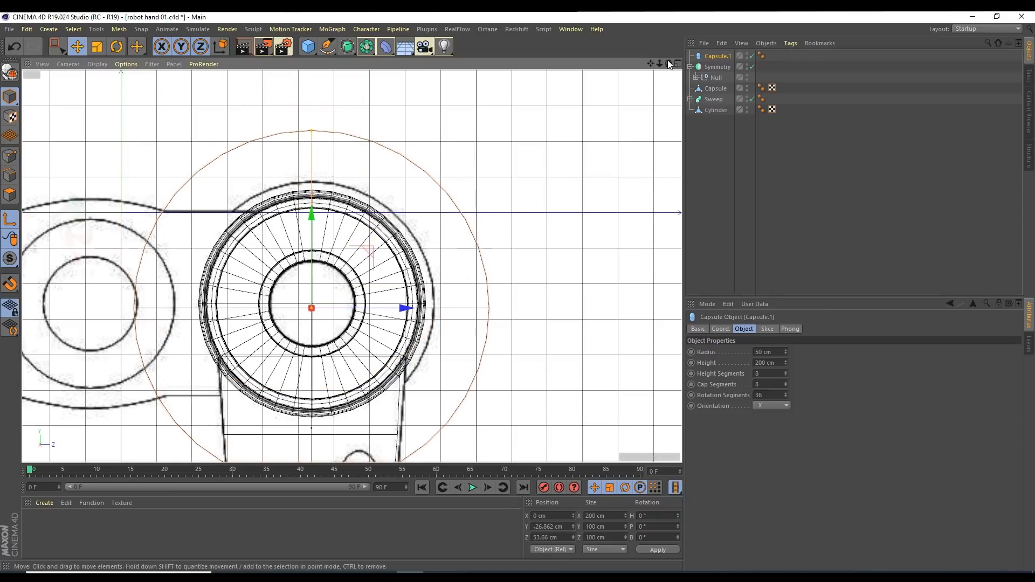
Step: Disable the Symmetry object and make the new capsule a child of the Tube
click(751, 66)
drag(711, 55, 726, 92)
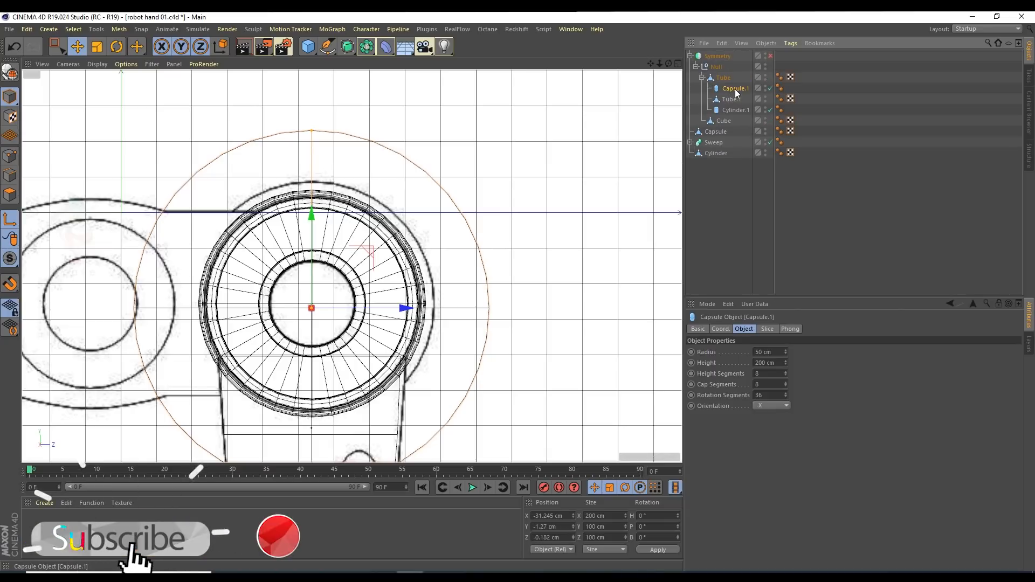
Step: Reset the capsule's X, Y and Z position to 0 cm to centre it in the Tube
click(721, 329)
right_click(739, 360)
right_click(742, 352)
right_click(743, 363)
right_click(744, 382)
right_click(743, 373)
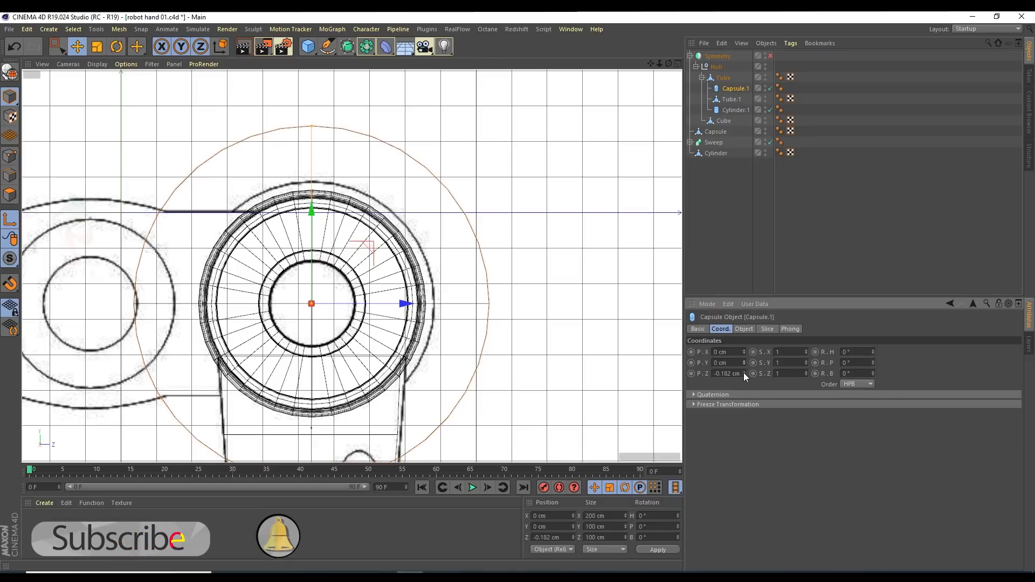
right_click(743, 373)
Step: Reduce the capsule's radius to 11.9 cm and its height to about 75.6 cm
middle_click(137, 148)
middle_click(172, 120)
drag(379, 290, 342, 285)
key(ctrl+z)
drag(315, 190, 305, 290)
click(744, 328)
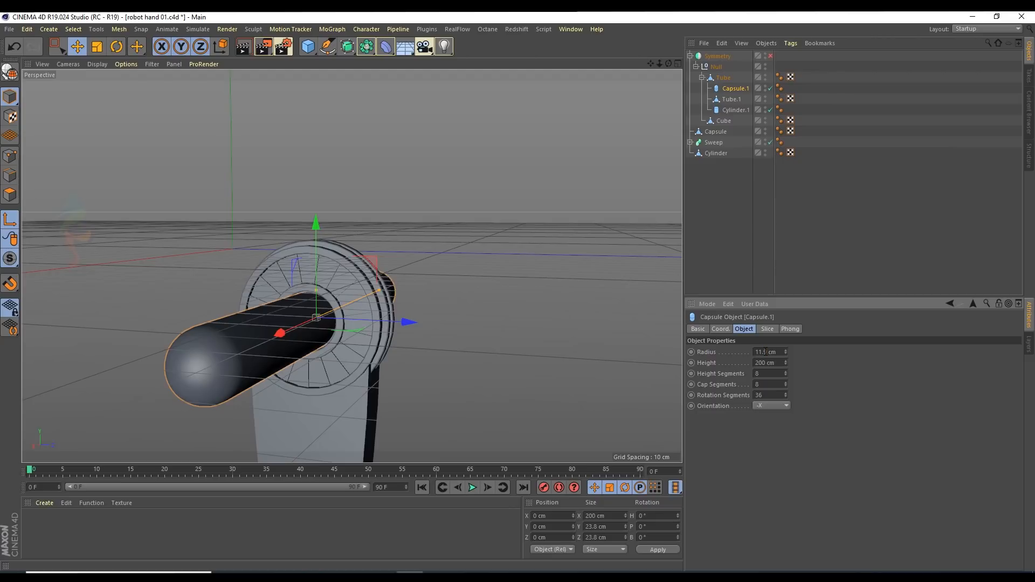
alt+drag(346, 296, 253, 318)
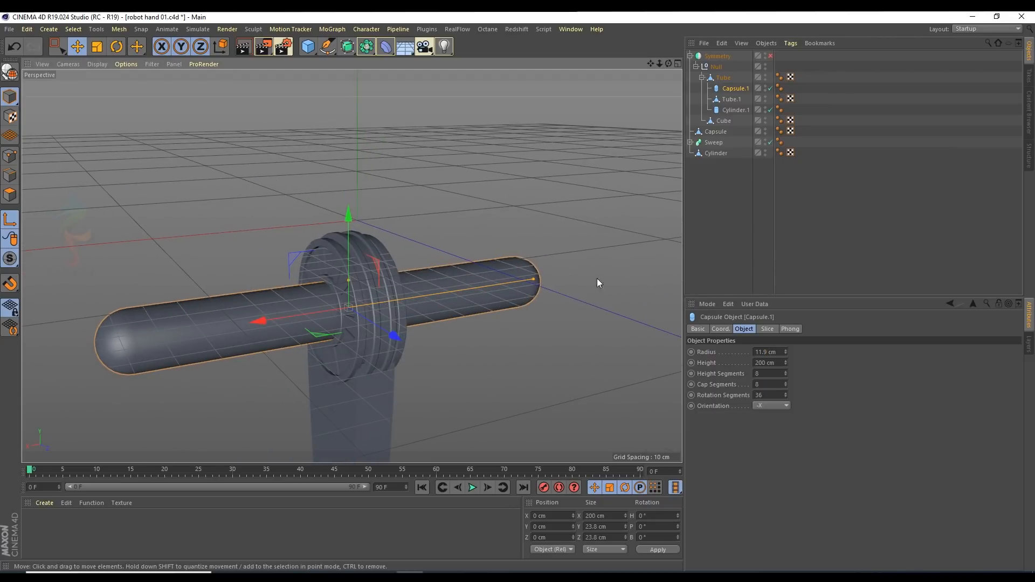
drag(532, 279, 360, 306)
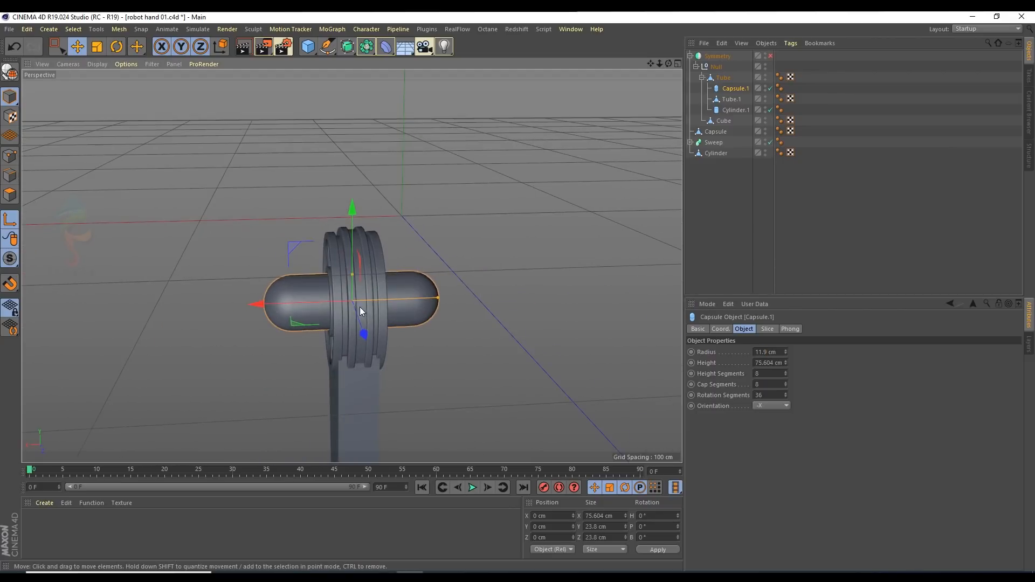
Step: Move the capsule along X to about -22.8 cm and re-enable the Symmetry object
drag(276, 299, 541, 286)
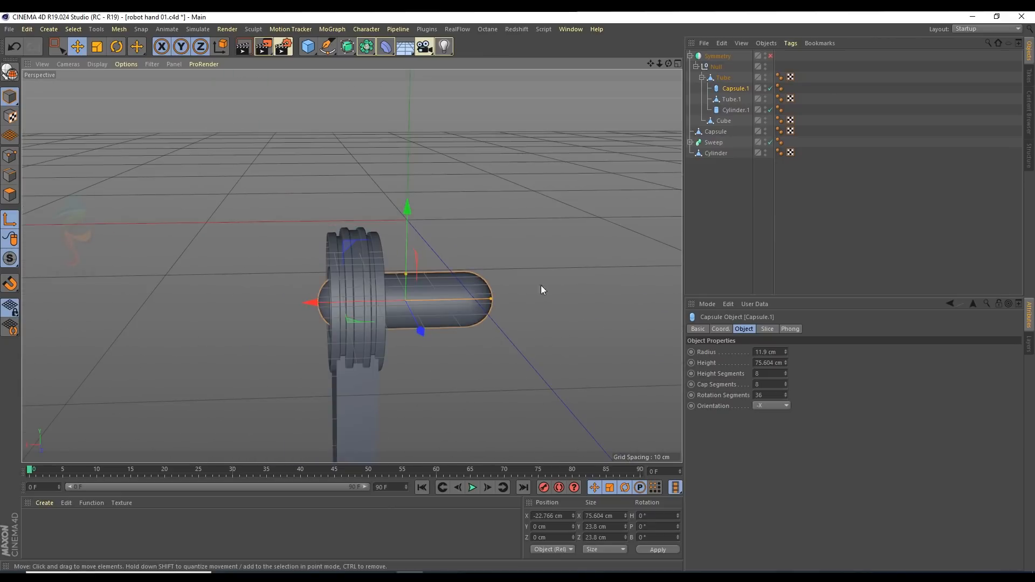
alt+middle_drag(541, 285, 512, 289)
click(769, 56)
alt+drag(396, 223, 420, 223)
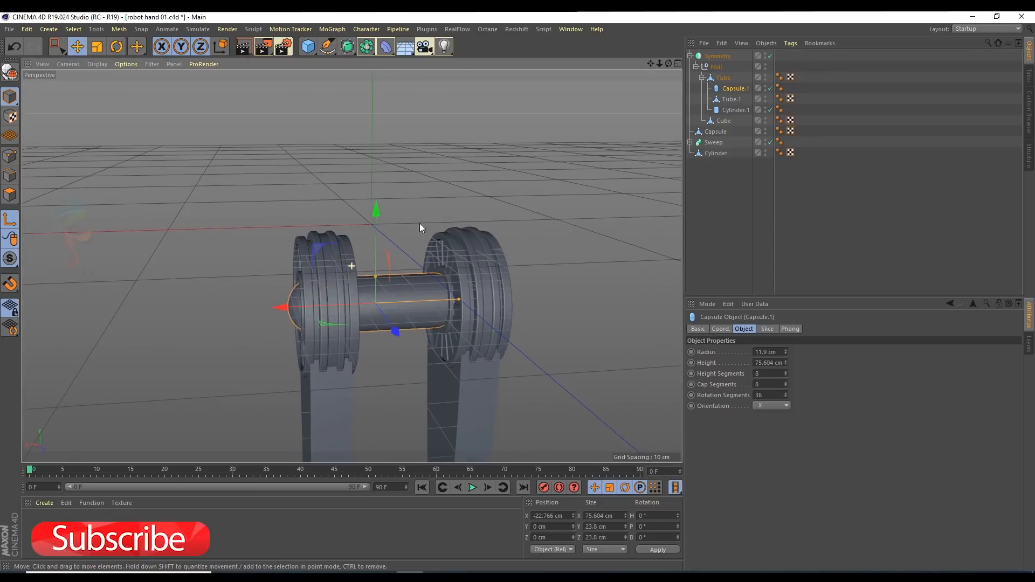
Step: Pull the small cylinder out of the tube joint along X and delete it
click(732, 109)
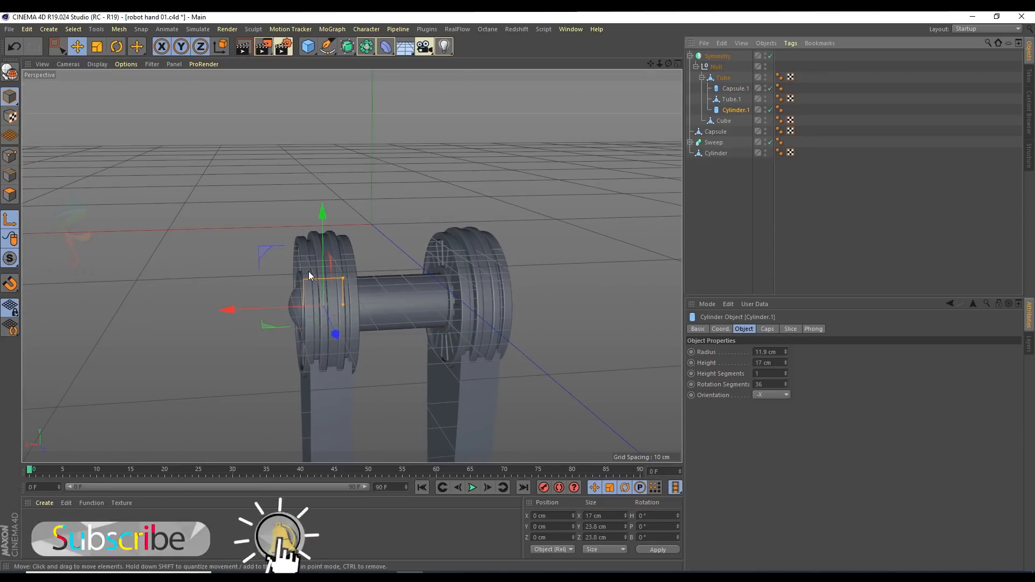
alt+drag(308, 270, 323, 296)
drag(223, 324, 113, 339)
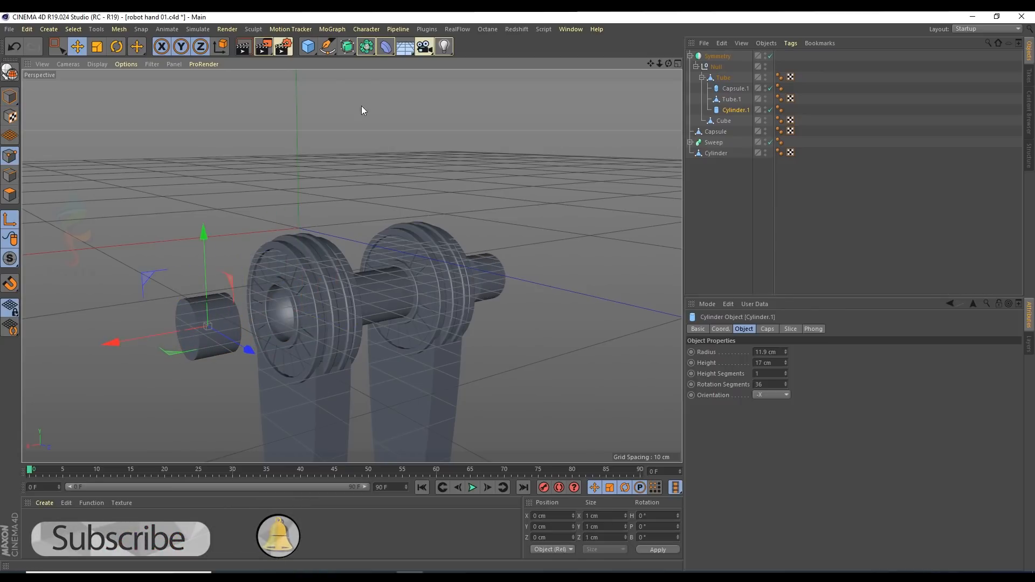
key(Delete)
Step: Take the axle capsule out of the Symmetry hierarchy to the top level and nudge it along X between the joints
click(720, 87)
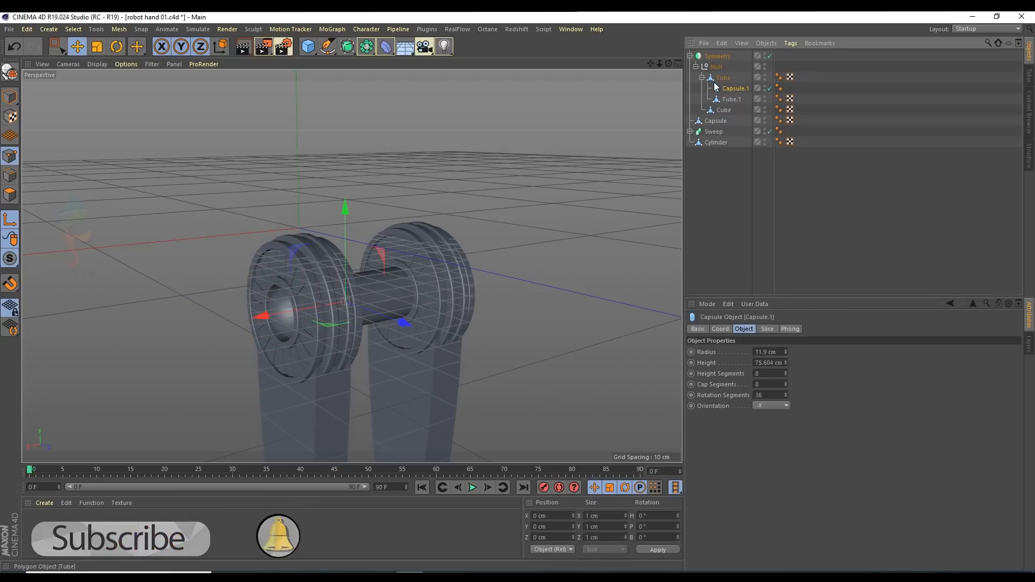
alt+drag(303, 266, 356, 245)
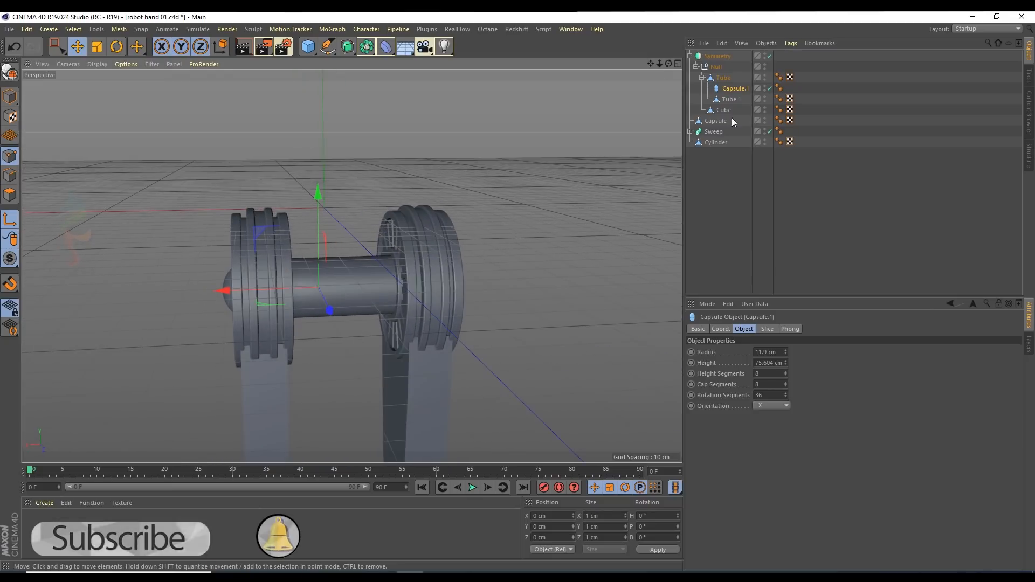
click(769, 56)
click(769, 56)
drag(717, 54, 716, 50)
alt+drag(410, 199, 295, 267)
drag(208, 289, 218, 293)
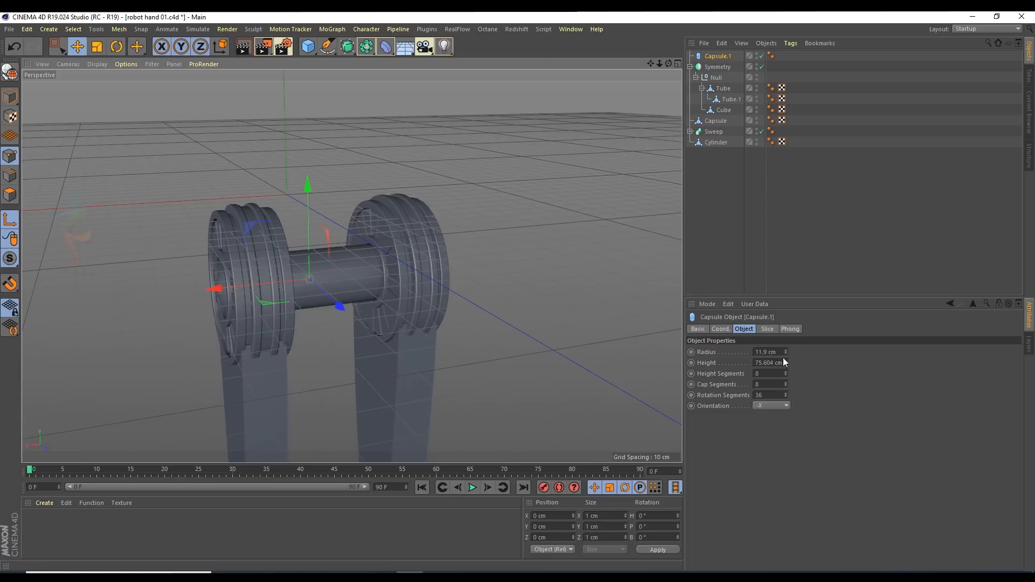
Step: Set the capsule's height to 80 cm and extend it further to 100 cm
double_click(771, 362)
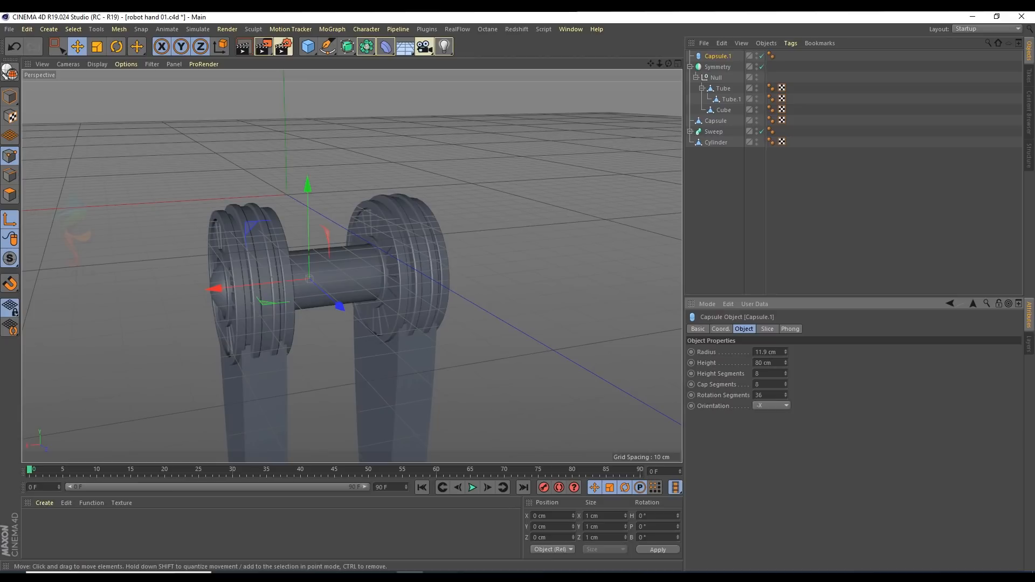
click(727, 177)
click(721, 56)
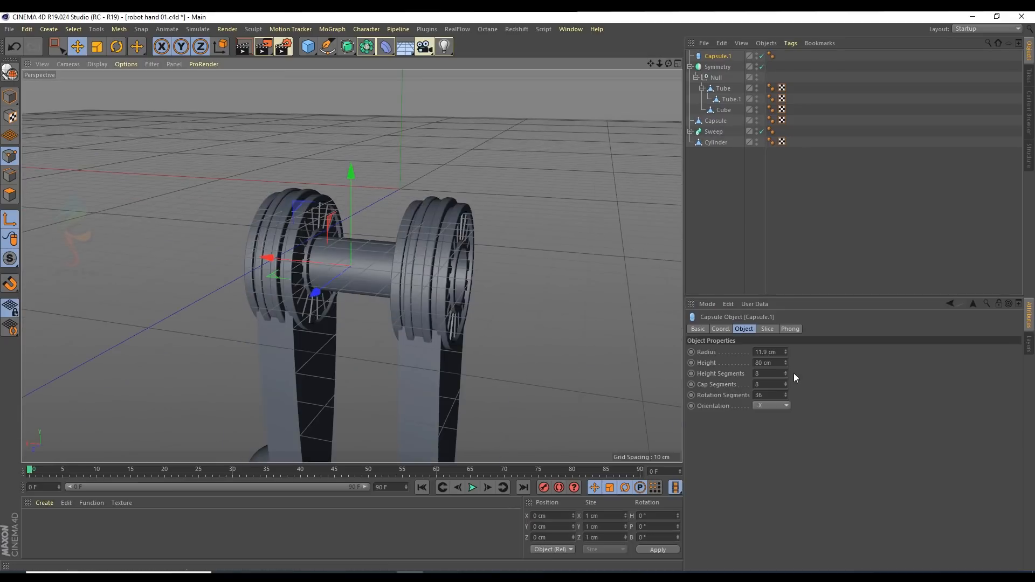
drag(785, 363, 785, 349)
Step: Centre the capsule between the two joints in the top view, with its X position at 0 cm
middle_click(392, 253)
middle_click(392, 254)
scroll(393, 253, up, 1)
drag(382, 283, 361, 283)
click(720, 328)
click(744, 328)
click(720, 328)
click(744, 329)
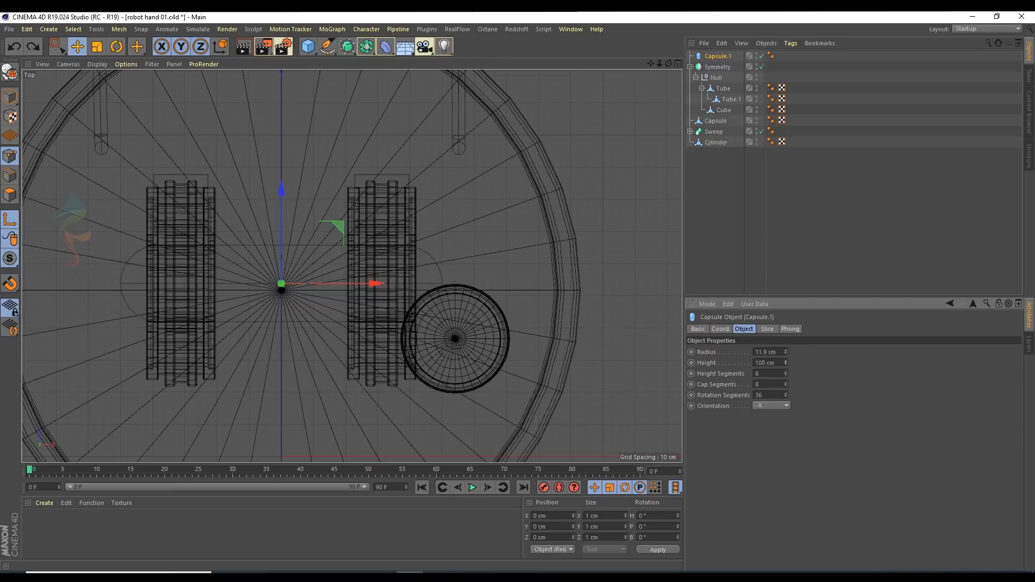
Step: Set the capsule's height to 93 cm so its rounded ends sit inside the joint openings
key(F1)
alt+drag(444, 211, 447, 267)
click(786, 361)
click(786, 361)
drag(784, 361, 784, 350)
alt+drag(313, 231, 252, 274)
drag(784, 362, 787, 377)
Step: Display polygon lines over the shading in the perspective view
click(98, 64)
click(99, 91)
mouse_move(258, 280)
alt+mouse_down()
mouse_move(295, 286)
mouse_move(257, 277)
mouse_move(292, 267)
alt+mouse_up()
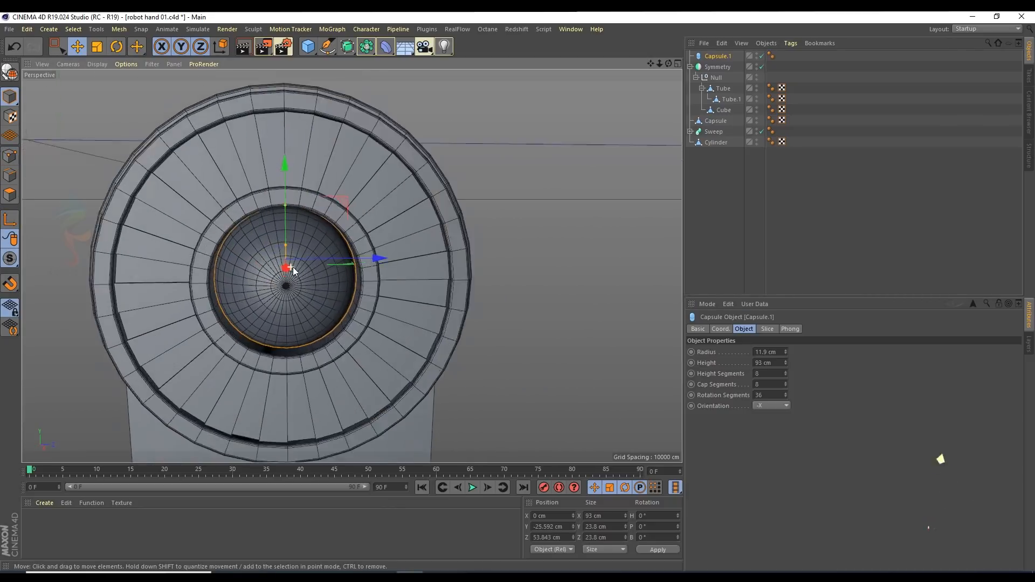
scroll(293, 267, up, 3)
Step: Reduce the capsule's rotation segments to 28
drag(787, 396, 787, 419)
click(785, 392)
click(785, 393)
click(785, 393)
click(785, 393)
drag(784, 393, 785, 388)
alt+drag(349, 272, 368, 263)
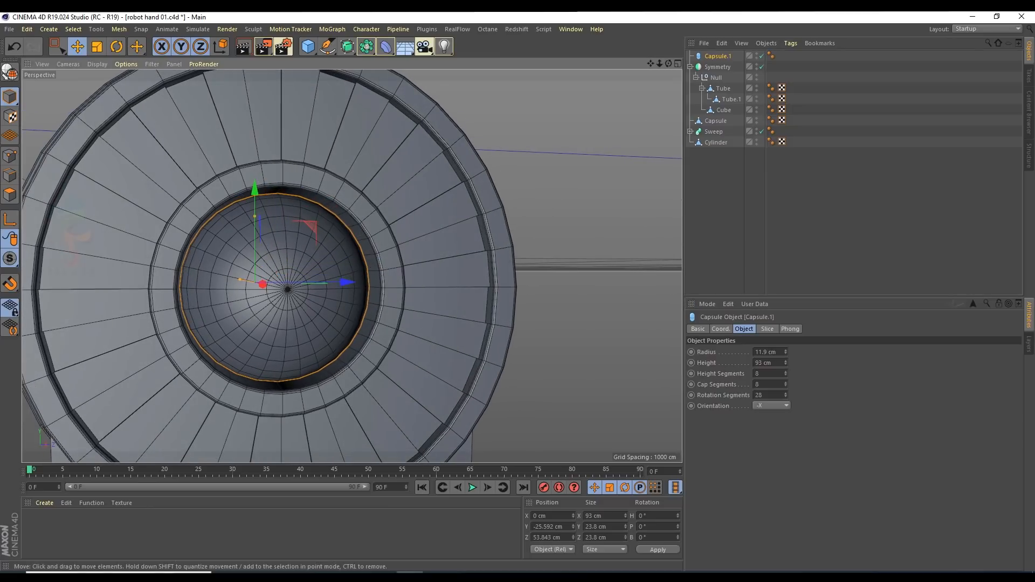
Step: Make the capsule editable and select the polygon loops covering its end cap up to the tip with Loop Selection
click(10, 194)
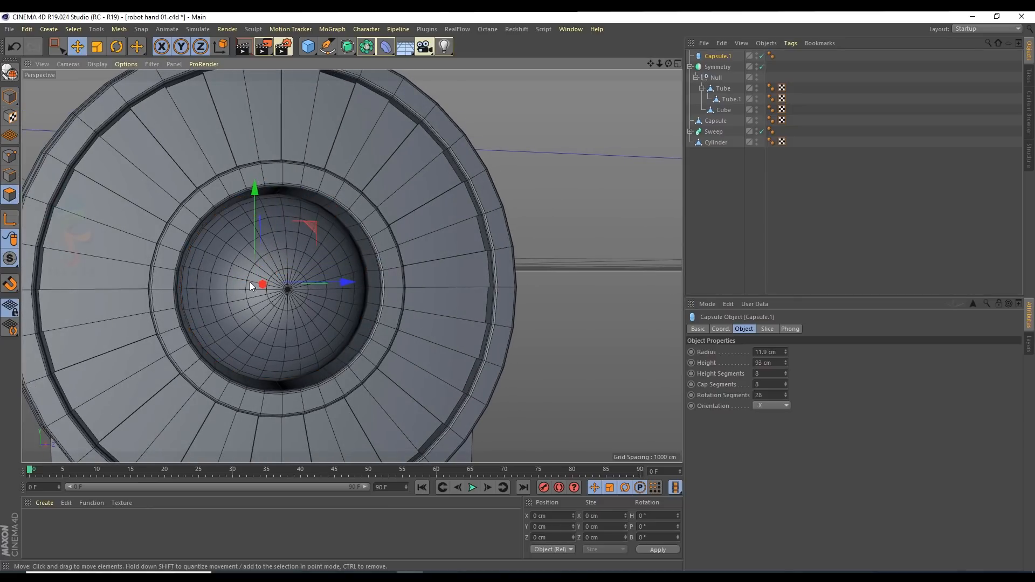
key(c)
alt+drag(427, 232, 348, 280)
scroll(339, 269, up, 2)
click(329, 261)
scroll(333, 280, up, 3)
key(v)
mouse_move(372, 219)
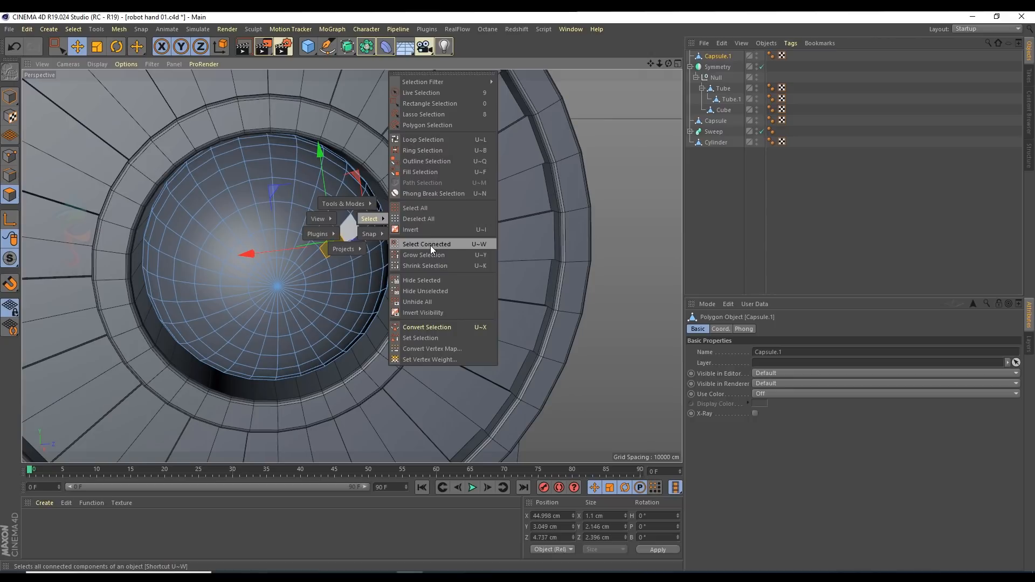
click(422, 140)
click(338, 251)
drag(338, 251, 318, 286)
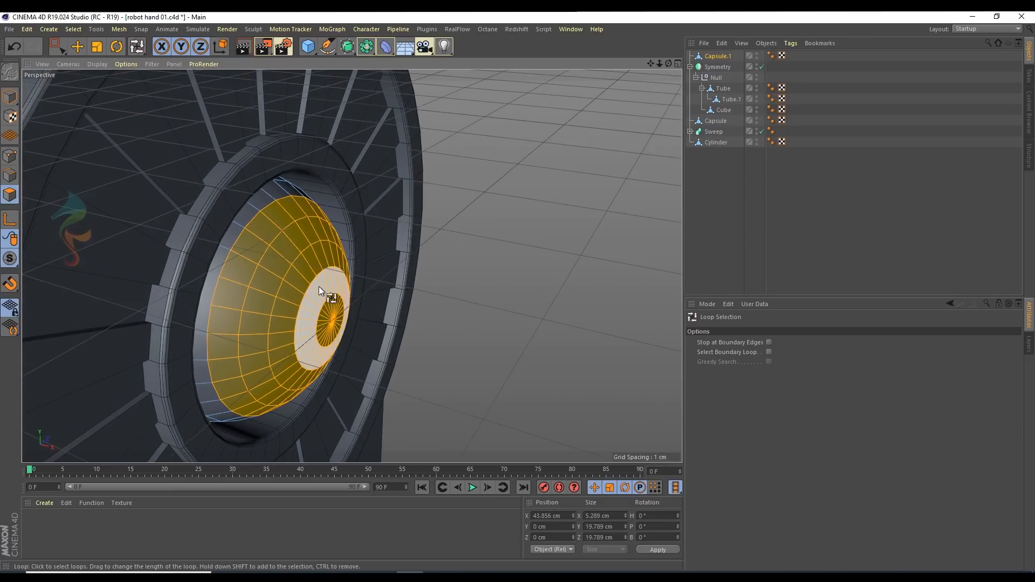
Step: Try to scale and move the selected cap polygons along X
click(97, 49)
alt+middle_drag(364, 356, 409, 345)
drag(441, 328, 414, 322)
key(ctrl+z)
alt+middle_drag(340, 269, 352, 274)
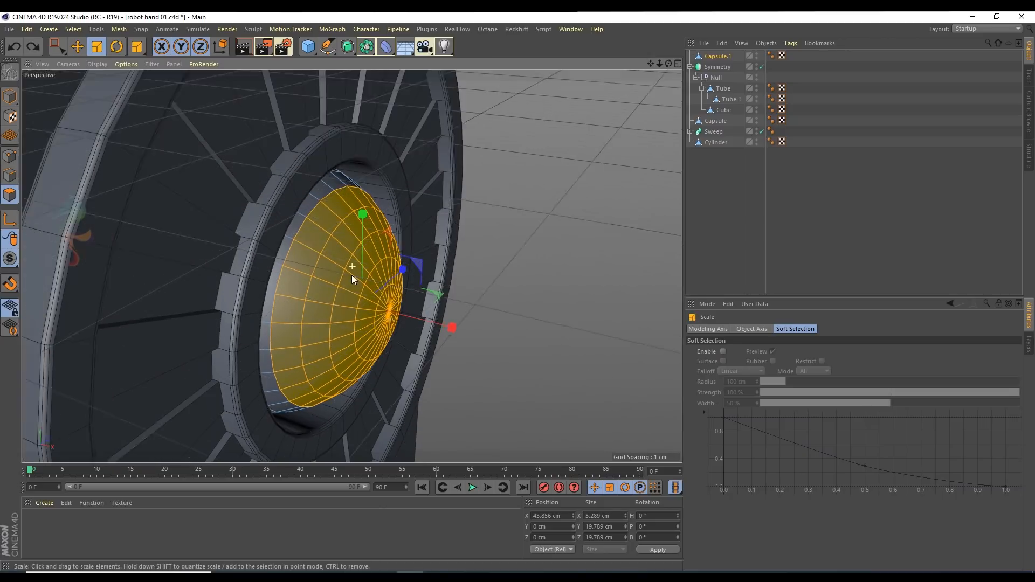
alt+drag(352, 275, 351, 277)
right_click(563, 310)
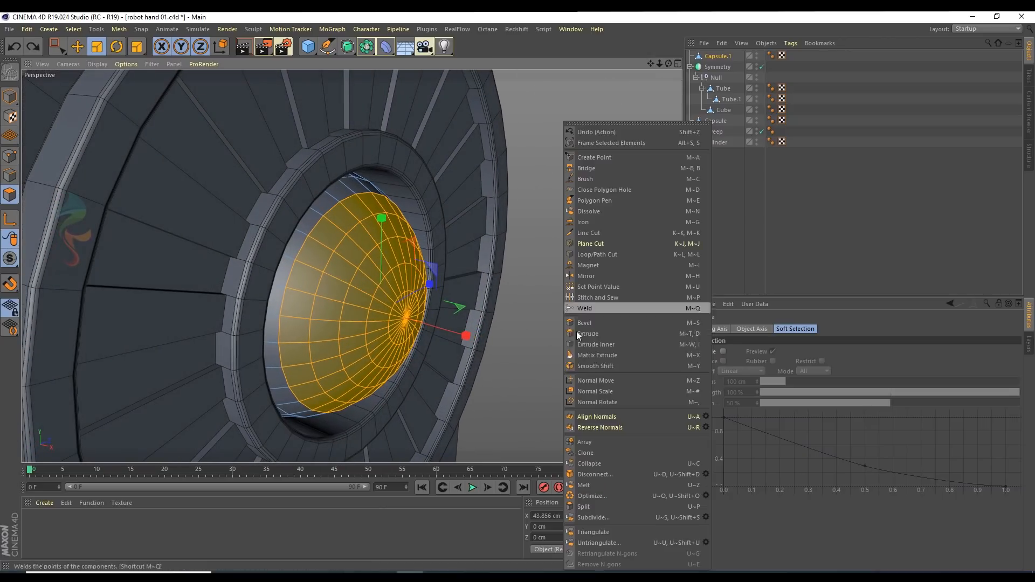
click(555, 371)
click(76, 47)
mouse_move(441, 328)
mouse_down()
mouse_move(464, 334)
mouse_move(452, 333)
mouse_up()
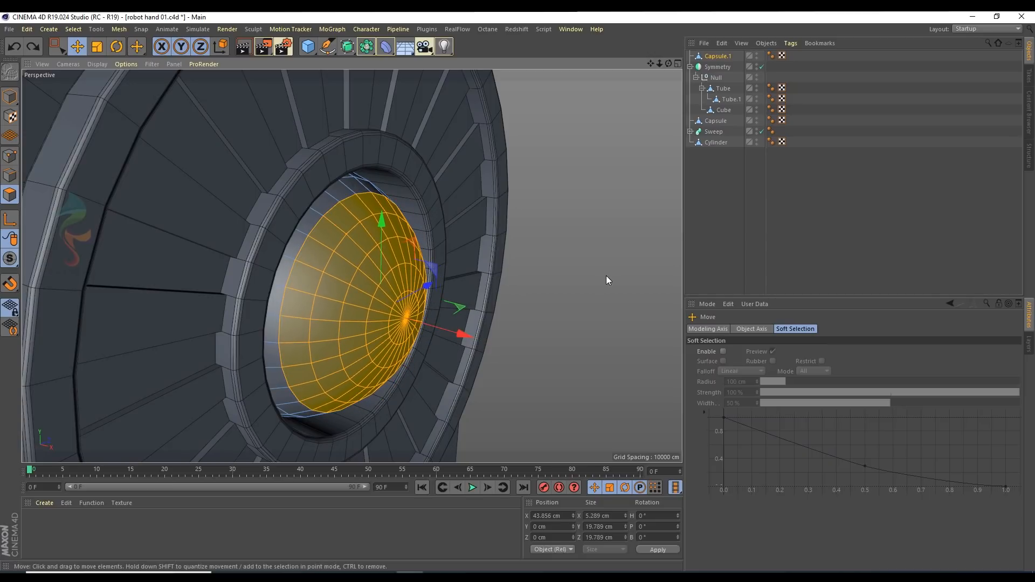
Step: Extrude the selected cap polygons inward by -0.79 cm and scale them down to about 16.8 cm across
right_click(606, 276)
click(623, 335)
mouse_move(345, 308)
mouse_down()
mouse_move(379, 311)
mouse_move(243, 282)
mouse_move(322, 292)
mouse_move(296, 295)
mouse_move(331, 305)
mouse_up()
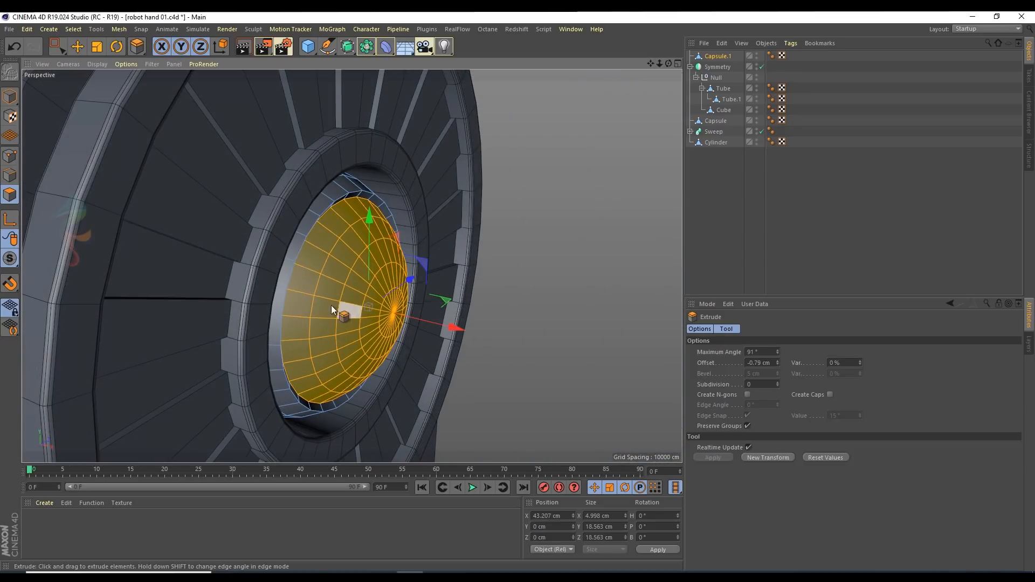
click(97, 47)
drag(455, 327, 291, 264)
drag(409, 211, 386, 254)
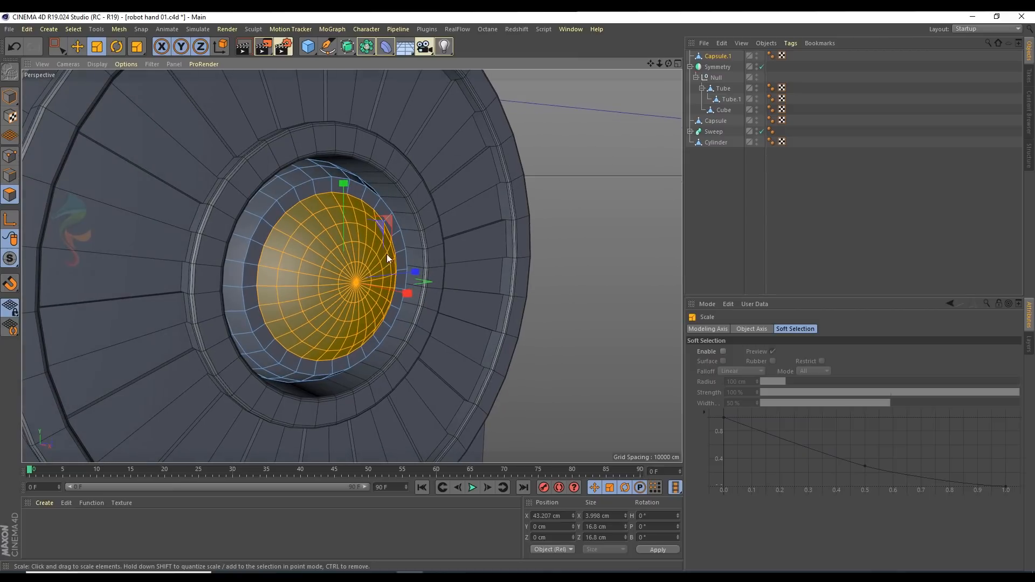
Step: Try to extrude the polygon loops around the cap's tip, about 11.2 cm across, inward by -0.87 cm
click(315, 296)
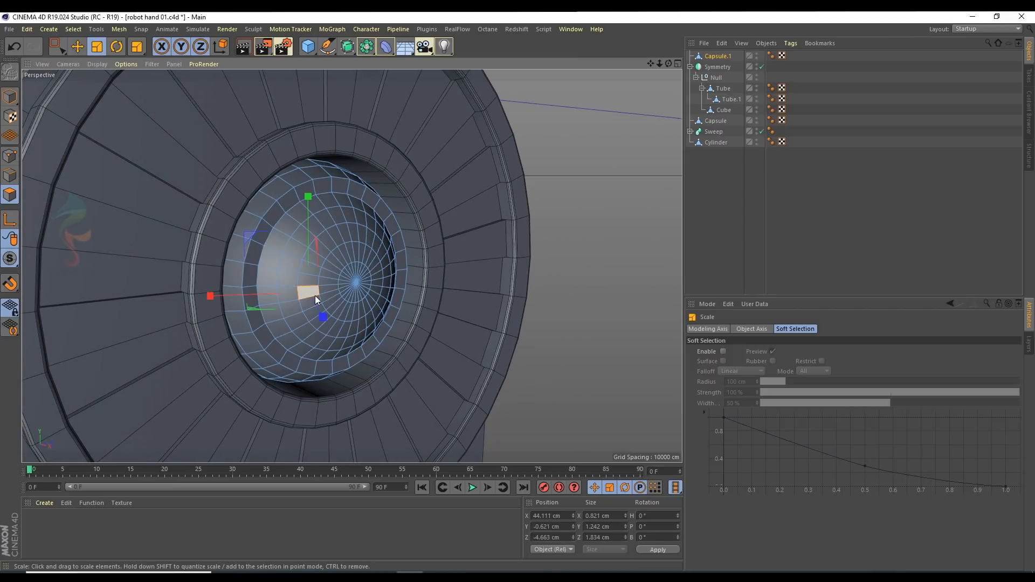
key(v)
mouse_move(352, 288)
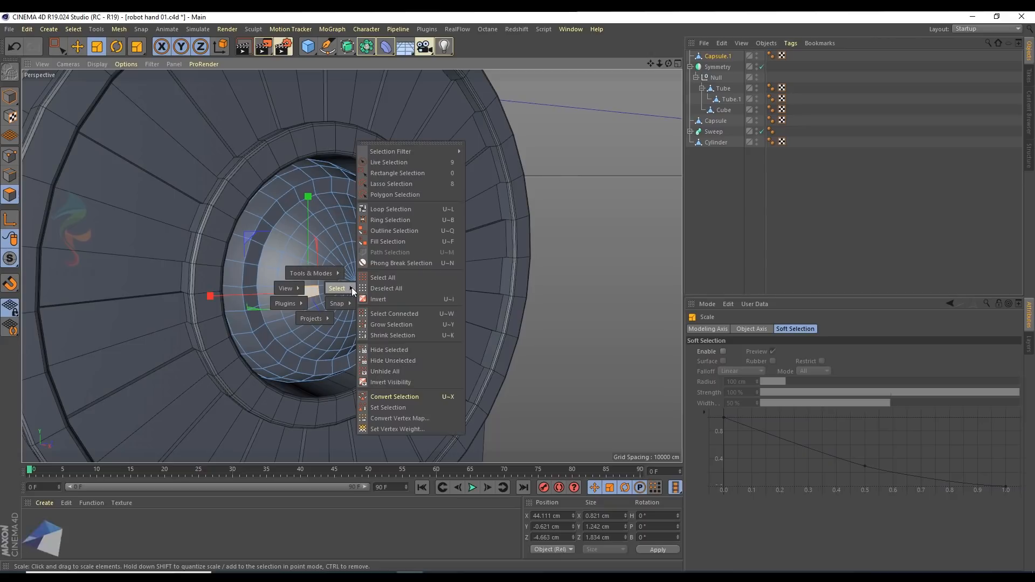
click(402, 209)
click(313, 276)
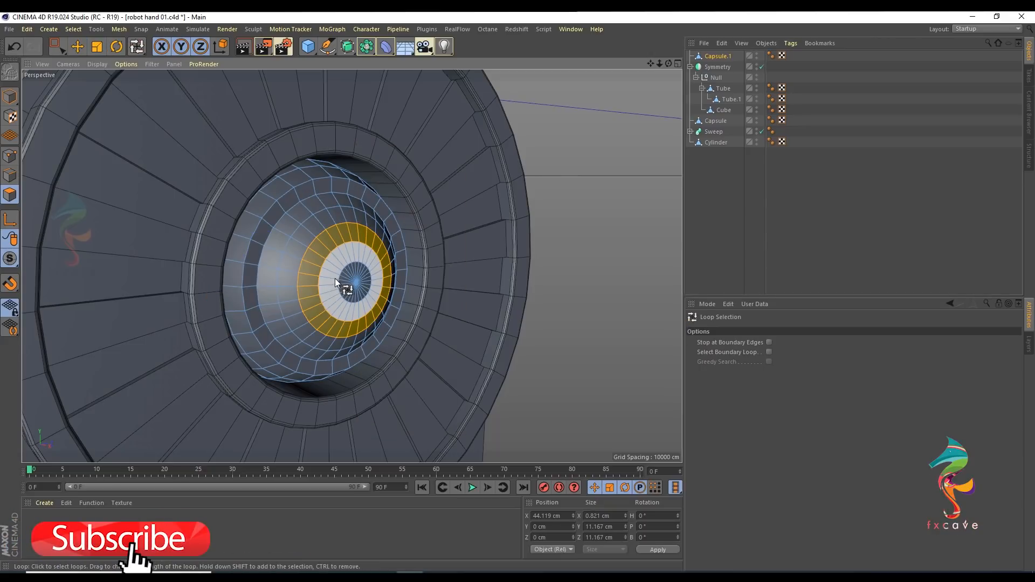
shift+click(334, 278)
shift+click(356, 285)
alt+drag(356, 286, 357, 312)
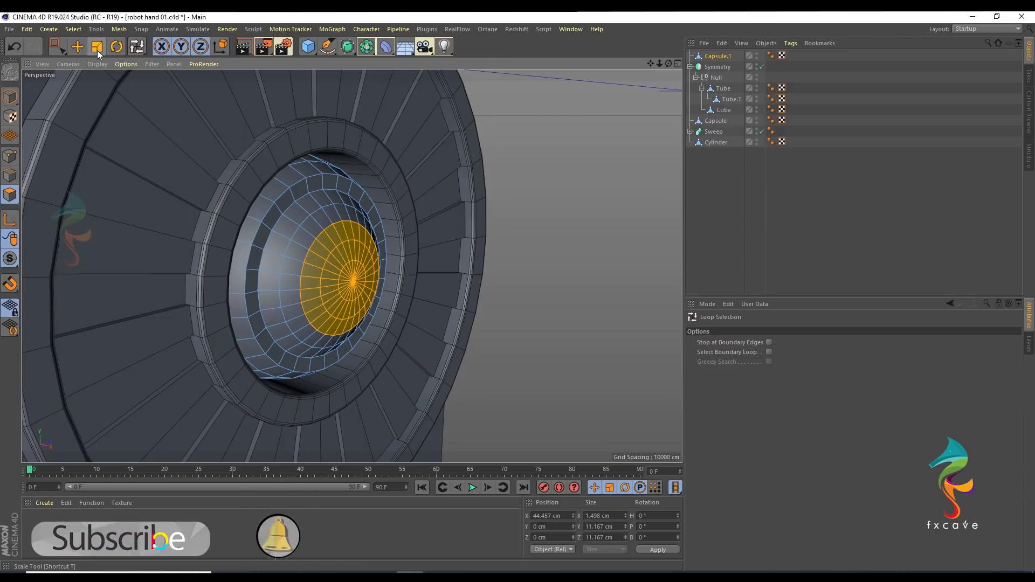
click(77, 48)
alt+drag(351, 290, 309, 267)
right_click(345, 307)
click(372, 333)
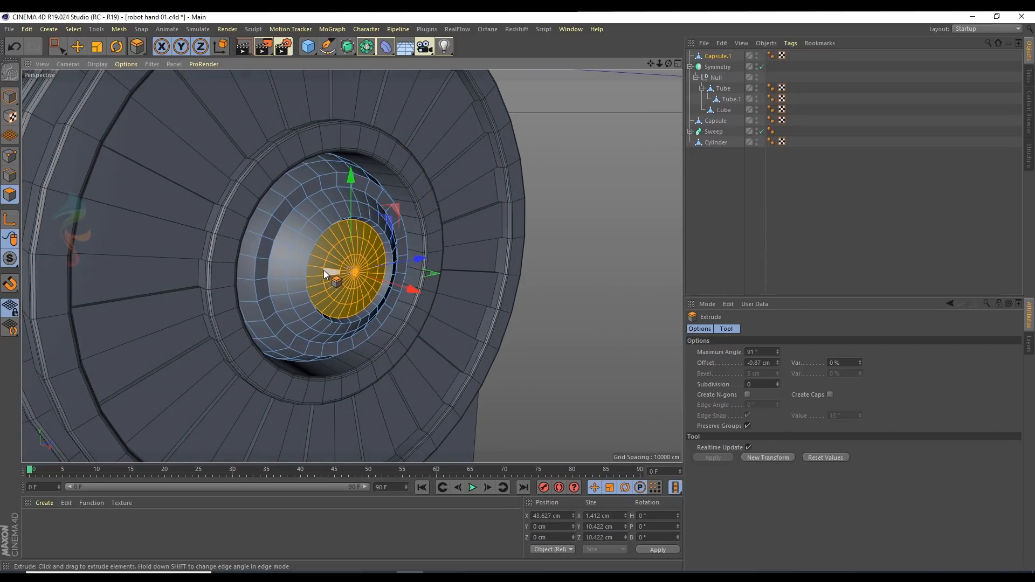
click(308, 237)
key(v)
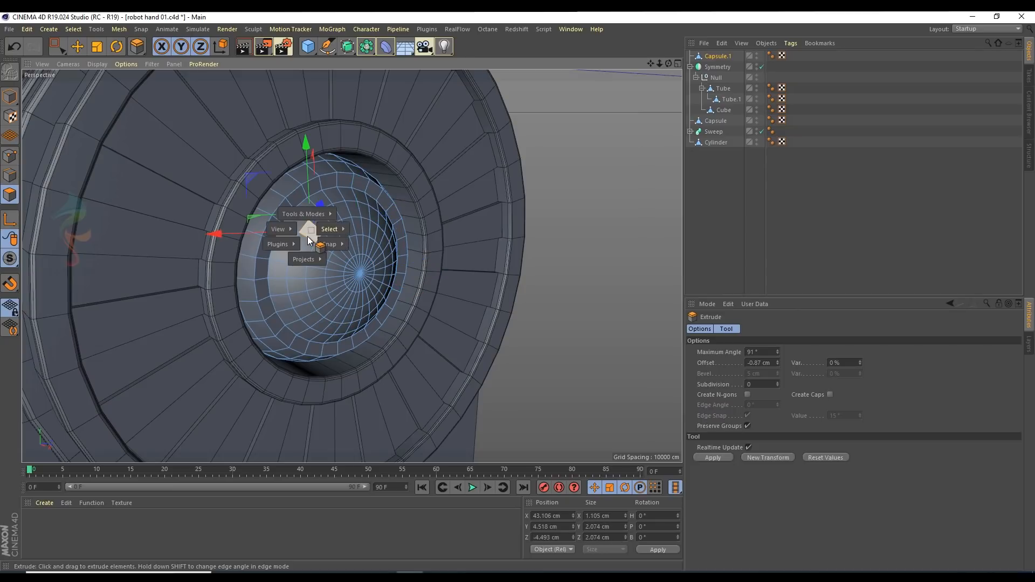
mouse_move(329, 229)
click(387, 160)
click(306, 234)
shift+click(295, 229)
click(97, 47)
alt+drag(115, 102, 297, 320)
Step: Select the cap's single polygon loop about 14.2 cm across with Loop Selection and scale it along X
click(288, 297)
right_click(330, 291)
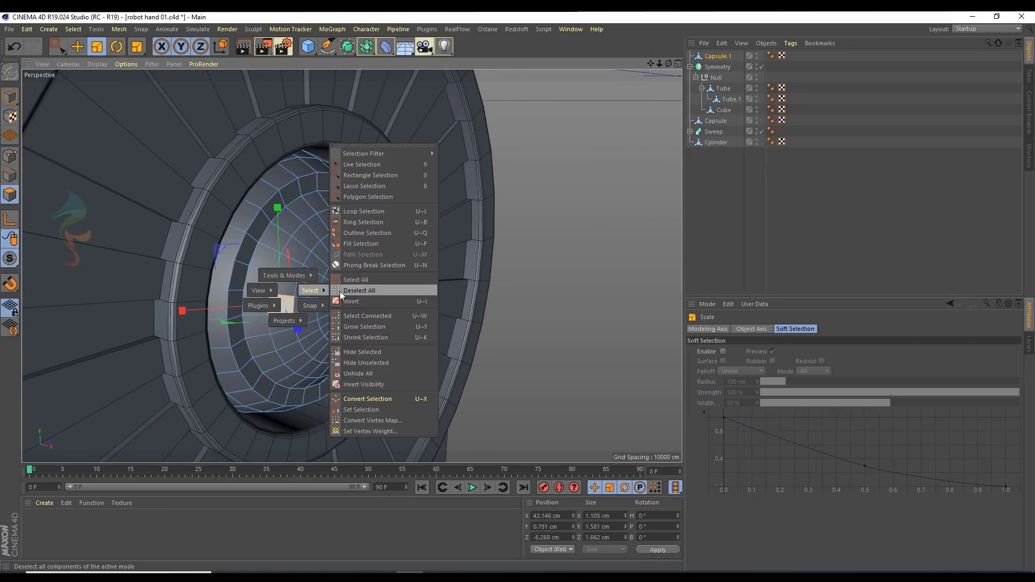
click(365, 211)
click(284, 280)
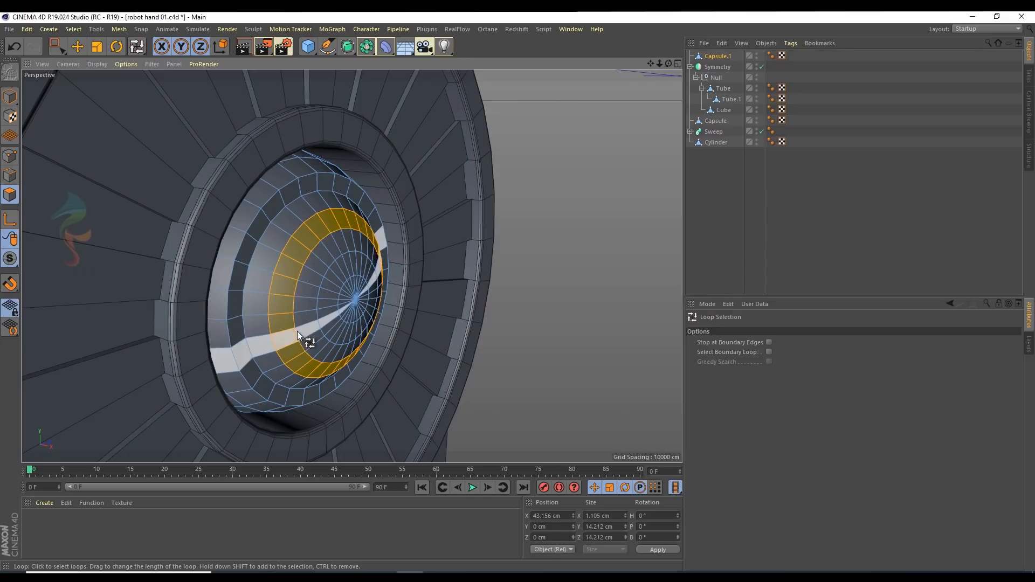
click(97, 48)
alt+drag(350, 301, 338, 329)
Step: Select the polygon loops at the very tip of the cap, about 7.7 cm across, and extrude them inward
click(338, 328)
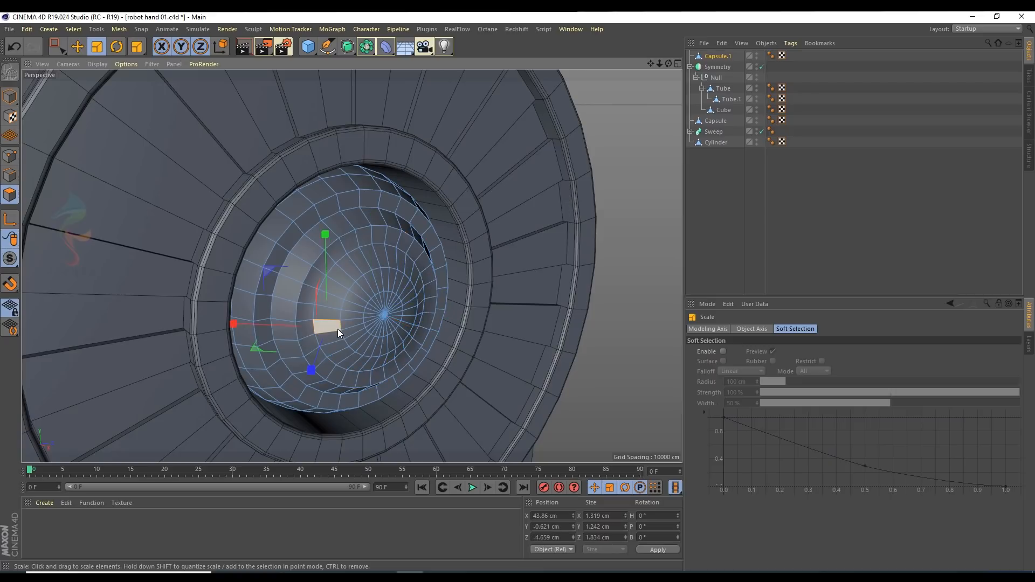
key(v)
mouse_move(359, 322)
click(418, 242)
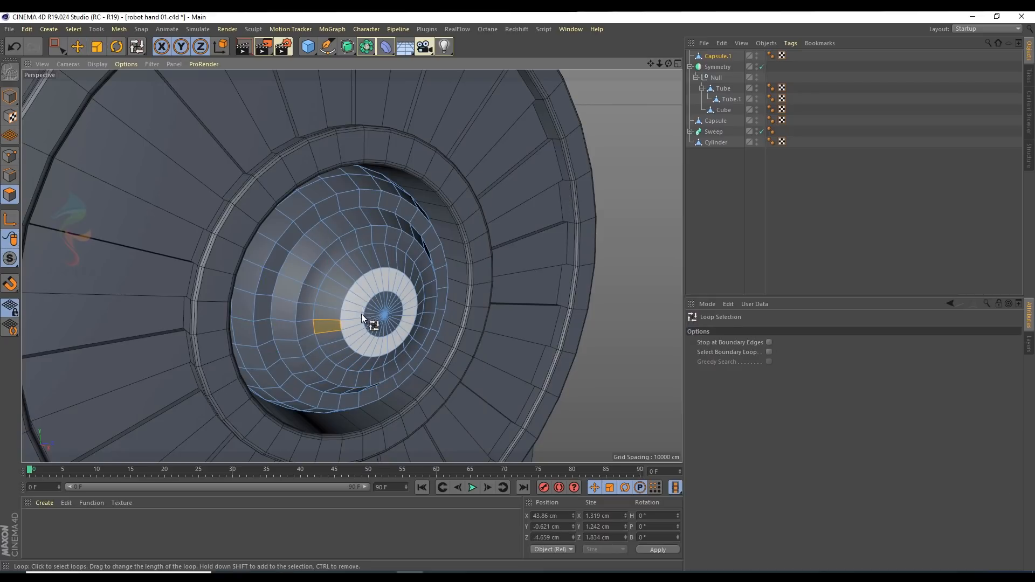
drag(360, 306, 374, 323)
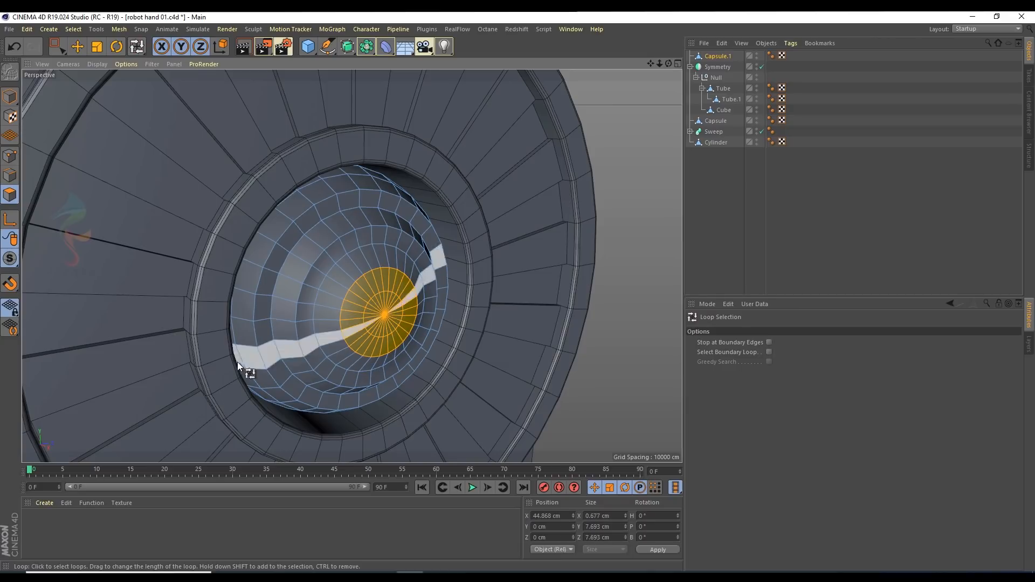
click(78, 46)
alt+drag(318, 351, 360, 354)
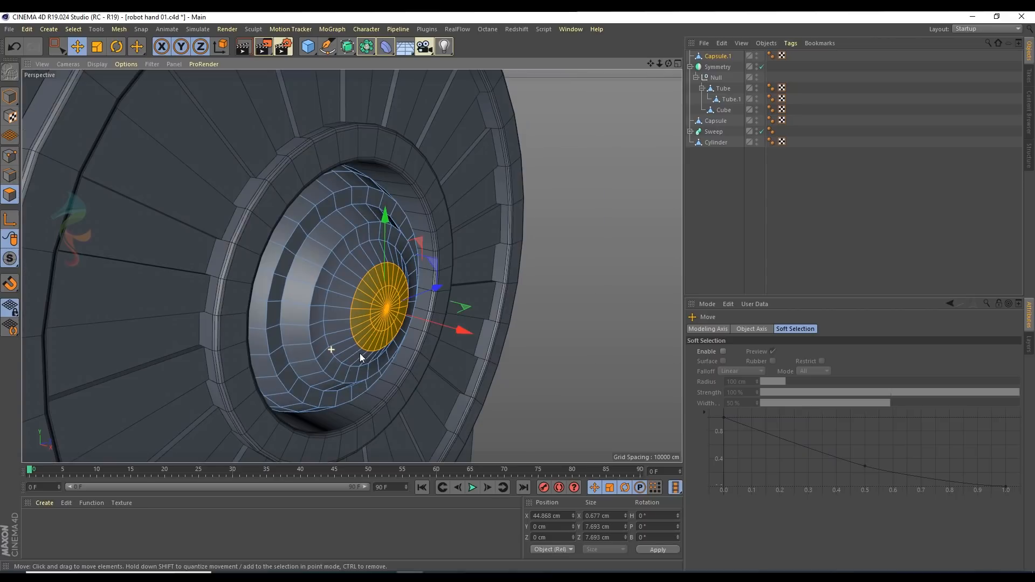
right_click(593, 295)
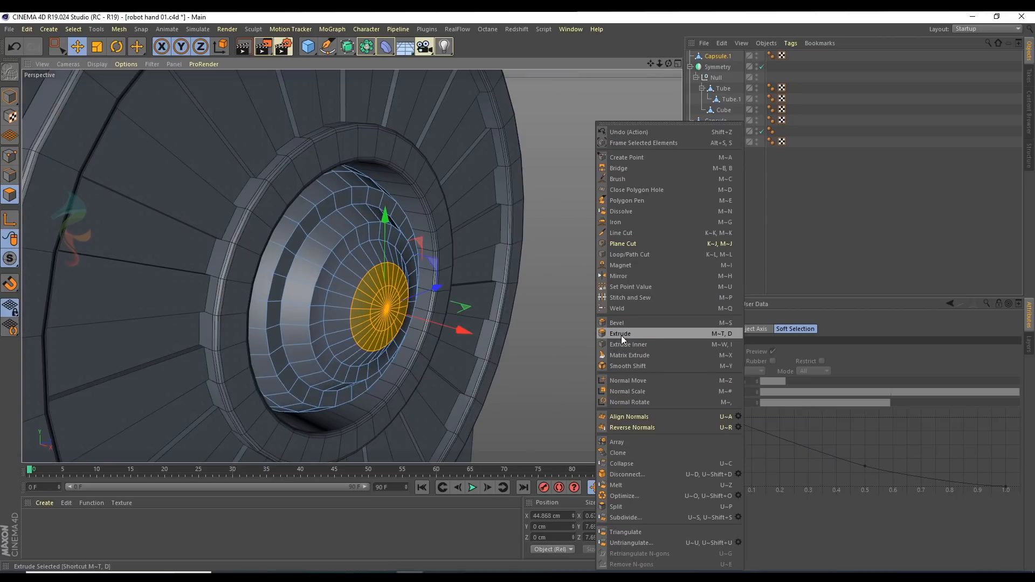
click(621, 336)
drag(370, 342, 284, 291)
click(766, 260)
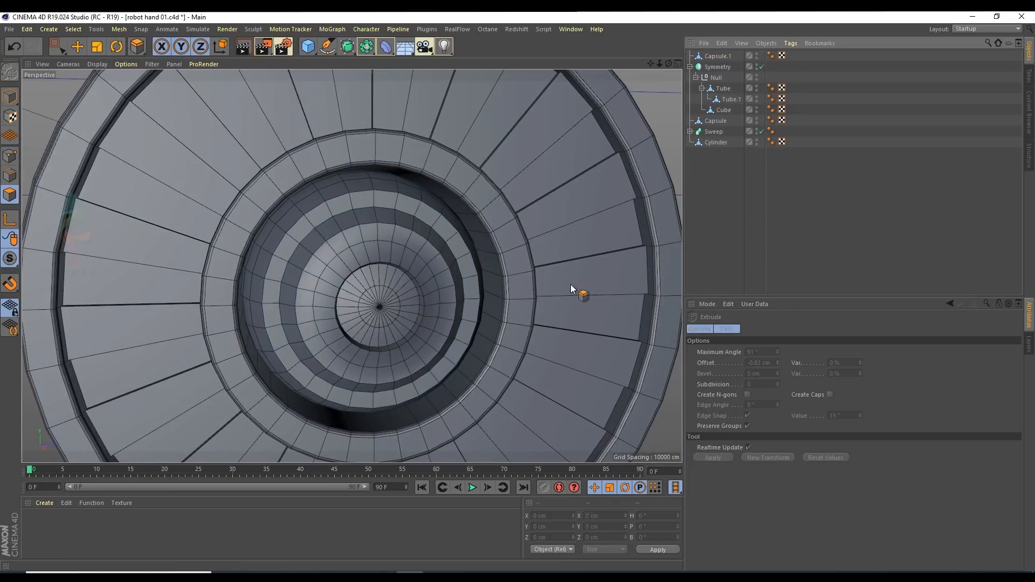
Step: Delete the points of the capsule's undetailed half with a rectangle selection in point mode
scroll(388, 282, down, 3)
alt+drag(388, 280, 509, 292)
scroll(421, 309, down, 5)
alt+drag(420, 310, 181, 262)
click(76, 47)
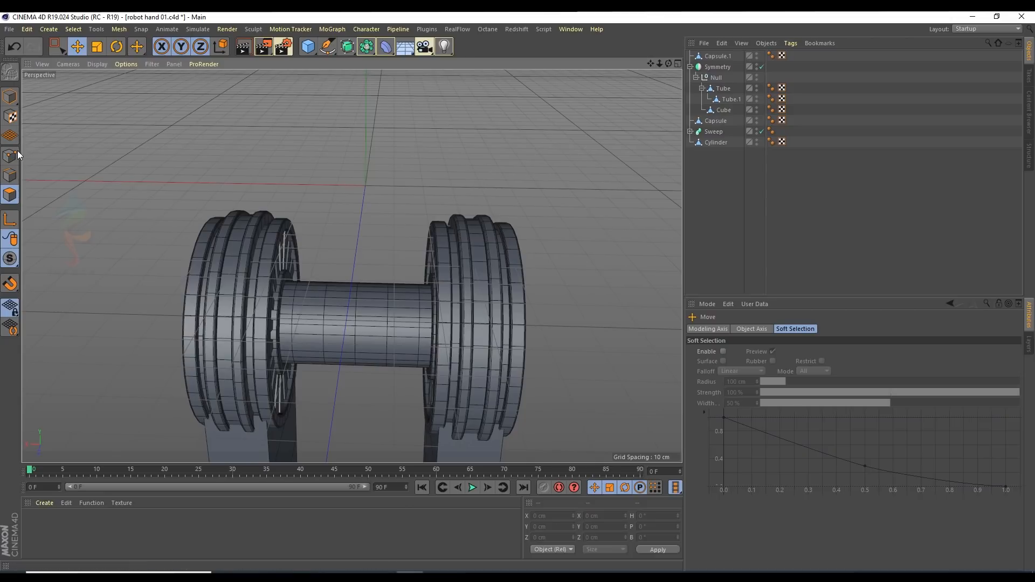
click(9, 156)
click(61, 47)
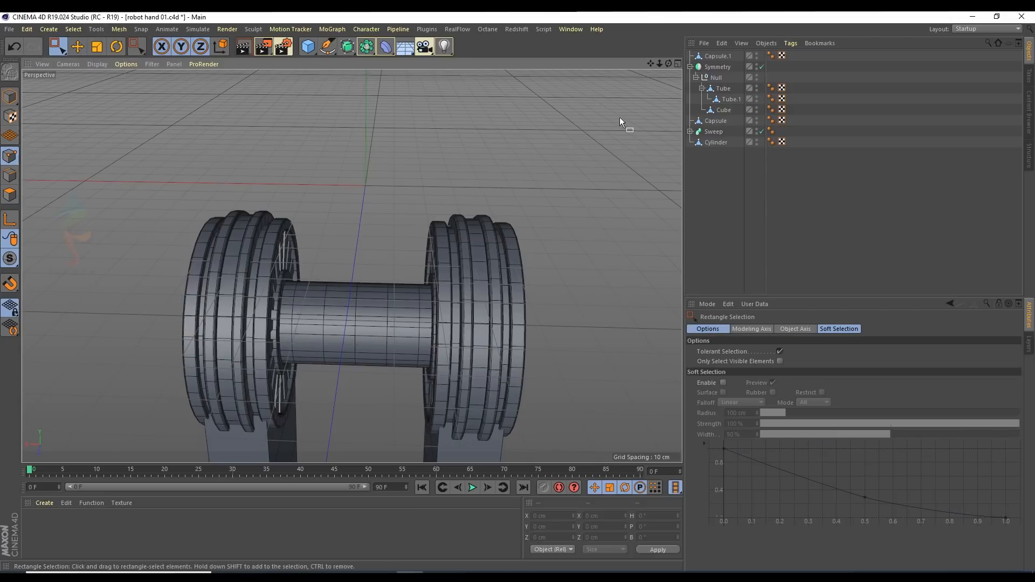
click(700, 58)
alt+middle_drag(347, 254, 348, 225)
drag(397, 180, 559, 452)
click(558, 450)
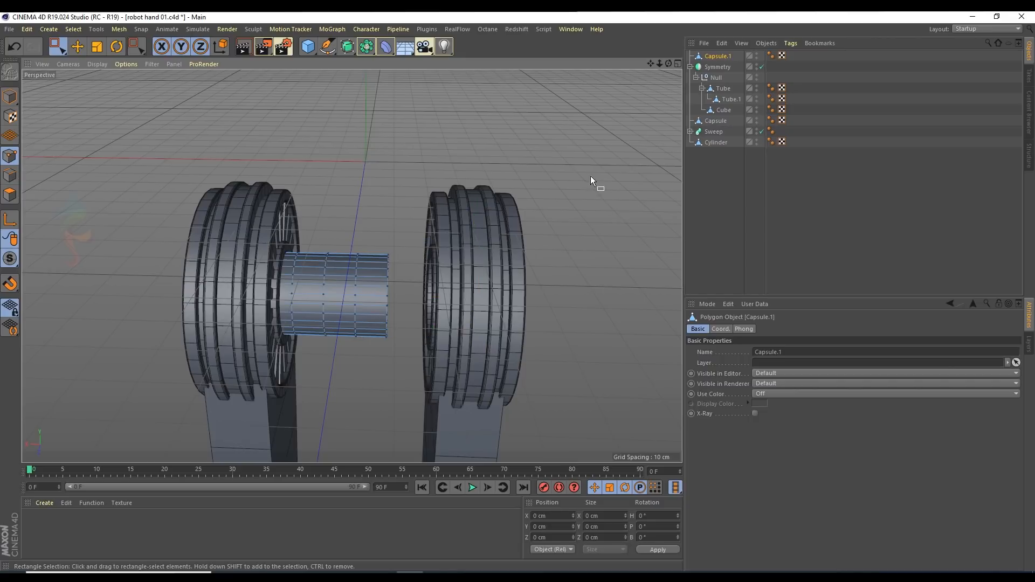
Step: Delete the capsule's leftover points beyond the mirror plane in the top view
key(F2)
drag(237, 208, 261, 344)
key(Delete)
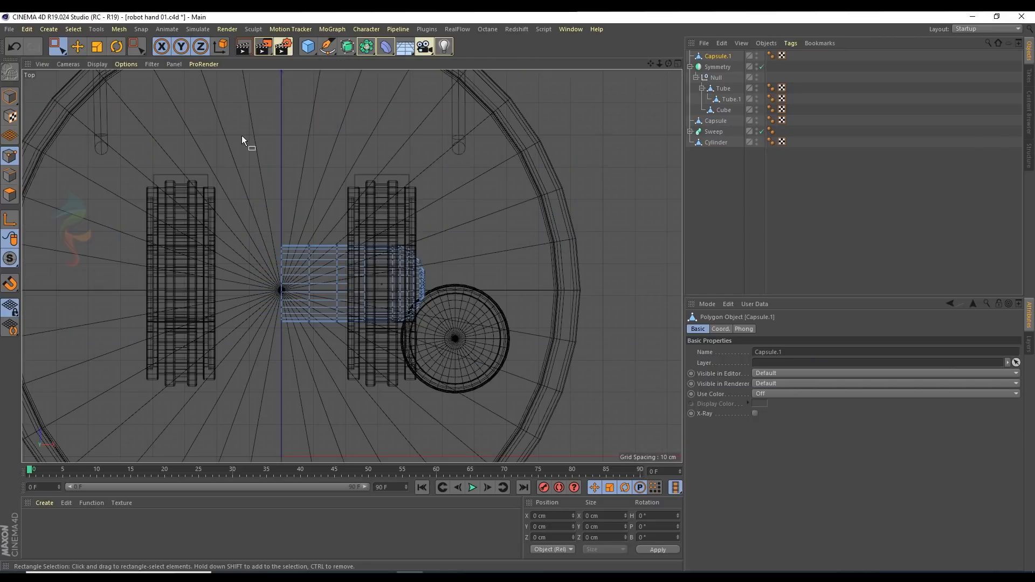
Step: Nest the half capsule under the Tube inside the Symmetry object so that it is mirrored
click(77, 47)
click(10, 97)
drag(718, 57, 722, 93)
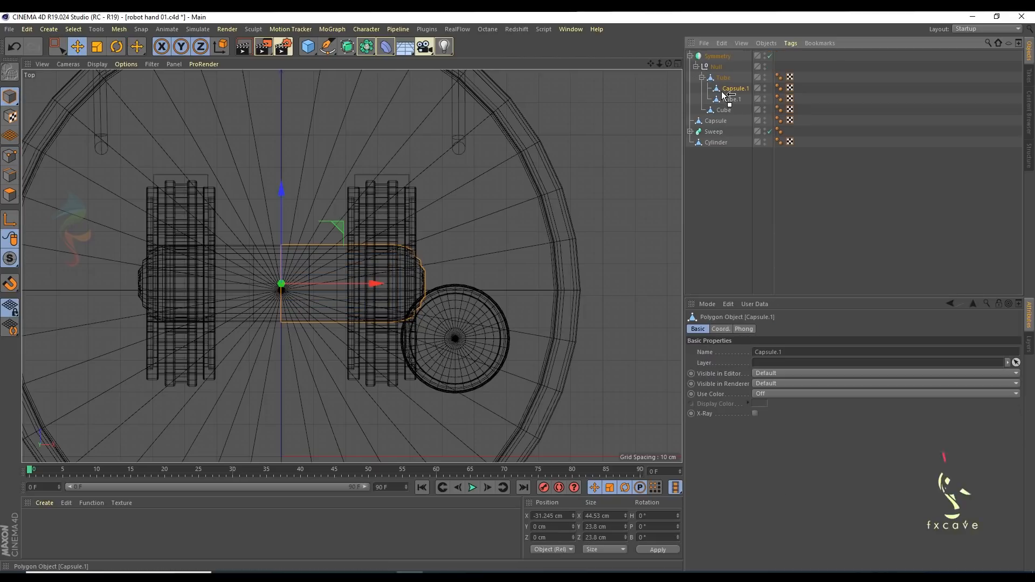
middle_click(144, 139)
middle_click(133, 100)
alt+drag(347, 261, 382, 299)
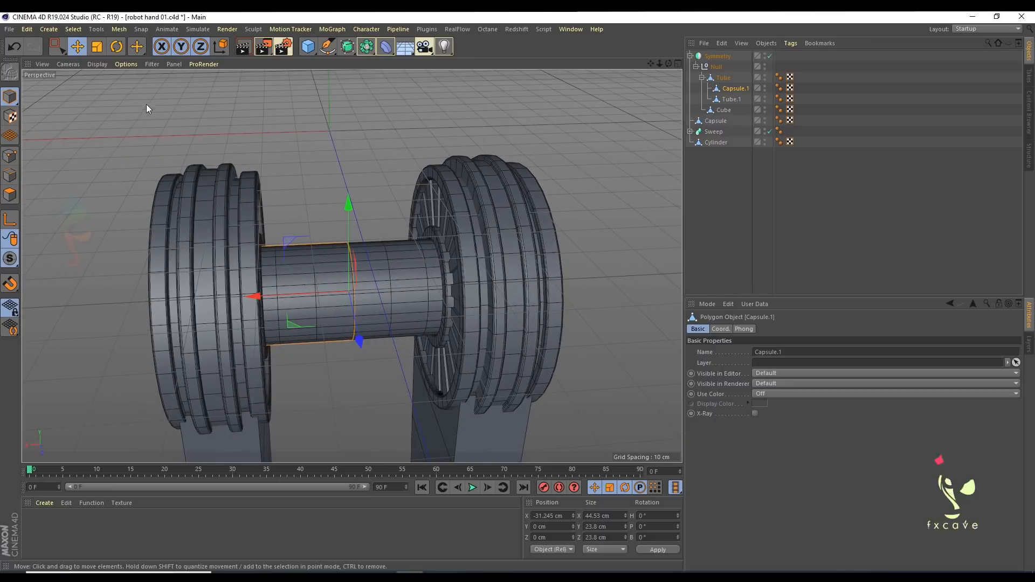
Step: Move the capsule's two point columns next to the centre seam outward along X to about 15.7 cm
click(9, 156)
click(59, 48)
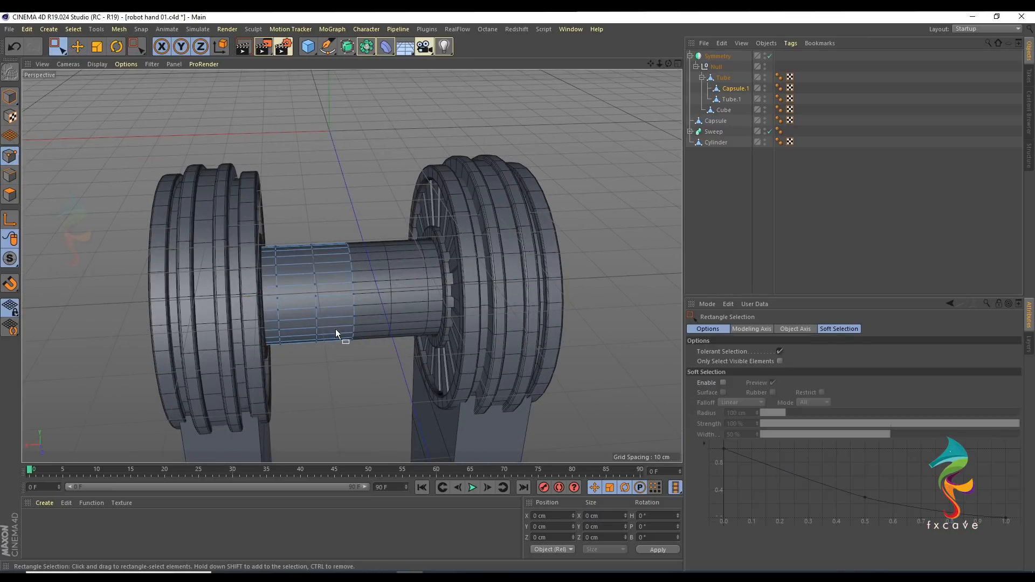
drag(269, 219, 363, 389)
middle_click(467, 105)
middle_click(553, 105)
scroll(317, 267, up, 3)
drag(395, 300, 409, 301)
key(ctrl+z)
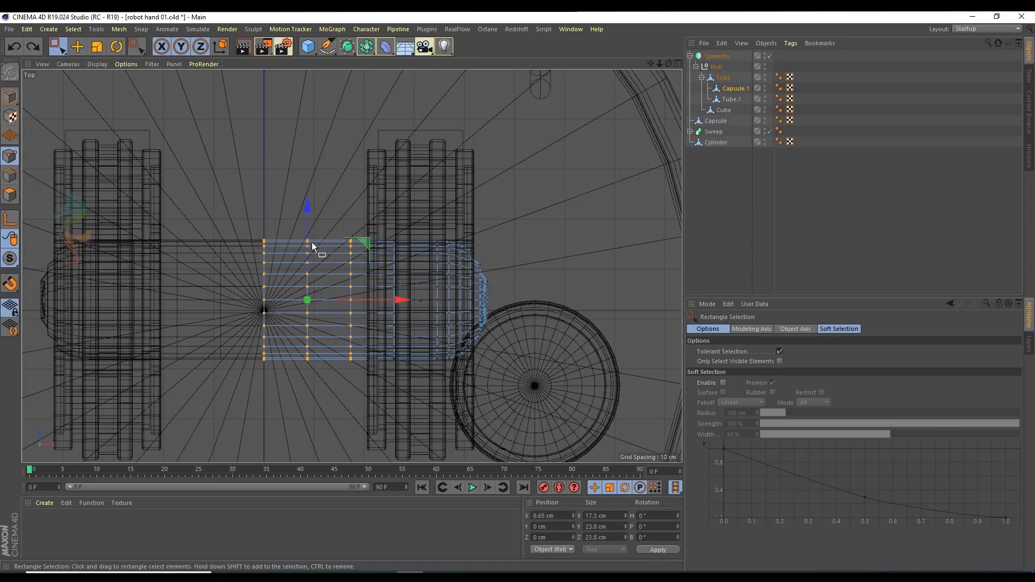
drag(290, 223, 380, 382)
drag(422, 300, 433, 299)
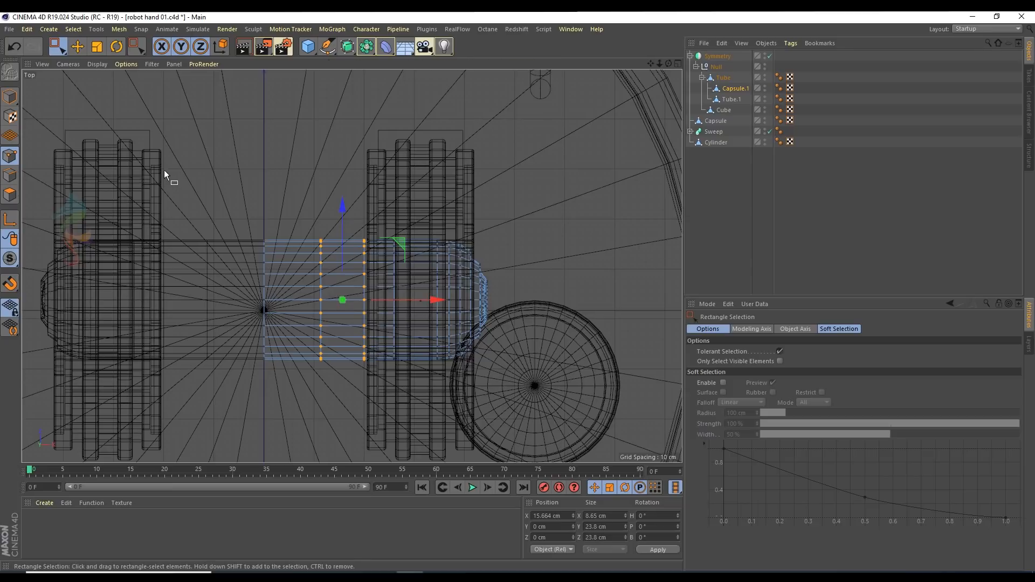
Step: Select the capsule's central polygons between the two arm joints and extrude them outward by 7.6 cm
key(F1)
click(78, 43)
click(9, 194)
click(52, 50)
drag(284, 205, 340, 344)
alt+drag(334, 291, 348, 339)
right_click(356, 137)
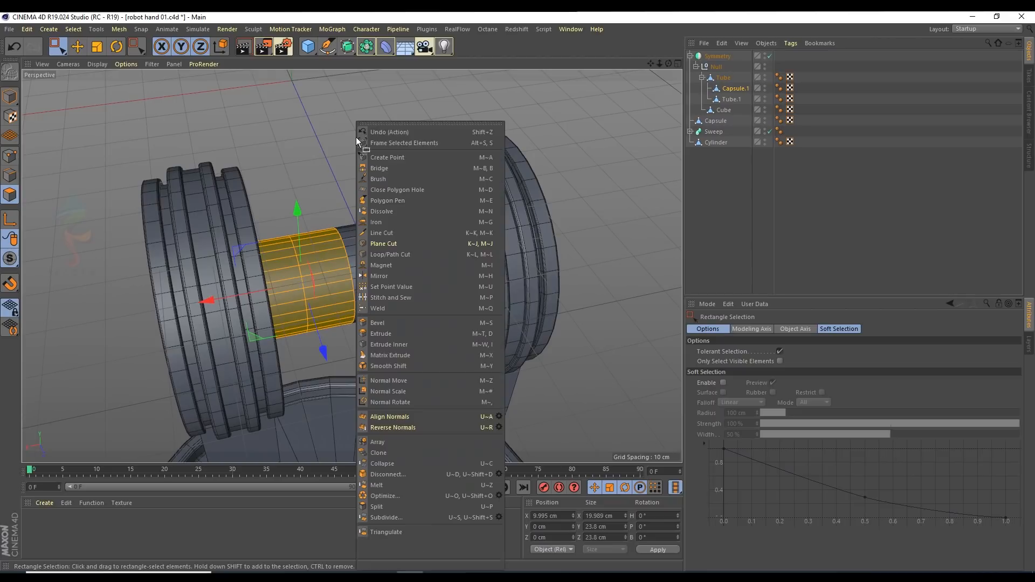
click(380, 334)
drag(315, 289, 395, 289)
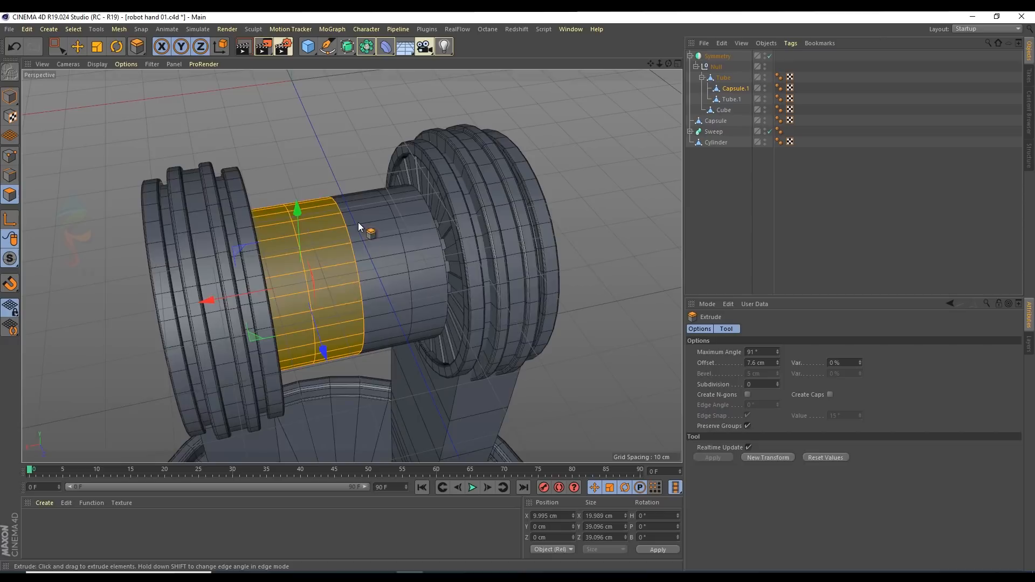
Step: Try to scale the extruded central polygons along X
alt+drag(358, 222, 325, 221)
key(t)
alt+drag(420, 208, 329, 205)
drag(209, 270, 202, 272)
key(ctrl+z)
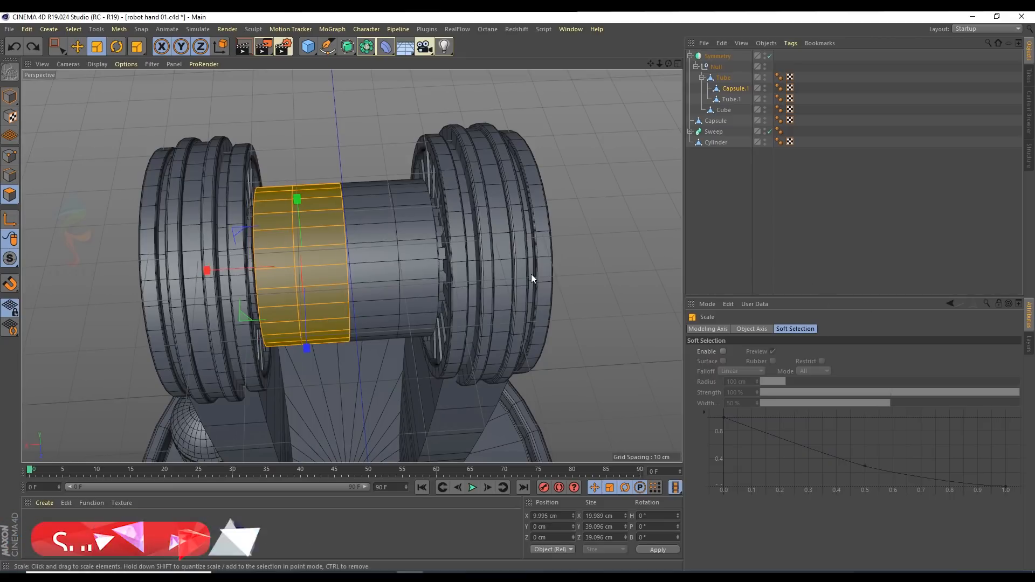
Step: Deselect the polygons and view the whole model shaded without wireframe lines
alt+drag(531, 274, 561, 254)
click(695, 234)
alt+drag(459, 280, 329, 232)
alt+drag(351, 266, 291, 189)
click(102, 65)
click(114, 76)
mouse_move(345, 221)
alt+mouse_down()
mouse_move(393, 255)
mouse_move(601, 269)
mouse_move(328, 231)
mouse_move(331, 325)
mouse_move(335, 238)
mouse_move(326, 269)
mouse_move(334, 283)
mouse_move(372, 228)
mouse_move(329, 270)
mouse_move(306, 263)
mouse_move(306, 303)
alt+mouse_up()
scroll(345, 242, down, 4)
Step: Return to model mode and save the scene
key(e)
click(10, 98)
scroll(306, 263, down, 3)
key(ctrl+s)
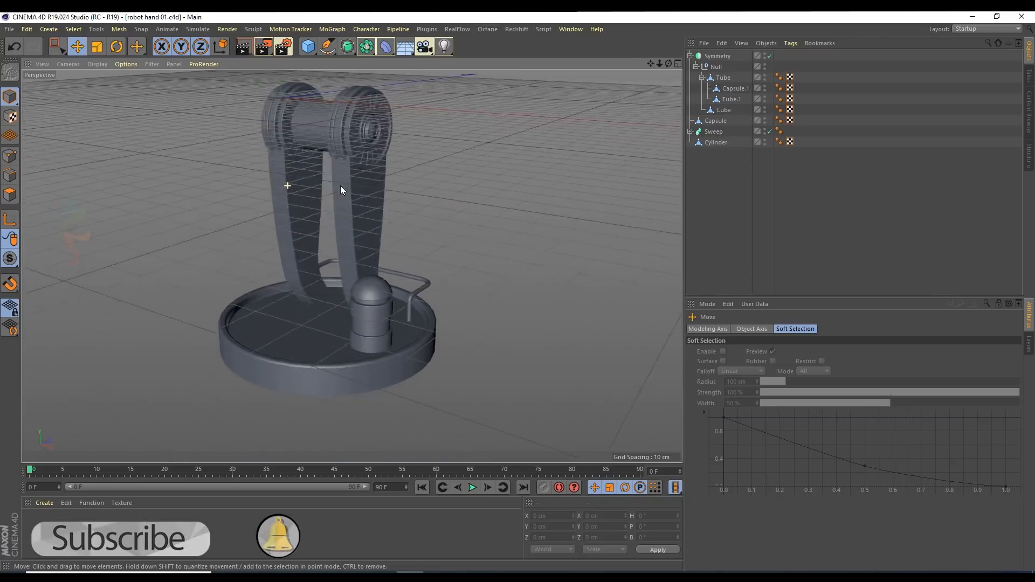
Step: Select the arm's Cube object and disable the Symmetry so only one arm is shown
click(347, 181)
scroll(376, 214, up, 2)
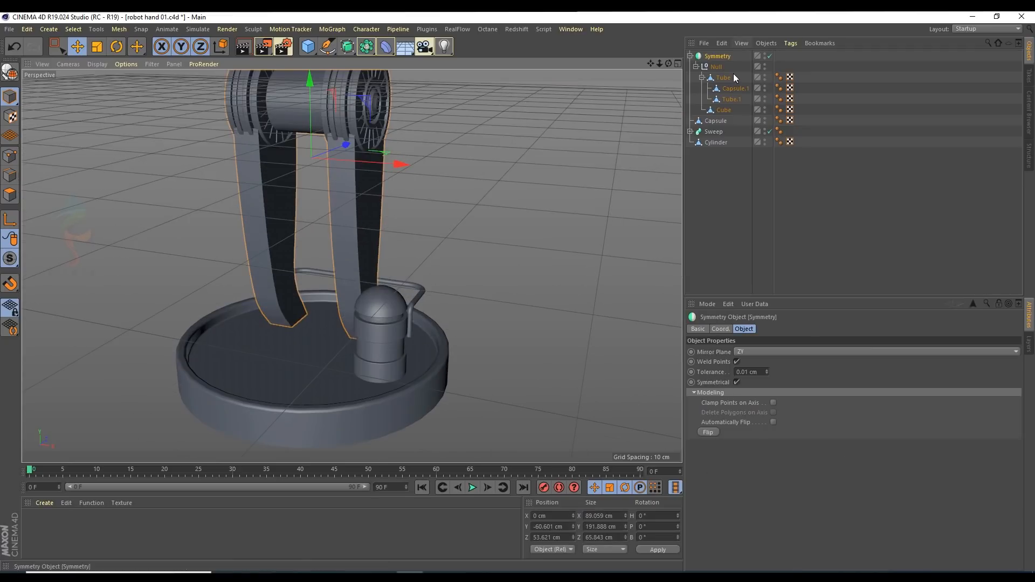
click(728, 110)
click(769, 56)
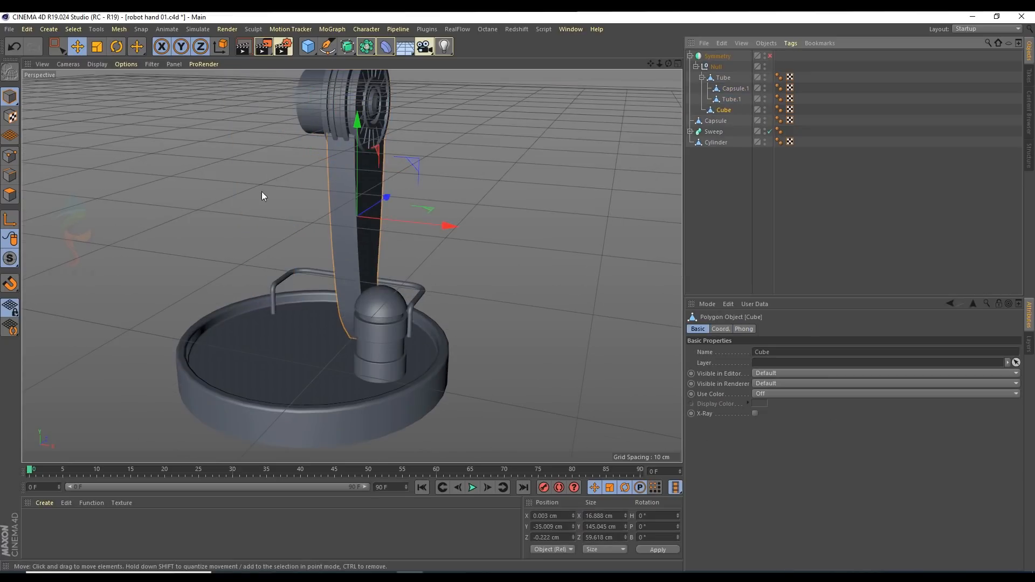
alt+drag(351, 266, 225, 254)
alt+right_drag(340, 293, 382, 318)
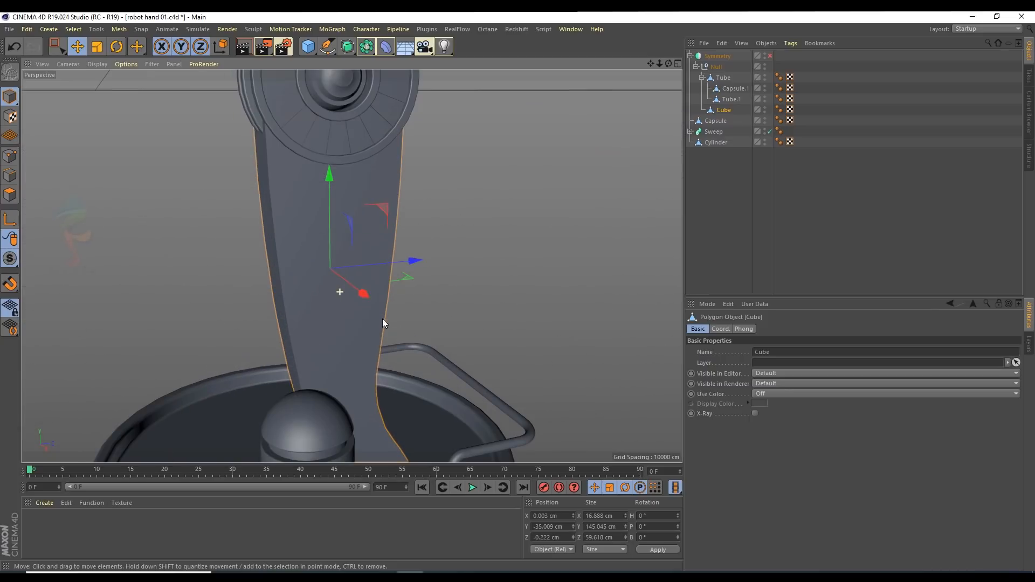
Step: Display the model shaded with wireframe lines and reselect the arm's Cube in a side view
click(97, 64)
click(107, 88)
alt+drag(299, 294, 433, 248)
click(503, 146)
right_click(504, 146)
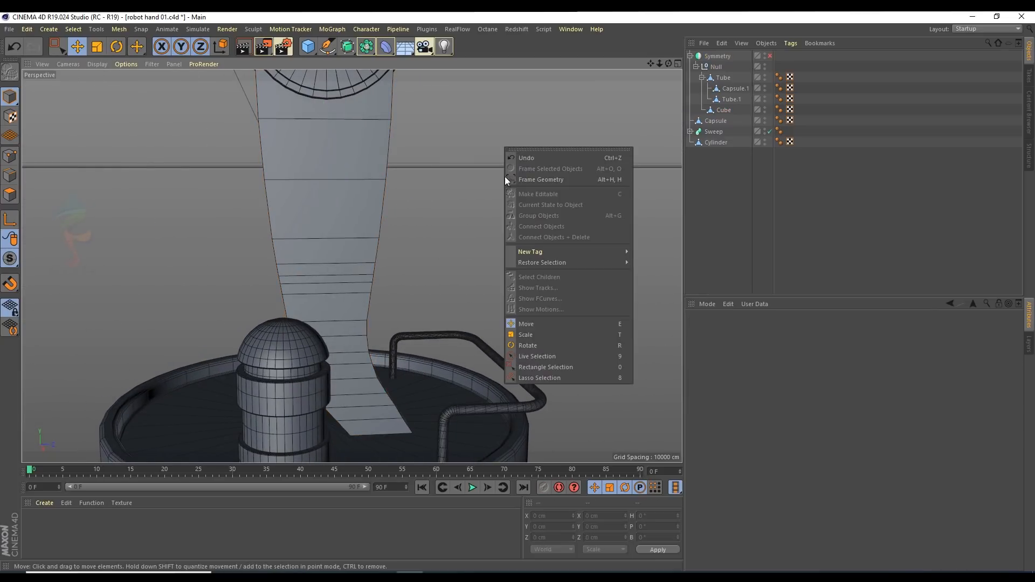
click(423, 234)
click(282, 199)
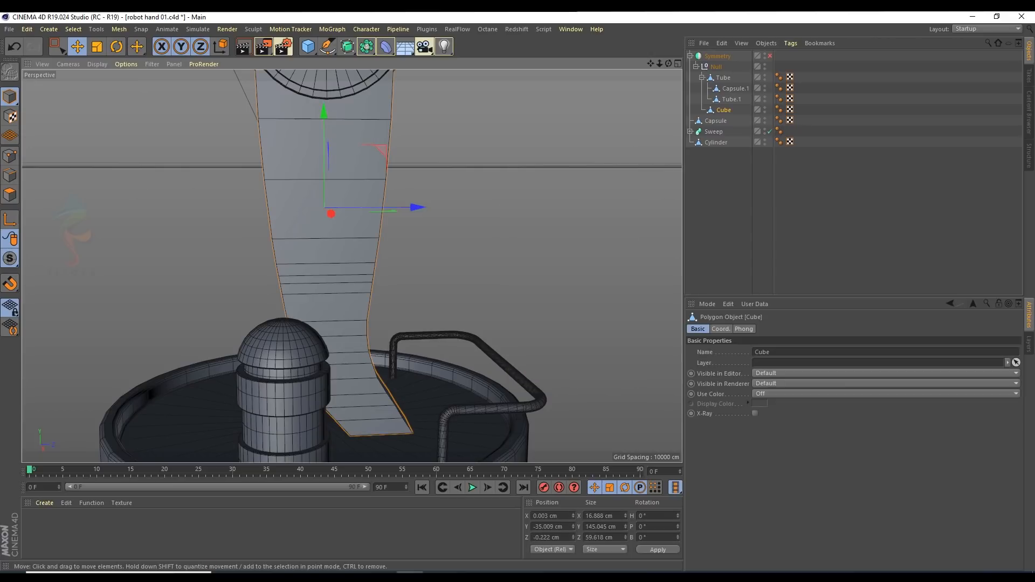
Step: Add a lengthwise loop cut down the middle of the arm's Cube, at about 46.8 % offset
click(10, 194)
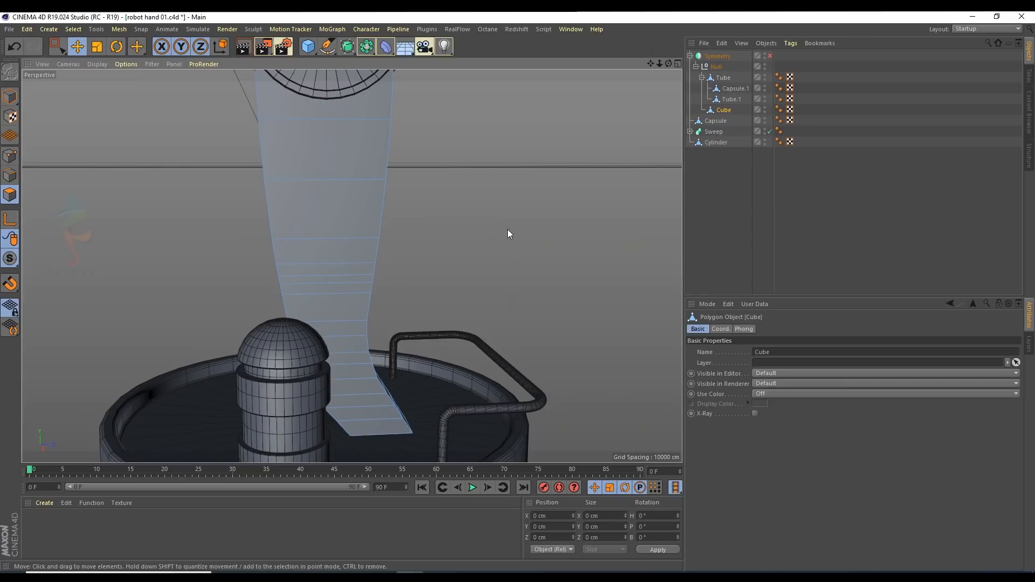
right_click(507, 230)
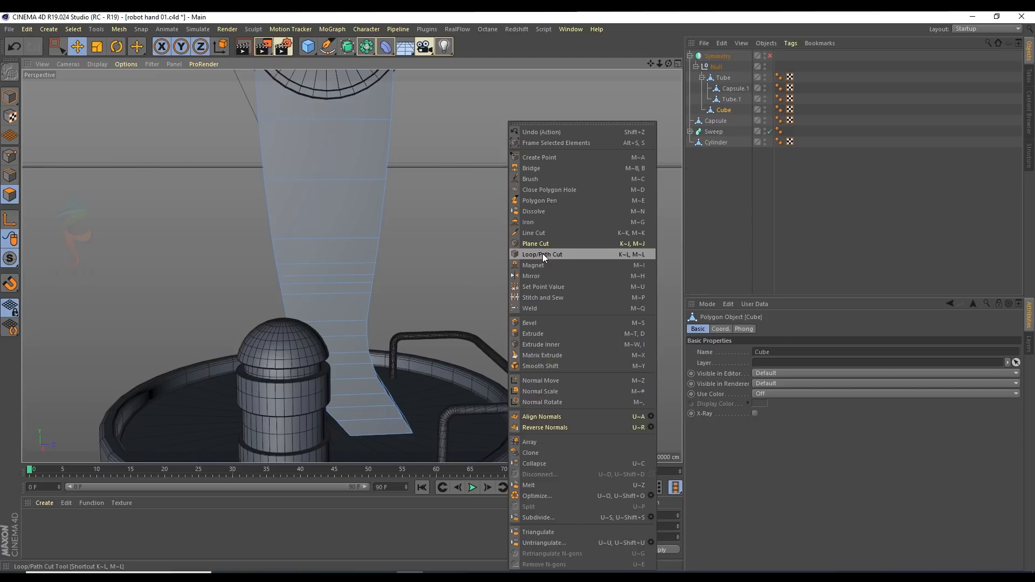
click(542, 254)
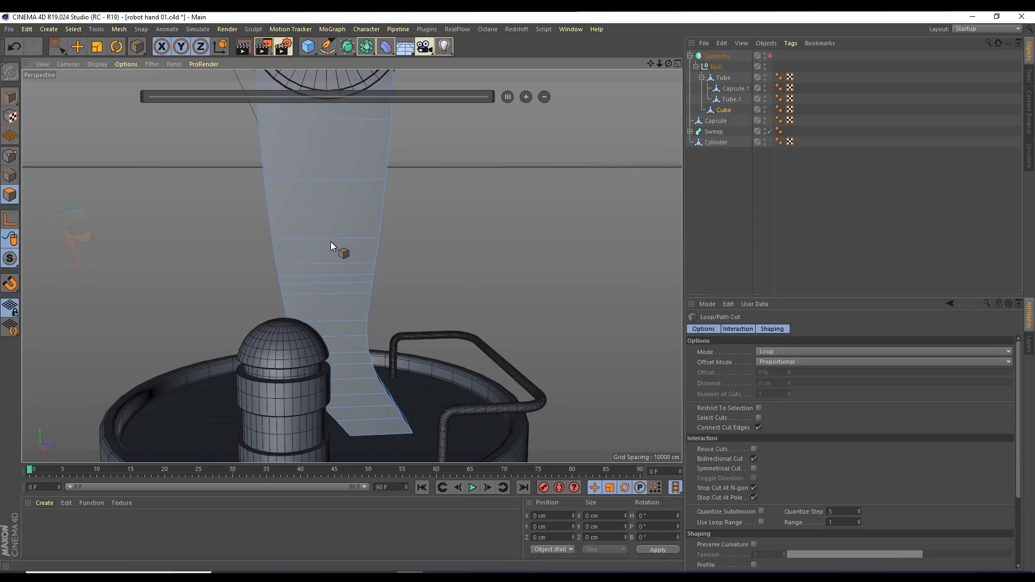
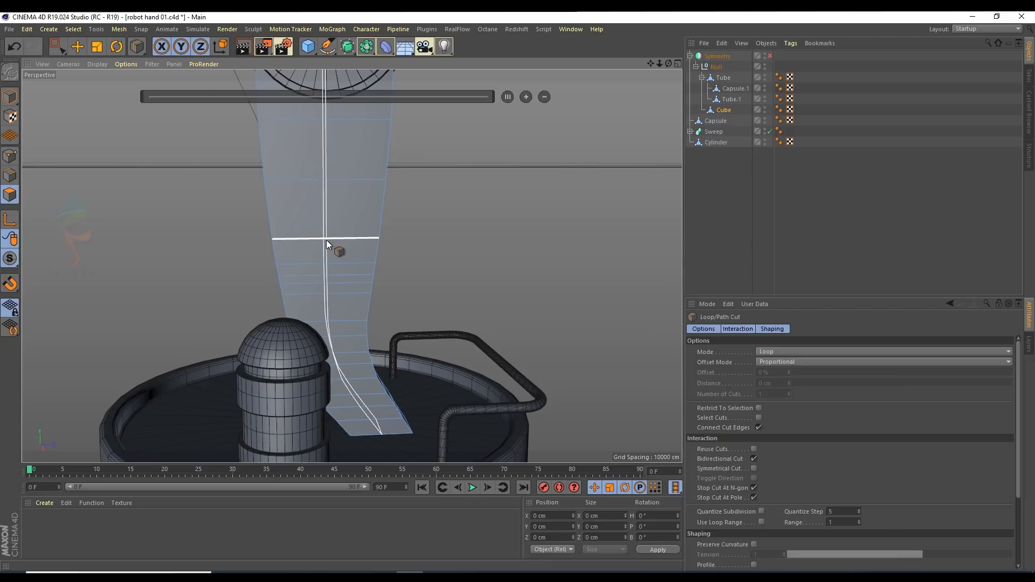
click(329, 240)
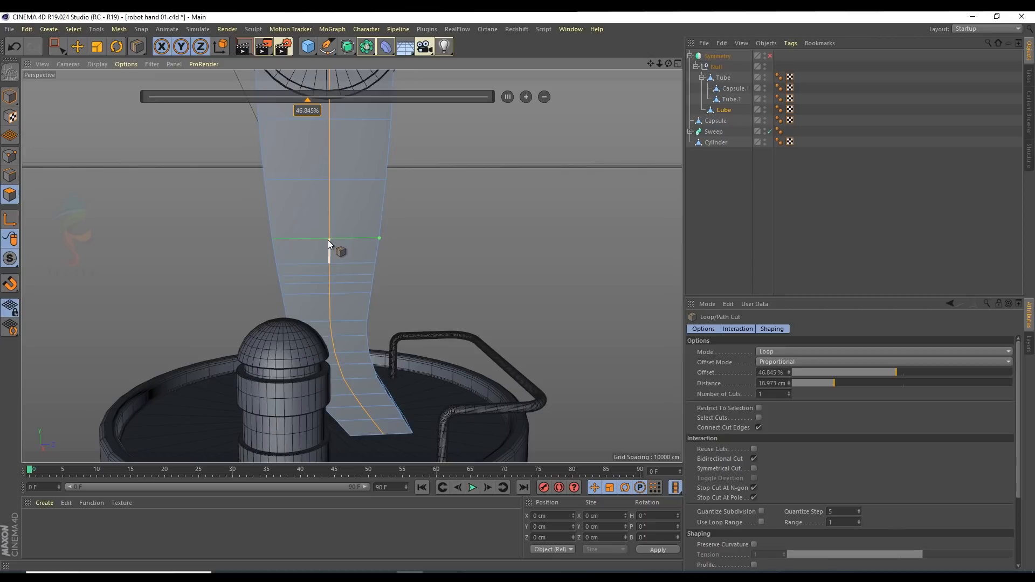
Step: Try to place a second lengthwise loop cut close beside the middle cut, and undo the attempts
click(318, 180)
alt+drag(383, 187, 360, 208)
key(ctrl+z)
scroll(382, 367, up, 12)
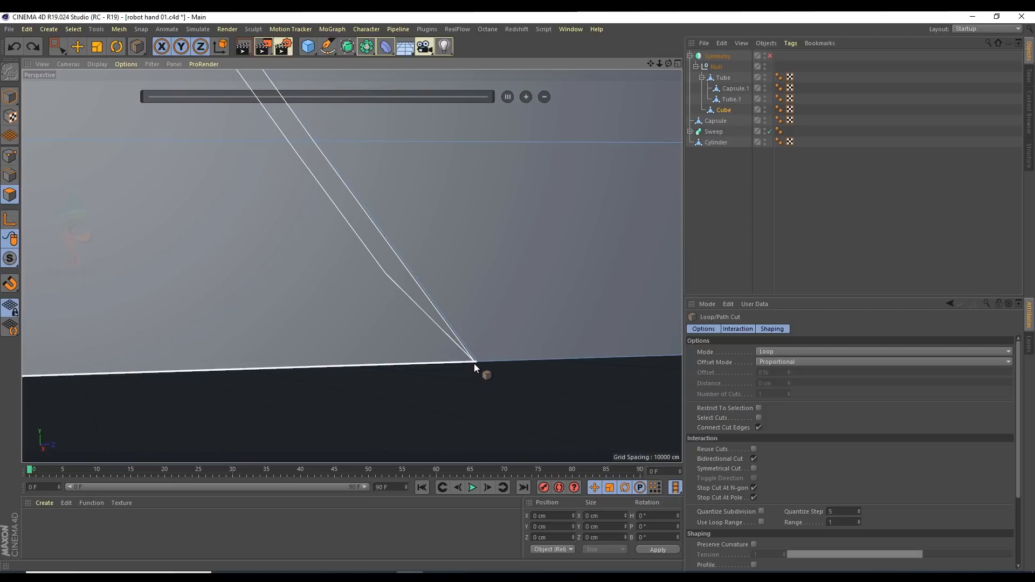
click(471, 363)
scroll(461, 382, down, 10)
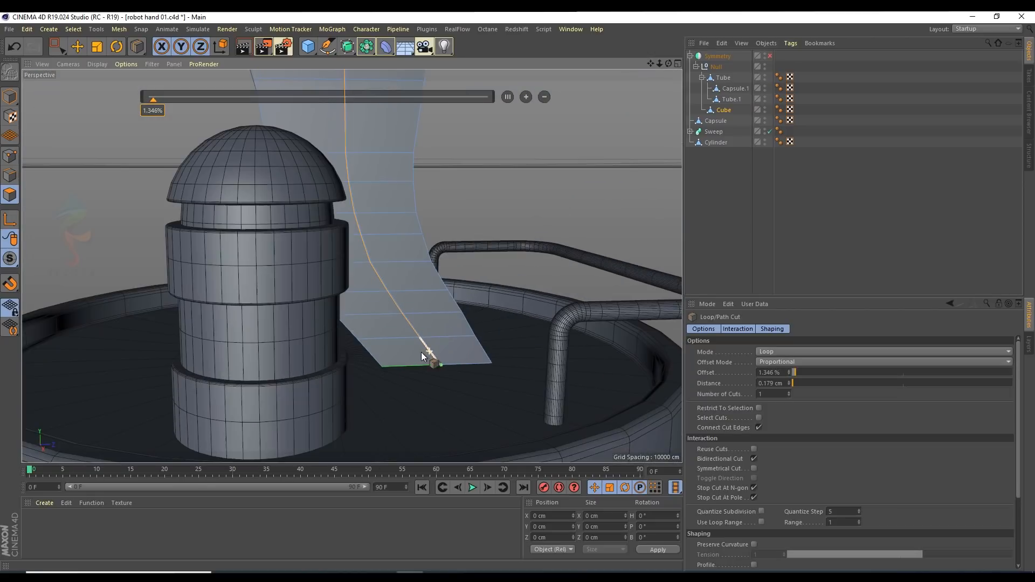
key(ctrl+z)
Step: Add a second lengthwise loop cut just beside the middle one, at about 4.9 % offset
scroll(420, 355, up, 10)
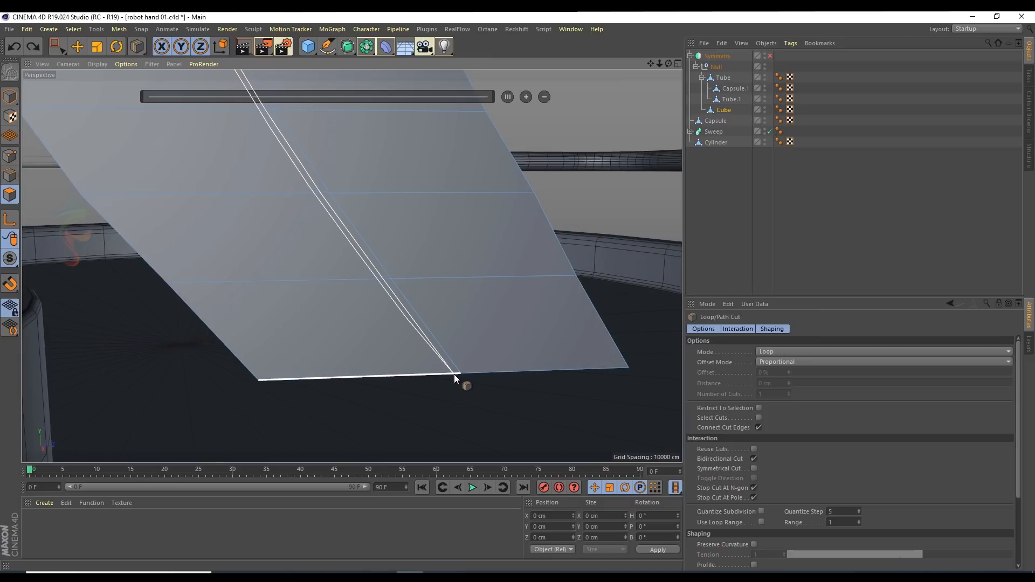
click(452, 376)
scroll(409, 297, down, 10)
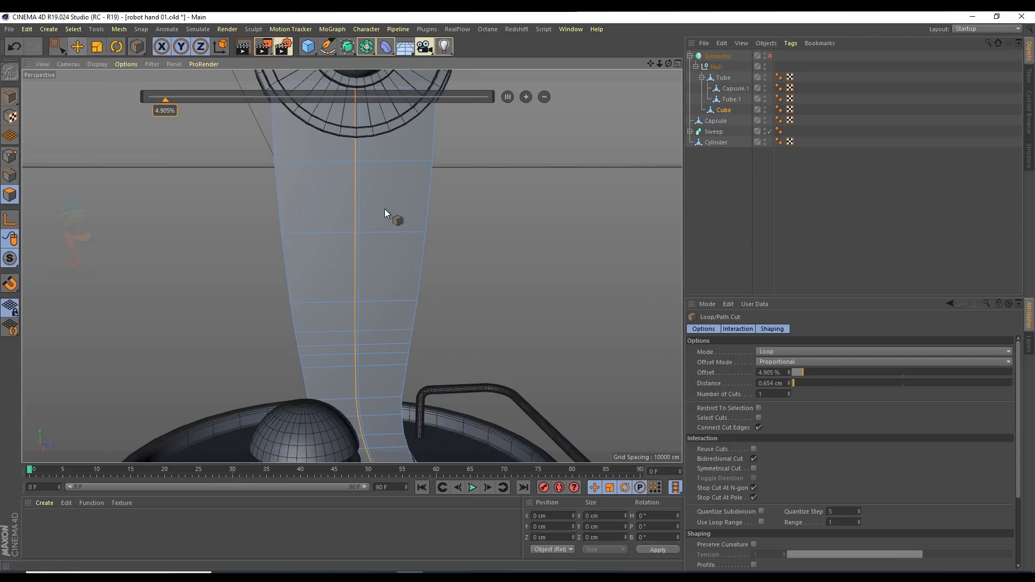
Step: Select the two closely spaced lengthwise edge loops of the arm with Loop Selection
key(v)
mouse_move(384, 193)
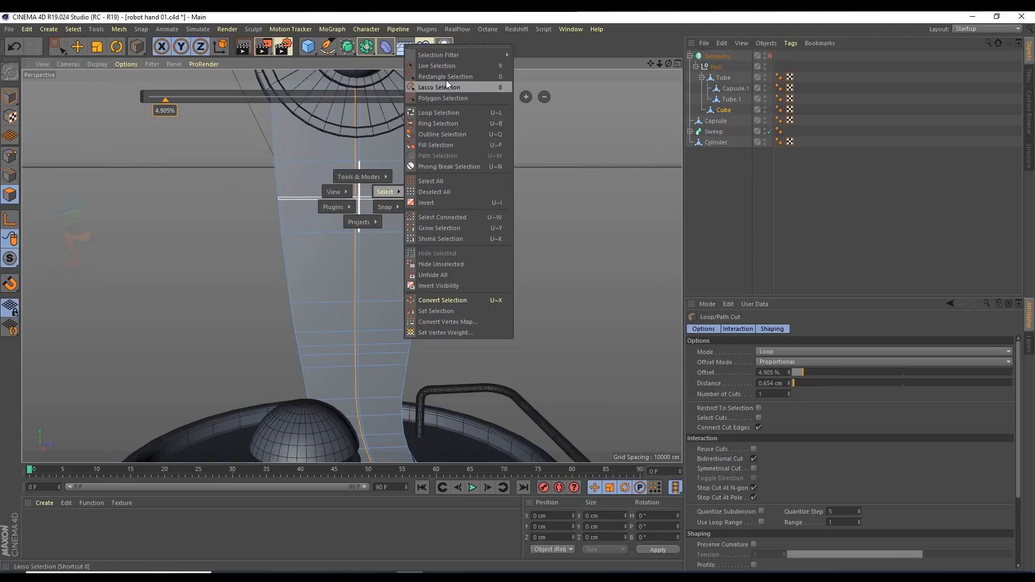
mouse_move(360, 177)
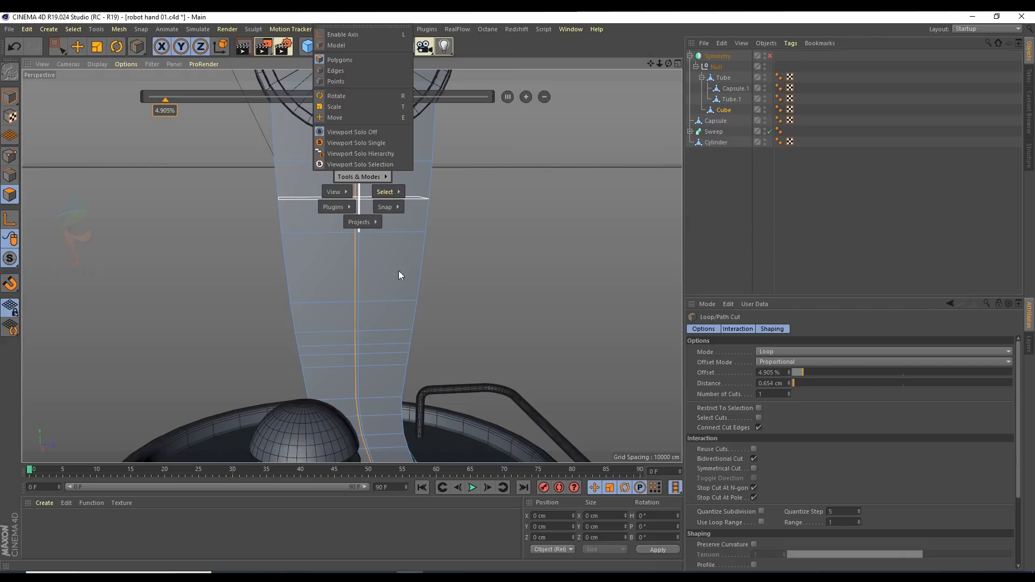
key(v)
mouse_move(561, 245)
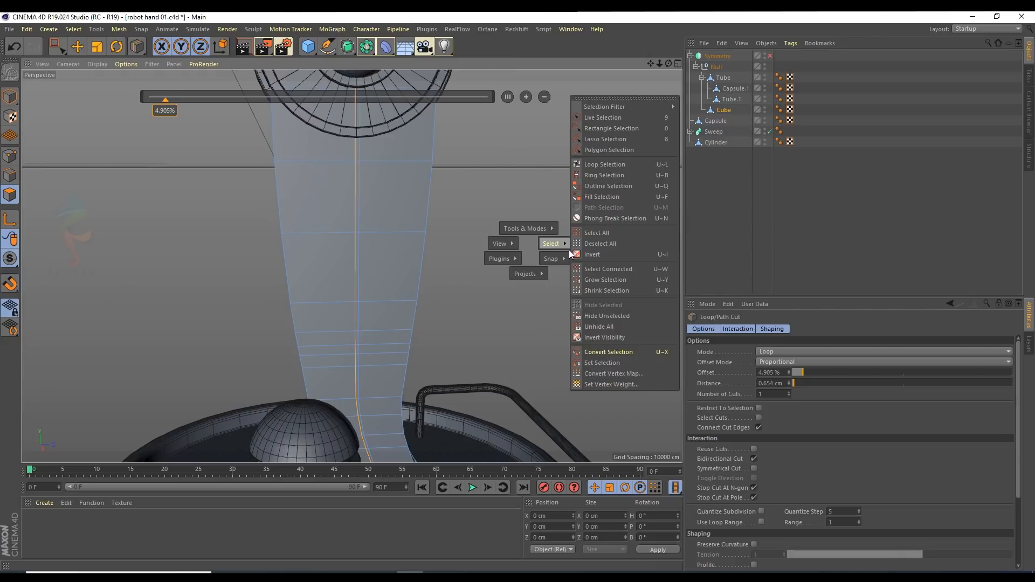
click(608, 165)
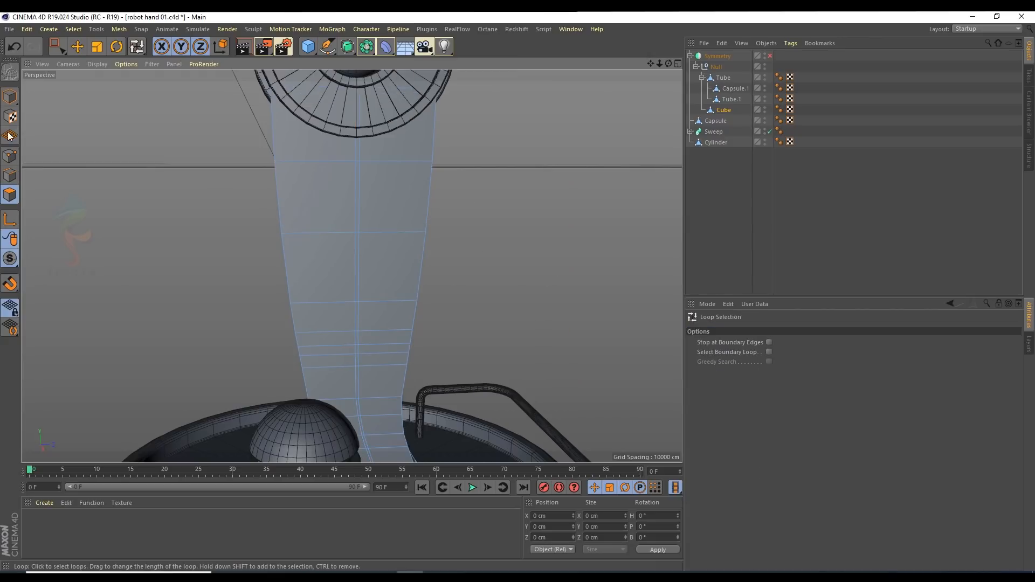
click(357, 210)
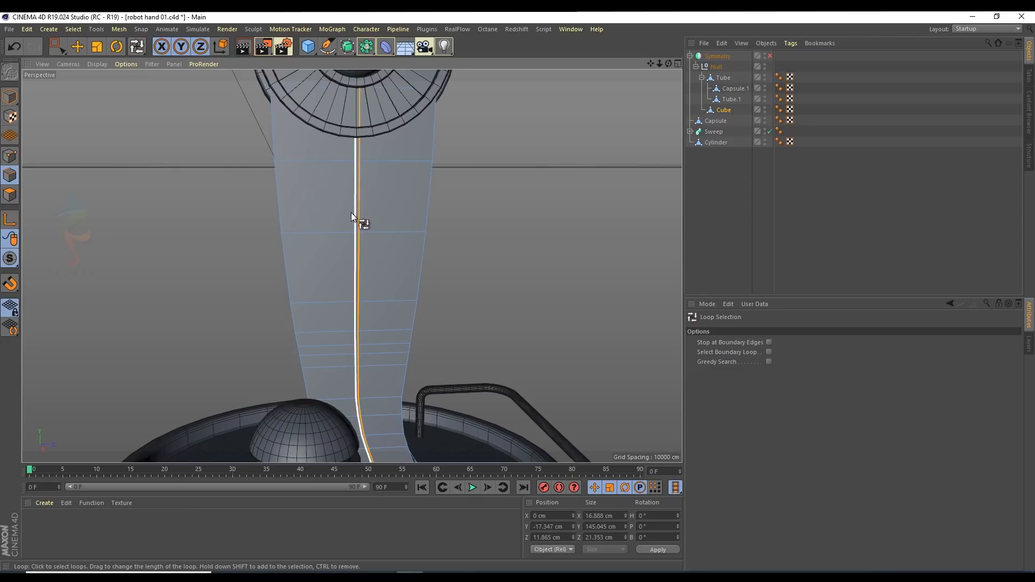
Step: Hide the Null group in the viewport while keeping the arm's Cube visible
key(F2)
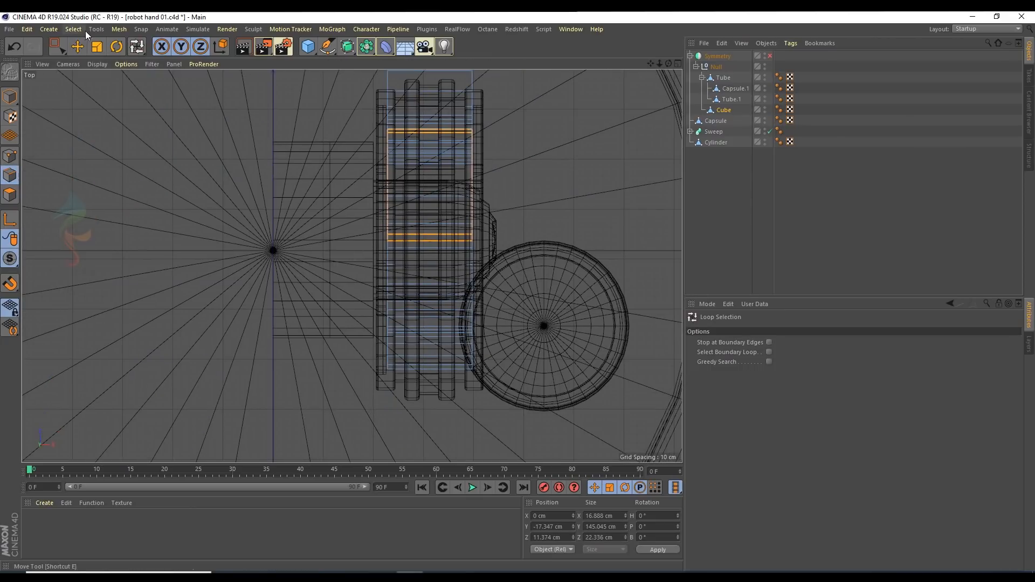
click(57, 47)
scroll(324, 210, down, 3)
middle_click(351, 186)
middle_click(349, 179)
alt+right_drag(357, 195, 318, 186)
alt+drag(342, 187, 515, 235)
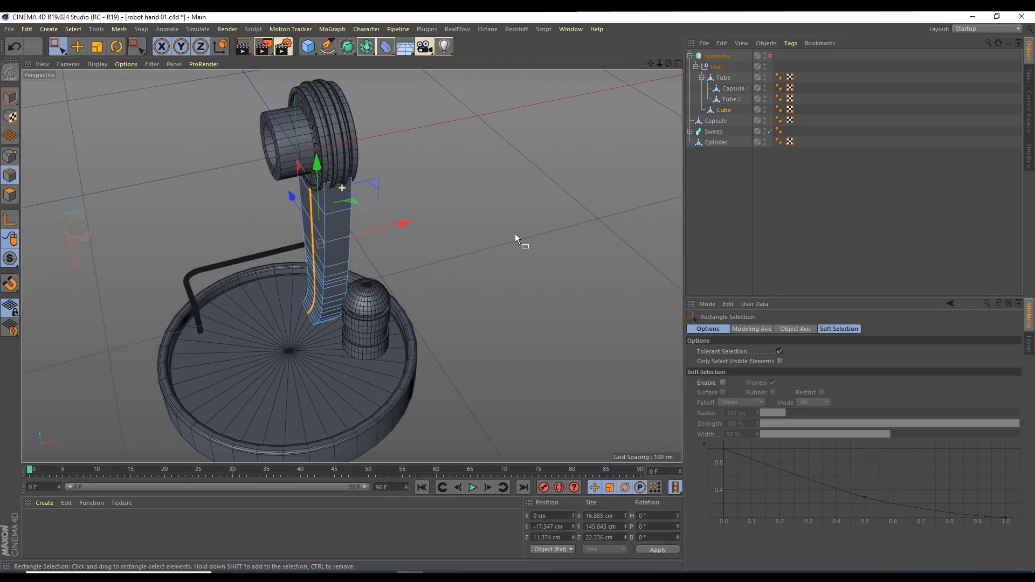
click(764, 65)
click(764, 108)
alt+drag(528, 179, 288, 138)
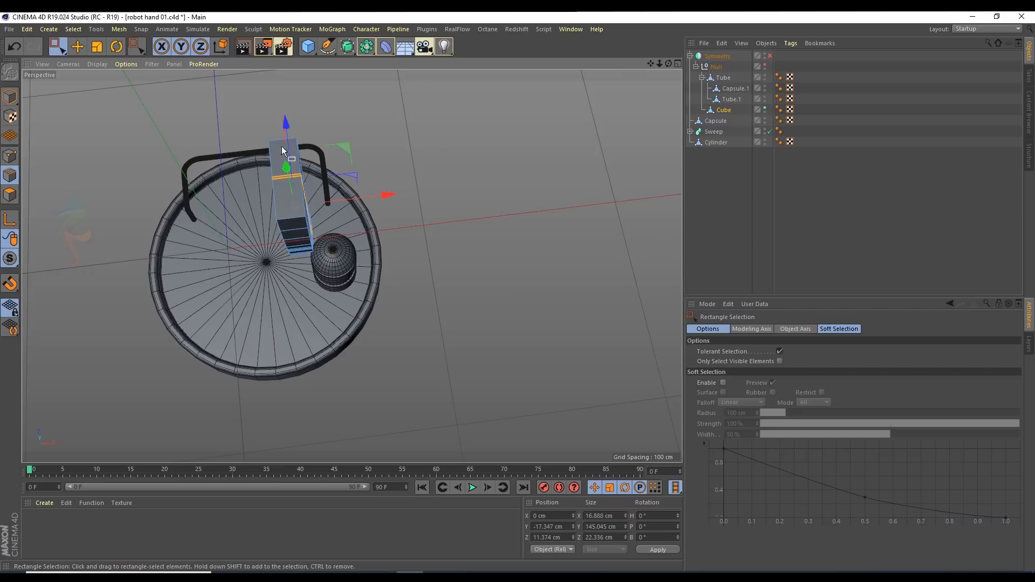
Step: Remove the short edges across the arm's upper end from the edge-loop selection, working in the top view
alt+drag(287, 188, 348, 193)
middle_click(348, 192)
middle_click(462, 364)
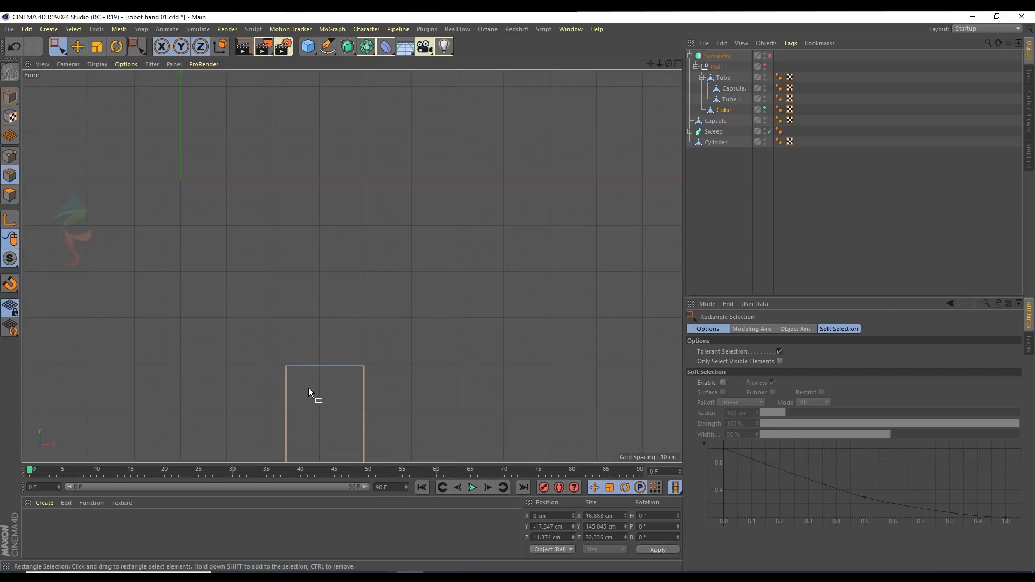
scroll(388, 300, down, 5)
middle_click(388, 243)
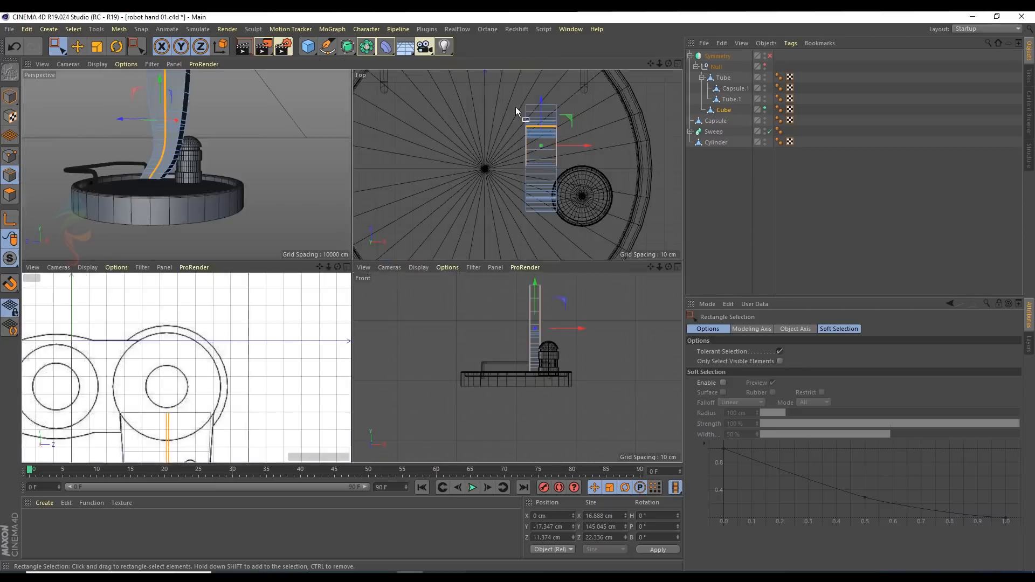
middle_click(515, 107)
drag(388, 96, 406, 208)
middle_click(201, 153)
middle_click(202, 153)
alt+middle_drag(405, 195, 370, 267)
alt+drag(370, 266, 70, 258)
alt+drag(324, 252, 298, 251)
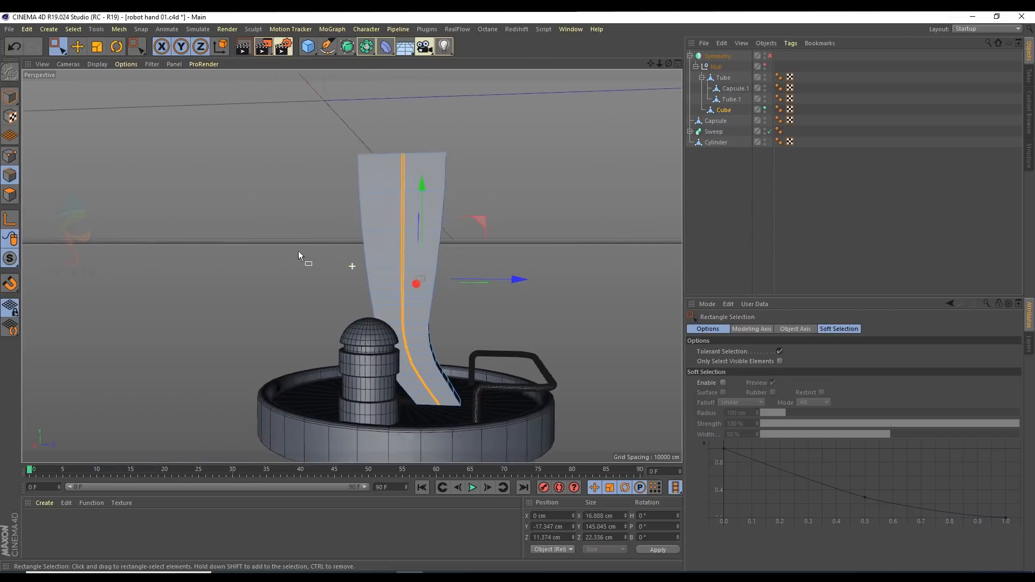
scroll(298, 243, up, 3)
alt+middle_drag(294, 221, 209, 260)
alt+drag(323, 237, 432, 245)
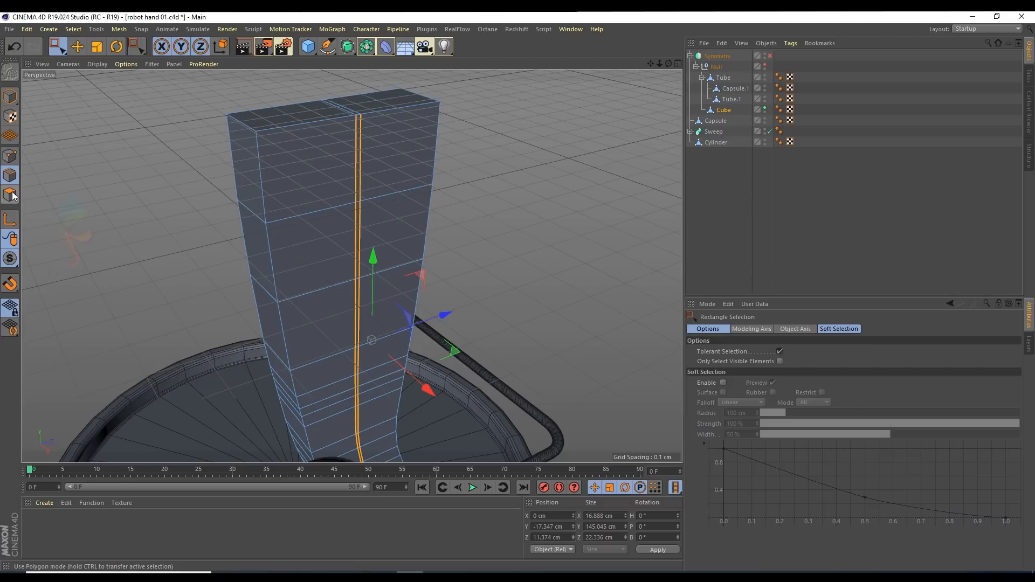
Step: Try to convert the edge-loop selection into a polygon selection, then return to edge mode
key(v)
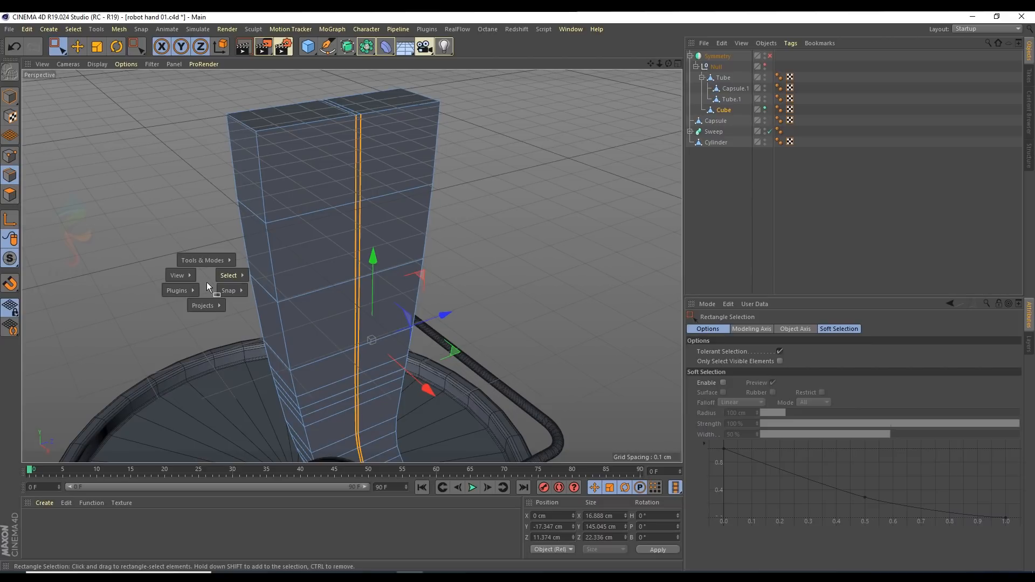
mouse_move(241, 276)
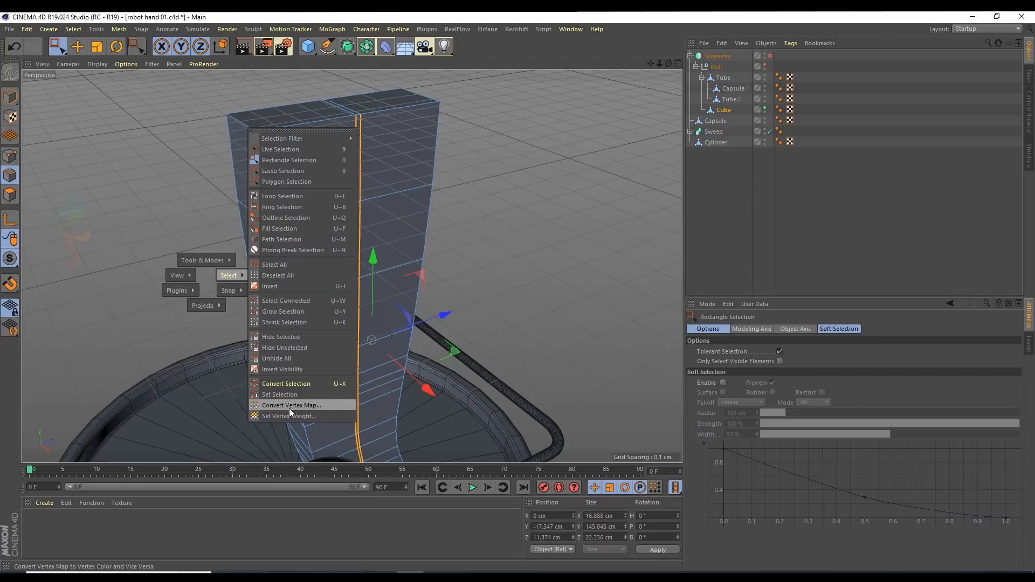
click(277, 384)
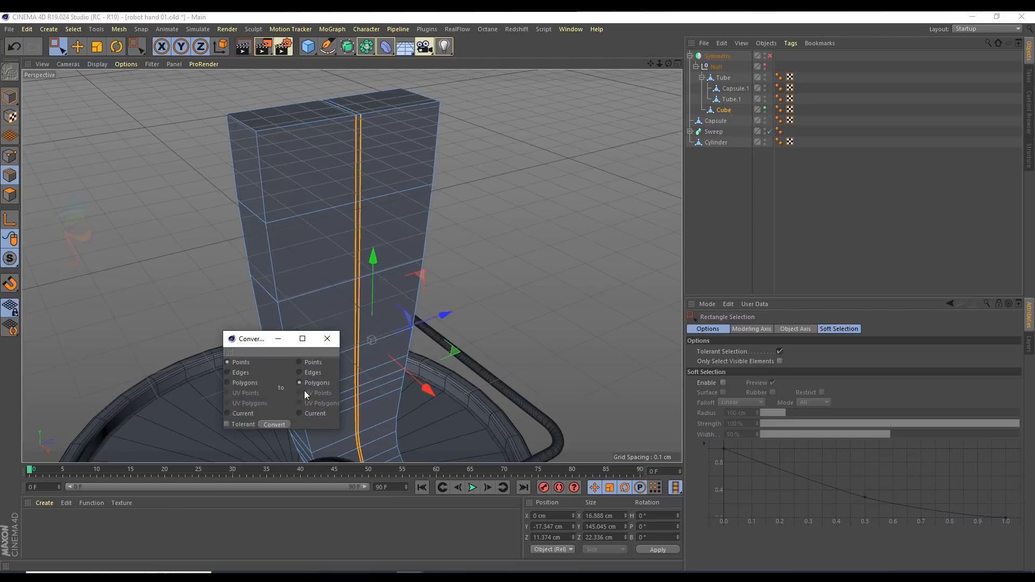
click(273, 424)
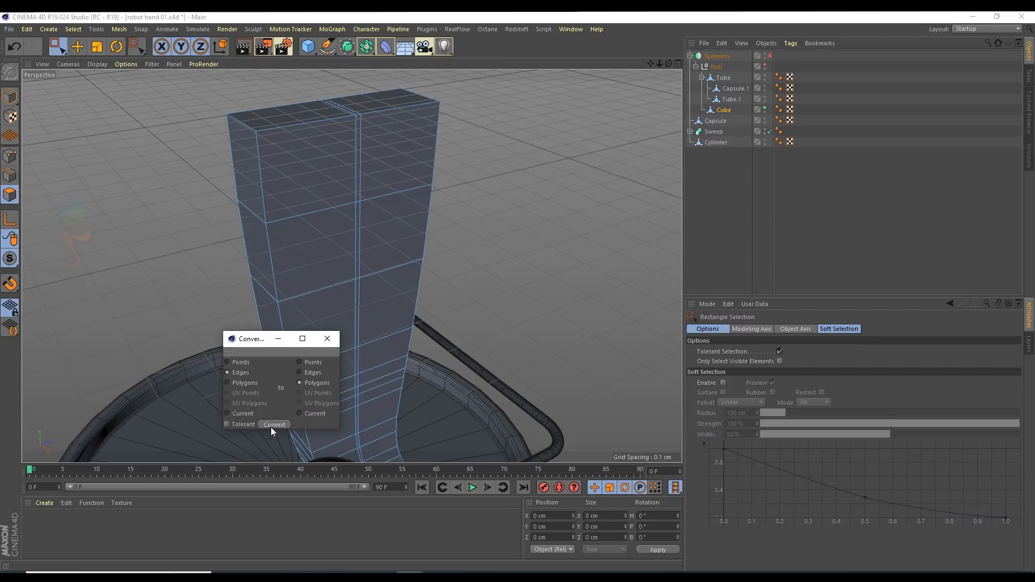
click(15, 51)
click(327, 338)
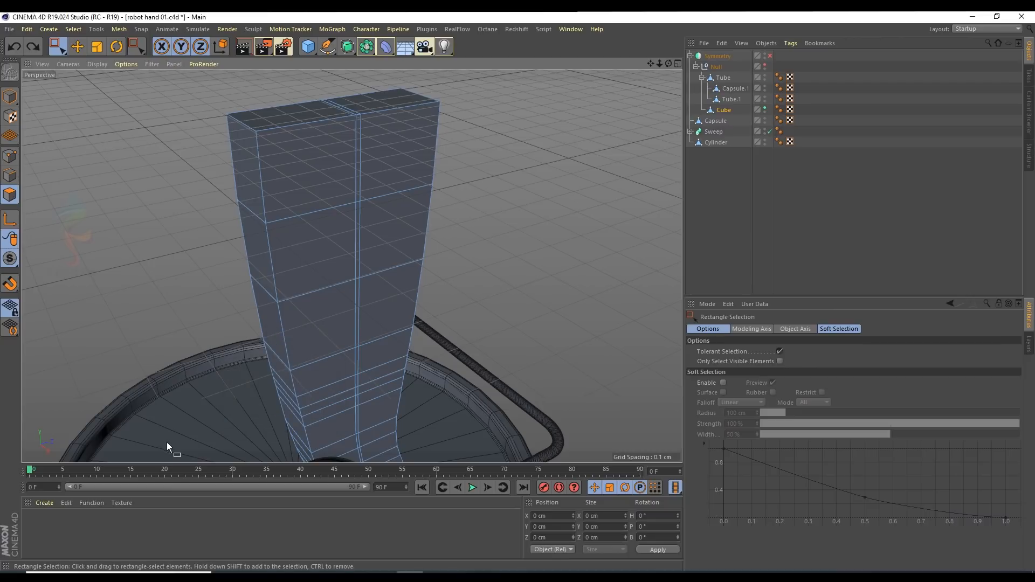
click(9, 175)
alt+drag(211, 210, 290, 254)
key(e)
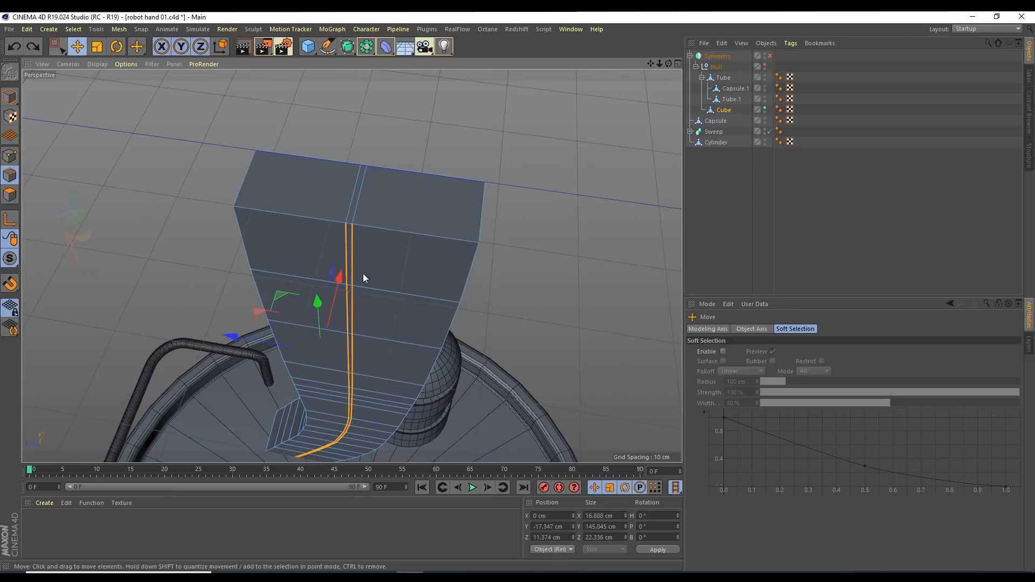
click(350, 267)
Step: Loop-select the narrow strip of polygons between the two lengthwise cuts, running around the whole arm
click(10, 195)
click(352, 251)
key(v)
mouse_move(399, 247)
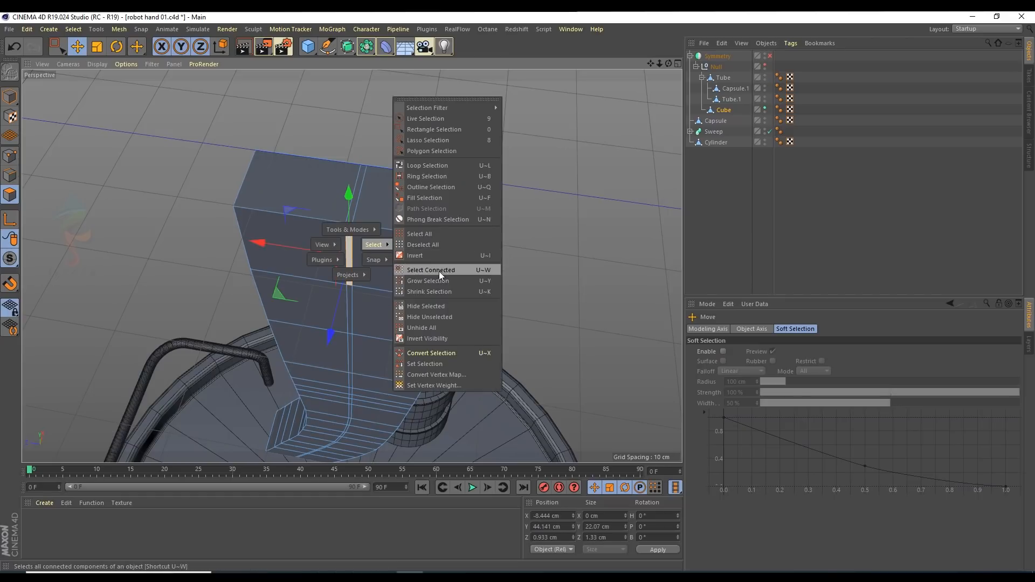
click(429, 167)
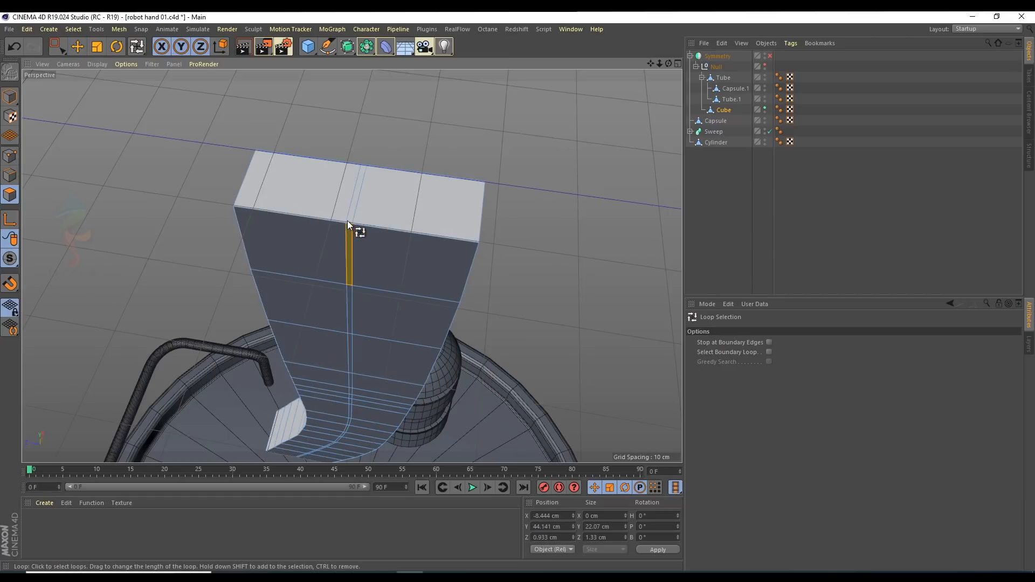
click(348, 222)
alt+drag(348, 222, 318, 232)
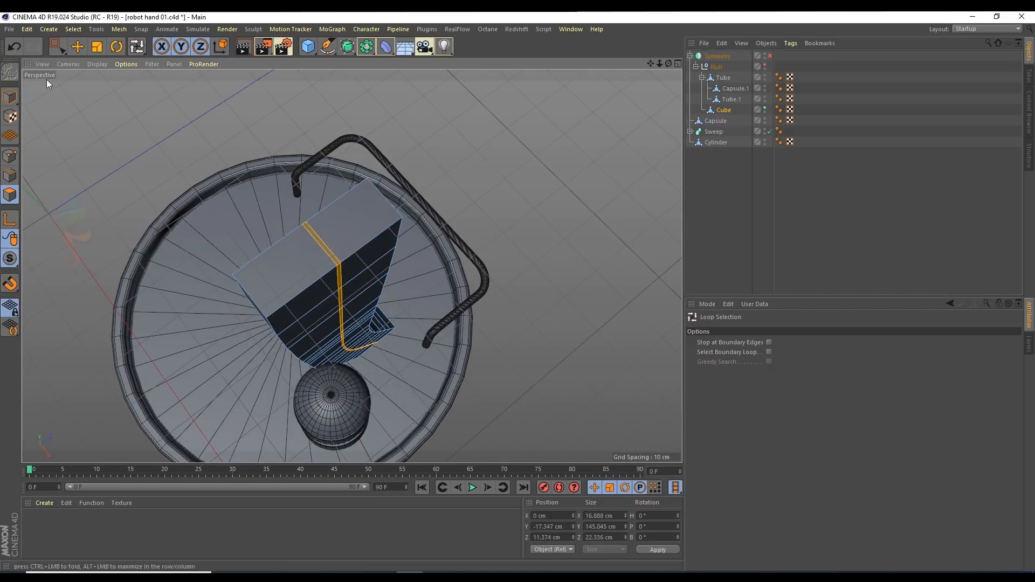
Step: Extrude the narrow polygon strip slightly inward to form a groove around the arm, and deselect it
click(59, 45)
alt+drag(399, 312, 376, 387)
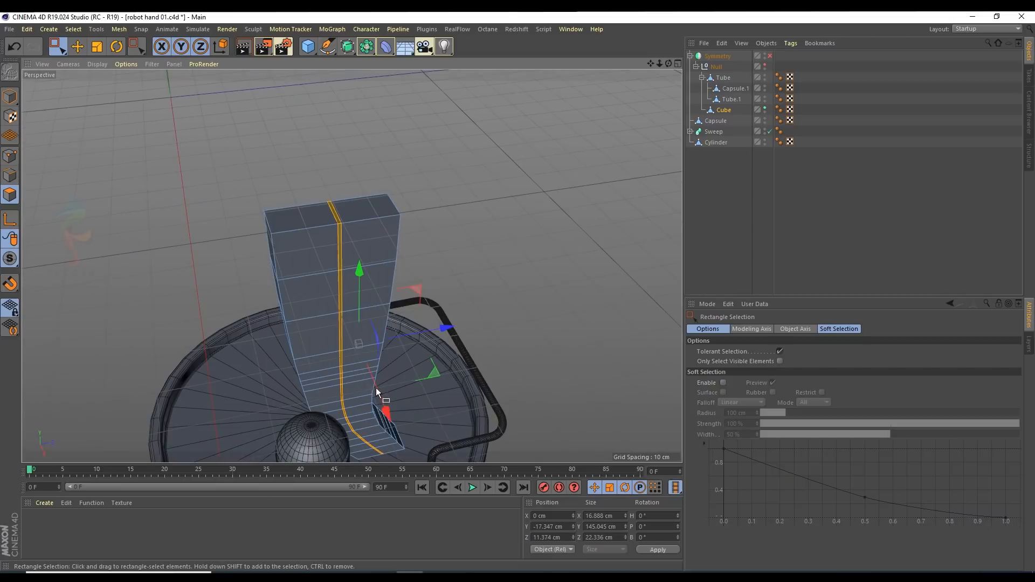
right_click(495, 173)
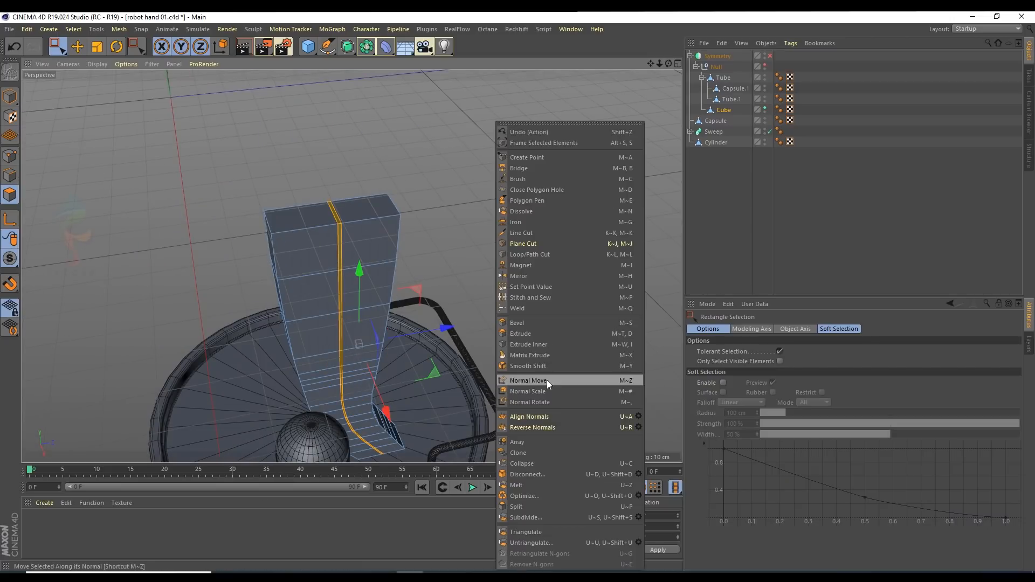
click(525, 334)
scroll(334, 264, up, 6)
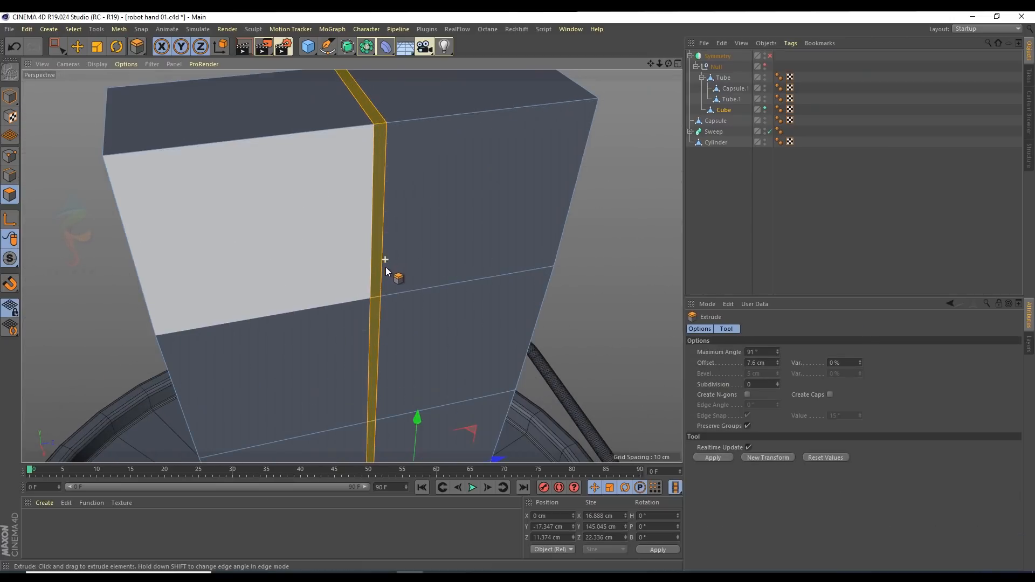
drag(383, 269, 366, 274)
scroll(376, 192, down, 5)
alt+drag(406, 213, 280, 271)
alt+drag(383, 209, 334, 235)
click(76, 46)
click(514, 212)
Step: Loop-select the two lengthwise edge loops forming the outer rims of the groove around the arm
alt+drag(341, 187, 306, 169)
scroll(334, 133, up, 5)
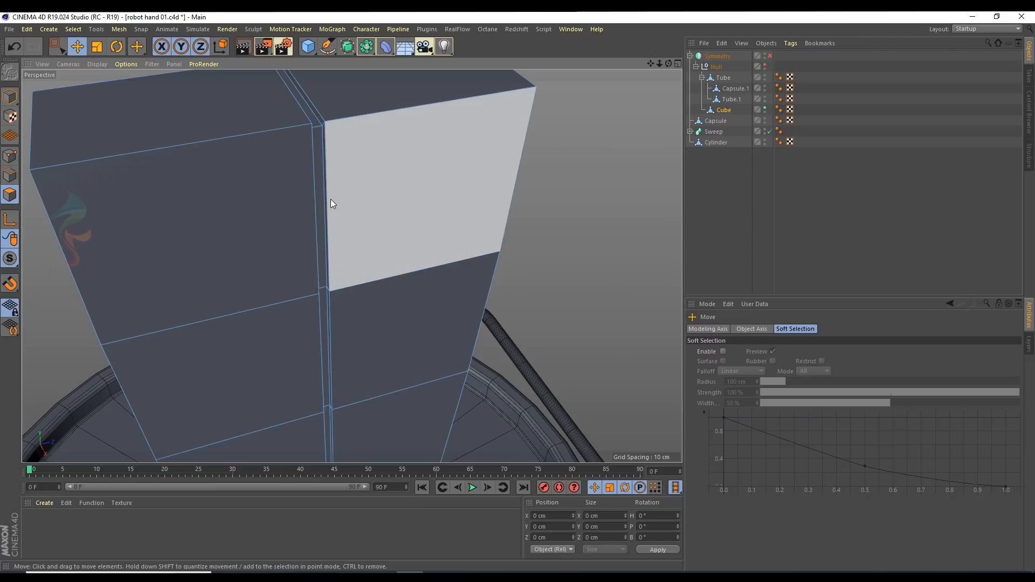
click(333, 249)
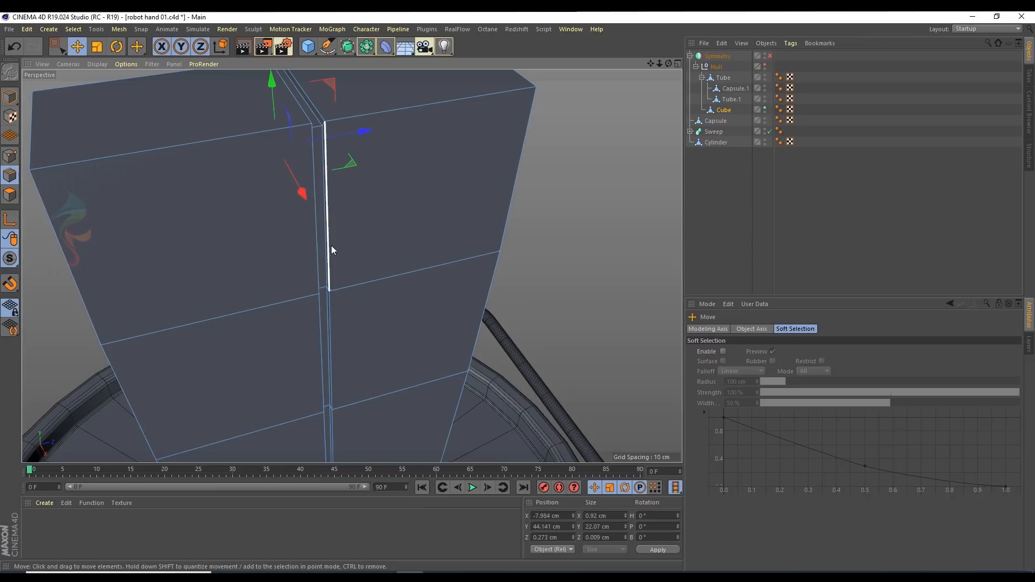
key(v)
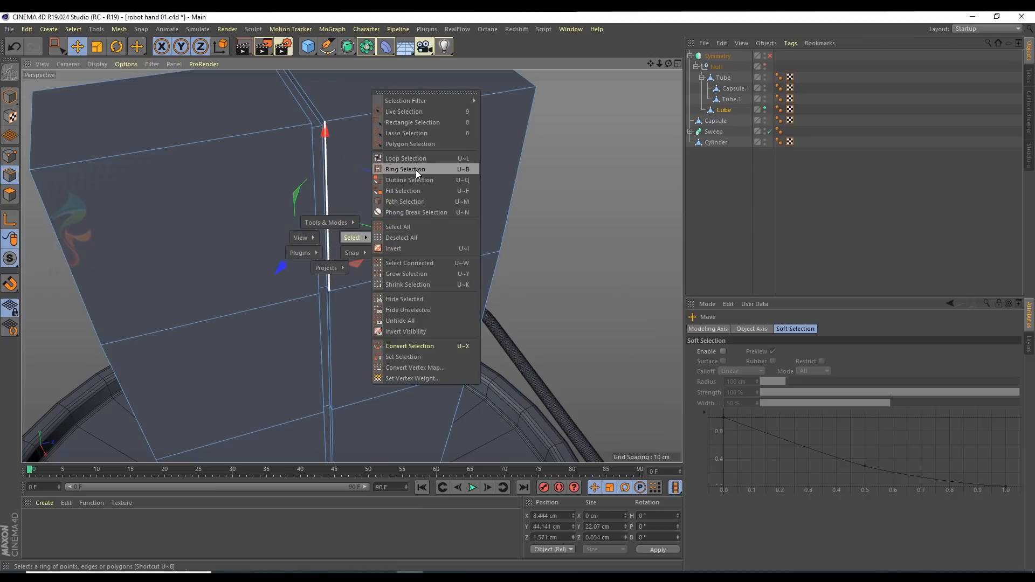
click(415, 171)
click(326, 221)
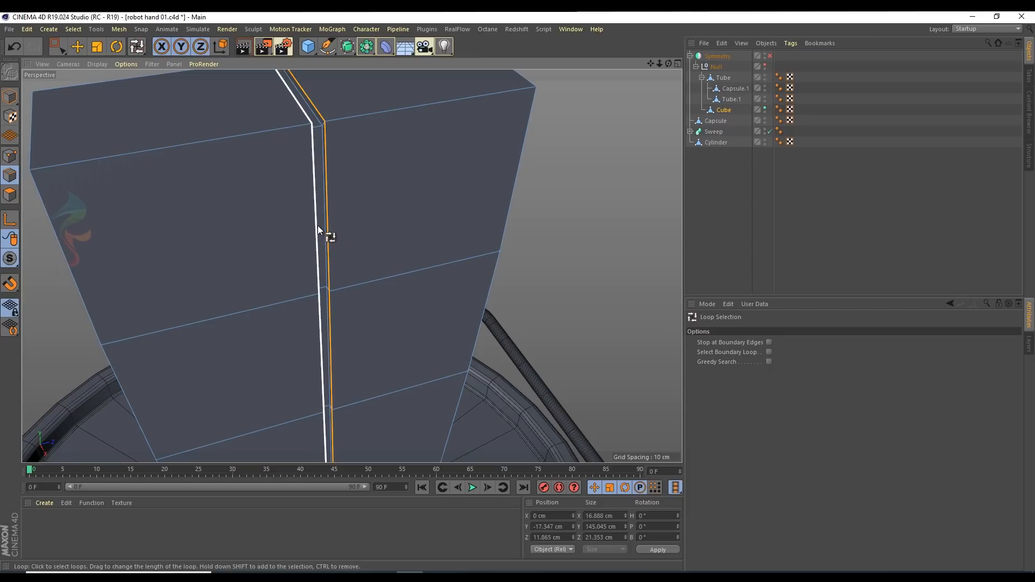
Step: Bevel both groove rim edge loops with an offset of about 0.347 cm and 2 subdivisions
key(m)
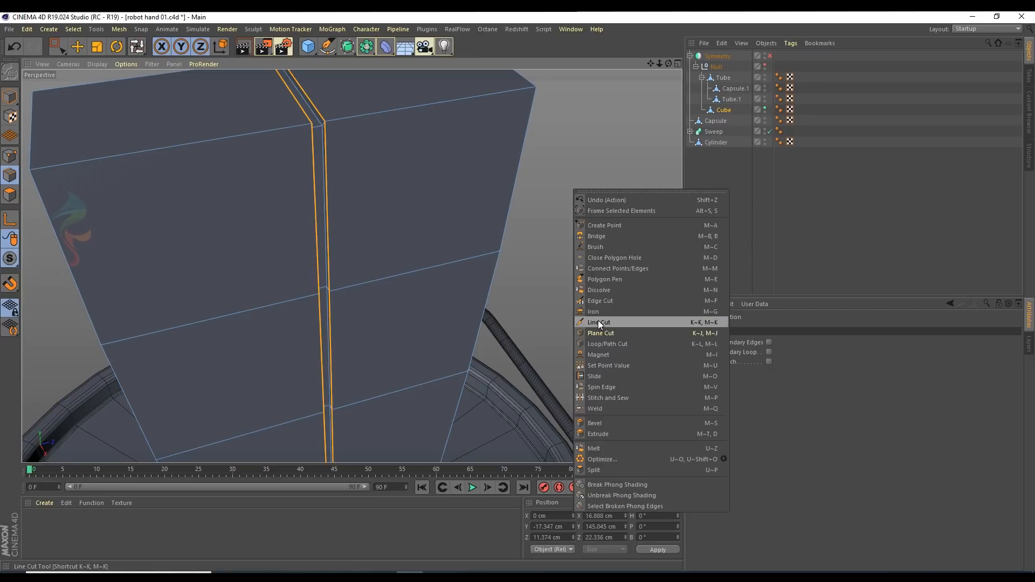
click(592, 423)
drag(331, 247, 333, 245)
click(833, 213)
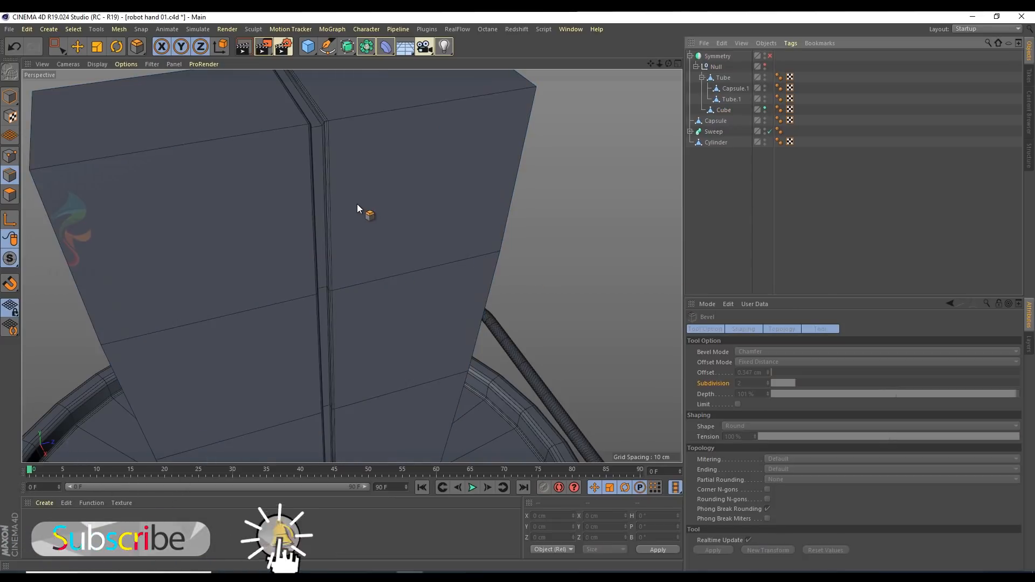
alt+right_drag(357, 204, 330, 202)
alt+drag(358, 205, 331, 202)
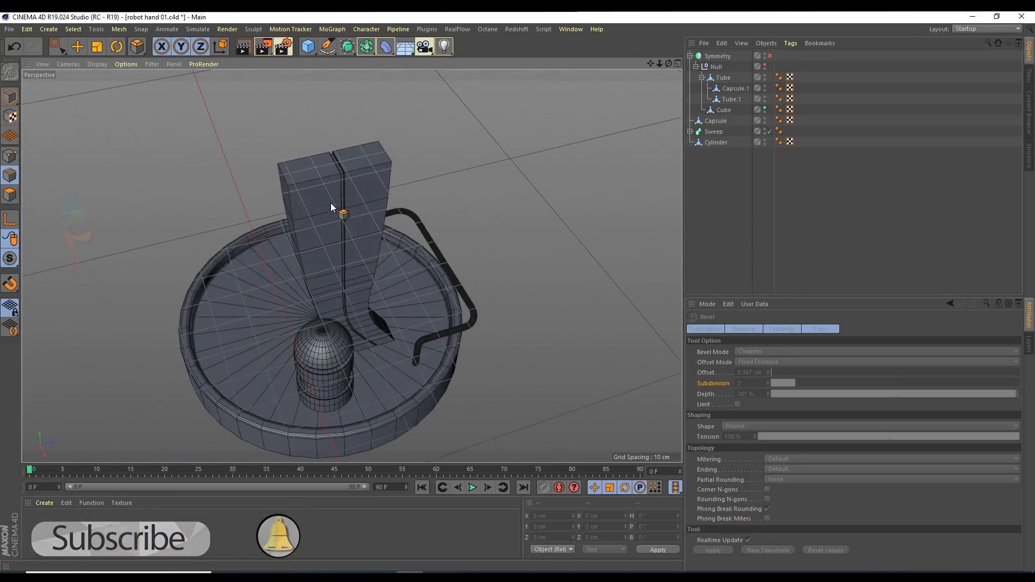
key(ctrl+z)
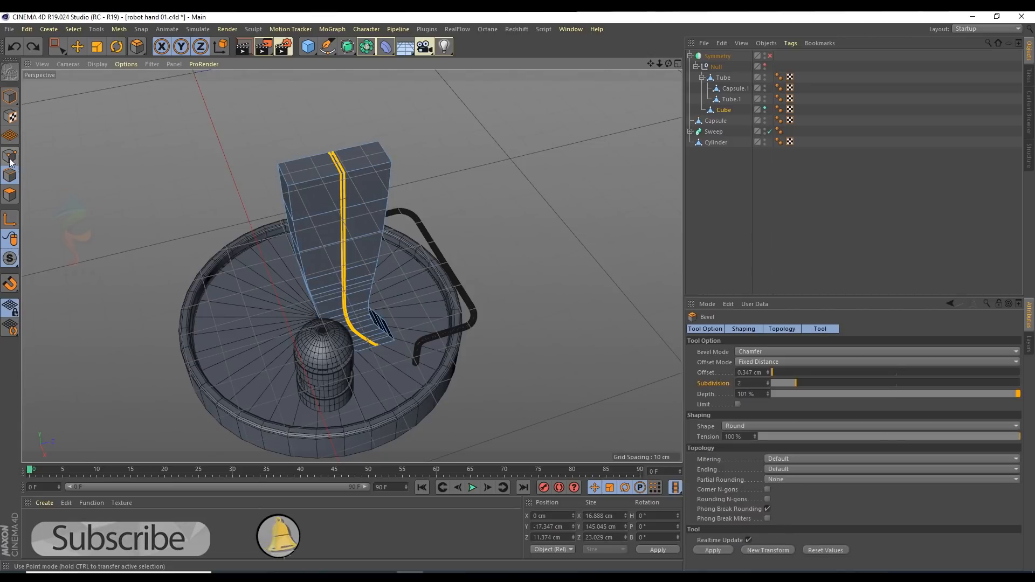
Step: Switch to point mode and rectangle-select part of the groove's points in the top view
click(10, 156)
key(0)
middle_click(425, 168)
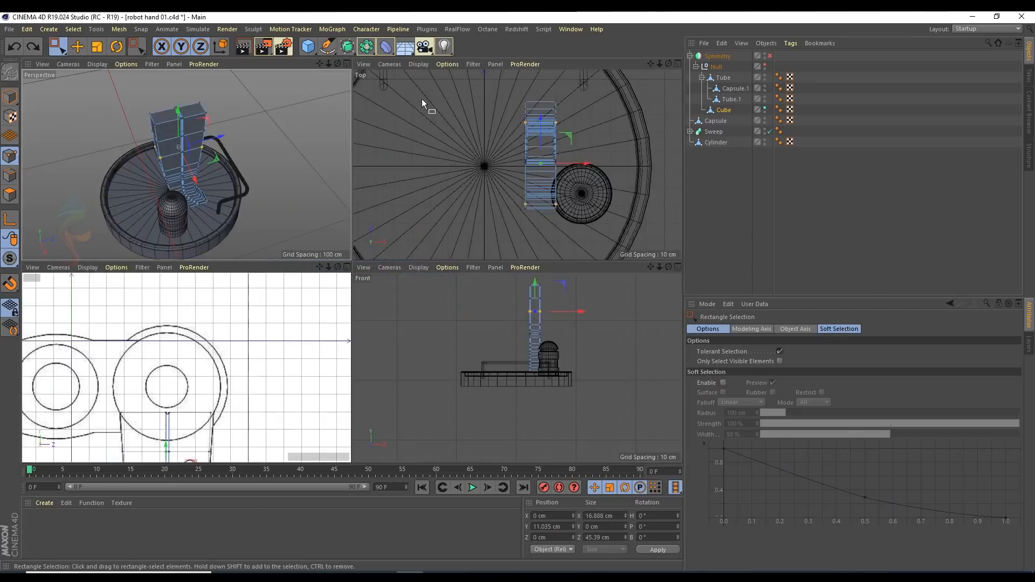
middle_click(422, 99)
middle_click(357, 212)
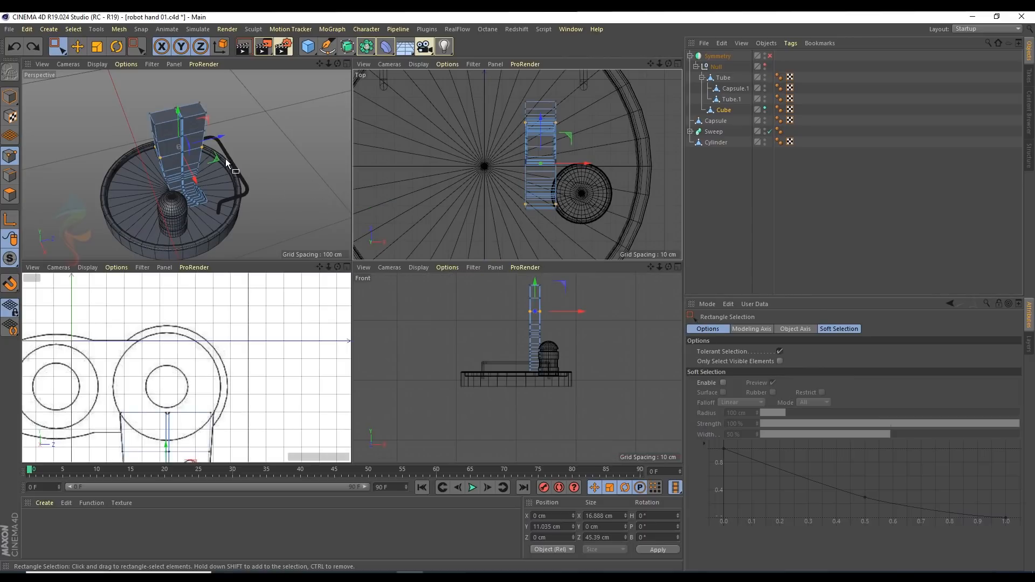
middle_click(553, 140)
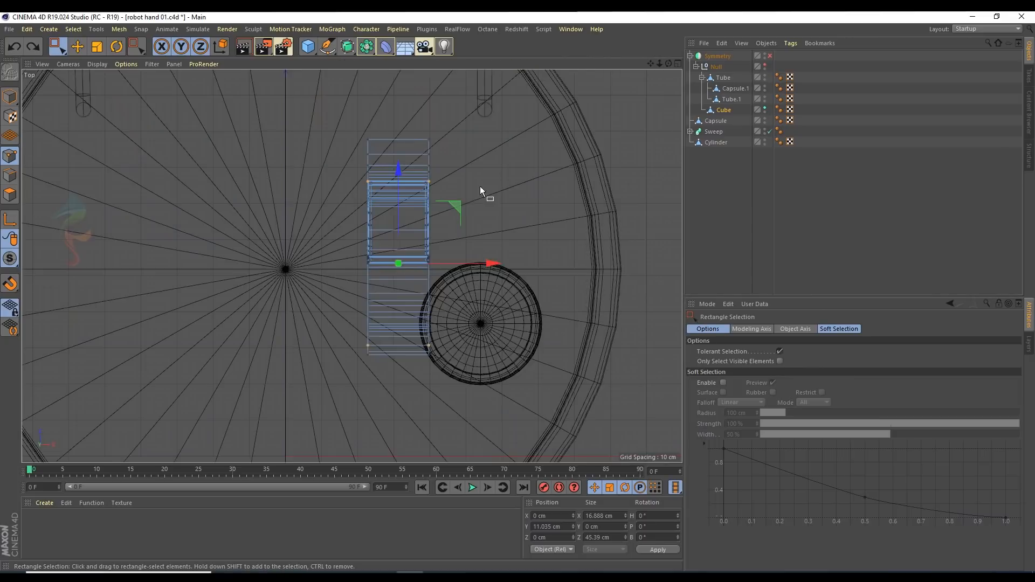
scroll(480, 186, up, 3)
drag(261, 250, 450, 312)
middle_click(209, 192)
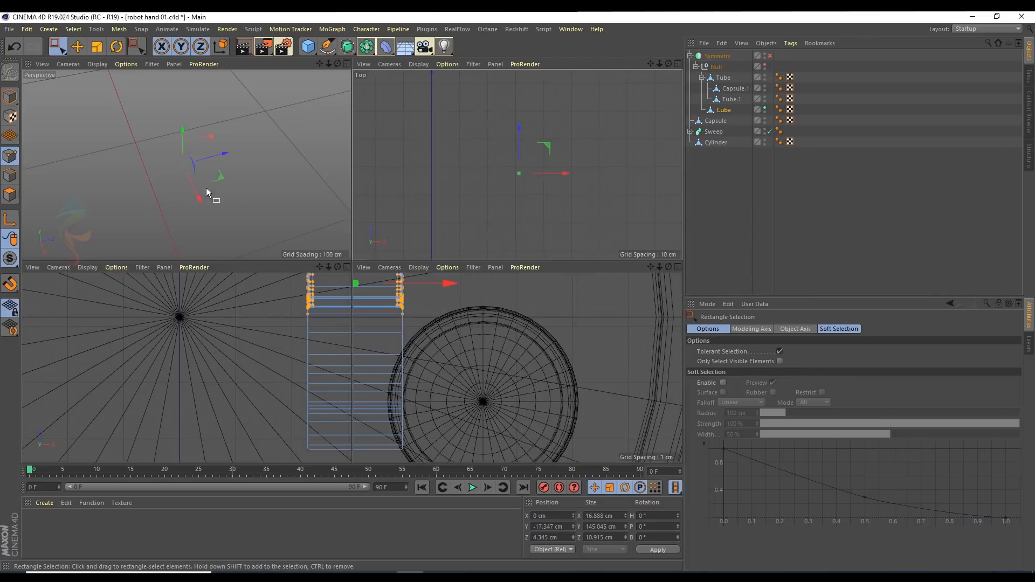
middle_click(206, 187)
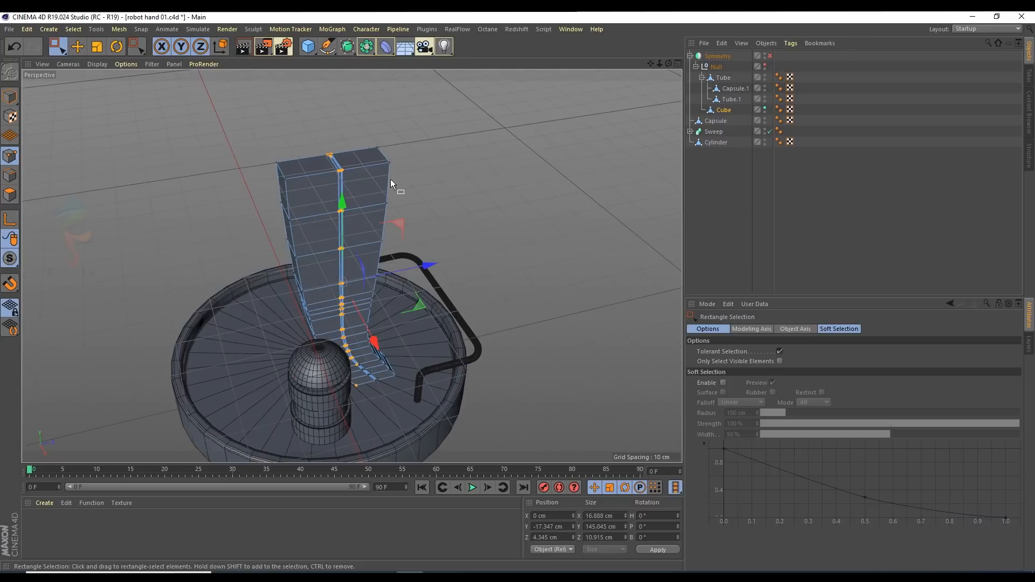
Step: Rectangle-select all points along the full length of the arm's groove in the side view
middle_click(462, 378)
middle_click(269, 327)
scroll(343, 188, down, 5)
scroll(347, 393, up, 8)
drag(226, 259, 326, 378)
shift+drag(317, 233, 433, 386)
scroll(400, 320, down, 6)
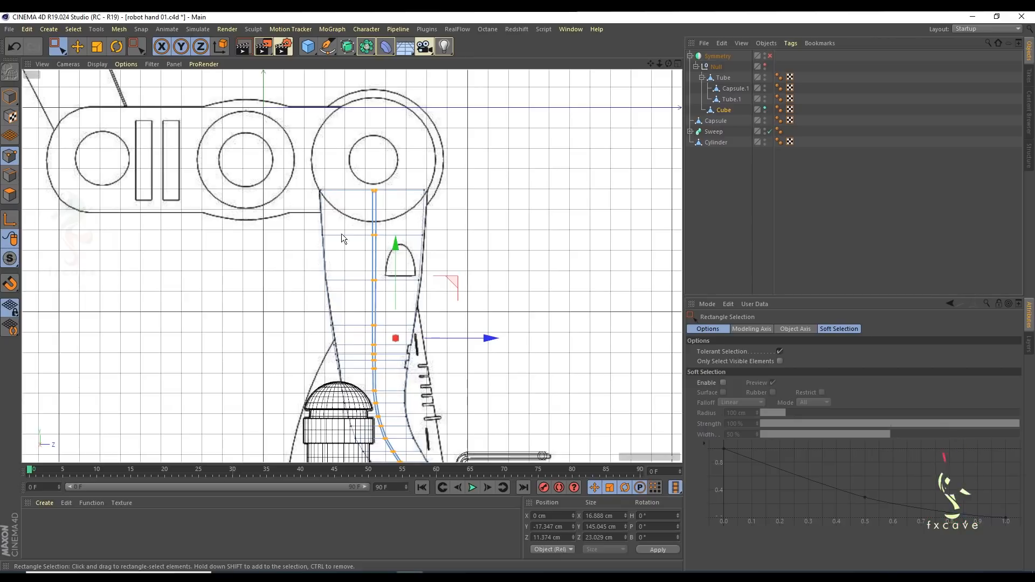
Step: Scale the groove points outward along the X axis to a width of about 20.8 cm
middle_click(341, 233)
middle_click(224, 150)
alt+drag(305, 169, 354, 237)
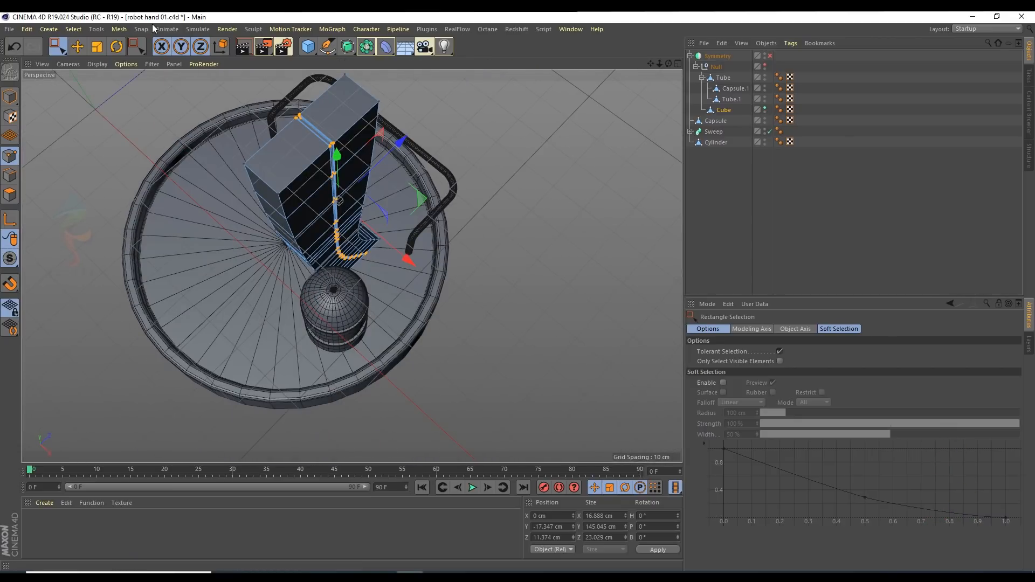
click(97, 46)
scroll(300, 162, up, 1)
drag(414, 276, 419, 299)
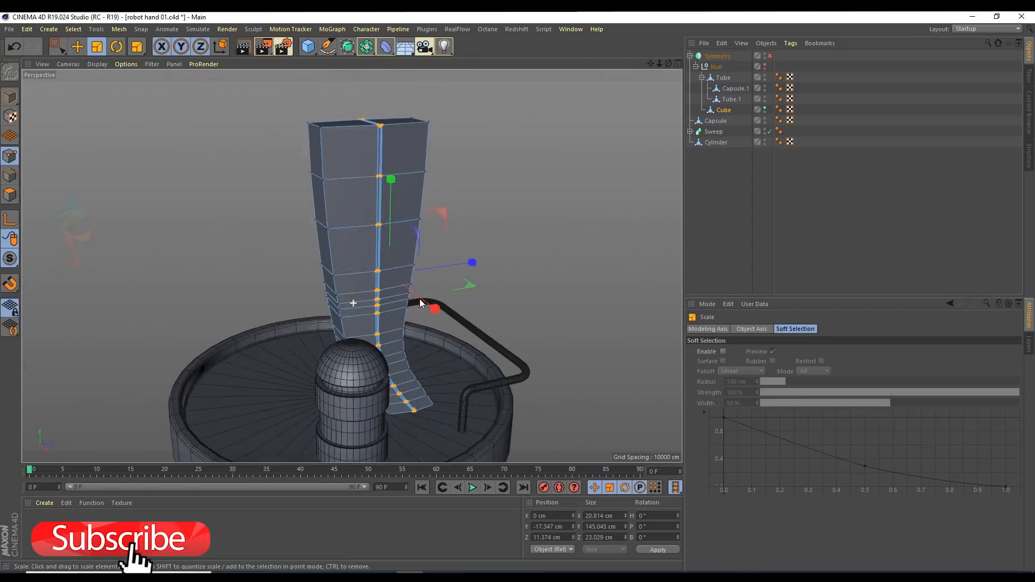
click(812, 208)
alt+right_drag(453, 258, 431, 248)
alt+drag(432, 248, 394, 271)
click(367, 205)
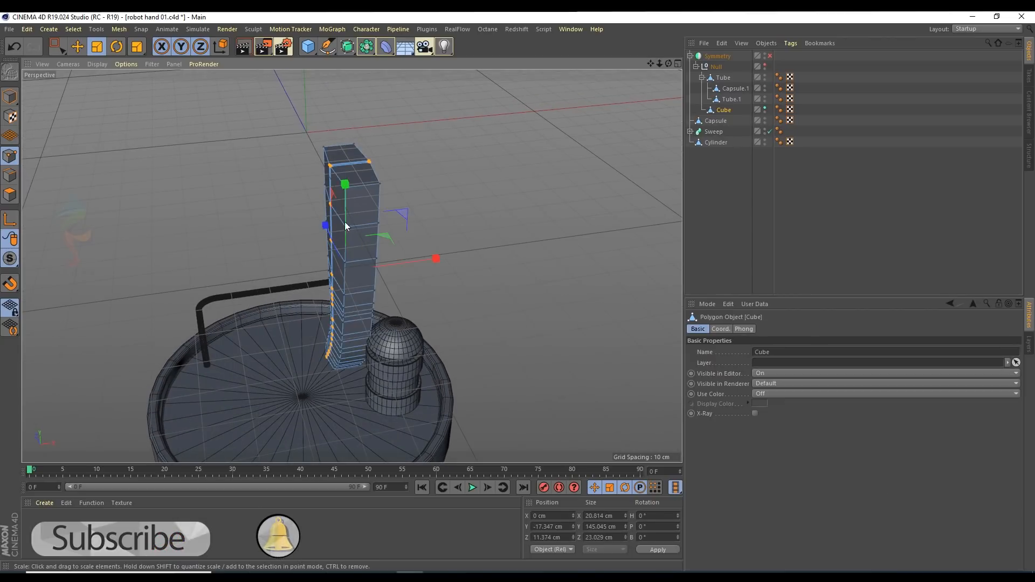
alt+drag(344, 221, 302, 232)
Step: Loop-select the strip of polygons that runs along the arm's narrow faces in polygon mode
click(9, 194)
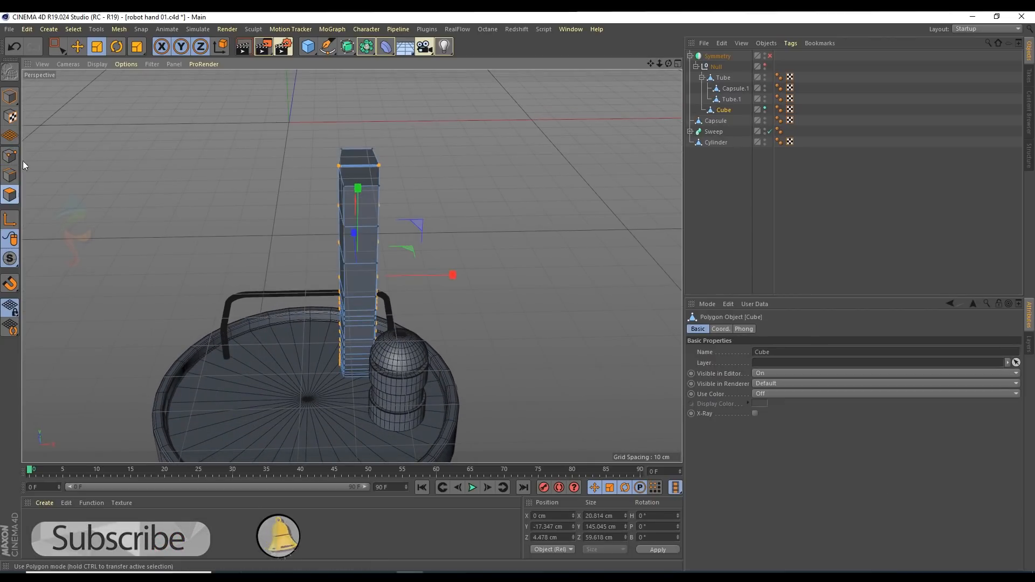
click(471, 205)
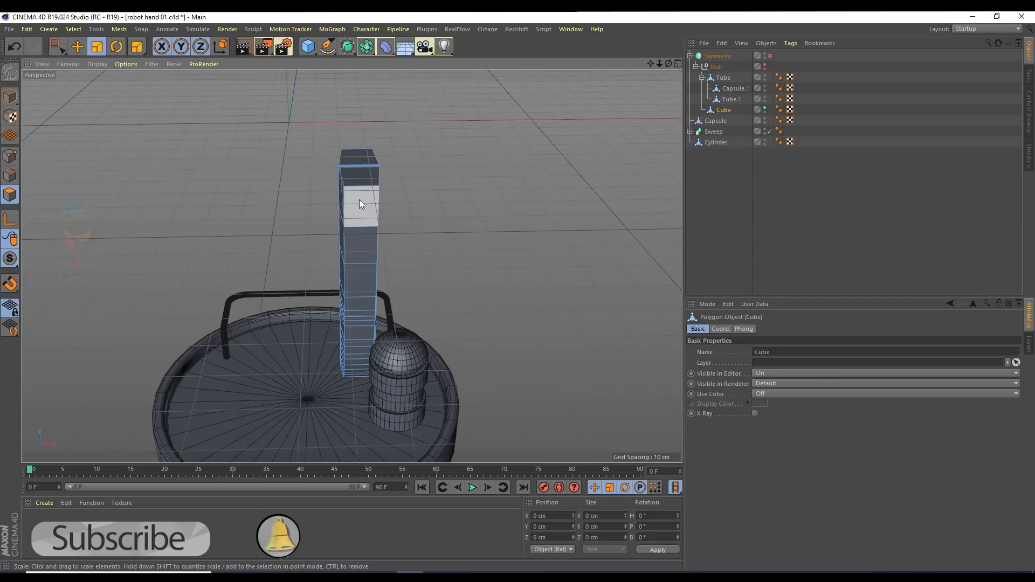
key(v)
mouse_move(383, 192)
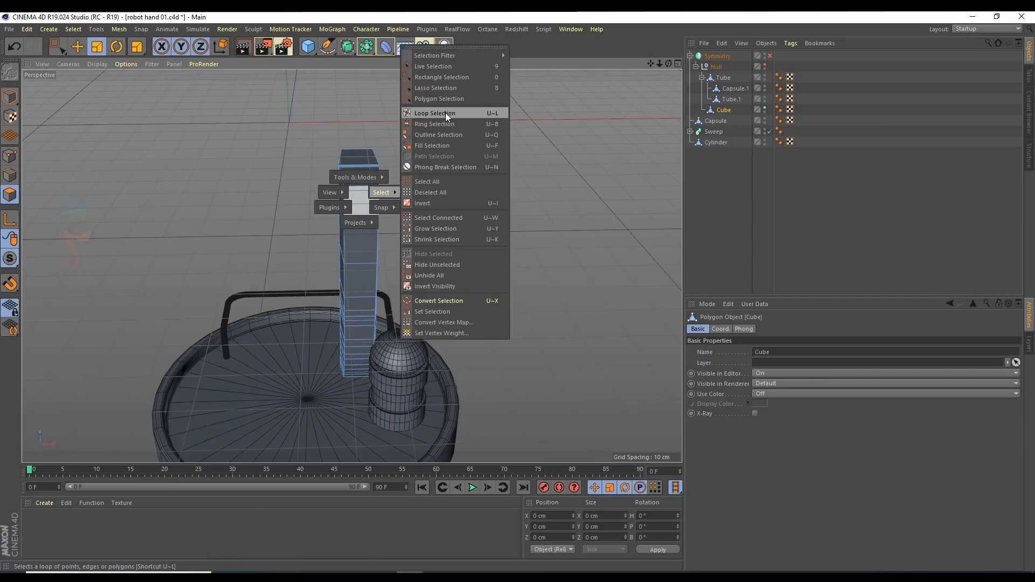
click(446, 113)
click(364, 193)
alt+drag(376, 209, 266, 238)
alt+drag(434, 196, 349, 196)
Step: Remove the polygons at the arm's upper and lower ends from the loop selection, using rectangle selection
click(60, 47)
mouse_move(328, 124)
ctrl+mouse_down()
mouse_move(370, 181)
mouse_move(361, 190)
mouse_move(325, 118)
ctrl+mouse_up()
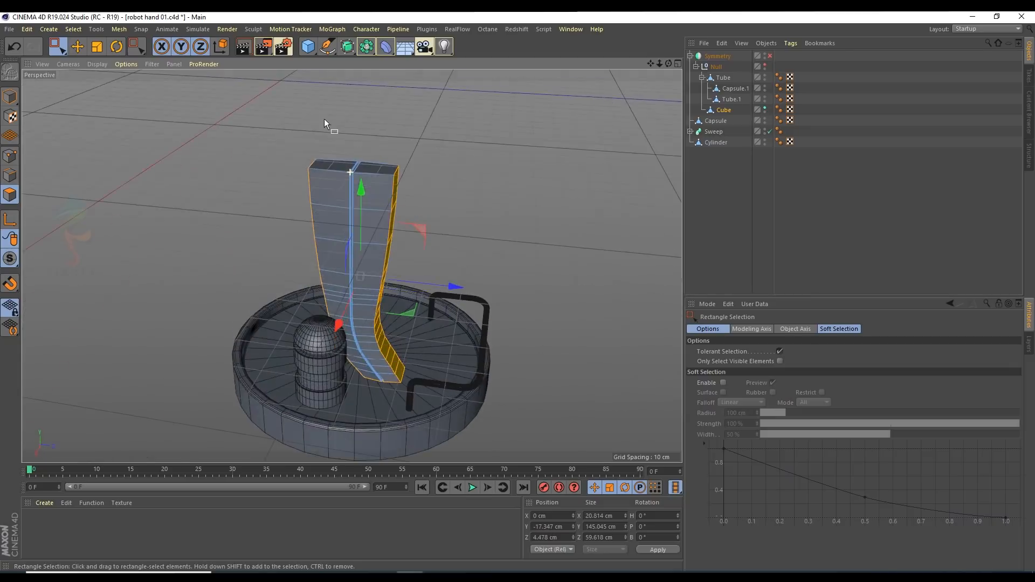
middle_click(324, 118)
middle_click(196, 393)
scroll(303, 372, up, 5)
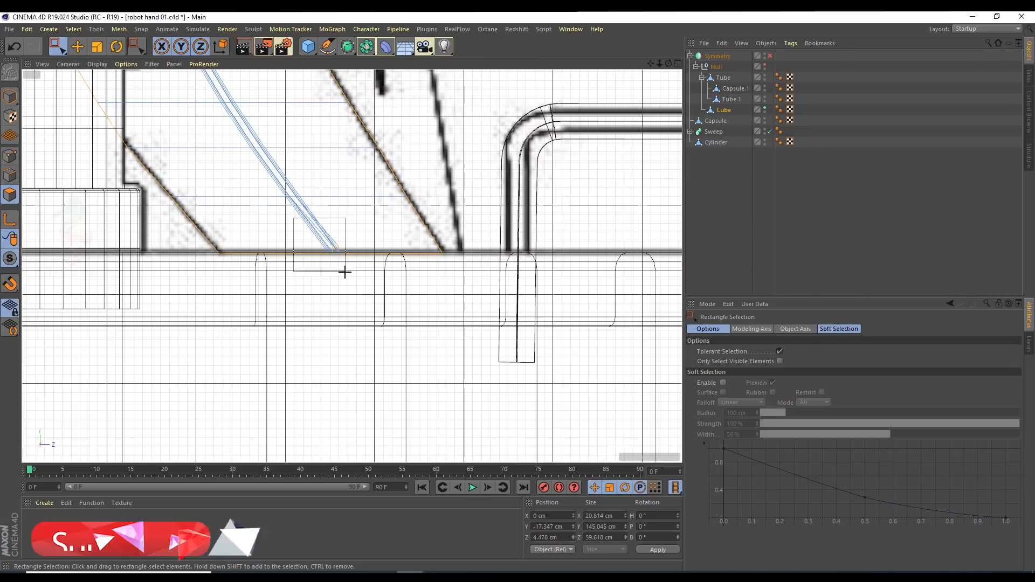
scroll(296, 270, down, 2)
scroll(263, 215, down, 4)
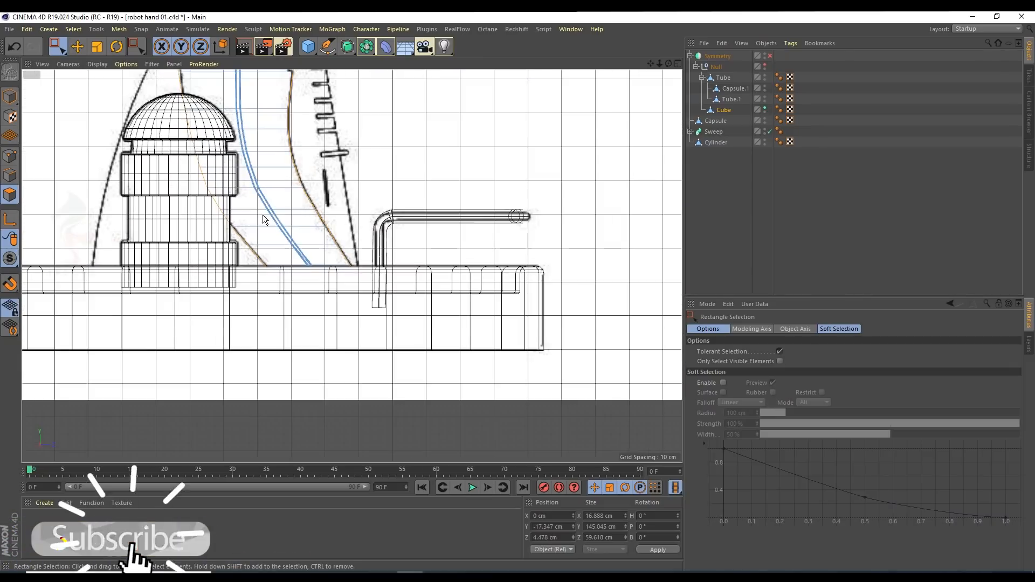
middle_click(219, 200)
middle_click(307, 232)
Step: Inset the selected polygon strips on the arm's two narrow faces with Extrude Inner, and deselect them
right_click(432, 183)
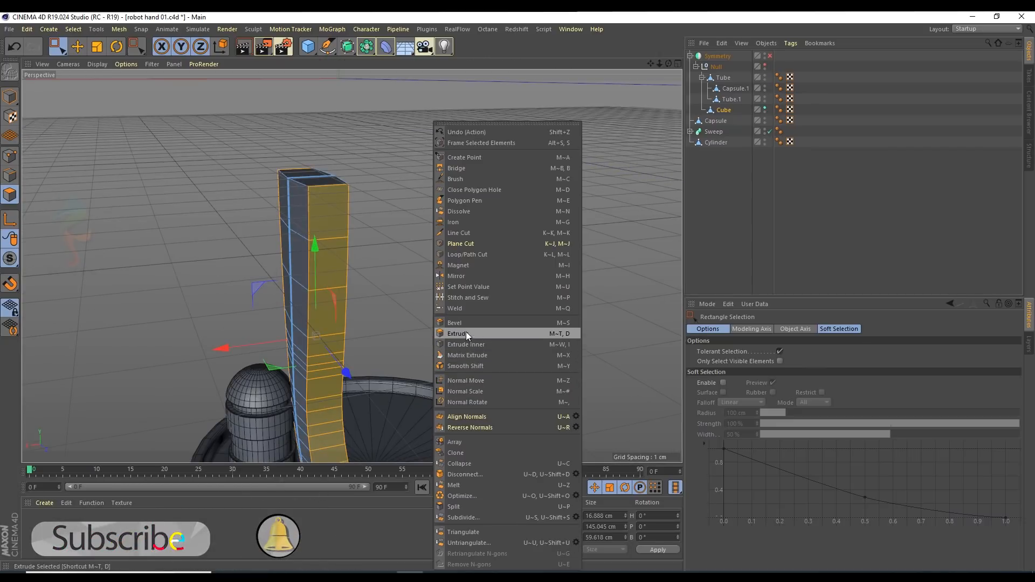
click(471, 344)
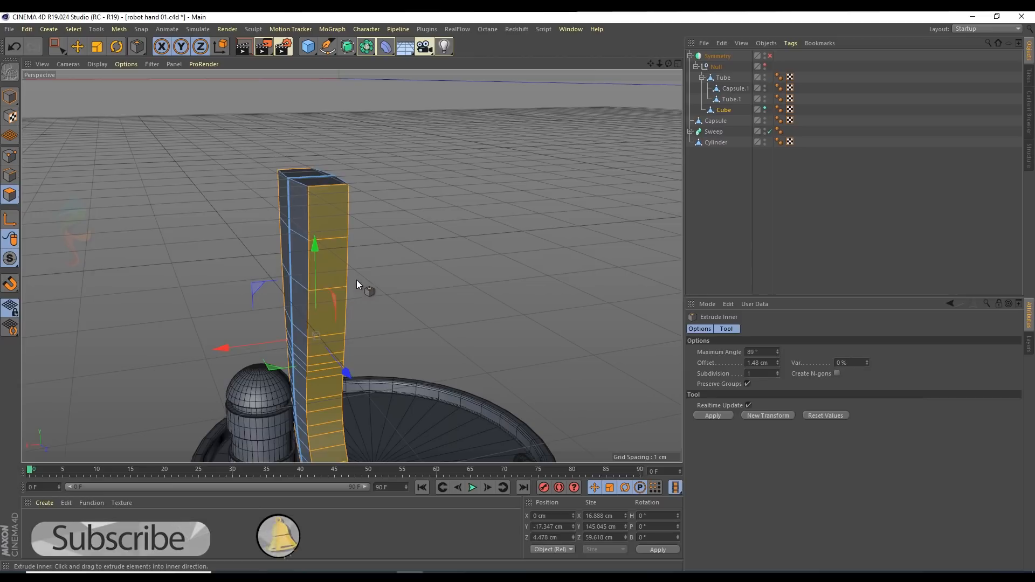
drag(337, 268, 361, 268)
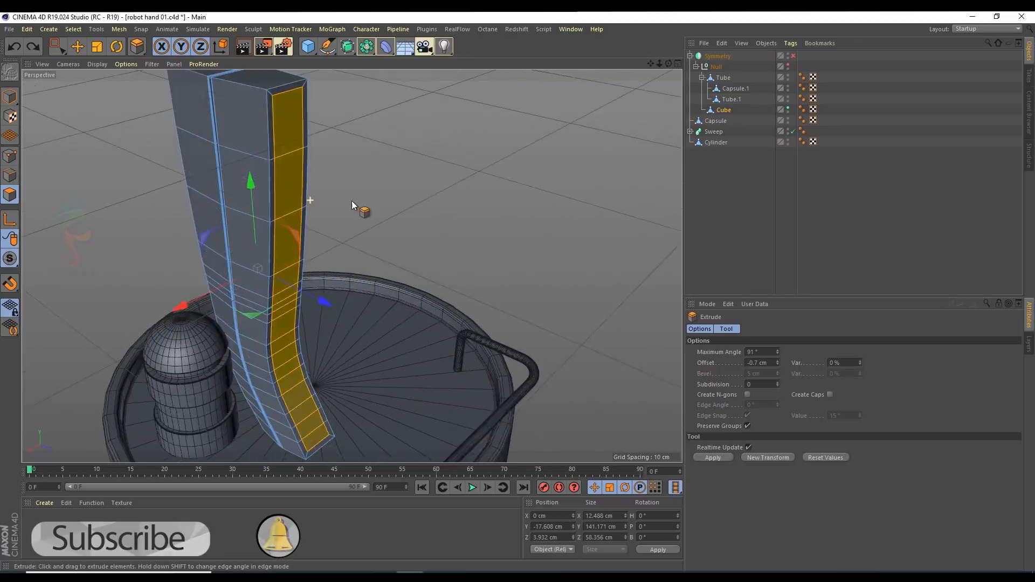
scroll(353, 203, down, 3)
alt+drag(353, 203, 324, 227)
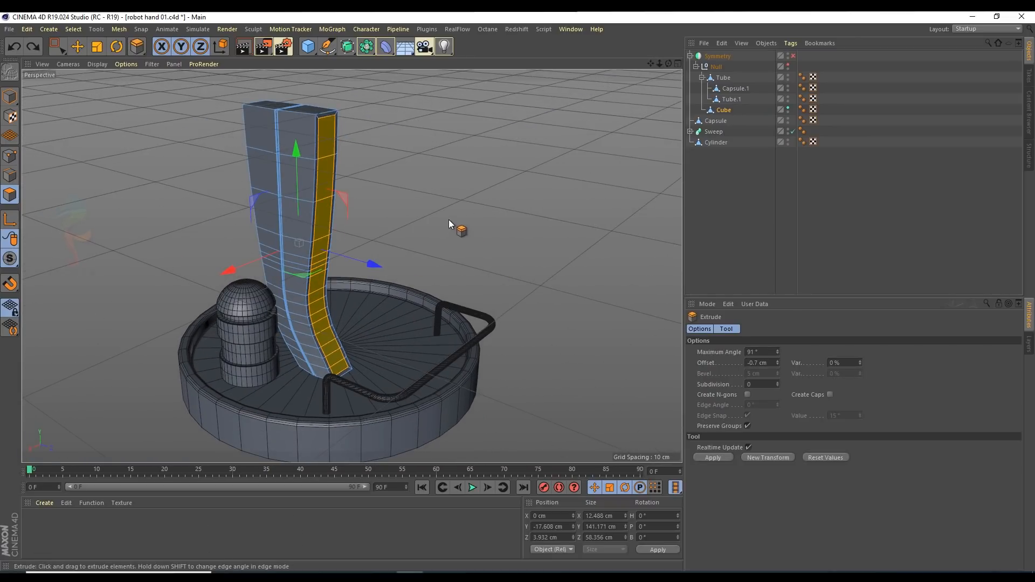
key(e)
click(442, 250)
alt+drag(442, 250, 285, 209)
scroll(310, 278, up, 3)
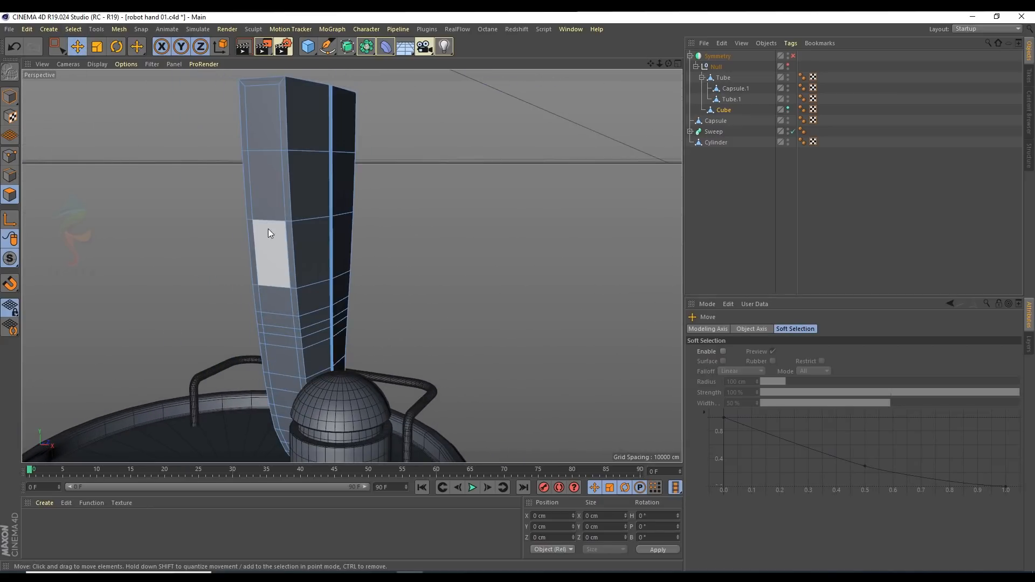
click(259, 184)
click(399, 253)
alt+drag(399, 253, 265, 253)
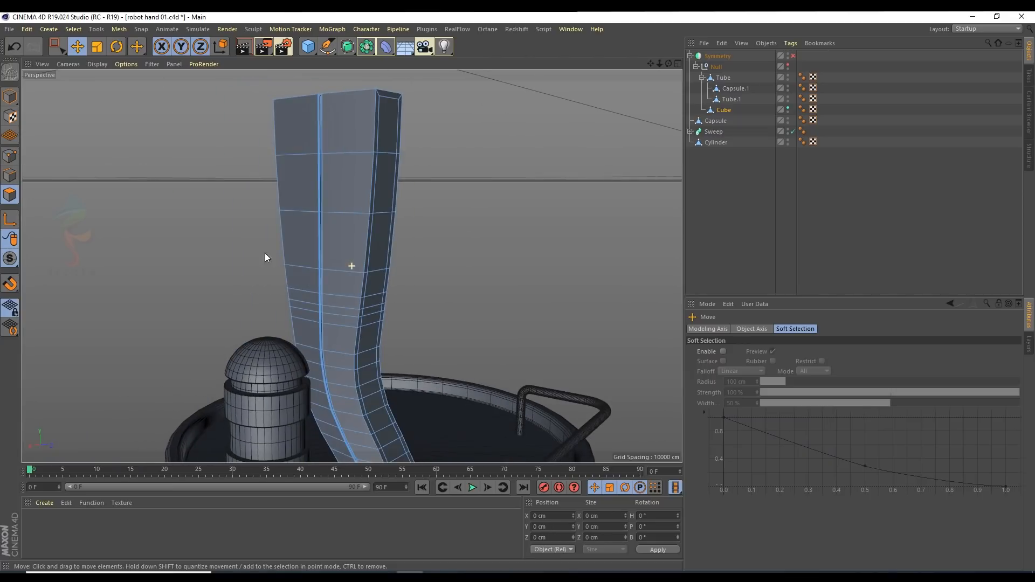
Step: Select two short horizontal polygon bands beside the groove, on the lower part of the arm, in the side view
middle_click(264, 253)
scroll(238, 354, up, 3)
middle_click(139, 331)
scroll(218, 301, down, 4)
scroll(231, 281, up, 2)
click(229, 272)
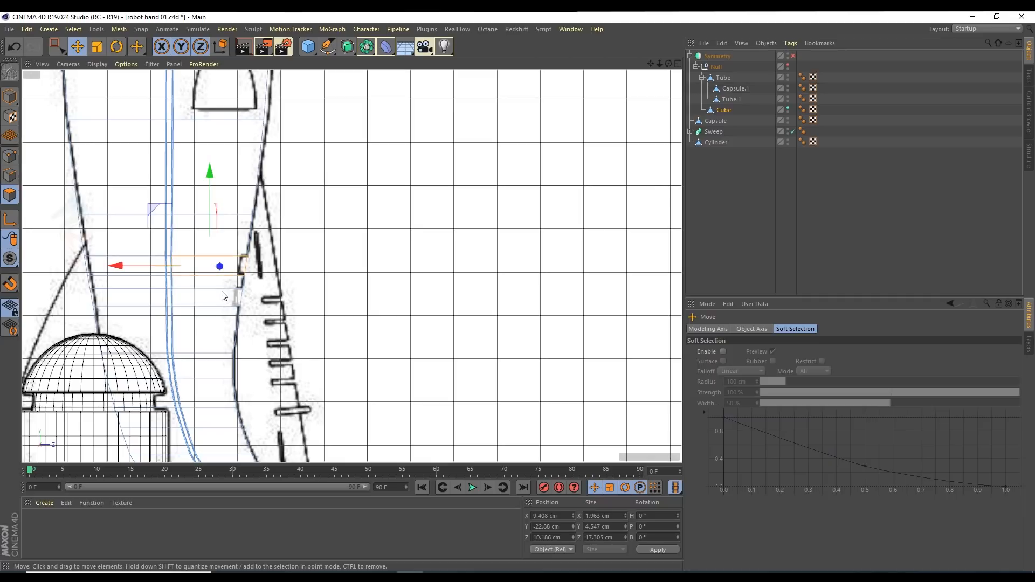
shift+click(223, 299)
middle_click(224, 297)
middle_click(50, 78)
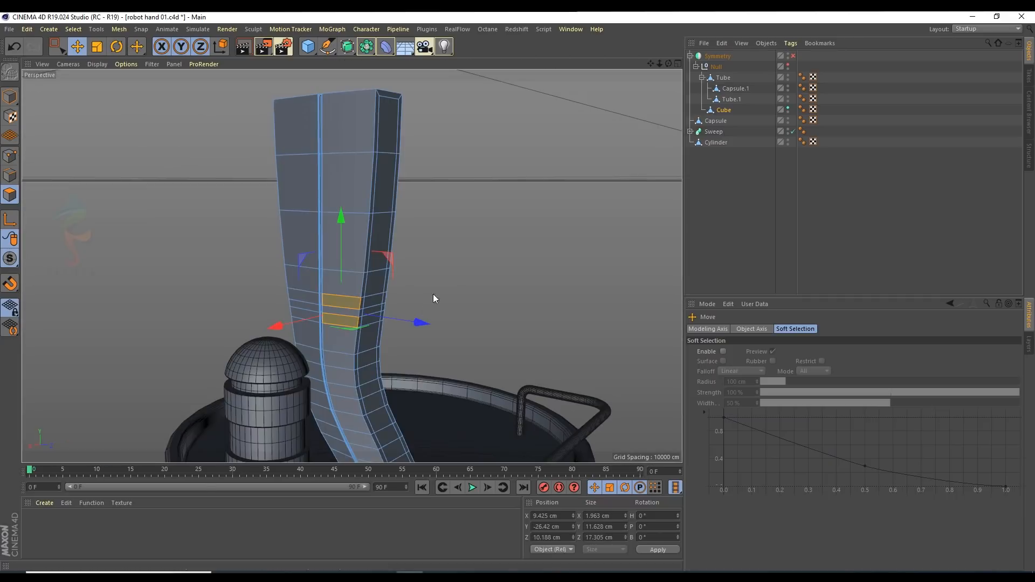
Step: Extend the selection of both bands around the arm's corner and across its adjoining narrow face
scroll(333, 286, up, 5)
shift+click(332, 243)
shift+click(308, 246)
shift+click(355, 282)
alt+drag(360, 244, 469, 217)
shift+click(410, 242)
shift+click(404, 276)
Step: Try to extrude the two polygon bands inward
right_click(469, 218)
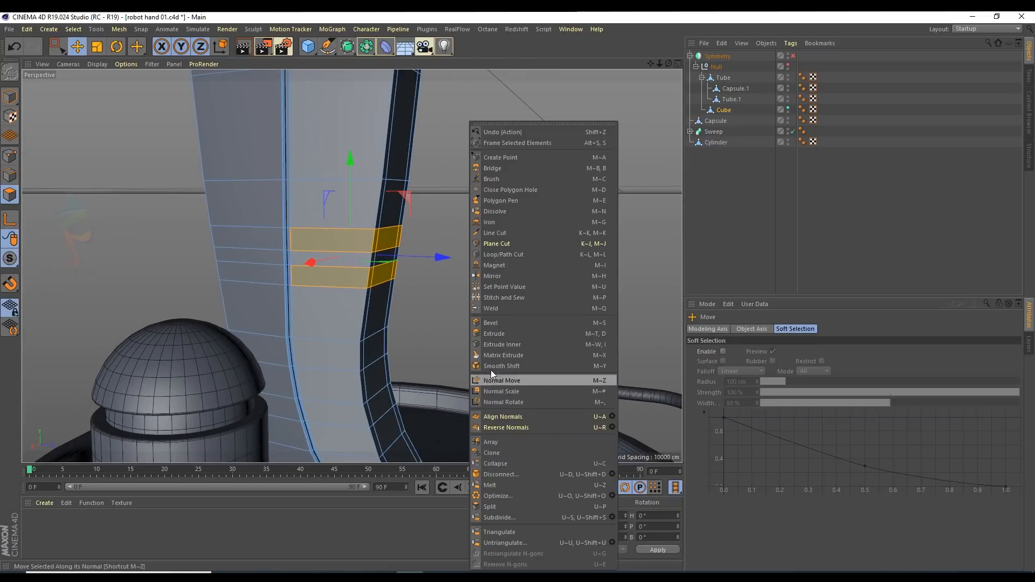
click(490, 334)
drag(341, 237, 355, 253)
key(ctrl+z)
Step: Set the Extrude maximum angle to 123° and try extruding the two bands inward by about 1.08 cm
alt+drag(440, 298, 451, 288)
alt+right_drag(362, 244, 455, 260)
alt+drag(455, 260, 406, 245)
drag(776, 364, 777, 348)
drag(393, 277, 362, 277)
mouse_move(419, 250)
alt+mouse_down()
mouse_move(188, 237)
mouse_move(488, 244)
mouse_move(442, 260)
mouse_move(394, 252)
mouse_move(408, 261)
alt+mouse_up()
drag(408, 262, 383, 262)
key(ctrl+z)
scroll(407, 247, up, 2)
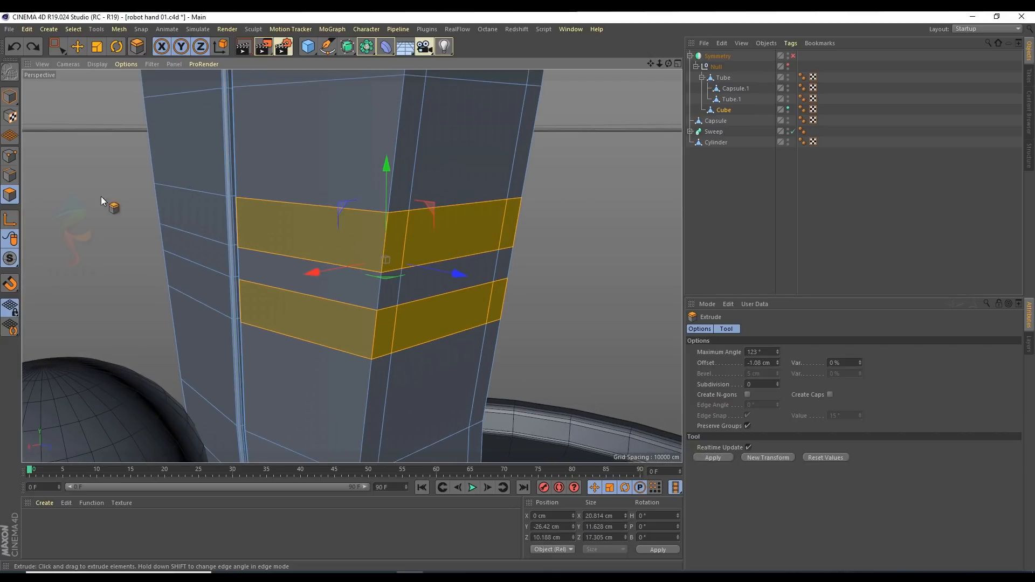
click(10, 156)
right_click(568, 199)
key(Escape)
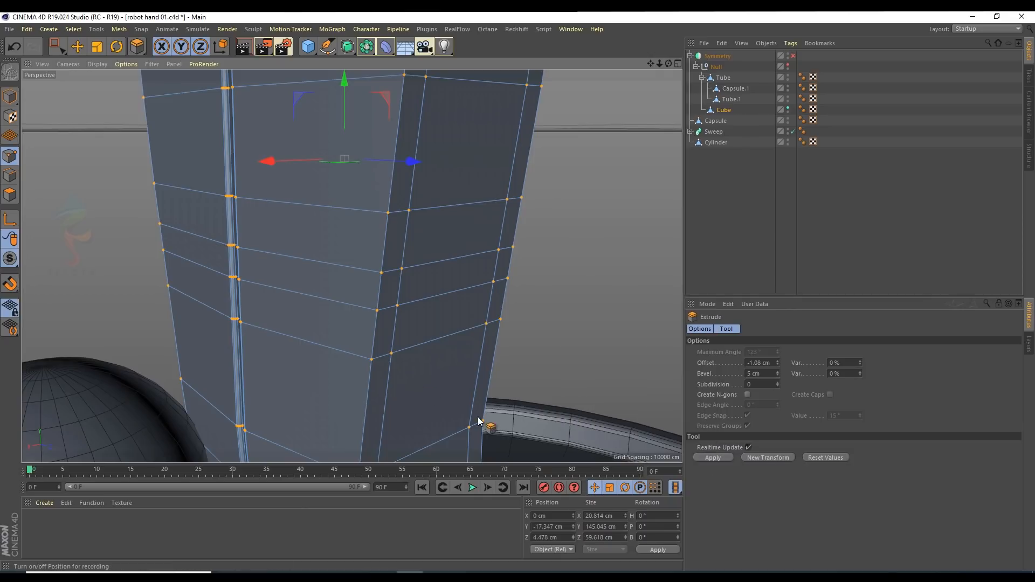
click(10, 194)
Step: Extrude the two selected bands inward to cut notches into the arm, and deselect everything
drag(85, 222, 54, 222)
alt+drag(394, 243, 425, 227)
alt+right_drag(424, 228, 429, 255)
key(ctrl+shift+a)
mouse_move(361, 244)
alt+mouse_down()
mouse_move(365, 234)
mouse_move(331, 245)
mouse_move(381, 267)
mouse_move(348, 234)
alt+mouse_up()
click(77, 46)
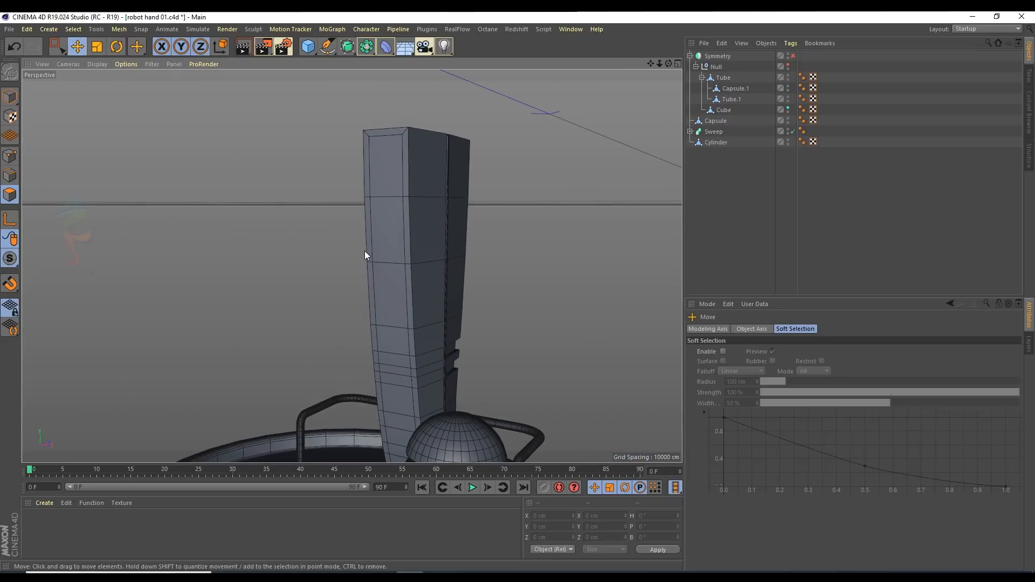
Step: Select the two stacked inset polygons on the arm's narrow face and push them inward about 2.7 cm to form a recess
click(387, 240)
click(398, 215)
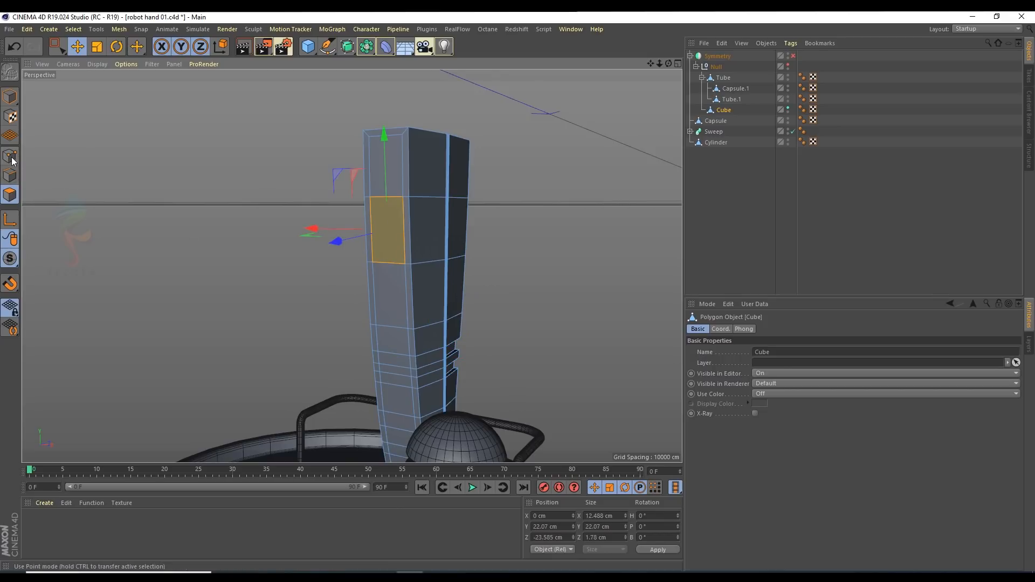
alt+drag(383, 219, 481, 206)
scroll(418, 206, up, 3)
scroll(412, 207, up, 3)
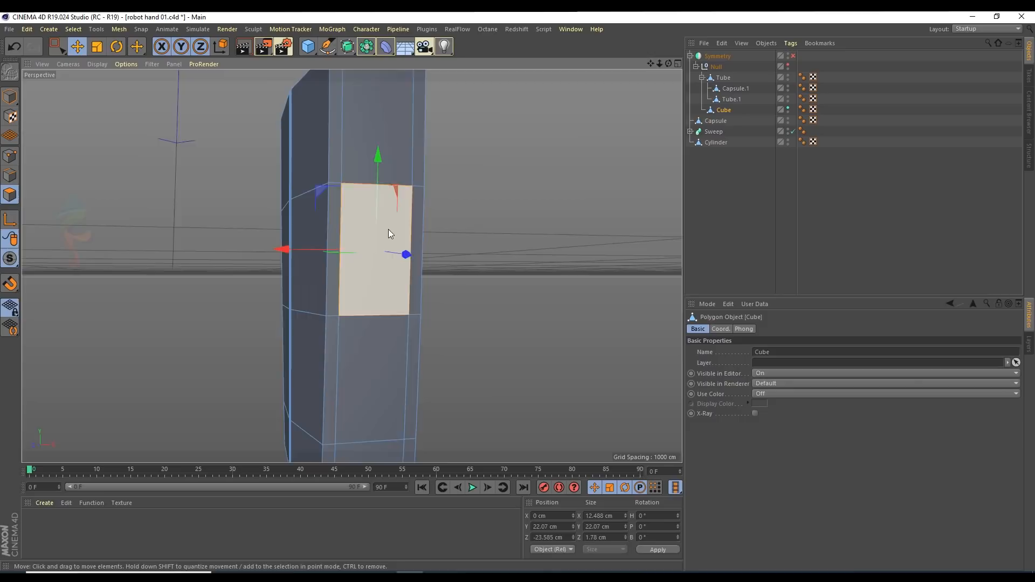
drag(424, 248, 411, 247)
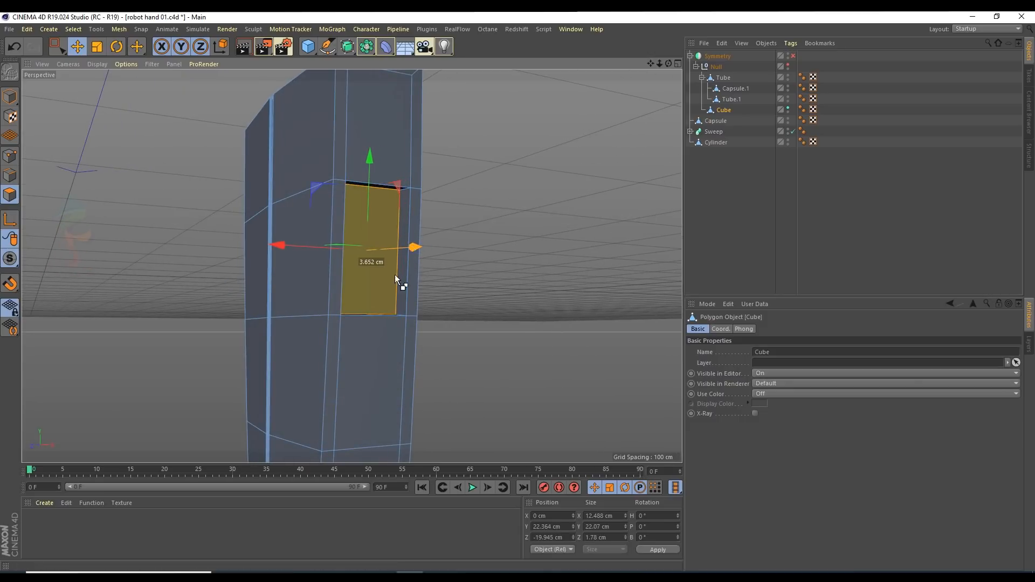
shift+click(374, 351)
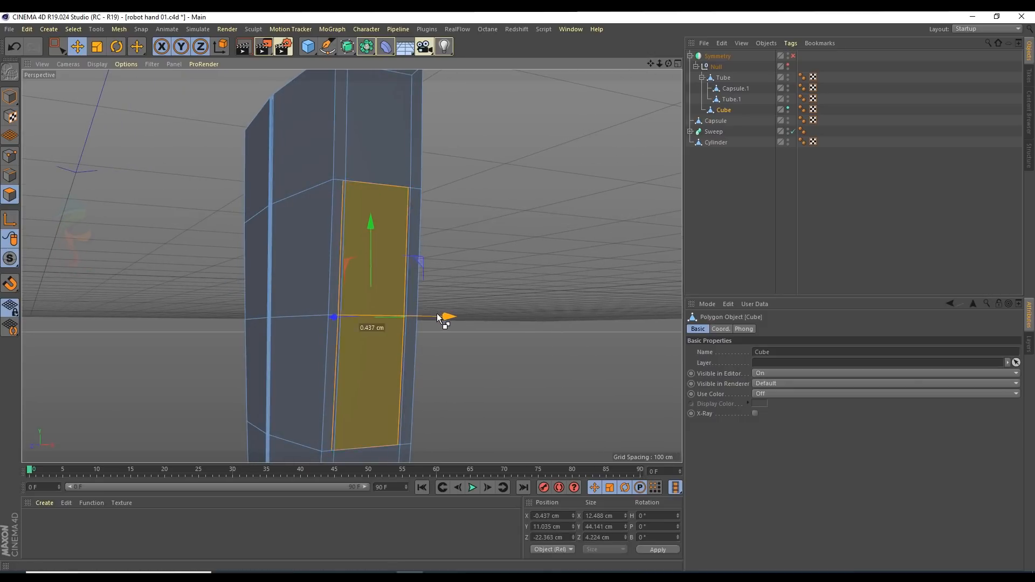
alt+drag(435, 312, 315, 296)
alt+drag(399, 295, 337, 269)
Step: Switch to point editing and select the two inner points at the lower end of the arm's recess
click(9, 156)
click(58, 46)
scroll(318, 329, up, 3)
alt+drag(353, 356, 380, 360)
click(77, 46)
click(348, 359)
scroll(436, 357, up, 3)
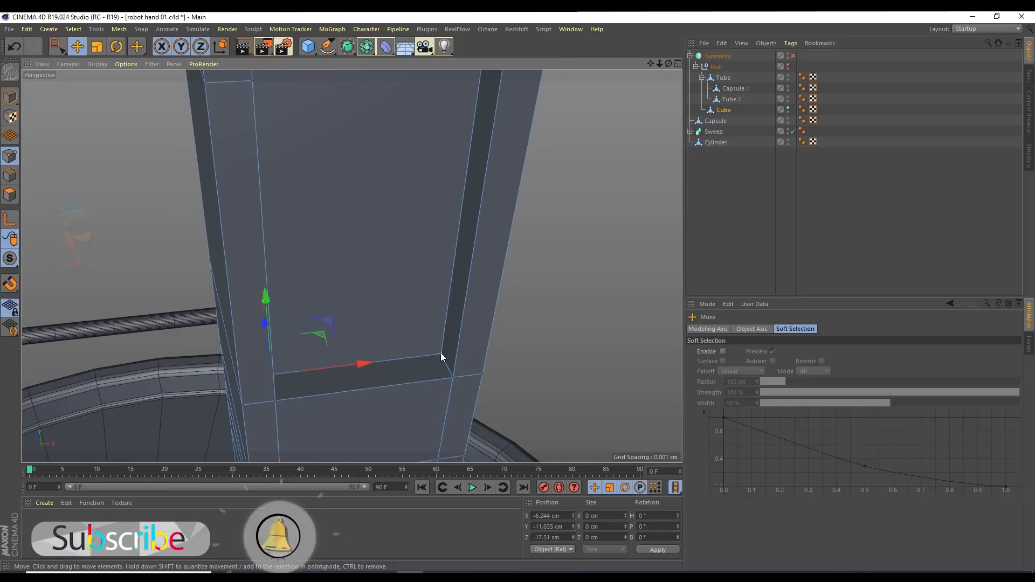
shift+click(441, 354)
right_click(597, 287)
click(547, 356)
click(616, 361)
Step: Weld the inner point at one lower corner of the recess onto its neighbouring outer point
click(441, 354)
shift+click(453, 377)
right_click(567, 324)
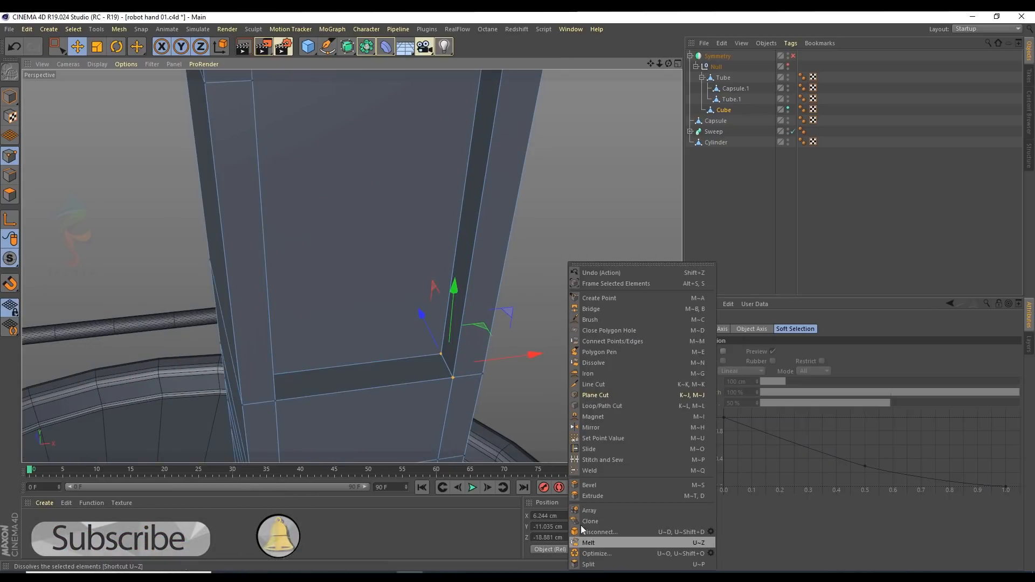
click(636, 22)
alt+middle_drag(461, 251, 452, 203)
alt+drag(453, 203, 603, 237)
right_click(603, 237)
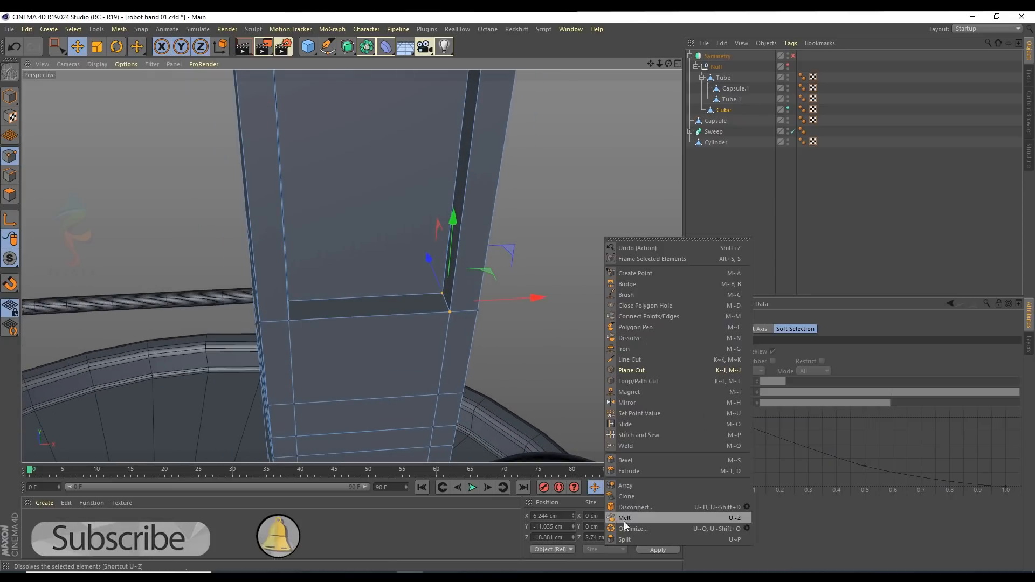
click(629, 445)
click(450, 312)
Step: Weld the inner and outer points at the recess's opposite lower corner together at the outer point
alt+drag(444, 316, 302, 283)
key(0)
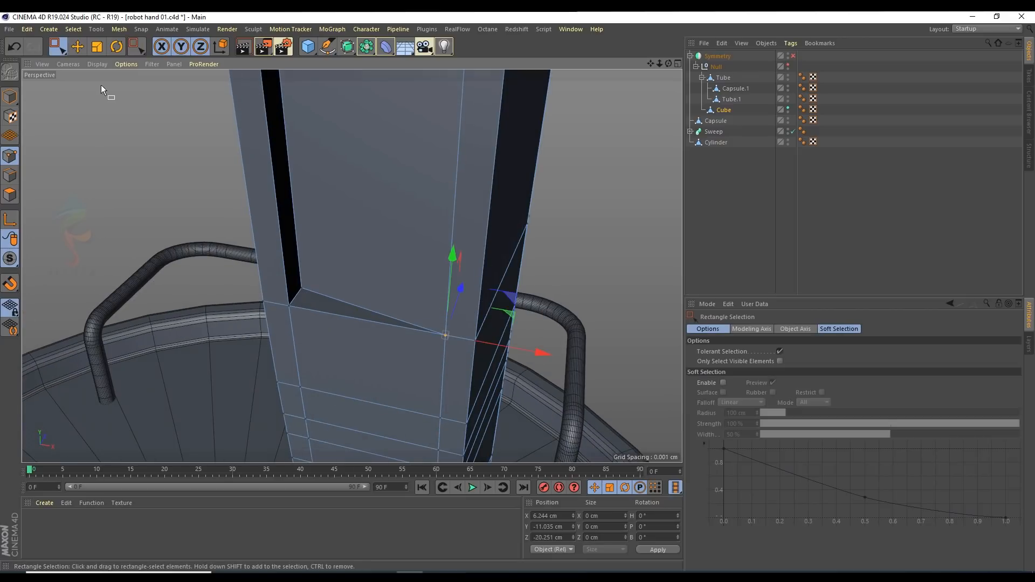
key(e)
click(287, 307)
shift+click(287, 308)
right_click(157, 205)
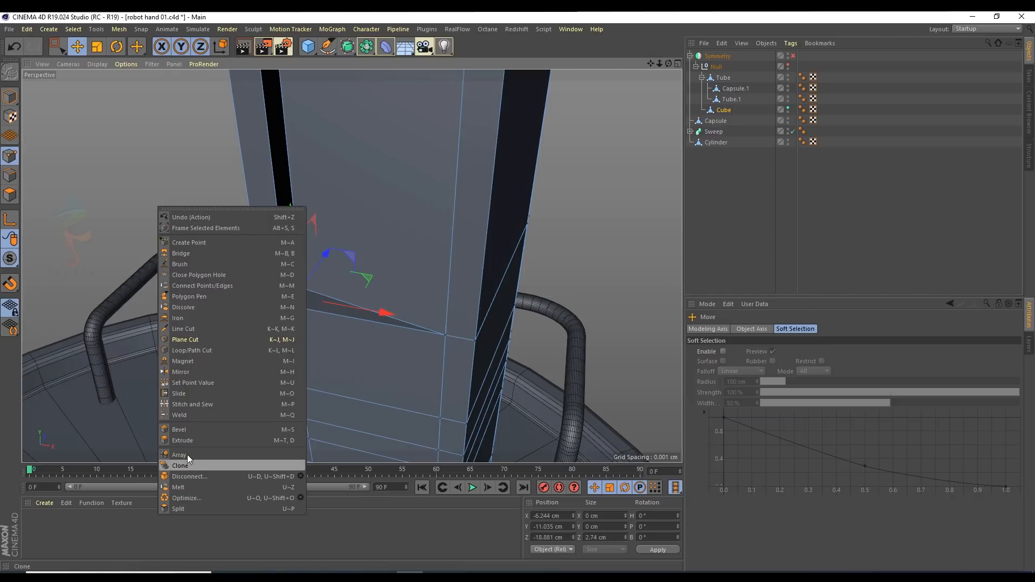
click(180, 415)
click(286, 312)
alt+drag(286, 312, 121, 106)
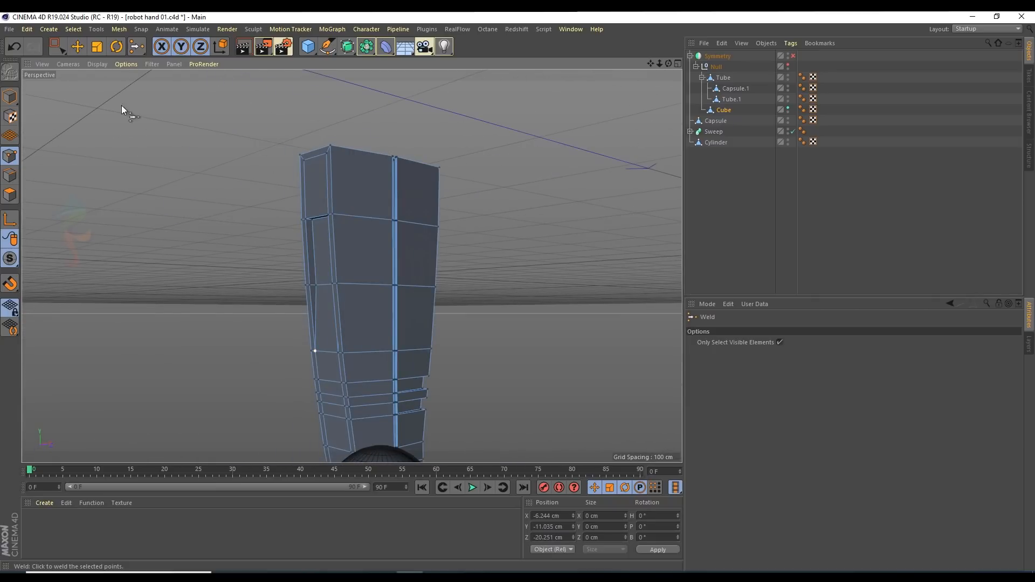
Step: Return to object editing, unhide the Null and enable the Symmetry to show both arms with their wheels
click(78, 46)
click(9, 97)
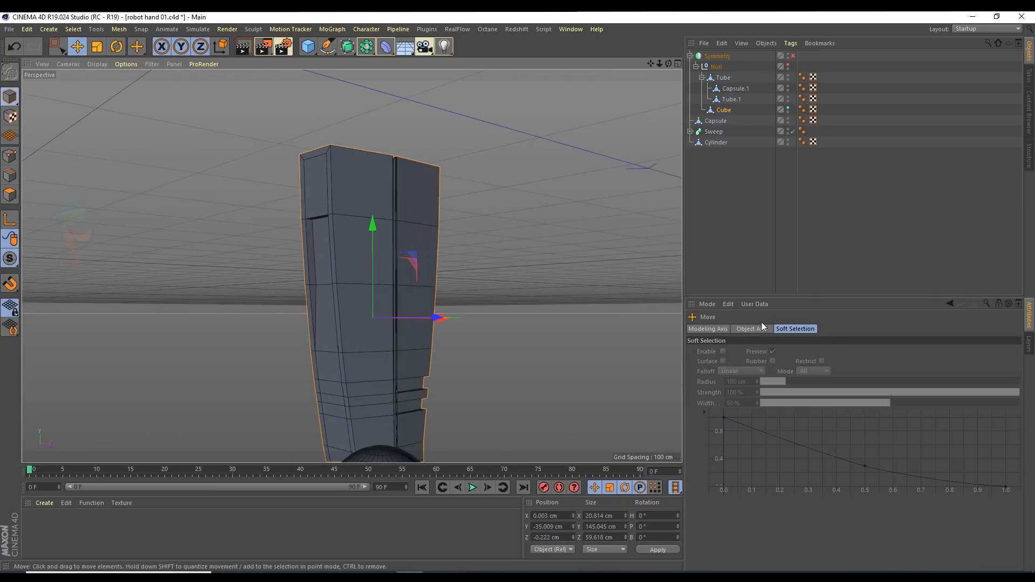
click(894, 209)
alt+right_drag(630, 228, 551, 227)
alt+drag(551, 226, 512, 226)
click(787, 65)
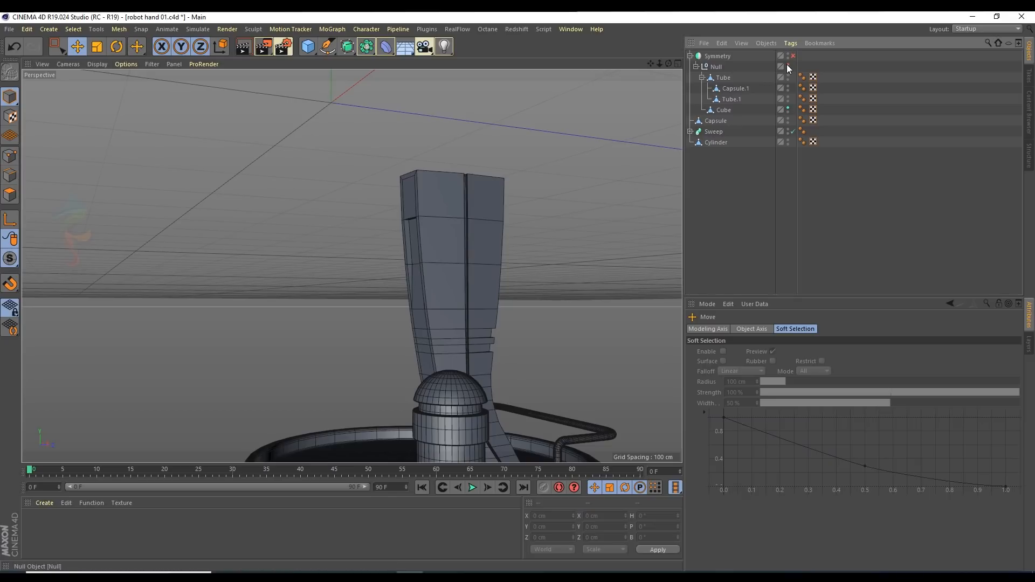
click(792, 56)
alt+drag(500, 179, 312, 215)
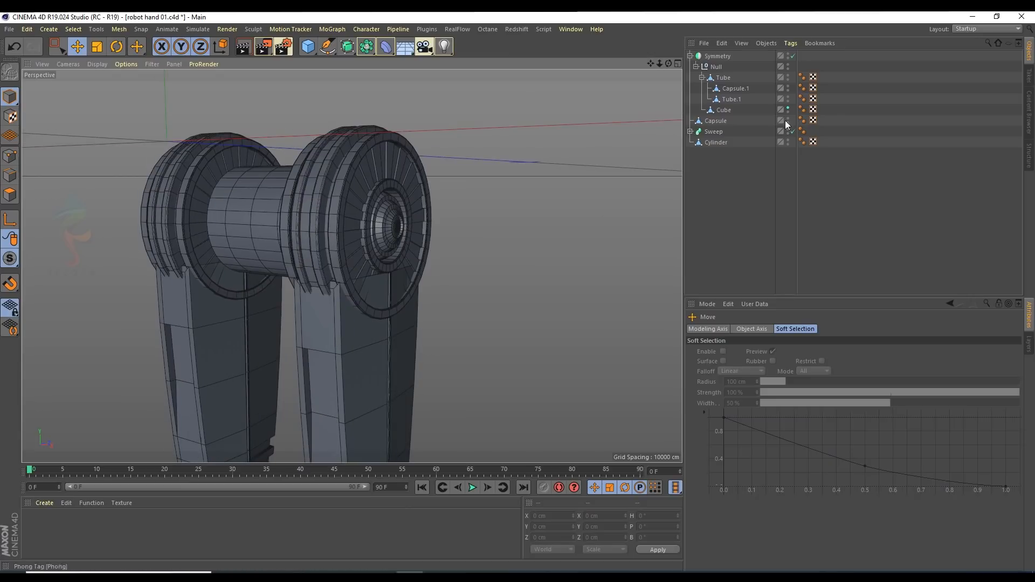
Step: Move the Cube above the Tube inside the Null and select the Tube
click(727, 88)
click(730, 108)
click(730, 101)
click(726, 118)
click(726, 112)
drag(726, 112, 716, 66)
click(726, 89)
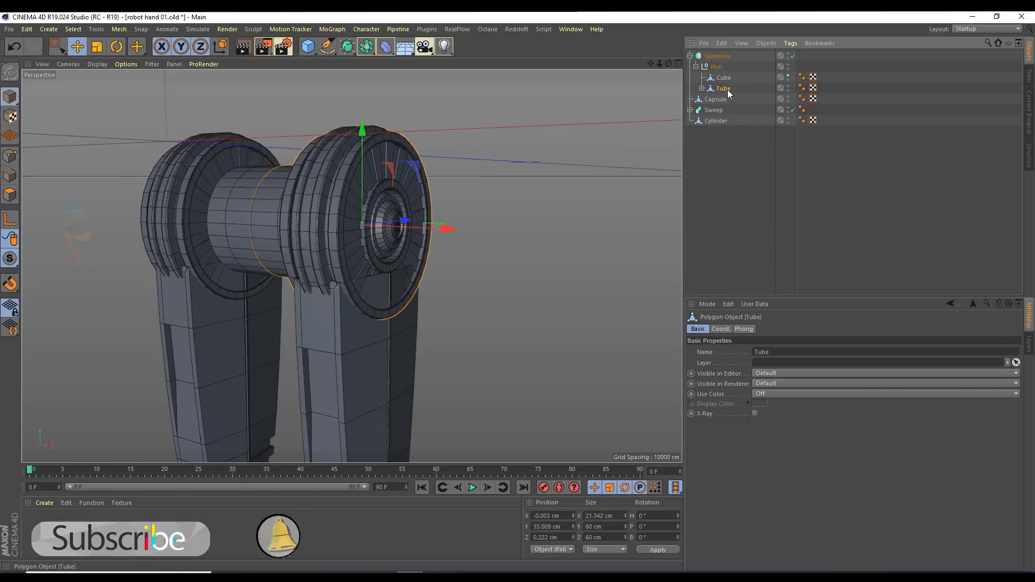
Step: Widen the Tube along X to about 25 cm and shift it outward by about 0.5 cm
click(97, 47)
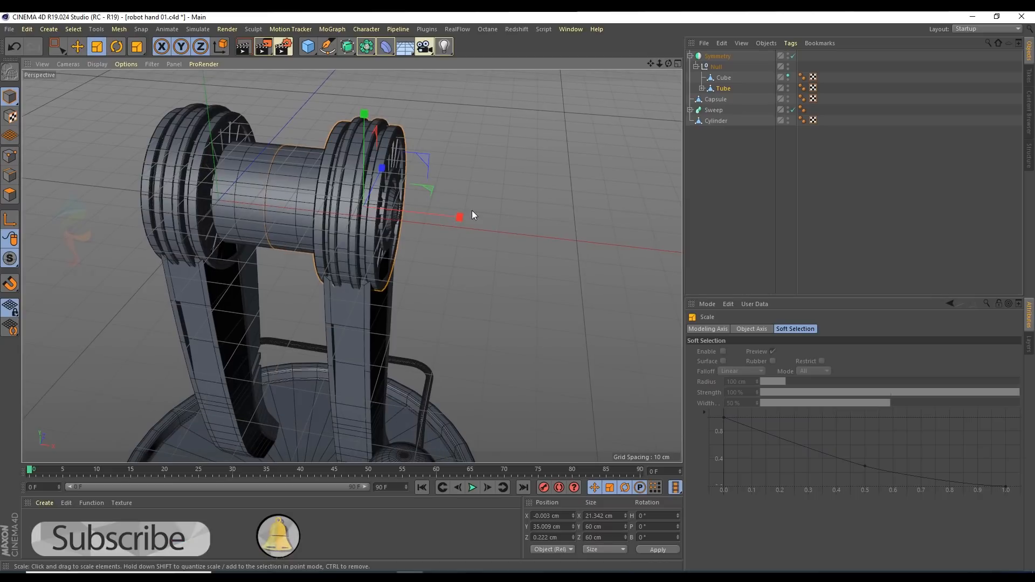
drag(461, 216, 475, 218)
alt+drag(475, 218, 604, 269)
key(ctrl+z)
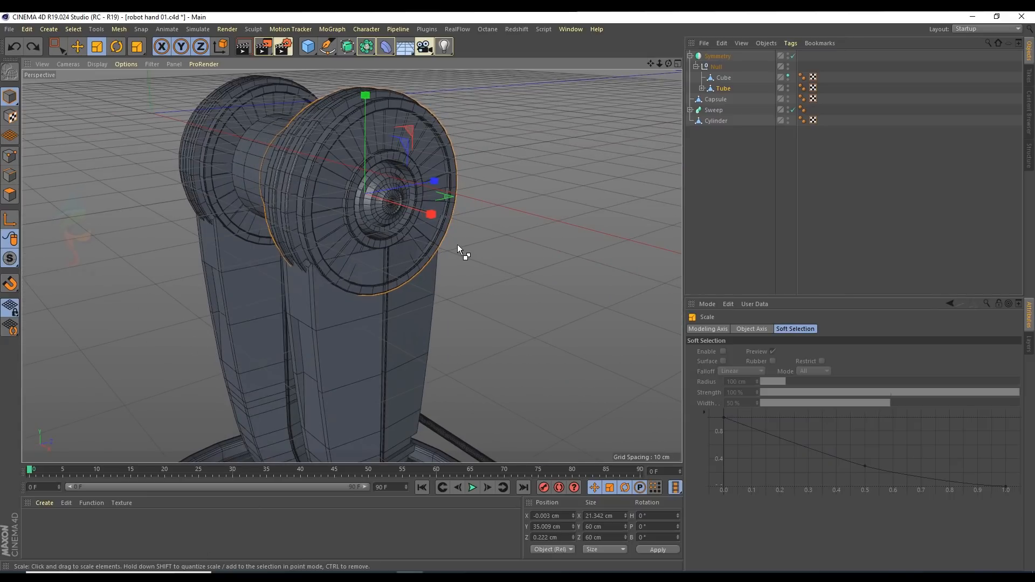
drag(434, 212, 448, 218)
alt+drag(448, 219, 408, 260)
click(78, 47)
drag(436, 226, 334, 216)
click(866, 242)
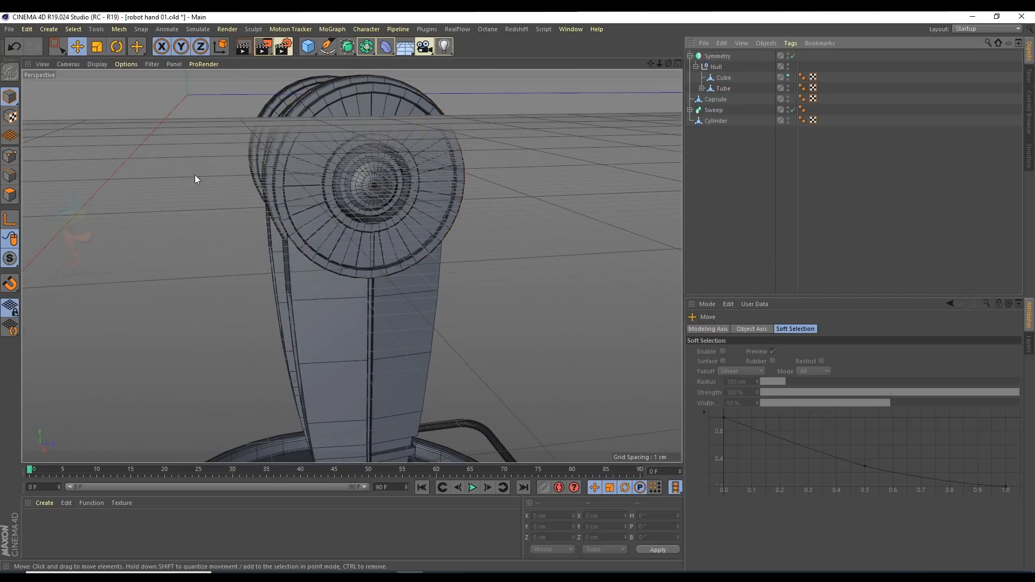
Step: Display the perspective view shaded without wireframe lines and fine-tune the Tube's position along X
click(105, 63)
click(113, 78)
alt+drag(390, 252, 449, 130)
alt+middle_drag(448, 131, 570, 176)
key(ctrl+z)
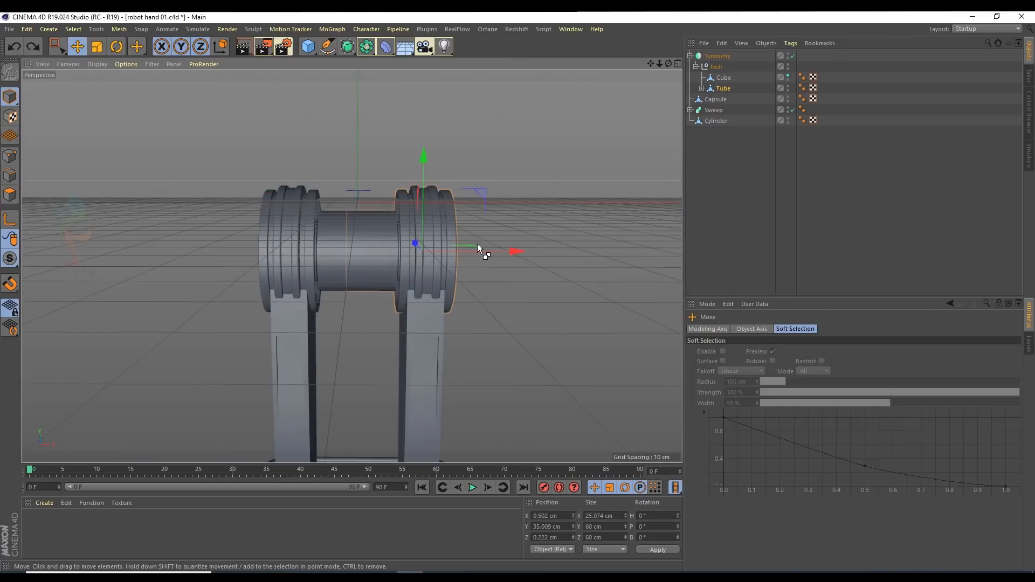
scroll(477, 247, up, 4)
drag(481, 241, 480, 241)
alt+drag(470, 241, 377, 245)
Step: Select Capsule.1 under the Tube and try scaling it along X
click(97, 48)
click(724, 79)
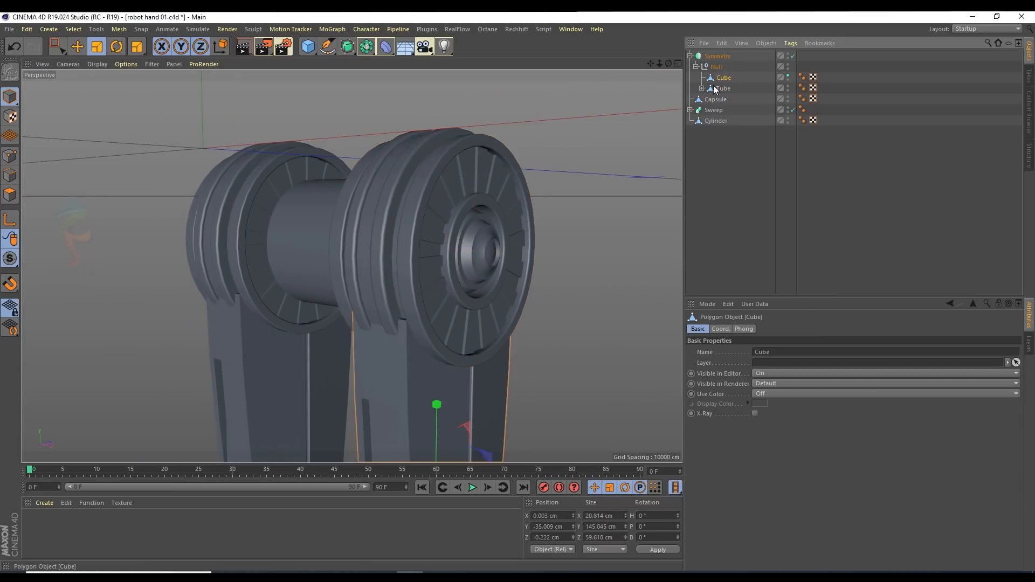
click(702, 89)
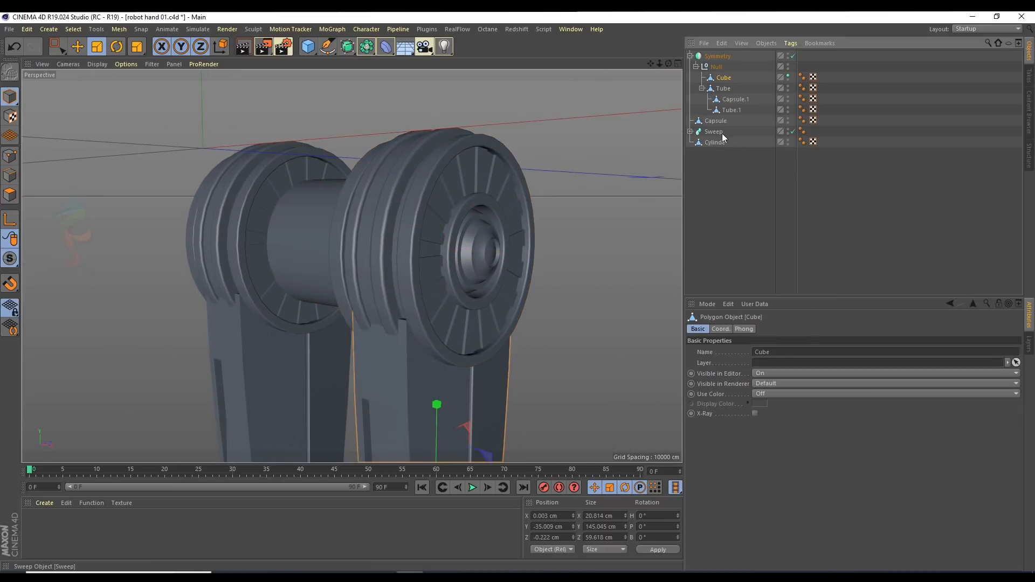
click(736, 98)
alt+drag(399, 244, 425, 248)
scroll(424, 248, up, 1)
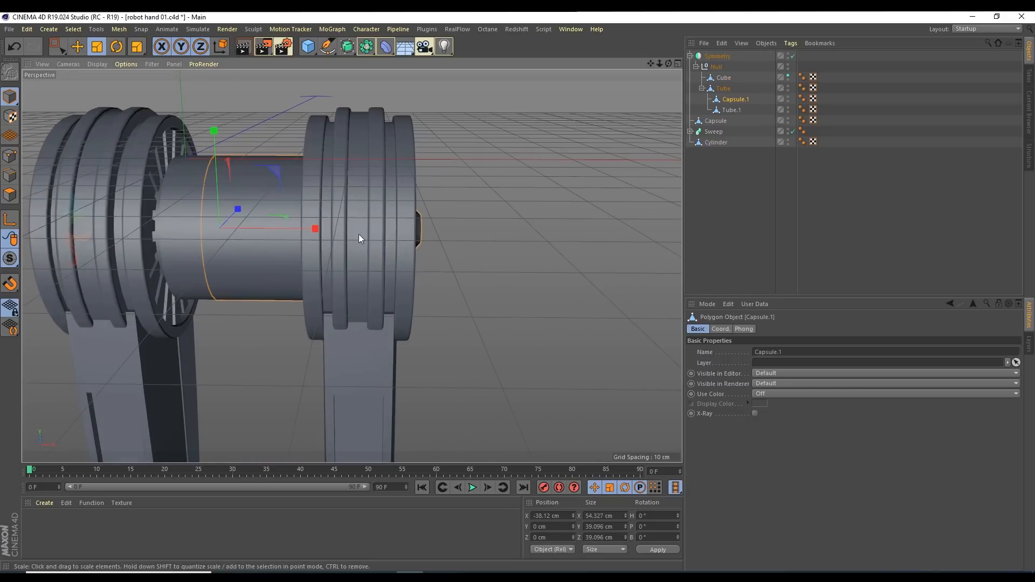
drag(315, 229, 394, 240)
key(ctrl+z)
Step: Shrink Capsule.1 along X to about 50.9 cm in the Top view
middle_click(475, 126)
middle_click(530, 107)
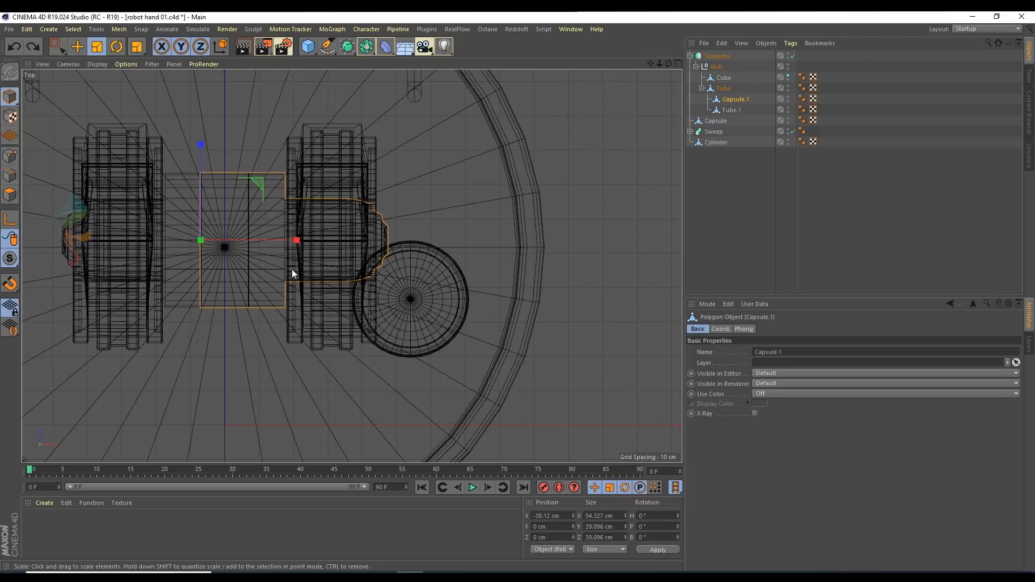
drag(296, 240, 289, 240)
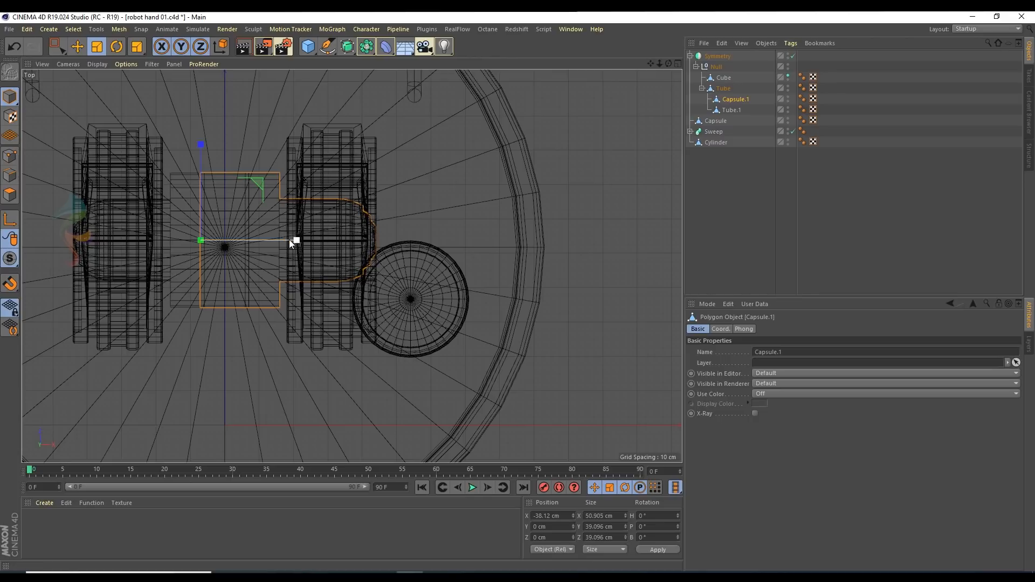
scroll(383, 223, up, 6)
scroll(357, 254, down, 6)
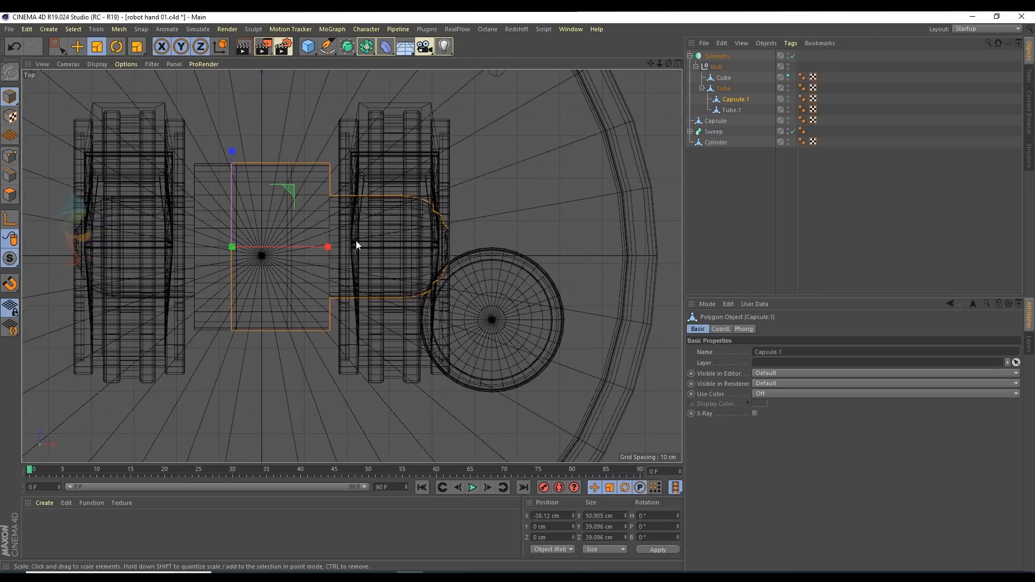
Step: Adjust Capsule.1 along X so it sits farther outward in the wheel, and check the fit in perspective
drag(330, 246, 380, 254)
key(e)
key(F1)
mouse_move(452, 241)
alt+mouse_down()
mouse_move(302, 228)
mouse_move(453, 244)
alt+mouse_up()
alt+drag(473, 240, 449, 238)
alt+drag(248, 169, 329, 186)
Step: Move the points at Capsule.1's inner end about 10.6 cm toward the centre to close the gap between the wheels
click(9, 174)
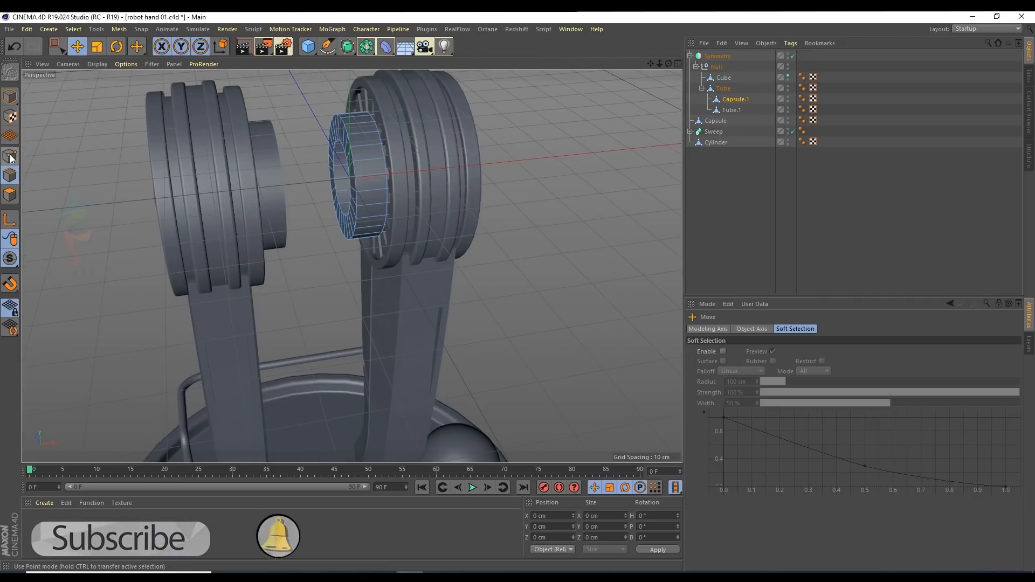
click(9, 156)
click(58, 45)
key(F2)
drag(351, 120, 387, 325)
drag(466, 224, 425, 225)
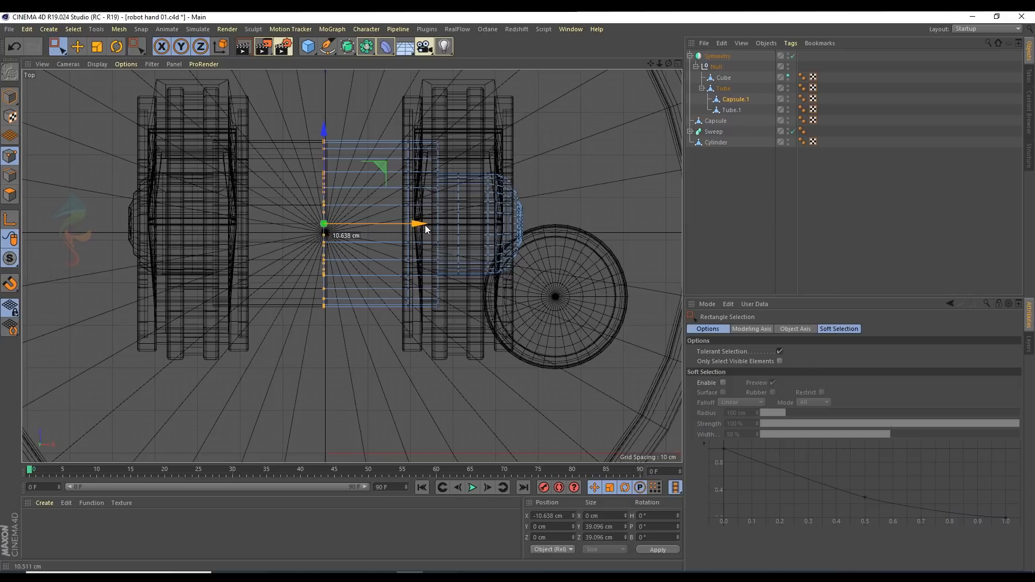
middle_click(160, 147)
middle_click(161, 148)
click(78, 46)
click(10, 97)
scroll(334, 202, down, 1)
Step: Select the domed Capsule standing on the base, show it in the Top view and save the scene
alt+drag(347, 207, 189, 165)
scroll(370, 135, down, 3)
alt+drag(422, 241, 368, 257)
click(372, 351)
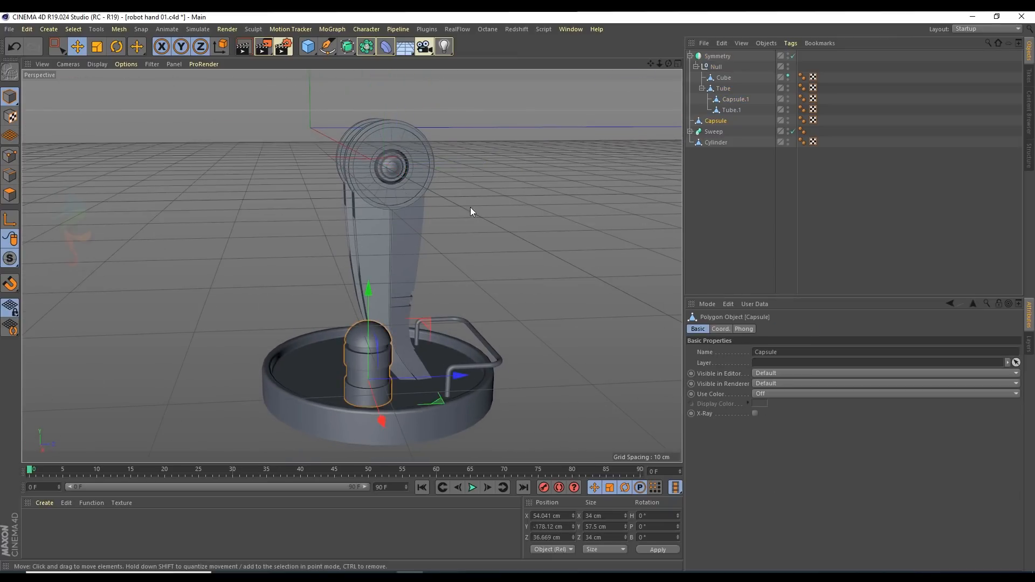
middle_click(470, 207)
middle_click(517, 140)
scroll(524, 268, down, 5)
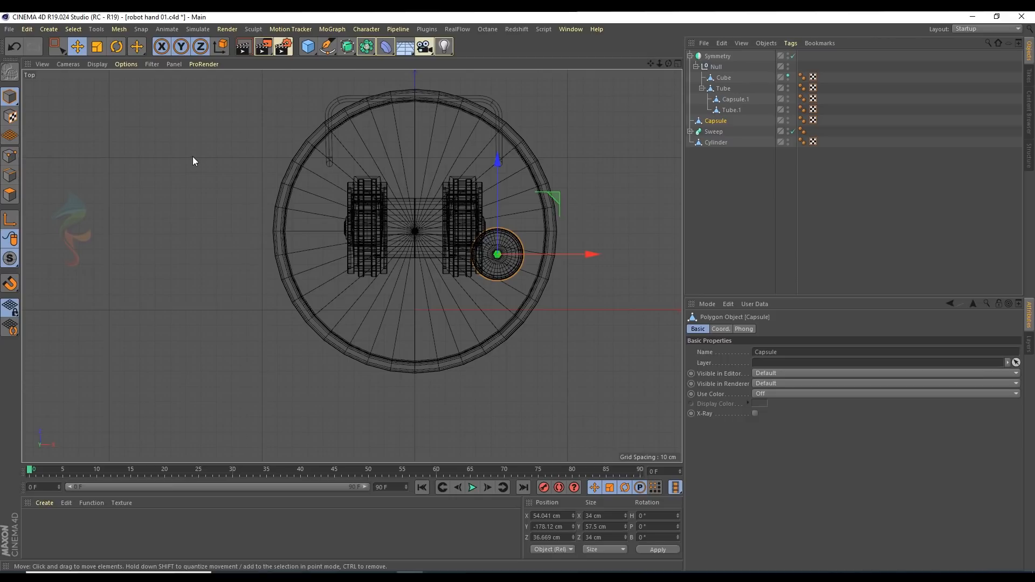
key(ctrl+s)
Step: Place the Capsule inside the Null so the Symmetry mirrors it, and check the pair in perspective
drag(706, 124, 715, 111)
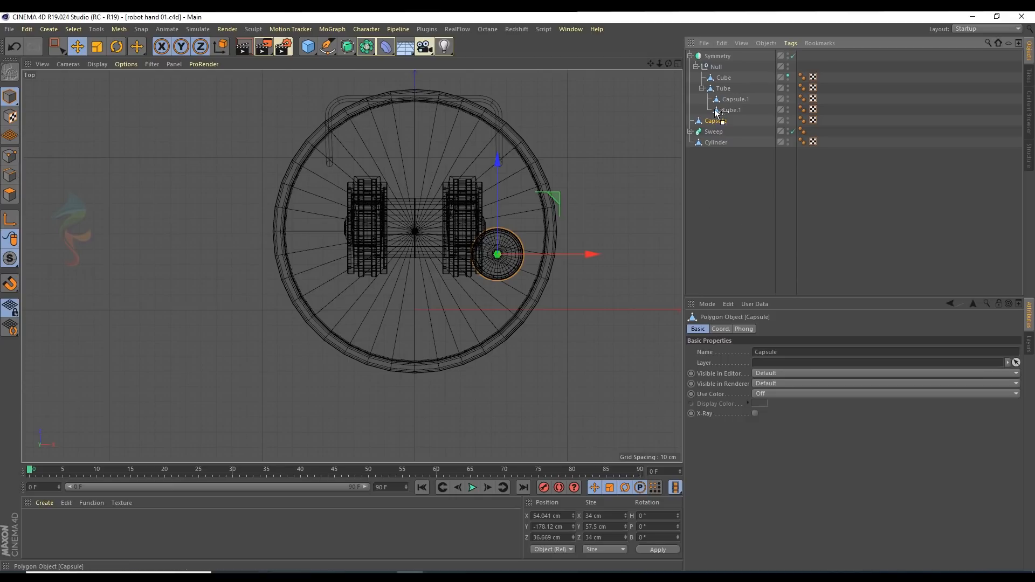
drag(711, 69, 710, 76)
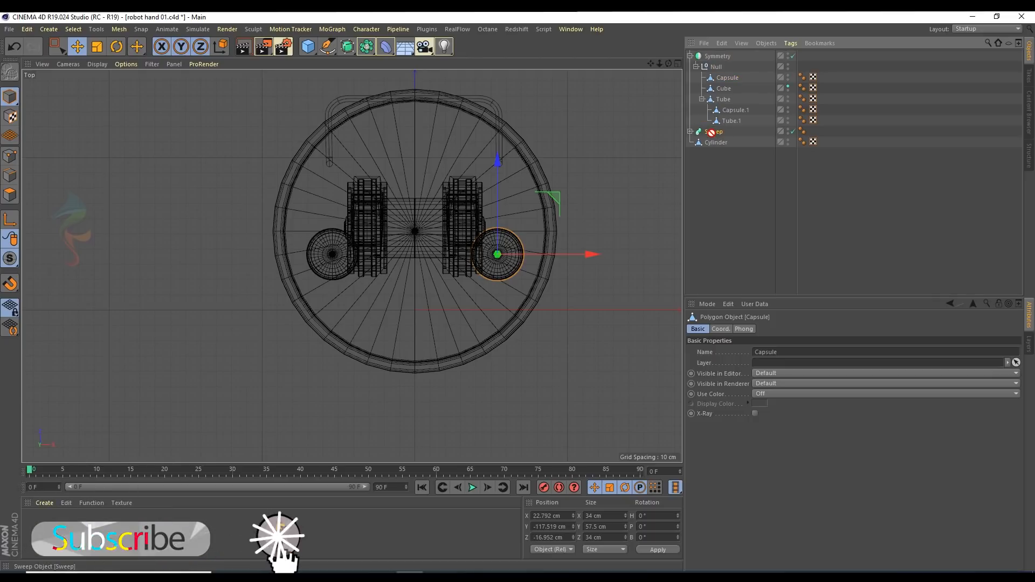
click(690, 168)
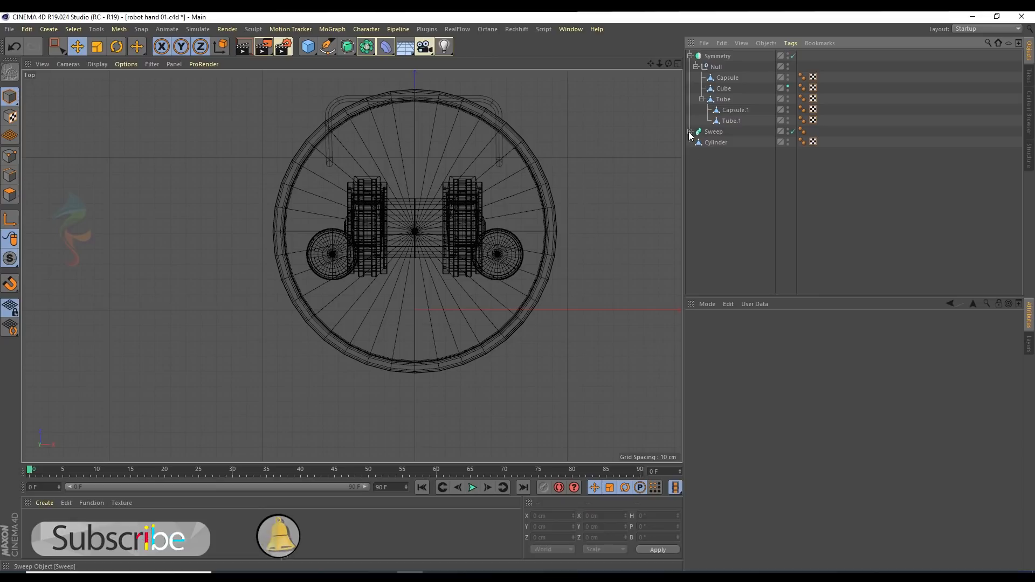
click(714, 143)
middle_click(159, 90)
middle_click(159, 90)
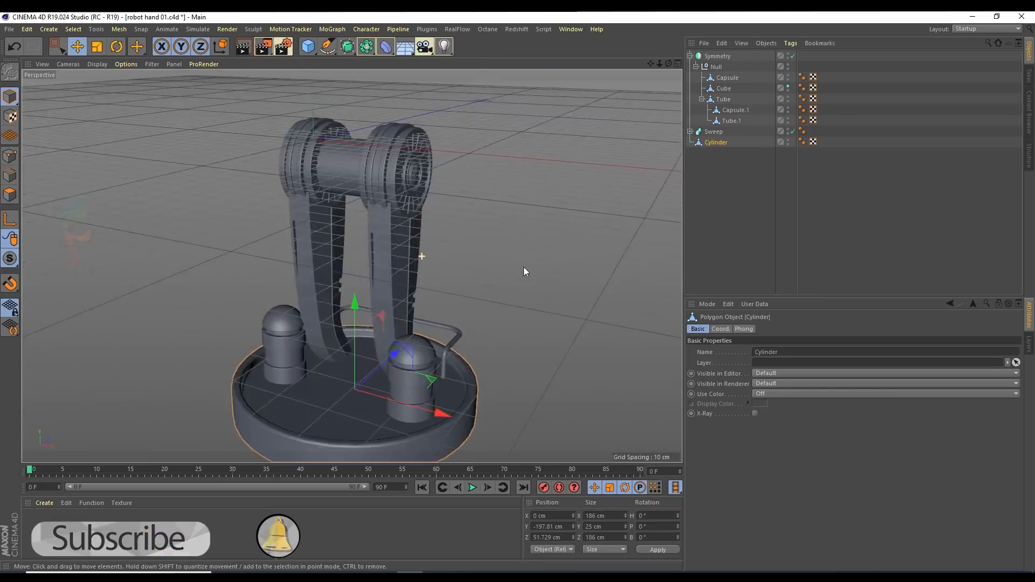
alt+drag(542, 264, 574, 188)
Step: Reposition the domed Capsule on the base to about X 13.9 cm and Z -12 cm
click(714, 78)
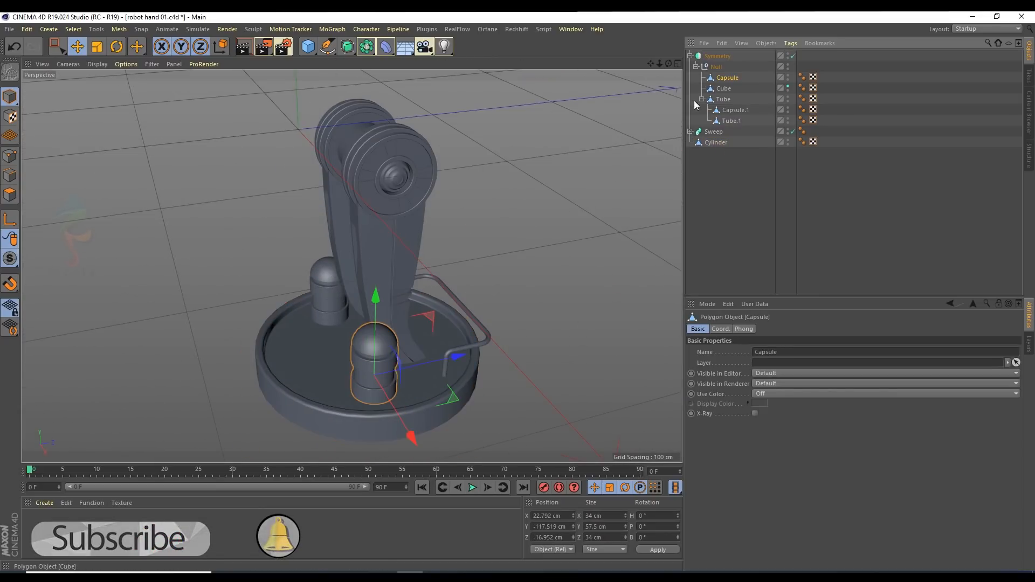
alt+middle_drag(397, 340, 415, 300)
alt+drag(415, 300, 382, 297)
drag(461, 396, 455, 386)
alt+drag(342, 317, 272, 291)
drag(431, 325, 438, 331)
drag(398, 385, 356, 260)
Step: Save the scene and show the base and arm against the blueprint in the side view
key(ctrl+s)
middle_click(356, 260)
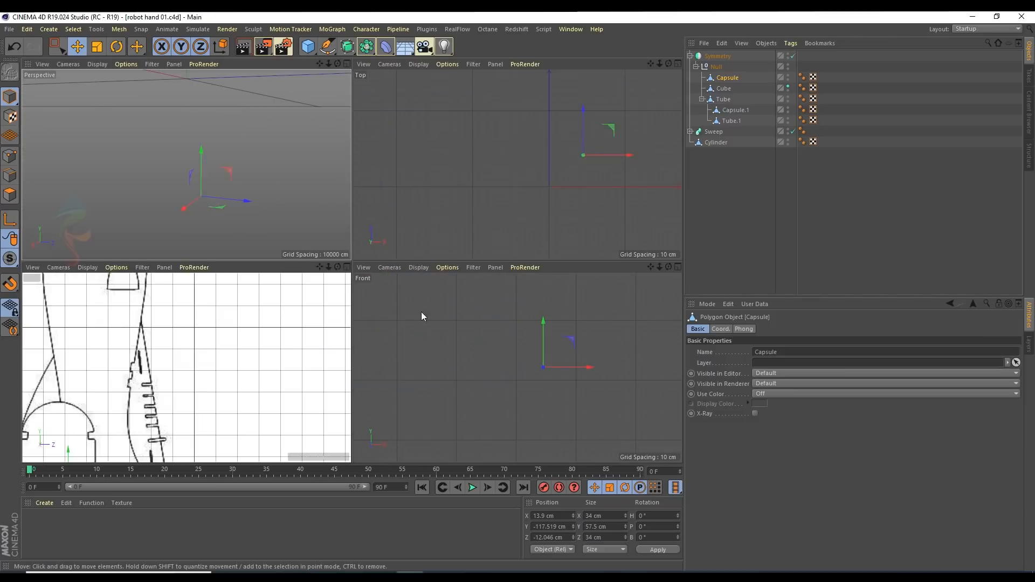
middle_click(258, 358)
scroll(323, 269, down, 3)
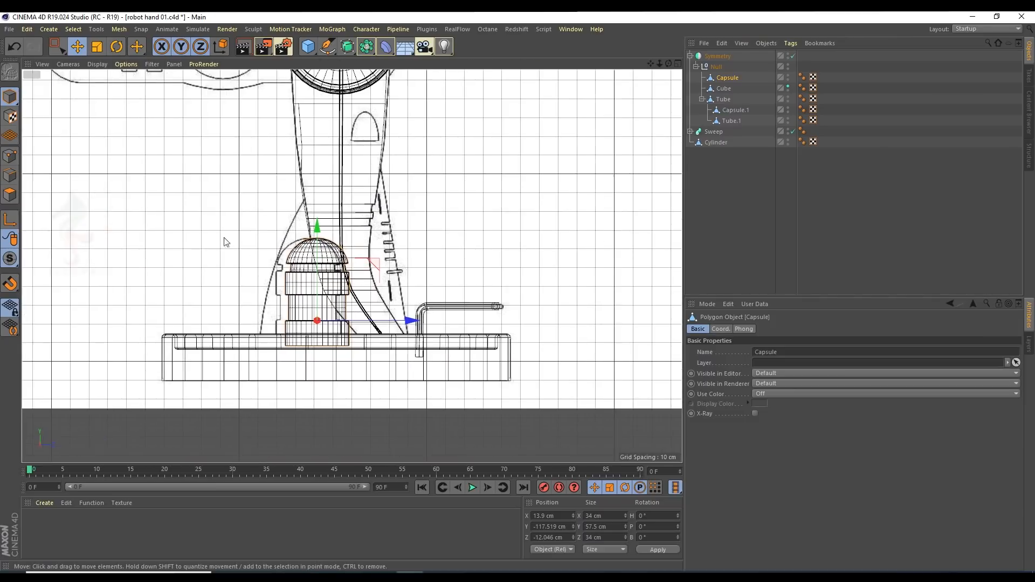
Step: Trace the triangular fin behind the capsule as a closed Bezier spline, with its lower rear corner at about Y -199.5 cm and Z 92.5 cm
scroll(250, 251, down, 1)
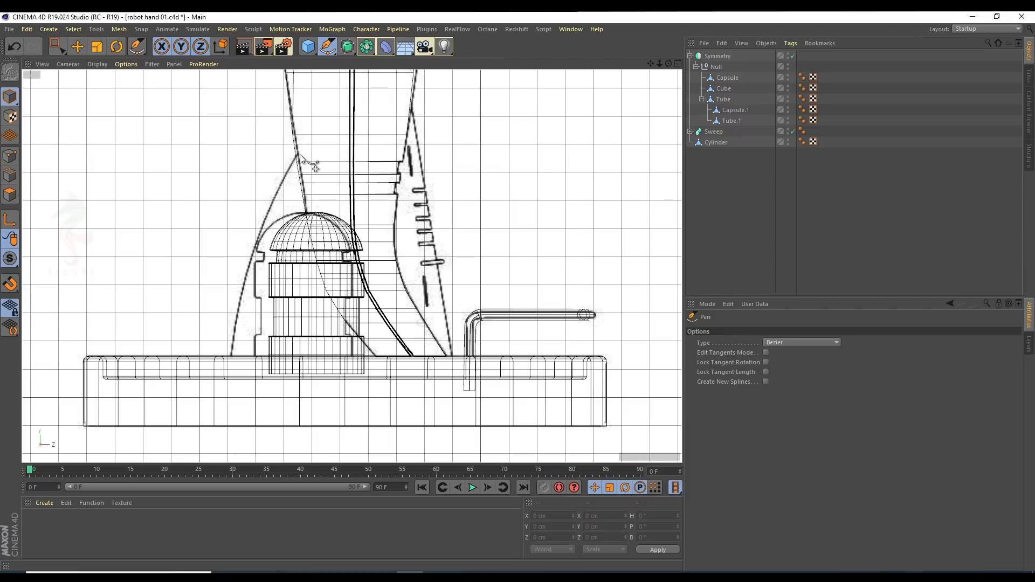
click(298, 154)
click(239, 371)
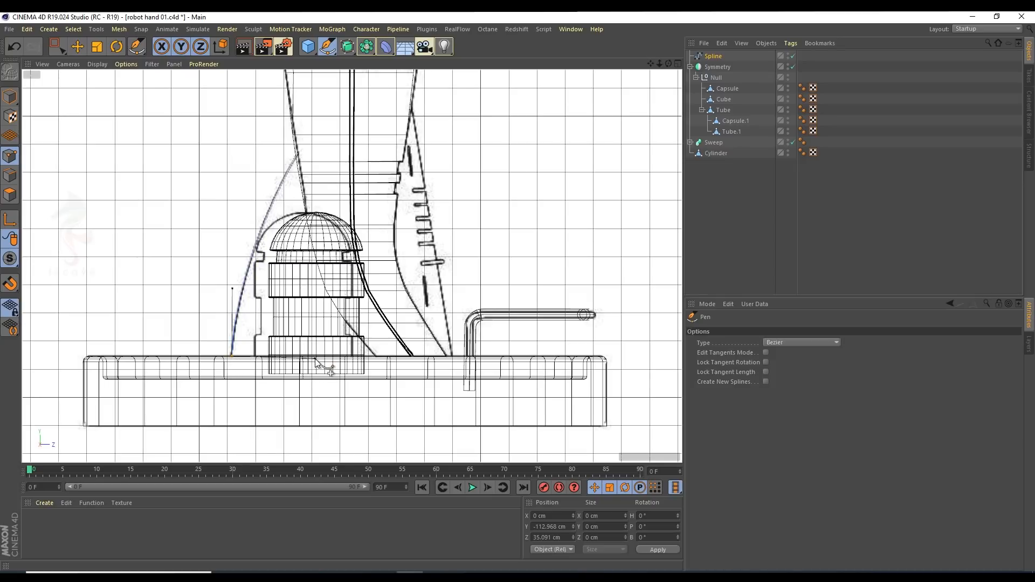
key(ctrl+z)
alt+middle_drag(238, 397, 226, 337)
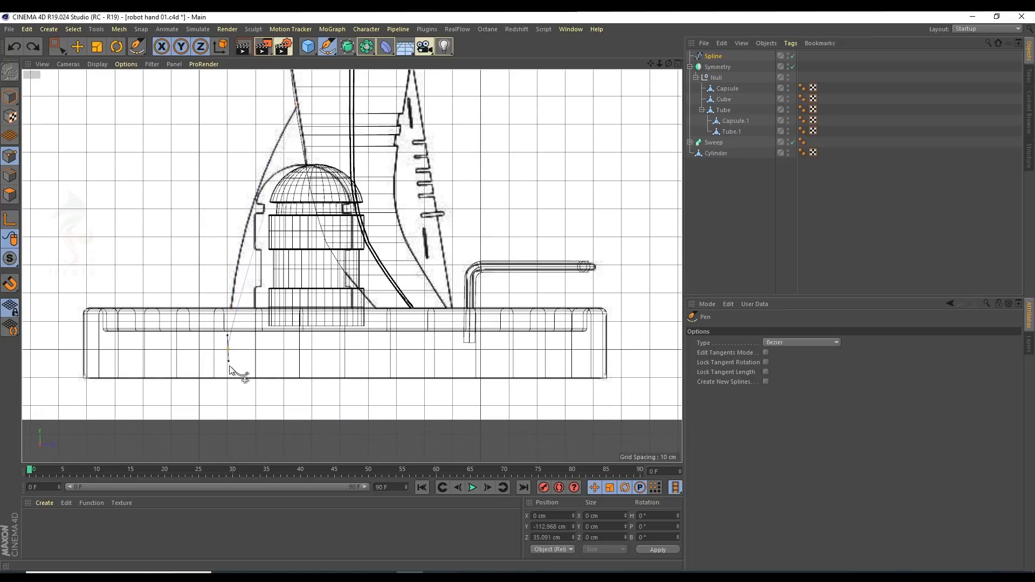
drag(231, 432, 280, 352)
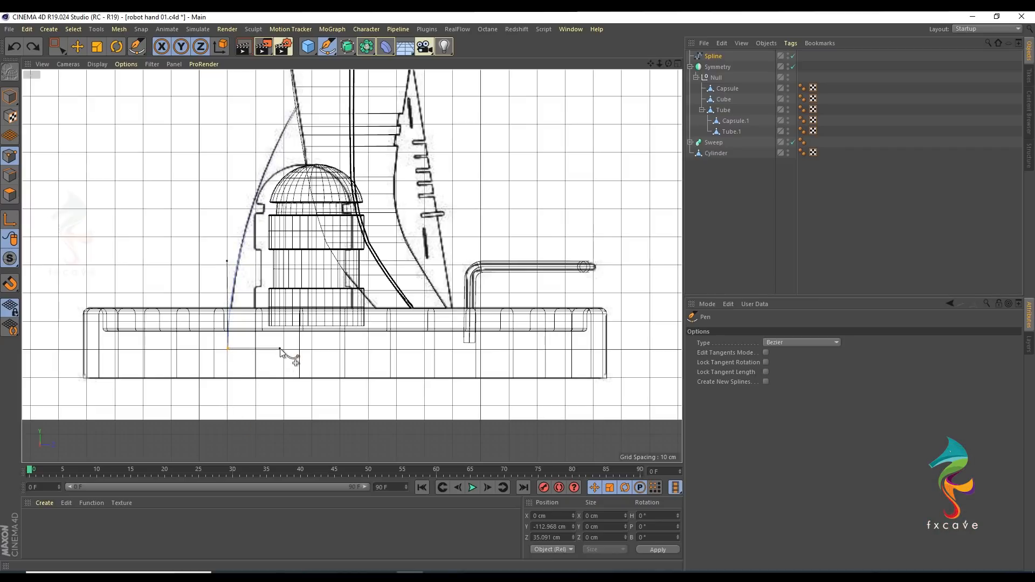
click(441, 348)
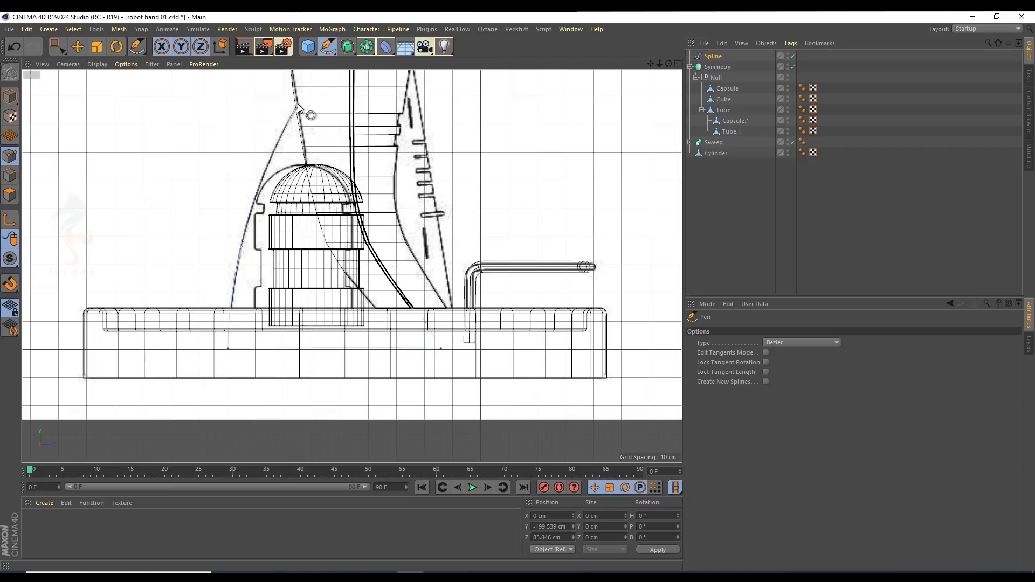
key(e)
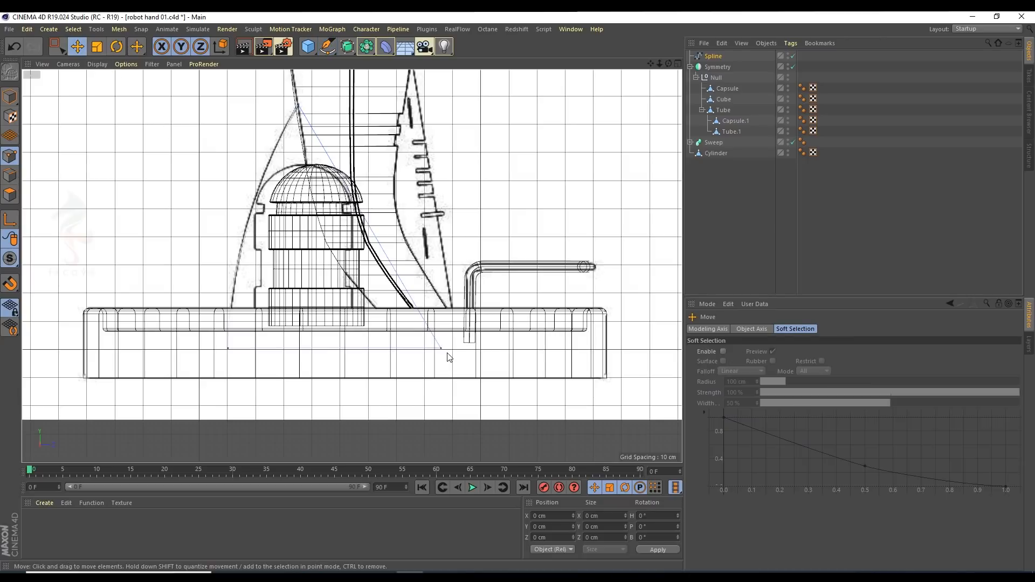
drag(506, 358, 521, 355)
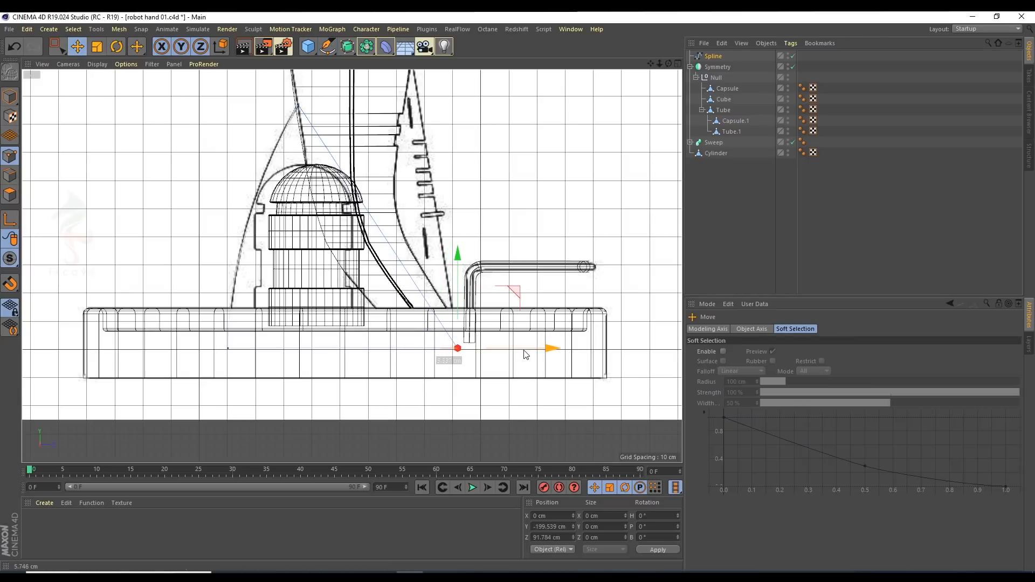
Step: Place the fin spline in an Extrude with 0 cm movement on all axes and convert it to an editable polygon object
middle_click(185, 178)
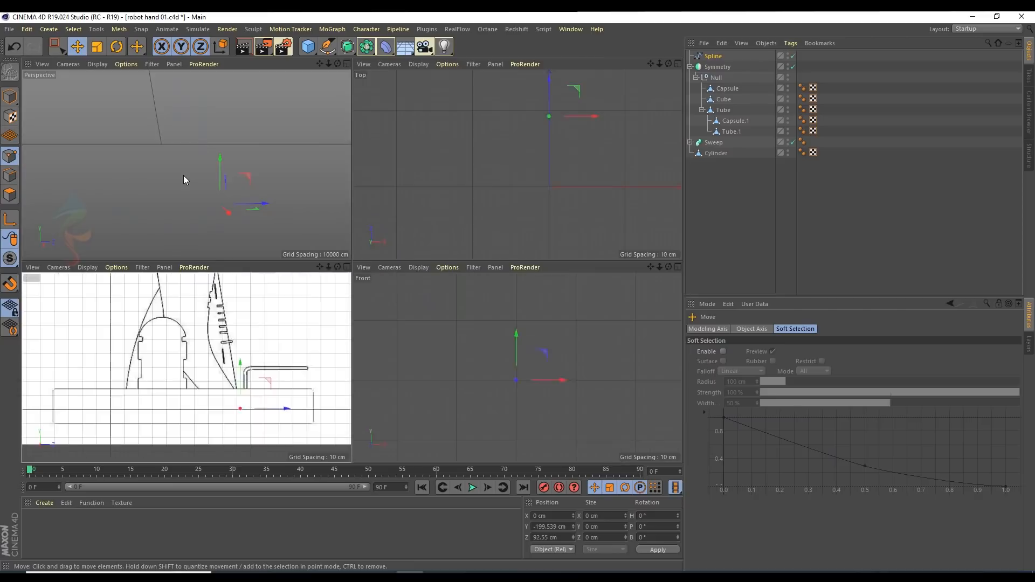
middle_click(185, 178)
alt+drag(520, 227, 323, 205)
alt+drag(347, 47, 425, 73)
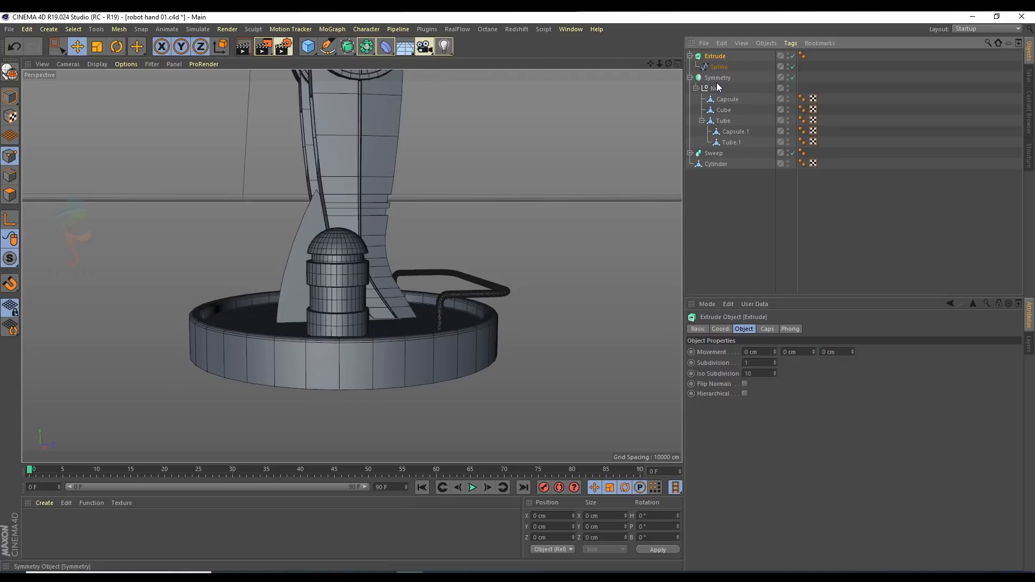
key(v)
key(c)
alt+drag(351, 266, 364, 241)
alt+drag(243, 211, 314, 219)
Step: Move the Extrude object's axis to the fin's lower rear corner, at about Y -200.2 cm and Z 92.8 cm
click(10, 97)
middle_click(351, 131)
middle_click(160, 374)
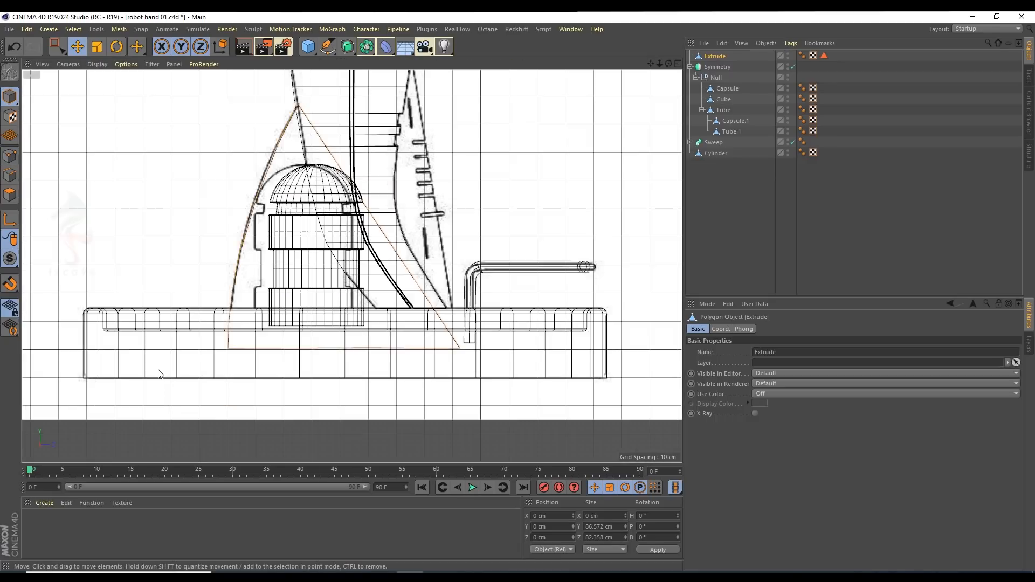
scroll(427, 313, down, 3)
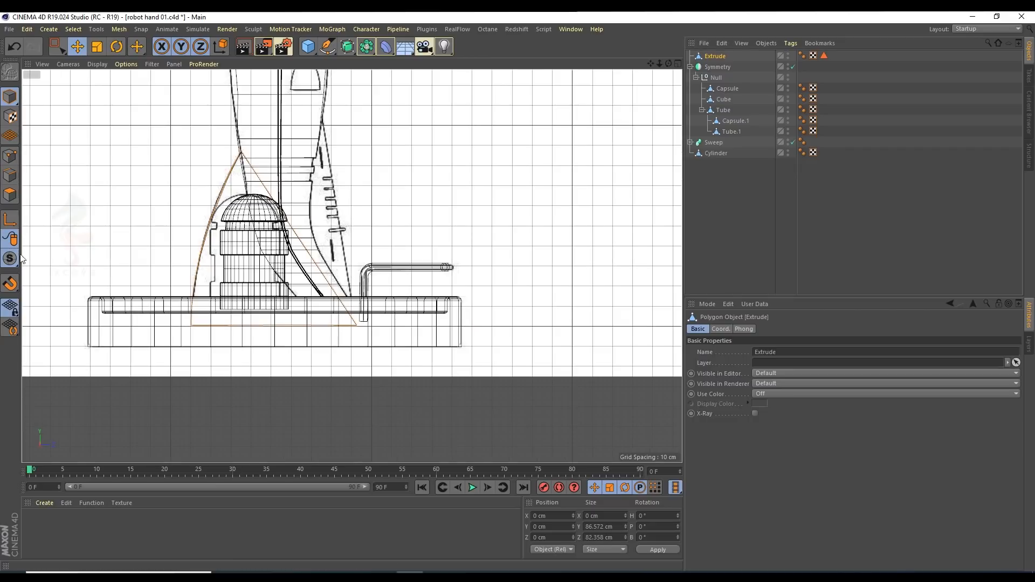
scroll(144, 264, down, 5)
alt+middle_drag(227, 118, 263, 154)
scroll(264, 155, up, 1)
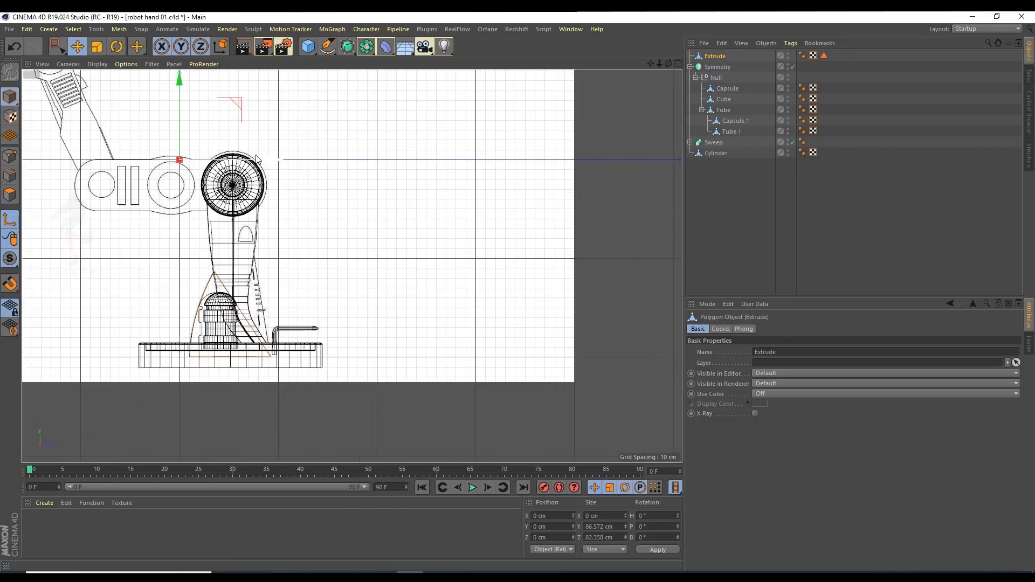
drag(236, 98, 328, 293)
Step: Shift the Extrude fin outward along X in perspective, clear of the base and capsules, to about X 105 cm
middle_click(328, 293)
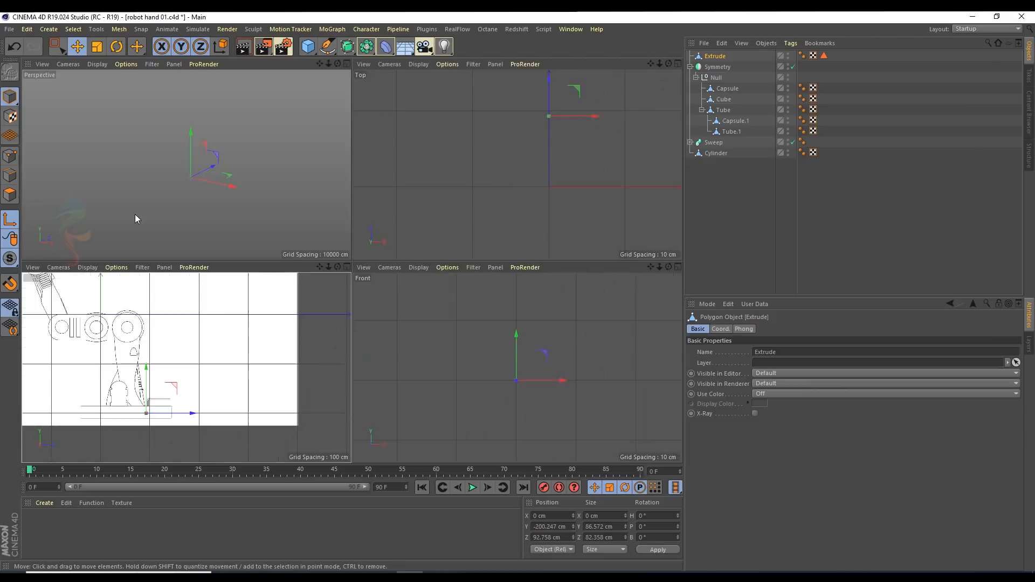
middle_click(135, 214)
alt+drag(283, 237, 323, 286)
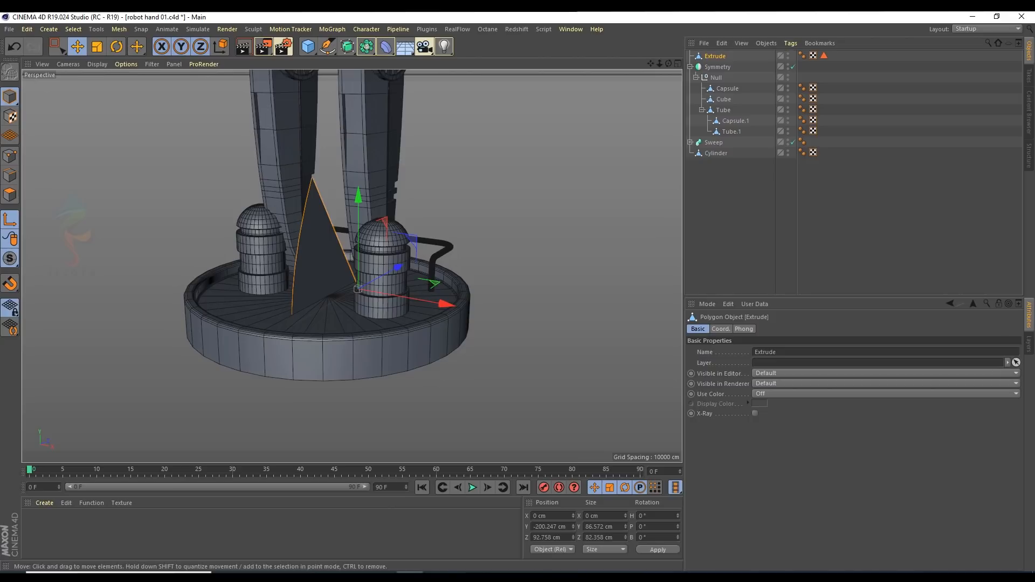
mouse_move(419, 314)
mouse_down()
mouse_move(461, 314)
mouse_move(565, 350)
mouse_move(464, 315)
mouse_move(422, 312)
mouse_move(434, 309)
mouse_move(408, 320)
mouse_up()
Step: Delete the extra midpoints on the fin's sloped rear edge and bottom edge
click(10, 155)
click(371, 254)
key(Delete)
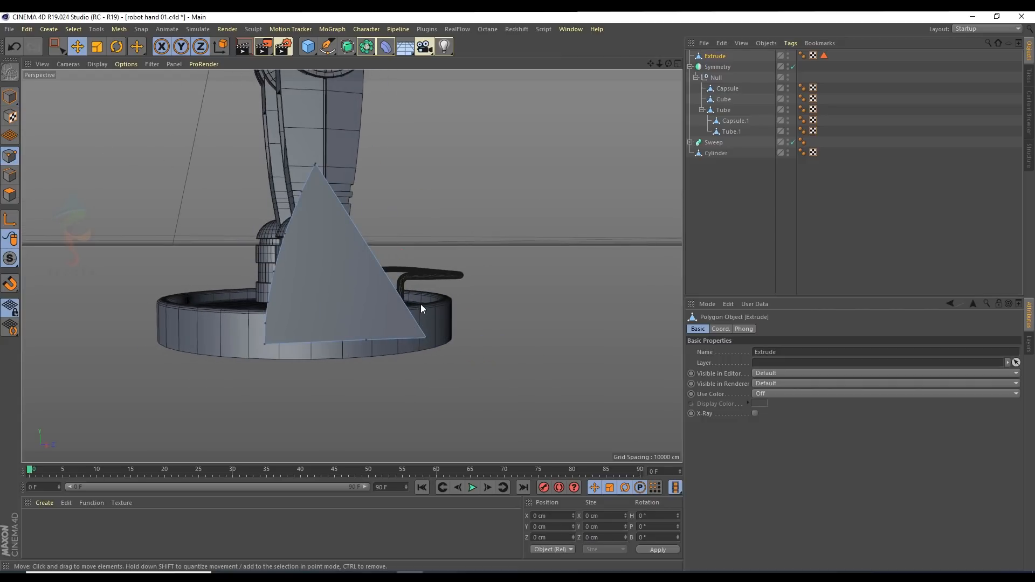
click(366, 340)
key(Delete)
alt+drag(373, 297, 445, 307)
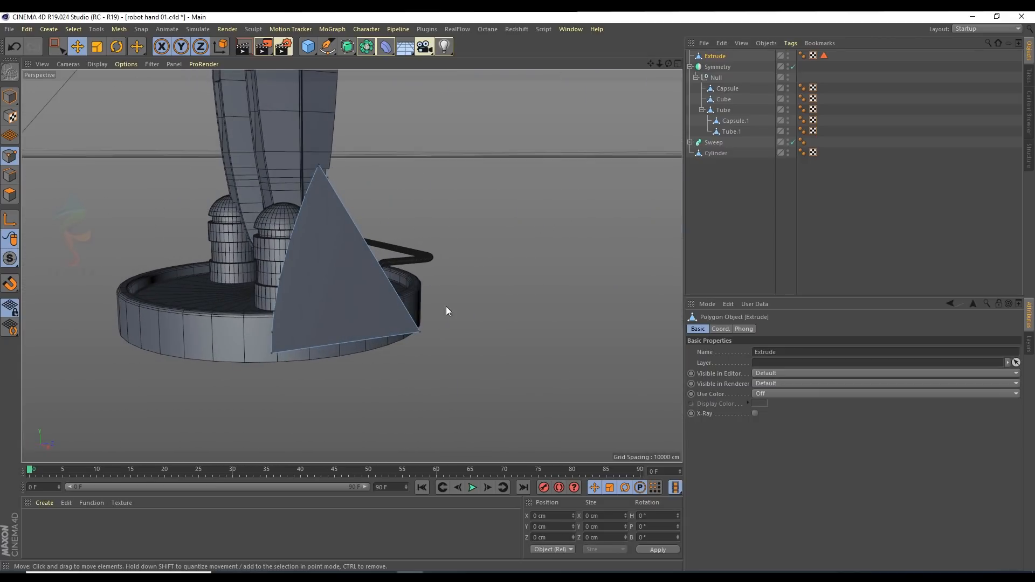
Step: Create a point on the fin's face near its lower rear corner to split the face into triangles
right_click(485, 262)
click(513, 292)
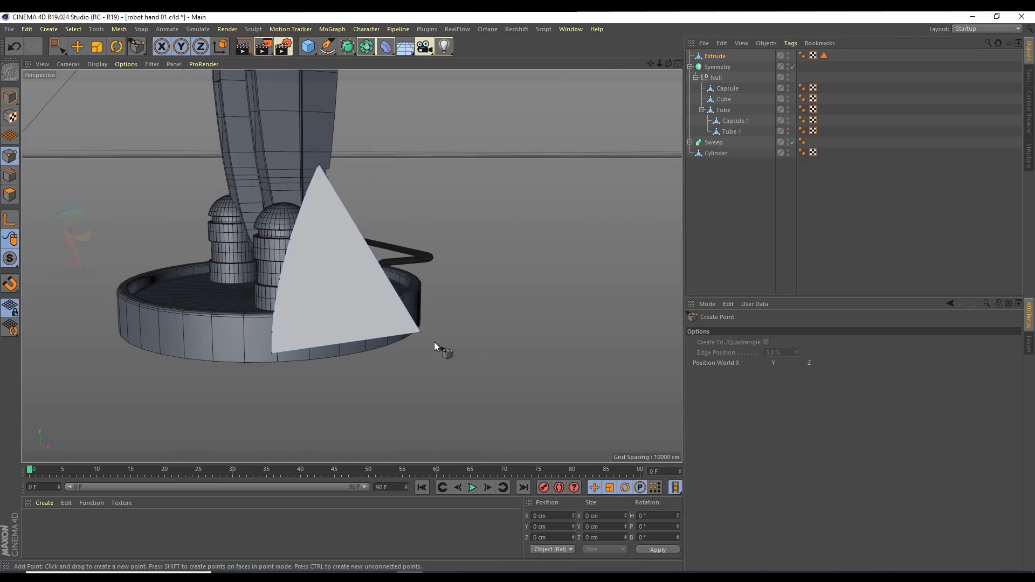
click(404, 325)
alt+drag(403, 325, 411, 326)
scroll(410, 325, up, 3)
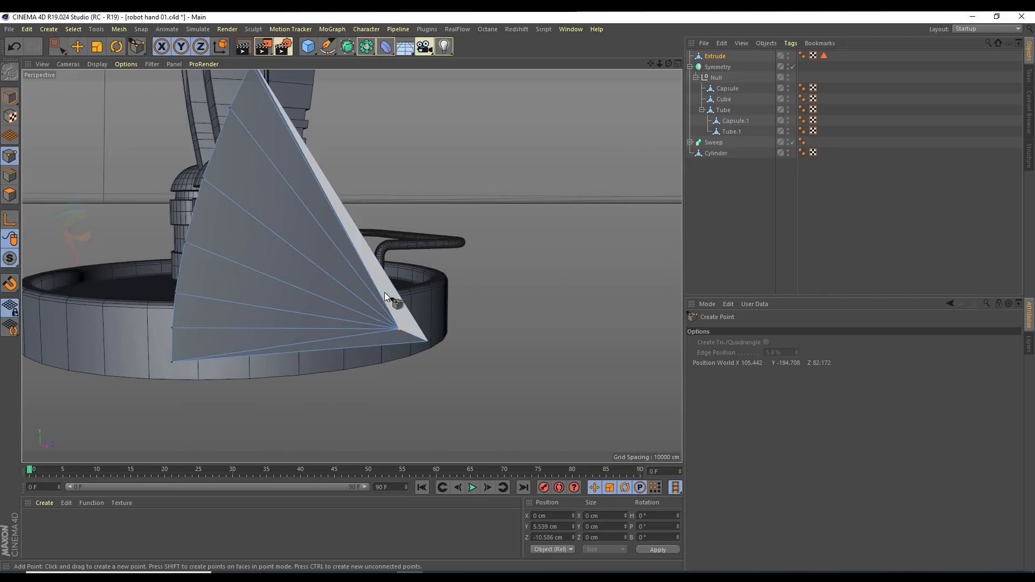
Step: Weld the new face point to the fin's lower rear corner point
click(57, 47)
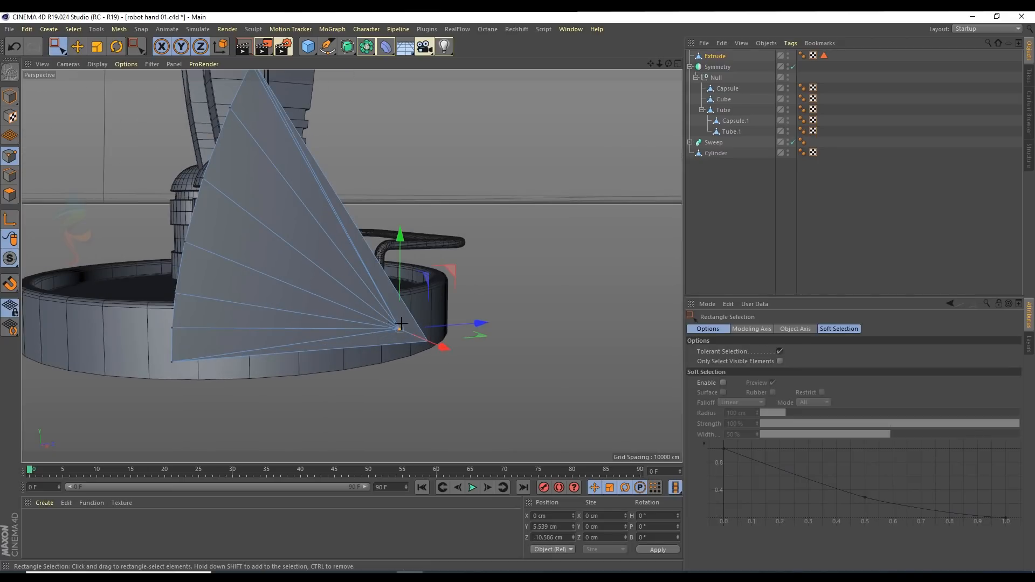
right_click(511, 276)
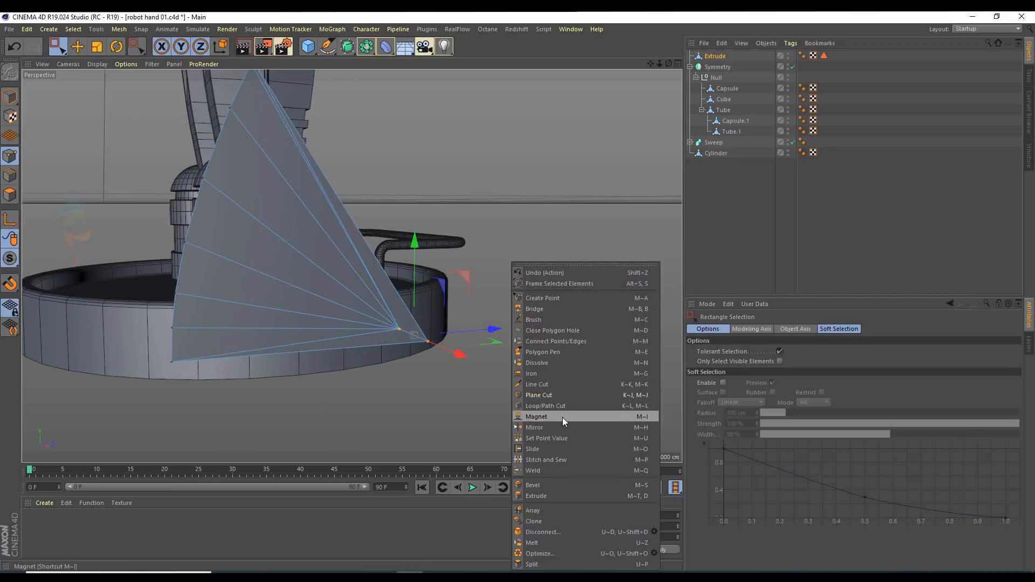
click(533, 469)
click(428, 341)
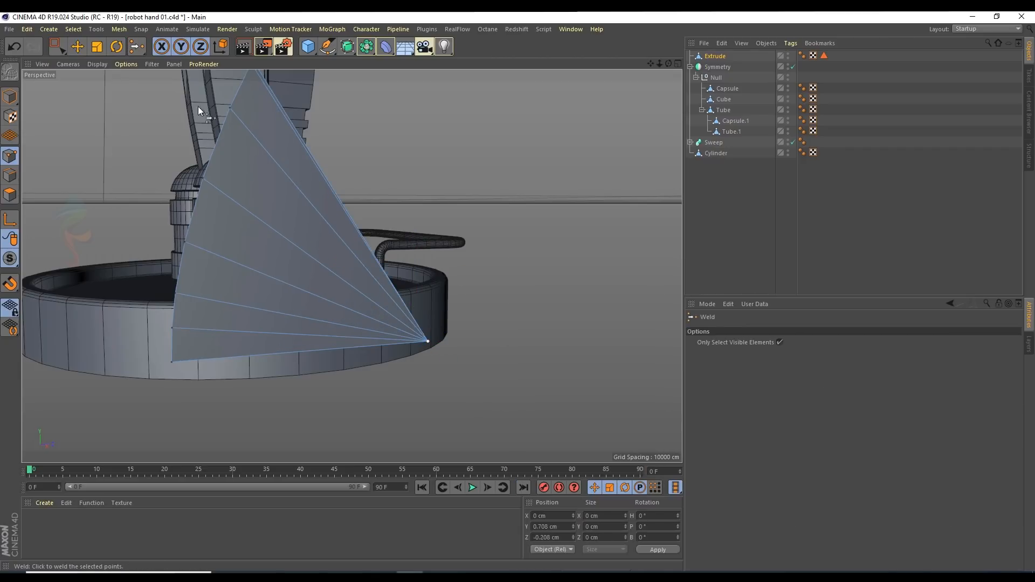
click(77, 47)
alt+drag(234, 128, 274, 122)
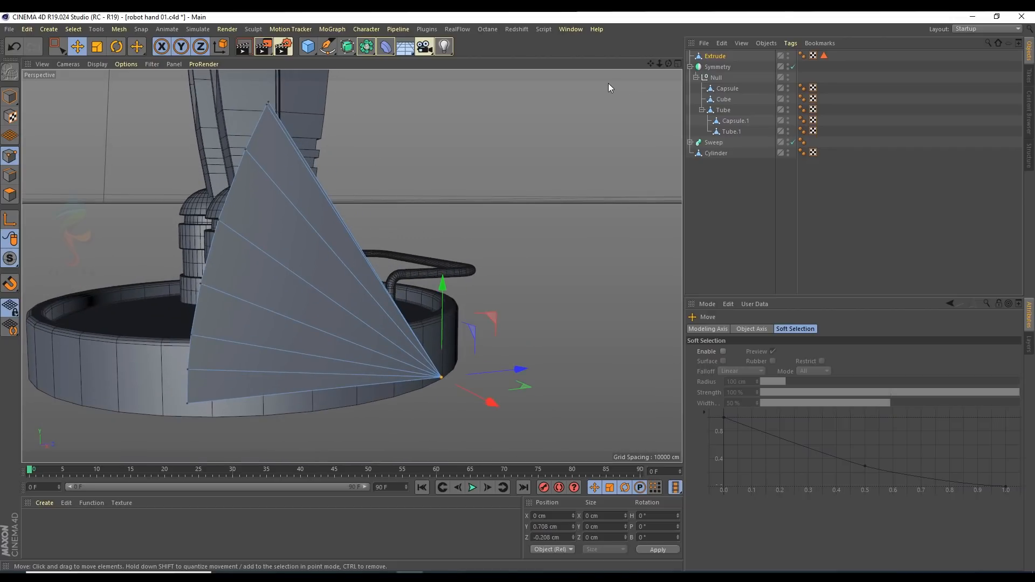
Step: Place the Extrude fin inside the Null so the Symmetry mirrors it, and move it beside the capsule at about X -3.9 cm
click(10, 96)
alt+drag(33, 118, 218, 201)
drag(715, 57, 721, 85)
alt+drag(374, 199, 398, 297)
alt+drag(281, 240, 160, 271)
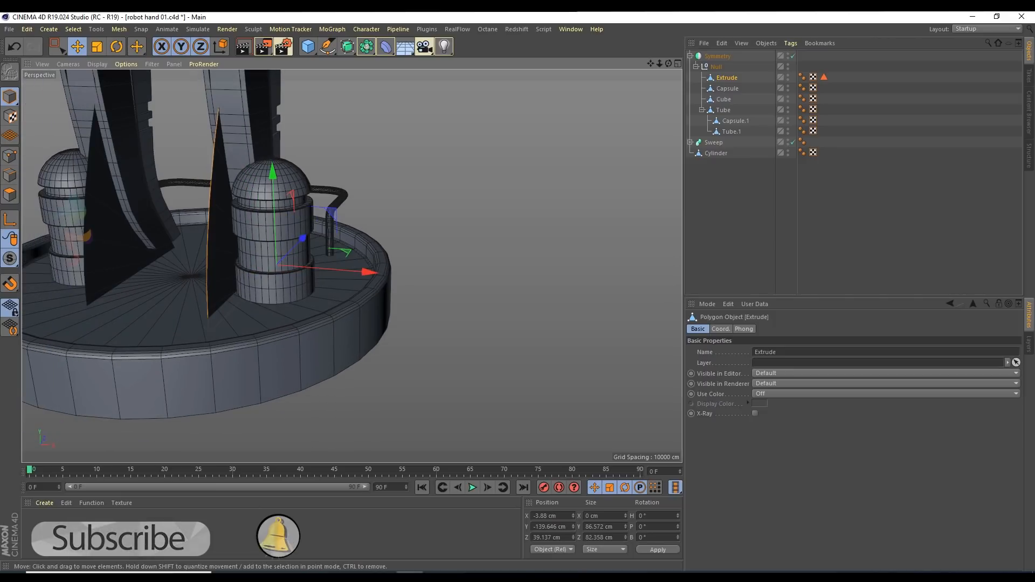
Step: Extrude all of the fin's polygons with Create Caps enabled and an offset of about -8.4 cm
click(9, 194)
click(221, 227)
right_click(414, 169)
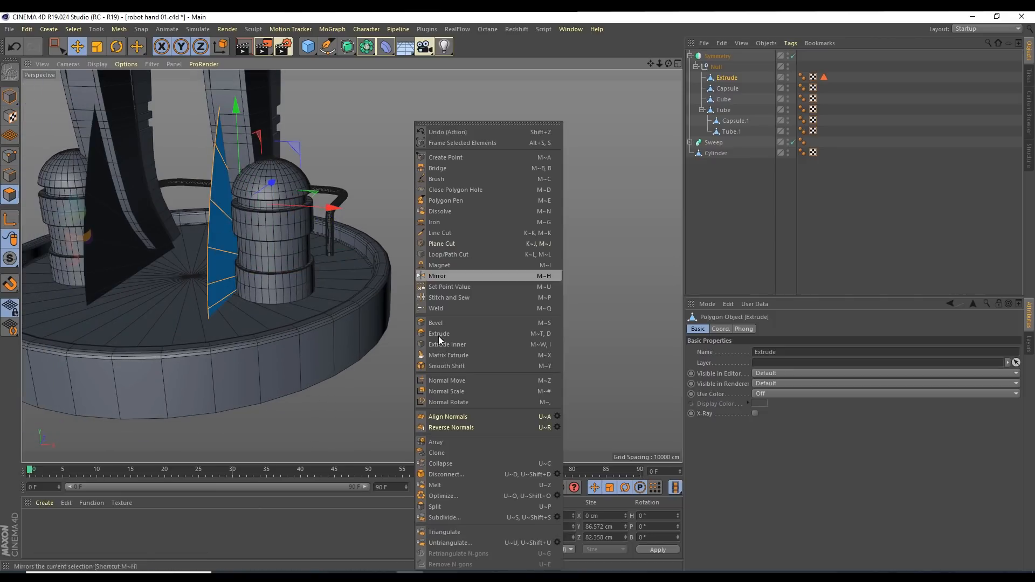
click(438, 335)
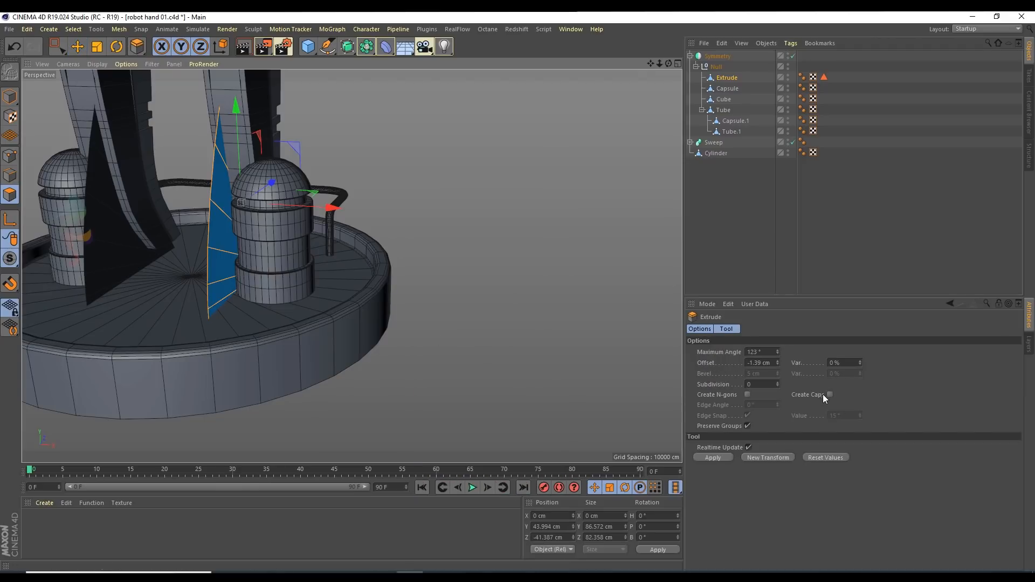
drag(237, 244, 286, 244)
drag(236, 203, 262, 199)
mouse_move(261, 199)
alt+mouse_down()
mouse_move(290, 212)
mouse_move(169, 206)
mouse_move(231, 226)
mouse_move(248, 200)
alt+mouse_up()
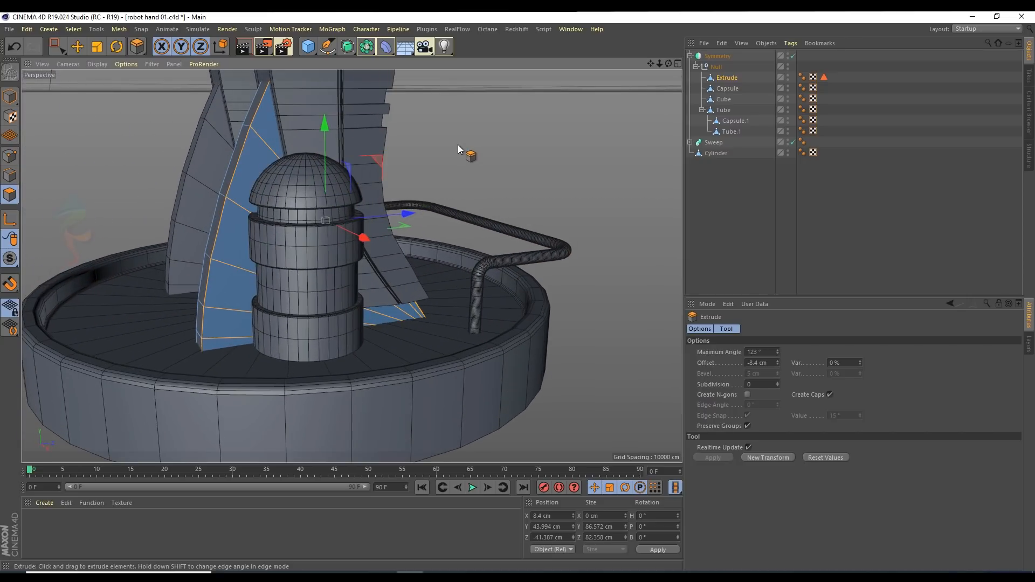
Step: Align the normals of the thickened fin's polygons
mouse_move(426, 139)
alt+mouse_down()
mouse_move(450, 140)
mouse_move(418, 150)
mouse_move(439, 137)
alt+mouse_up()
right_click(438, 137)
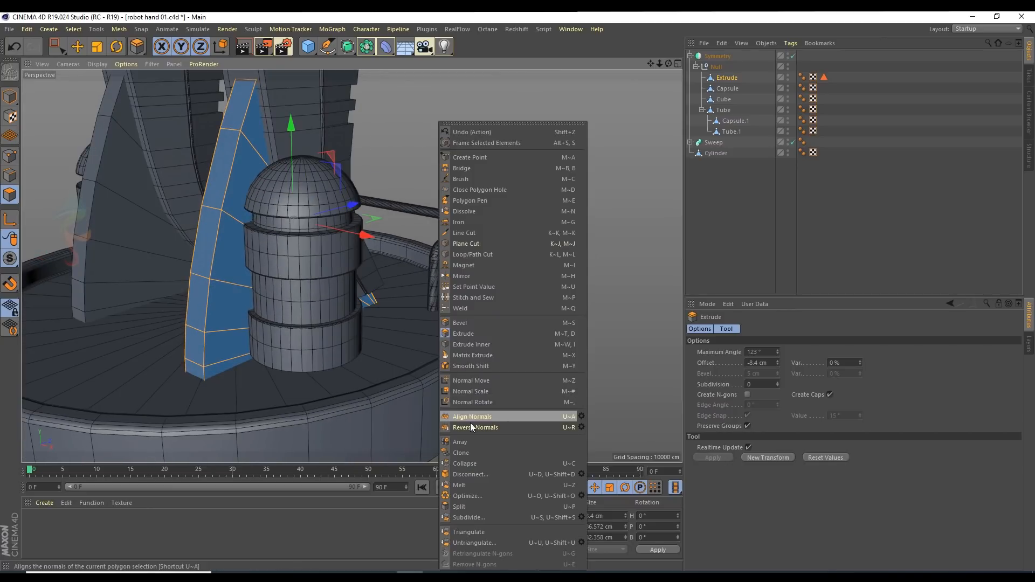
click(457, 417)
Step: Start the Loop/Path Cut, isolate the fin by disabling the Symmetry and hiding the Null's other parts and the Cylinder, and display its points
right_click(437, 157)
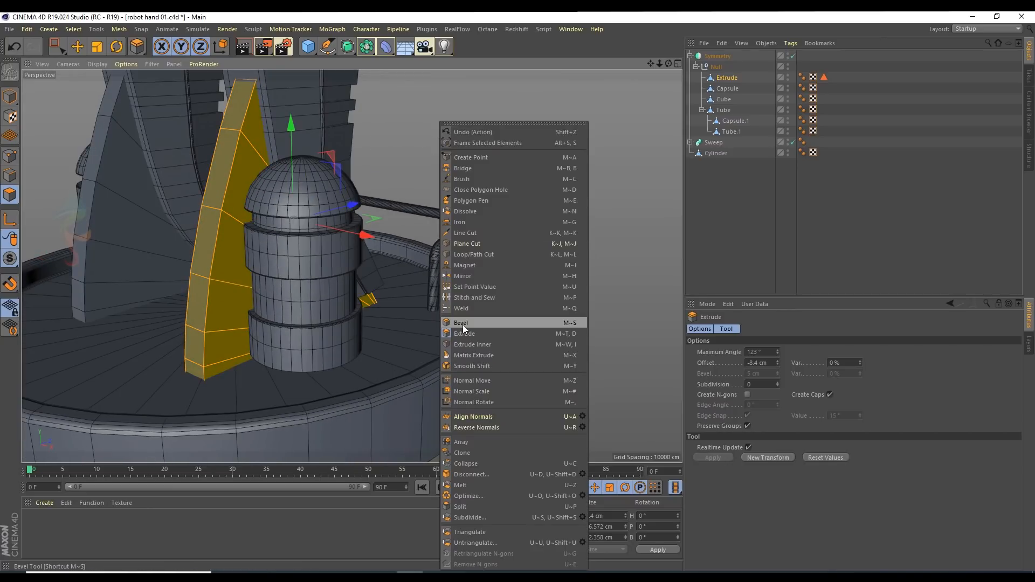
click(465, 254)
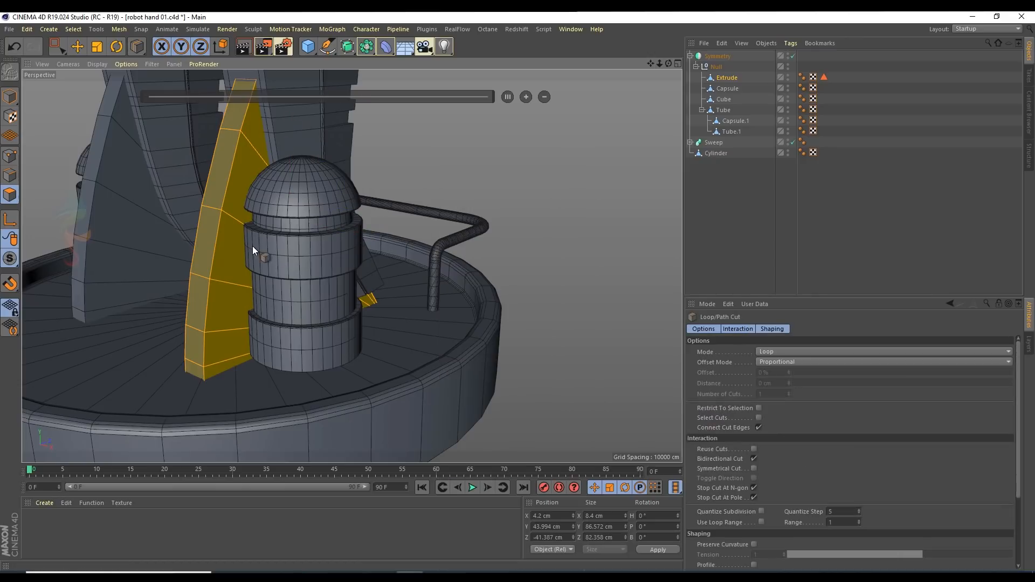
alt+drag(236, 212, 234, 267)
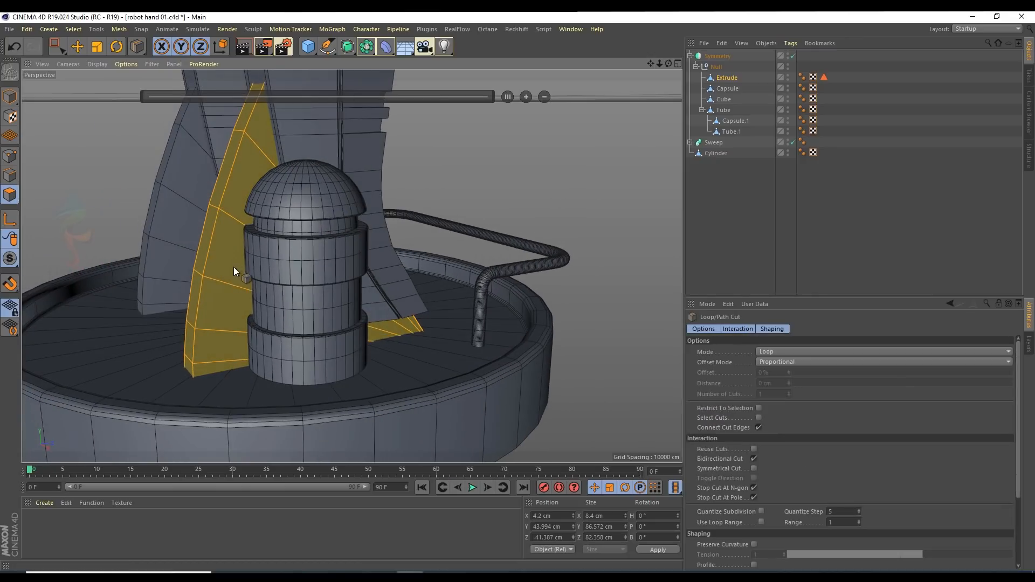
alt+drag(248, 305, 242, 240)
click(792, 56)
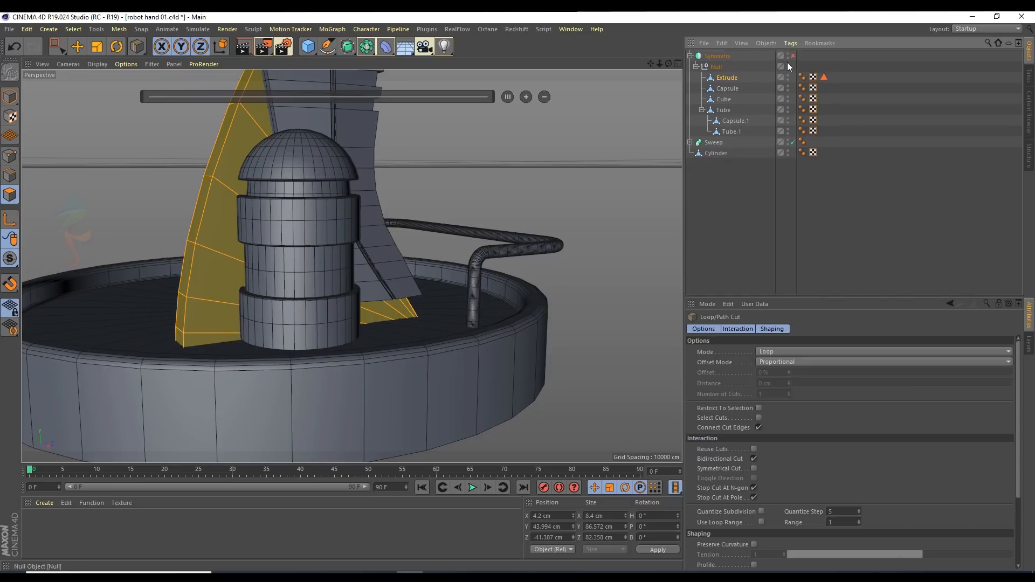
click(787, 65)
click(787, 76)
scroll(360, 200, up, 3)
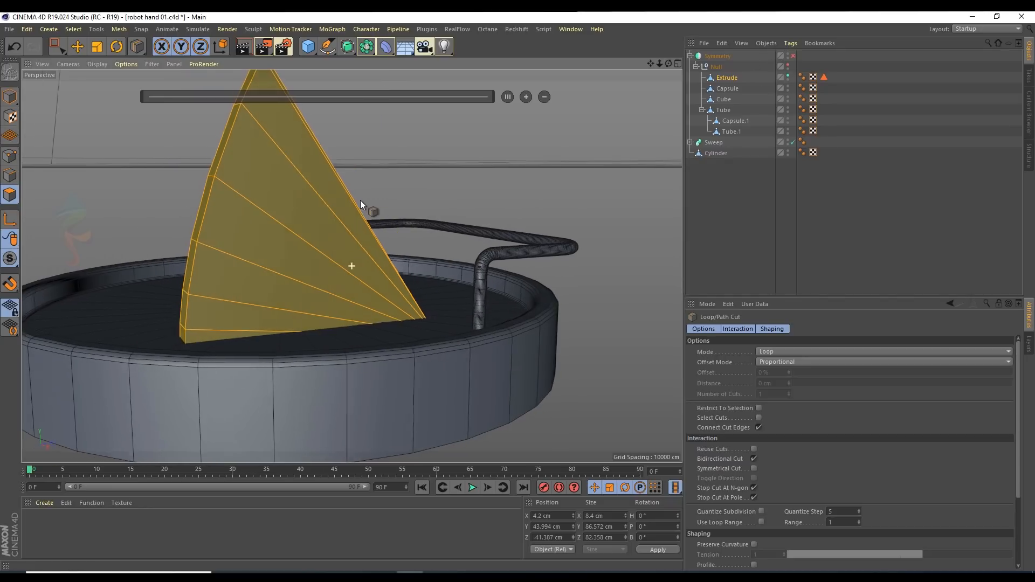
click(788, 151)
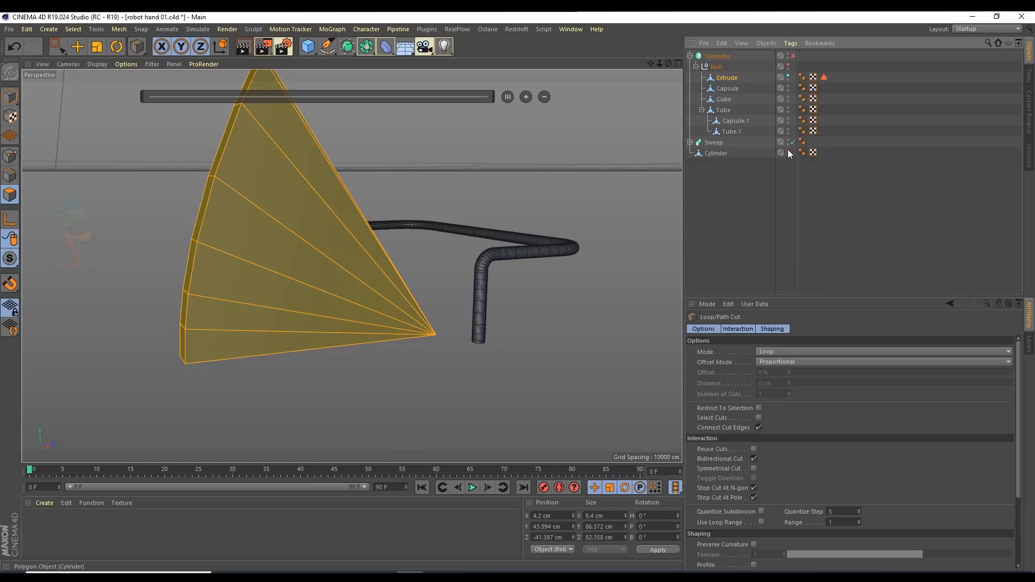
scroll(245, 298, up, 2)
alt+drag(212, 351, 12, 261)
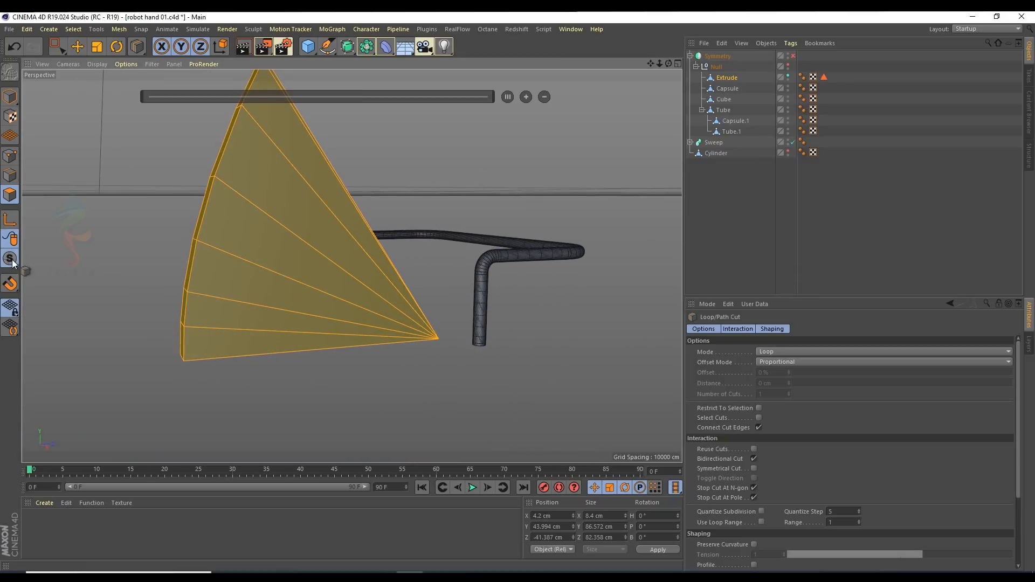
click(7, 164)
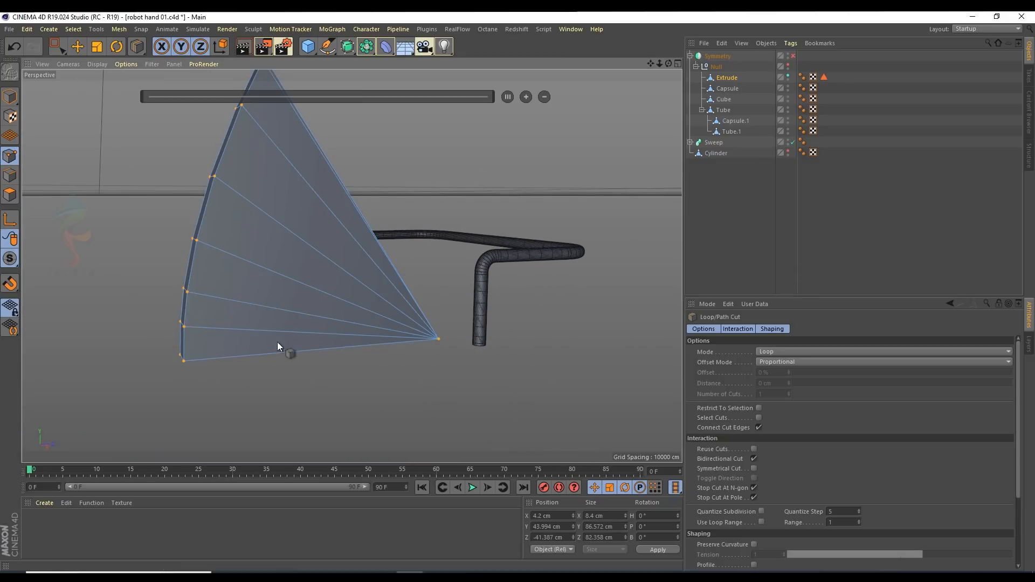
Step: Optimize the fin's mesh to merge its duplicate points
alt+drag(337, 219, 354, 202)
right_click(400, 141)
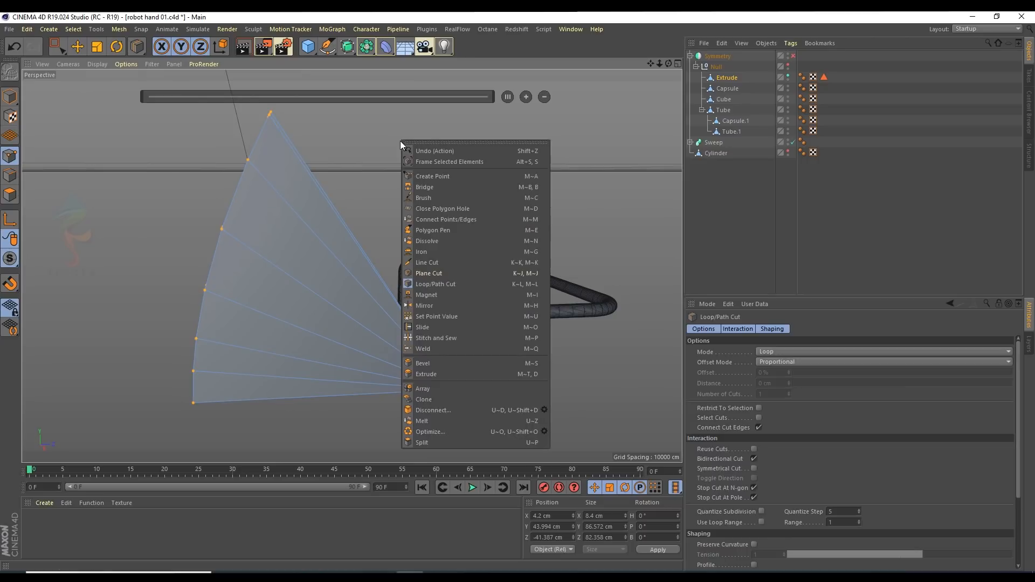
click(434, 433)
Step: Select the points at the fin's upper tip and merge the near-duplicates on each face with the Optimize options
alt+middle_drag(317, 166, 328, 188)
key(space)
drag(267, 123, 328, 152)
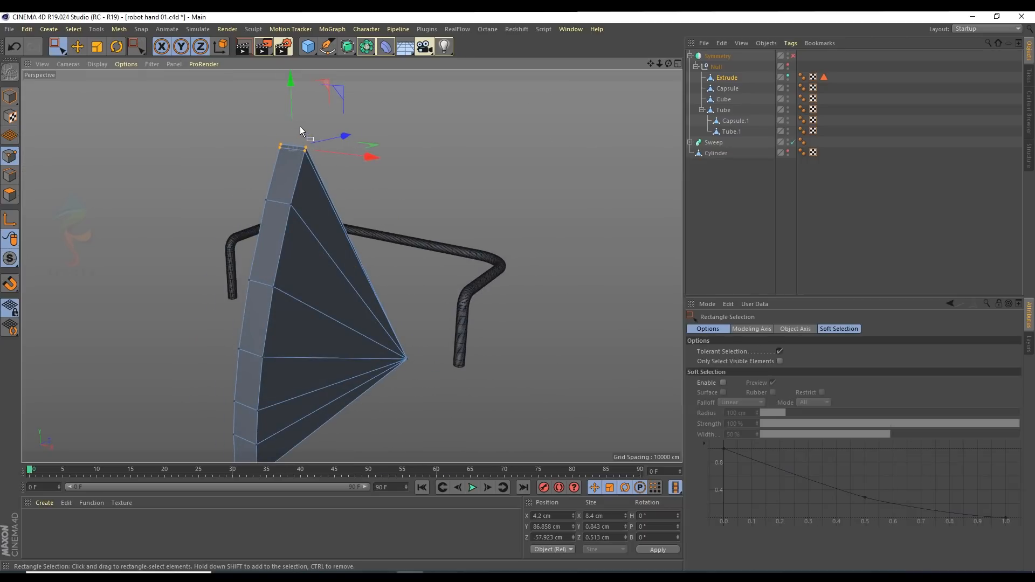
right_click(452, 132)
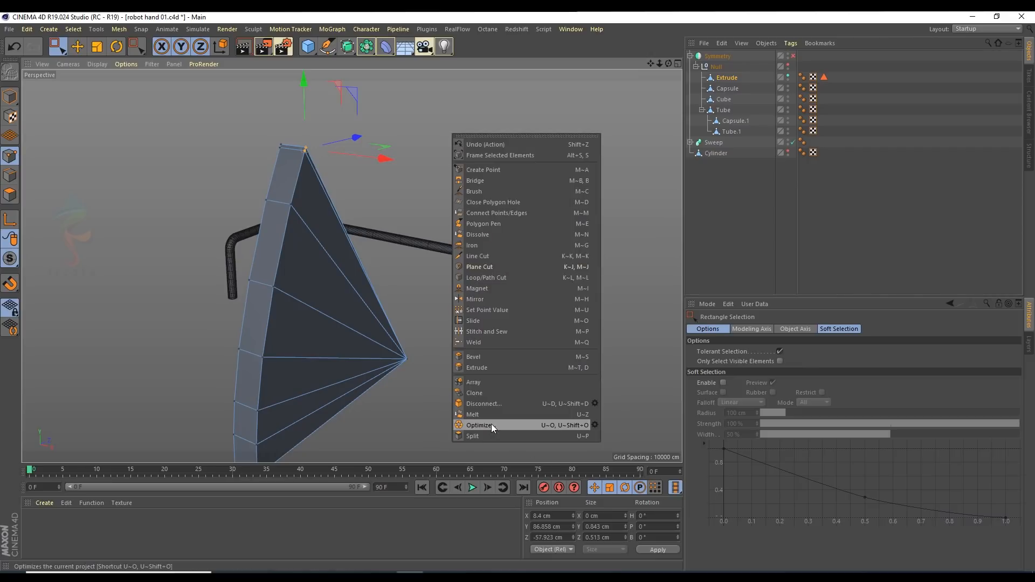
drag(256, 118, 346, 156)
right_click(498, 179)
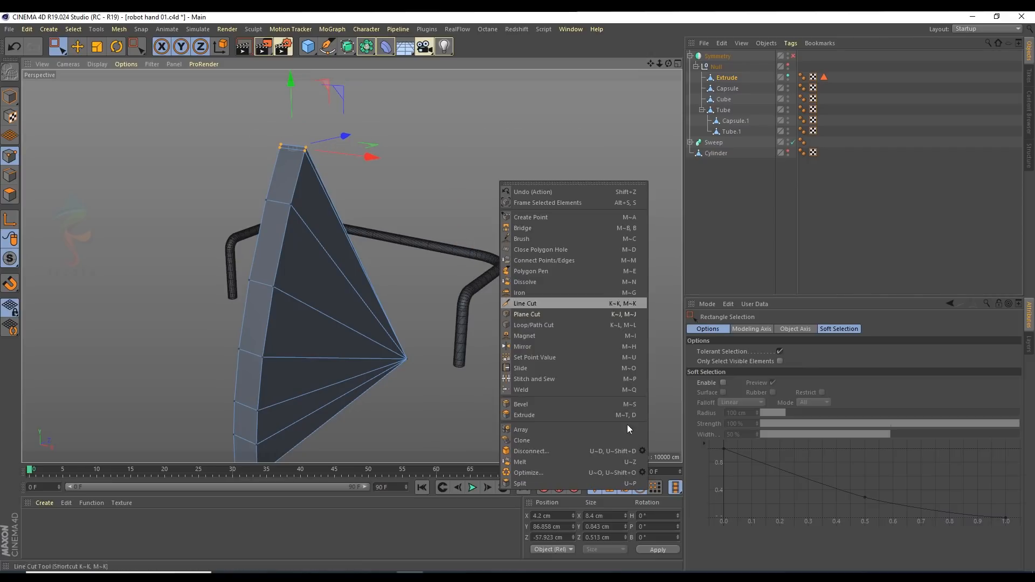
click(643, 475)
click(626, 498)
alt+drag(351, 266, 338, 198)
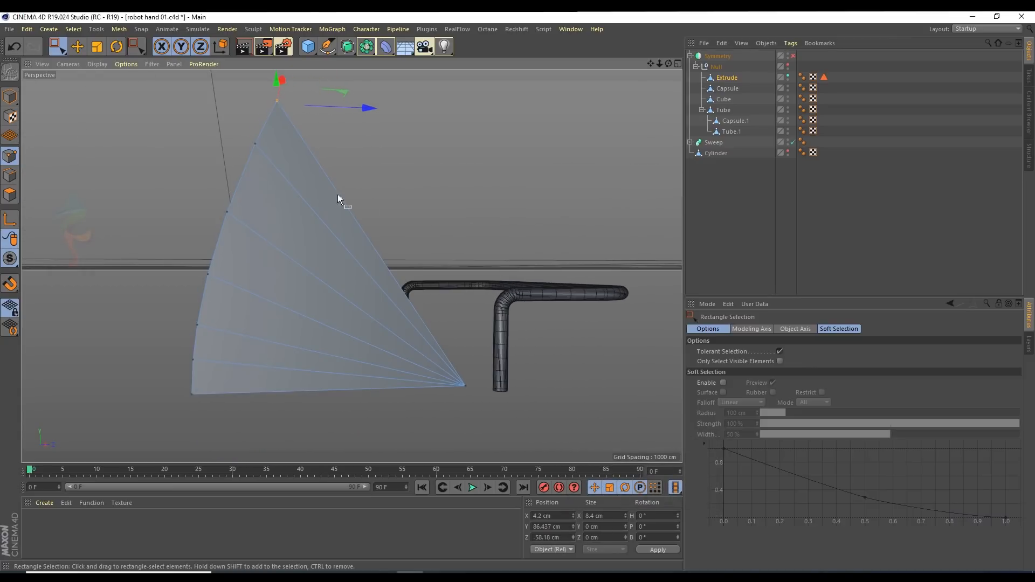
Step: Cut a partial path across the fin's middle fan edges, parallel to the curved side, with Loop/Path Cut
right_click(417, 170)
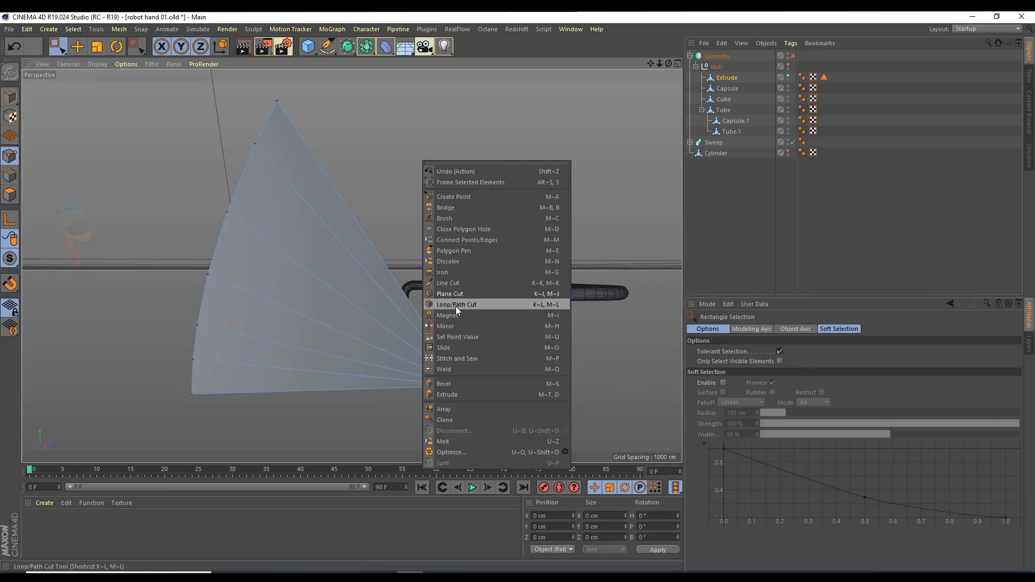
click(456, 281)
click(230, 282)
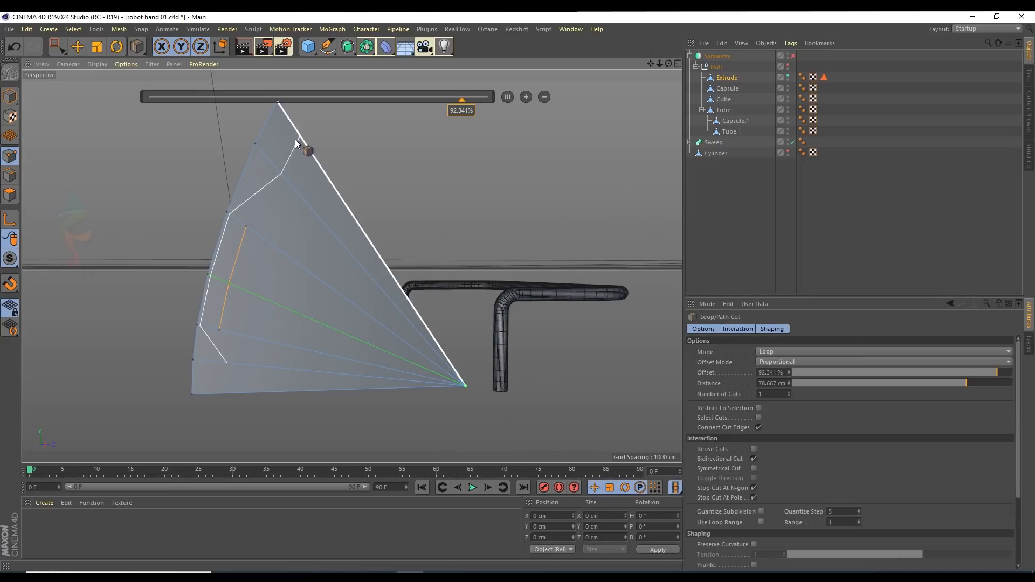
key(ctrl+z)
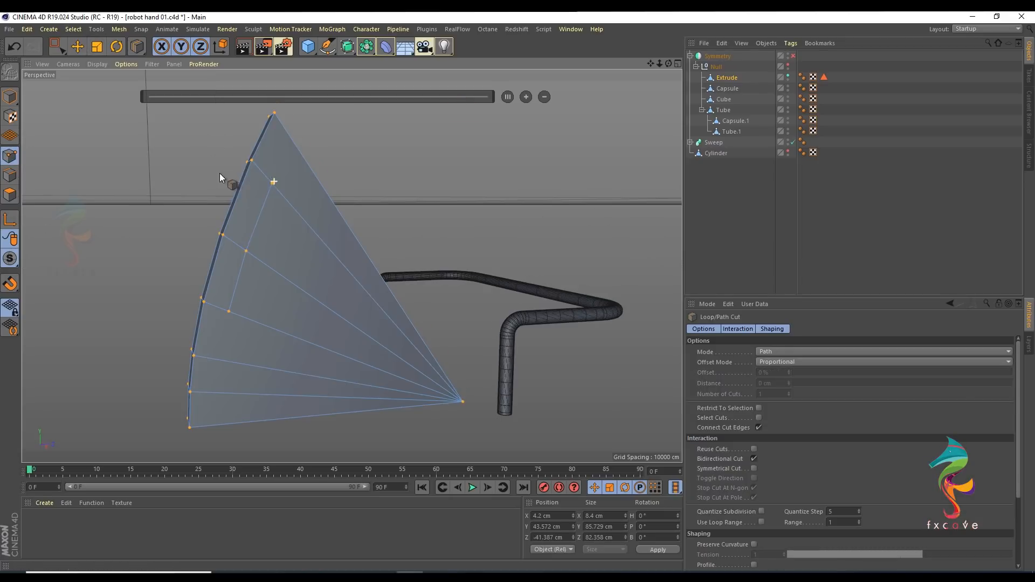
click(77, 47)
middle_click(371, 189)
middle_click(312, 174)
click(443, 129)
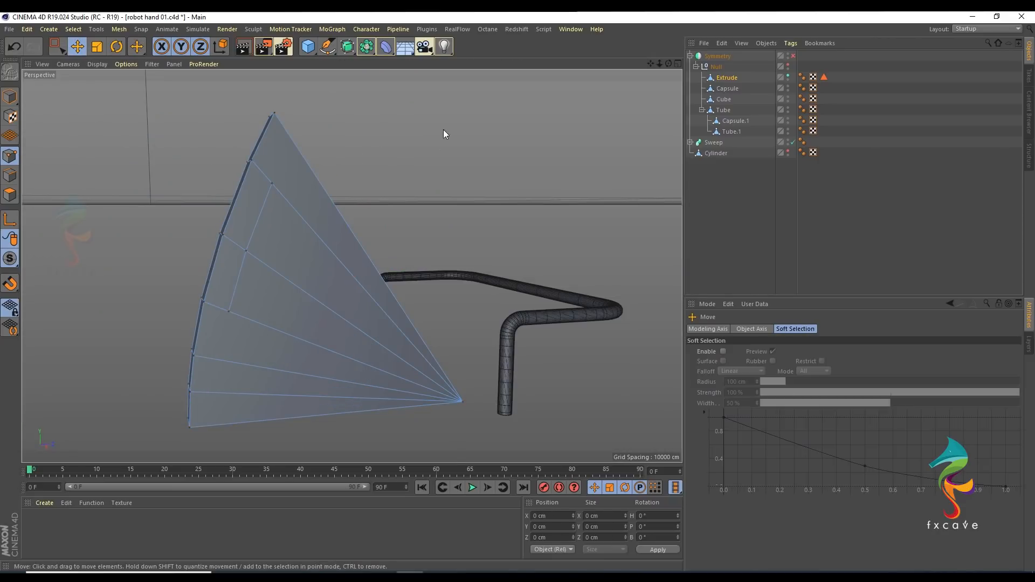
Step: Extend the partial cut with Line Cut from its upper end to the fin's long slanted edge
right_click(443, 129)
click(474, 247)
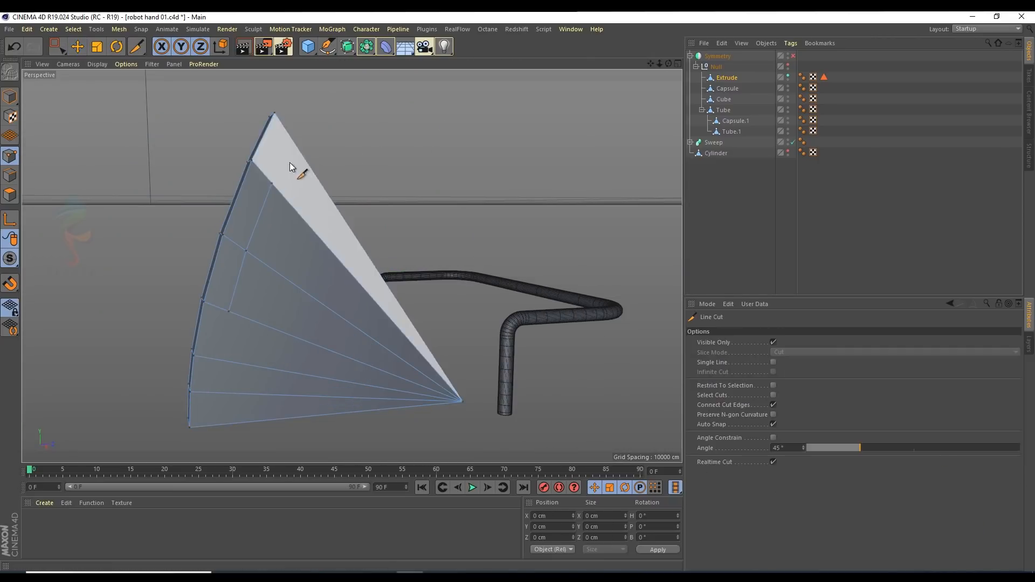
click(272, 184)
click(294, 144)
alt+middle_drag(262, 222, 256, 152)
alt+middle_drag(380, 150, 380, 197)
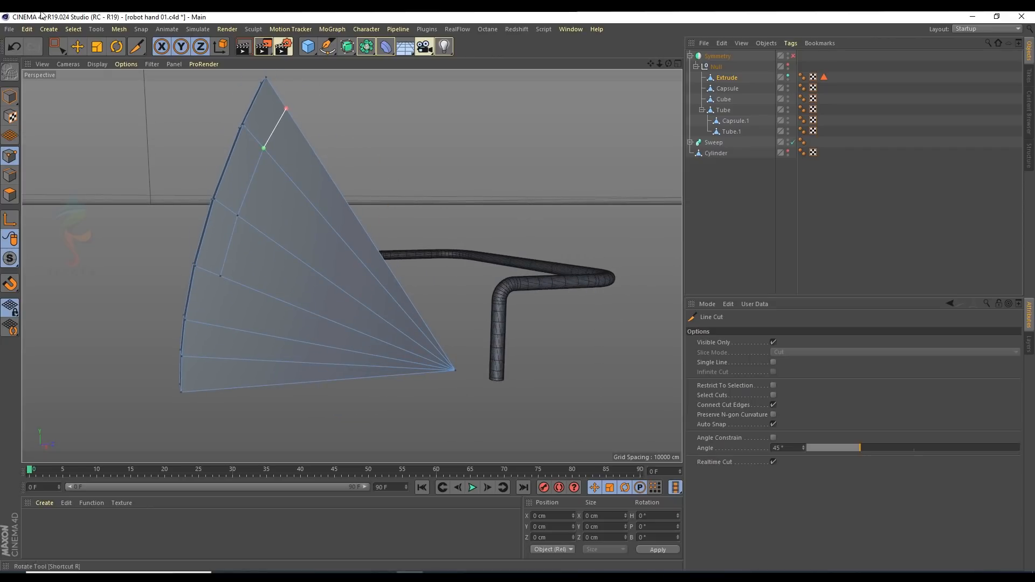
key(e)
Step: Continue the cut with Line Cut from its lower end down to the fin's bottom edge
right_click(383, 118)
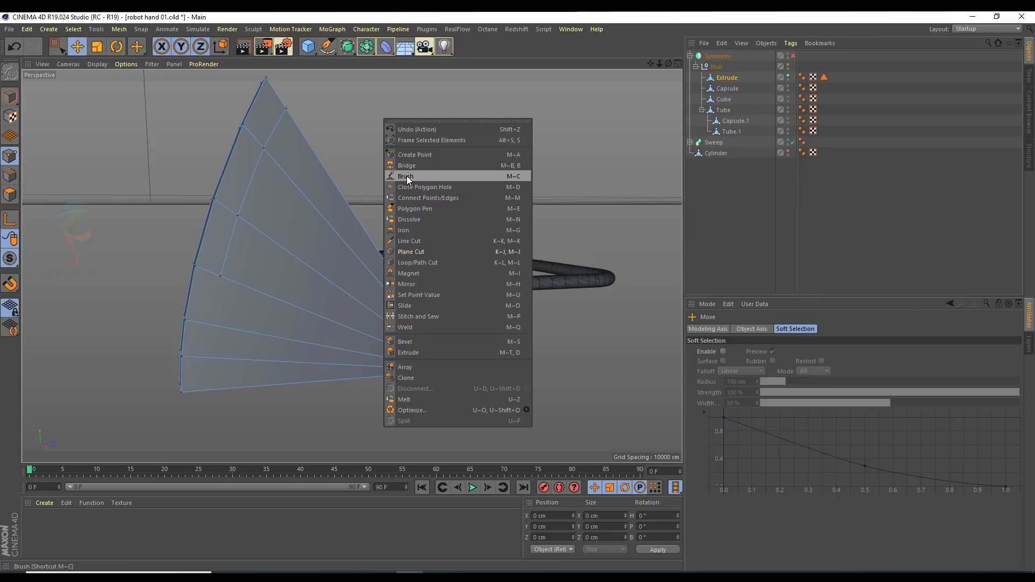
click(404, 241)
click(220, 277)
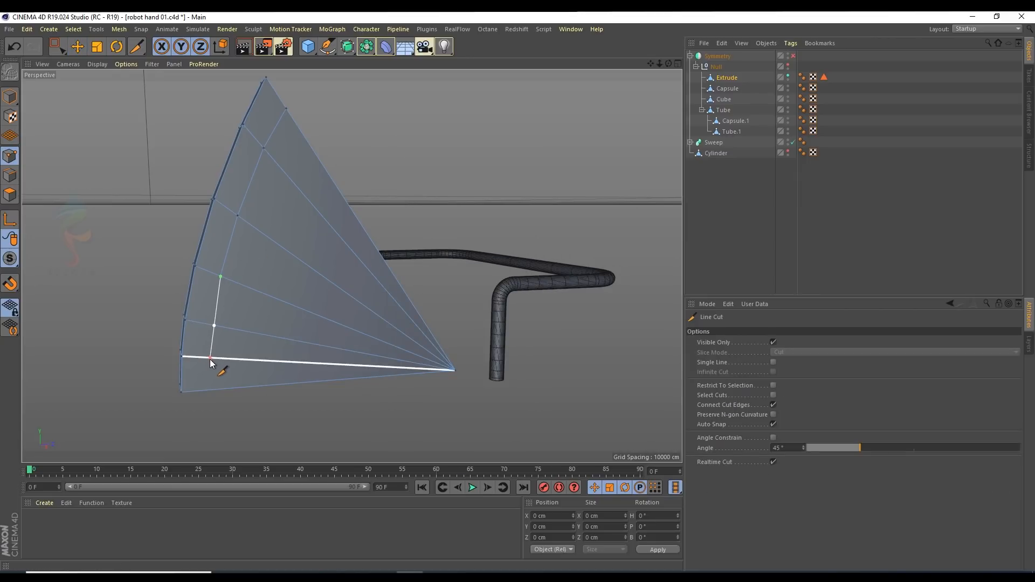
click(208, 390)
alt+drag(224, 288, 524, 283)
alt+middle_drag(196, 286, 305, 289)
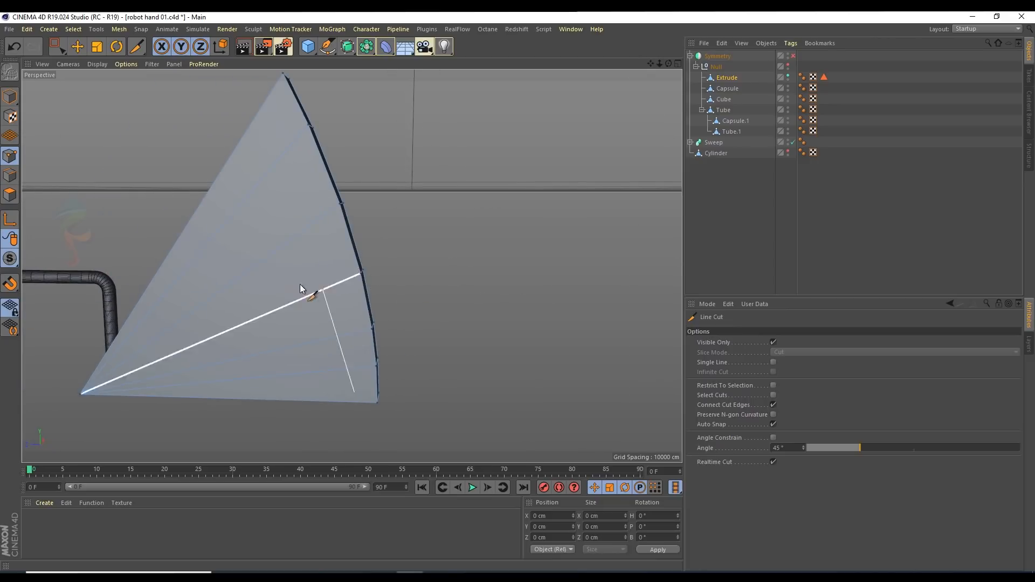
alt+drag(338, 348, 313, 236)
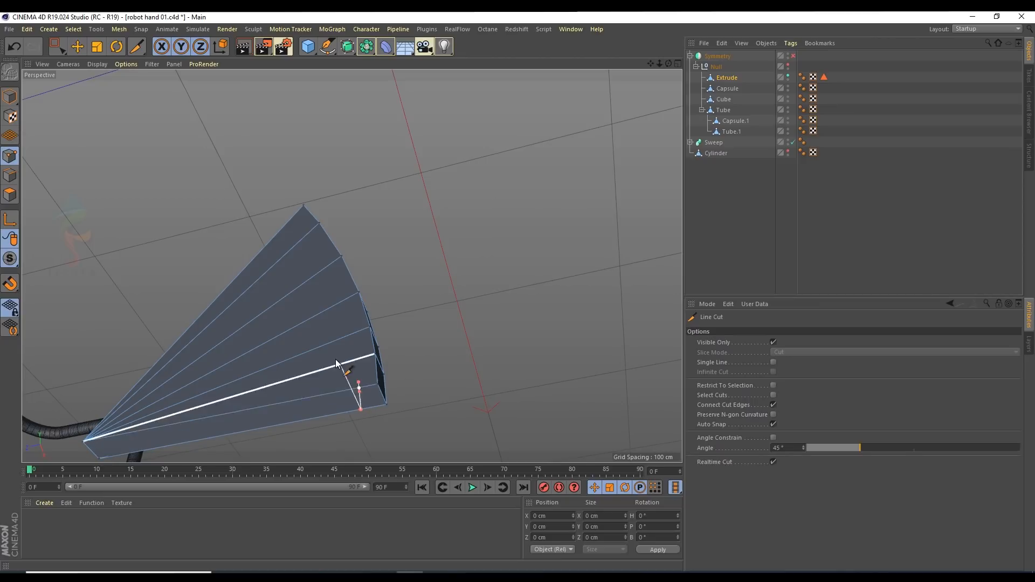
alt+drag(337, 363, 341, 369)
alt+drag(358, 405, 328, 209)
key(ctrl+z)
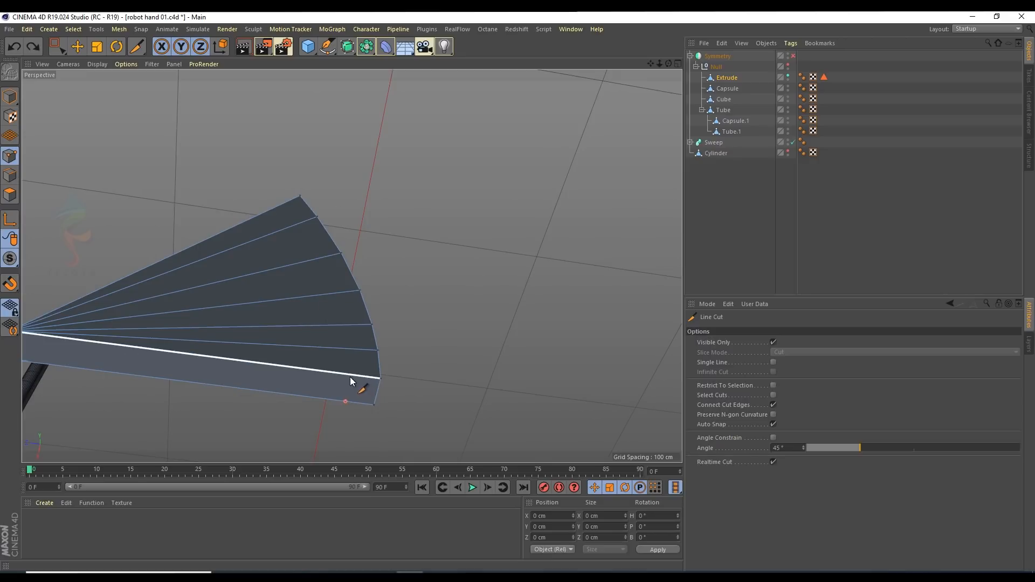
Step: Line-cut across the fin's bottom thickness and up the opposite face, following the curved side to the long slanted edge
alt+drag(350, 378, 148, 396)
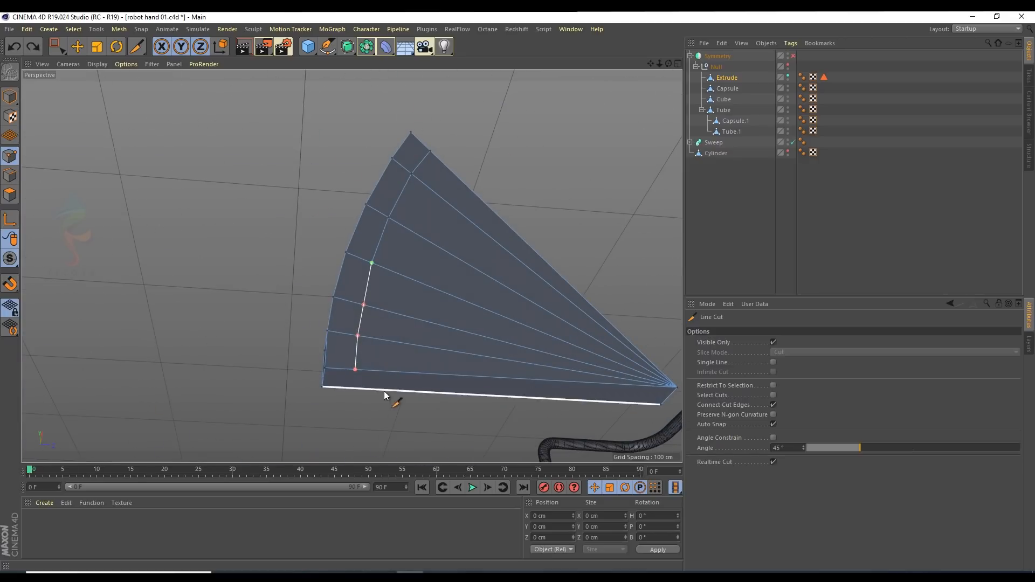
key(Escape)
alt+drag(363, 383, 379, 305)
click(360, 355)
alt+drag(352, 393, 262, 299)
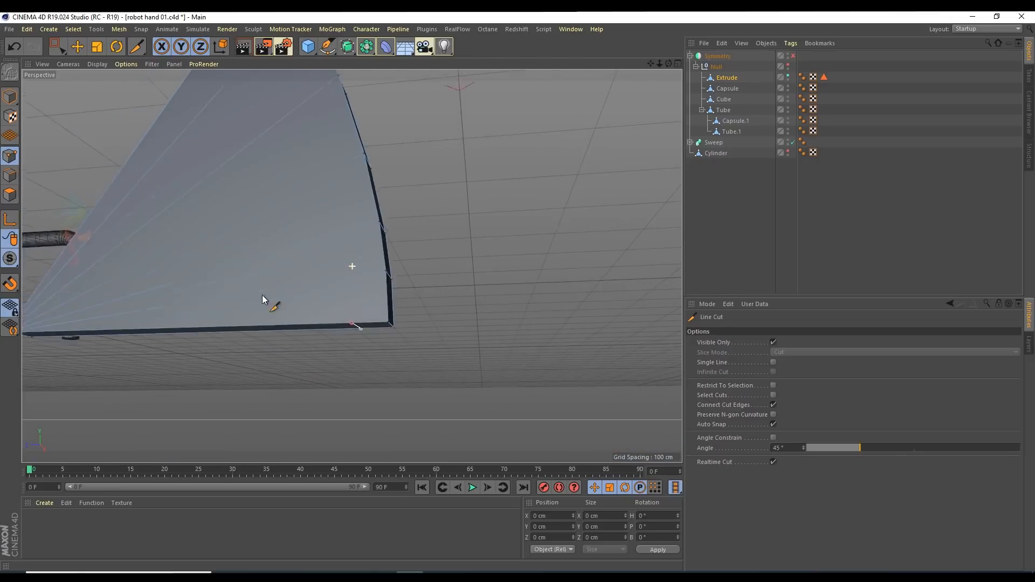
alt+middle_drag(262, 295, 274, 329)
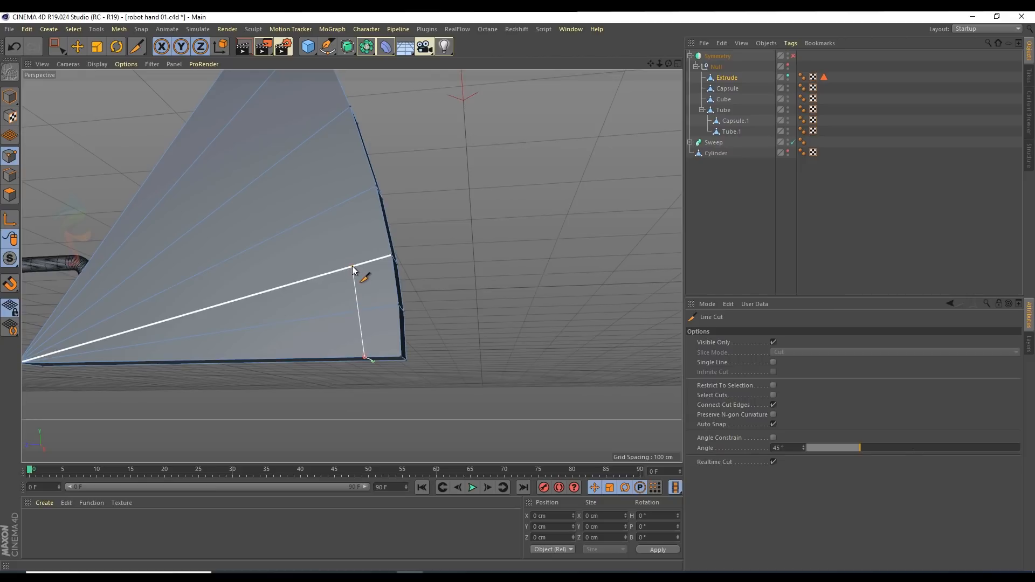
alt+drag(352, 266, 351, 296)
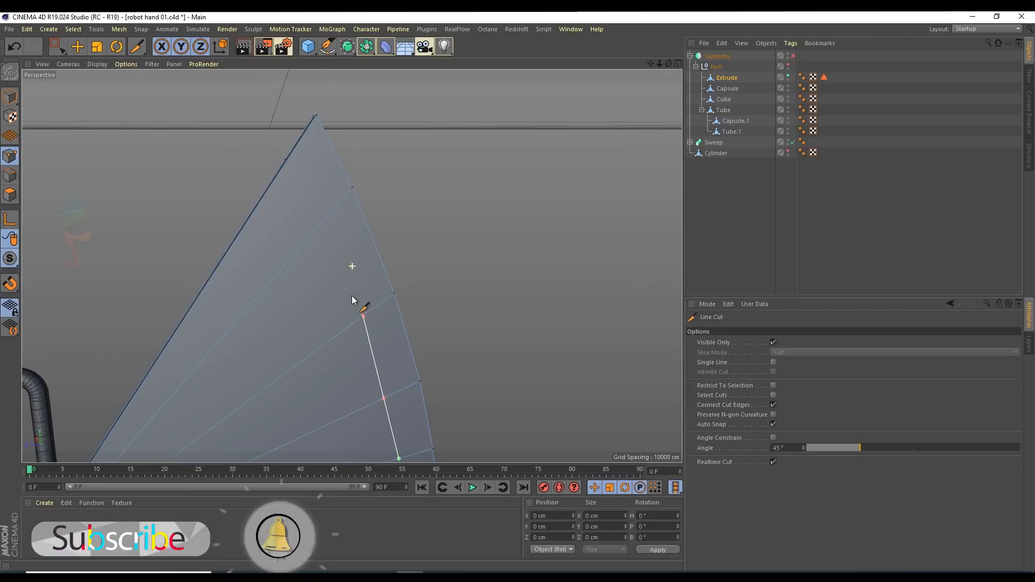
click(285, 161)
alt+drag(285, 161, 132, 103)
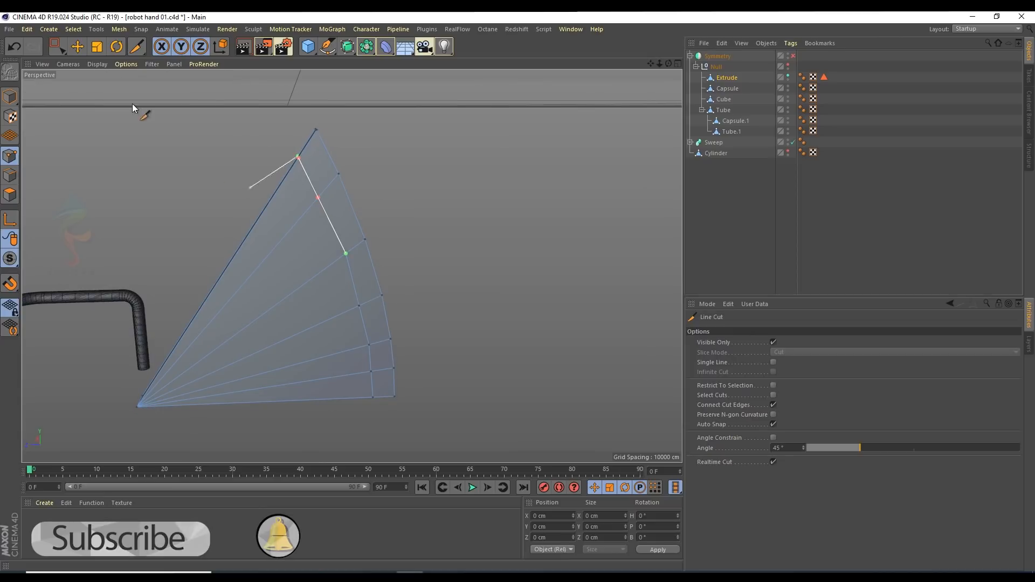
click(77, 47)
Step: Select the inner cut's points near the top of the blueprint's arch in the side view and start scaling them
middle_click(412, 227)
middle_click(162, 383)
scroll(161, 383, up, 7)
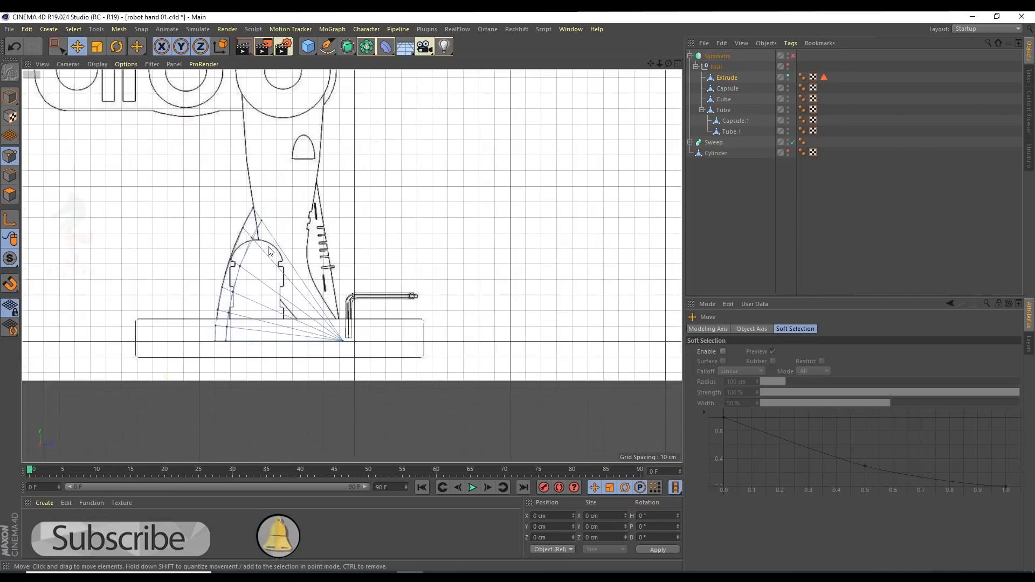
scroll(269, 235, up, 3)
alt+middle_drag(275, 149, 276, 284)
key(0)
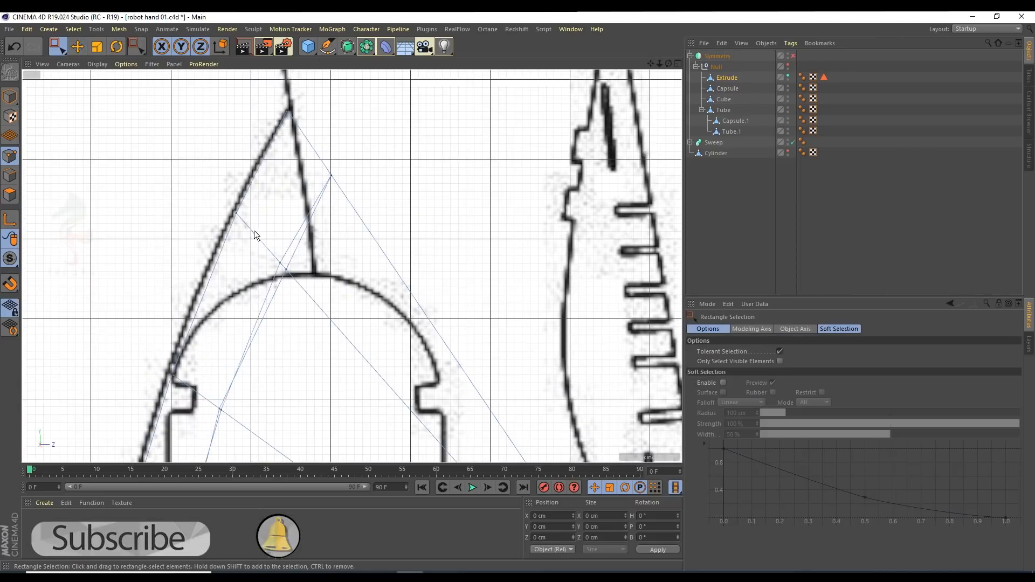
drag(254, 231, 332, 351)
click(96, 48)
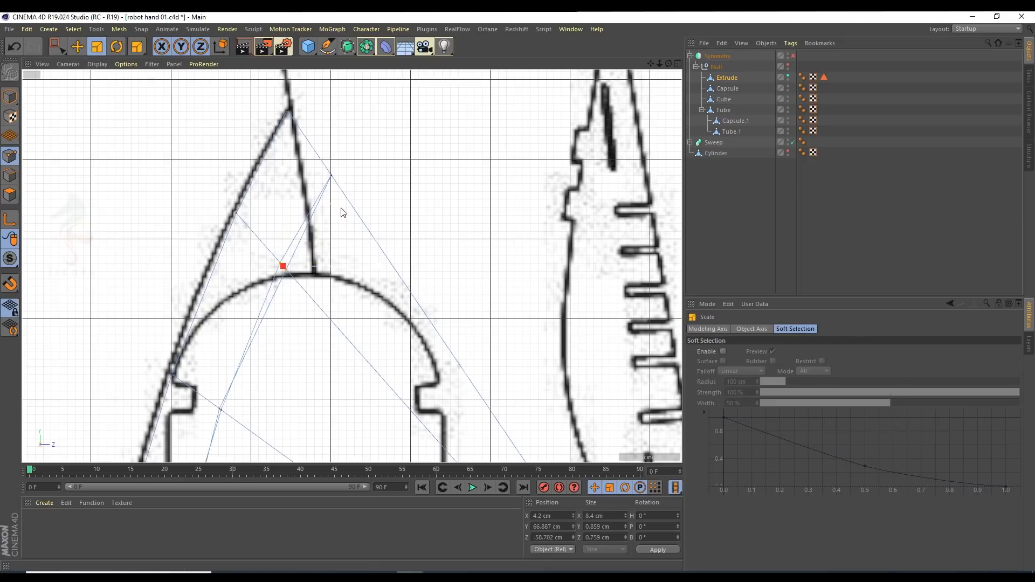
Step: Try to scale the fin's inner-row point pairs at Y 66.9 cm and Y 49 cm together uniformly in the side view
drag(340, 218, 379, 256)
drag(276, 244, 16, 226)
drag(341, 219, 283, 243)
alt+middle_drag(291, 243, 332, 120)
scroll(247, 233, down, 3)
alt+middle_drag(247, 233, 257, 195)
key(space)
key(space)
drag(276, 192, 7, 163)
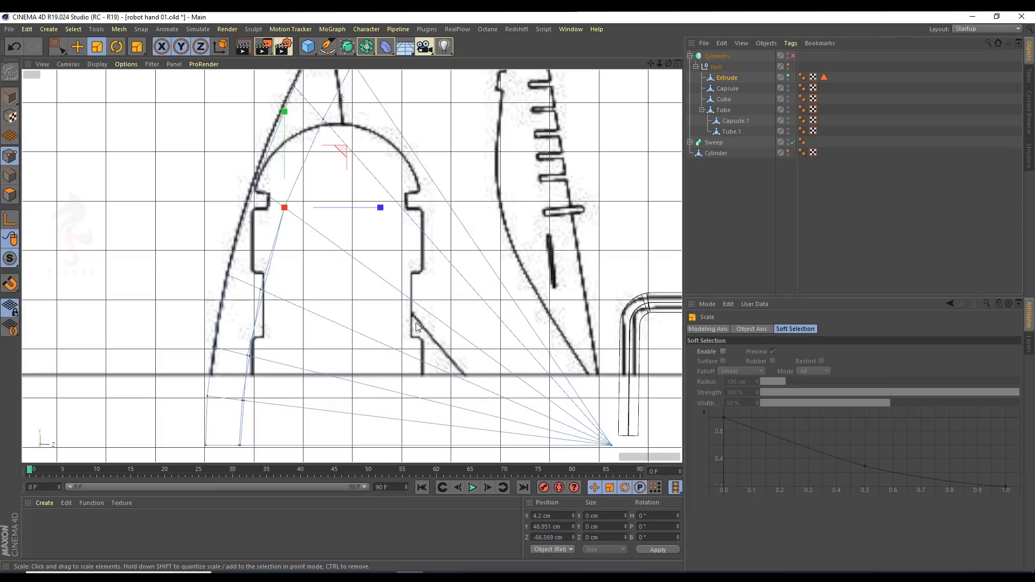
Step: Try to scale the inner-row point pair at Y 32.2 cm together uniformly
alt+middle_drag(162, 283, 176, 183)
key(space)
drag(258, 180, 318, 226)
key(space)
drag(354, 265, 302, 244)
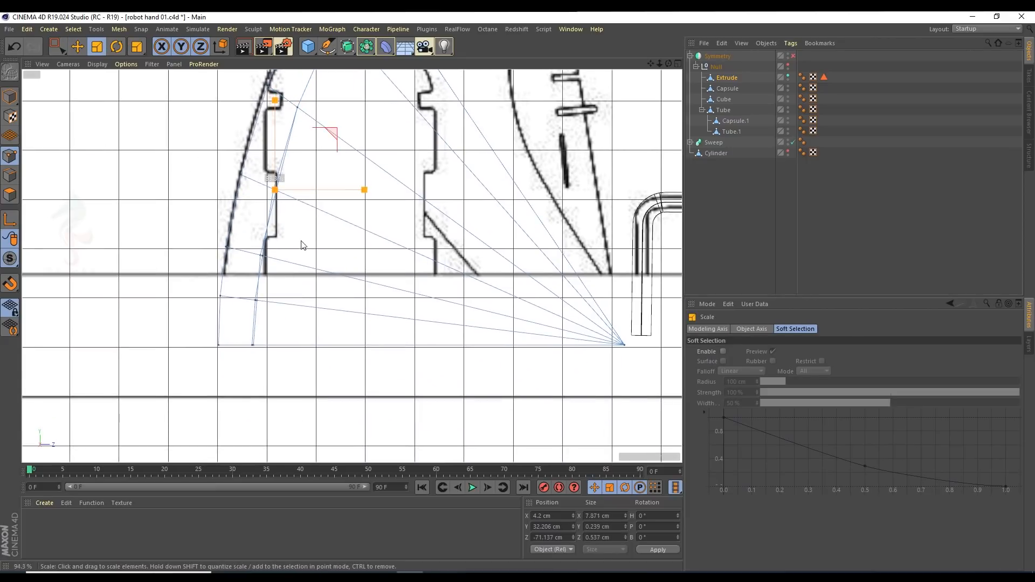
drag(125, 186, 24, 155)
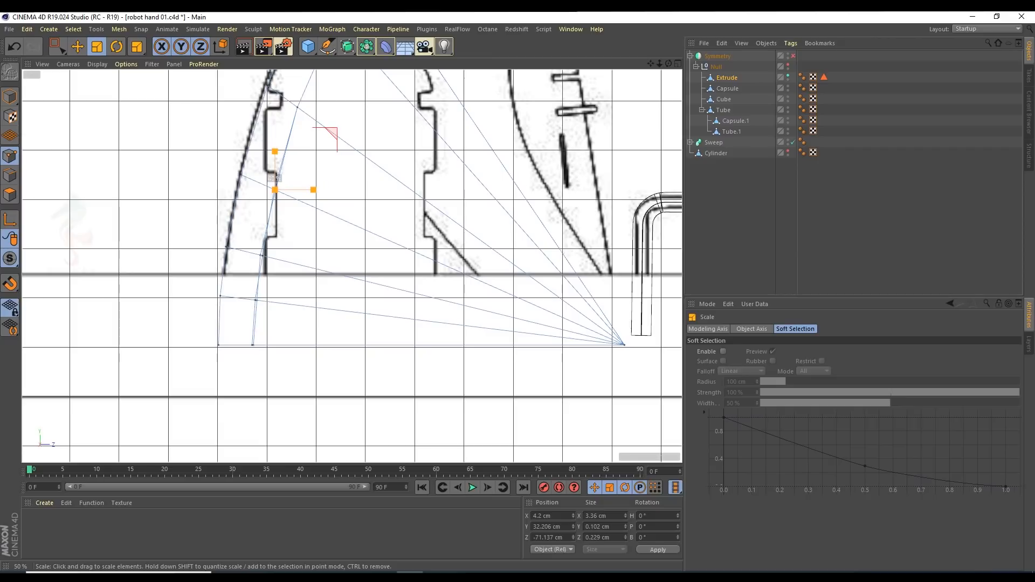
drag(361, 272, 255, 239)
drag(173, 221, 109, 199)
Step: Try to scale the inner-row point pair at Y 18.9 cm together uniformly
key(space)
click(261, 256)
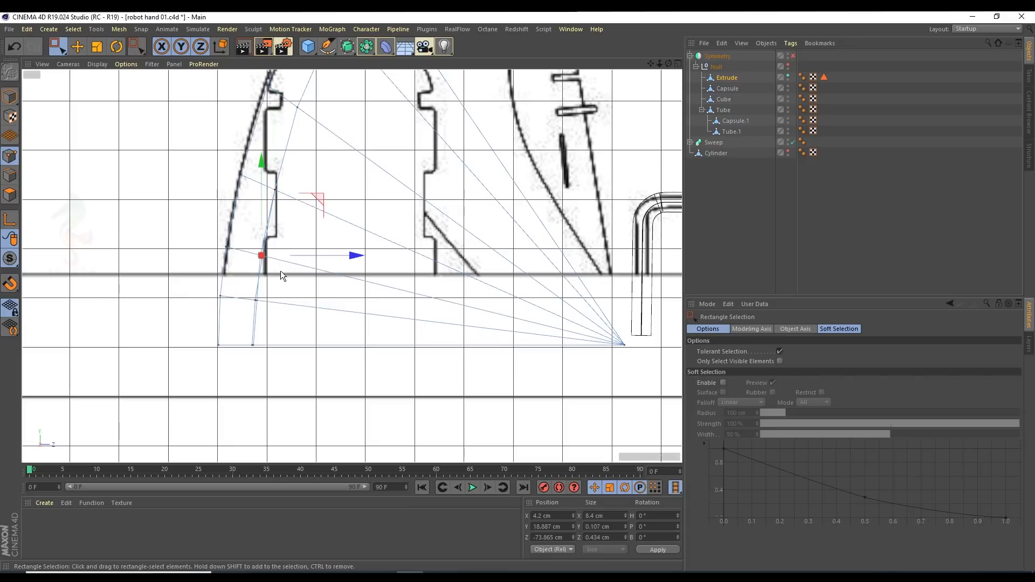
key(space)
drag(326, 302, 159, 238)
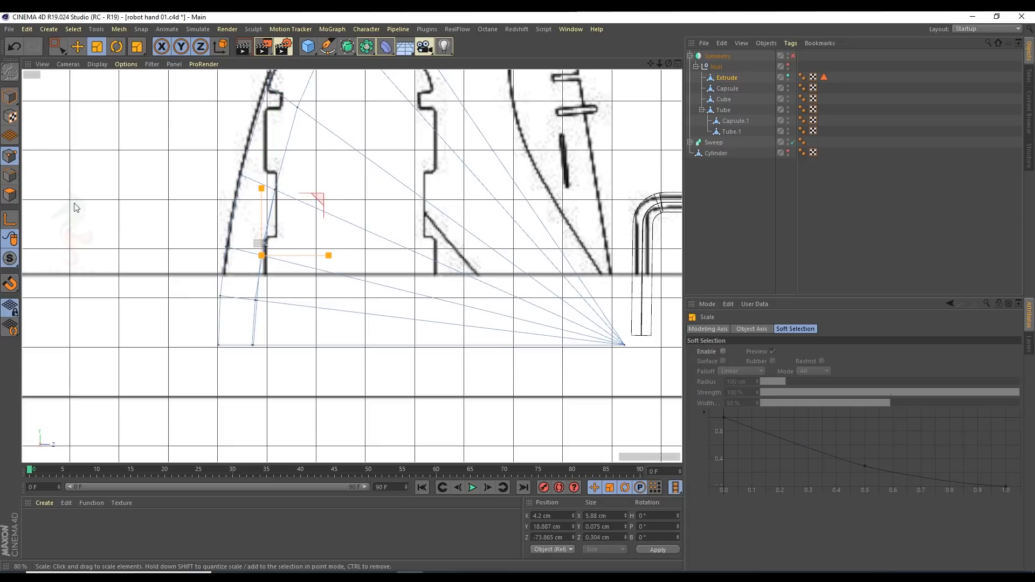
drag(345, 311, 210, 270)
Step: Try to scale the two lowest inner-row point pairs of the fin together uniformly, one after the other
key(0)
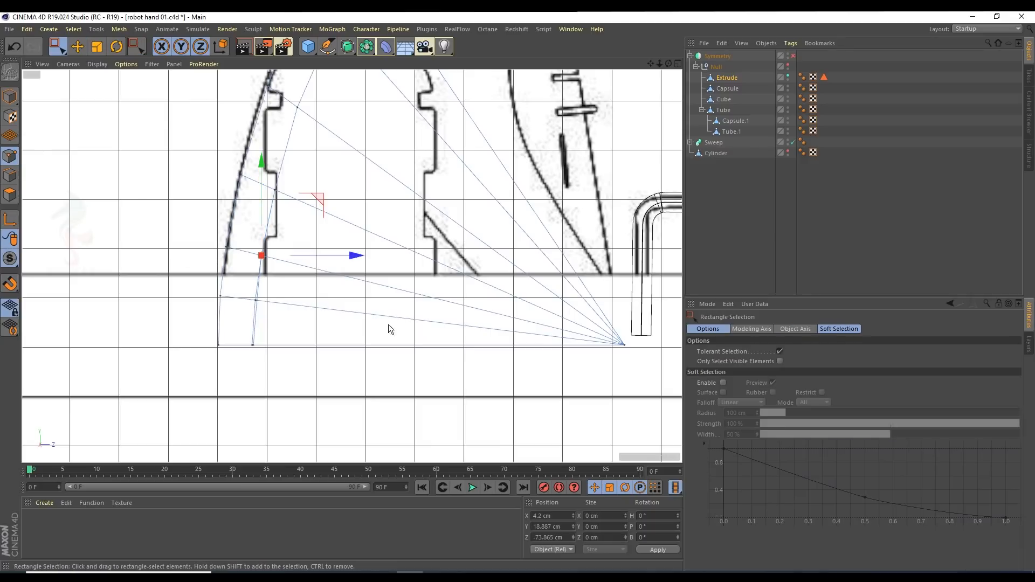
drag(247, 285, 202, 309)
key(t)
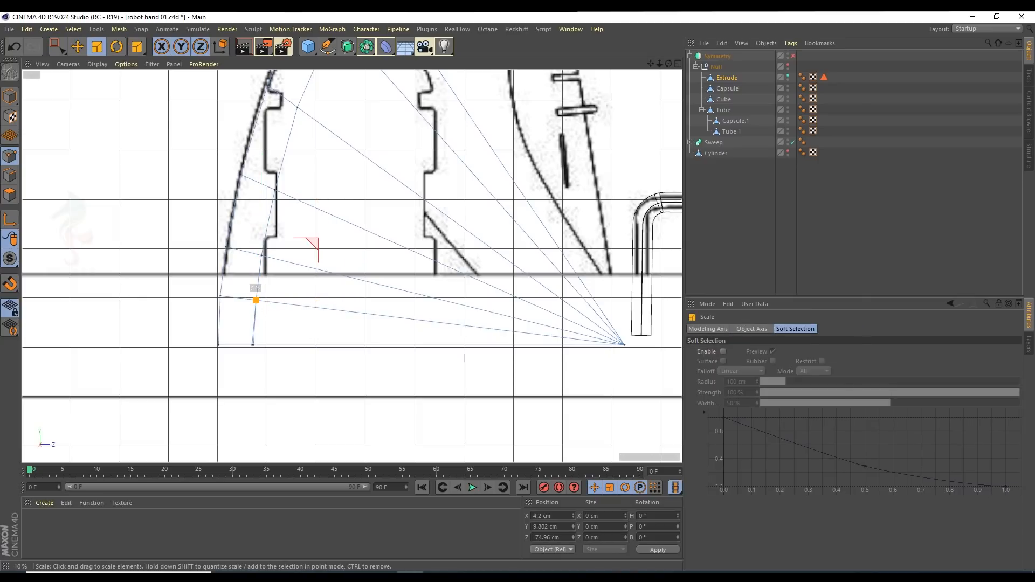
key(0)
drag(241, 330, 1, 333)
key(t)
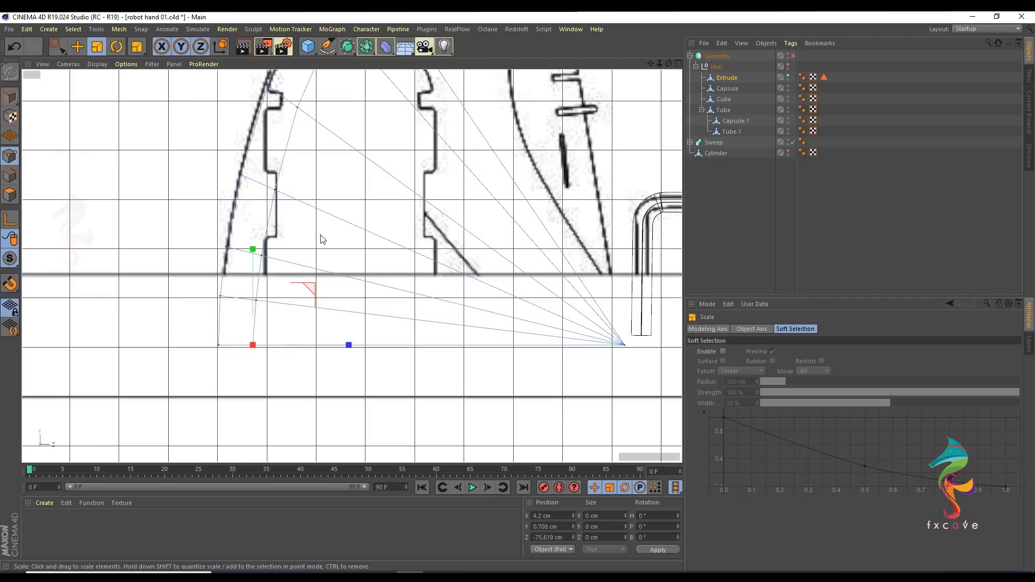
Step: Inspect the fin in the perspective view and undo all the uniform point scaling, back to the uppermost adjusted pair
middle_click(321, 239)
middle_click(118, 122)
alt+drag(381, 280, 421, 286)
key(ctrl+z)
key(ctrl+z)
key(ctrl+z)
key(ctrl+z)
key(ctrl+z)
key(ctrl+z)
key(ctrl+z)
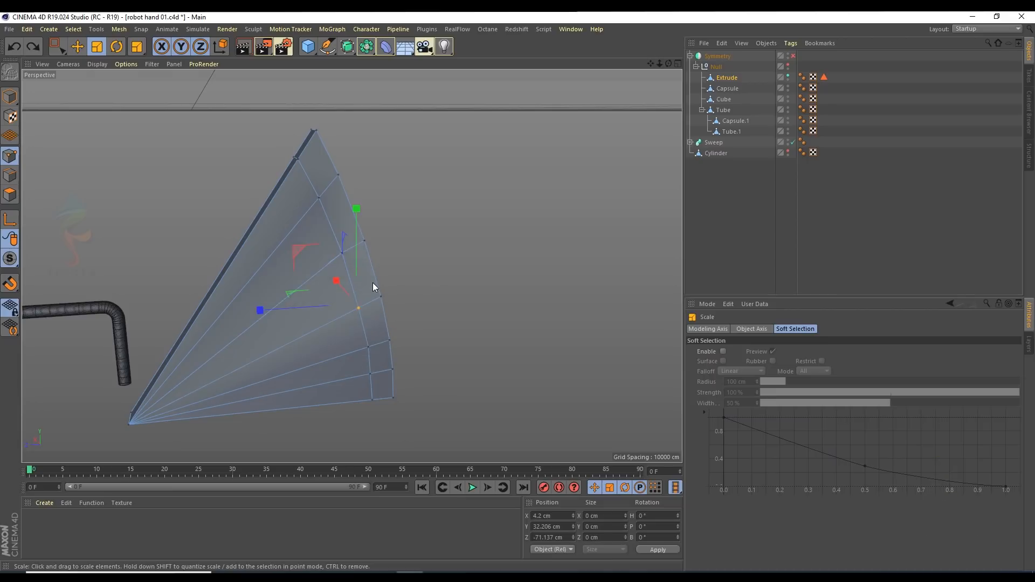
key(ctrl+z)
key(ctrl+z)
key(ctrl+z)
Step: In the side view, scale the selected inner-row point pair at Y 66.9 cm together along Y and Z only, and check it in perspective
alt+drag(358, 243, 180, 238)
alt+middle_drag(290, 195, 211, 166)
scroll(211, 166, down, 2)
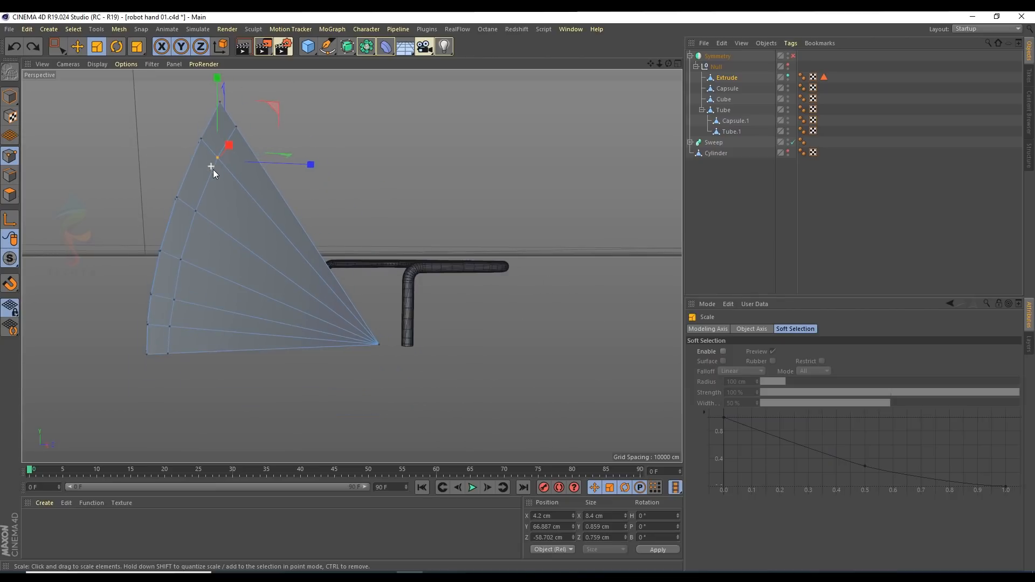
middle_click(213, 169)
middle_click(229, 315)
alt+middle_drag(250, 206, 244, 226)
scroll(290, 196, up, 5)
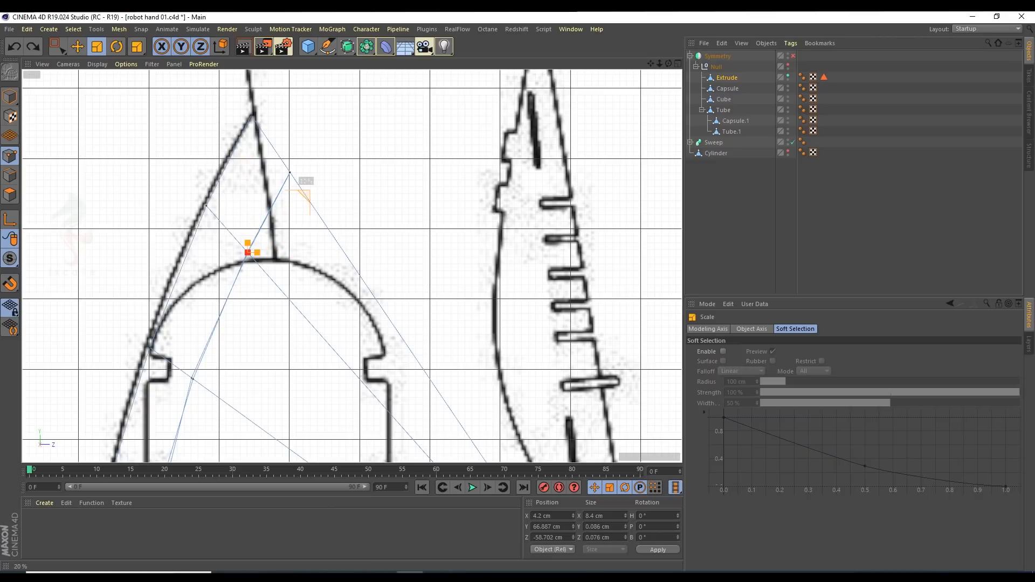
scroll(263, 137, down, 4)
middle_click(262, 137)
middle_click(192, 108)
mouse_move(260, 162)
alt+mouse_down()
mouse_move(311, 170)
mouse_move(297, 172)
alt+mouse_up()
Step: Scale the fin's inner-row point pair at Y 49 cm together along Y and Z only in the side view
middle_click(297, 172)
middle_click(173, 347)
alt+middle_drag(212, 303, 309, 231)
alt+middle_drag(335, 298, 301, 219)
key(space)
key(space)
drag(325, 175, 258, 187)
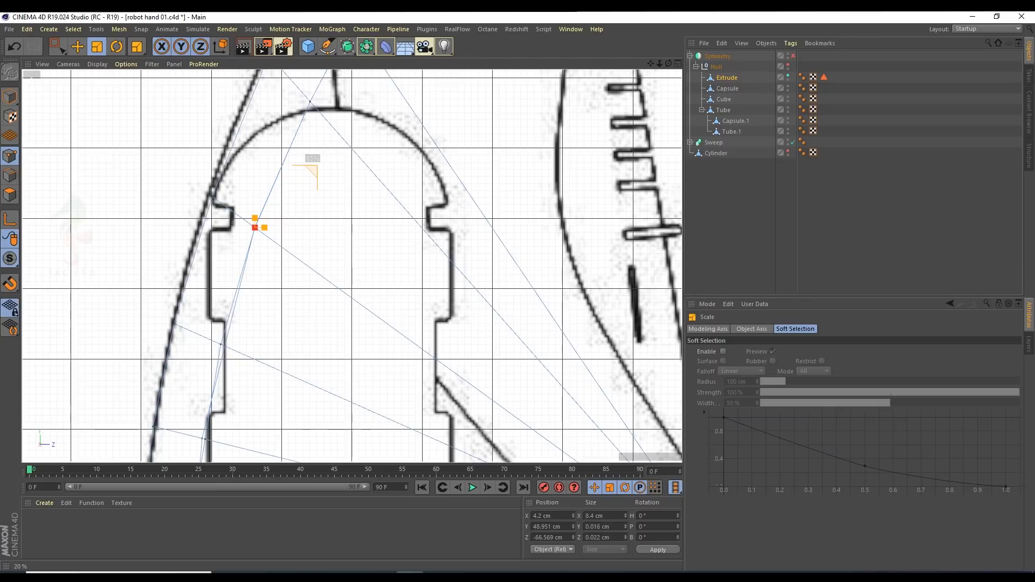
drag(352, 280, 381, 268)
Step: Scale the inner-row point pair at Y 32.2 cm together along Y and Z only
alt+middle_drag(306, 290, 314, 196)
key(space)
drag(208, 233, 254, 270)
key(space)
alt+middle_drag(287, 283, 322, 202)
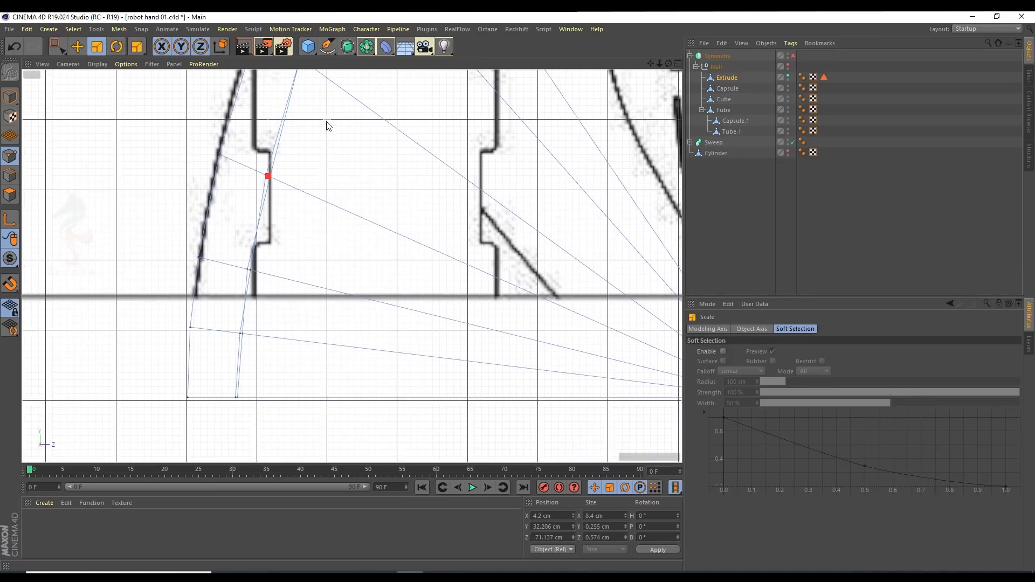
drag(336, 119, 307, 129)
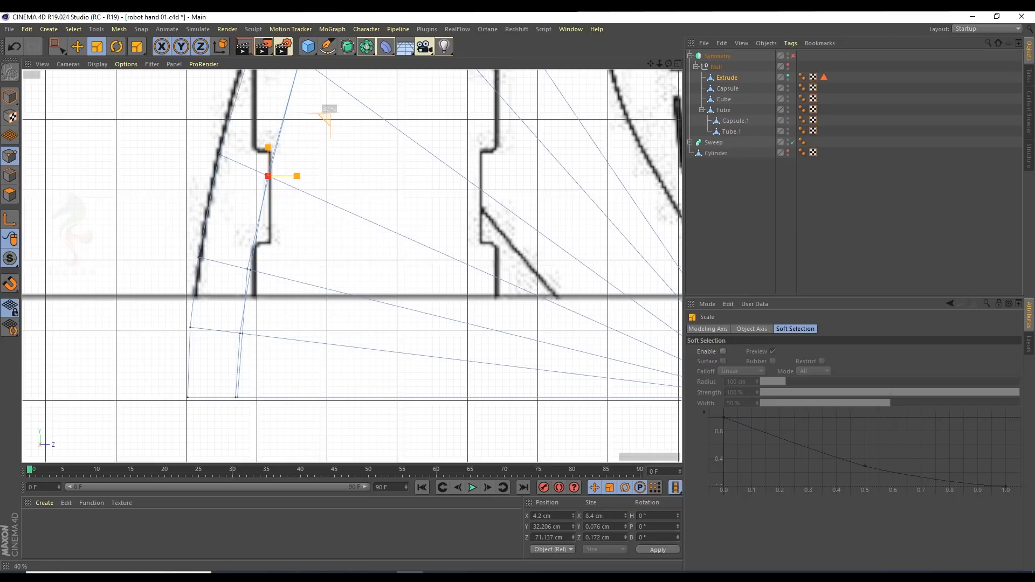
Step: Scale the inner-row point pair at Y 18.9 cm along Y and Z only, down to 0 cm on both axes
drag(242, 261, 277, 294)
key(t)
drag(311, 219, 290, 218)
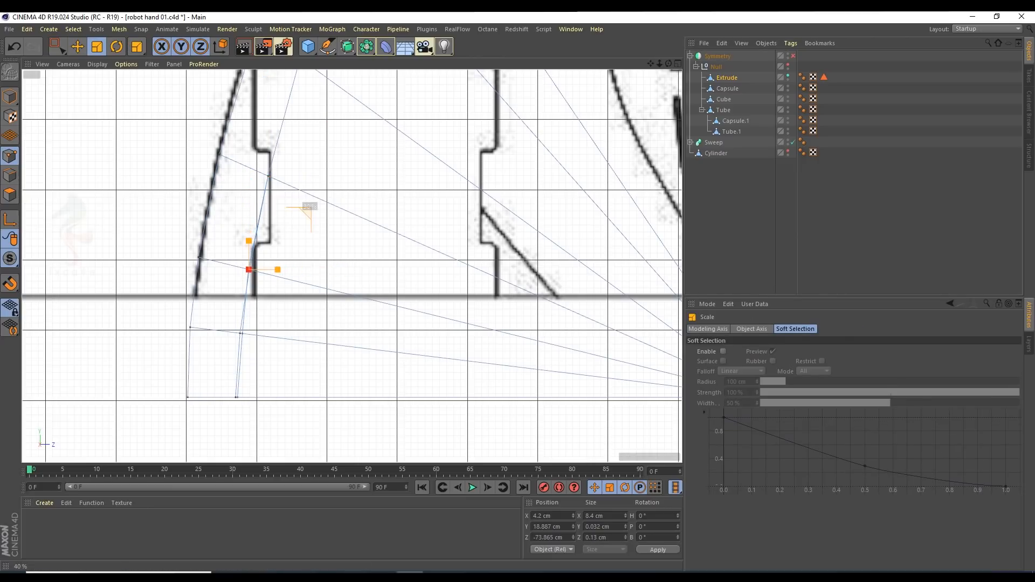
drag(294, 215, 291, 213)
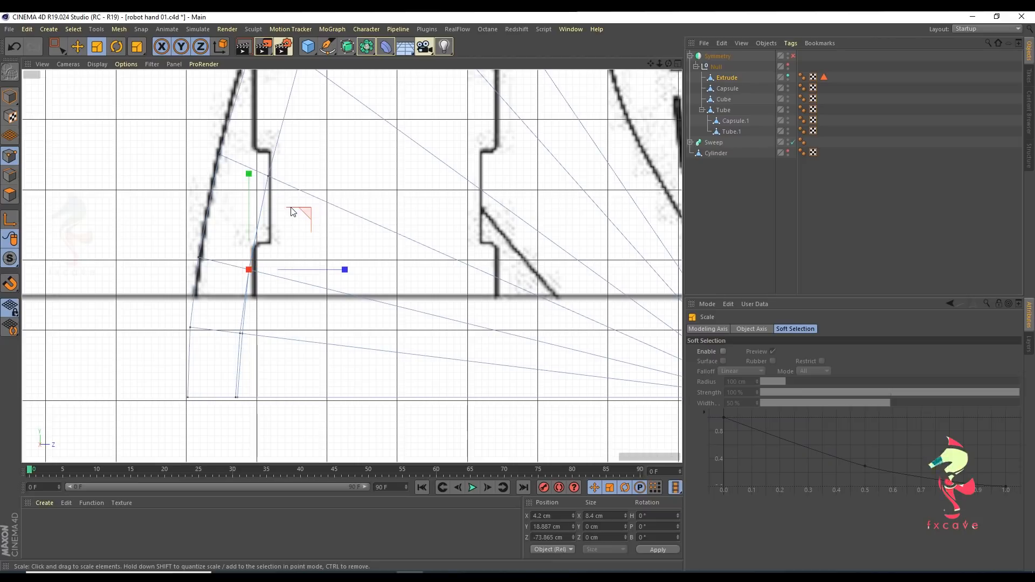
Step: Scale the inner-row point pair at Y 9.8 cm together along Y and Z only
alt+middle_drag(255, 307, 239, 211)
key(space)
drag(208, 222, 253, 258)
key(space)
drag(290, 198, 234, 187)
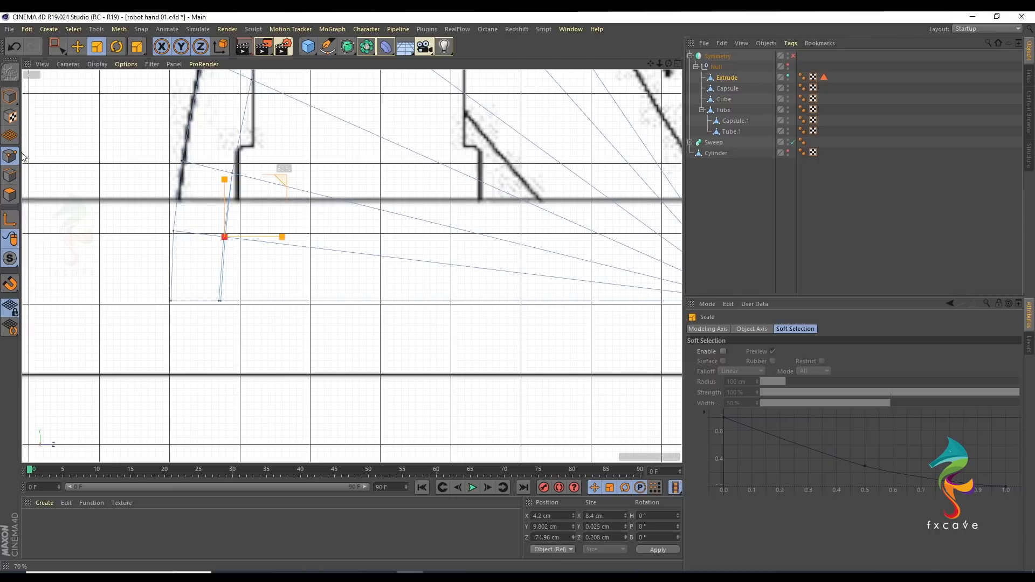
drag(284, 169, 277, 171)
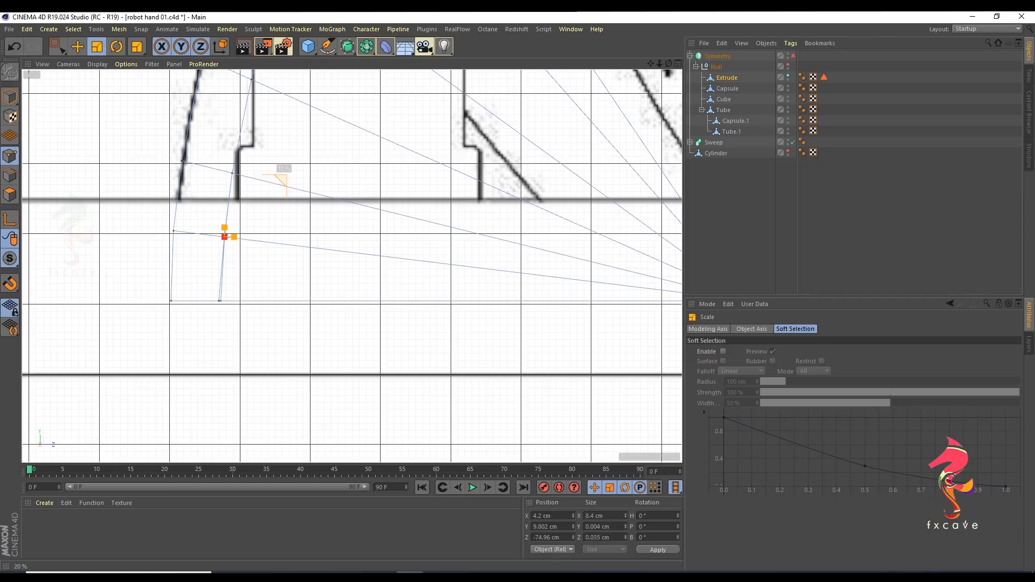
Step: Scale the lowest inner-row point pair together along Y and Z only, and inspect the fin in perspective
key(space)
drag(217, 274, 234, 321)
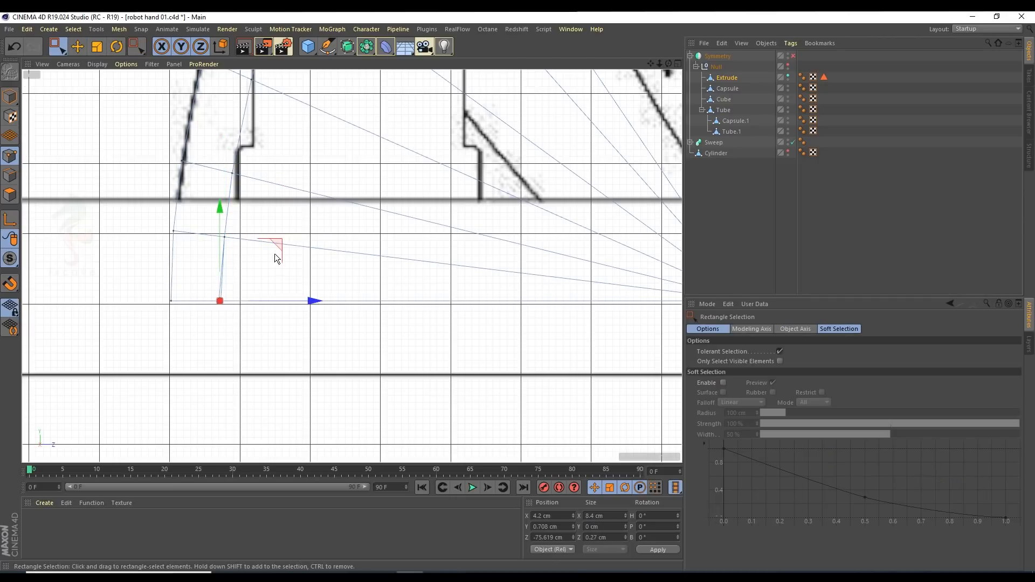
key(space)
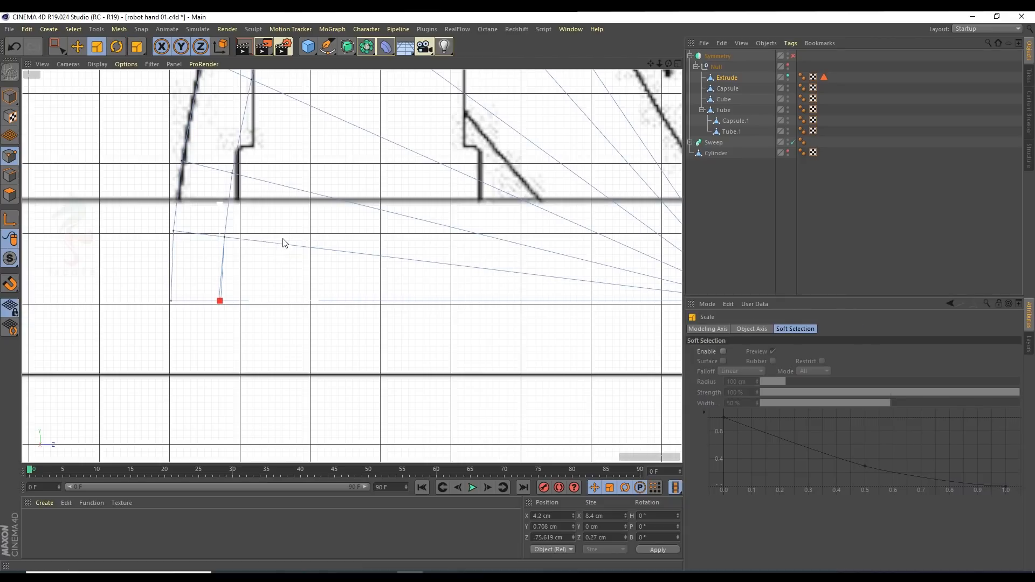
drag(281, 243, 265, 245)
middle_click(274, 238)
middle_click(238, 213)
alt+drag(239, 212, 257, 183)
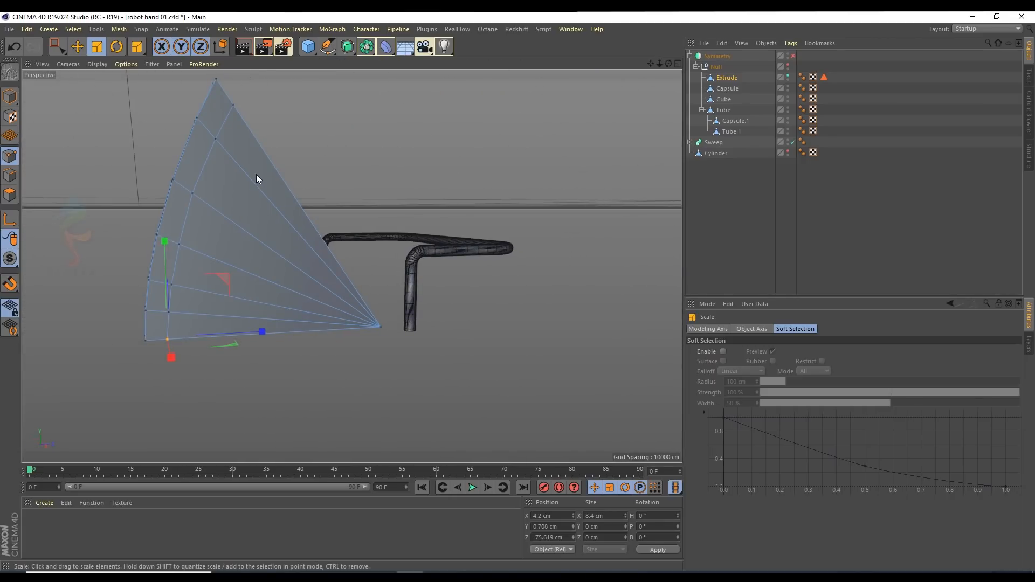
Step: Switch to polygon editing of the fin with the Move tool
click(77, 47)
click(11, 195)
alt+drag(231, 218, 200, 152)
Step: Select the six polygons of the curved outer strip on the fin's side face
click(201, 152)
shift+click(215, 117)
shift+click(175, 218)
shift+click(170, 260)
shift+click(164, 297)
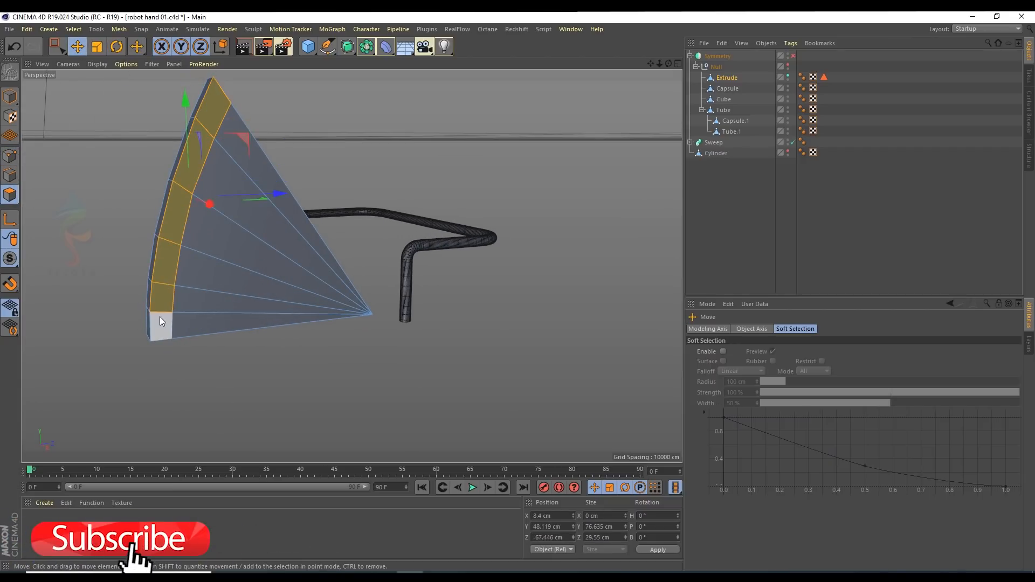
shift+click(160, 320)
Step: In the side view, rectangle-select the fin's triangular polygons that converge at its lower corner, on both side faces
mouse_move(148, 247)
alt+mouse_down()
mouse_move(251, 213)
mouse_move(85, 217)
mouse_move(186, 216)
alt+mouse_up()
middle_click(186, 216)
middle_click(281, 381)
scroll(204, 262, down, 4)
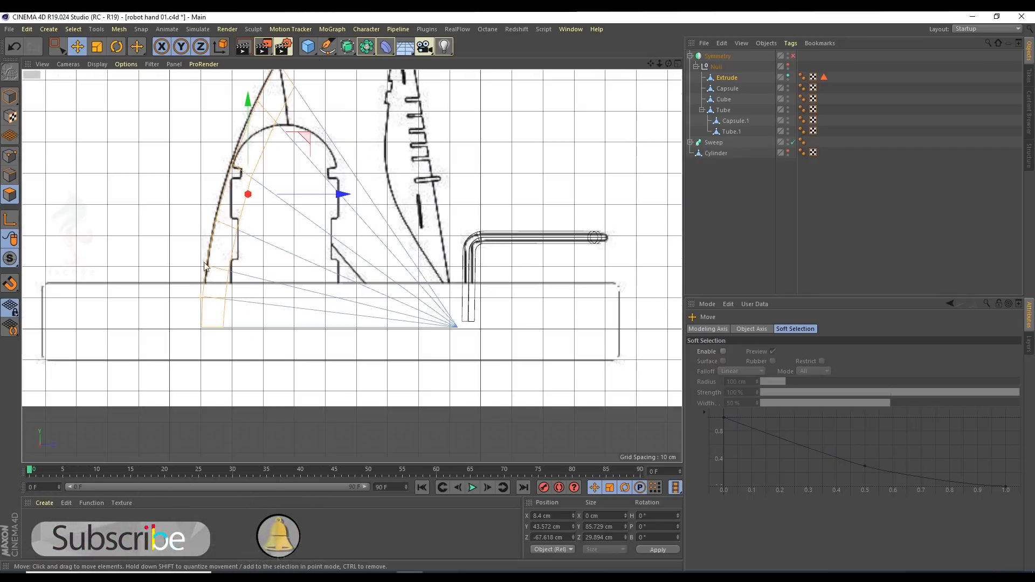
alt+middle_drag(224, 161, 231, 204)
key(space)
drag(588, 275, 378, 410)
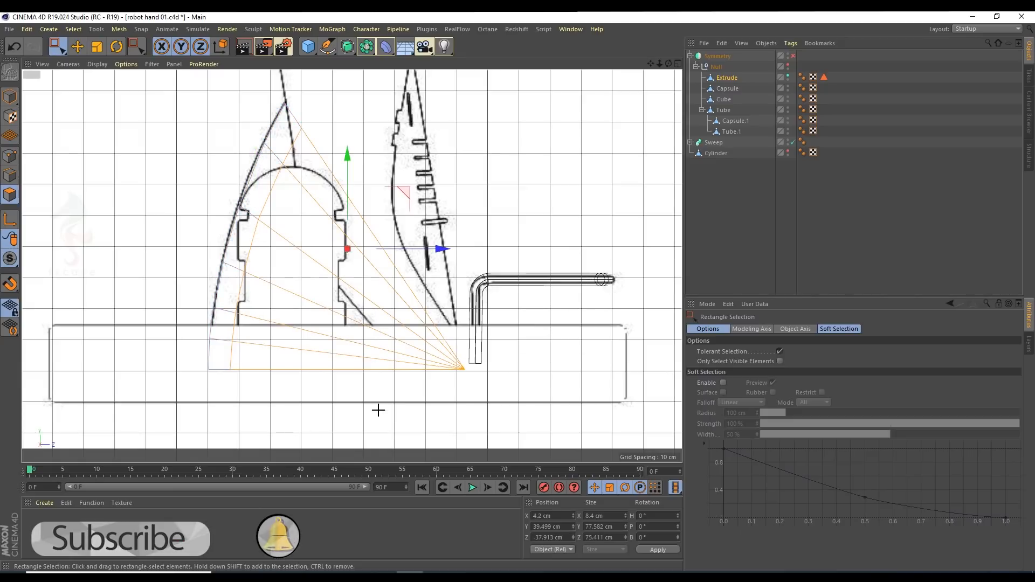
Step: Add the fin's straight sloping and bottom edge faces to the selection, and invert it to select the curved outer strip
middle_click(170, 248)
middle_click(127, 141)
alt+drag(88, 175, 205, 156)
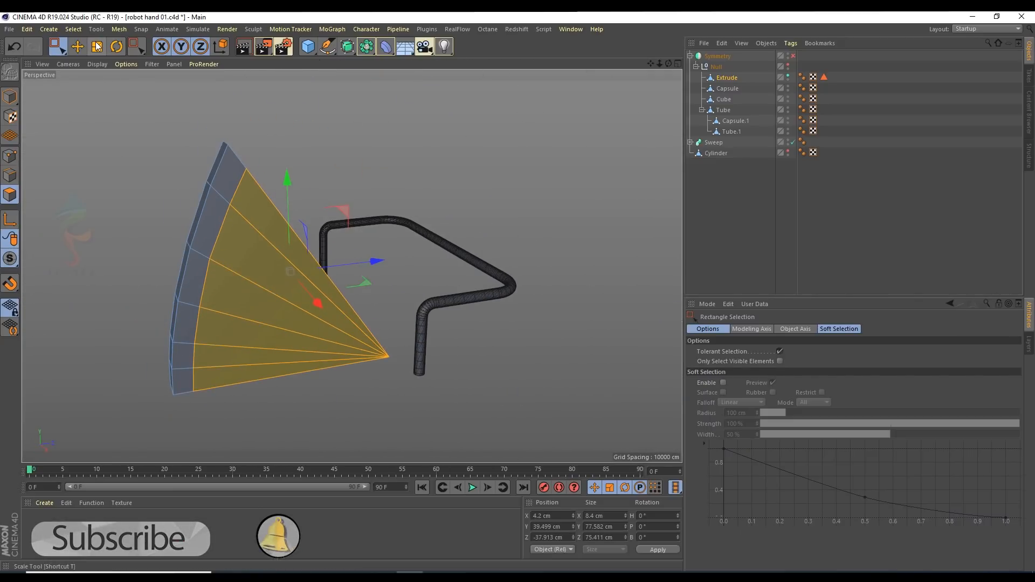
alt+drag(259, 147, 177, 101)
key(e)
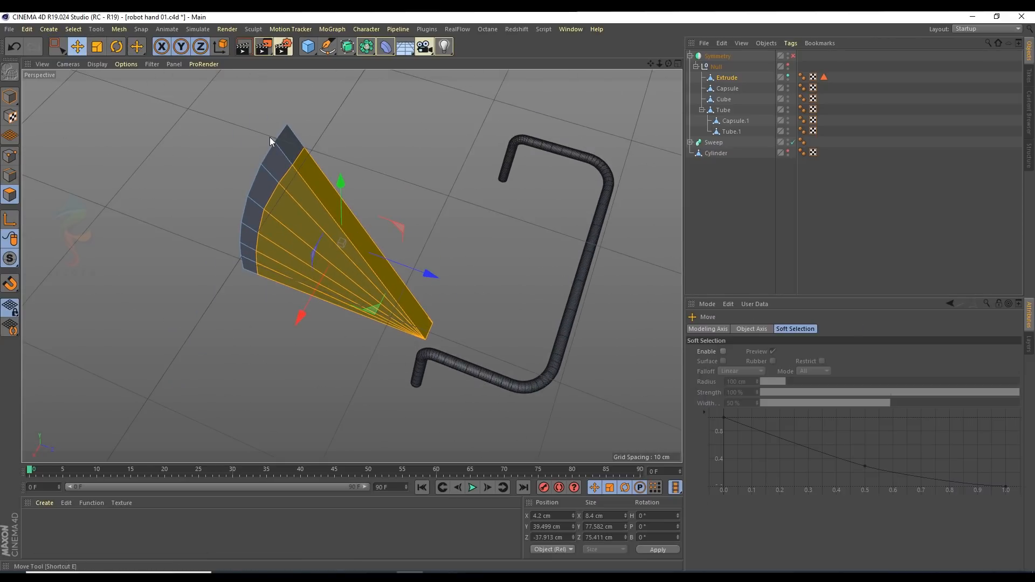
alt+drag(293, 158, 309, 215)
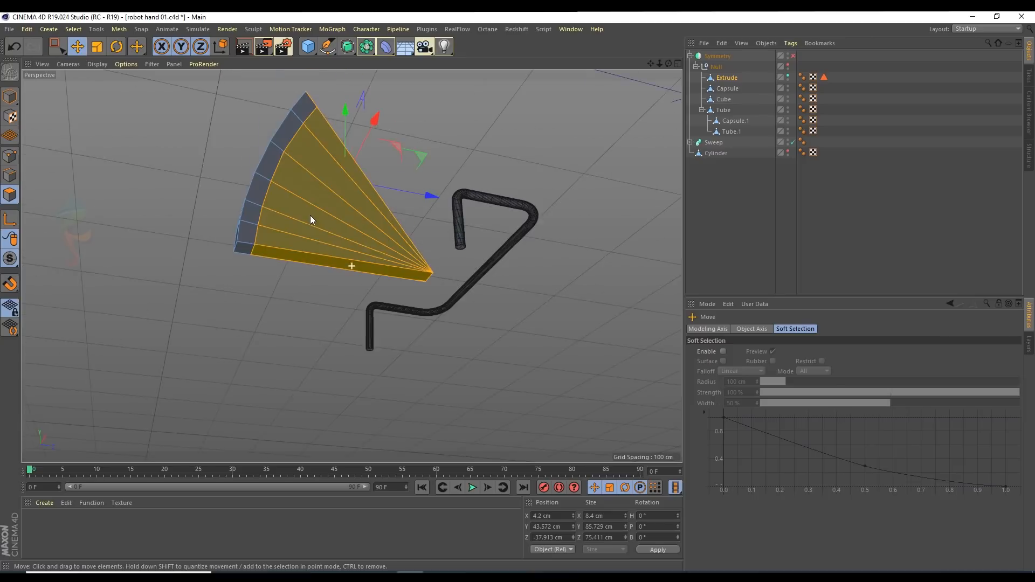
alt+drag(332, 176, 270, 280)
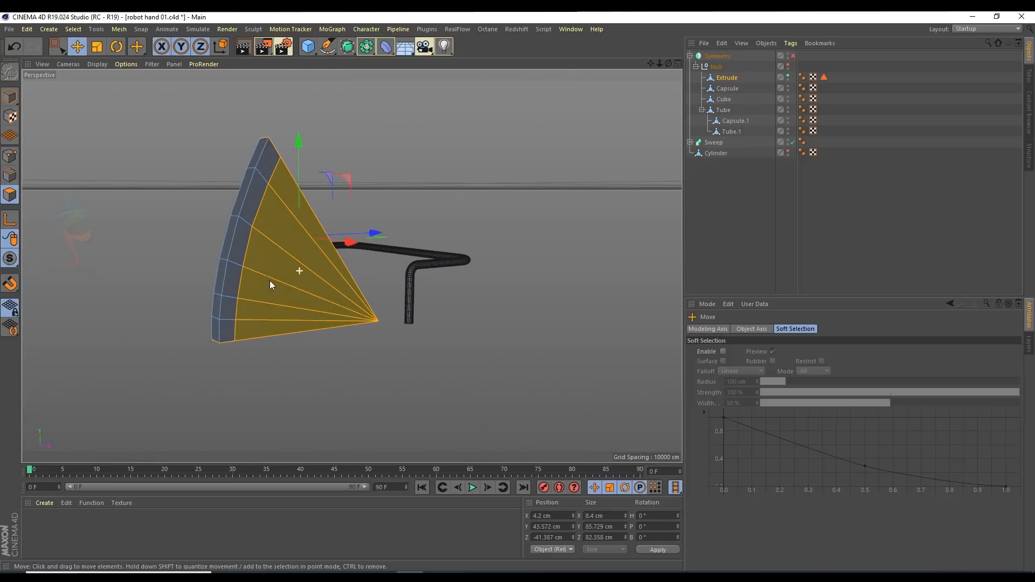
click(73, 29)
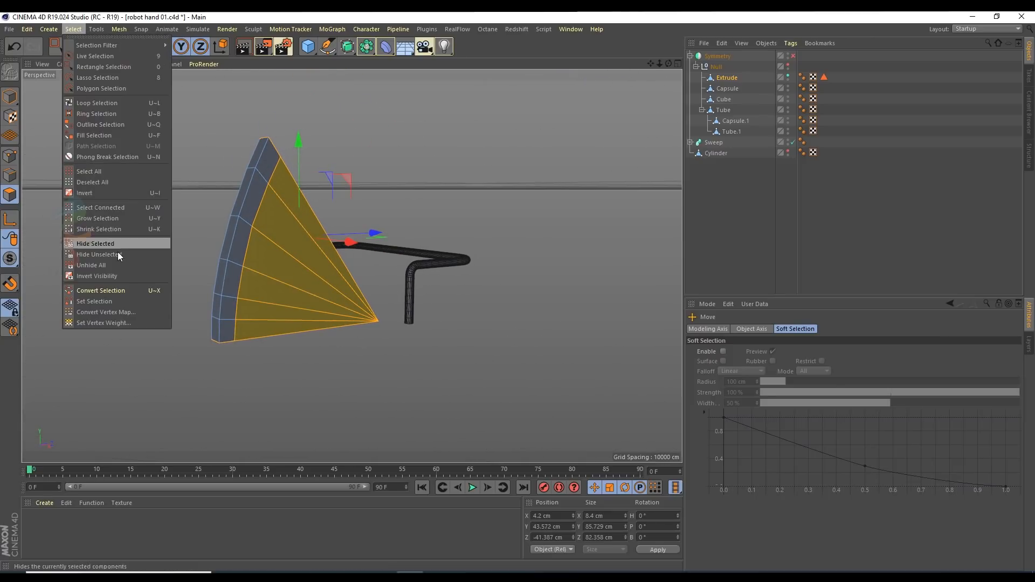
click(97, 207)
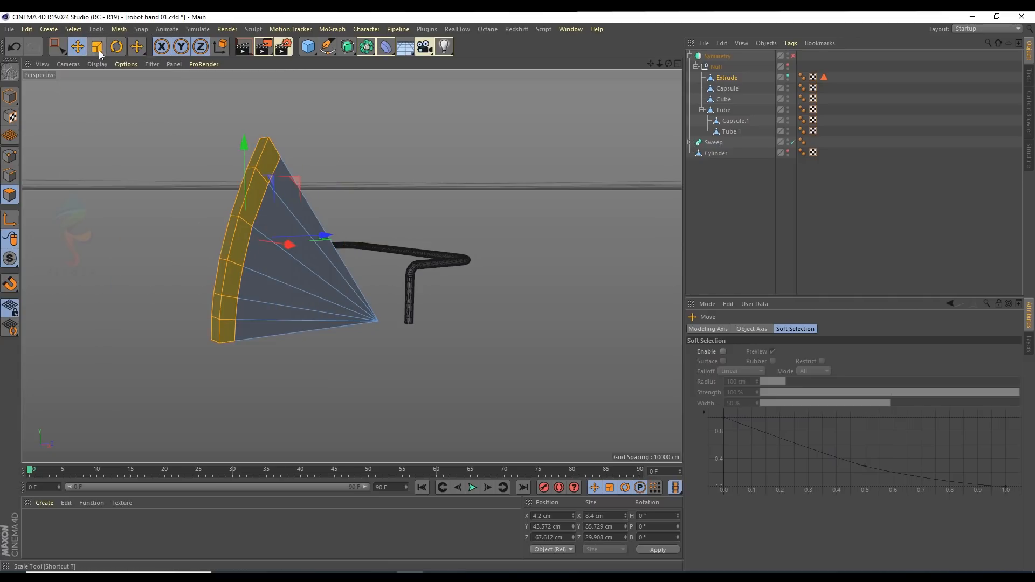
Step: Extrude the fin's curved outer strip with an offset of 1.6 cm and deselect the object
right_click(153, 226)
click(170, 334)
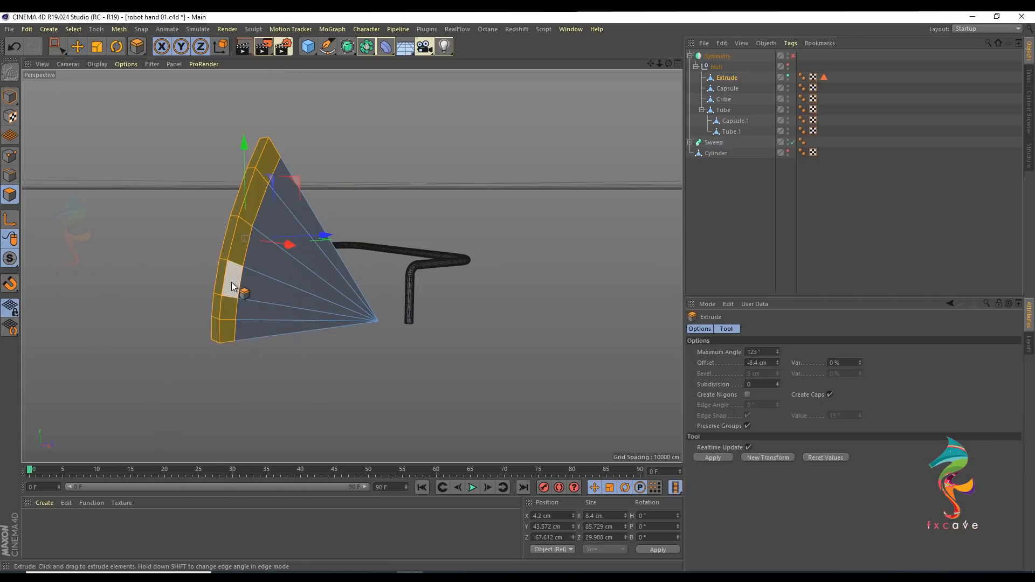
scroll(237, 290, up, 3)
drag(233, 306, 243, 306)
alt+drag(237, 239, 553, 222)
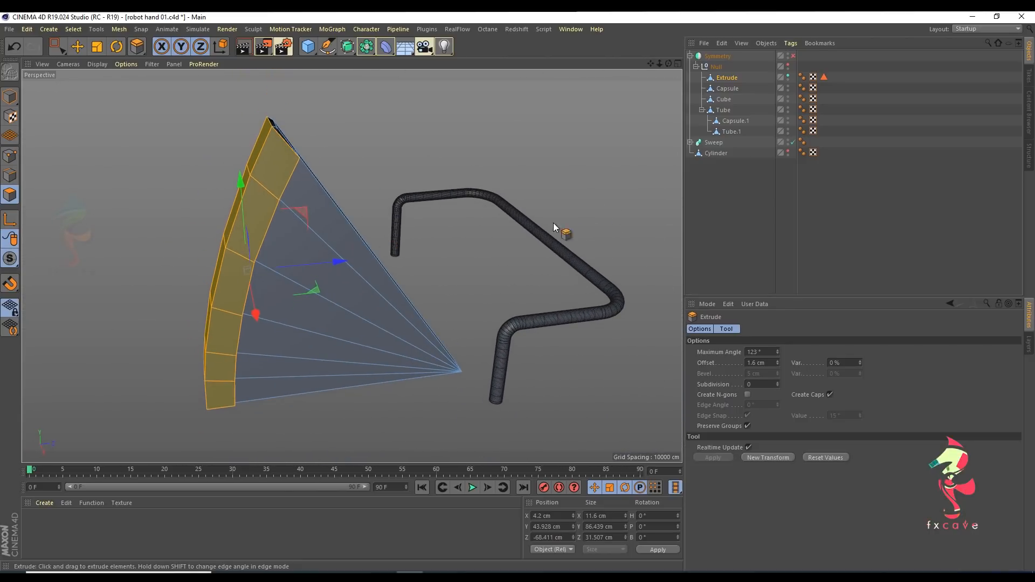
click(835, 176)
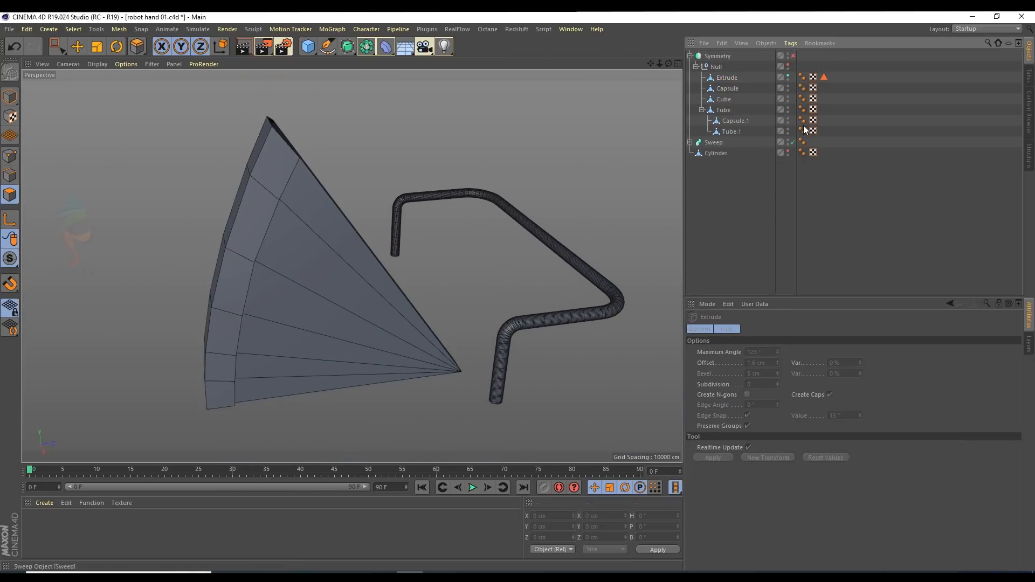
Step: Make the rest of the model visible, including the base cylinder, and re-enable the Symmetry object
click(788, 152)
click(793, 56)
alt+drag(517, 162, 330, 132)
Step: In the side view, select the fin's upper-tip points and move them to match the blueprint lines where the fin meets the arm
click(12, 157)
click(57, 47)
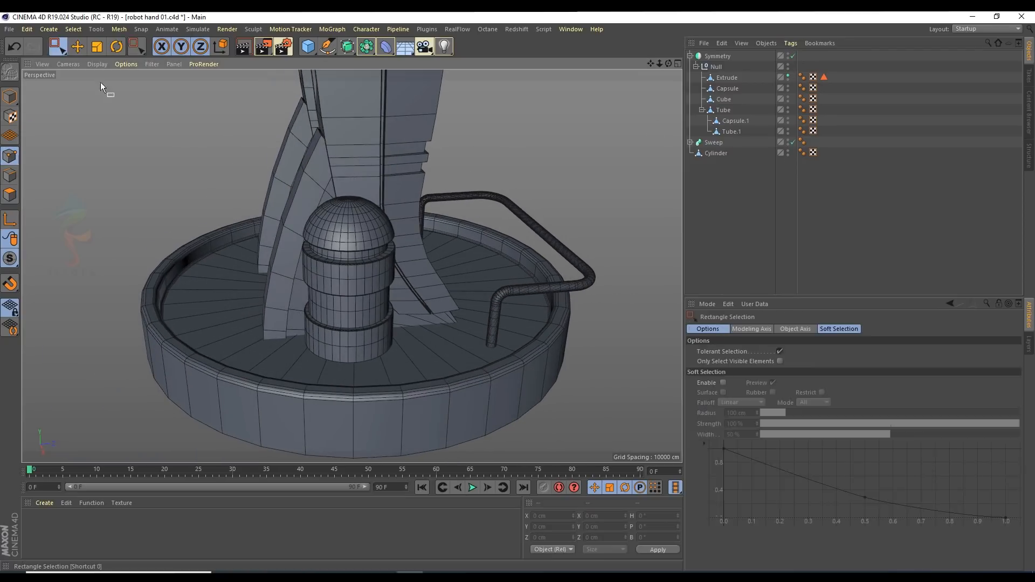
click(720, 77)
middle_click(397, 254)
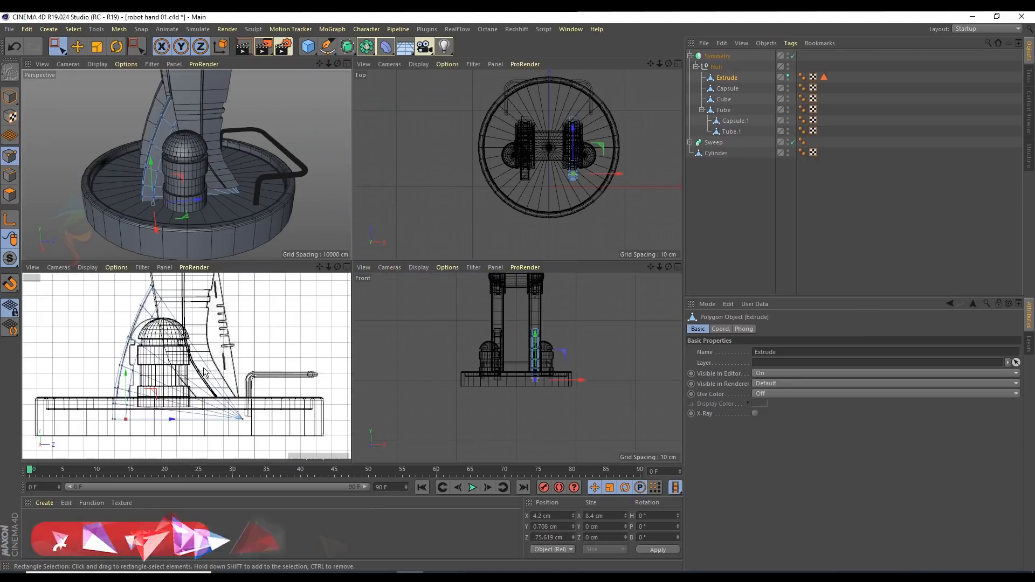
middle_click(278, 302)
scroll(278, 114, up, 3)
alt+middle_drag(289, 93, 276, 195)
scroll(275, 195, up, 5)
drag(235, 180, 265, 203)
drag(311, 134, 318, 113)
drag(262, 204, 282, 219)
drag(330, 153, 335, 150)
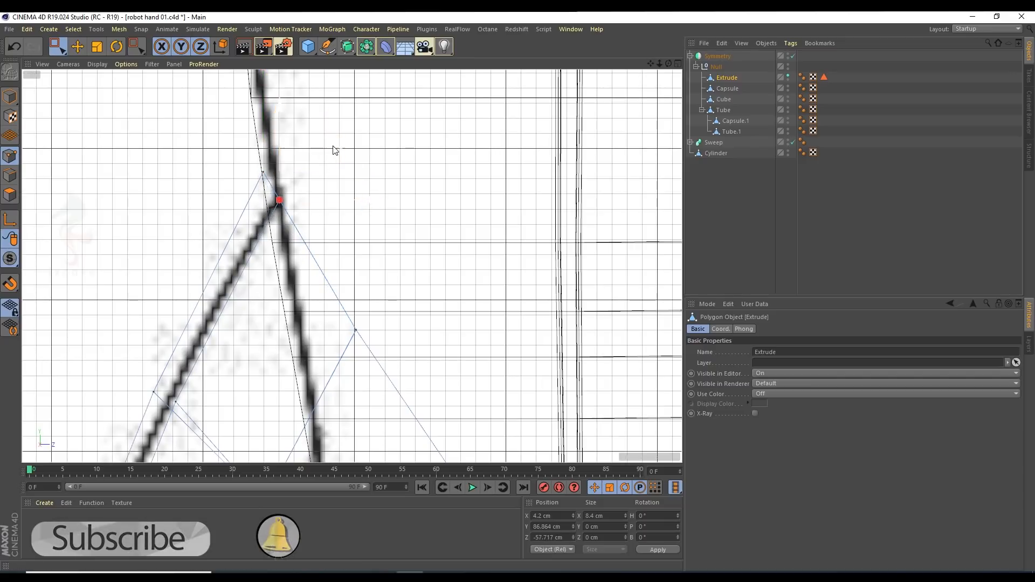
Step: Examine how the fin's tip meets the arm column in the side and perspective views
scroll(335, 151, down, 3)
scroll(294, 217, down, 6)
scroll(290, 215, up, 2)
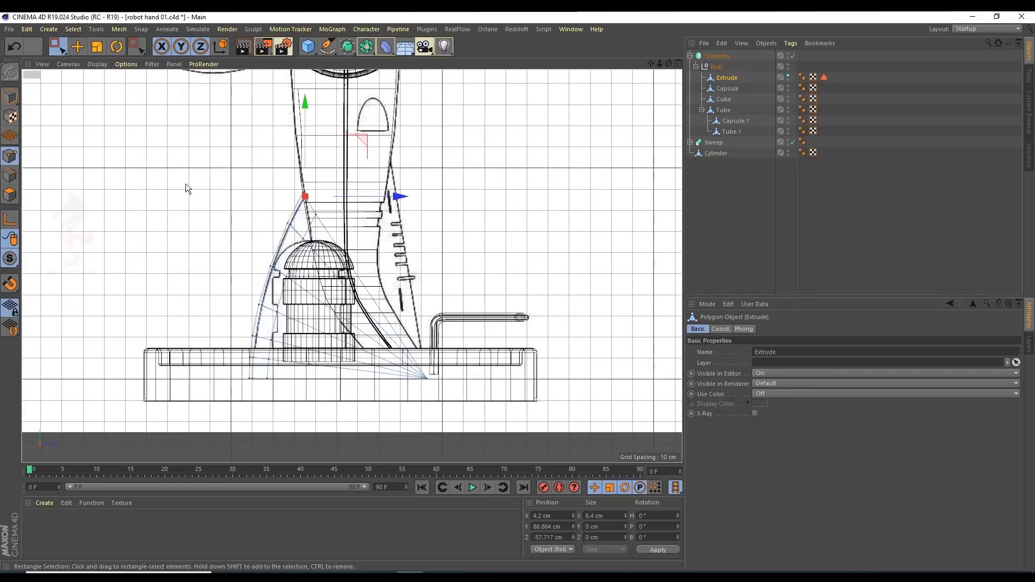
middle_click(185, 184)
middle_click(154, 140)
alt+drag(324, 171, 238, 108)
scroll(261, 166, down, 3)
scroll(257, 142, up, 5)
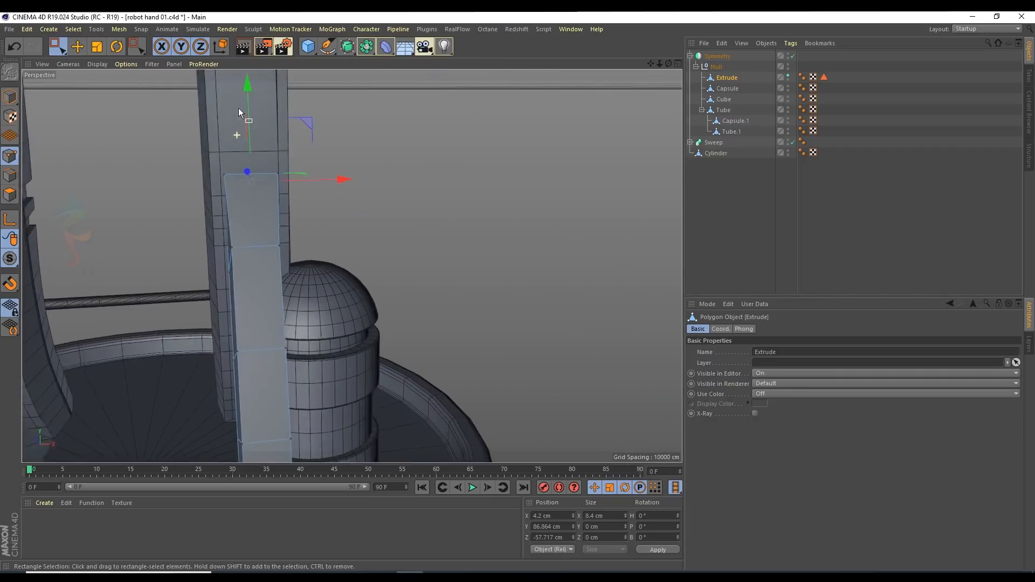
scroll(191, 134, down, 3)
scroll(211, 160, down, 3)
alt+middle_drag(211, 166, 259, 188)
alt+drag(259, 188, 154, 177)
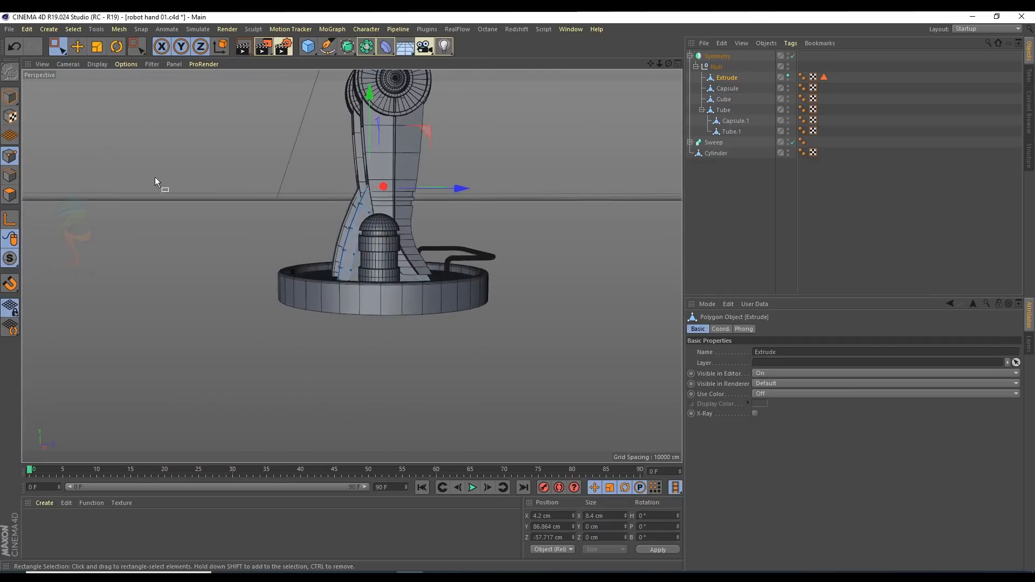
alt+middle_drag(154, 177, 138, 240)
Step: Return to model mode, deselect the fin and save the project
click(11, 101)
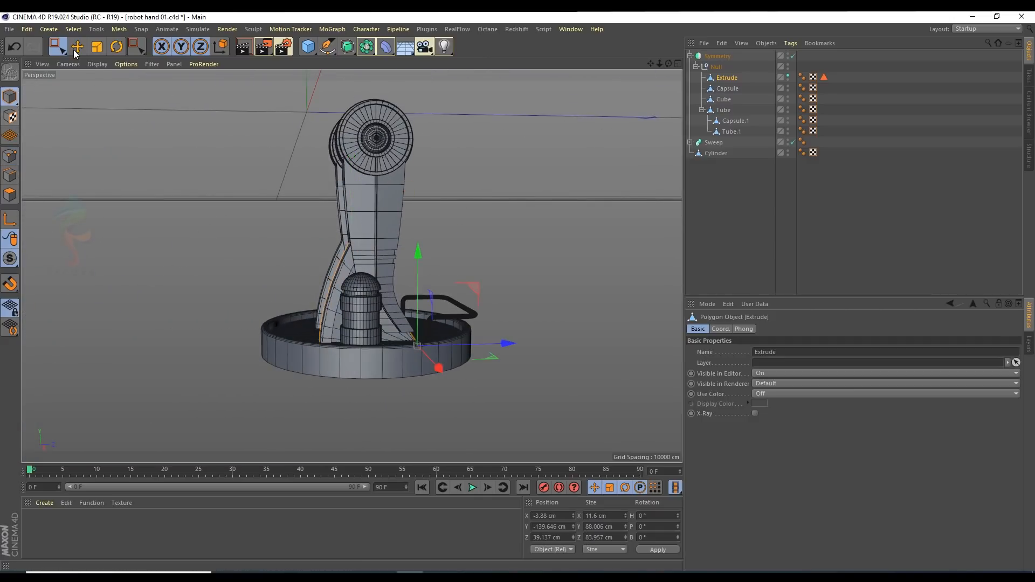
click(75, 48)
click(739, 237)
alt+drag(446, 285, 346, 254)
middle_click(346, 254)
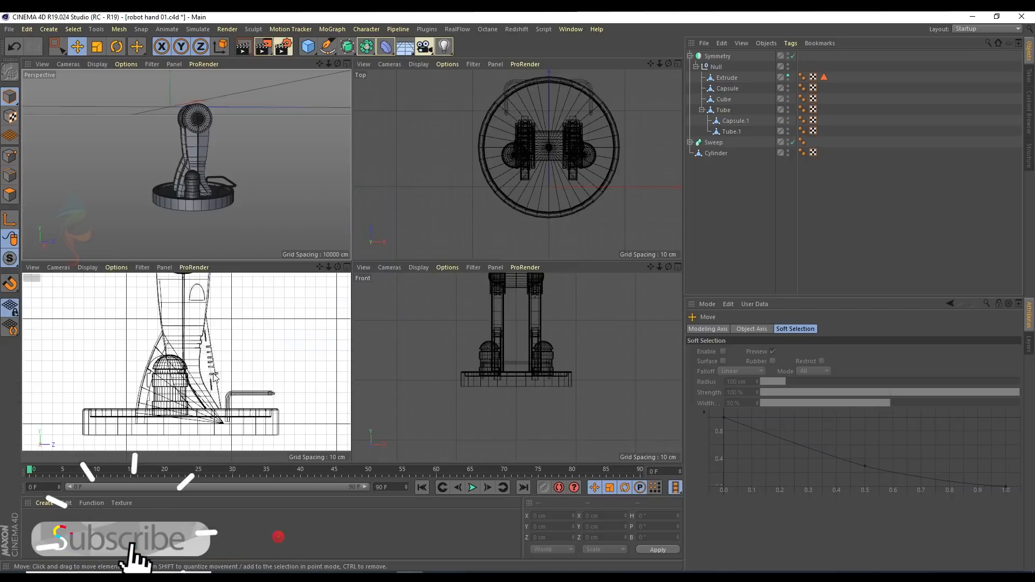
middle_click(302, 305)
key(ctrl+s)
scroll(301, 251, down, 5)
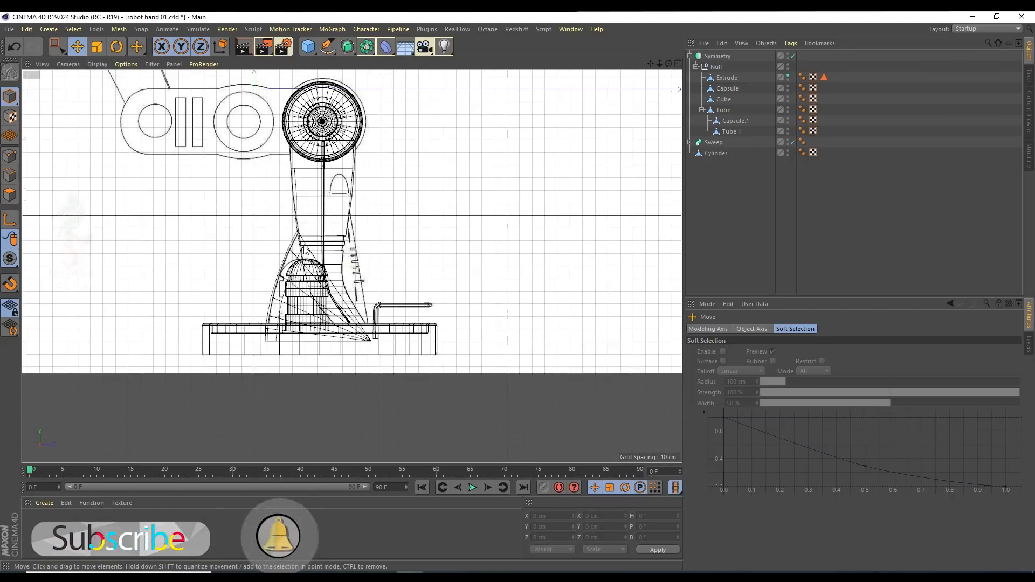
scroll(324, 214, up, 6)
alt+middle_drag(348, 176, 351, 251)
scroll(327, 223, up, 2)
scroll(325, 229, down, 1)
key(ctrl+s)
scroll(346, 242, down, 2)
scroll(346, 246, down, 1)
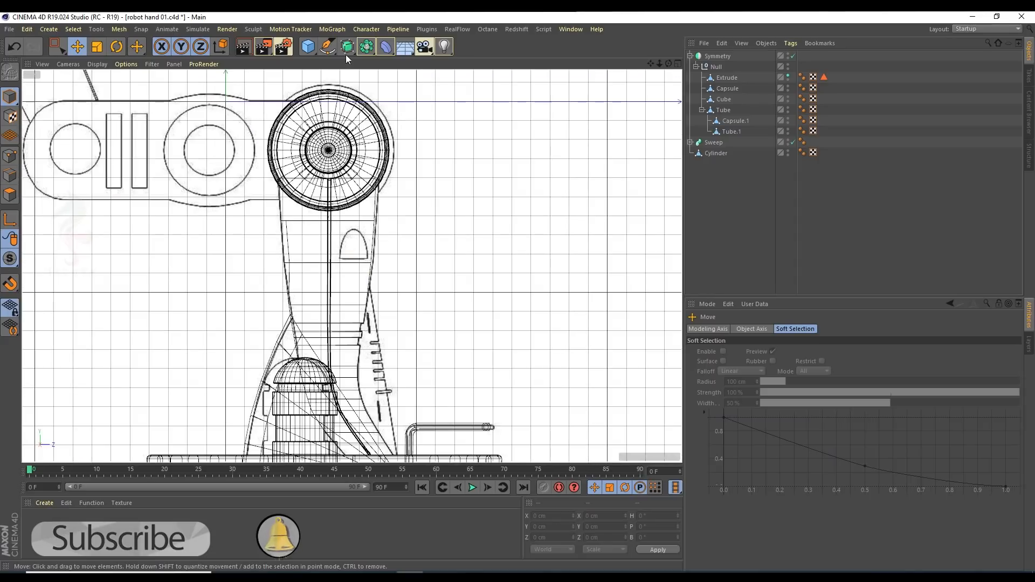
Step: Add a capsule primitive and move it clear of the arm column in the side view
click(309, 48)
click(396, 101)
scroll(366, 210, down, 9)
drag(352, 116, 391, 197)
scroll(372, 245, up, 6)
scroll(358, 237, up, 3)
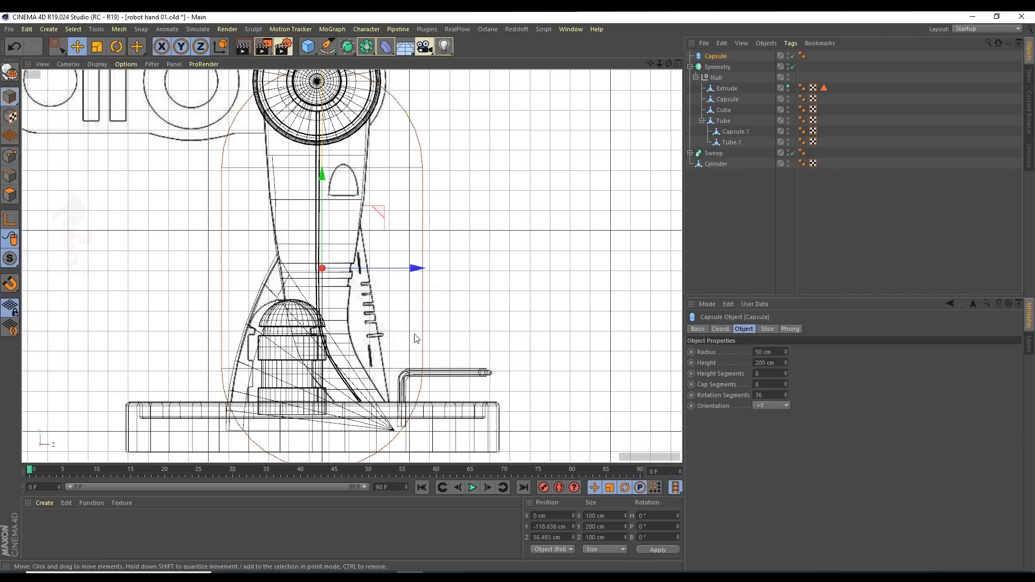
drag(364, 249, 515, 283)
alt+middle_drag(581, 208, 545, 181)
alt+middle_drag(519, 263, 536, 208)
drag(503, 219, 542, 219)
alt+middle_drag(504, 194, 491, 256)
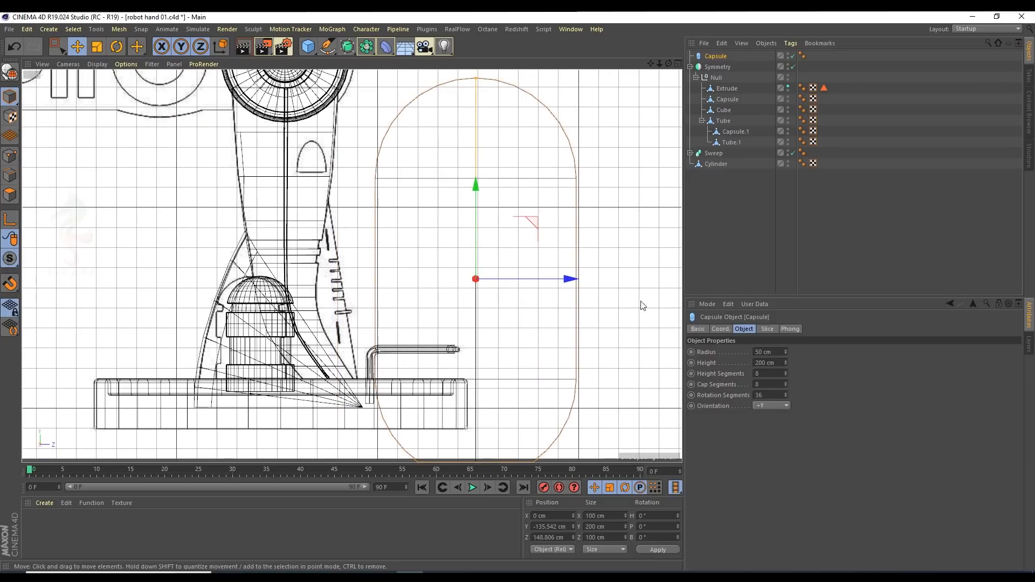
Step: Set the capsule's radius to 10 cm and its height to about 75 cm, and place it over the arched blueprint outline on the arm
drag(784, 354, 783, 391)
drag(512, 260, 376, 272)
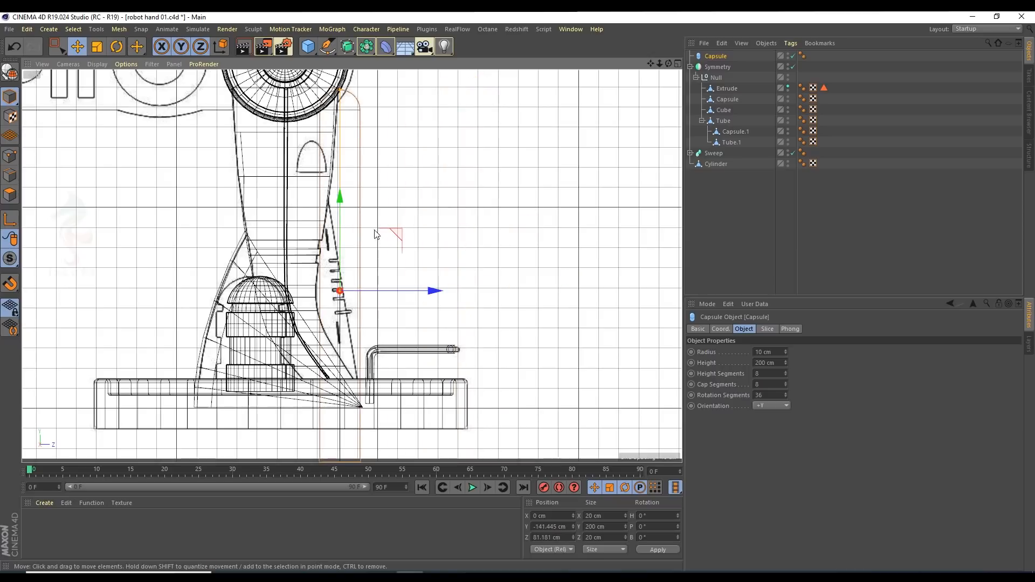
scroll(375, 228, down, 2)
drag(346, 113, 348, 218)
drag(381, 248, 362, 183)
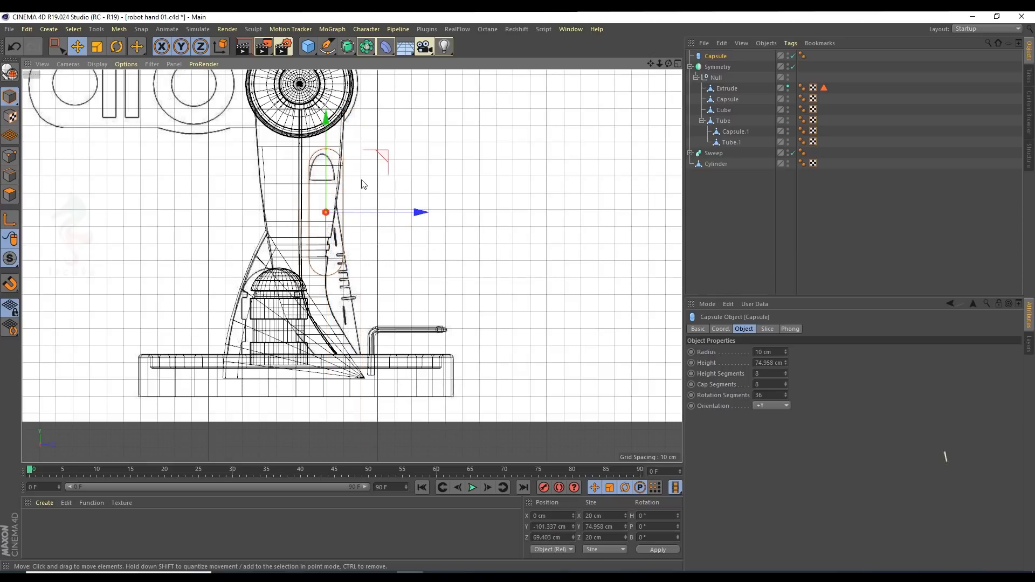
scroll(362, 184, up, 3)
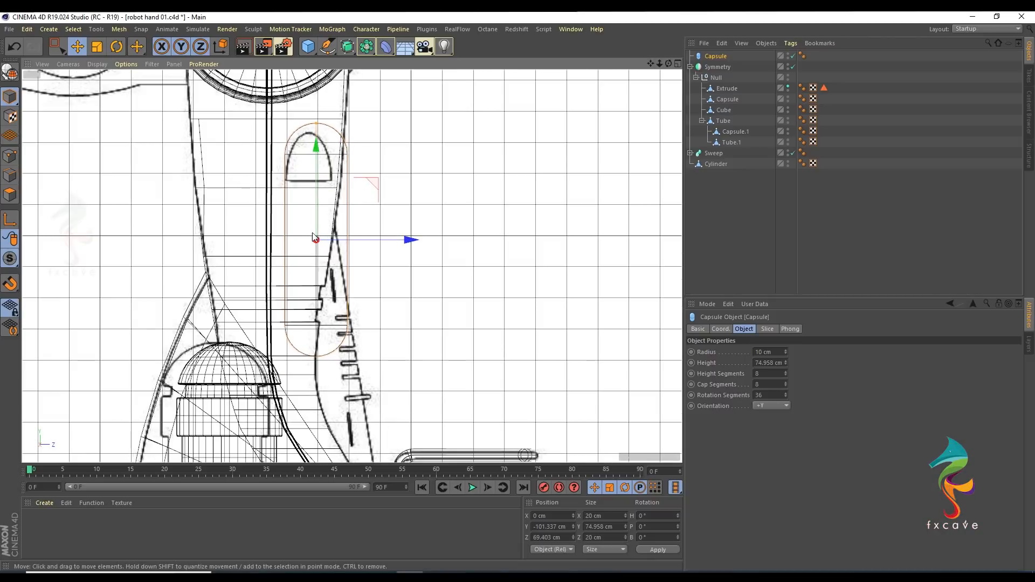
alt+middle_drag(294, 248, 307, 232)
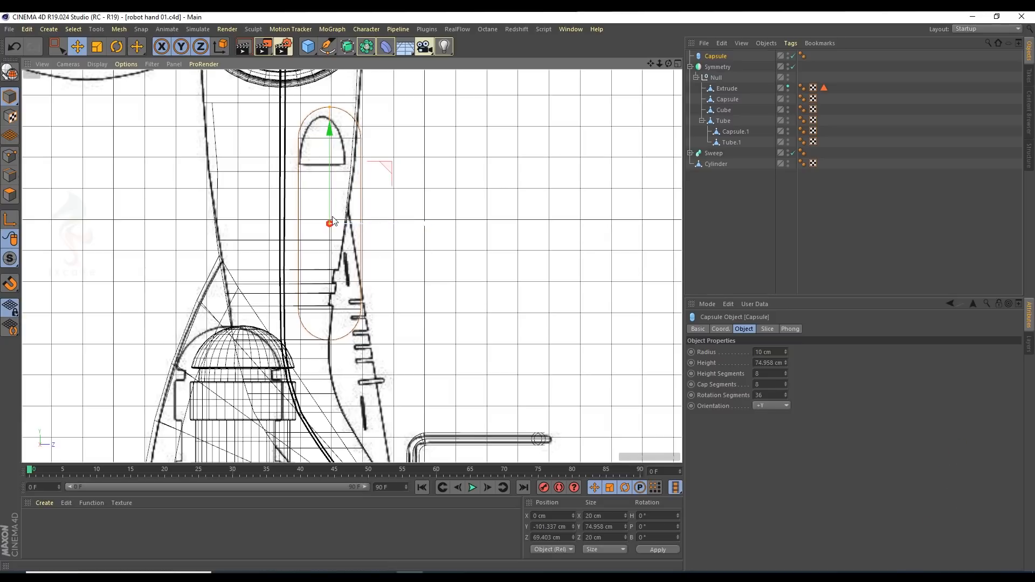
Step: Set the capsule's height to 110 cm
double_click(776, 362)
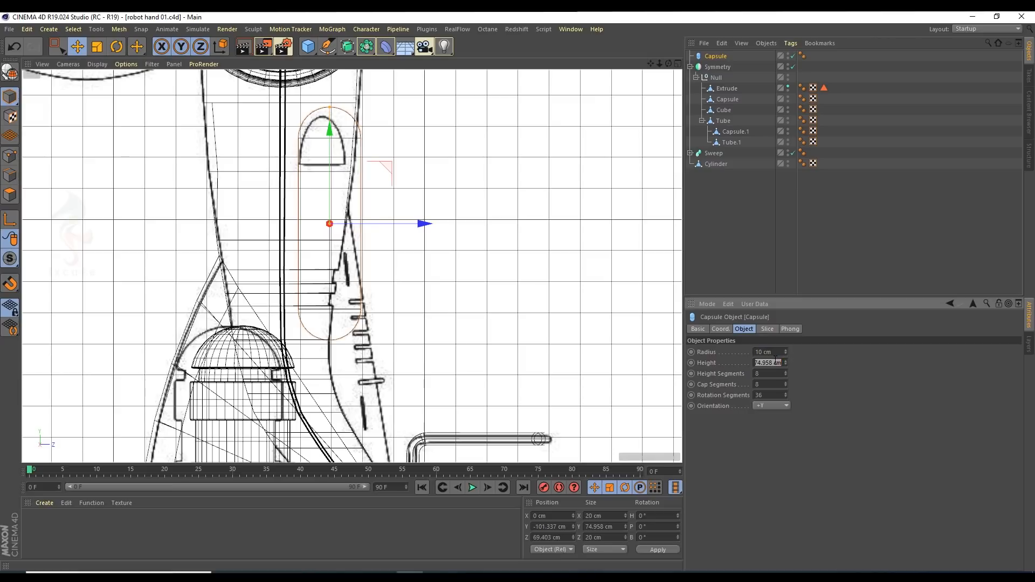
text(110)
key(Return)
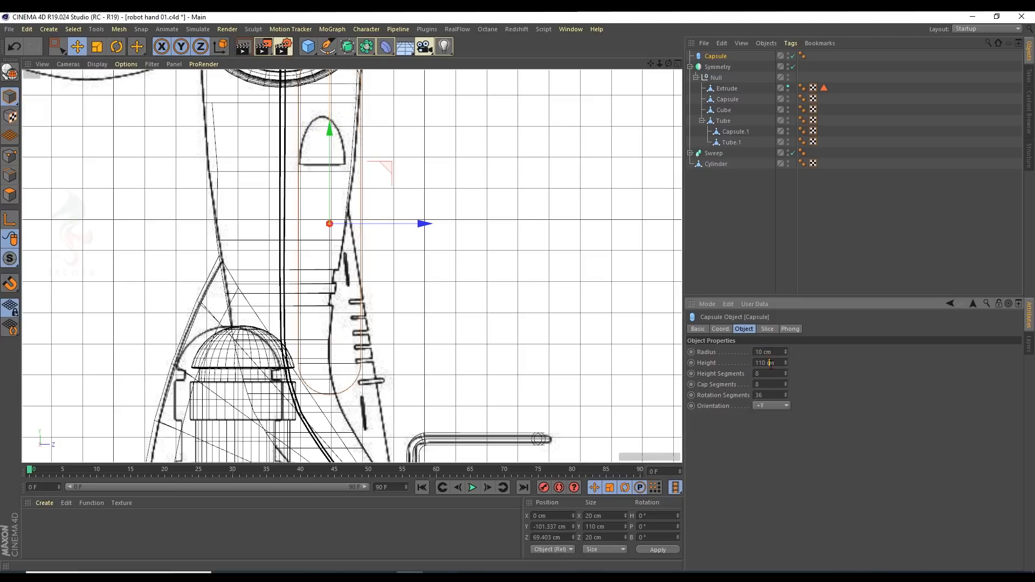
key(Return)
Step: Fit the capsule under the top of the arched blueprint outline, with a 5 cm radius and a height of about 13.9 cm
alt+middle_drag(342, 197, 357, 237)
drag(345, 171, 344, 102)
alt+right_drag(332, 148, 389, 202)
drag(415, 195, 404, 160)
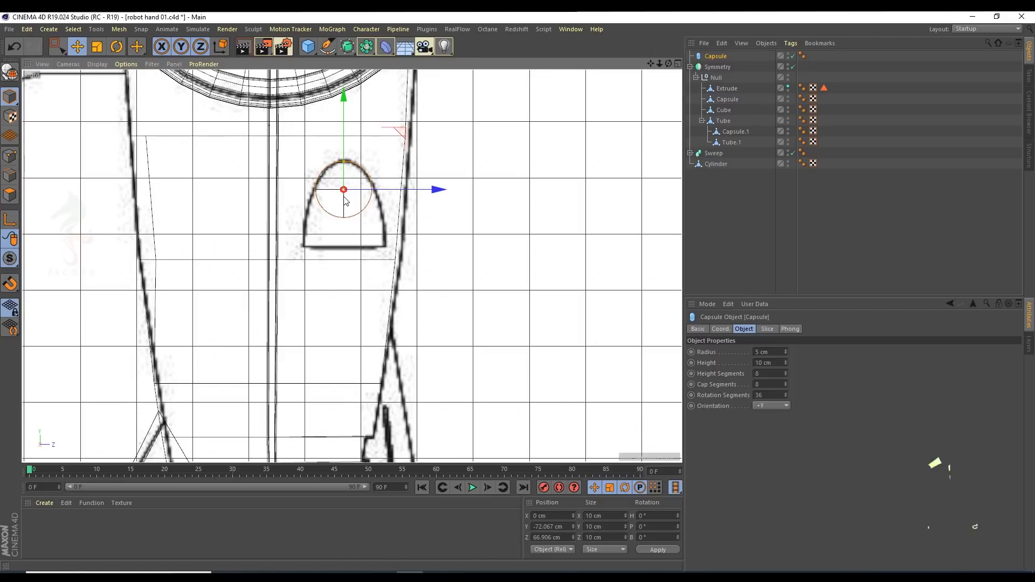
drag(345, 162, 346, 138)
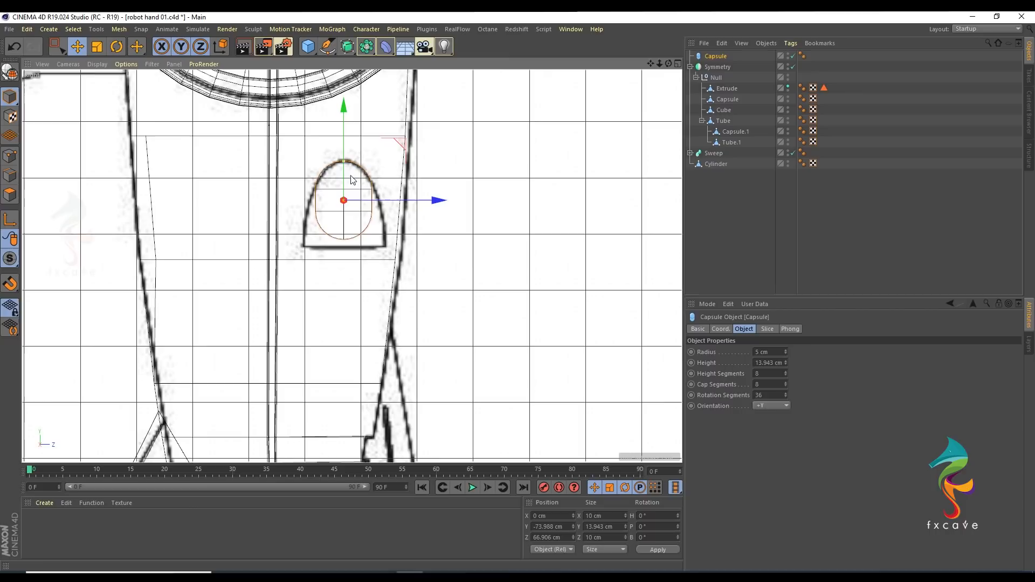
Step: Try to convert the capsule to an editable object, also with 24 rotation segments, and undo the attempts
key(0)
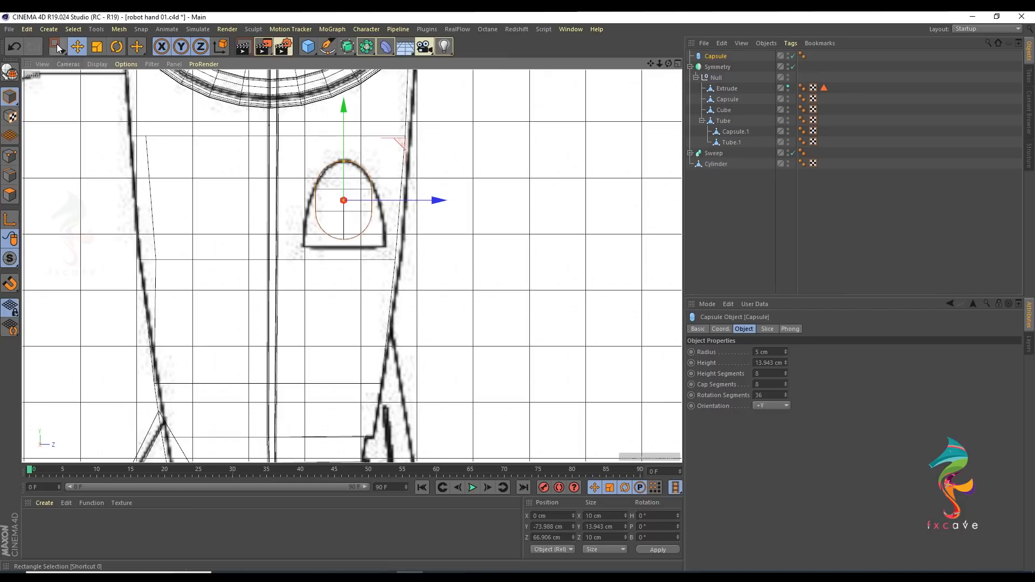
key(c)
key(ctrl+z)
drag(787, 394, 788, 404)
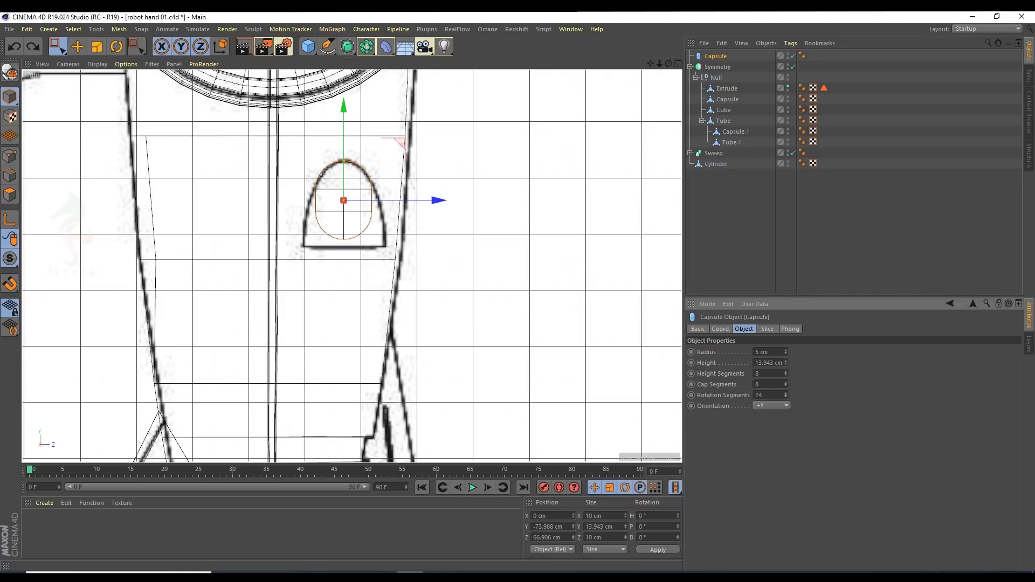
key(c)
key(ctrl+z)
Step: In the perspective view, move the capsule along X to about 41.5 cm, onto the arm's outer side face
middle_click(151, 119)
middle_click(151, 119)
alt+drag(426, 173, 420, 244)
click(77, 46)
scroll(415, 238, up, 2)
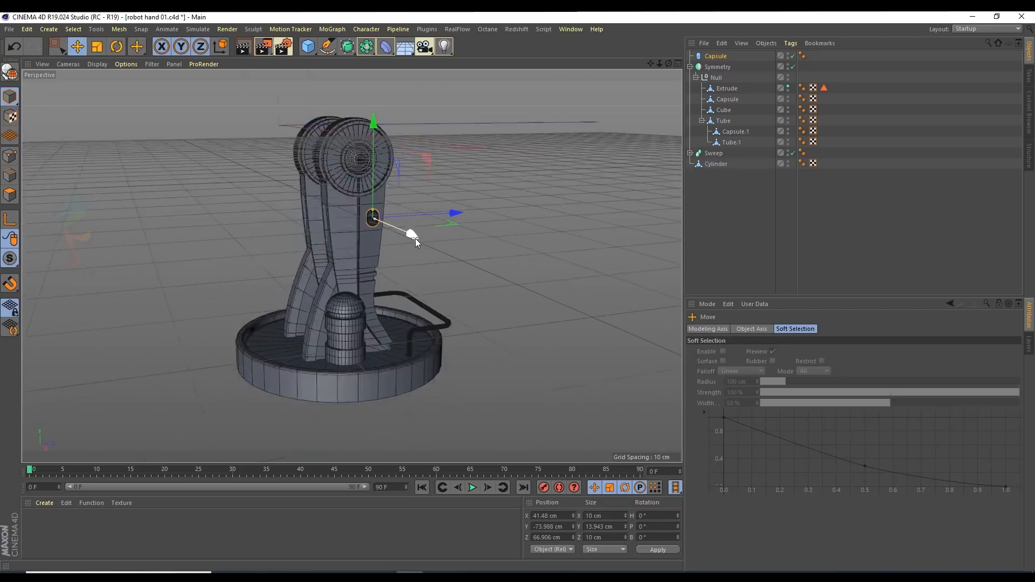
scroll(386, 229, up, 4)
Step: Set the capsule to 1 height segment and 3 cap segments, and make it editable
click(712, 57)
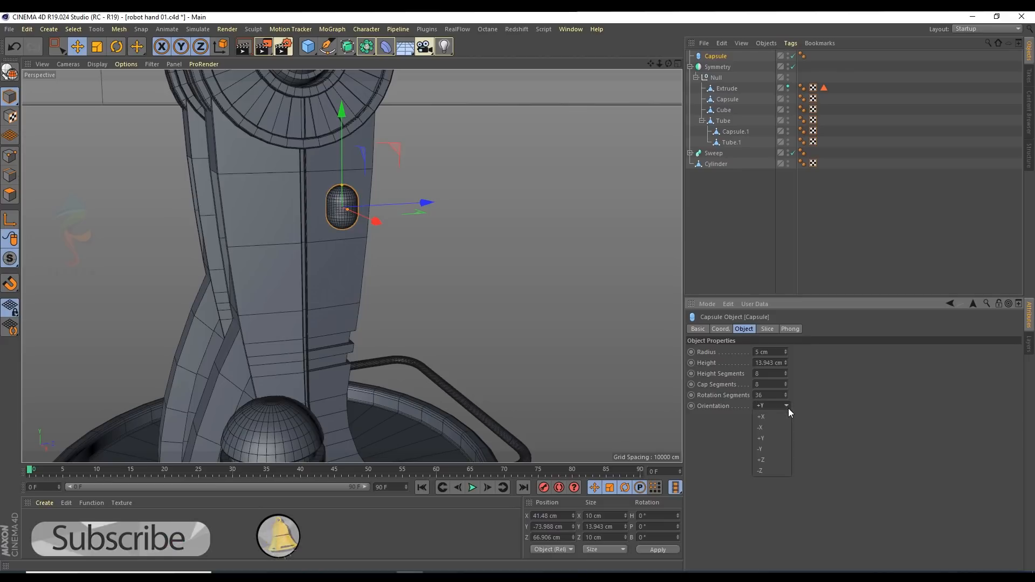
mouse_move(785, 386)
mouse_down()
mouse_move(785, 406)
mouse_move(785, 388)
mouse_up()
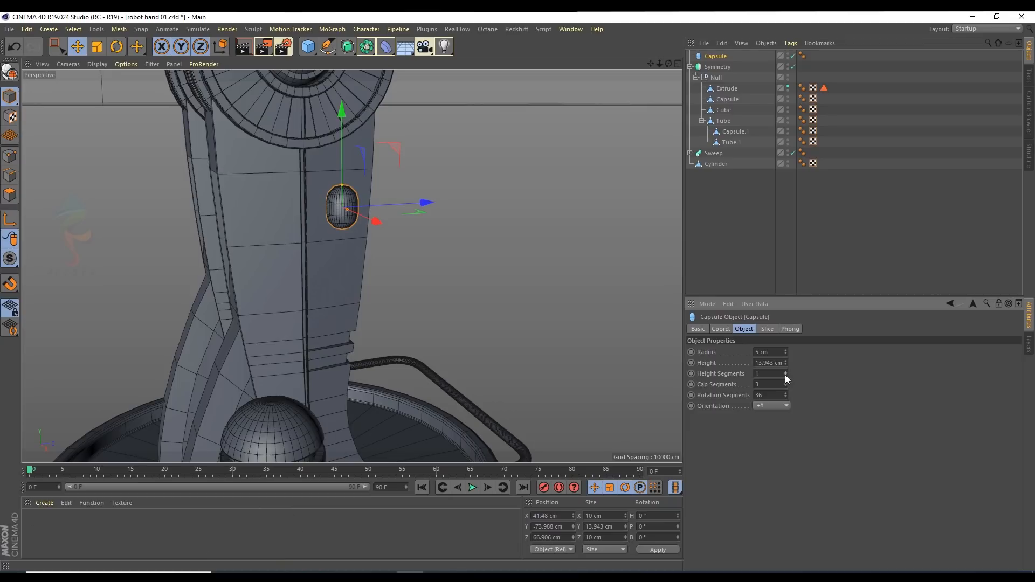
scroll(378, 223, up, 2)
key(v)
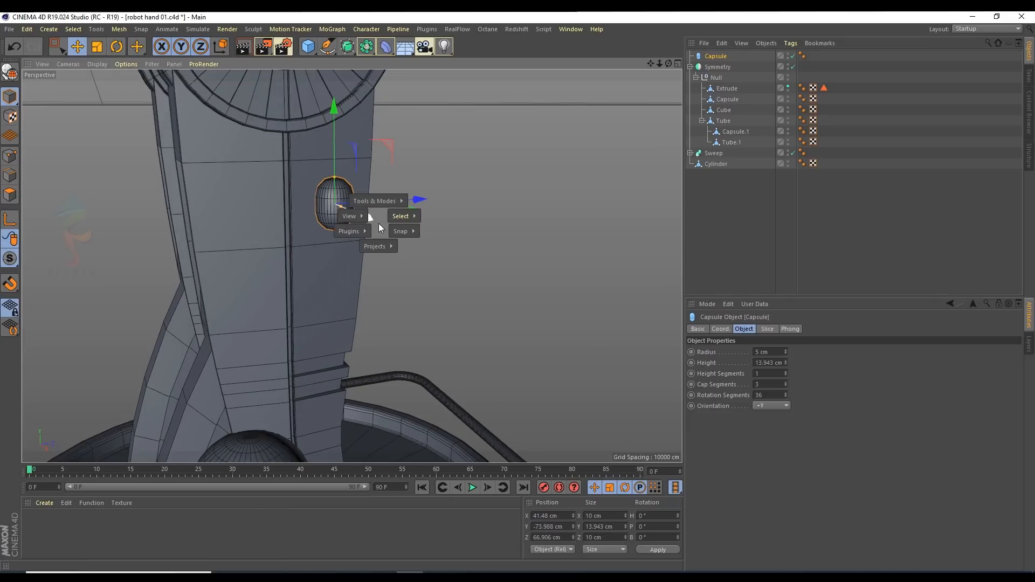
key(c)
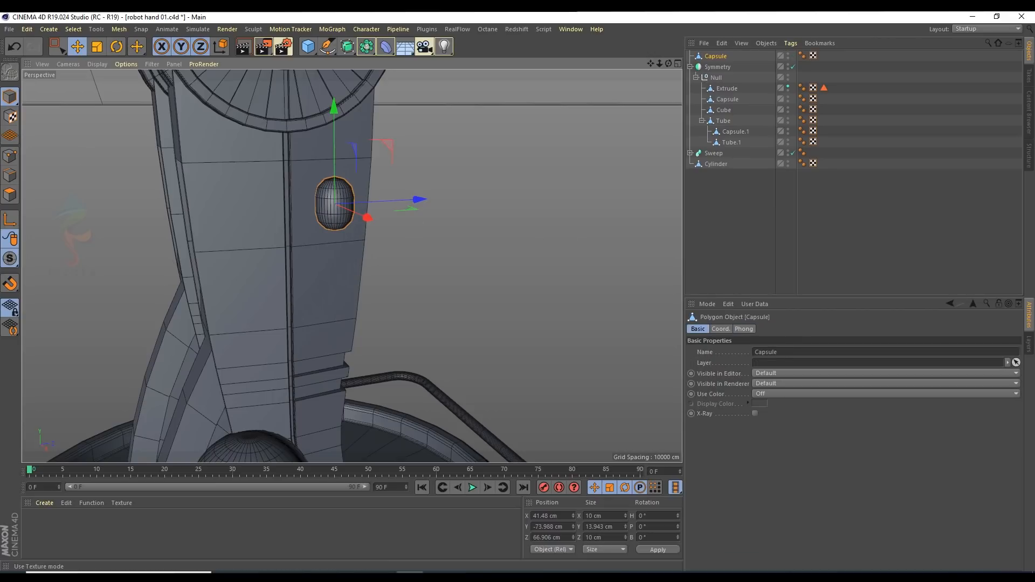
Step: In the side view, rectangle-select the points of the capsule's lower rounded cap and delete them
click(61, 47)
middle_click(395, 170)
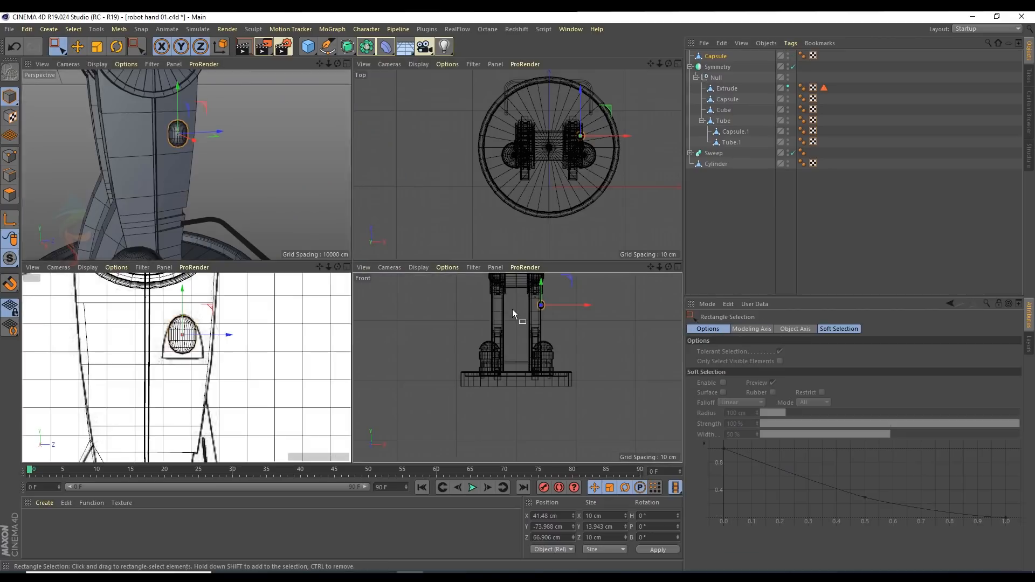
middle_click(512, 309)
middle_click(384, 178)
middle_click(182, 335)
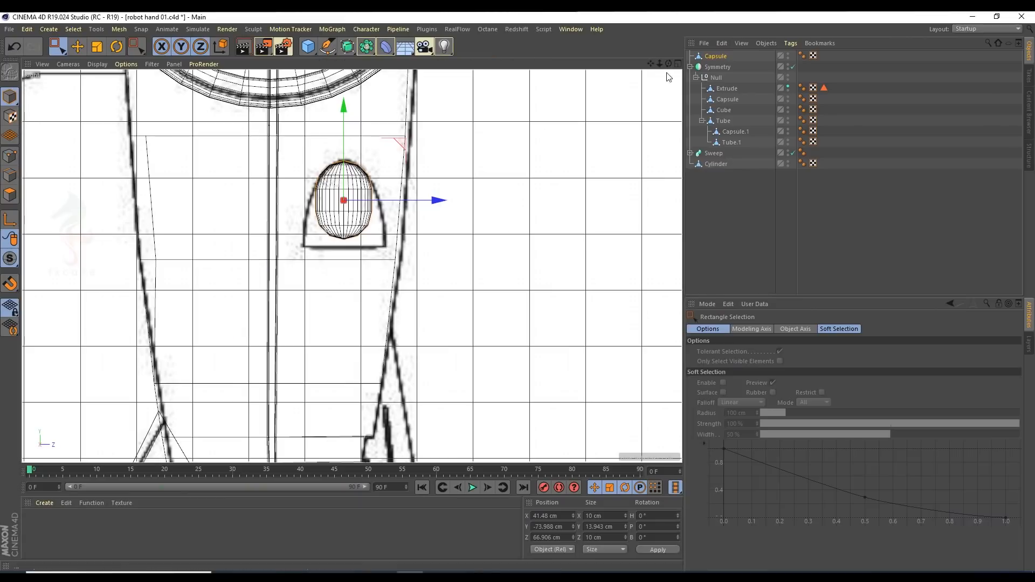
click(714, 56)
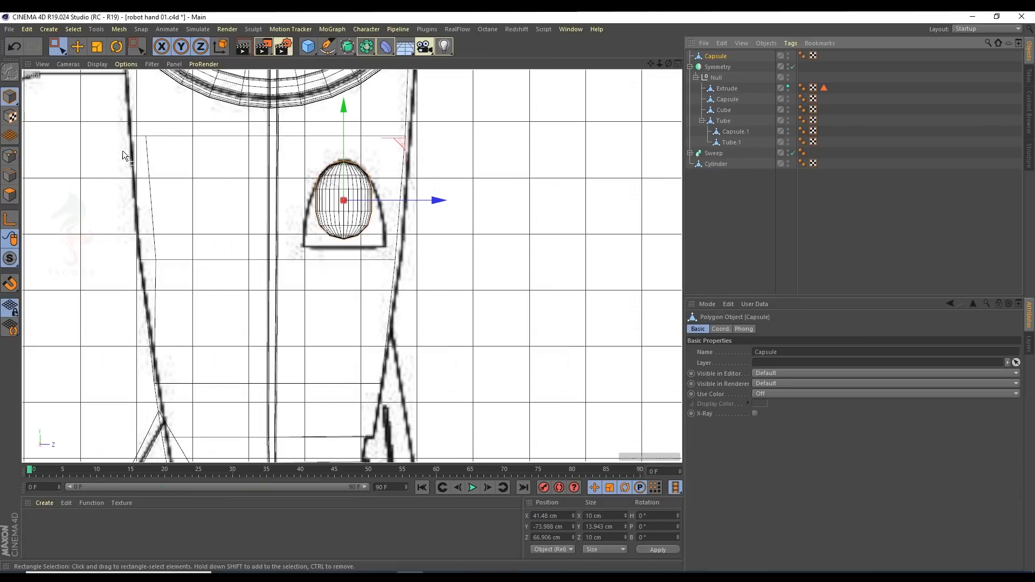
click(6, 155)
click(60, 44)
drag(292, 201, 389, 249)
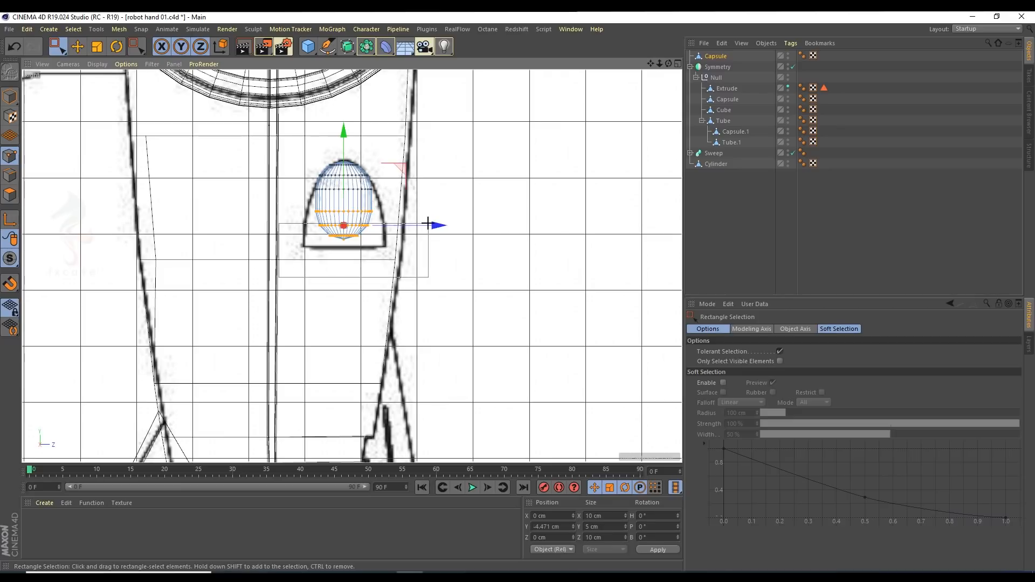
scroll(324, 209, up, 3)
Step: Select the dome's open bottom ring of points and scale it uniformly to about 11.4 cm wide
drag(294, 199, 401, 226)
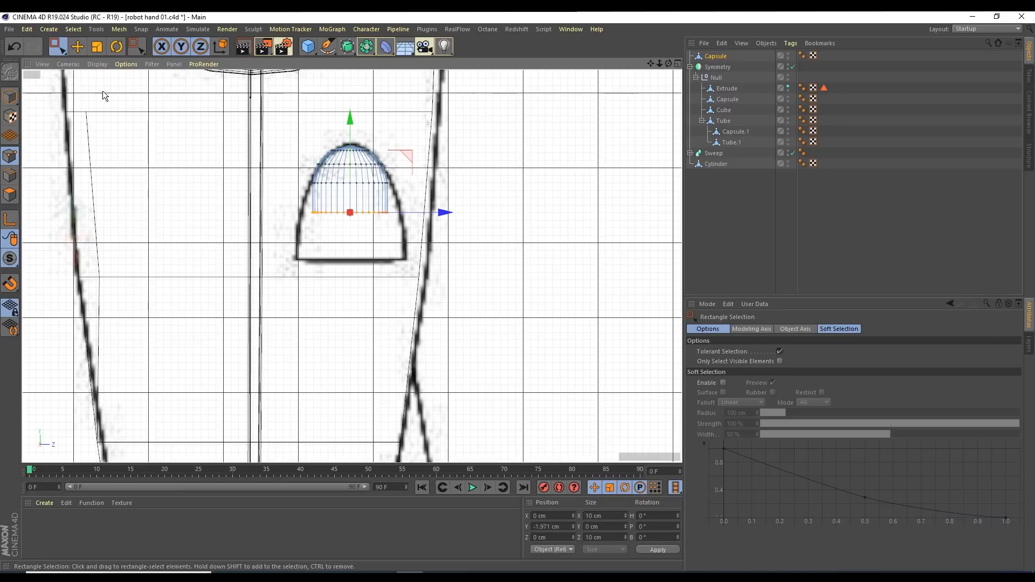
click(97, 46)
key(F1)
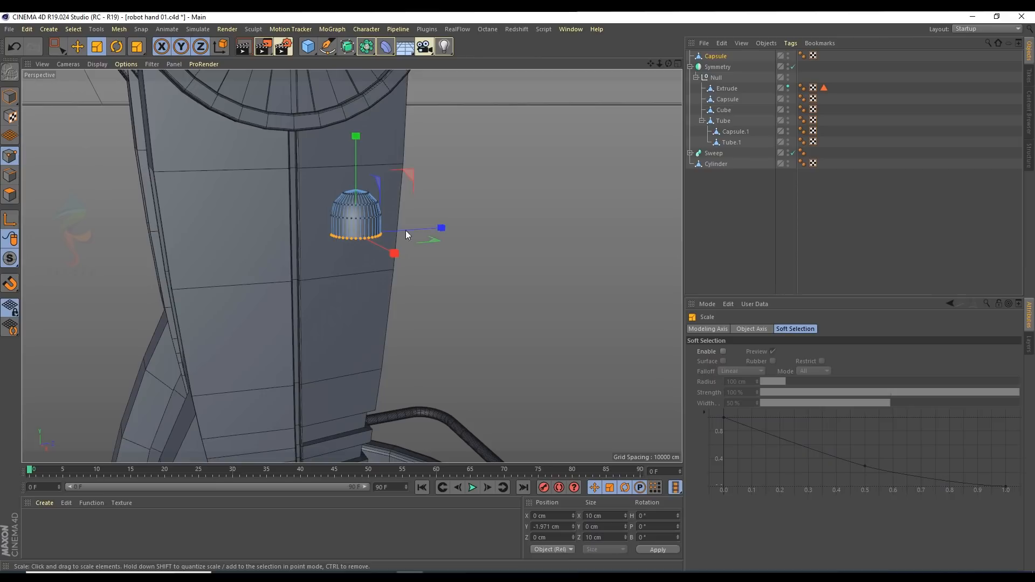
drag(353, 230, 423, 224)
key(F5)
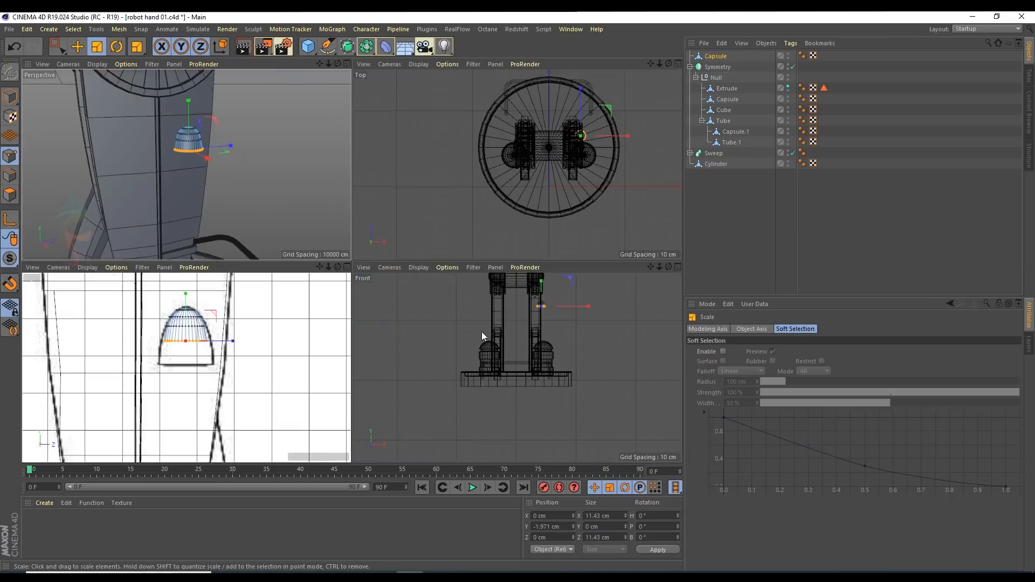
key(F4)
middle_click(226, 235)
middle_click(227, 375)
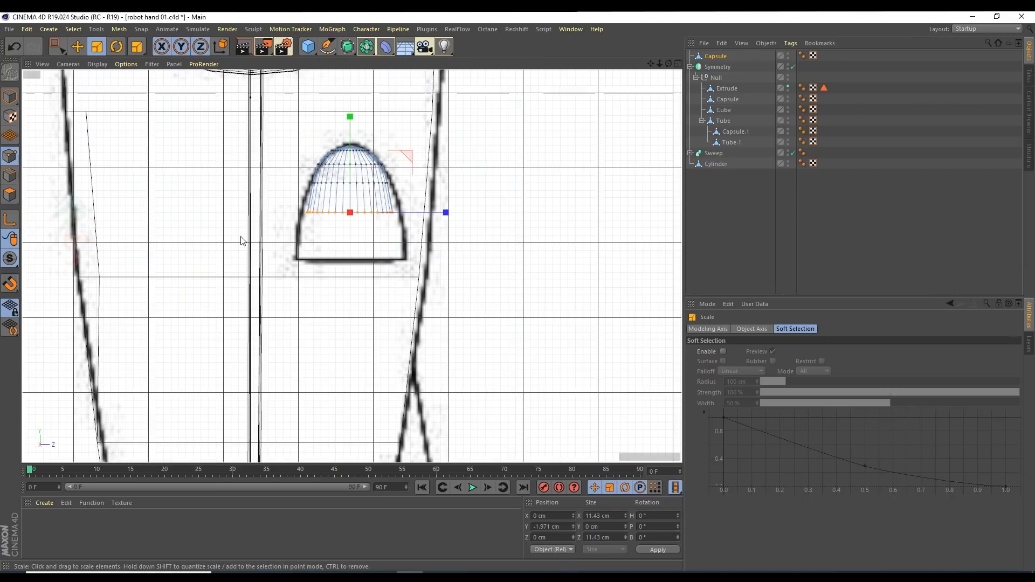
Step: Scale the dome's bottom ring of points to about 12.4 cm wide and the ring above it to about 10.4 cm
scroll(352, 198, up, 2)
drag(388, 182, 424, 174)
key(space)
drag(272, 160, 520, 200)
key(space)
drag(382, 154, 400, 153)
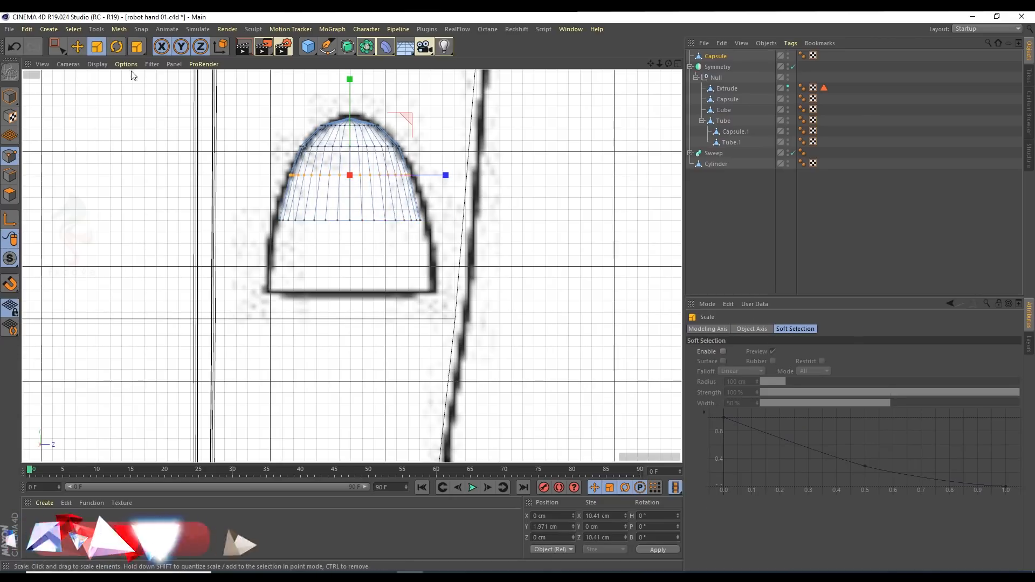
Step: Try to extend the dome by copying its bottom ring of points straight down along Y, and undo it
key(space)
drag(245, 199, 485, 261)
drag(348, 140, 353, 181)
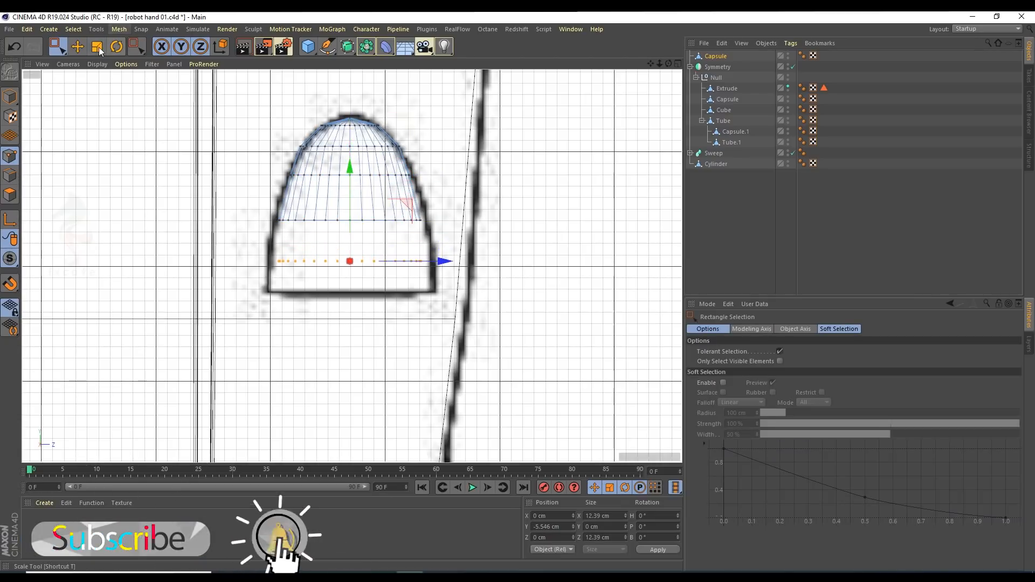
click(98, 46)
middle_click(157, 126)
middle_click(156, 126)
key(ctrl+z)
alt+drag(379, 260, 371, 203)
click(77, 47)
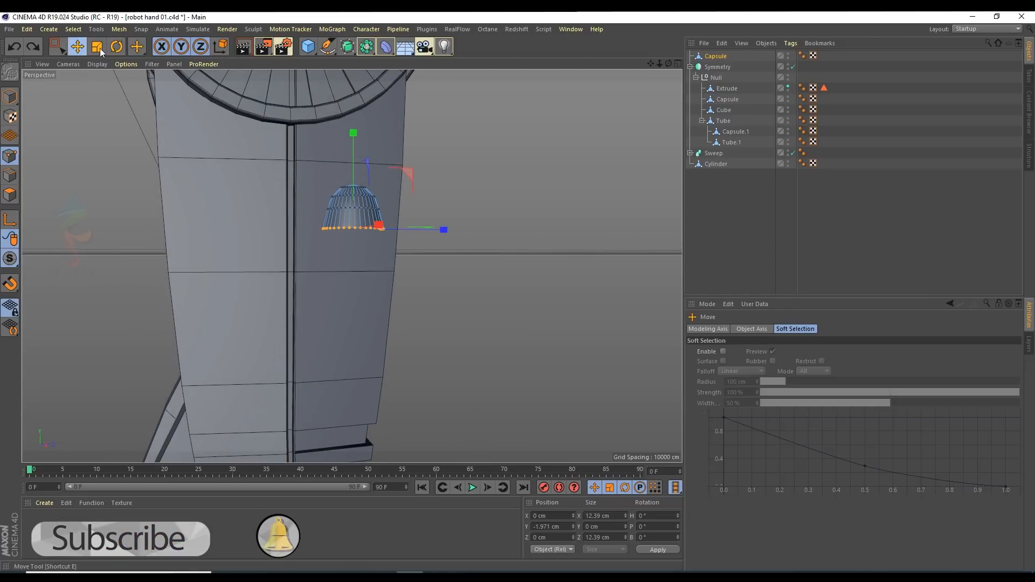
drag(356, 143, 354, 148)
key(ctrl+z)
key(ctrl+z)
scroll(366, 238, up, 2)
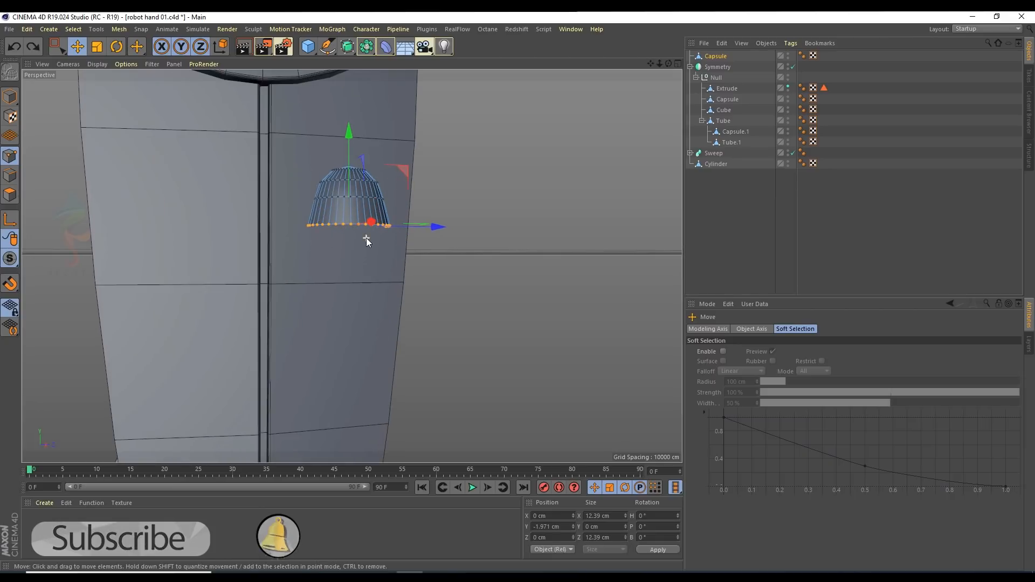
Step: In edge mode, loop-select the dome's open bottom edge in the perspective view
key(Return)
click(346, 224)
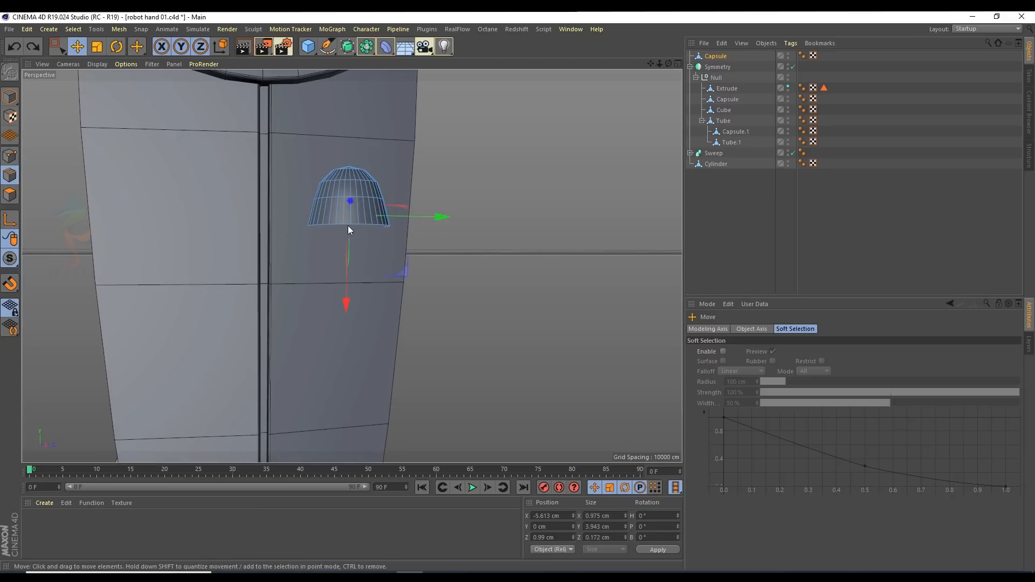
key(v)
mouse_move(370, 217)
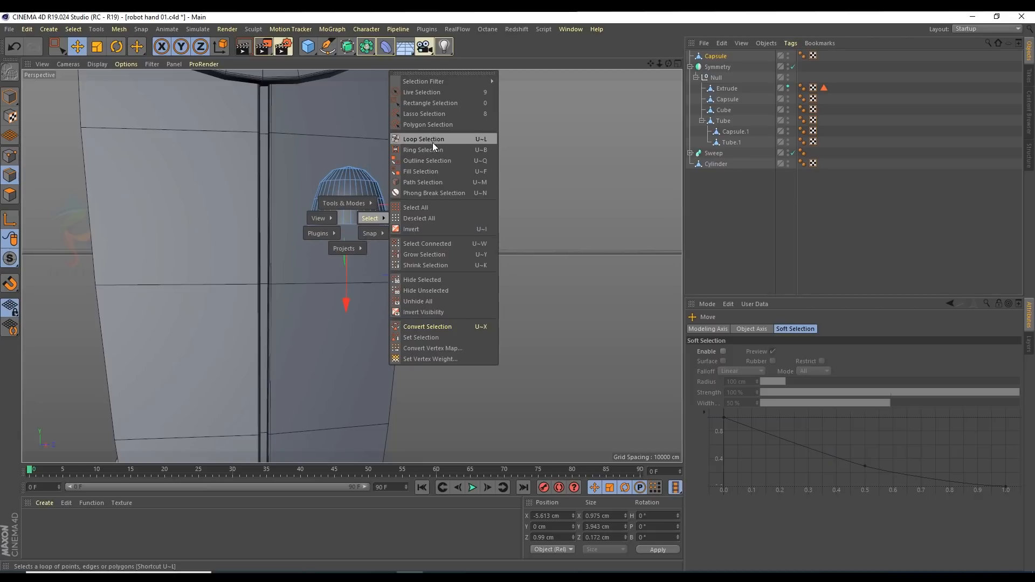
click(431, 139)
click(356, 224)
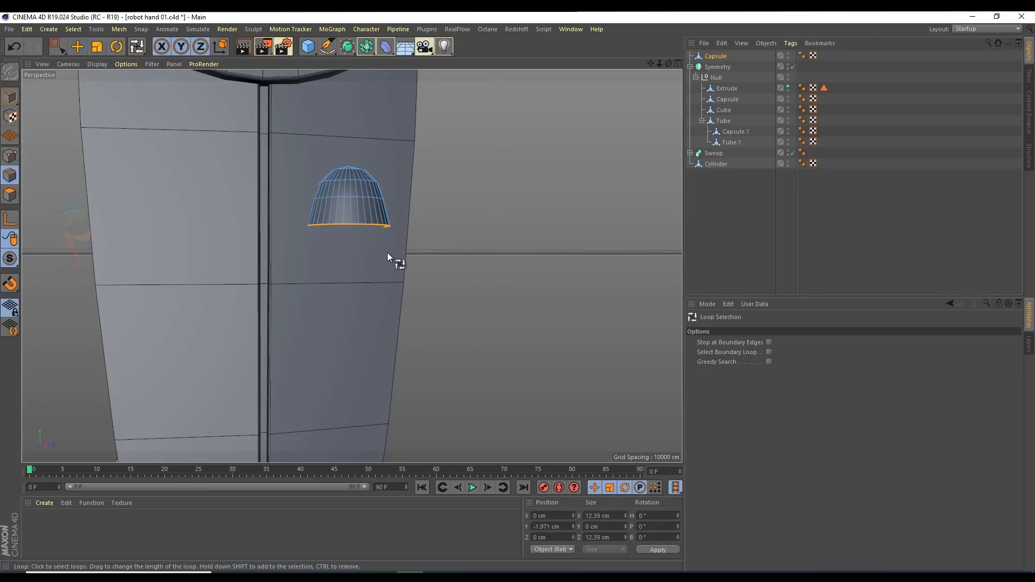
Step: In the side view, extrude the bottom edge loop down to Y about -4.9 cm and widen it to about 13 cm in Z
click(78, 48)
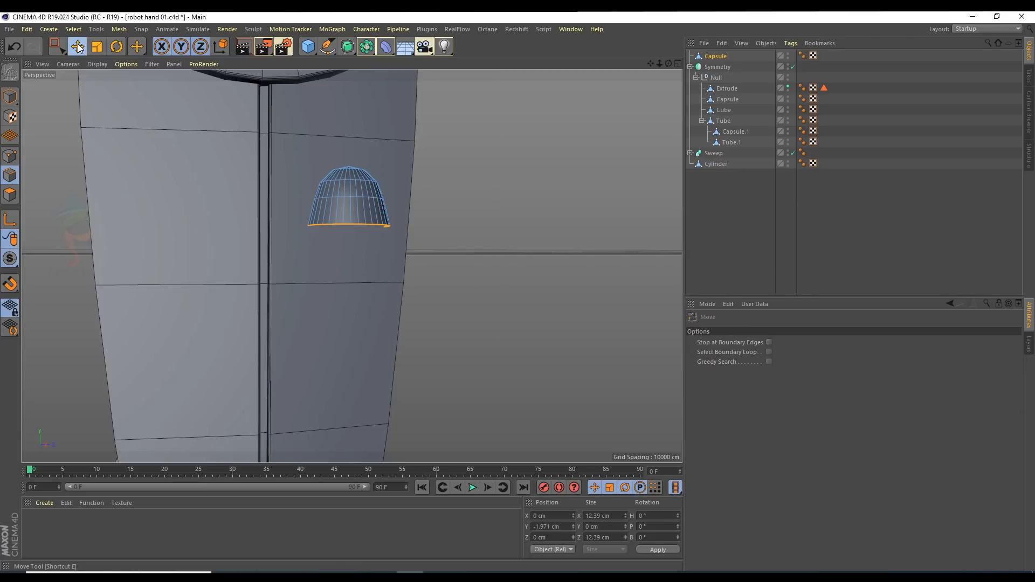
middle_click(329, 176)
middle_click(260, 324)
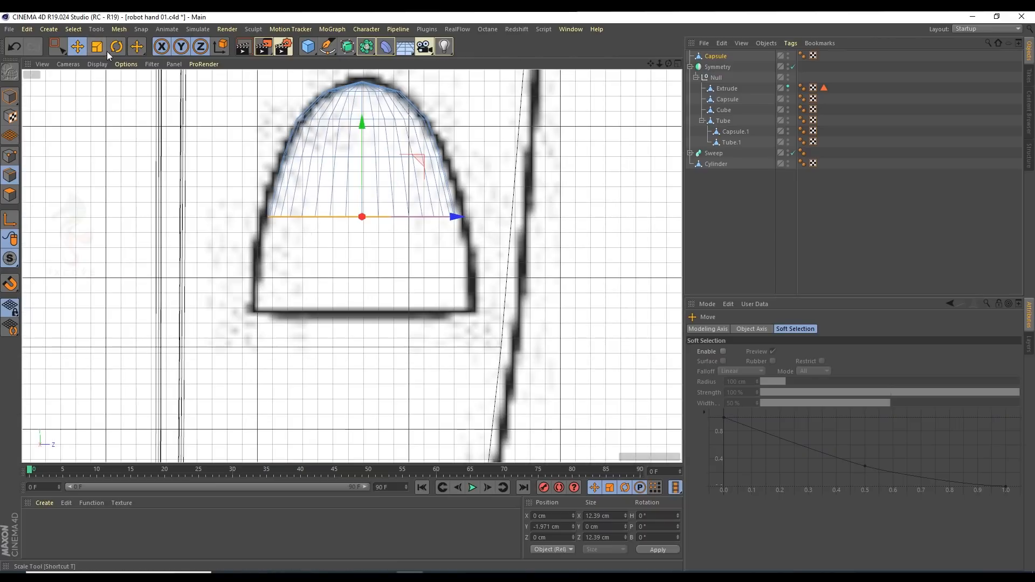
drag(360, 126, 371, 175)
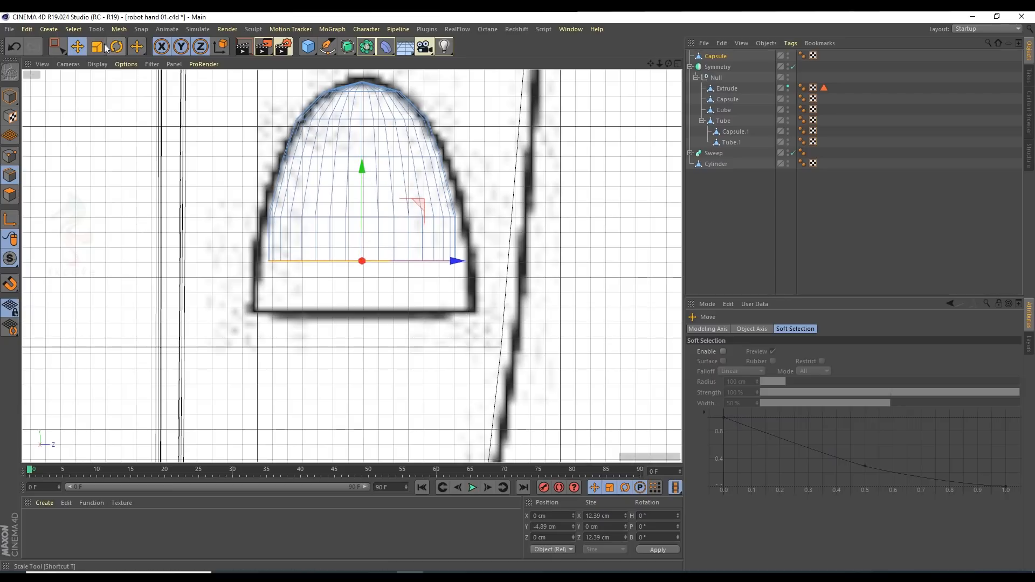
key(t)
drag(415, 202, 443, 198)
Step: Extrude the bottom edge loop down to Y about -7.2 cm and widen it to about 13.3 cm in Z
click(78, 46)
drag(361, 167, 361, 209)
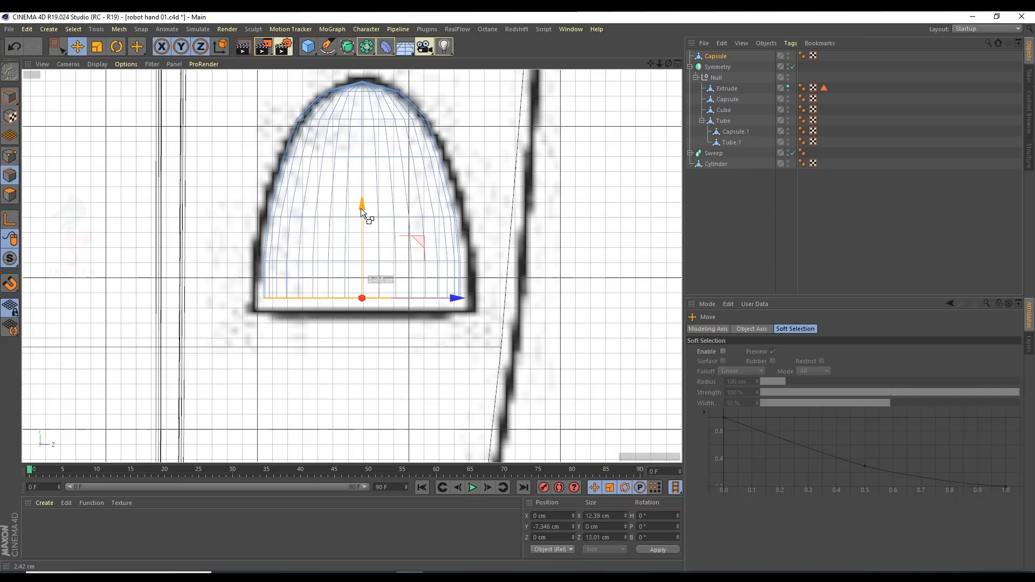
click(97, 47)
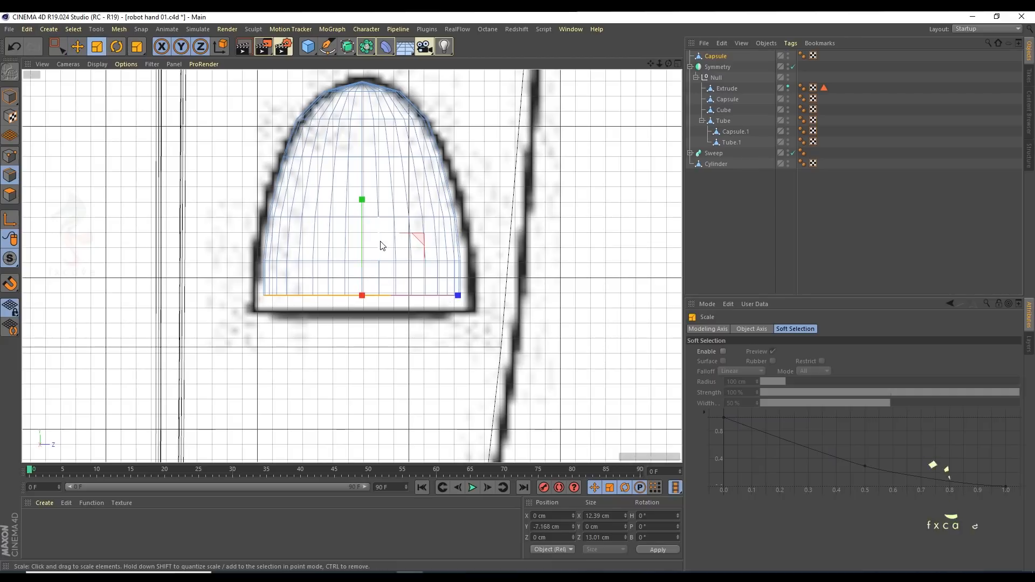
drag(416, 241, 428, 241)
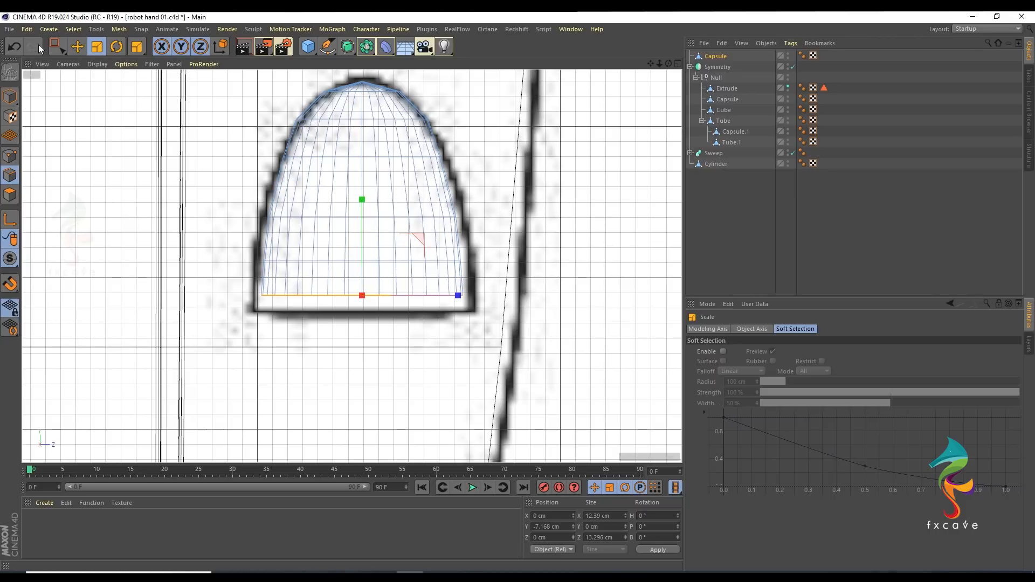
Step: Extrude the bottom edge loop to the blueprint arch's base at Y about -8.2 cm and widen it to about 13.4 cm in Z
click(78, 47)
drag(363, 206, 362, 221)
key(t)
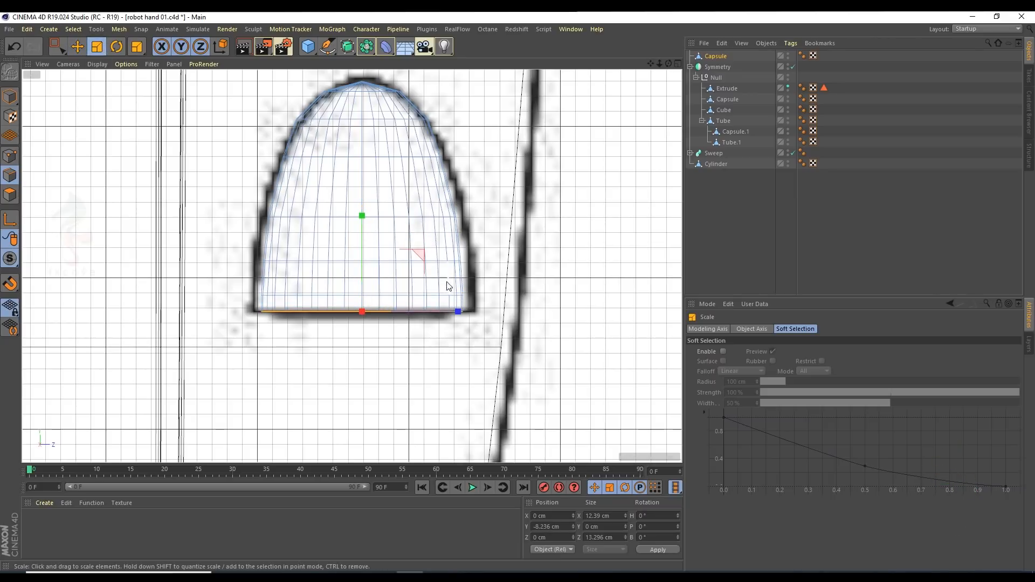
drag(424, 255, 425, 255)
Step: In point mode in the side view, raise the two point rings above the base to Y about -4.4 cm and -6.3 cm
middle_click(210, 217)
middle_click(210, 217)
mouse_move(365, 188)
alt+mouse_down()
mouse_move(422, 203)
mouse_move(341, 205)
alt+mouse_up()
middle_click(341, 205)
middle_click(254, 334)
alt+middle_drag(346, 175, 318, 249)
key(space)
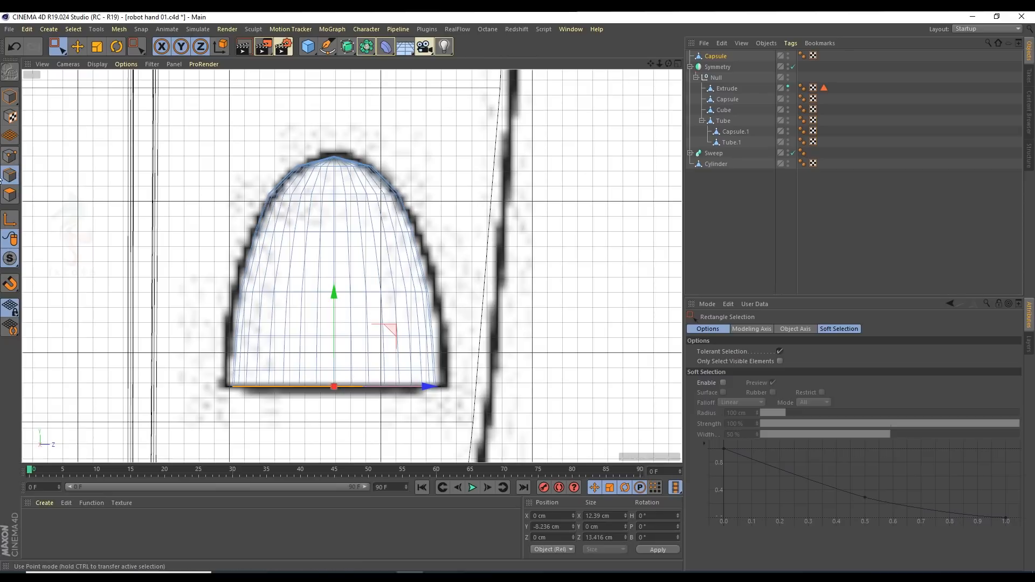
click(8, 157)
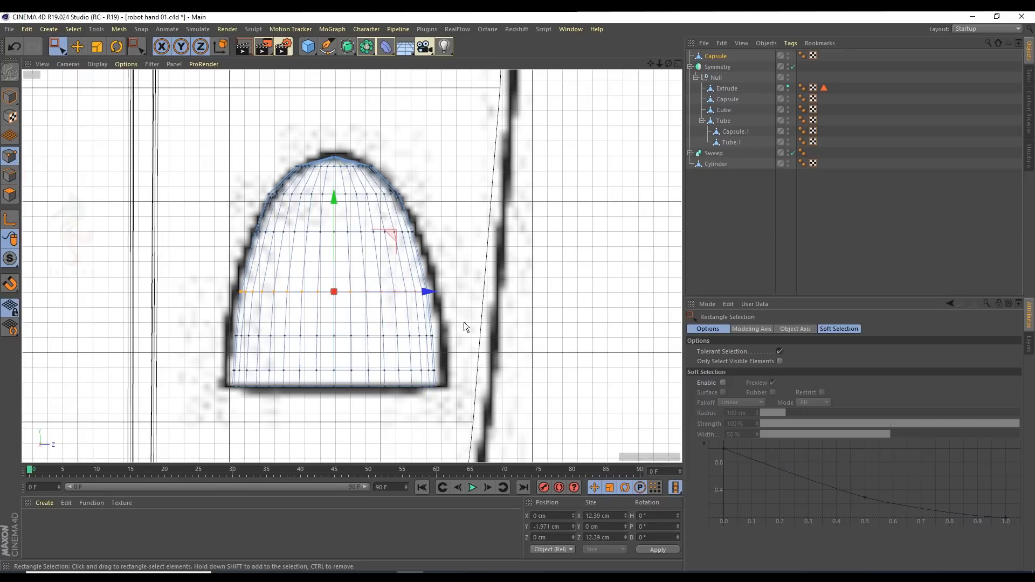
drag(329, 229, 338, 251)
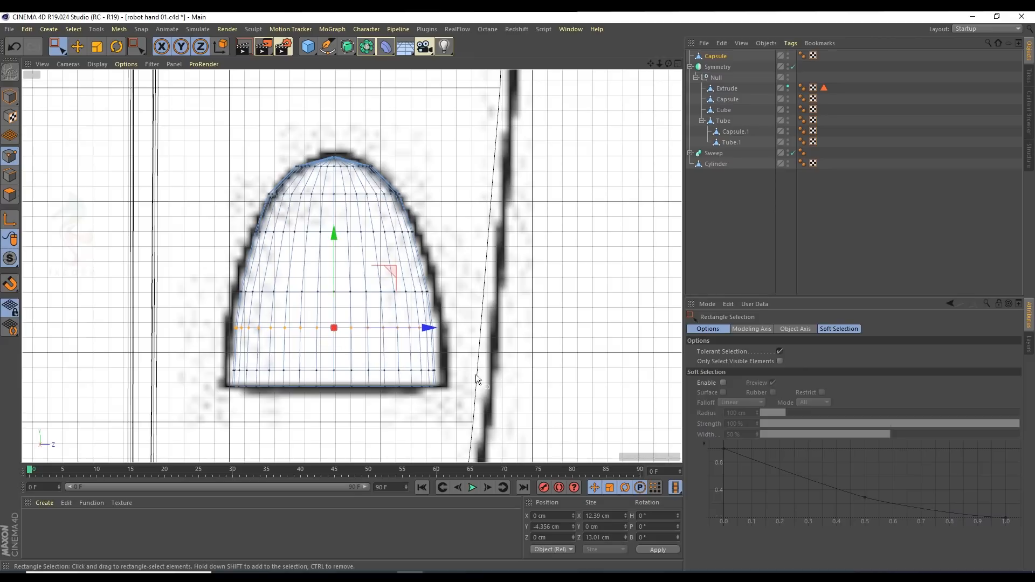
drag(334, 295, 335, 325)
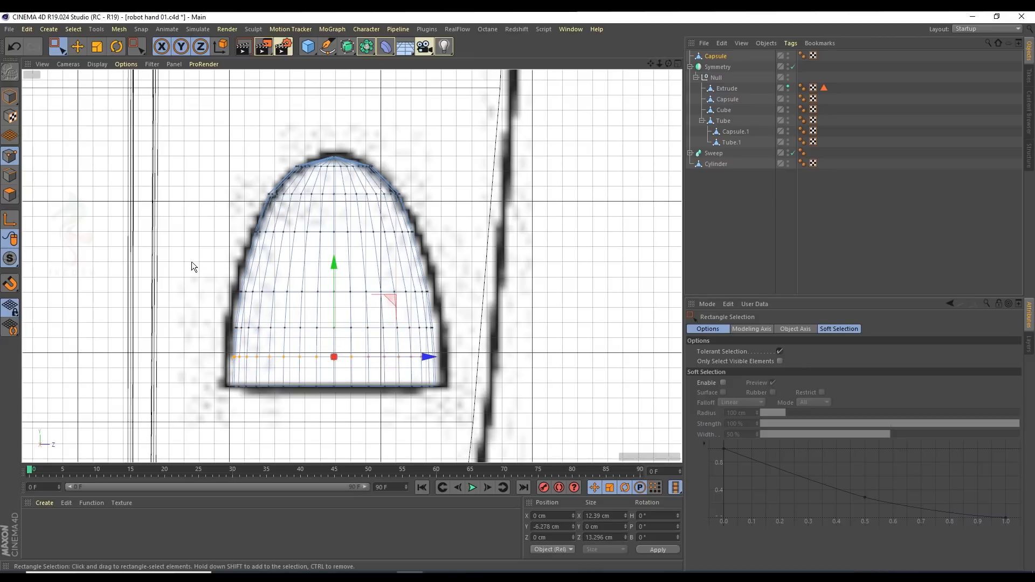
Step: Raise the dome's middle point ring slightly and move the ring above it to Y about 1.65 cm to even the spacing
drag(461, 249, 459, 248)
drag(335, 172, 334, 182)
drag(208, 262, 479, 302)
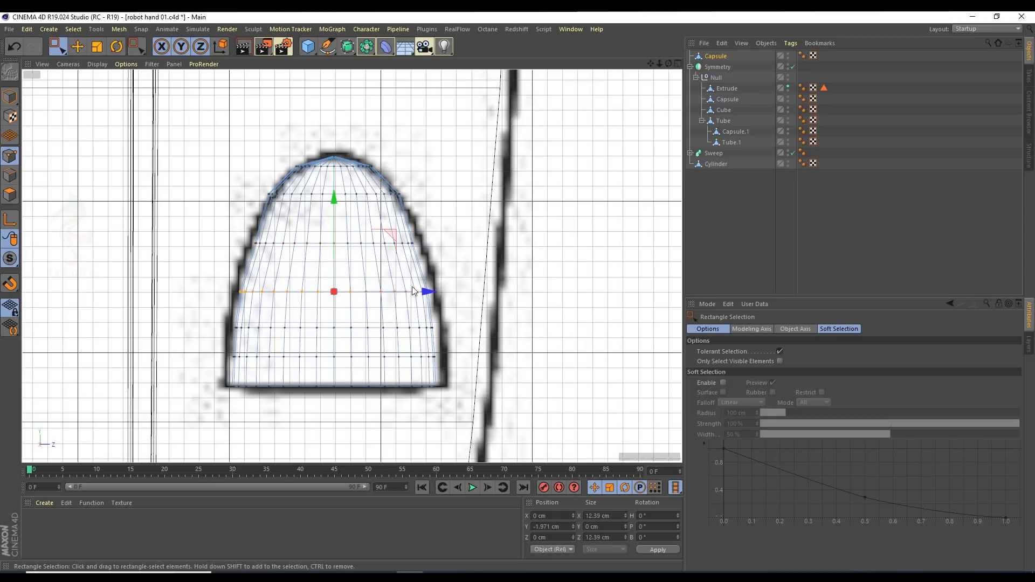
drag(335, 215, 335, 211)
drag(215, 211, 430, 242)
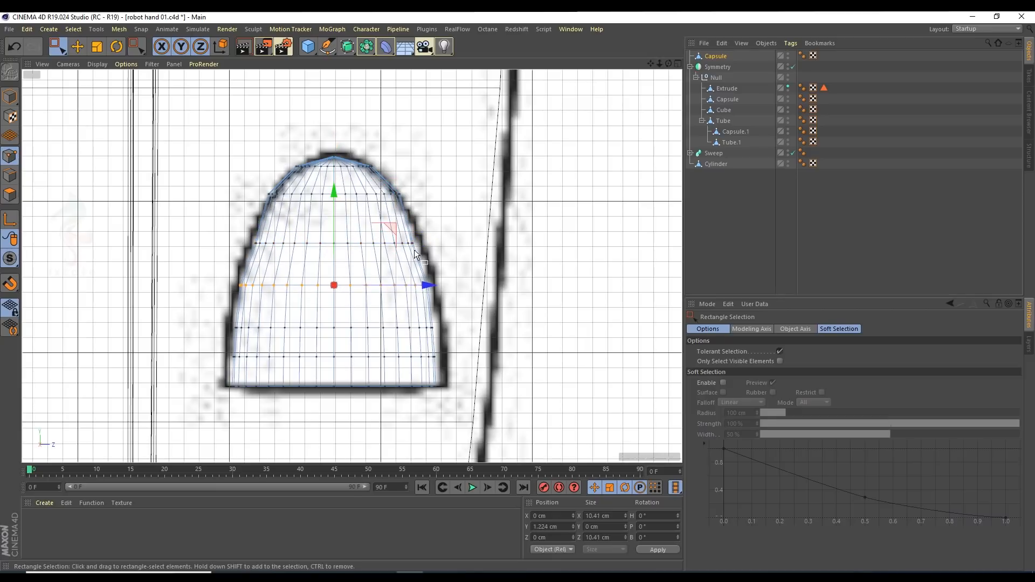
drag(330, 175, 330, 169)
Step: Raise the middle point ring a little more and move the ring below it up to Y about -3.7 cm
drag(206, 271, 482, 294)
drag(338, 204, 339, 200)
drag(470, 328, 510, 337)
drag(334, 248, 334, 239)
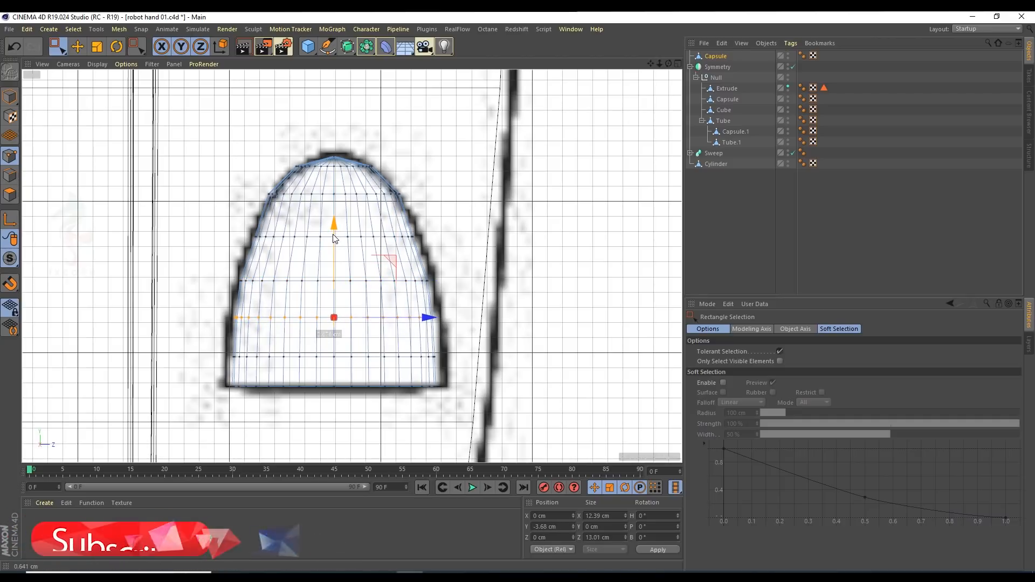
Step: Scale the point ring just above the dome's middle ring to about 10.9 cm wide to follow the blueprint arch
drag(218, 215, 453, 247)
click(97, 47)
drag(299, 209, 411, 242)
Step: Deselect the capsule, check the dome in the perspective view and save the project
key(0)
middle_click(113, 197)
middle_click(161, 194)
click(818, 200)
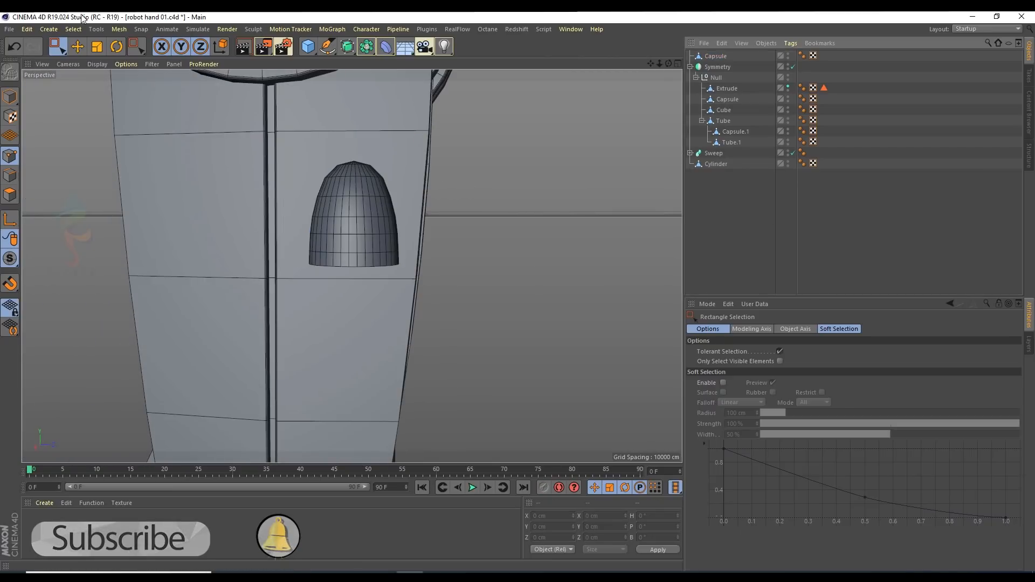
click(77, 46)
alt+drag(355, 178, 396, 159)
key(ctrl+s)
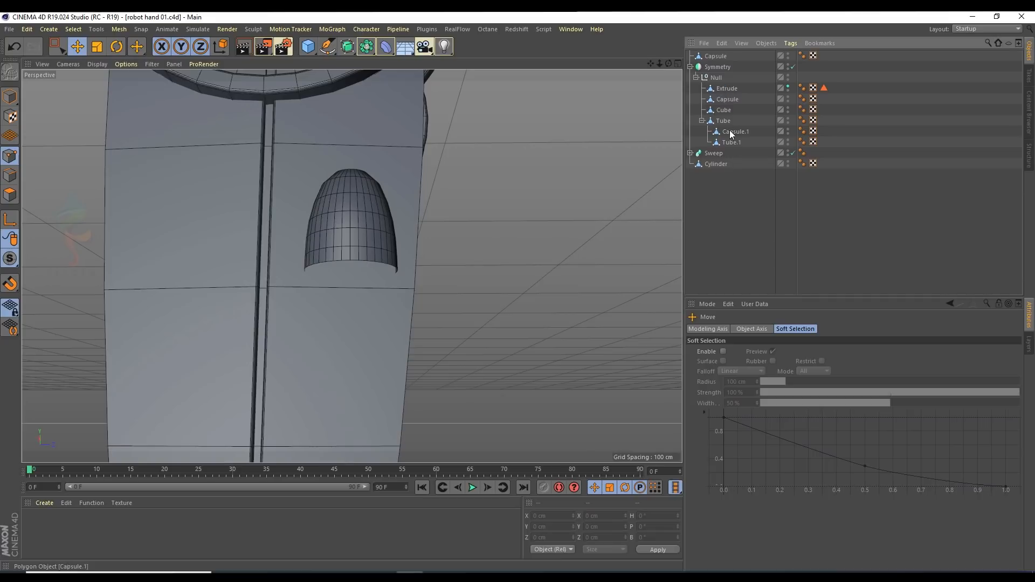
Step: Place the dome capsule inside the Symmetry's Null, above the Extrude object
click(723, 135)
click(723, 143)
click(723, 90)
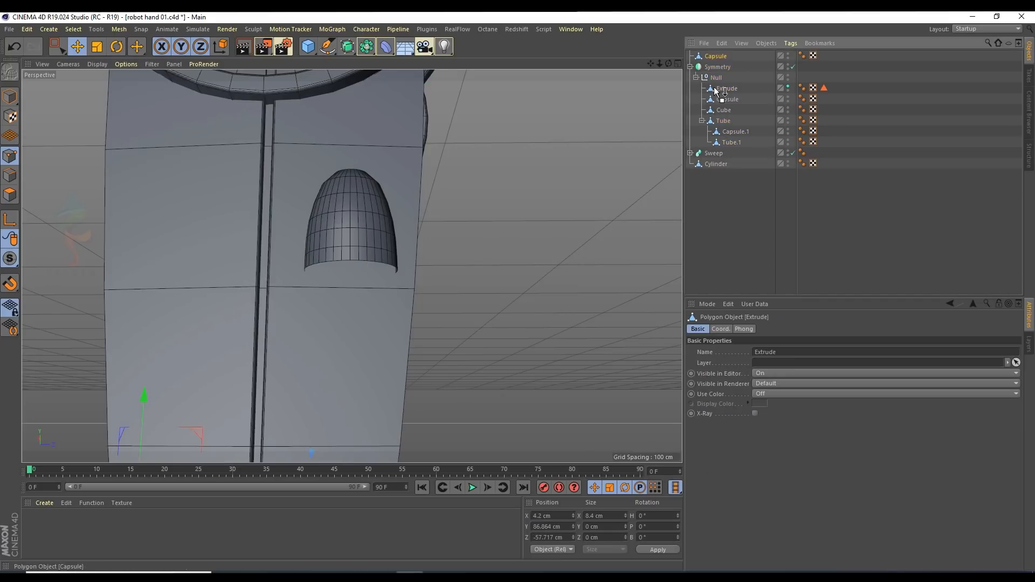
drag(714, 84, 717, 85)
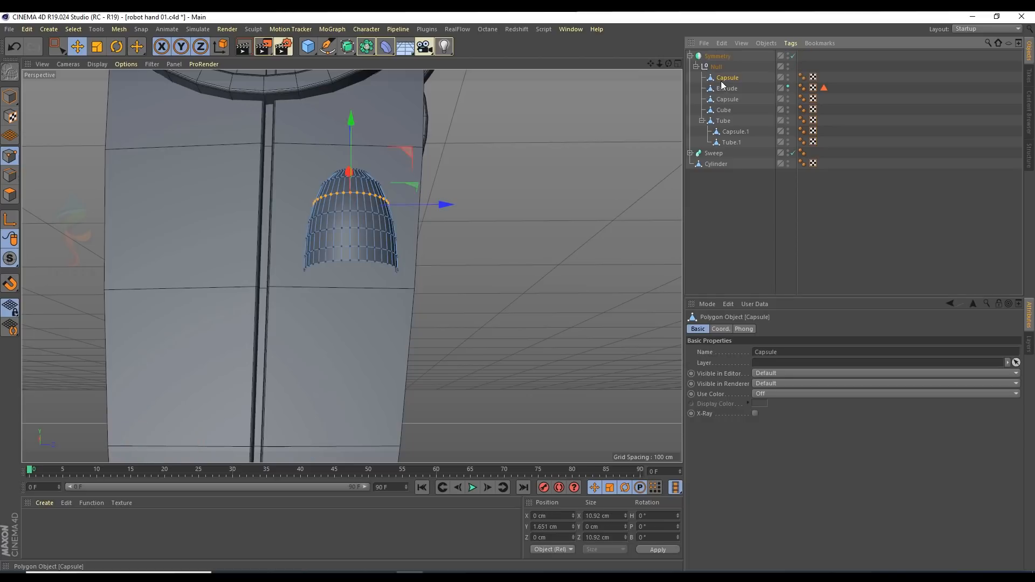
Step: Close the dome's open bottom with Close Polygon Hole
right_click(593, 219)
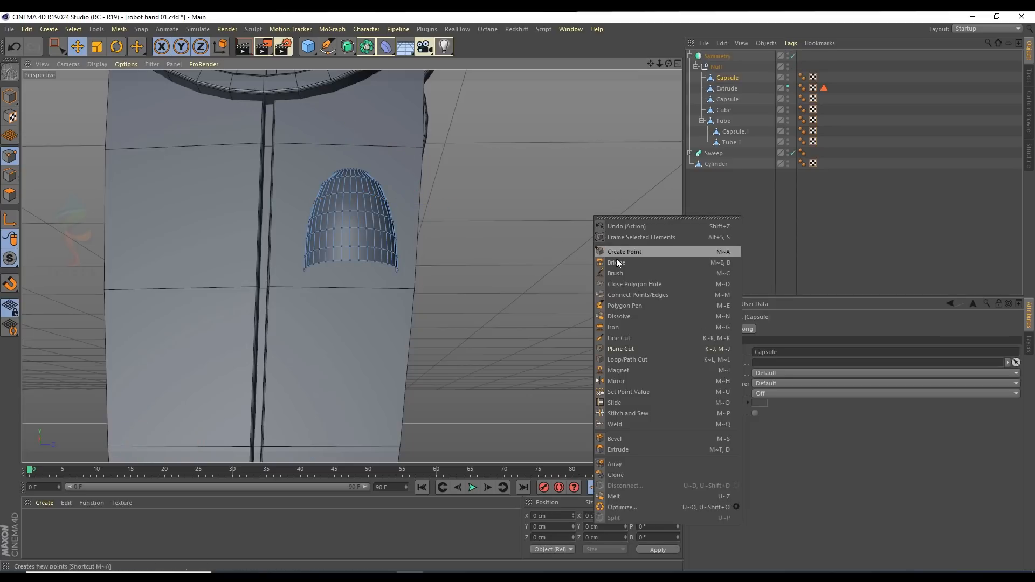
click(625, 284)
click(390, 254)
alt+drag(390, 253, 367, 240)
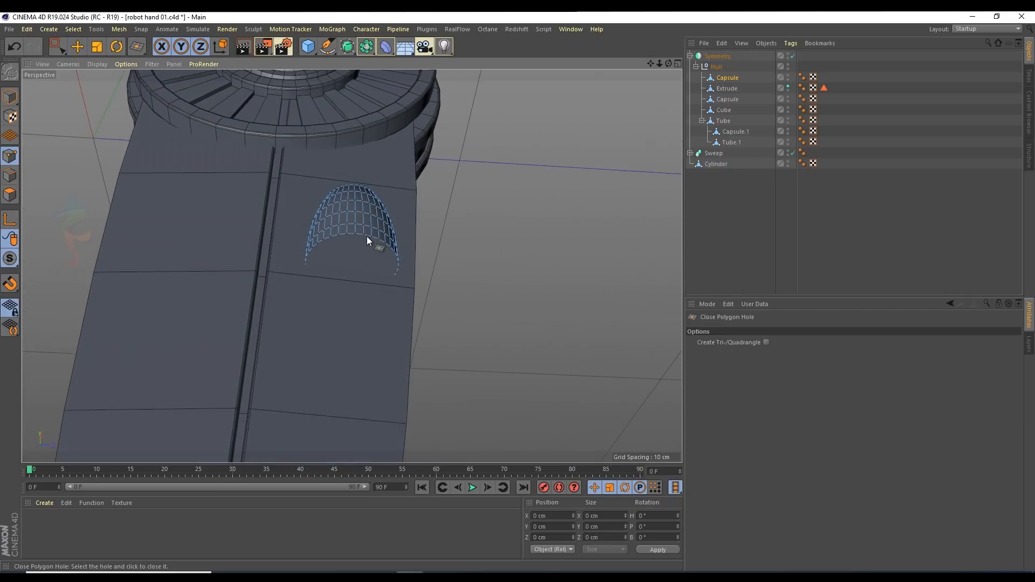
Step: Create a point at the centre of the dome's bottom cap so that the cap's edges meet there
right_click(432, 249)
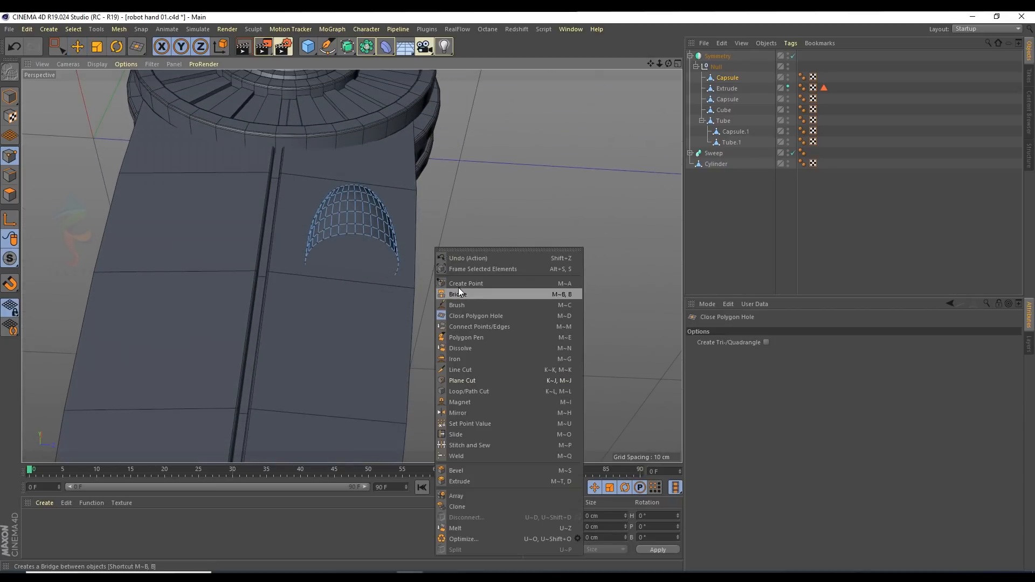
click(457, 292)
click(352, 267)
alt+drag(351, 267, 292, 254)
click(78, 48)
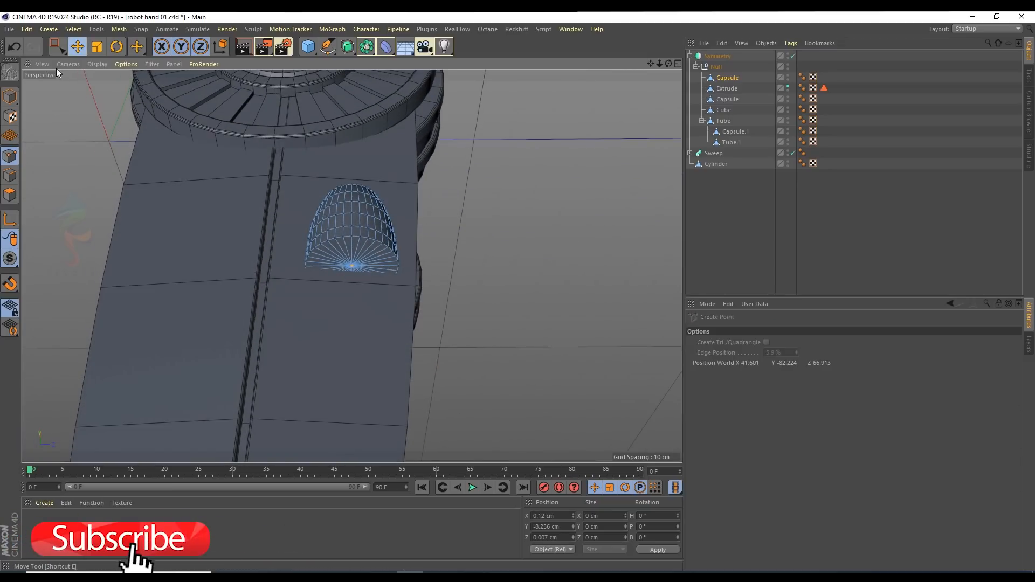
Step: In polygon mode, loop-select all the triangular faces of the dome's bottom cap
click(11, 198)
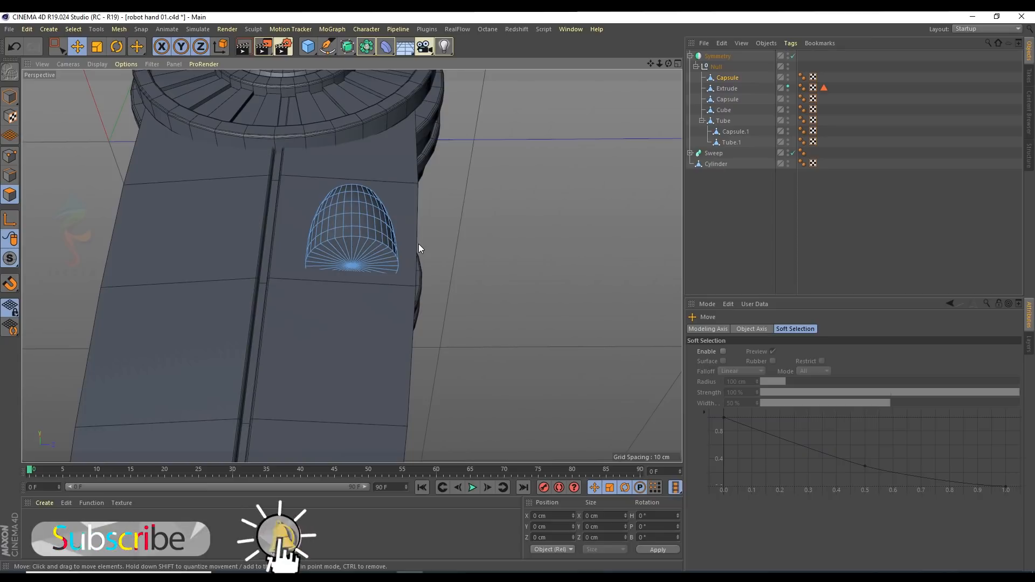
key(v)
mouse_move(440, 233)
click(487, 156)
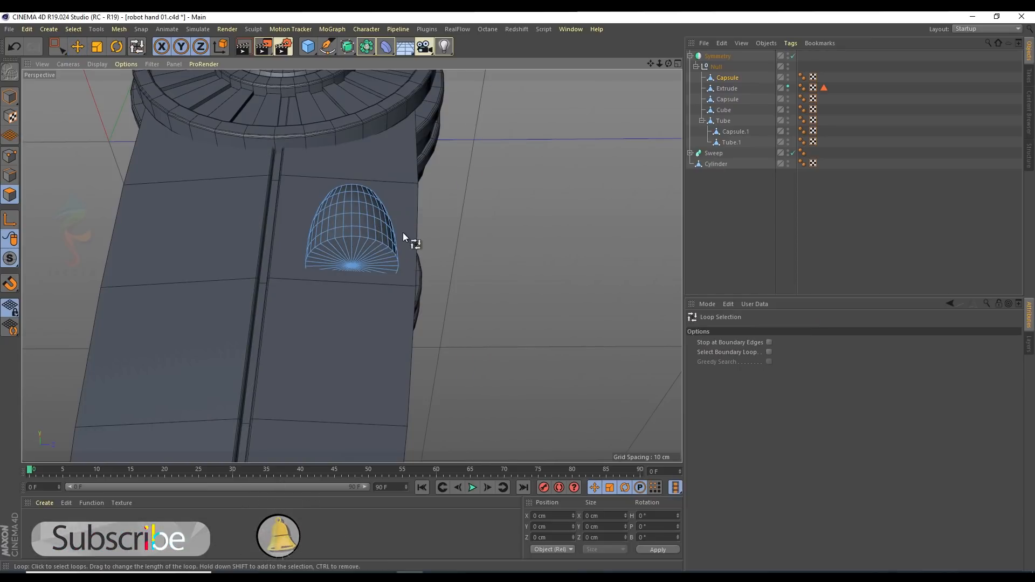
click(371, 249)
alt+drag(406, 269, 487, 215)
Step: Inset the selected bottom cap faces of the dome by about 0.76 cm with Extrude Inner
middle_click(549, 215)
middle_click(111, 138)
key(m)
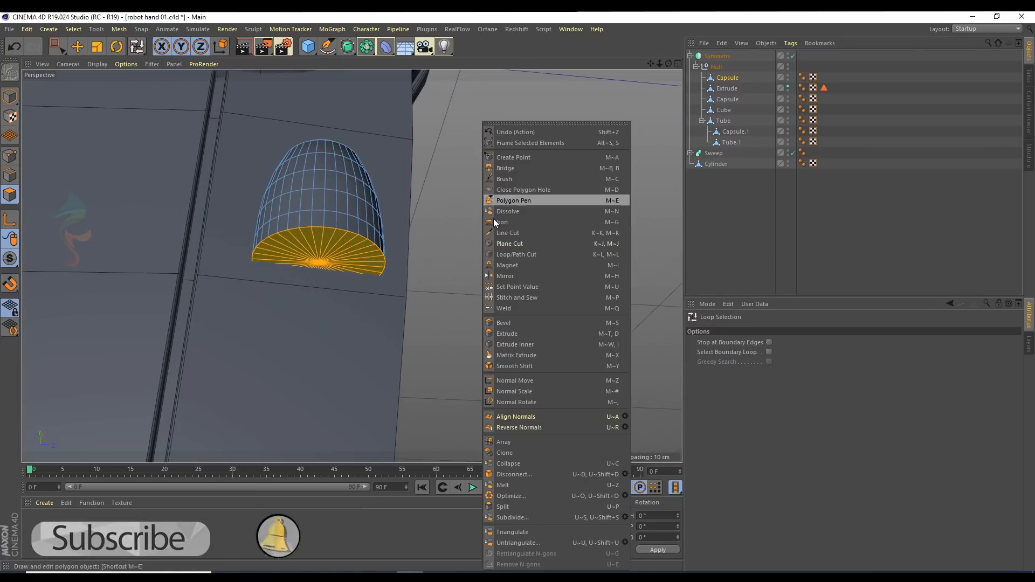
click(515, 190)
right_click(530, 248)
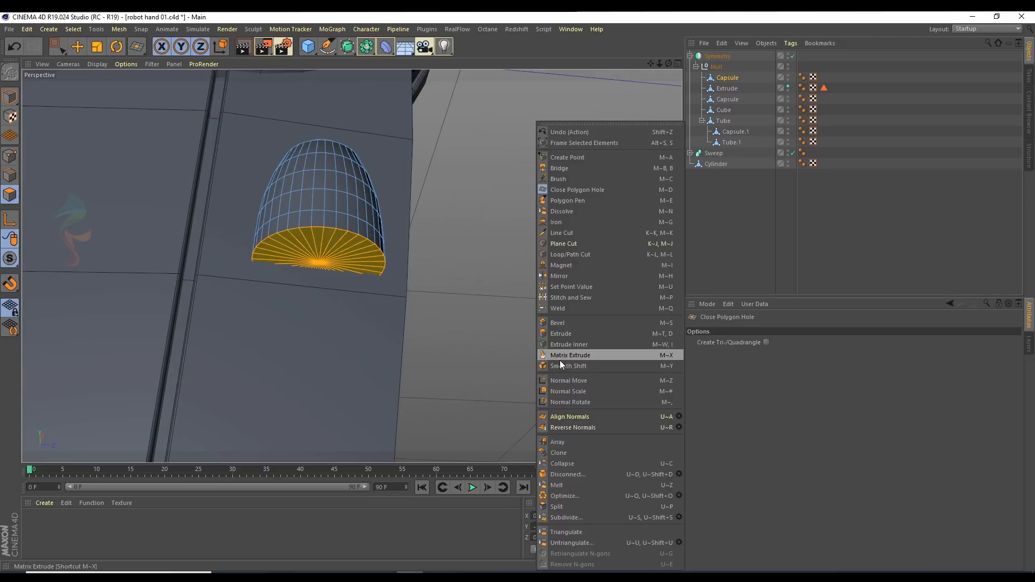
click(563, 343)
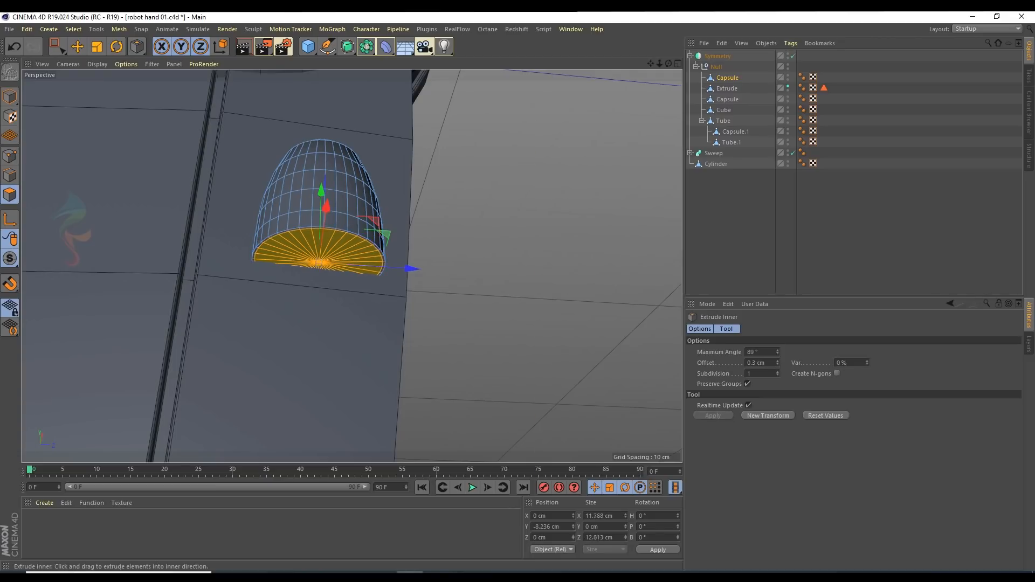
scroll(346, 247, up, 3)
Step: Extrude the inset faces about 0.88 cm into the dome, without caps, to hollow out its bottom
right_click(346, 248)
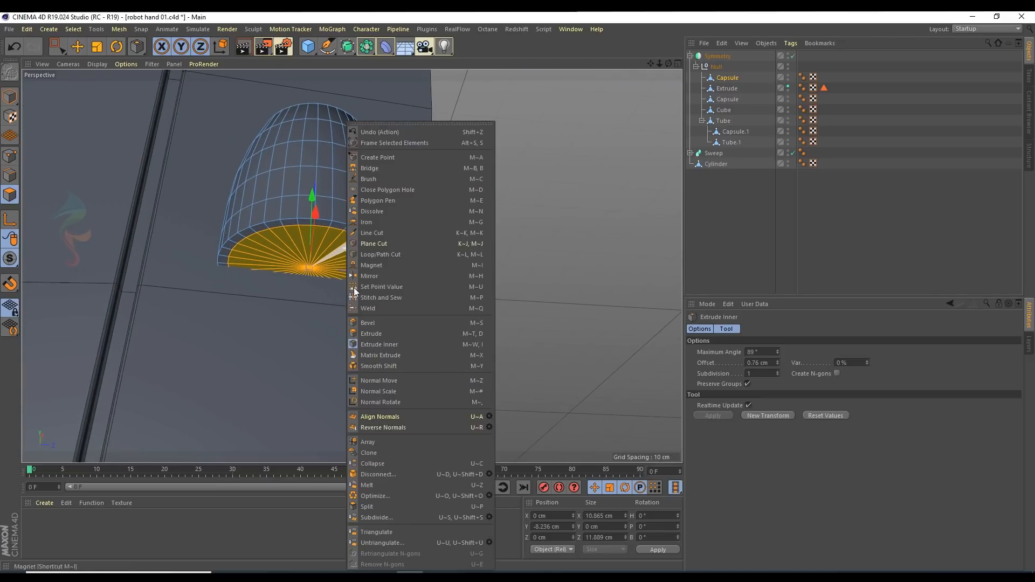
click(365, 334)
drag(341, 254, 374, 243)
key(ctrl+z)
click(829, 394)
drag(414, 297, 422, 297)
alt+drag(312, 250, 277, 259)
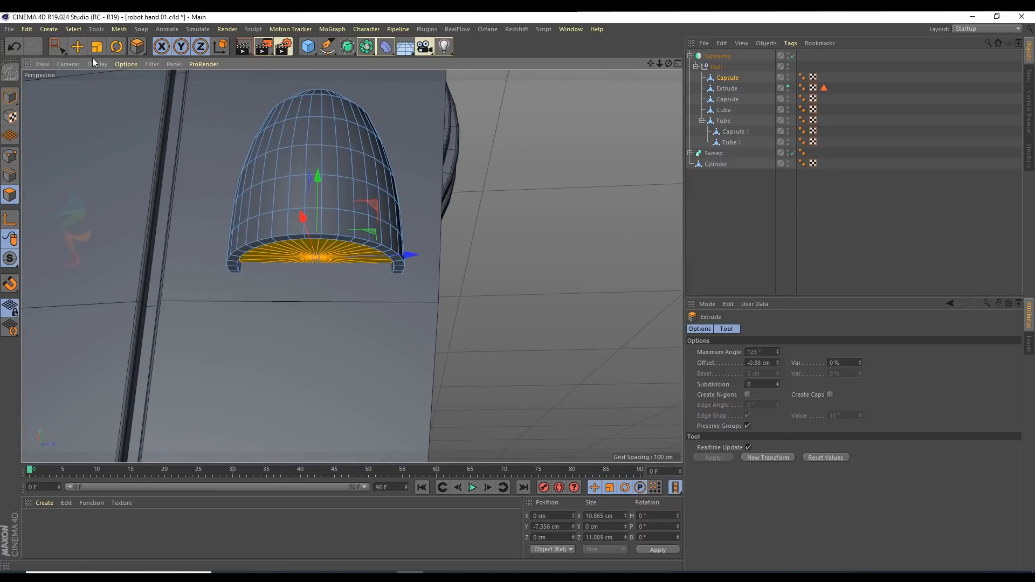
Step: Bevel the edges of the dome's bottom rim with a 0.11 cm offset and a subdivision of 1, then clear the object selection
click(77, 47)
click(10, 175)
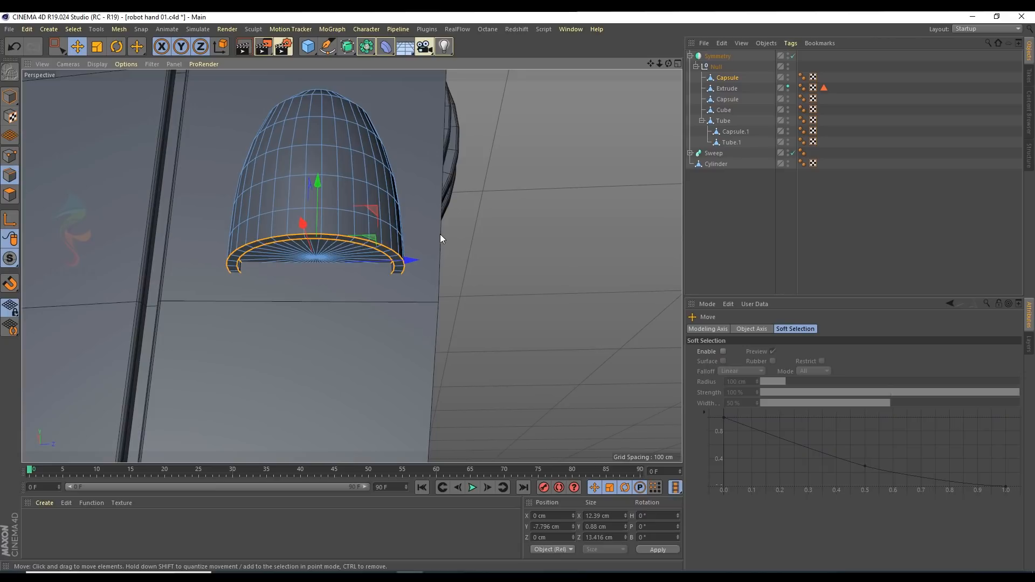
right_click(499, 211)
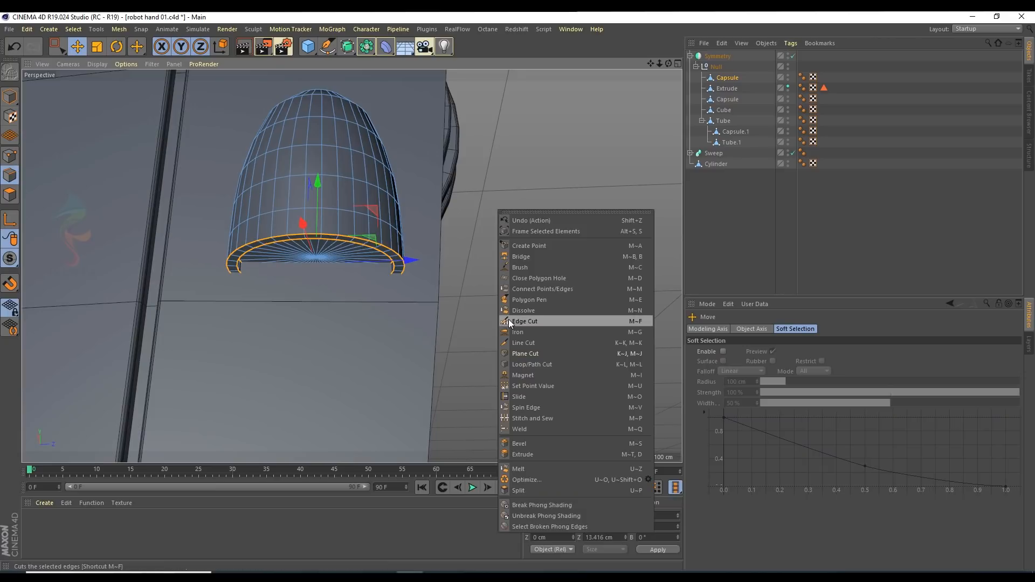
click(522, 444)
mouse_move(401, 247)
mouse_down()
mouse_move(378, 247)
mouse_move(391, 245)
mouse_up()
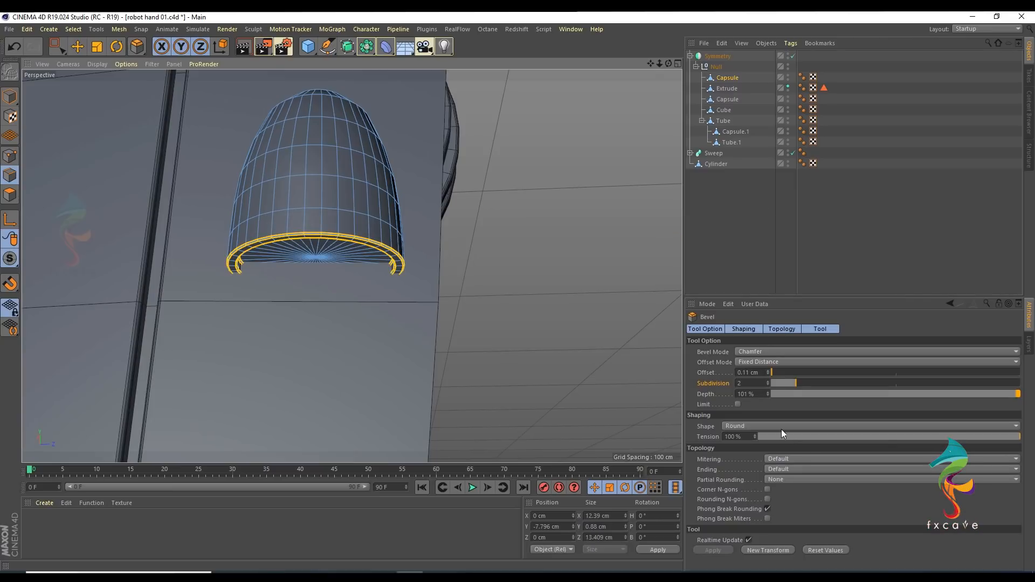
click(767, 385)
click(836, 230)
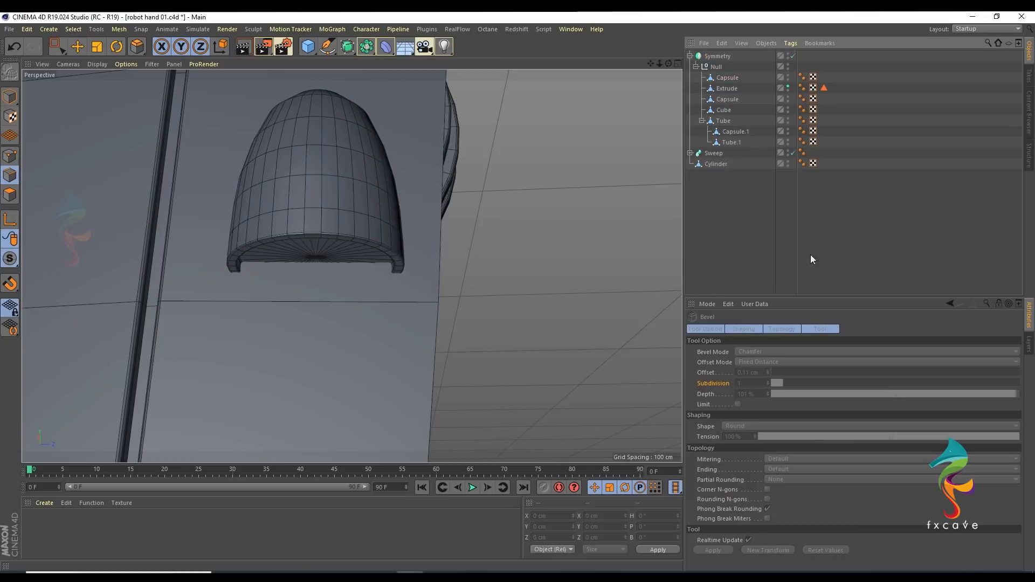
Step: Return to object mode and compare the dome and the whole arm with the blueprint in the side view
alt+drag(286, 203, 280, 266)
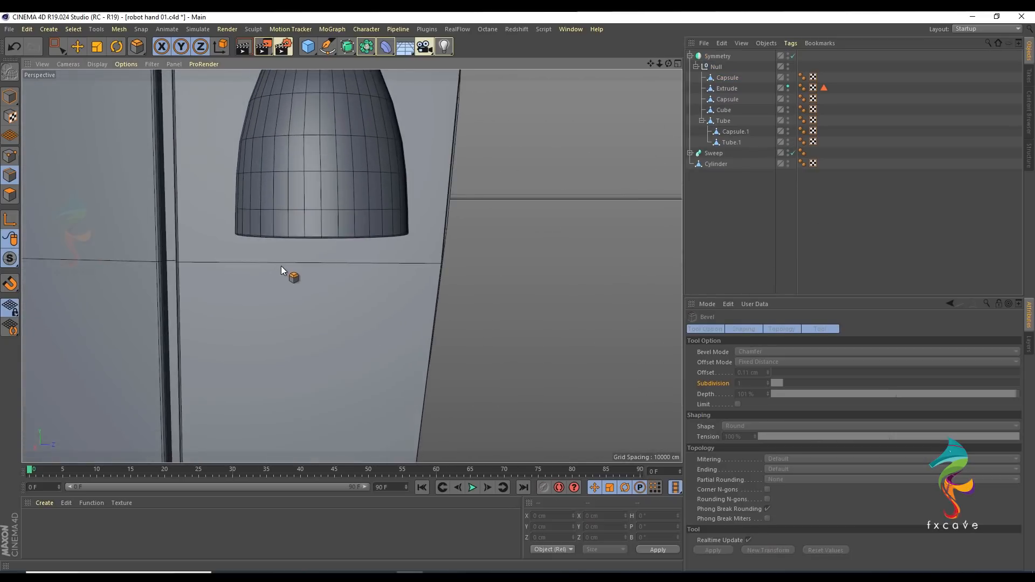
scroll(281, 268, down, 5)
alt+middle_drag(308, 198, 348, 225)
click(78, 47)
click(9, 97)
middle_click(367, 251)
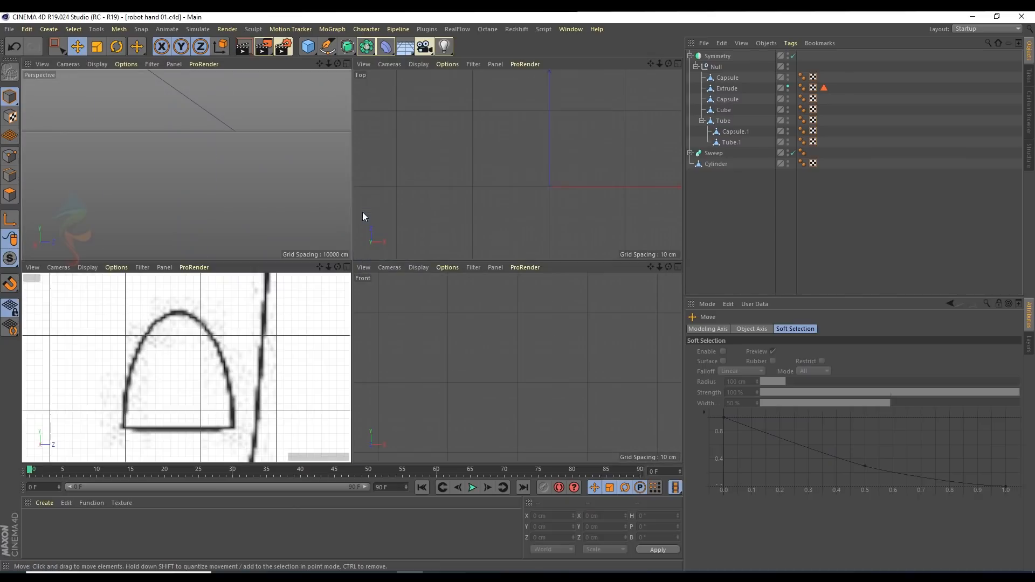
middle_click(244, 357)
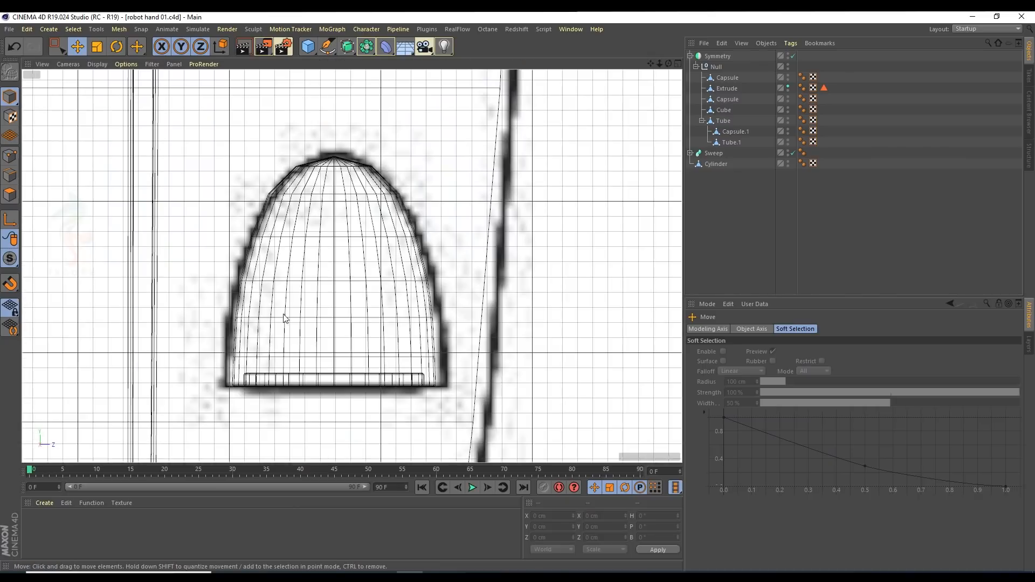
scroll(374, 216, down, 3)
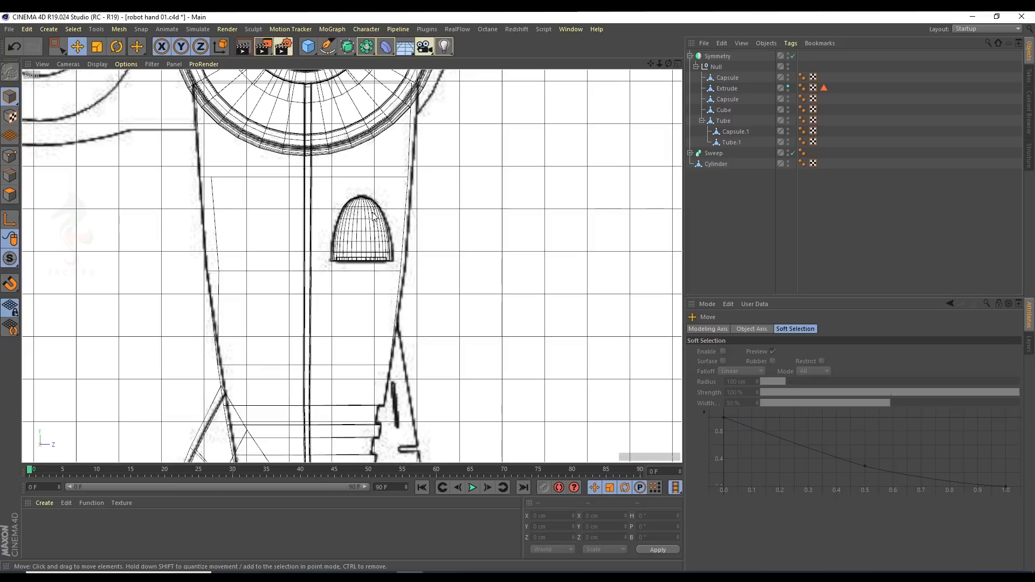
scroll(375, 216, down, 4)
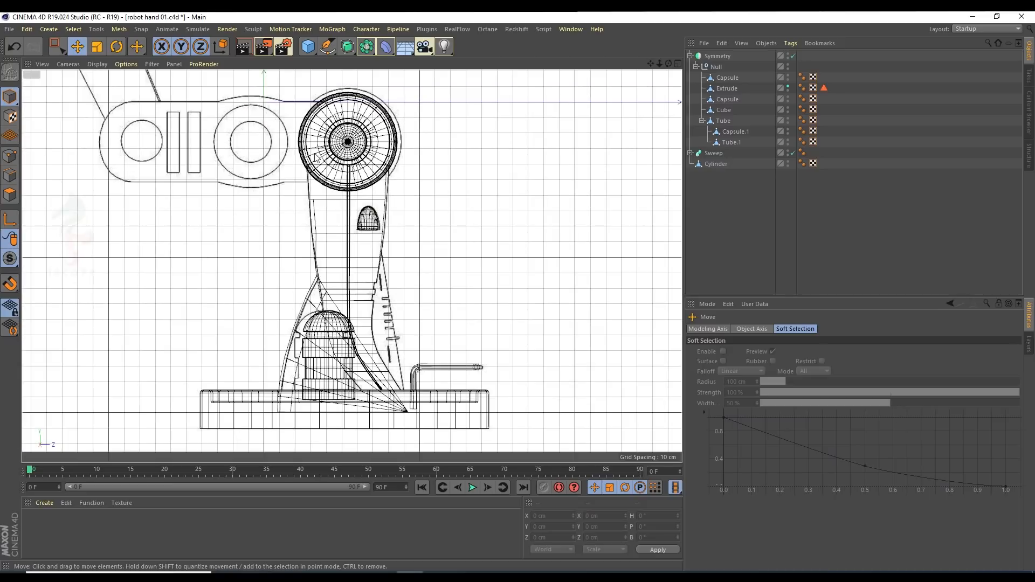
Step: Change the perspective view's shading to one without wireframe lines and frame the base of the arm
middle_click(331, 221)
middle_click(211, 142)
scroll(412, 244, down, 5)
alt+drag(399, 212, 301, 238)
alt+drag(128, 214, 210, 146)
click(99, 63)
click(108, 81)
mouse_move(298, 271)
alt+mouse_down()
mouse_move(532, 280)
mouse_move(381, 259)
mouse_move(360, 285)
mouse_move(411, 261)
mouse_move(255, 247)
mouse_move(370, 279)
mouse_move(392, 296)
mouse_move(399, 355)
mouse_move(377, 312)
mouse_move(405, 297)
alt+mouse_up()
Step: Select the Cube object inside the Symmetry's Null, which forms the curved leg
click(403, 302)
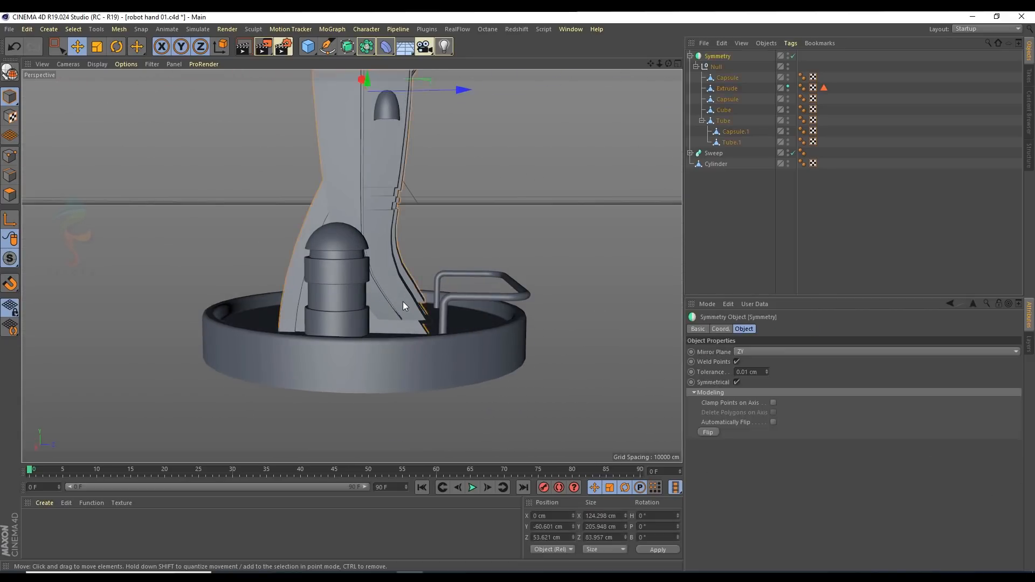
click(732, 133)
click(724, 122)
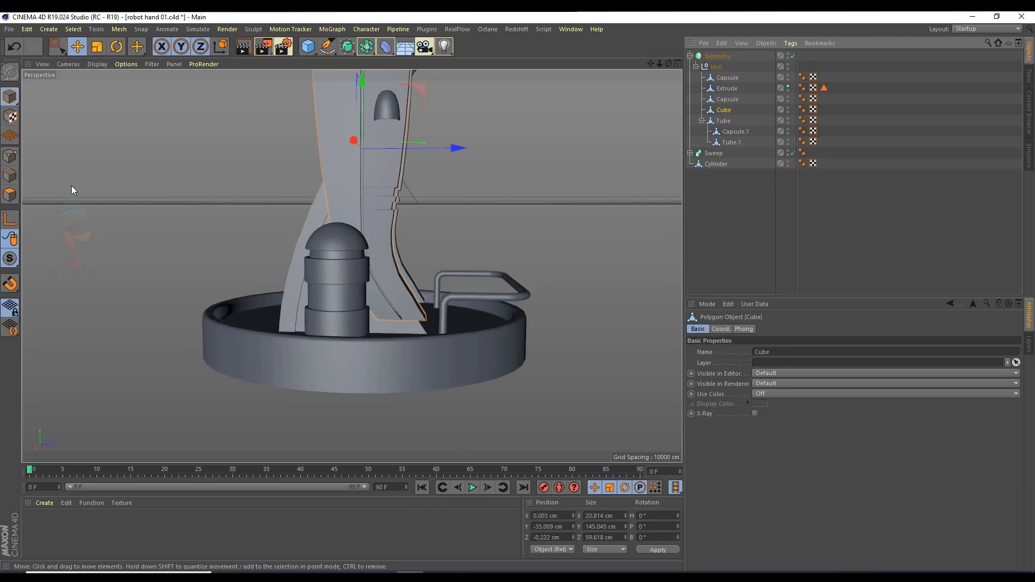
click(4, 155)
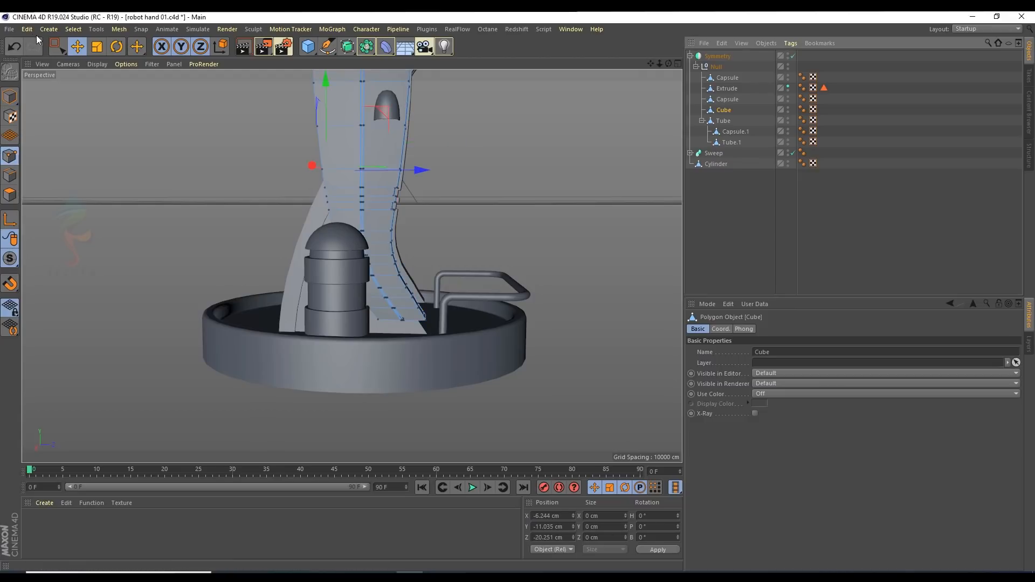
key(0)
middle_click(434, 318)
middle_click(237, 429)
scroll(301, 369, up, 10)
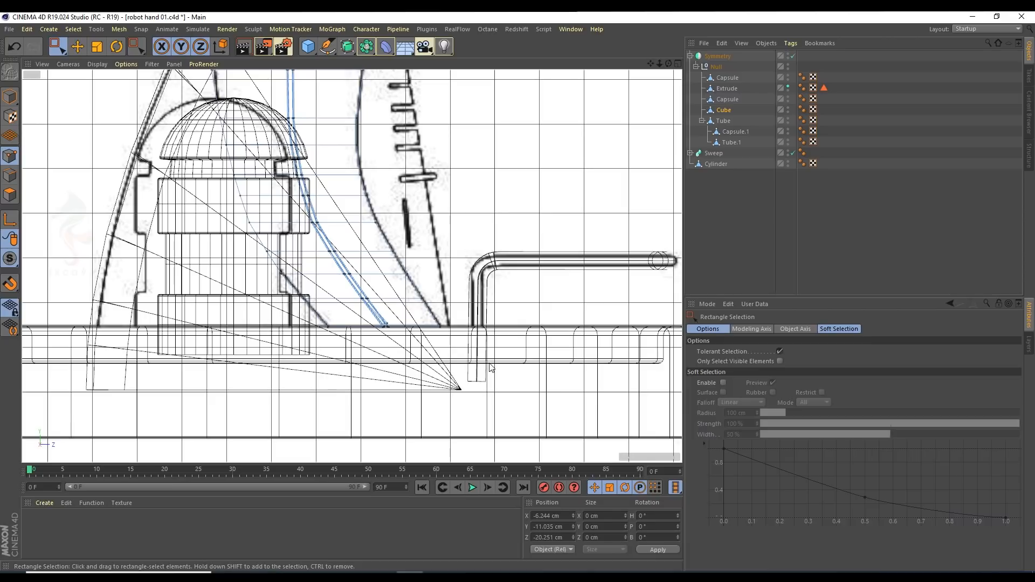
key(F1)
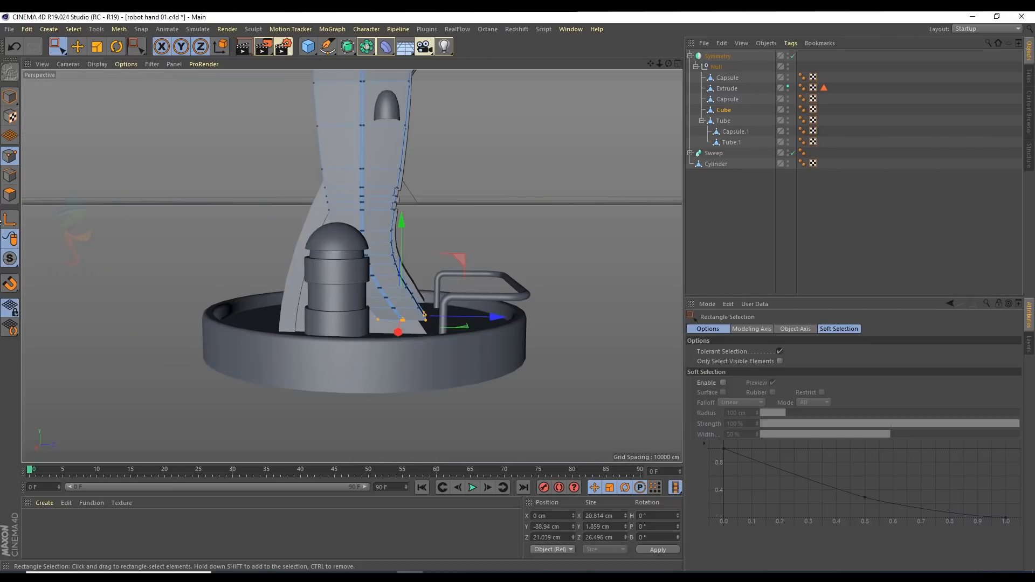
click(11, 176)
scroll(429, 318, up, 8)
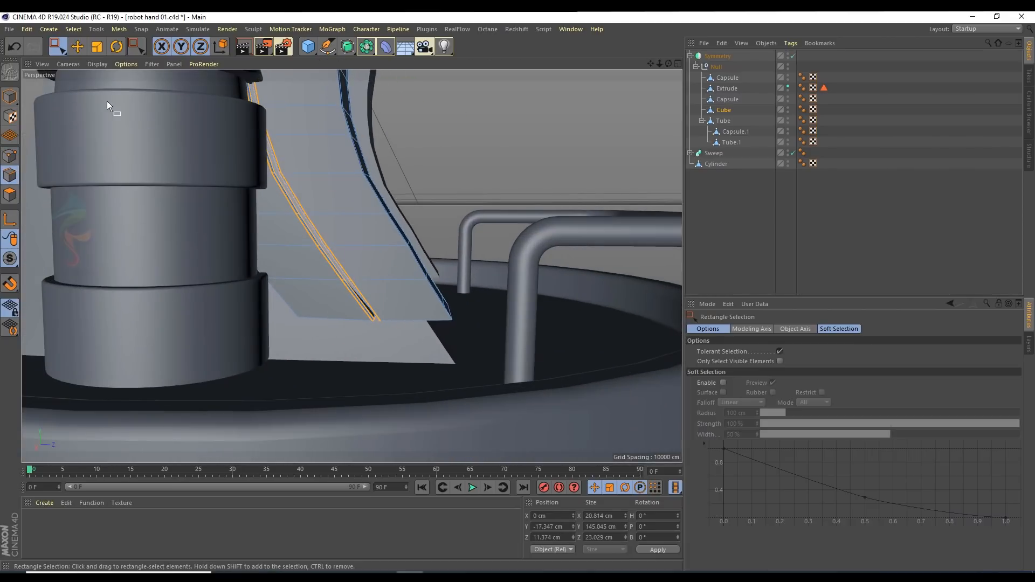
click(76, 47)
click(565, 186)
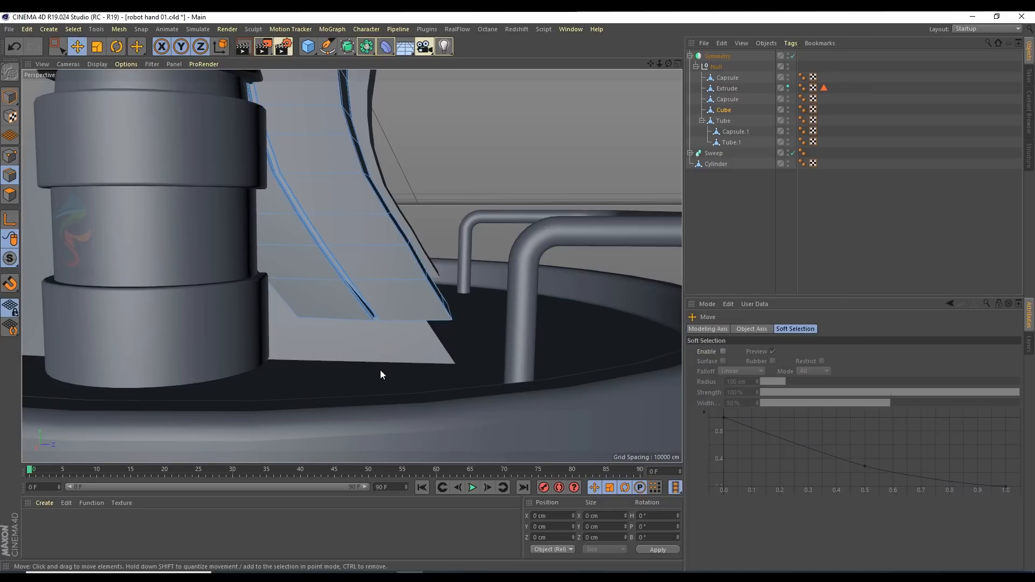
Step: Try to loop-select the edges running along the Cube leg and around its bottom end
right_click(444, 341)
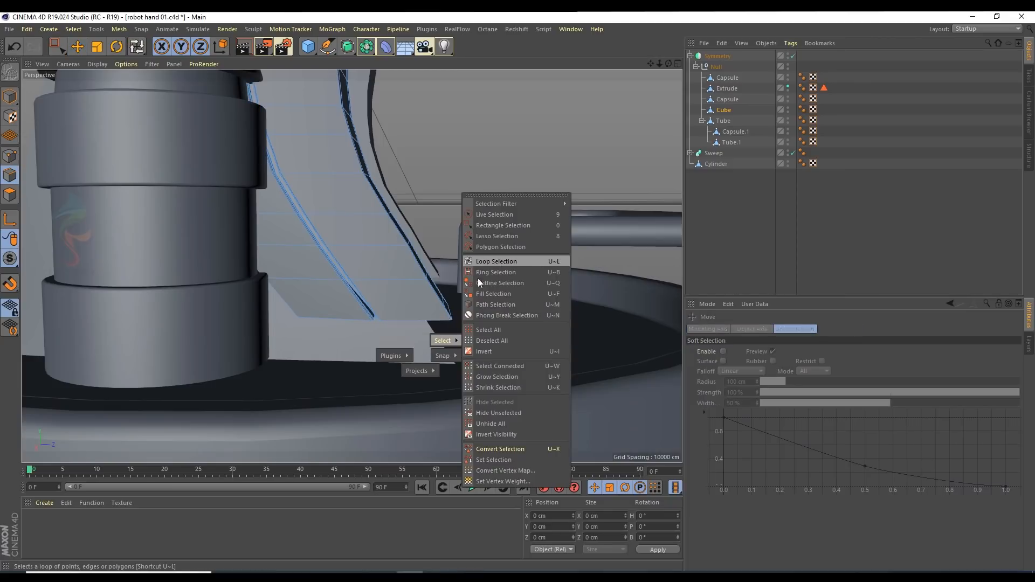
click(494, 268)
click(429, 318)
scroll(468, 323, down, 5)
key(0)
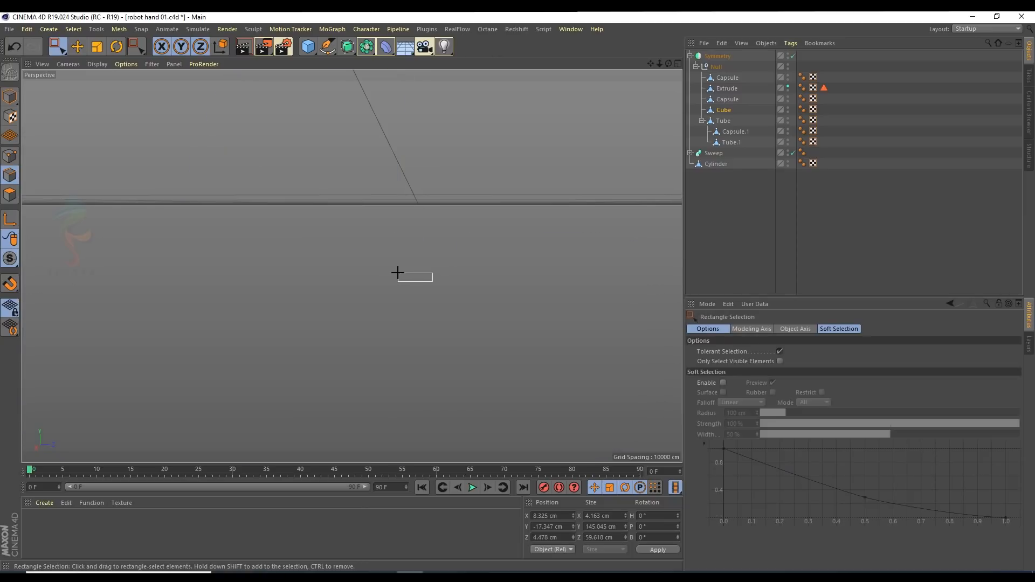
middle_click(397, 272)
key(ctrl+z)
alt+drag(293, 166, 242, 140)
middle_click(318, 155)
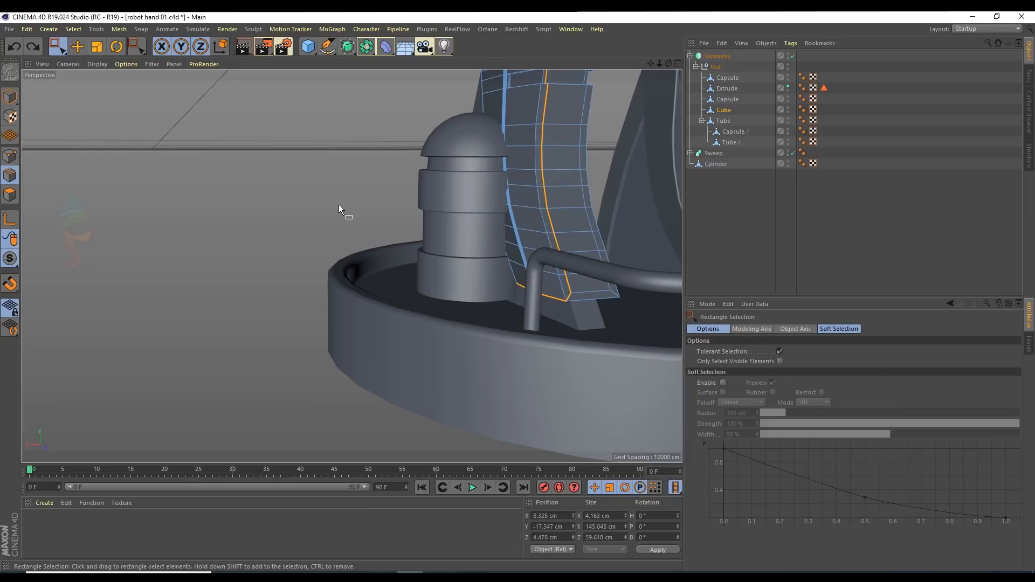
alt+drag(558, 269, 434, 273)
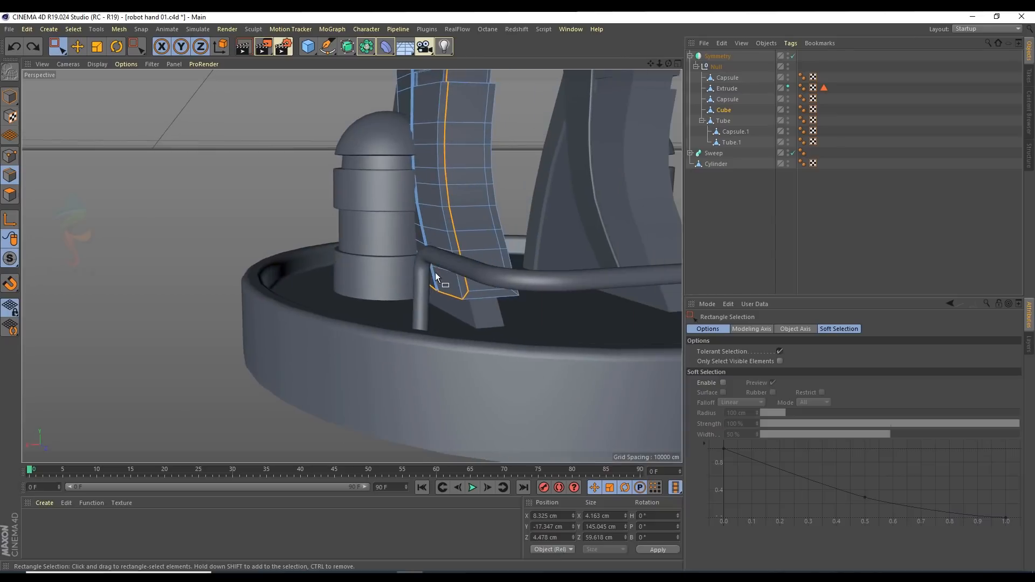
Step: Isolate the Cube leg by disabling Symmetry and Sweep, hiding the Null and Cylinder in the editor, and forcing the Cube visible
click(791, 56)
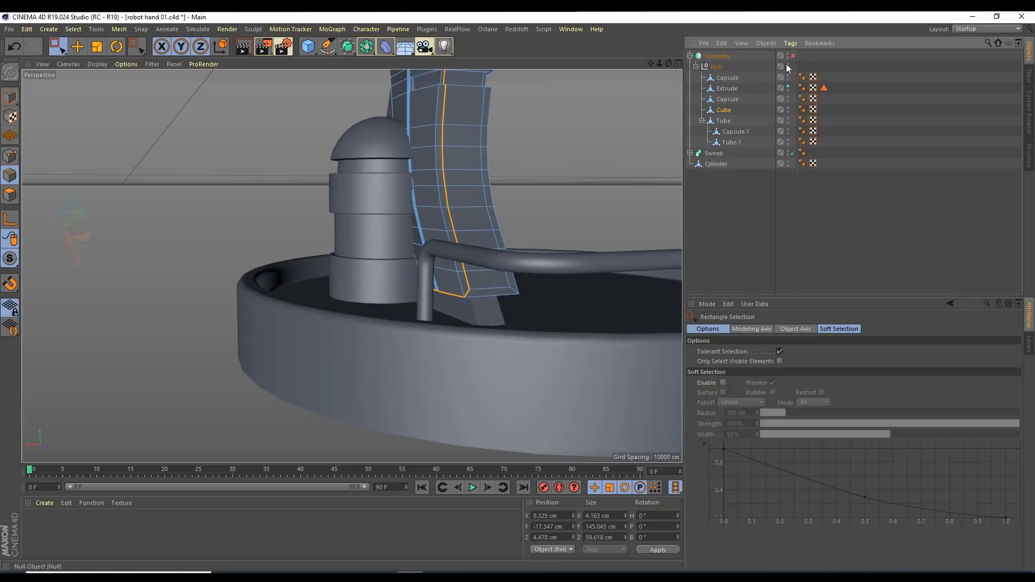
double_click(788, 63)
double_click(787, 161)
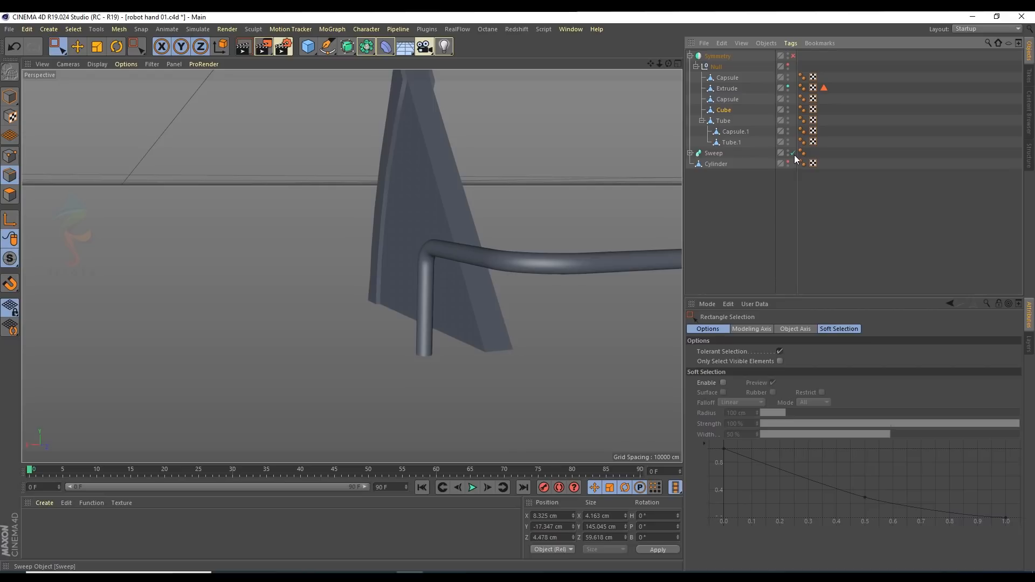
click(793, 153)
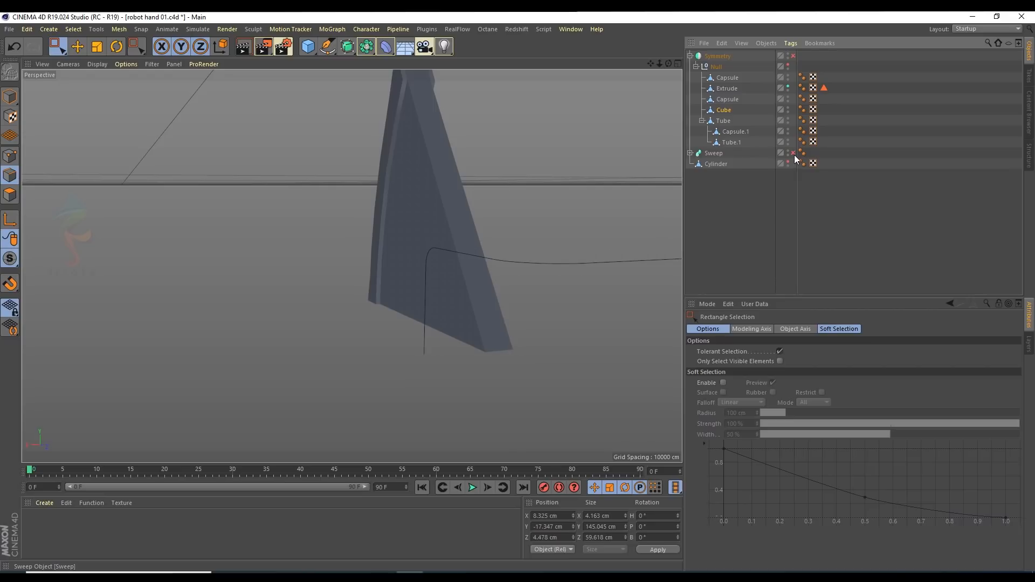
click(787, 108)
mouse_move(477, 239)
alt+mouse_down()
mouse_move(513, 161)
mouse_move(594, 177)
mouse_move(563, 182)
alt+mouse_up()
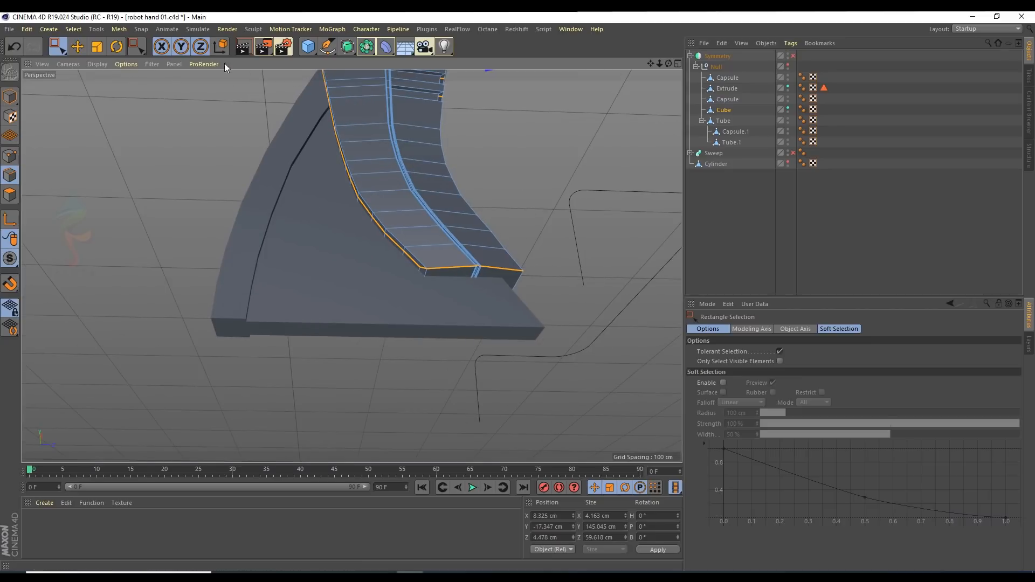
Step: Select the Cube leg's bottom polygons and extend them along the leg's slope to about Y -102.2 cm, Z 31.2 cm
click(78, 47)
click(10, 194)
click(459, 280)
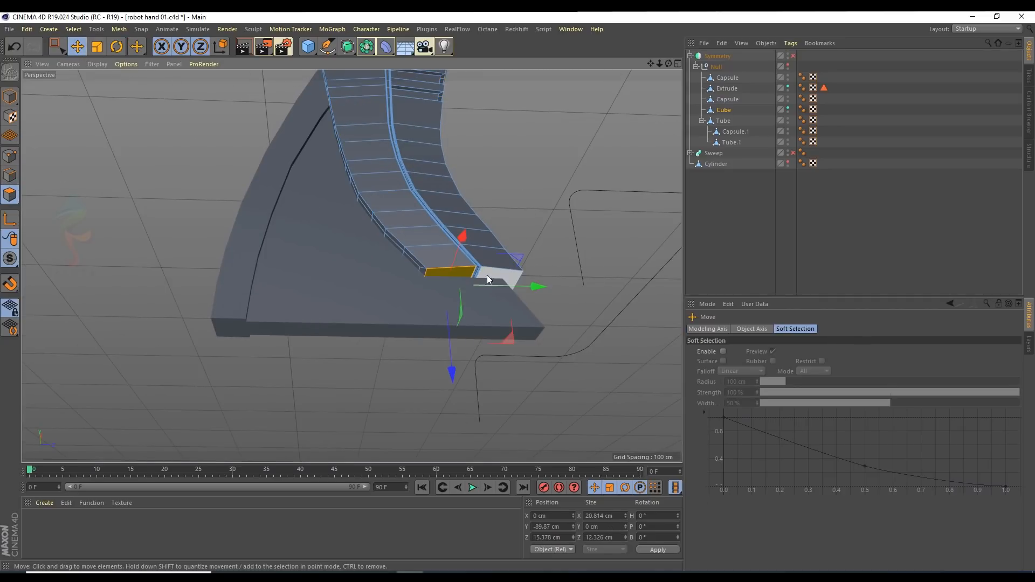
mouse_move(541, 256)
alt+mouse_down()
mouse_move(405, 261)
mouse_move(387, 292)
mouse_move(348, 295)
mouse_move(518, 320)
alt+mouse_up()
middle_click(466, 215)
middle_click(231, 370)
scroll(399, 237, up, 5)
drag(413, 260, 445, 302)
Step: Re-enable the Sweep, show the Cylinder again, and clear the object selection in the perspective view
click(793, 153)
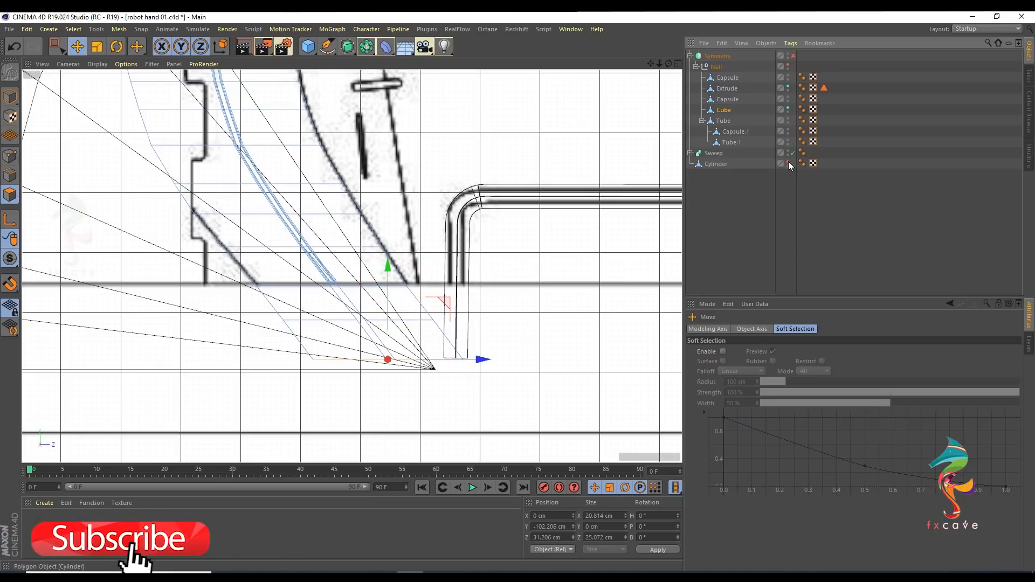
click(788, 161)
middle_click(370, 246)
middle_click(290, 212)
mouse_move(289, 213)
alt+mouse_down()
mouse_move(302, 248)
mouse_move(295, 227)
alt+mouse_up()
click(828, 240)
Step: Show the Null's contents again and re-enable the Symmetry so that both sides of the arm are displayed
alt+right_drag(483, 245, 462, 221)
alt+middle_drag(462, 221, 439, 323)
alt+right_drag(438, 323, 389, 280)
alt+drag(424, 240, 469, 258)
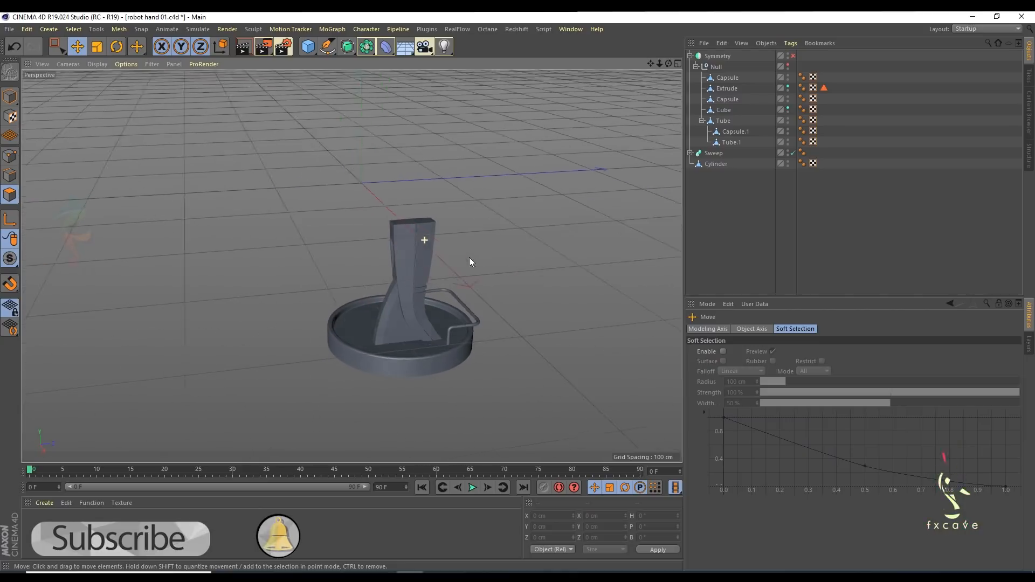
click(788, 65)
click(792, 55)
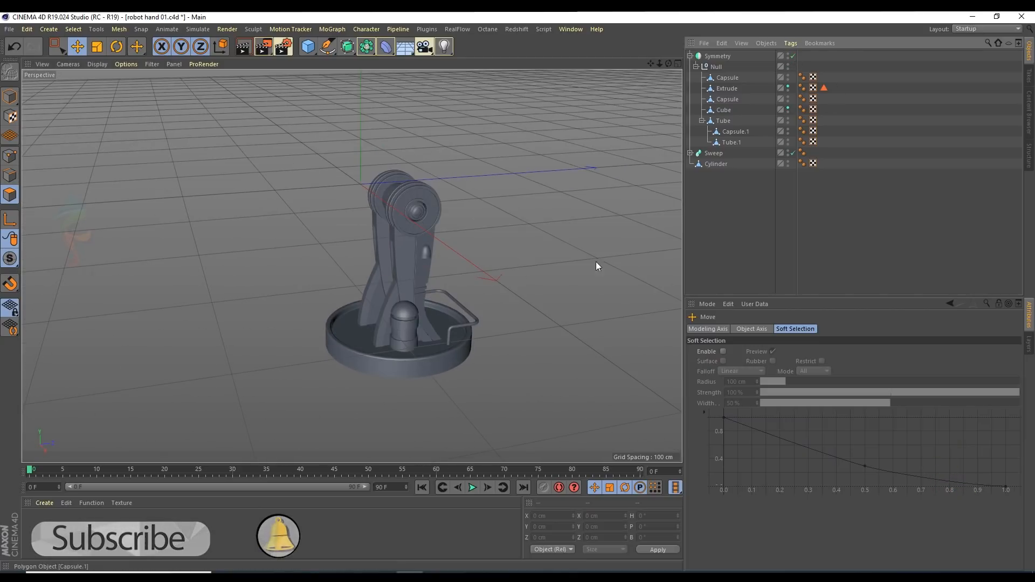
Step: Save the scene after viewing the arm from behind, and return to the blueprint side view
alt+drag(381, 249, 267, 290)
key(ctrl+s)
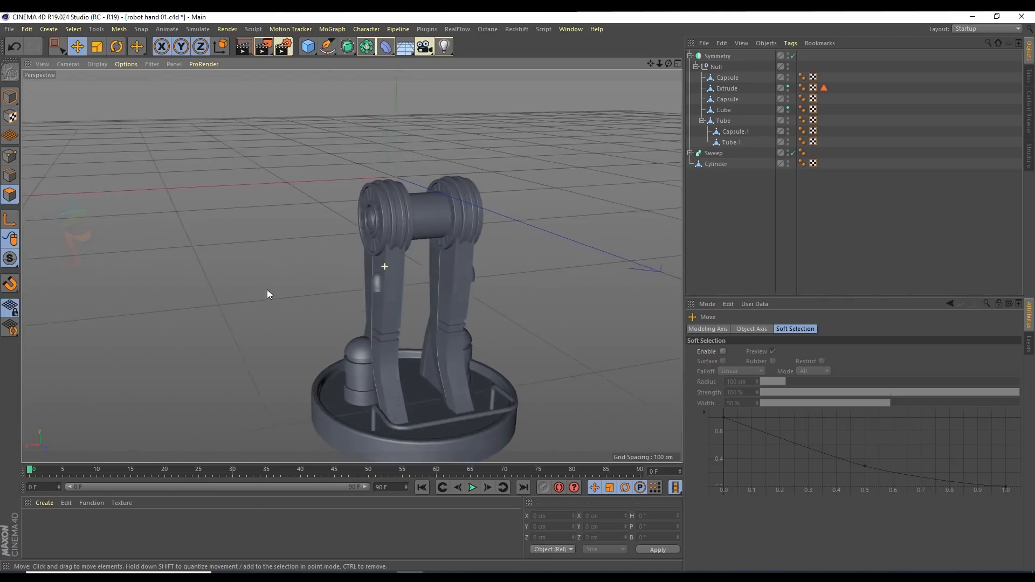
middle_click(441, 257)
middle_click(272, 335)
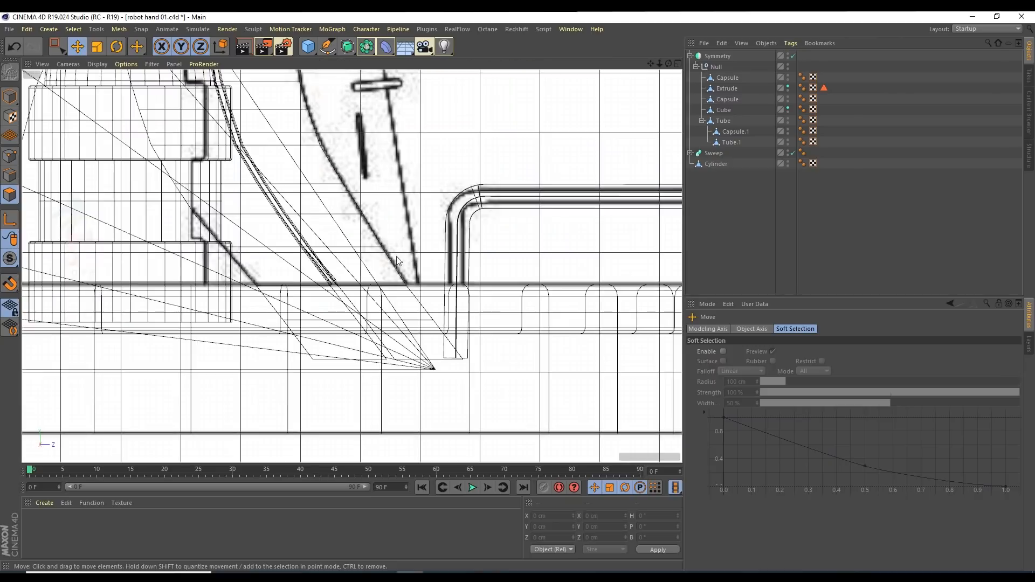
Step: Save the scene, and add a Cube positioned over the slanted outer edge of the blueprint's lower leg, at about Y -163.2 cm
scroll(321, 153, down, 4)
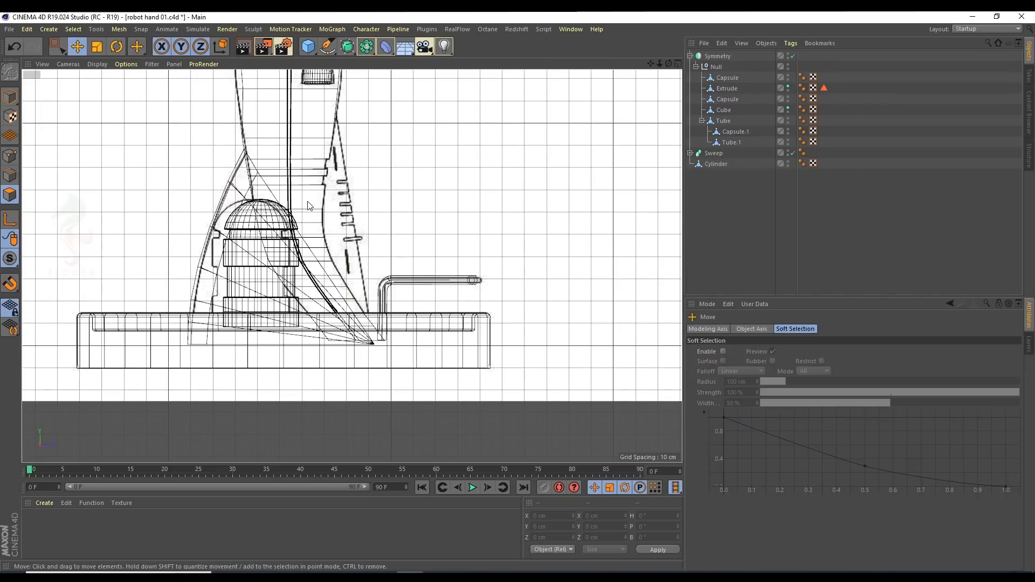
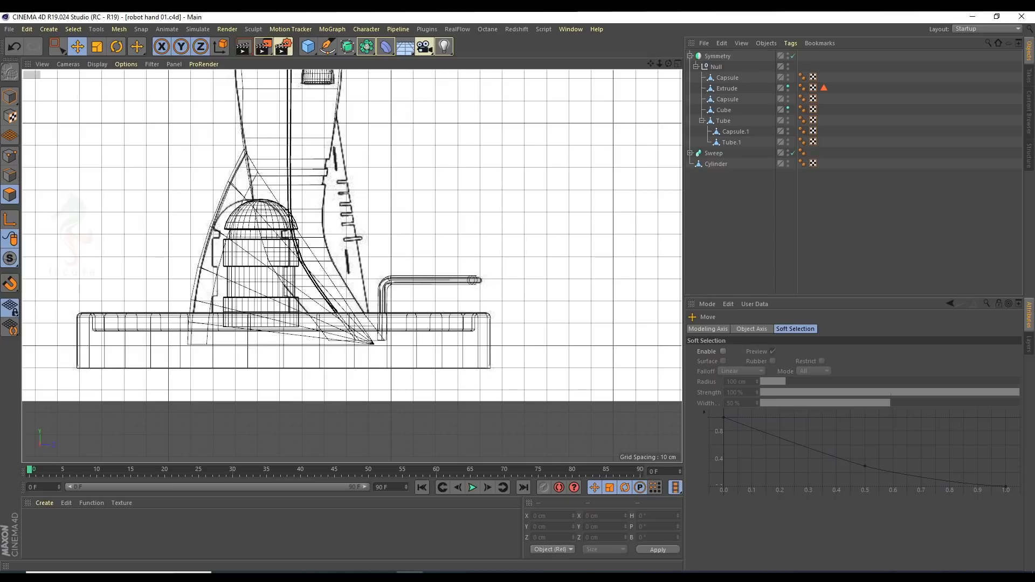
scroll(346, 279, up, 3)
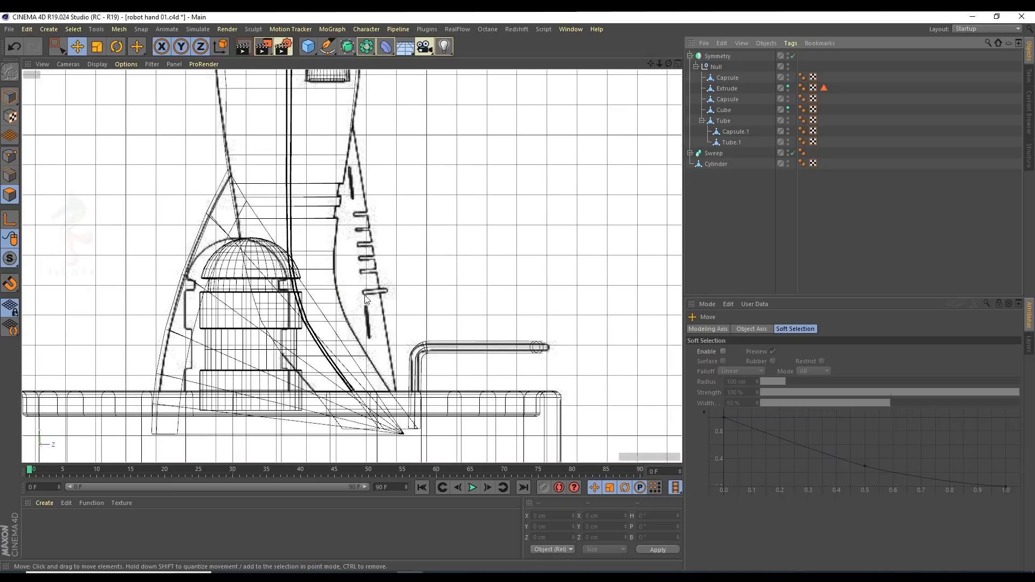
key(ctrl+s)
drag(306, 50, 404, 62)
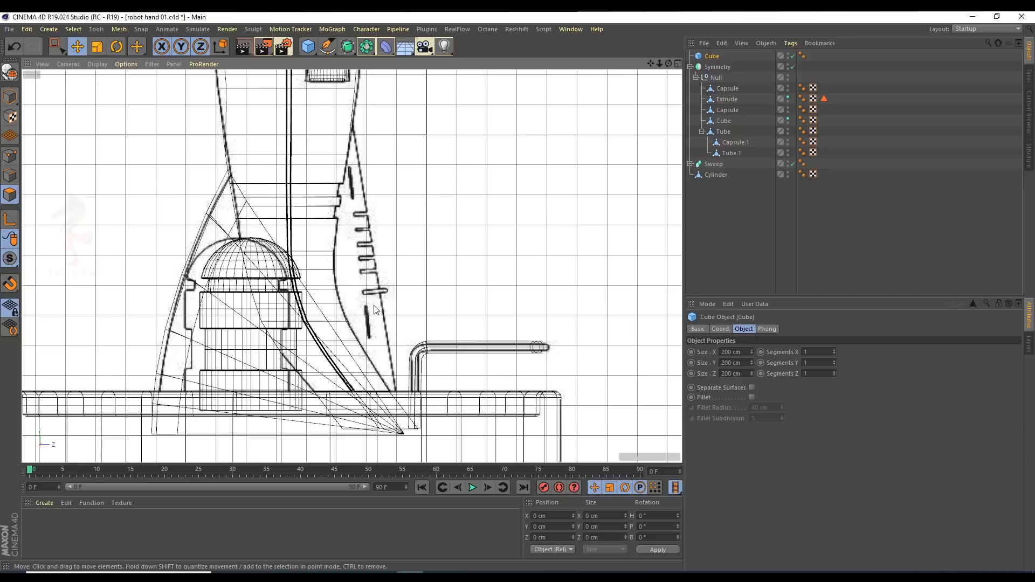
scroll(365, 292, down, 4)
drag(308, 93, 402, 302)
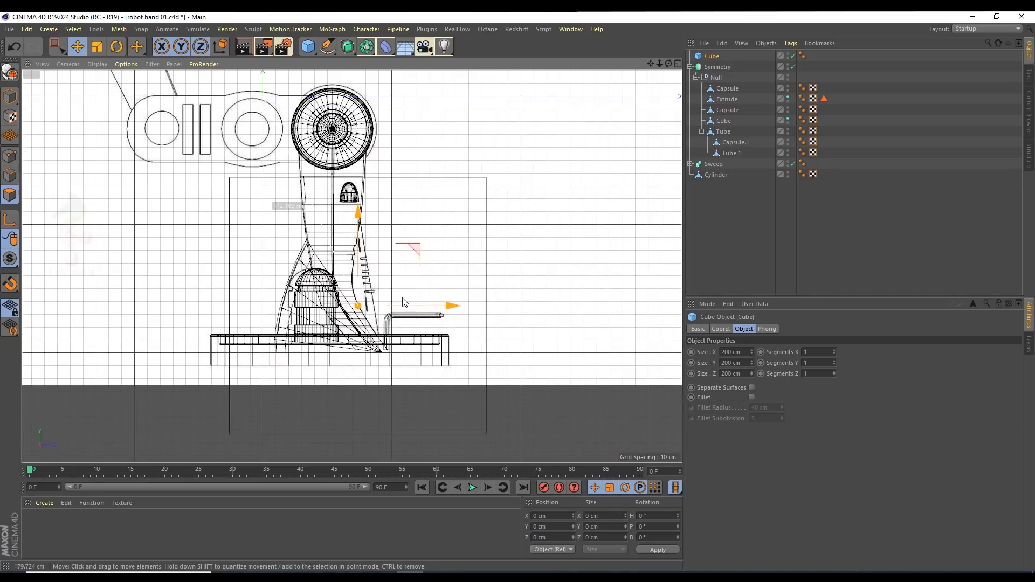
Step: Resize the new cube to about 34.4 cm in X and 29.4 cm in Z, fitting it between the two legs
drag(751, 352, 747, 353)
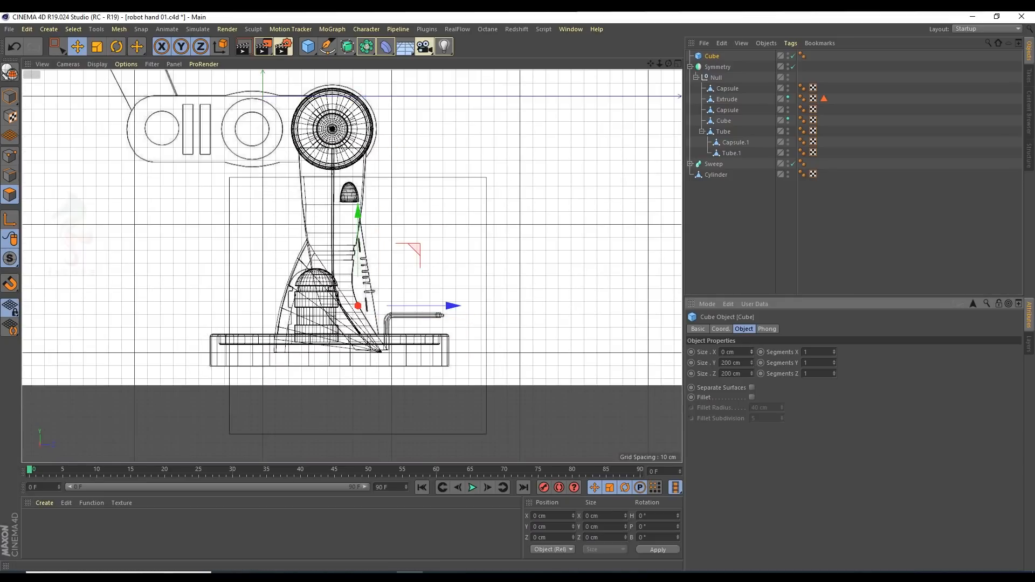
key(ctrl+z)
middle_click(485, 194)
middle_click(485, 194)
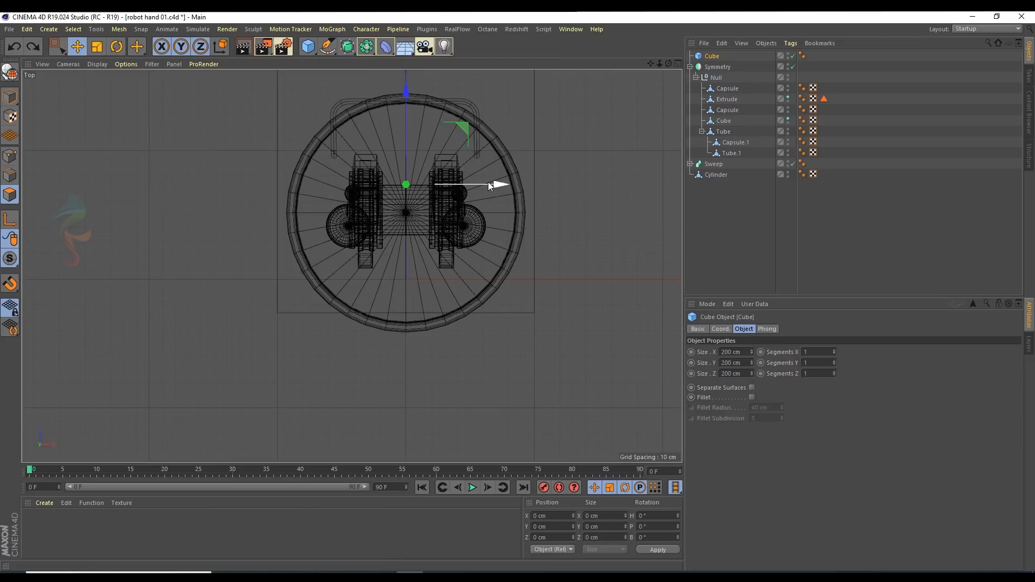
click(10, 96)
drag(533, 184, 428, 184)
alt+middle_drag(419, 151, 409, 212)
drag(399, 112, 389, 226)
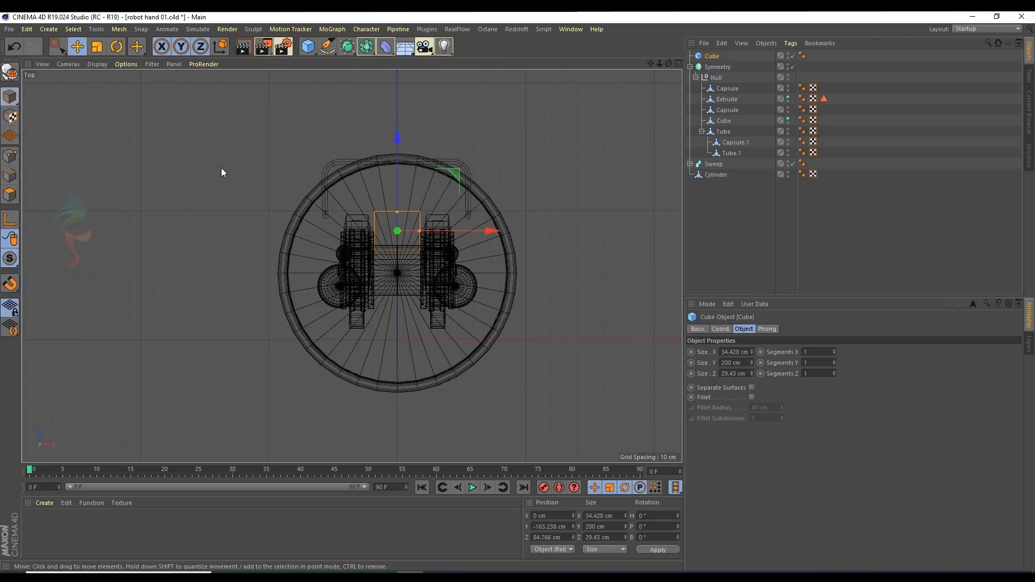
Step: Raise the cube to about Y -101.1 cm and Z 78.1 cm so its lower end sits inside the round base
key(F1)
key(F5)
key(F3)
drag(416, 258, 407, 176)
alt+middle_drag(404, 208, 404, 271)
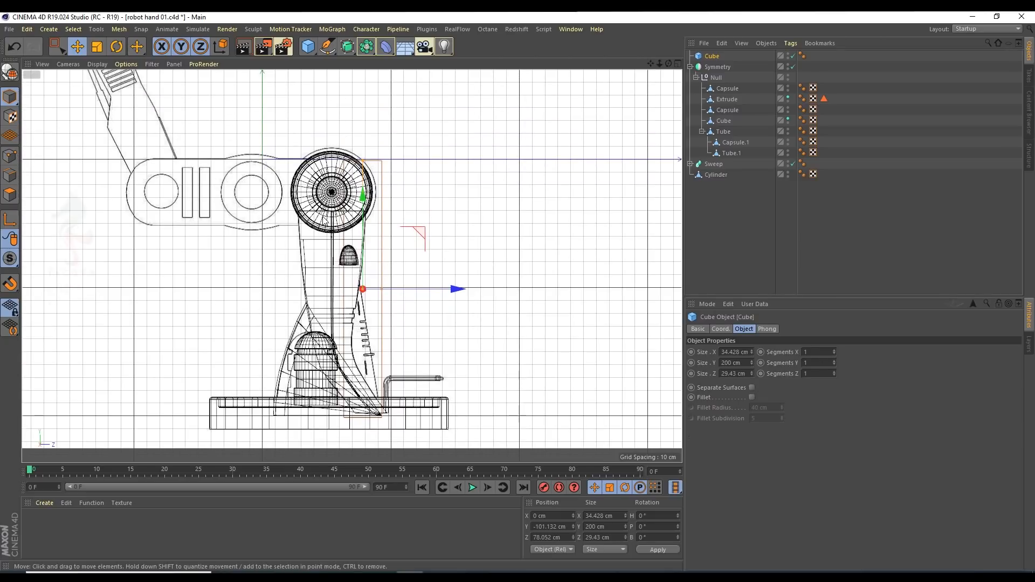
Step: Make the cube editable and move its top points to about Y 12.7 cm, Z -18.9 cm along the blueprint's slanted edge
key(c)
click(9, 156)
click(56, 46)
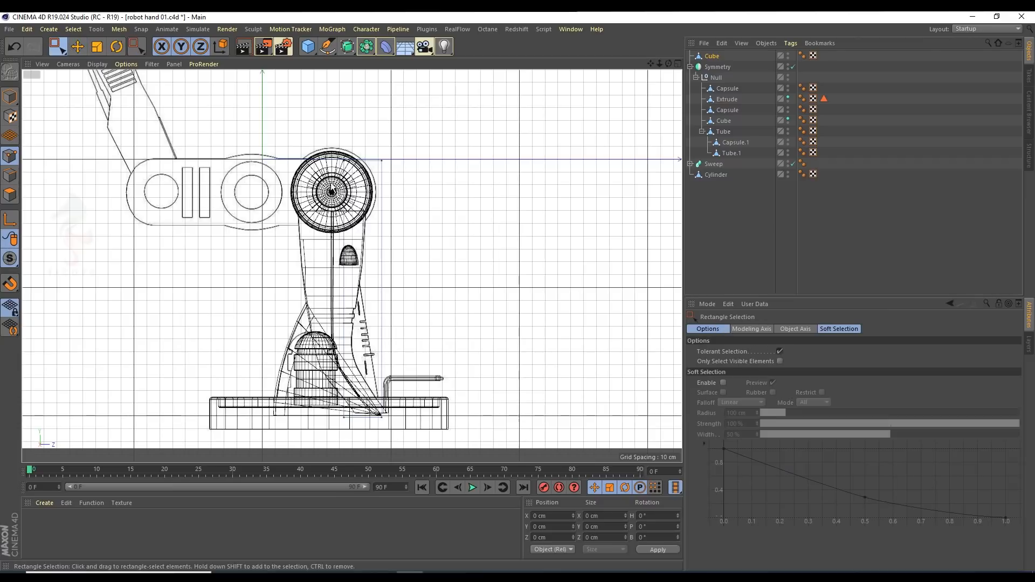
alt+middle_drag(402, 156, 461, 173)
drag(480, 118, 457, 230)
scroll(450, 287, up, 3)
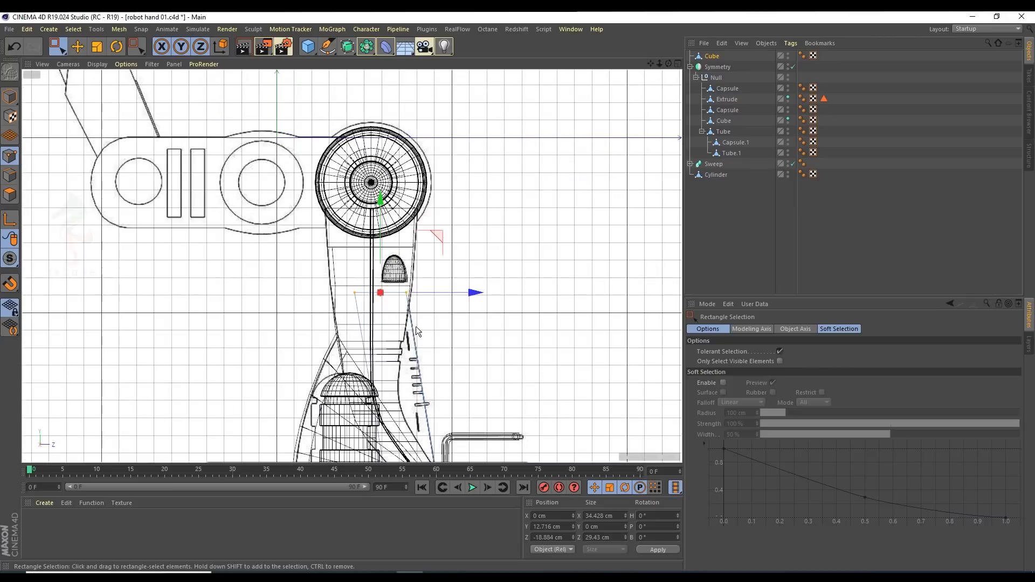
alt+middle_drag(411, 326, 401, 213)
scroll(374, 231, up, 5)
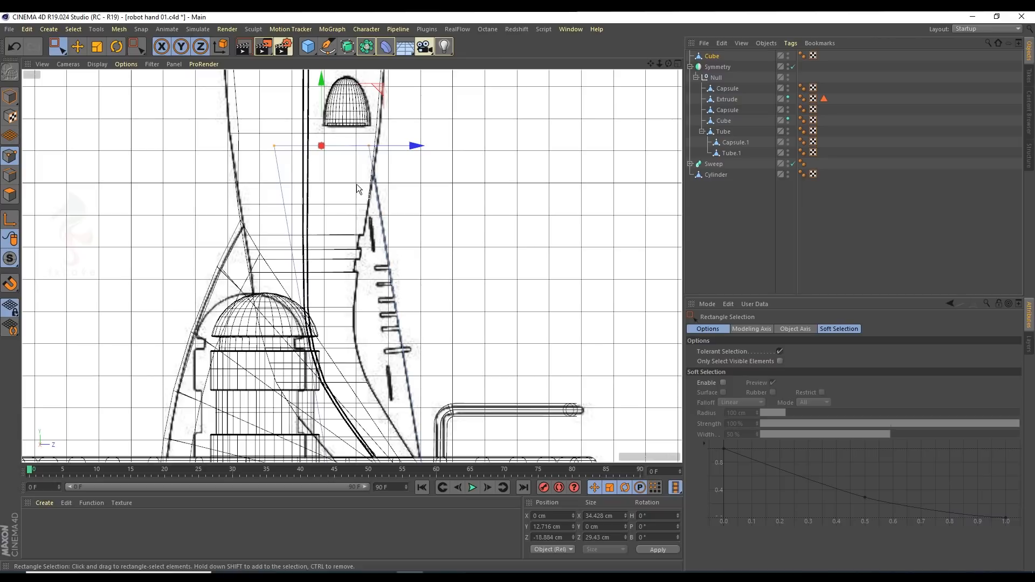
Step: Add two vertical loop cuts to the cube, with offsets of about 30.5% and 54.4%, dividing it into three strips
key(F1)
alt+drag(431, 248, 312, 225)
scroll(371, 242, up, 3)
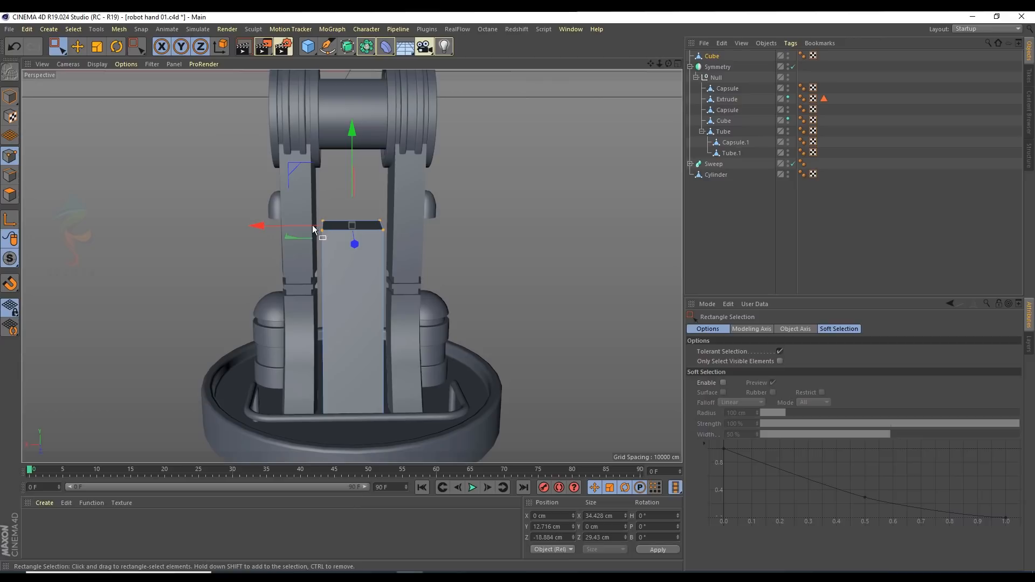
click(79, 49)
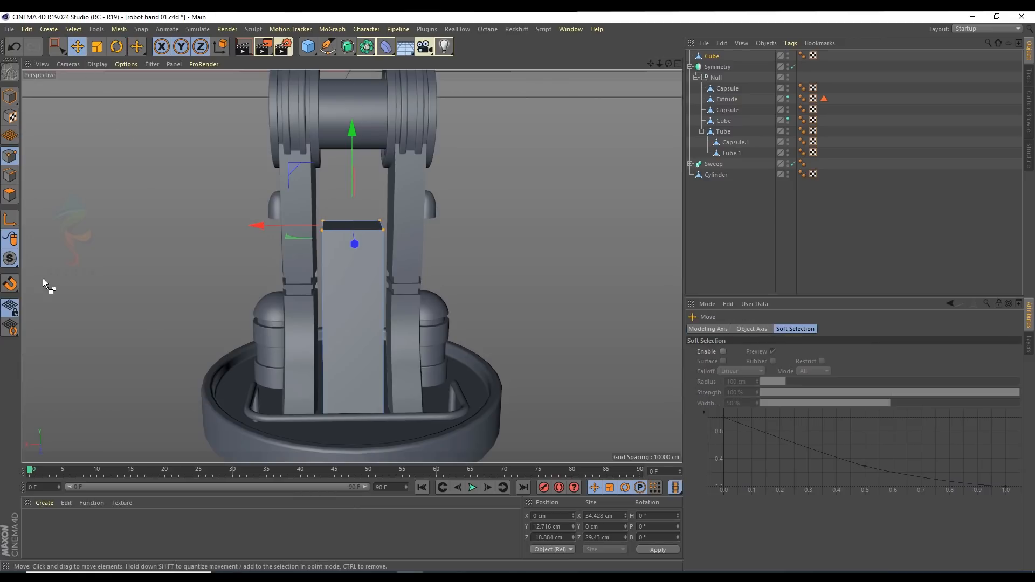
click(10, 196)
right_click(553, 216)
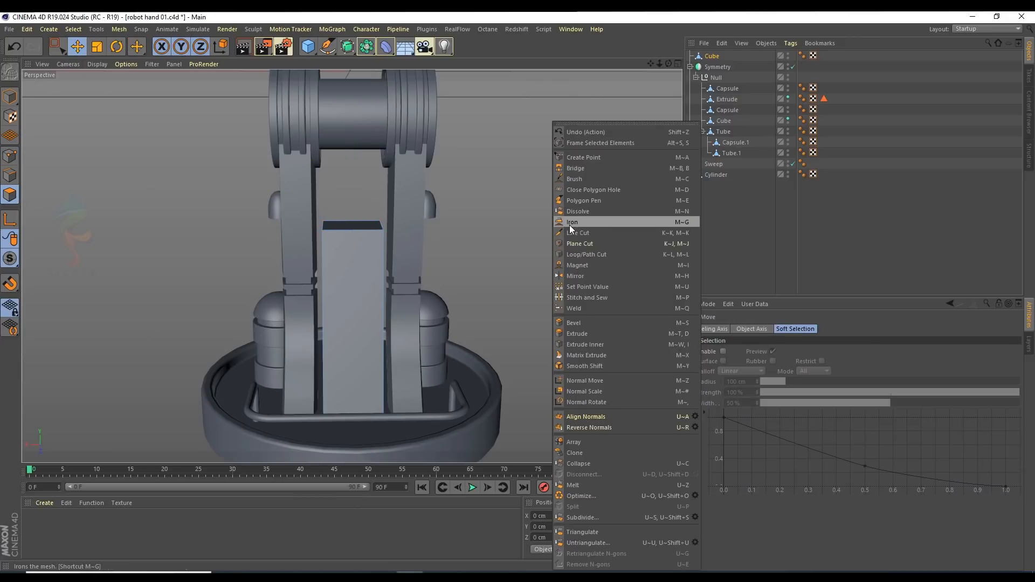
click(581, 254)
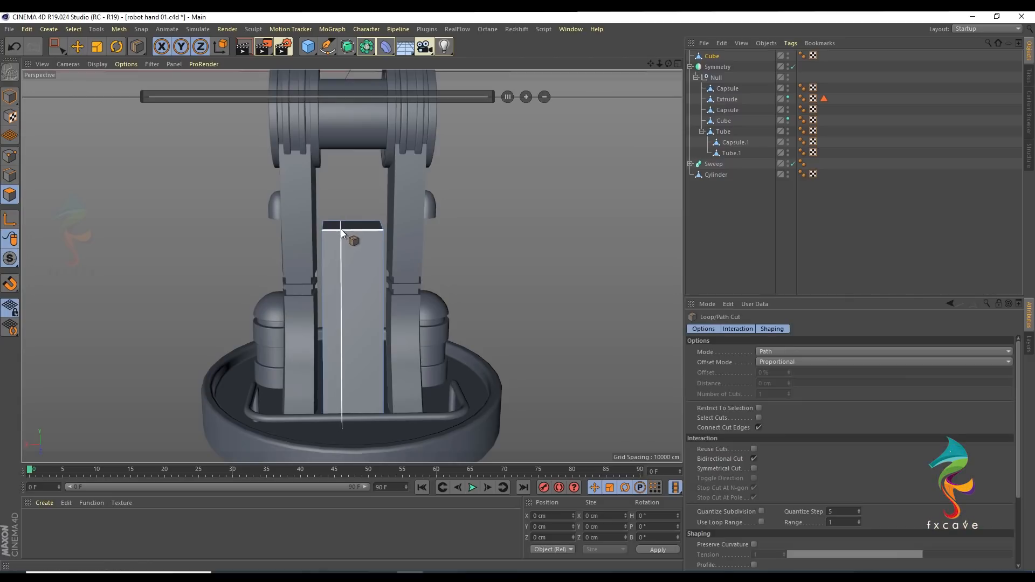
click(340, 229)
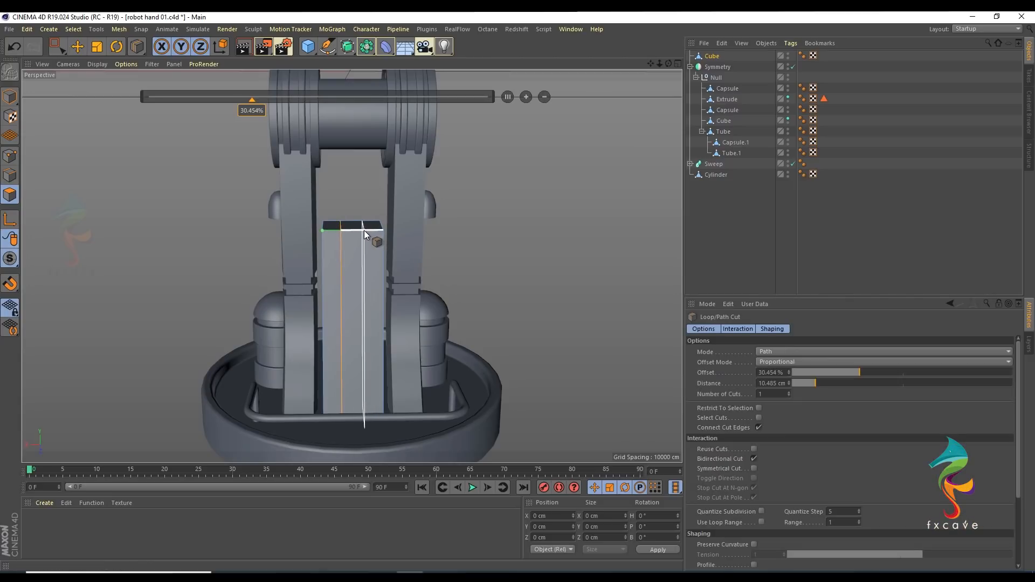
click(364, 230)
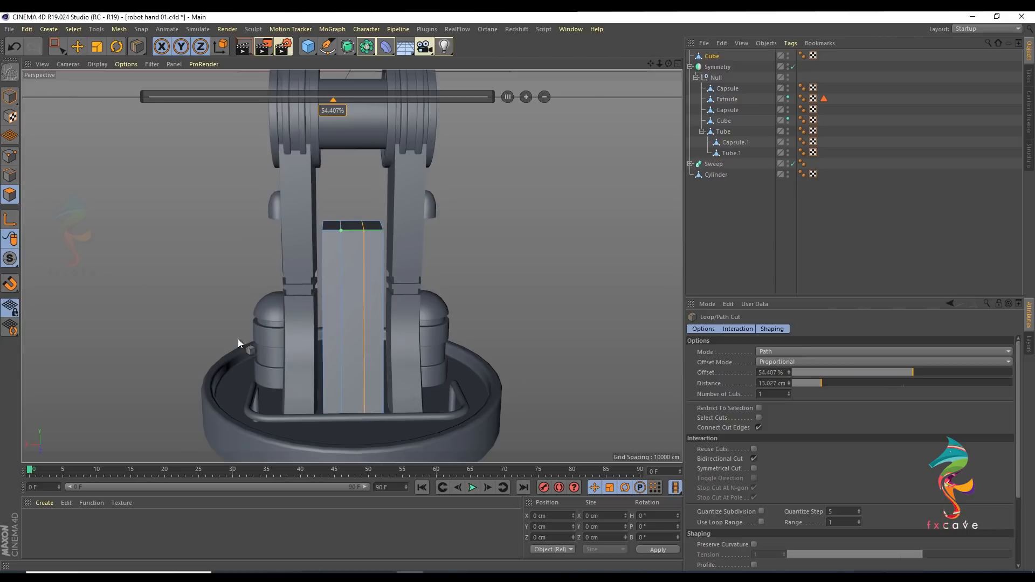
Step: Select the polygons of the cube's middle strip, including its top, and check the selection in perspective
click(56, 46)
drag(343, 224, 425, 262)
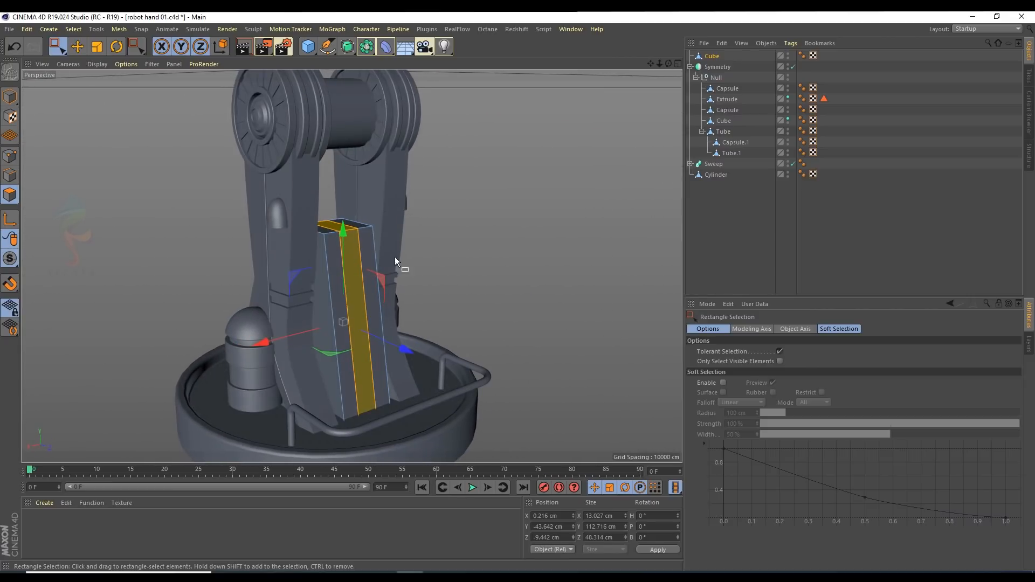
alt+middle_drag(395, 257, 390, 238)
alt+drag(336, 271, 323, 293)
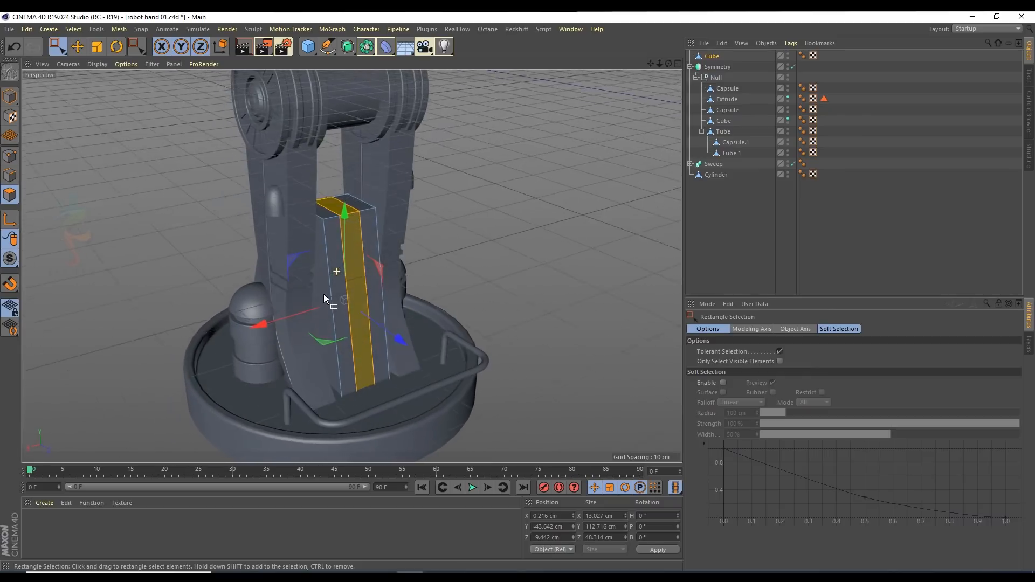
middle_click(324, 294)
middle_click(368, 255)
middle_click(366, 253)
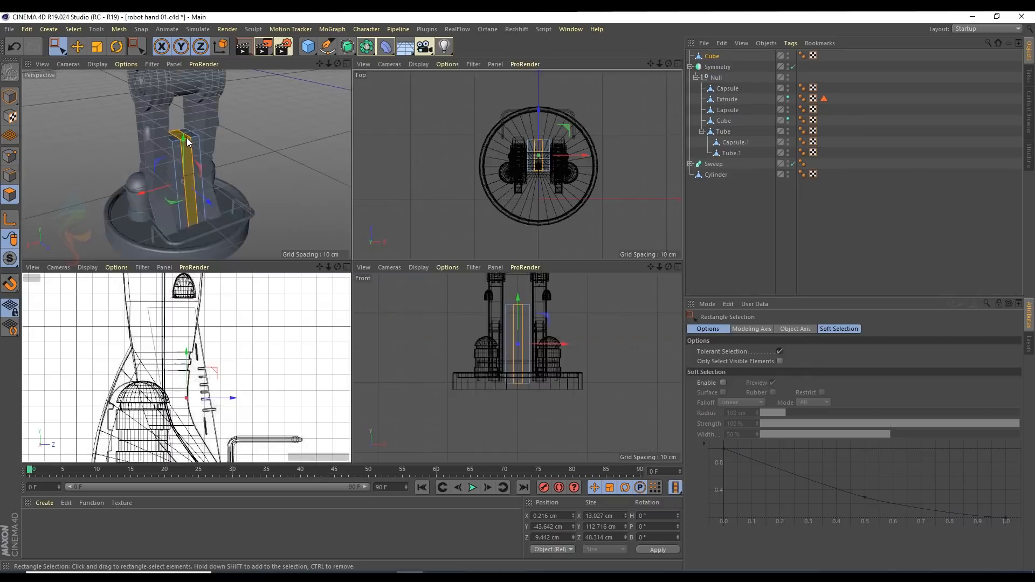
middle_click(297, 189)
click(10, 155)
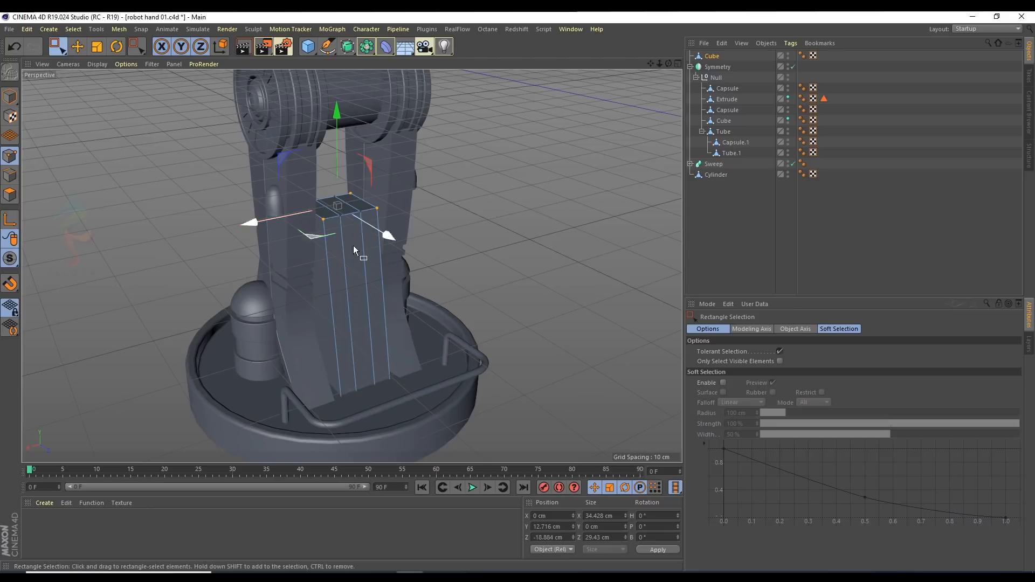
click(91, 48)
alt+drag(291, 291, 319, 308)
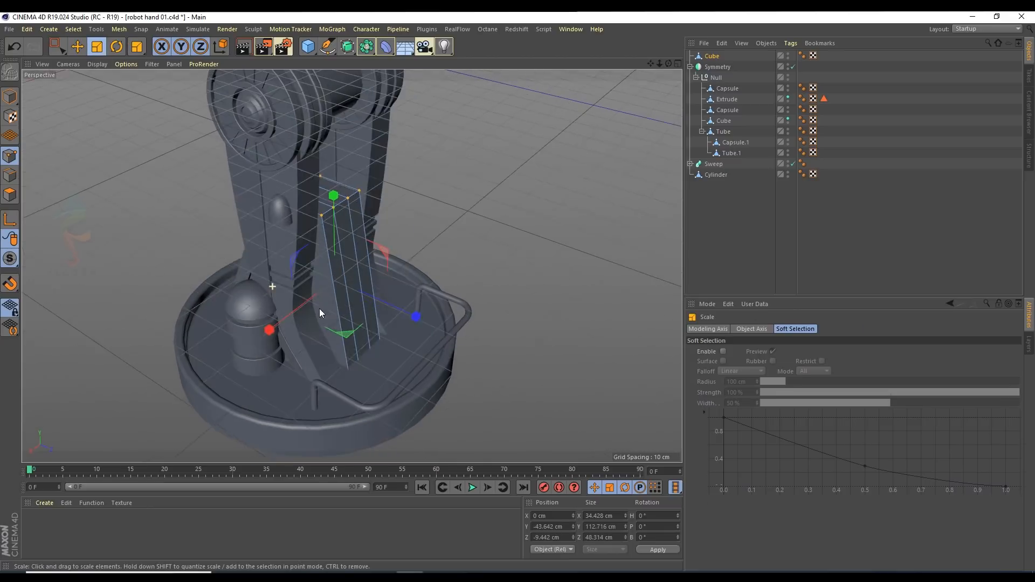
drag(413, 312, 371, 303)
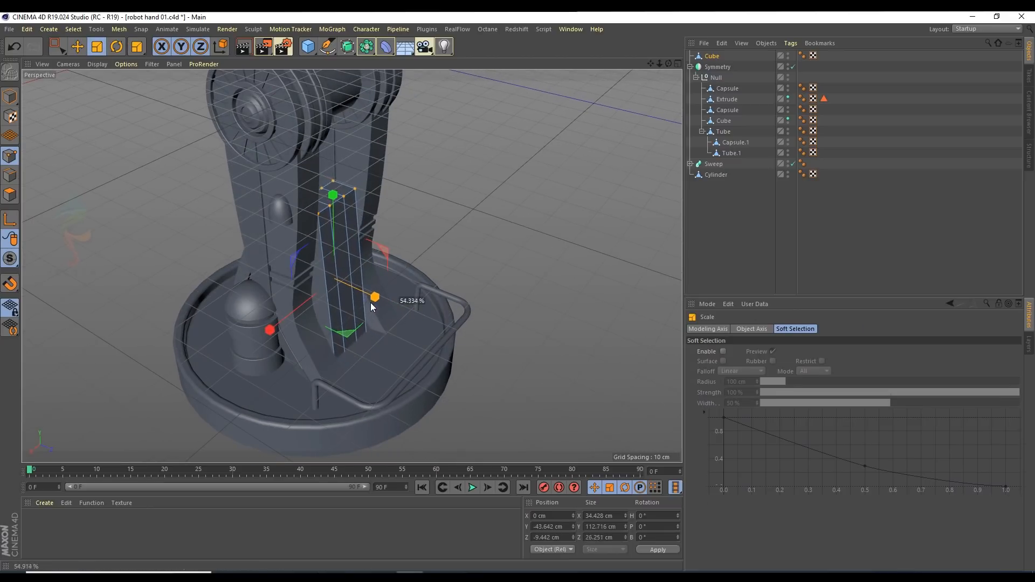
middle_click(408, 263)
middle_click(265, 390)
alt+middle_drag(315, 386, 318, 323)
scroll(314, 302, down, 2)
key(ctrl+z)
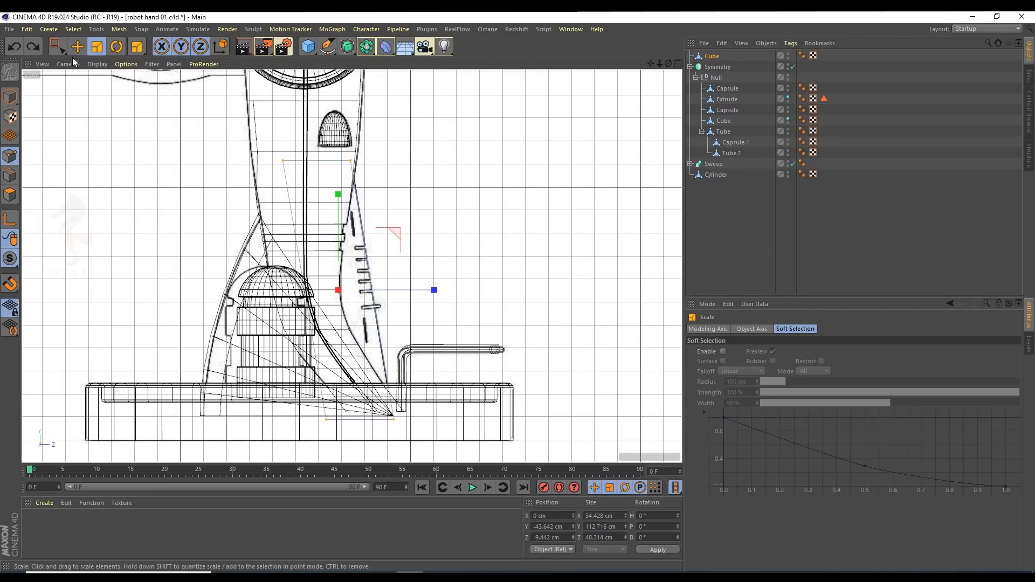
Step: Move the cube's inner-side points about 14.3 cm along Z toward the blueprint's slanted edge, making the block thinner
click(57, 46)
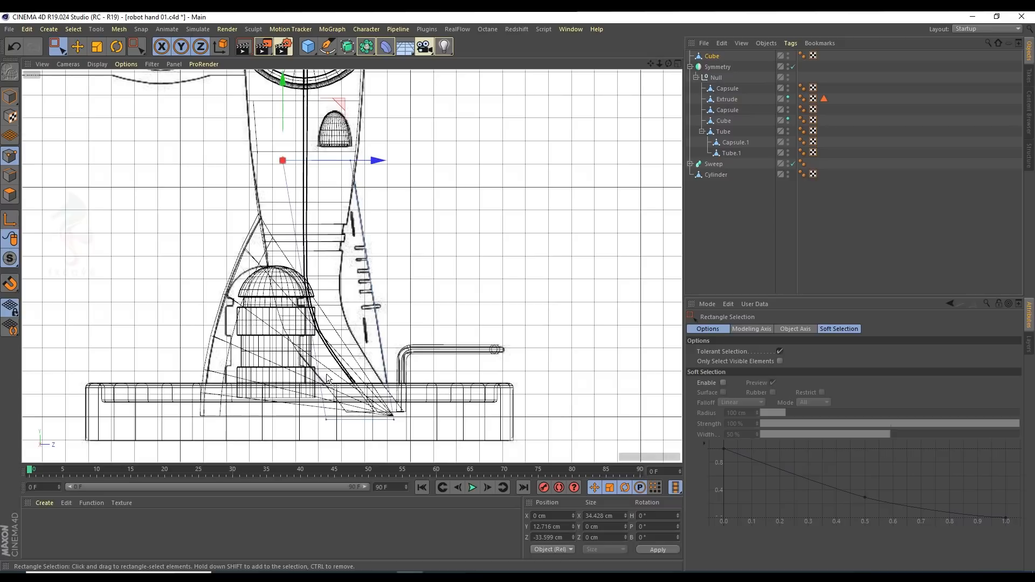
drag(399, 291, 430, 290)
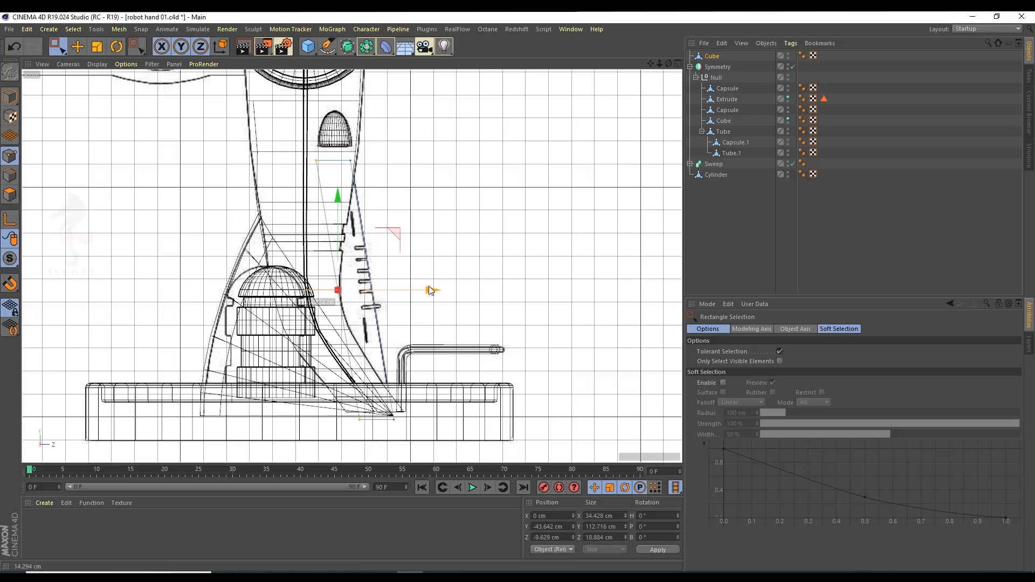
middle_click(166, 142)
middle_click(177, 129)
mouse_move(316, 217)
alt+mouse_down()
mouse_move(244, 188)
mouse_move(531, 203)
alt+mouse_up()
key(e)
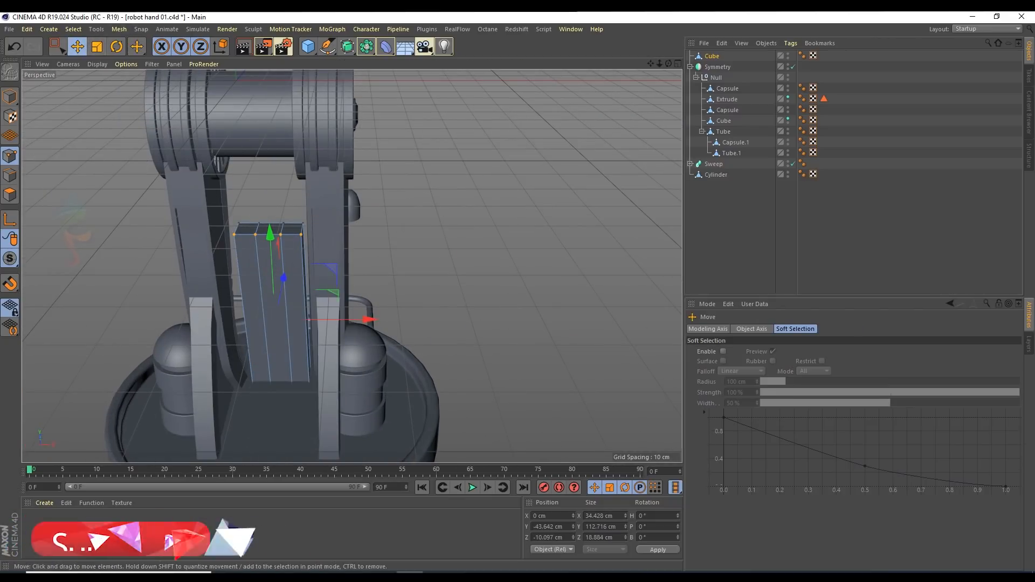
Step: Hide the arm and base parts, and offset the cube's middle strip along Z from the two side strips
click(10, 194)
alt+drag(292, 308, 370, 306)
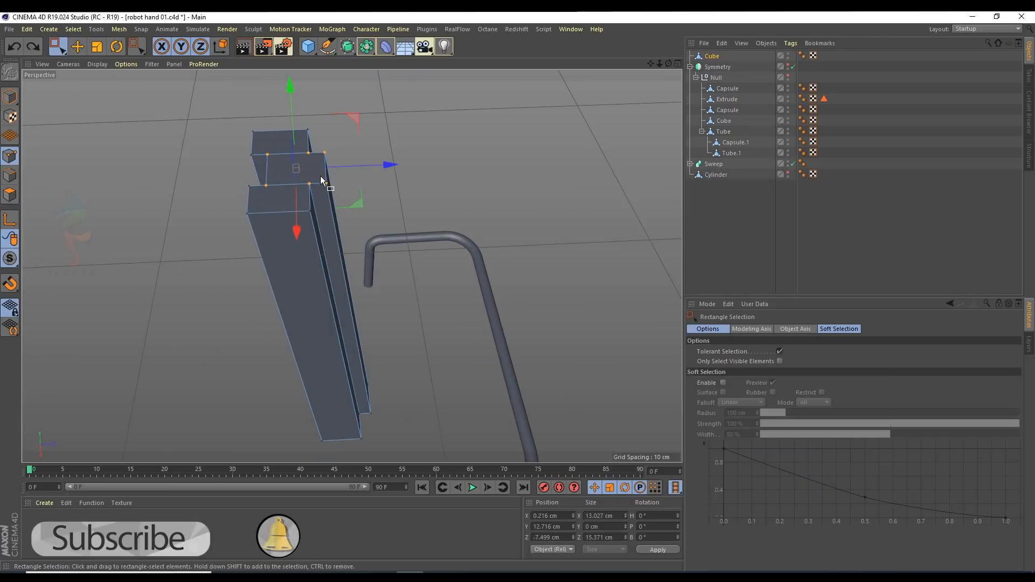
scroll(320, 176, up, 5)
alt+drag(305, 195, 304, 203)
drag(290, 93, 298, 199)
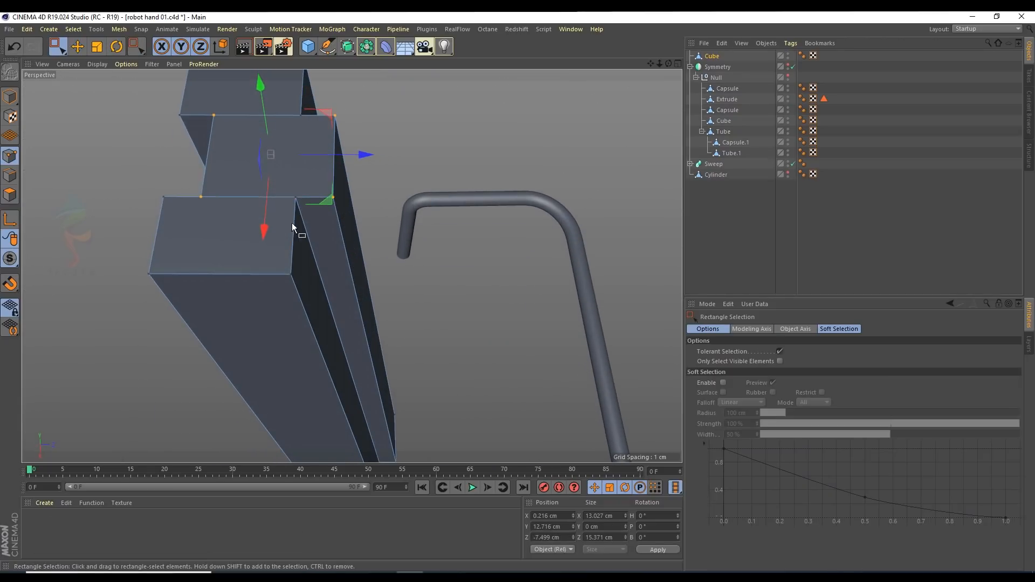
drag(368, 155, 330, 155)
mouse_move(338, 209)
alt+mouse_down()
mouse_move(480, 139)
mouse_move(361, 149)
mouse_move(354, 266)
mouse_move(330, 215)
alt+mouse_up()
alt+drag(215, 269, 323, 264)
Step: Add horizontal loop cuts to the cube along the edges of the blueprint's lower slots, starting at an offset of about 55.75%
click(74, 48)
click(9, 194)
right_click(468, 177)
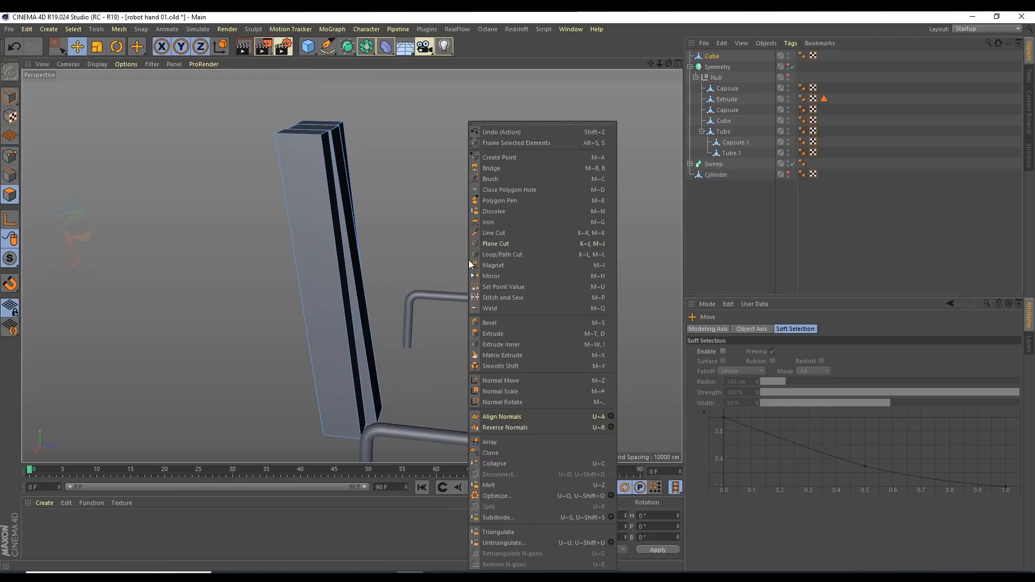
click(502, 255)
alt+drag(338, 300, 321, 311)
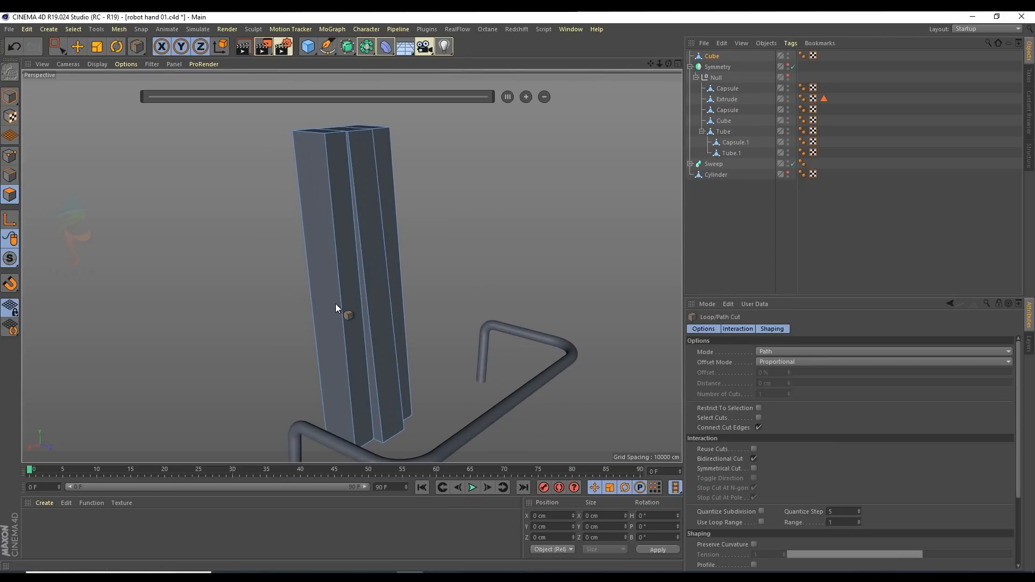
middle_click(334, 274)
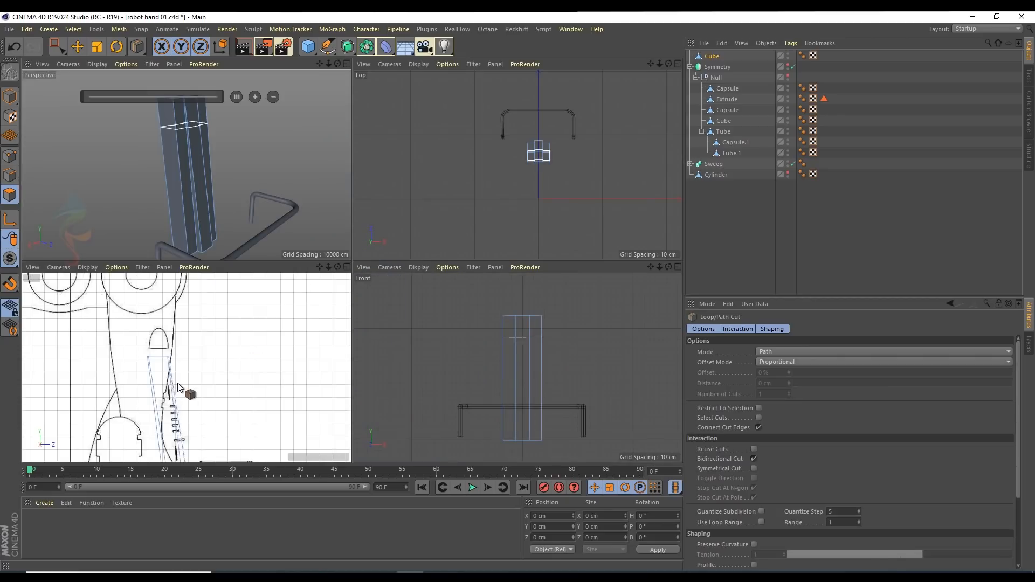
middle_click(180, 387)
scroll(325, 368, up, 8)
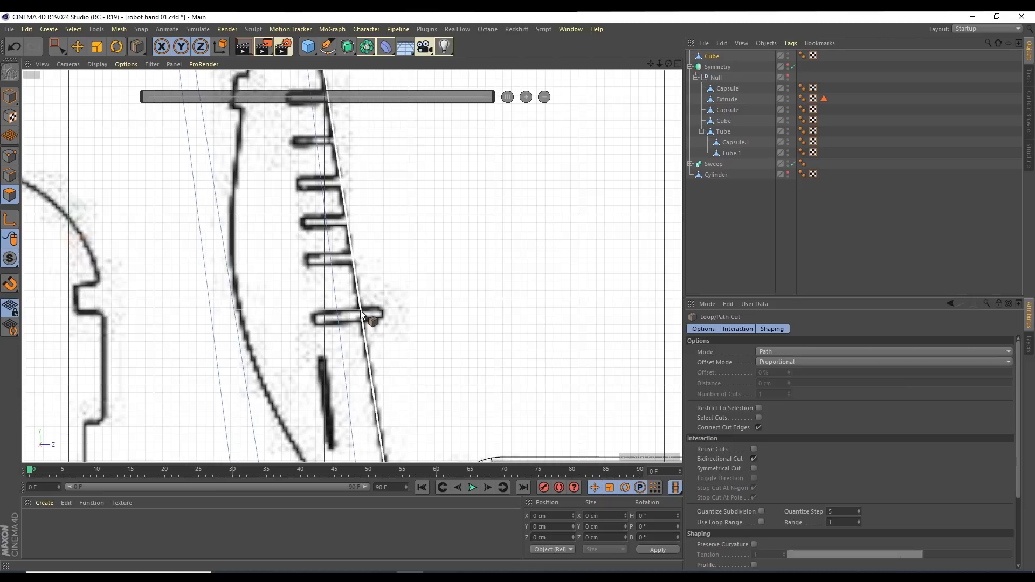
click(360, 309)
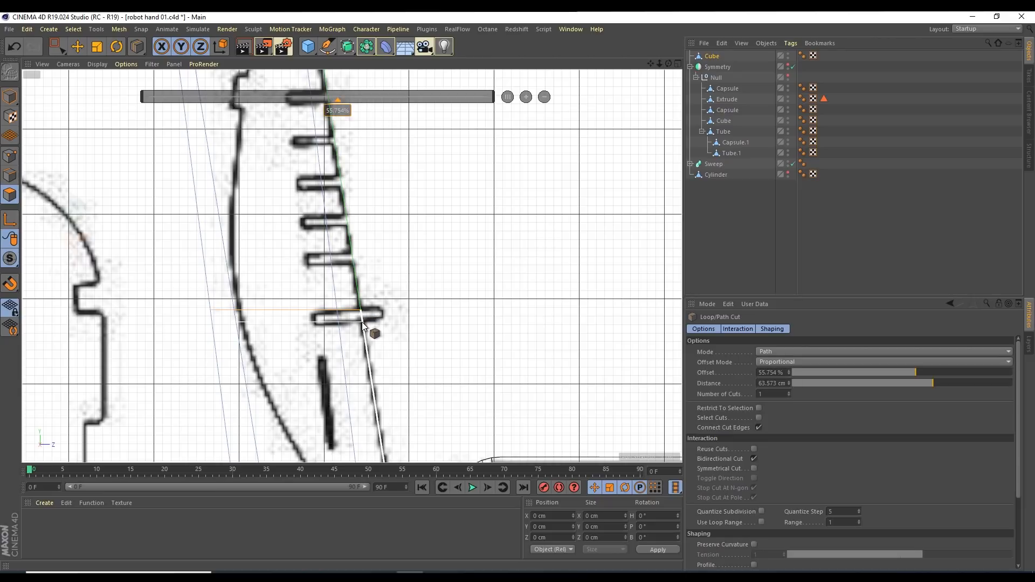
click(357, 263)
click(357, 264)
Step: Continue the paired loop cuts up the cube along the edges of the blueprint's remaining upper slots
alt+middle_drag(356, 223, 370, 254)
click(363, 263)
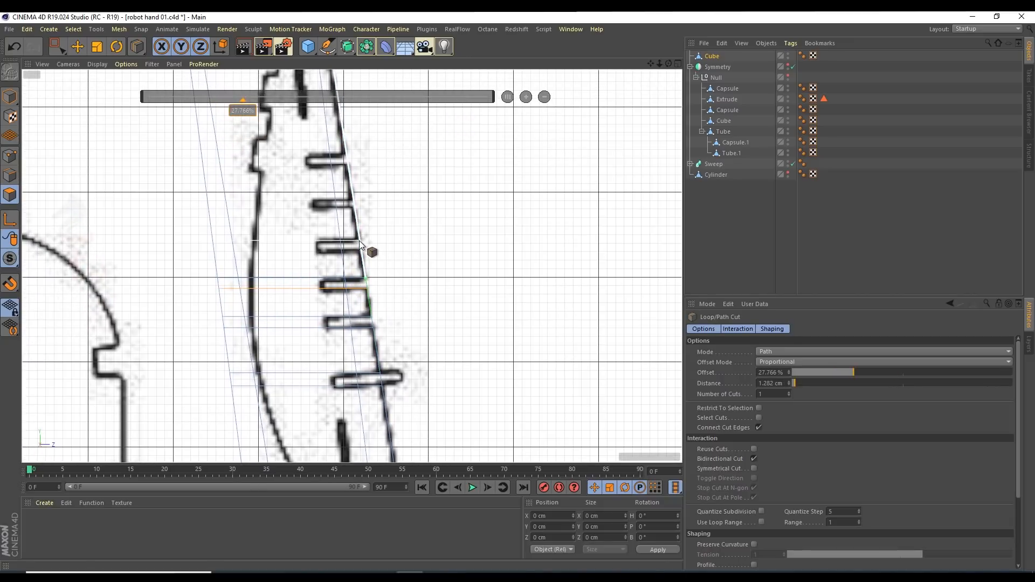
click(359, 249)
alt+middle_drag(353, 208, 384, 256)
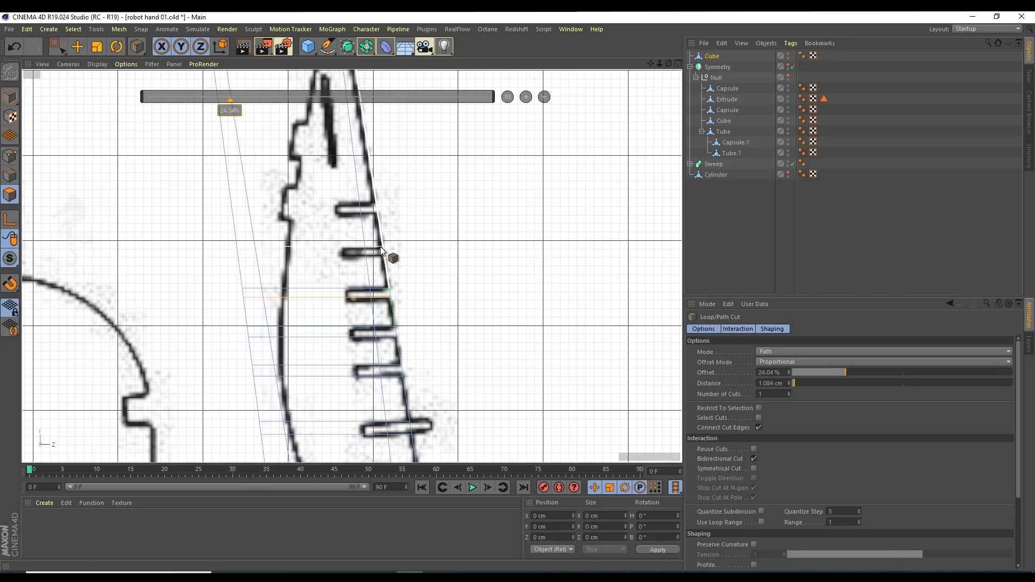
middle_click(374, 213)
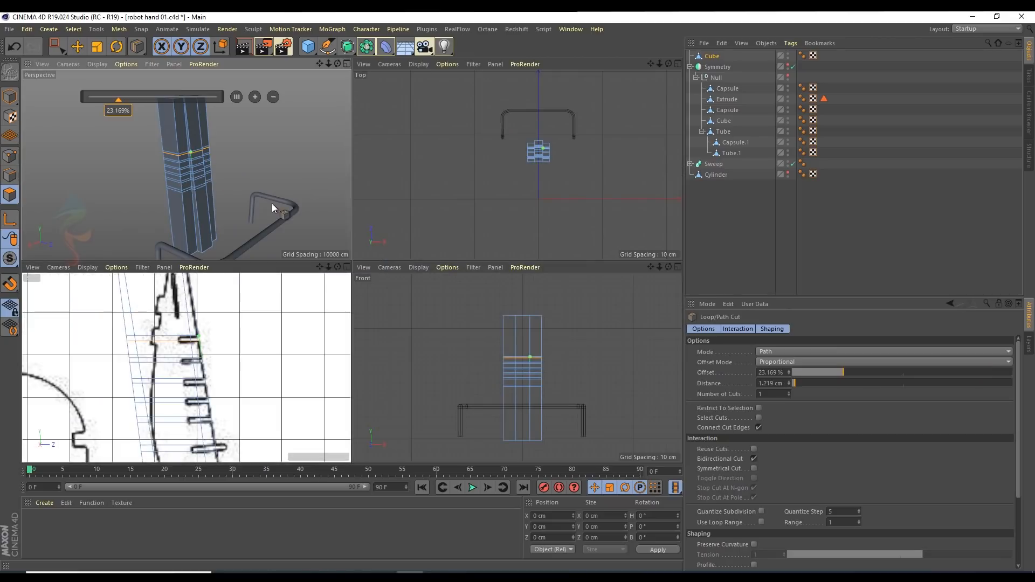
middle_click(220, 156)
scroll(397, 318, up, 3)
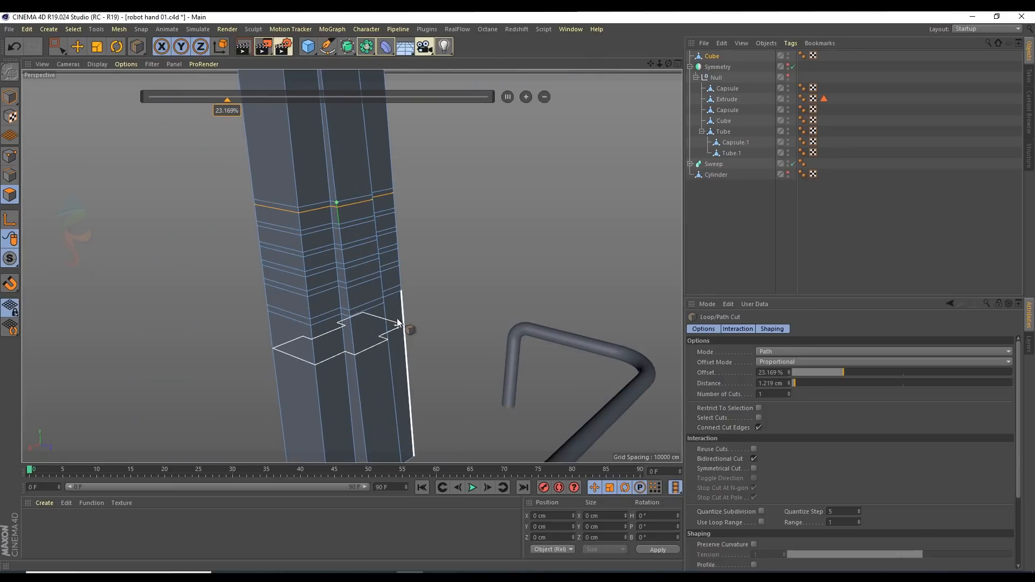
Step: Select the six small slot polygons on one side face of the cube's raised middle strip
click(77, 46)
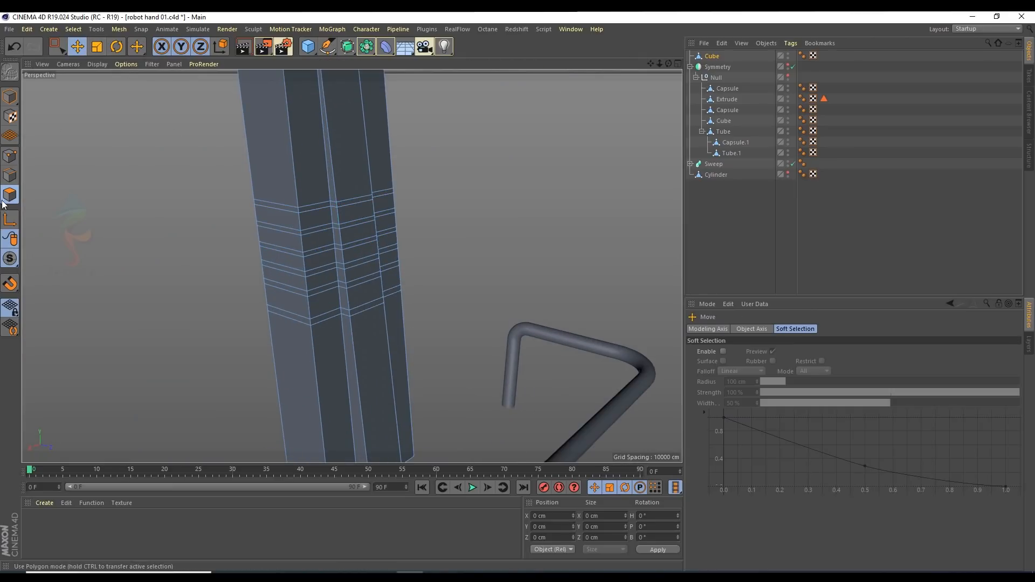
click(354, 309)
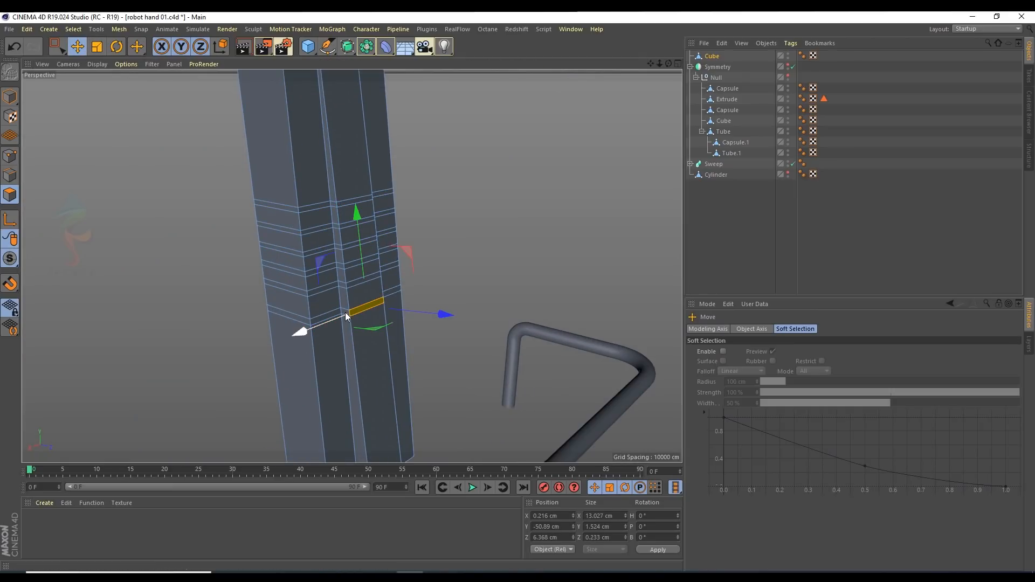
alt+drag(366, 318, 273, 301)
click(565, 273)
alt+drag(564, 272, 386, 309)
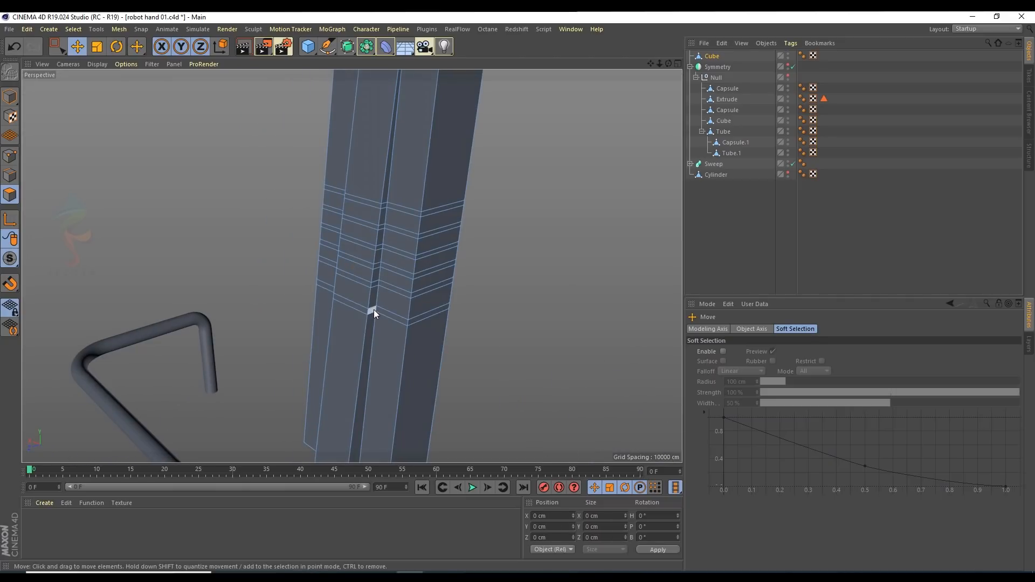
click(373, 309)
shift+click(374, 283)
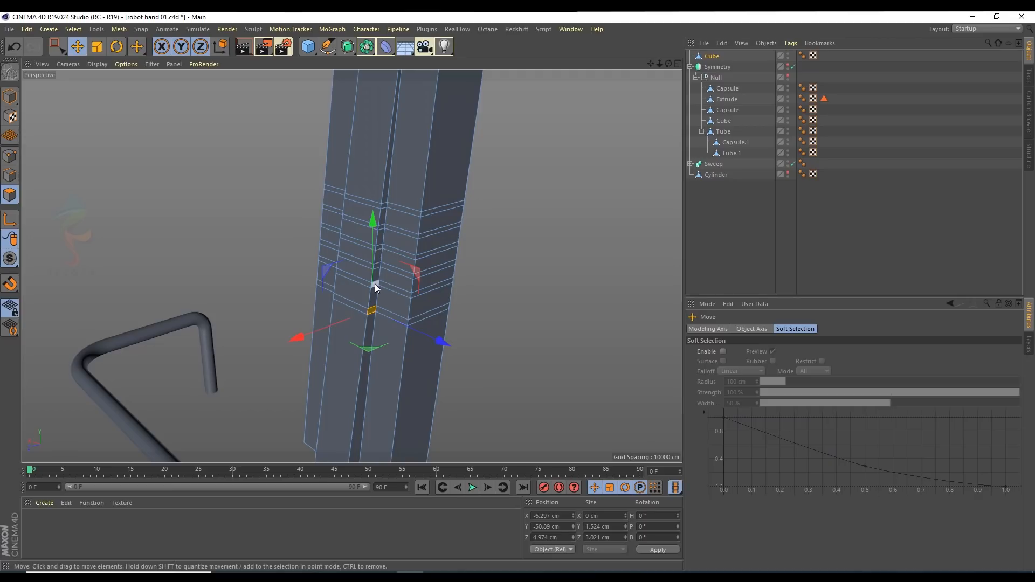
shift+click(378, 250)
scroll(377, 270, up, 3)
shift+click(374, 273)
shift+click(383, 211)
shift+click(385, 172)
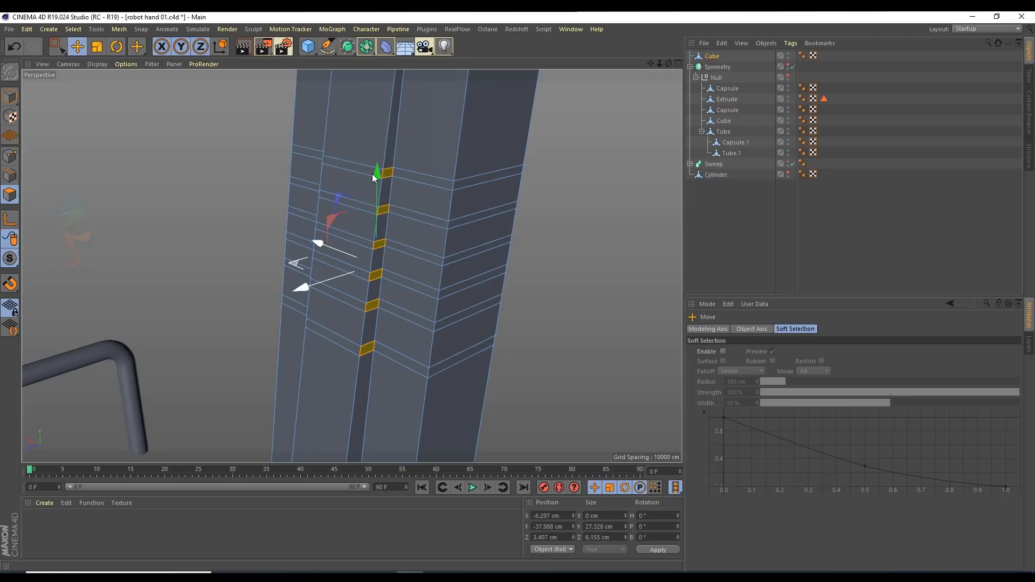
Step: Add the narrow slot polygons on the front of the cube's middle strip to the selection
shift+click(357, 167)
shift+click(354, 208)
shift+click(358, 237)
shift+click(356, 272)
shift+click(351, 299)
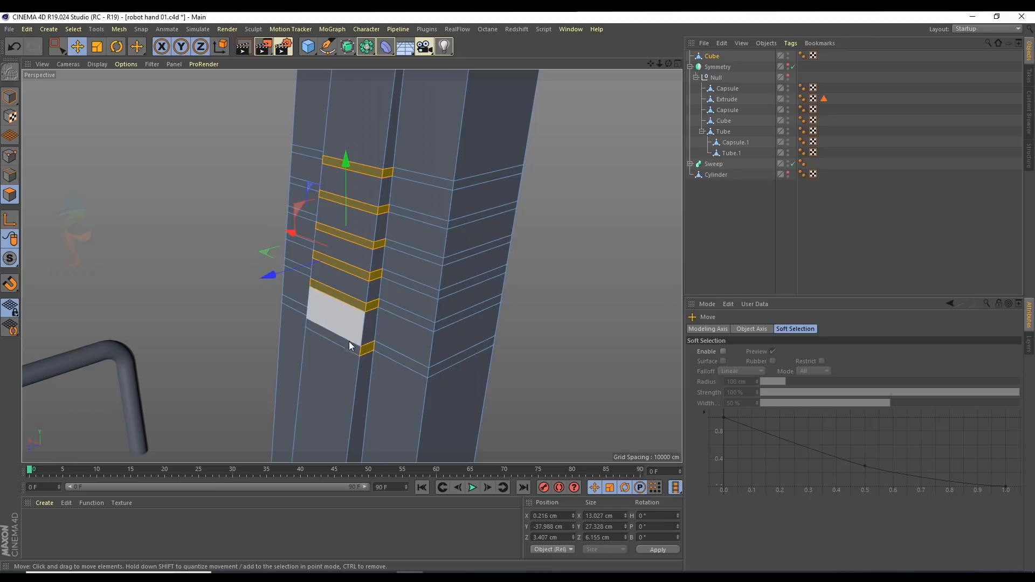
Step: Add the small slot polygons on the opposite side face of the middle strip, completing the six wraparound slot bands
alt+drag(282, 283, 497, 282)
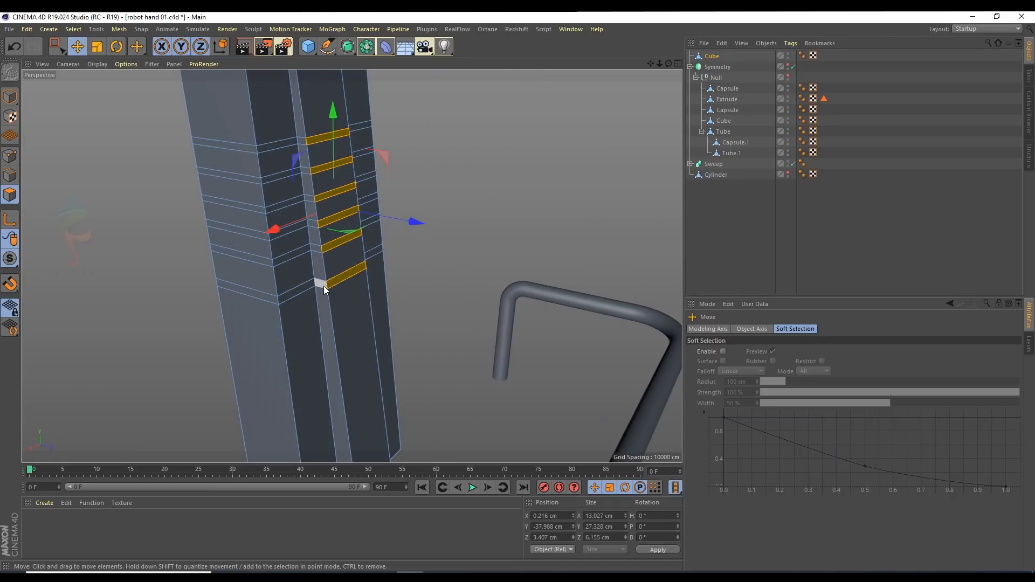
shift+click(314, 226)
alt+drag(300, 141, 213, 229)
middle_click(379, 160)
middle_click(340, 167)
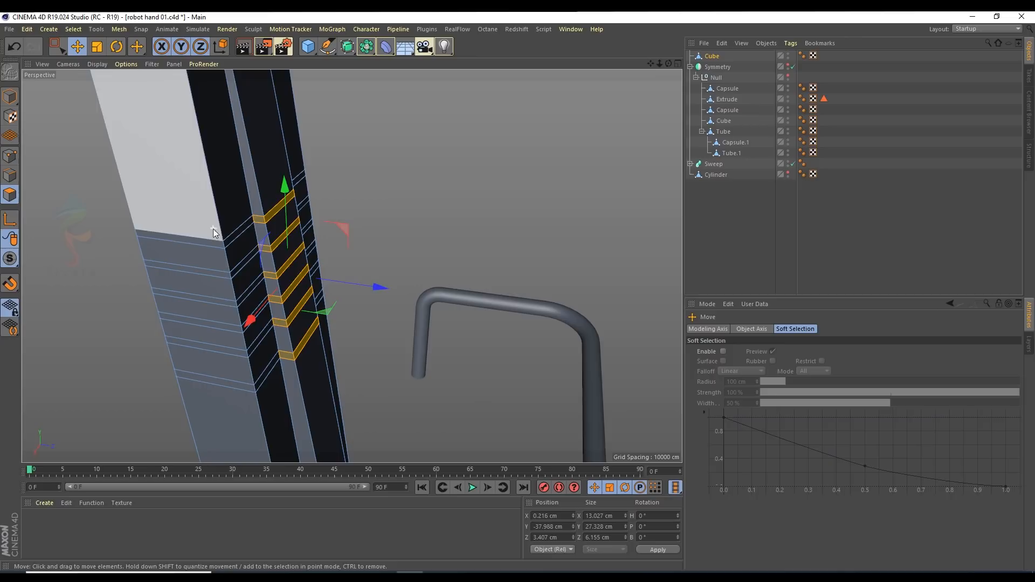
alt+drag(287, 258, 354, 224)
Step: Extrude the selected slot bands inward with an offset of about -1.16 cm, then clear the object selection
right_click(431, 261)
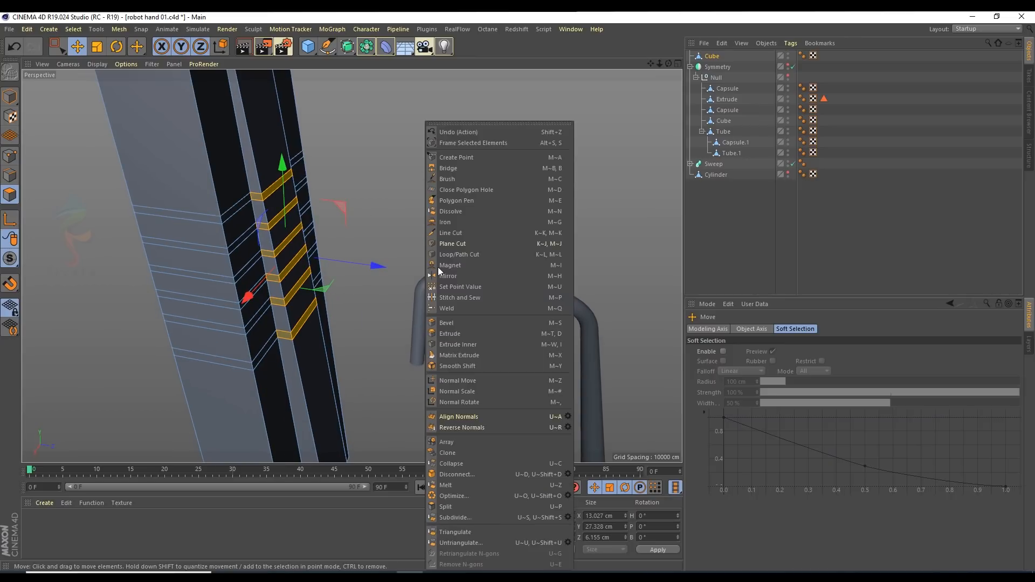
click(451, 334)
alt+drag(276, 311, 319, 331)
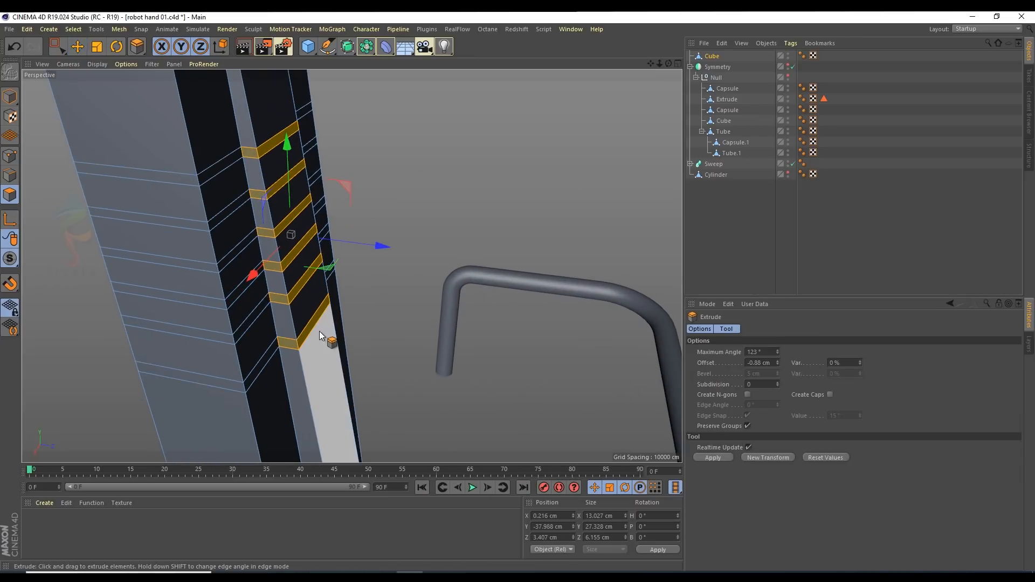
drag(290, 235, 286, 234)
drag(298, 307, 301, 307)
alt+drag(329, 266, 328, 236)
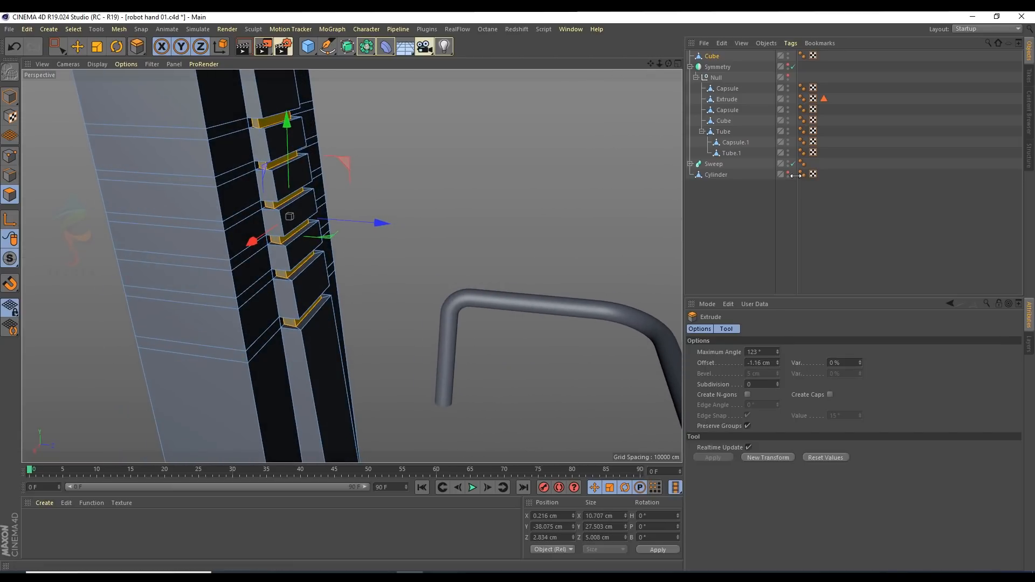
click(834, 200)
Step: Show the hidden mirrored leg parts and base cylinder again, and check the grooved block between the legs
alt+drag(293, 193, 292, 241)
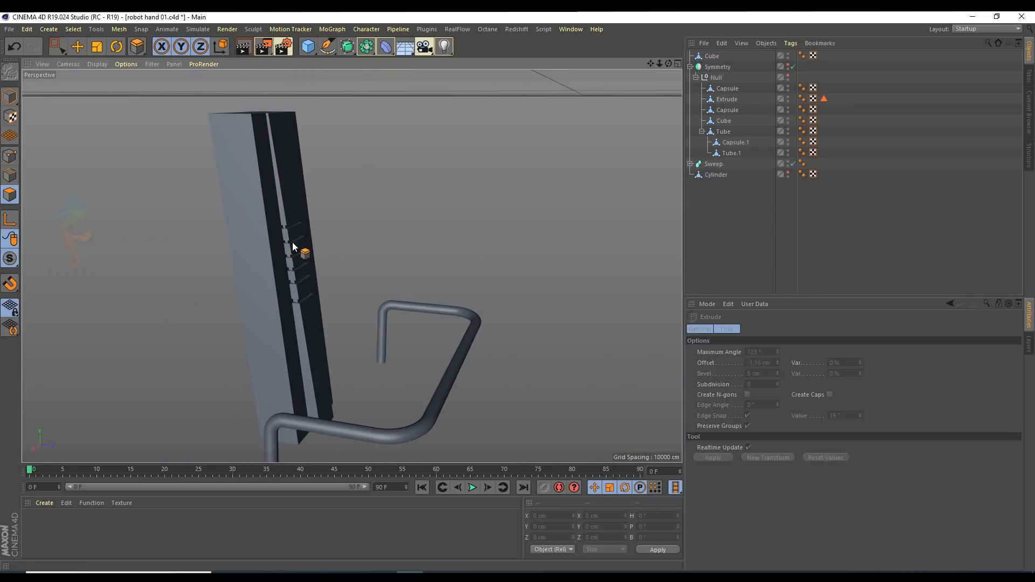
middle_click(292, 241)
middle_click(228, 205)
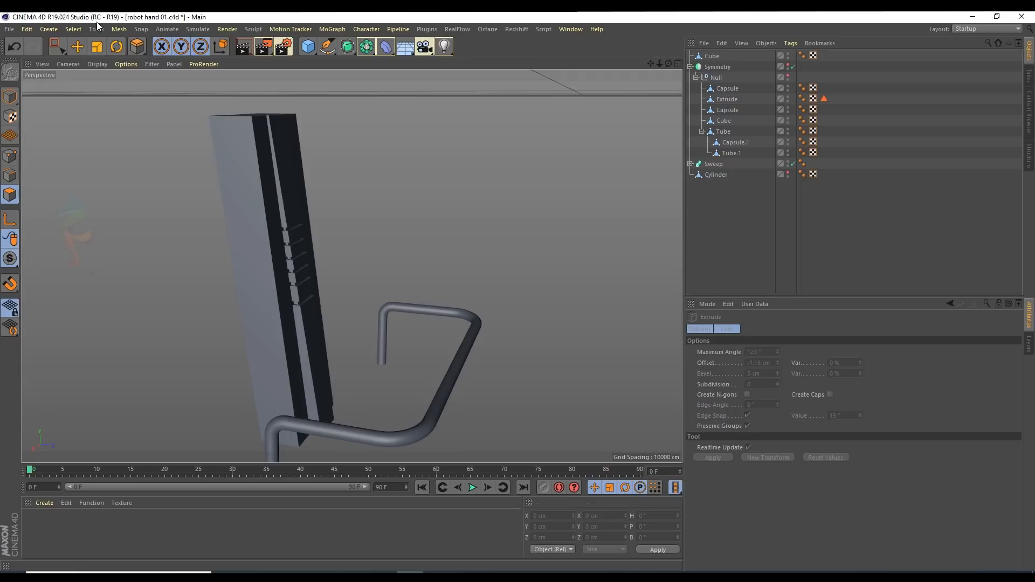
click(79, 48)
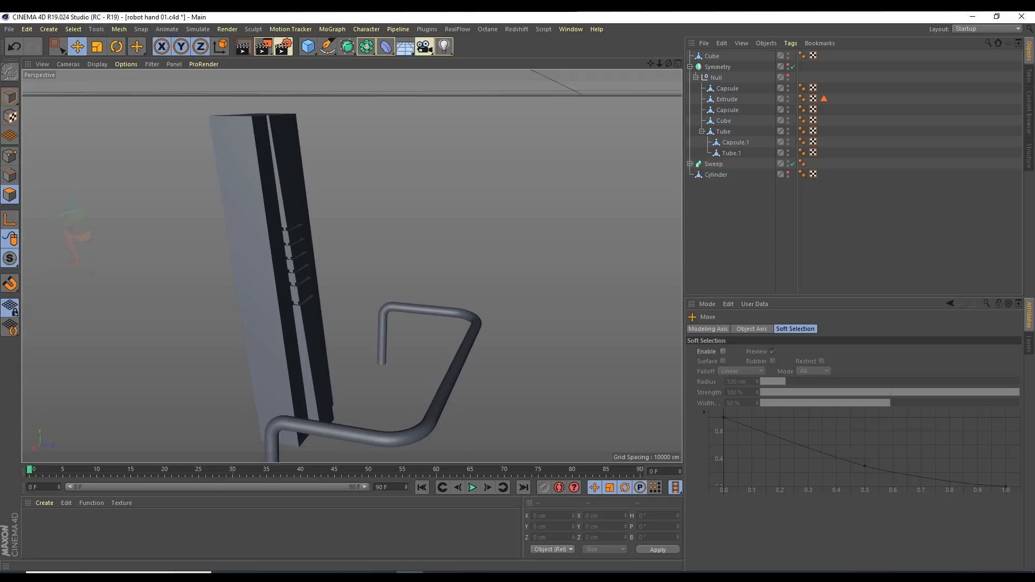
click(786, 76)
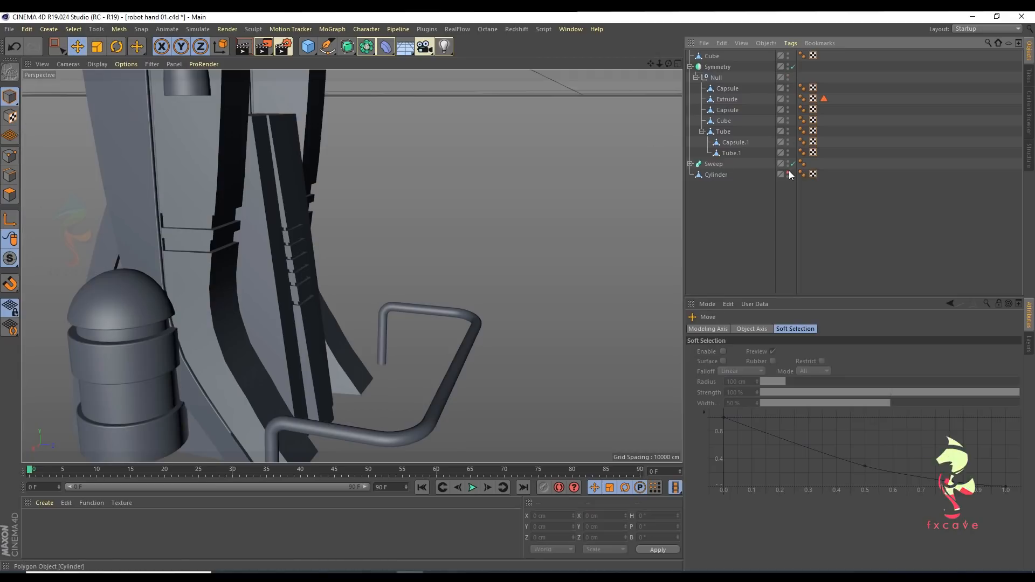
click(788, 173)
scroll(369, 205, down, 3)
alt+drag(370, 200, 392, 278)
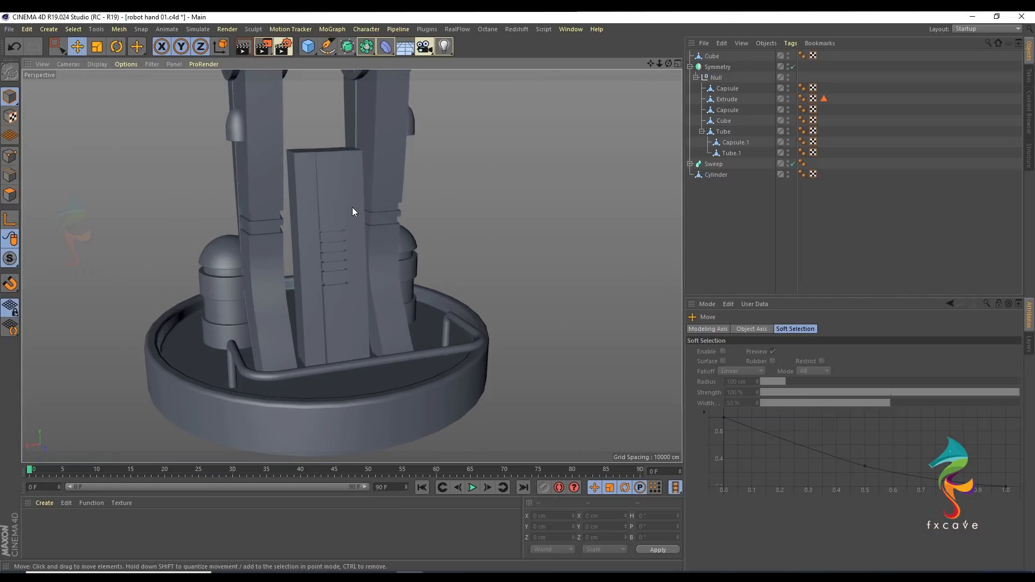
scroll(282, 233, down, 5)
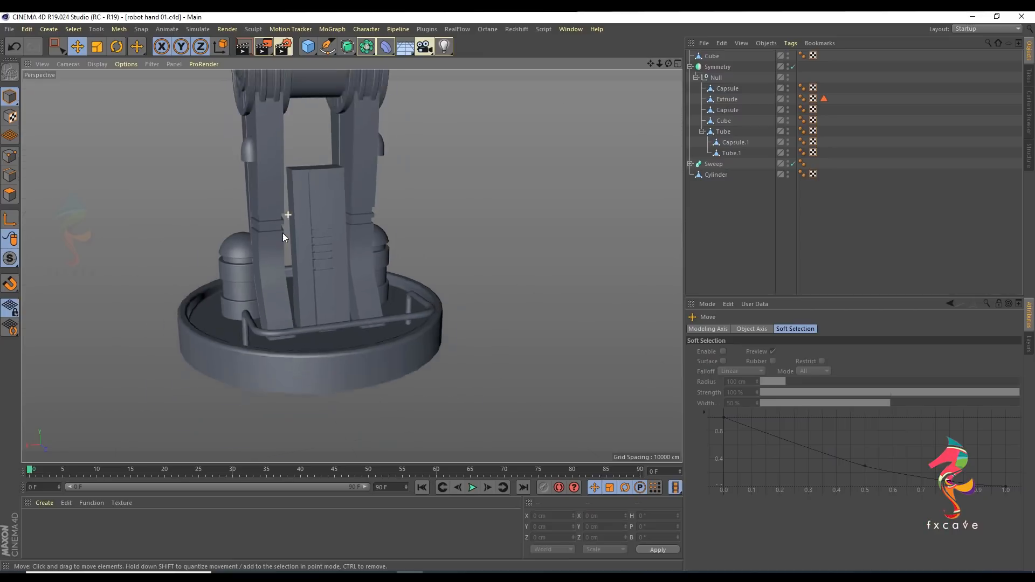
alt+drag(321, 280, 566, 284)
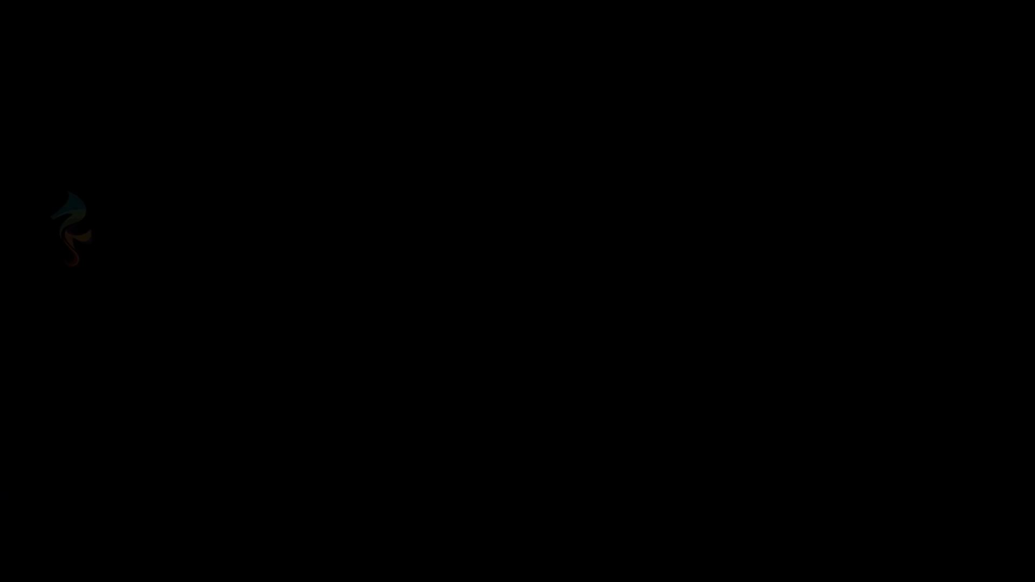
scroll(357, 247, up, 8)
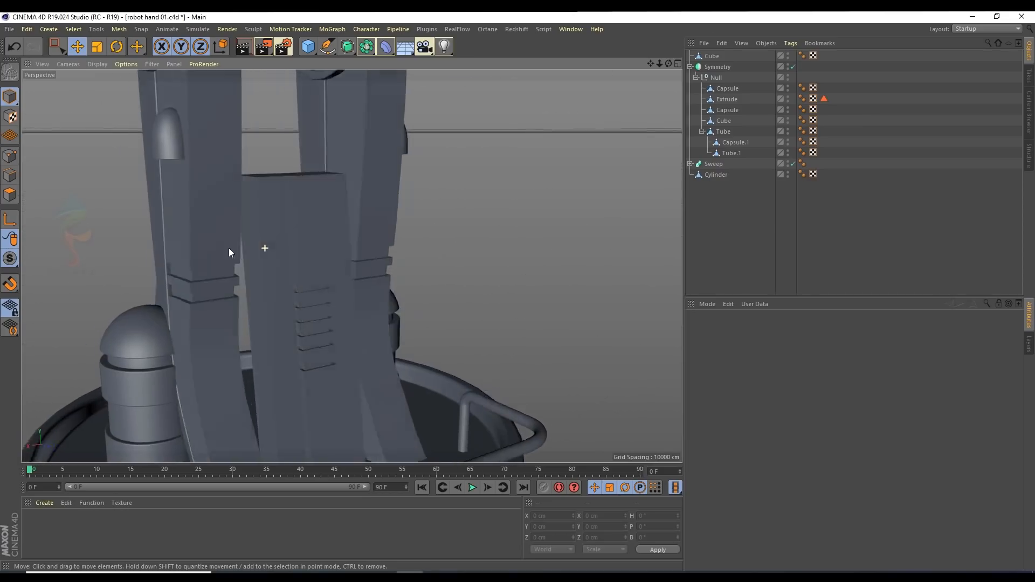
Step: Create a cylinder along the X axis, about 7.05 cm in radius and 77.6 cm high, lowered to Y of about -94.8 cm
drag(312, 48, 527, 63)
scroll(768, 393, down, 2)
scroll(767, 393, up, 3)
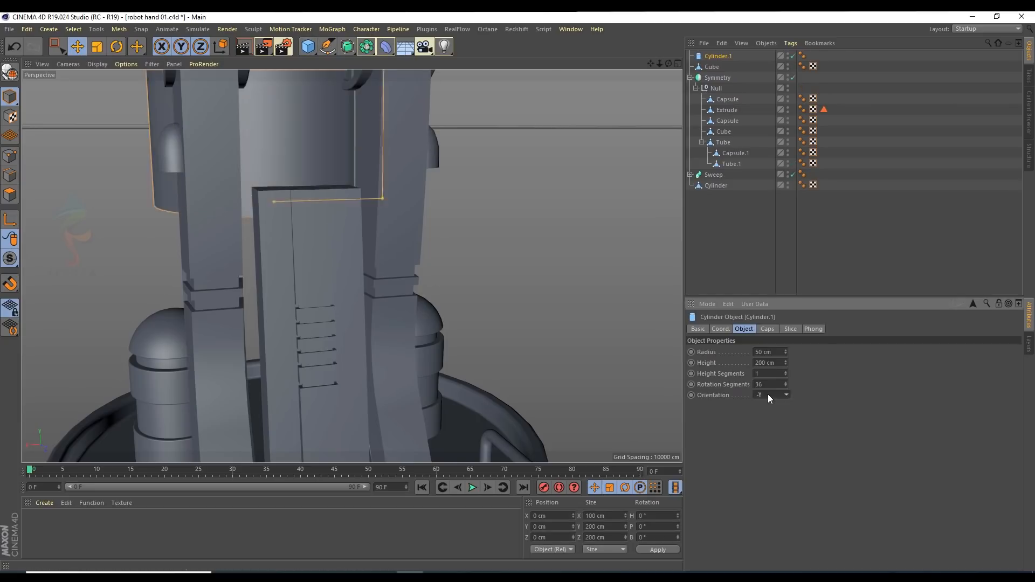
scroll(447, 206, down, 4)
scroll(435, 231, down, 5)
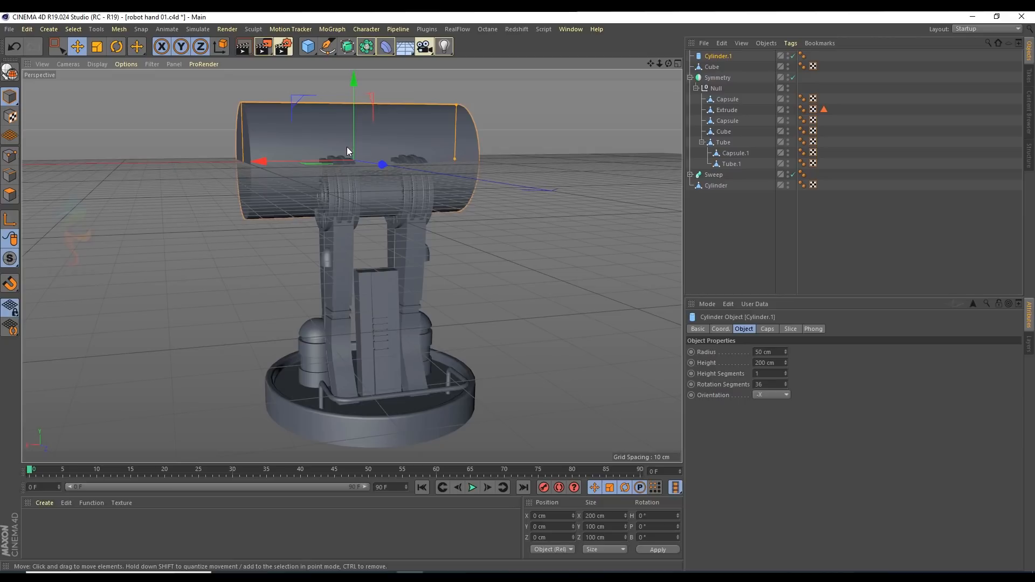
drag(353, 112, 355, 206)
drag(451, 206, 393, 264)
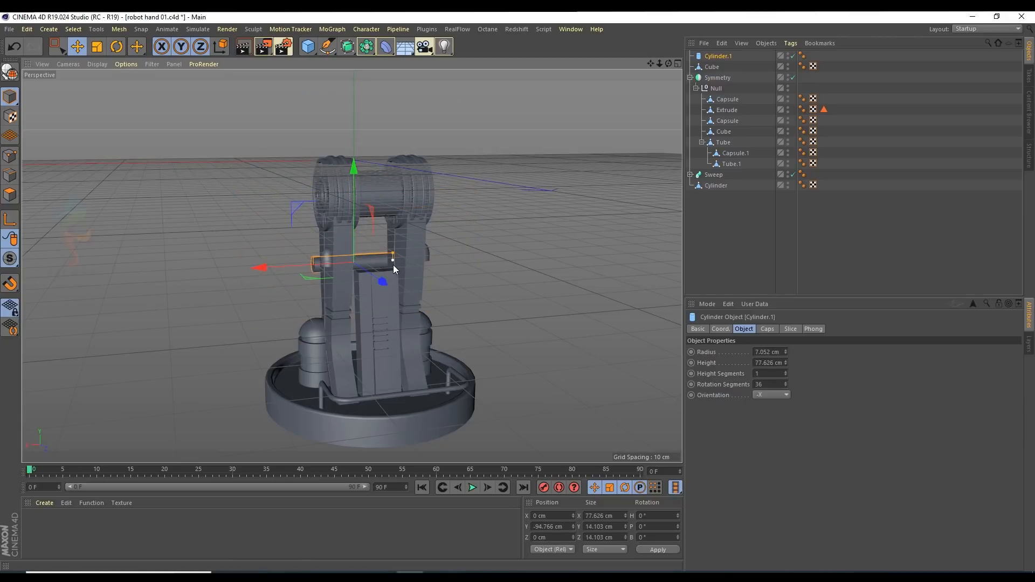
Step: Reduce the new cylinder's radius to about 3.6 cm and place it at Z of about 70.6 cm, running through the block and legs
scroll(393, 259, up, 4)
middle_click(486, 356)
middle_click(506, 336)
scroll(455, 151, up, 3)
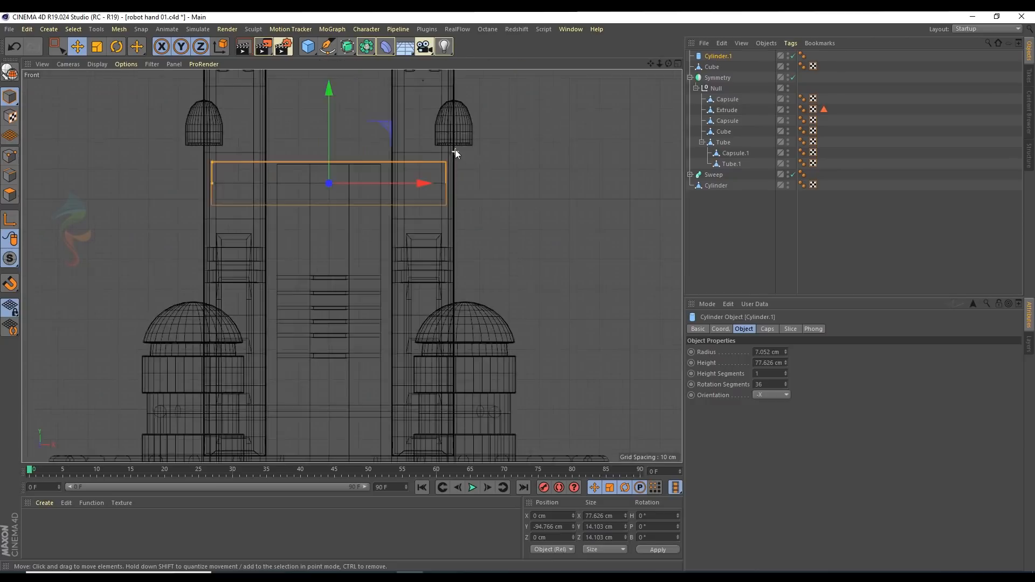
drag(171, 161, 171, 174)
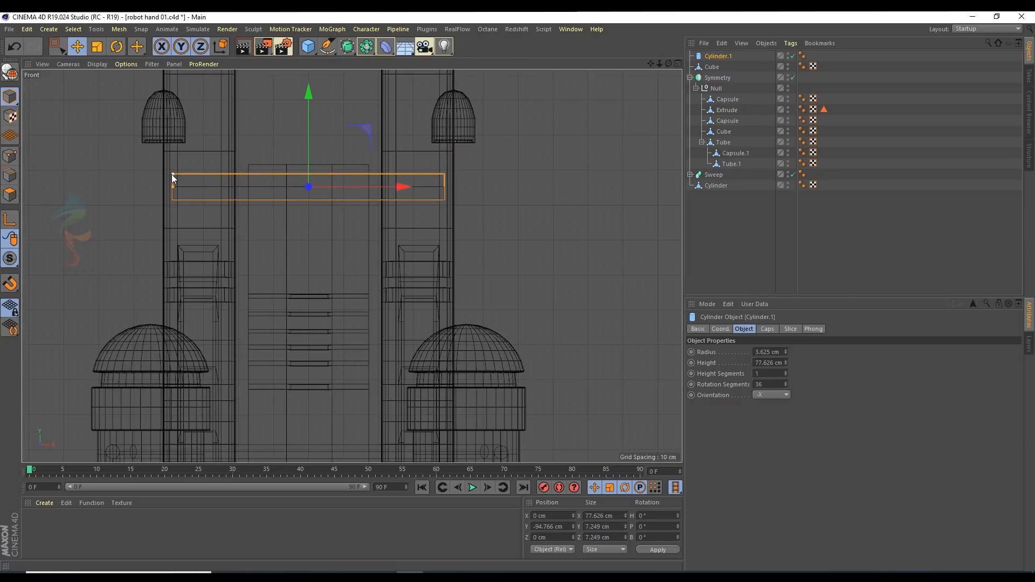
key(F1)
alt+middle_drag(336, 276, 303, 229)
alt+drag(303, 230, 354, 221)
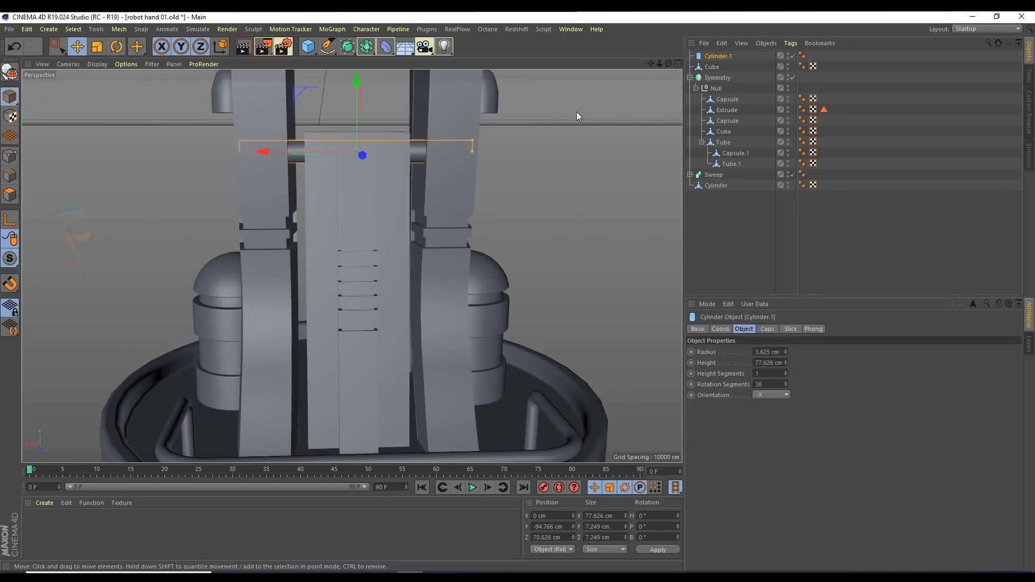
Step: Create a torus with -Z orientation, ring radius 16 cm and pipe radius 4 cm
drag(311, 52, 532, 72)
drag(367, 120, 349, 101)
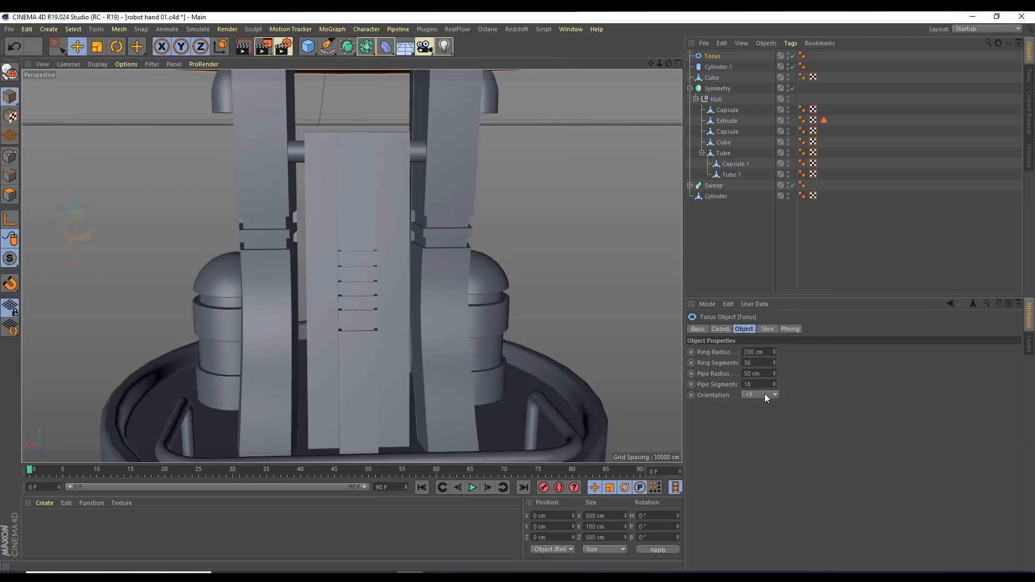
scroll(435, 261, down, 7)
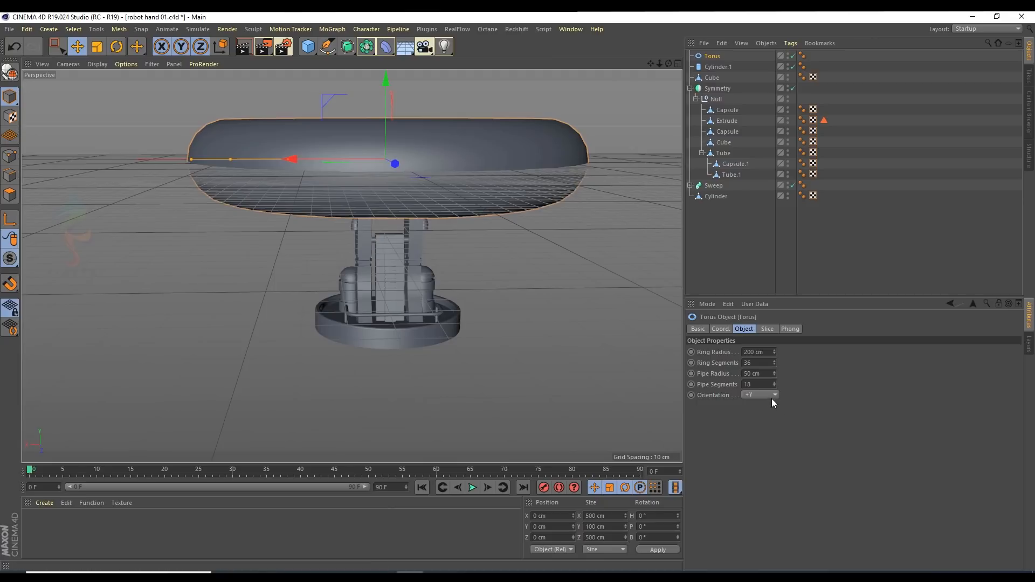
scroll(769, 396, down, 3)
alt+middle_drag(461, 254, 444, 355)
mouse_move(774, 352)
mouse_down()
mouse_move(774, 398)
mouse_move(774, 353)
mouse_up()
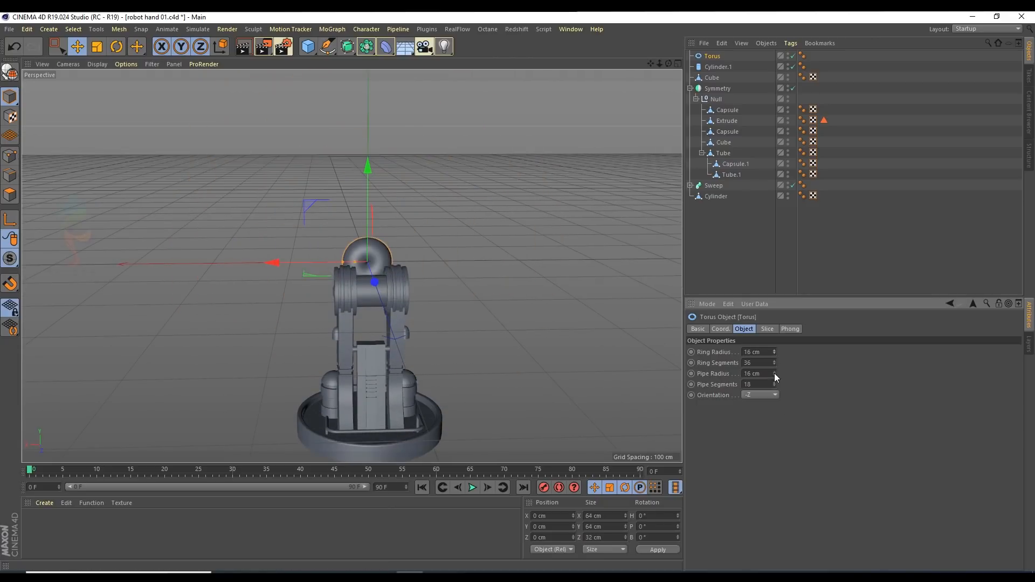
alt+middle_drag(443, 260, 447, 180)
scroll(446, 180, up, 2)
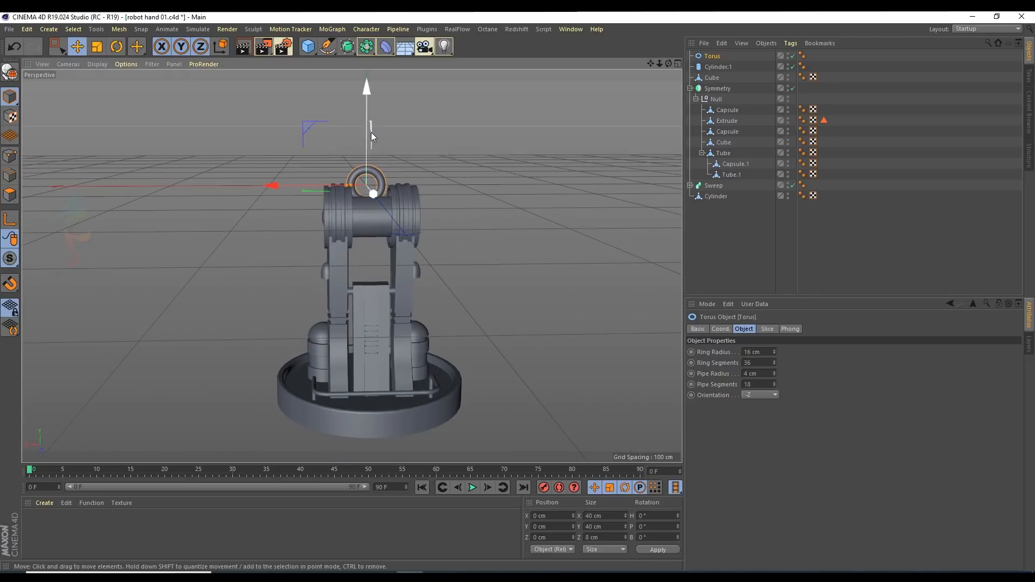
Step: Make the torus a child of the central block and reset its Y and Z position to 0
drag(712, 57, 712, 78)
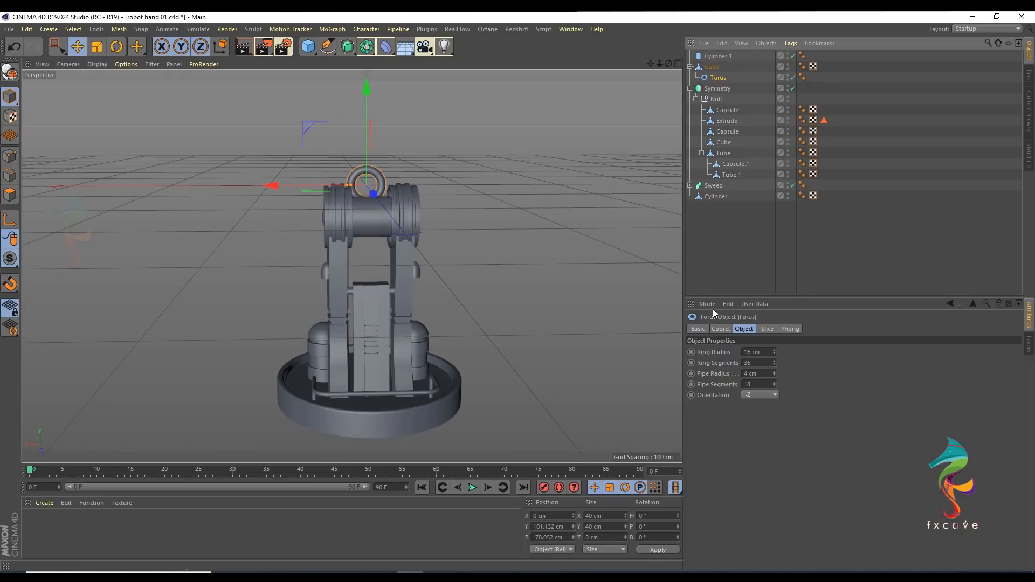
click(721, 329)
right_click(744, 362)
right_click(744, 373)
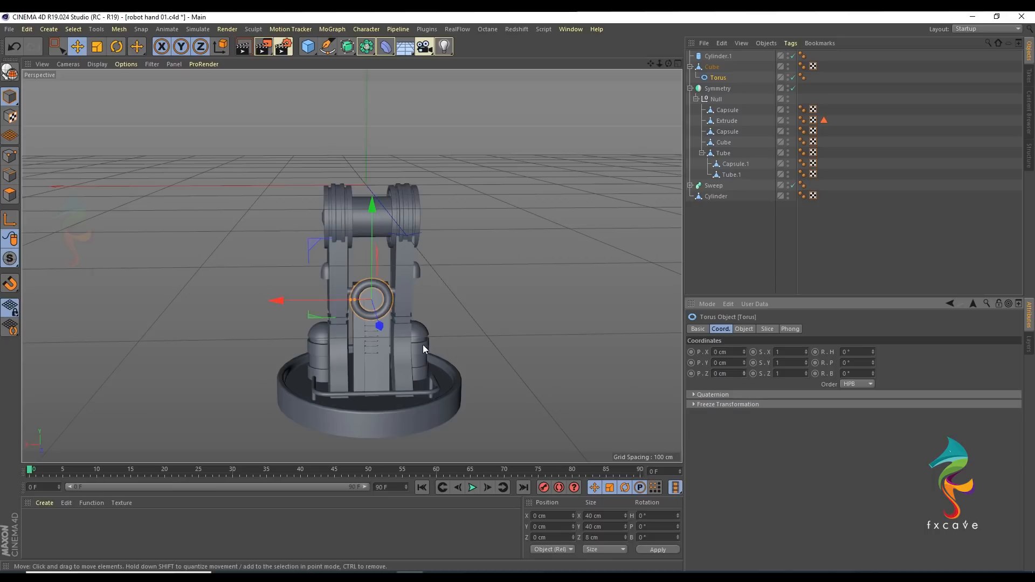
Step: Shrink the torus to about 9.3 cm across and place it on one side of the block's upper front face, at X of about 11.4 cm
scroll(373, 307, up, 4)
alt+middle_drag(368, 271, 386, 204)
alt+drag(386, 205, 440, 187)
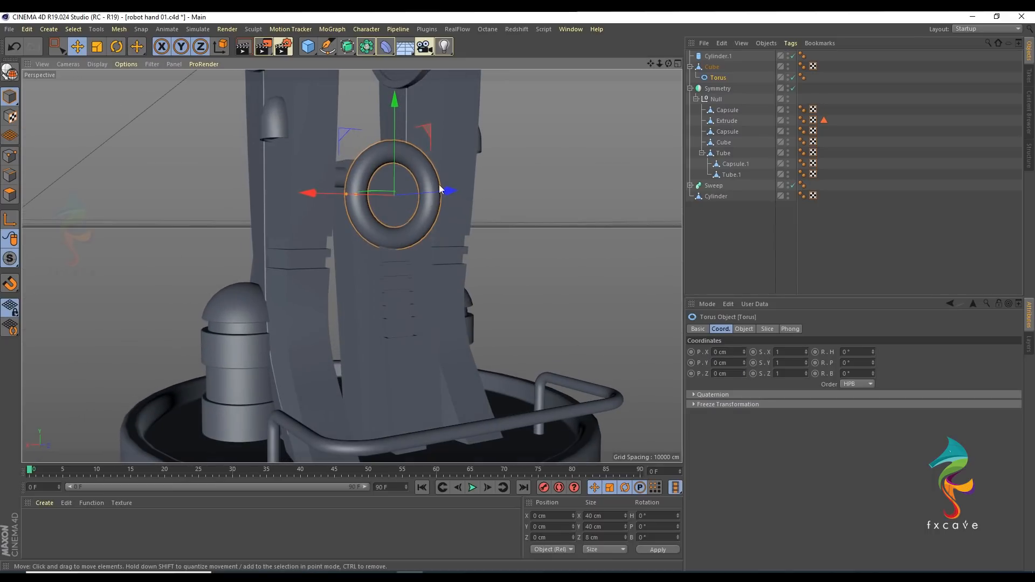
drag(359, 191, 377, 198)
alt+drag(445, 196, 358, 198)
scroll(394, 206, up, 3)
drag(280, 198, 302, 182)
drag(333, 106, 333, 140)
alt+drag(306, 222, 328, 200)
scroll(369, 238, up, 3)
Step: Tilt the torus to a pitch of 7° to follow the block's slope and set it at Z of about -1.65 cm
middle_click(344, 184)
middle_click(260, 353)
scroll(395, 251, down, 4)
scroll(400, 101, up, 7)
alt+middle_drag(274, 268, 426, 151)
scroll(423, 152, down, 4)
scroll(332, 296, up, 3)
alt+middle_drag(332, 296, 395, 196)
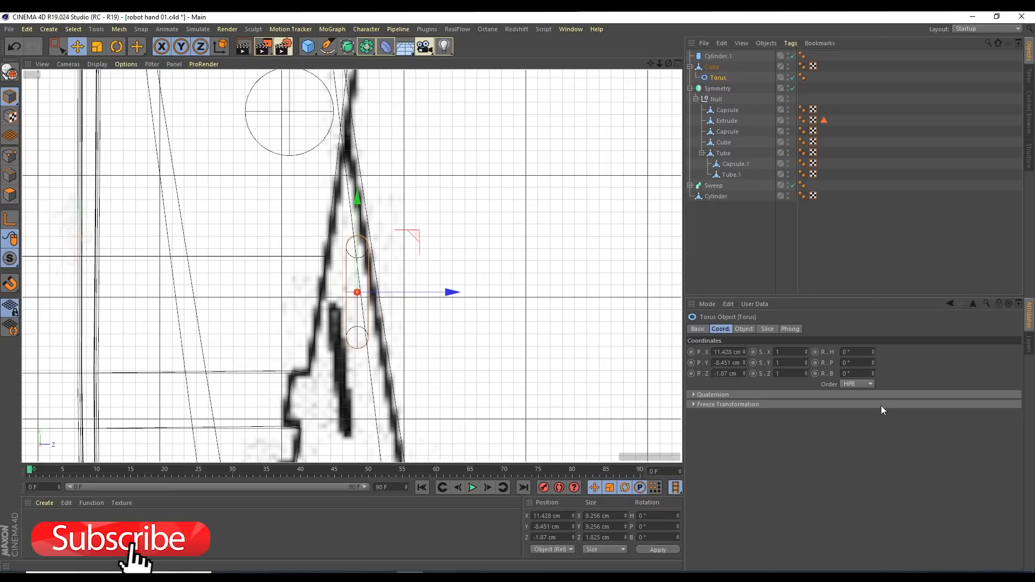
click(873, 361)
click(873, 361)
click(873, 361)
click(873, 362)
click(873, 361)
click(873, 361)
click(873, 361)
click(873, 362)
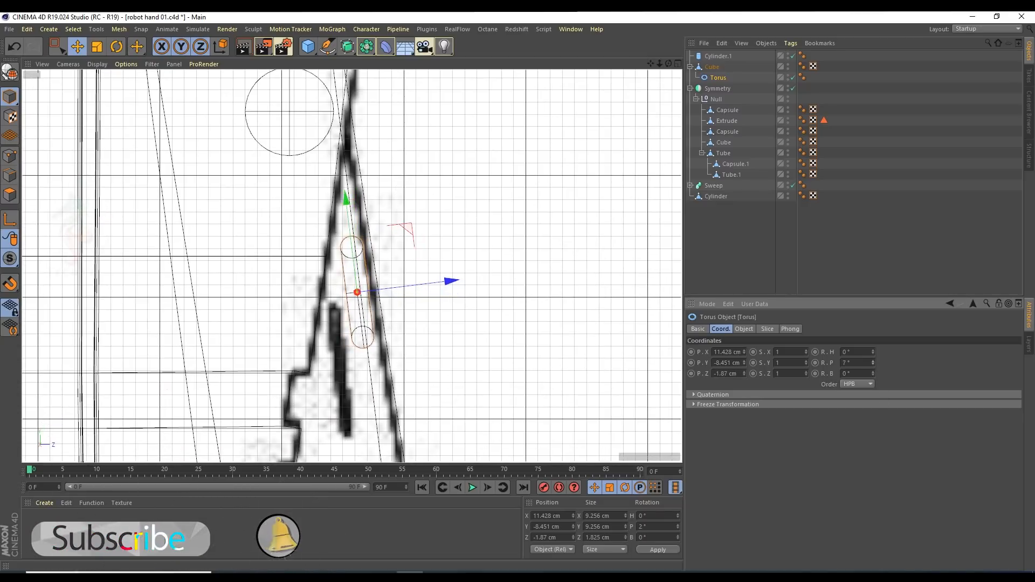
click(873, 368)
drag(445, 287, 451, 289)
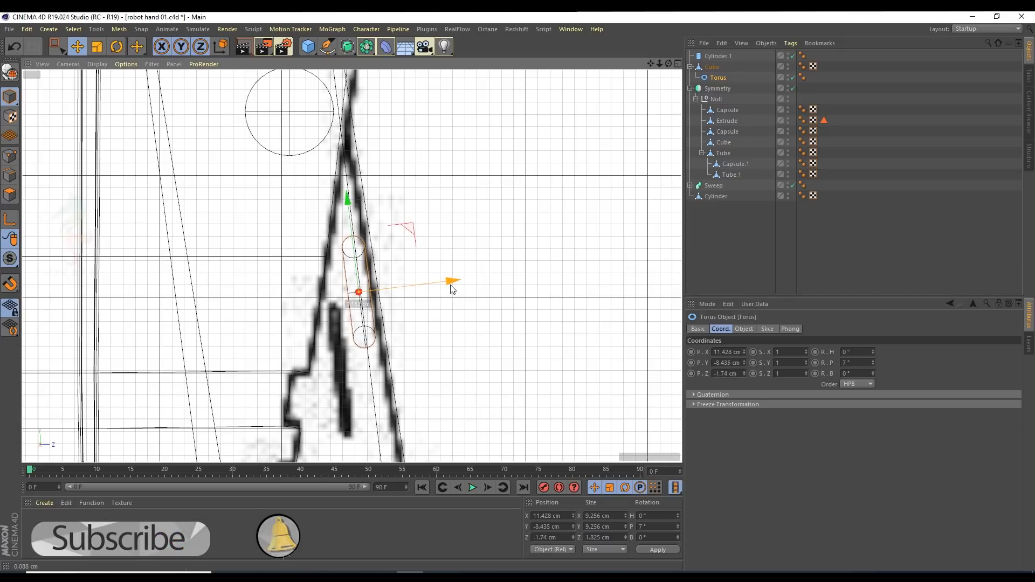
middle_click(182, 112)
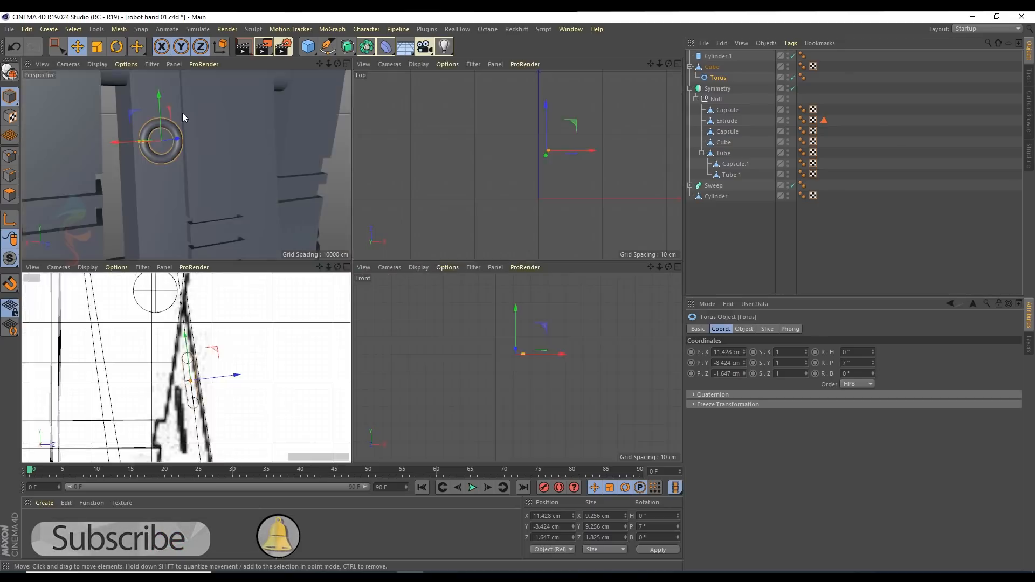
middle_click(182, 112)
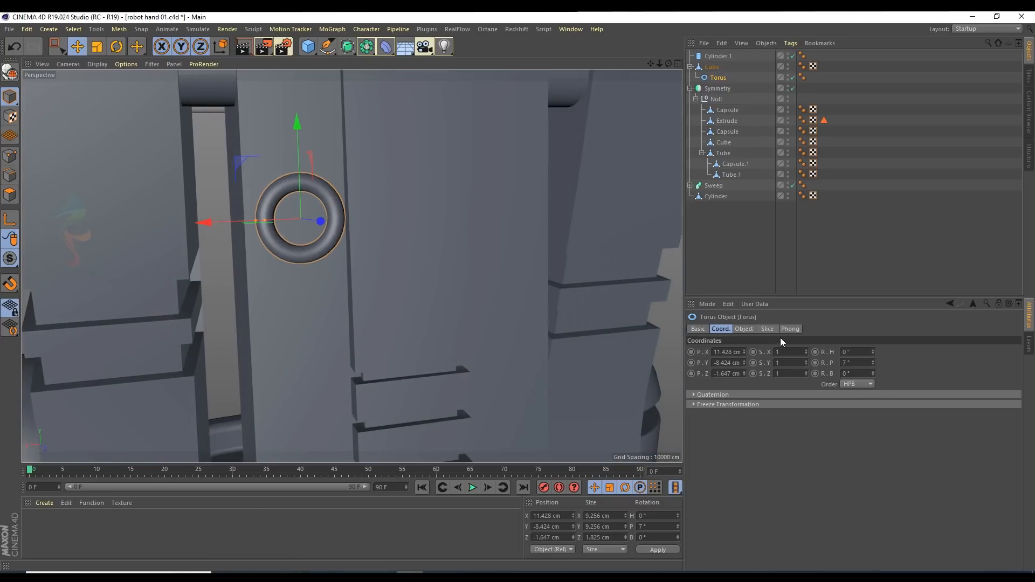
Step: Scale the torus to a ring radius of about 2.89 cm and copy it across the block to X of about -11.6 cm
click(744, 328)
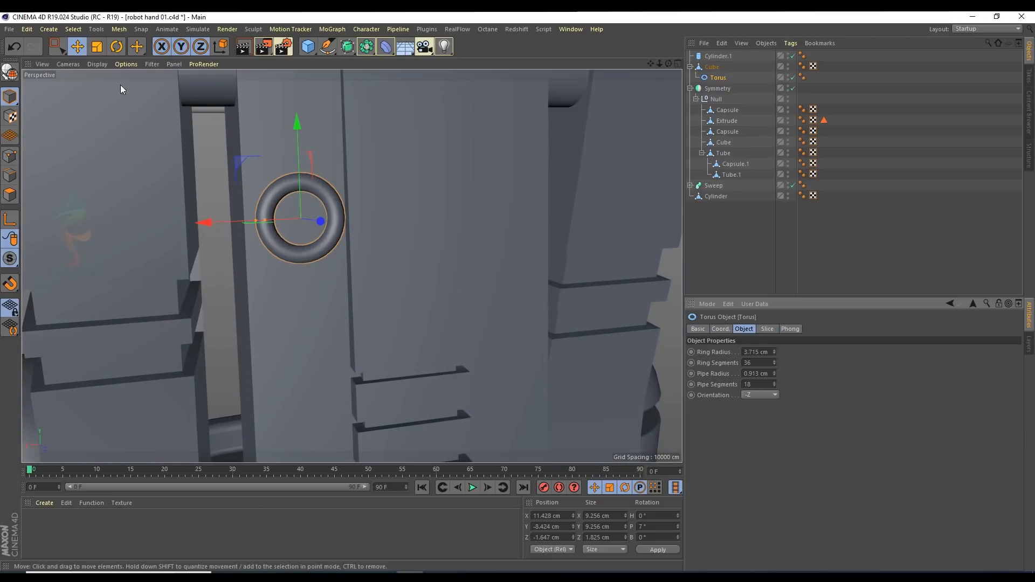
click(92, 49)
drag(291, 173, 404, 228)
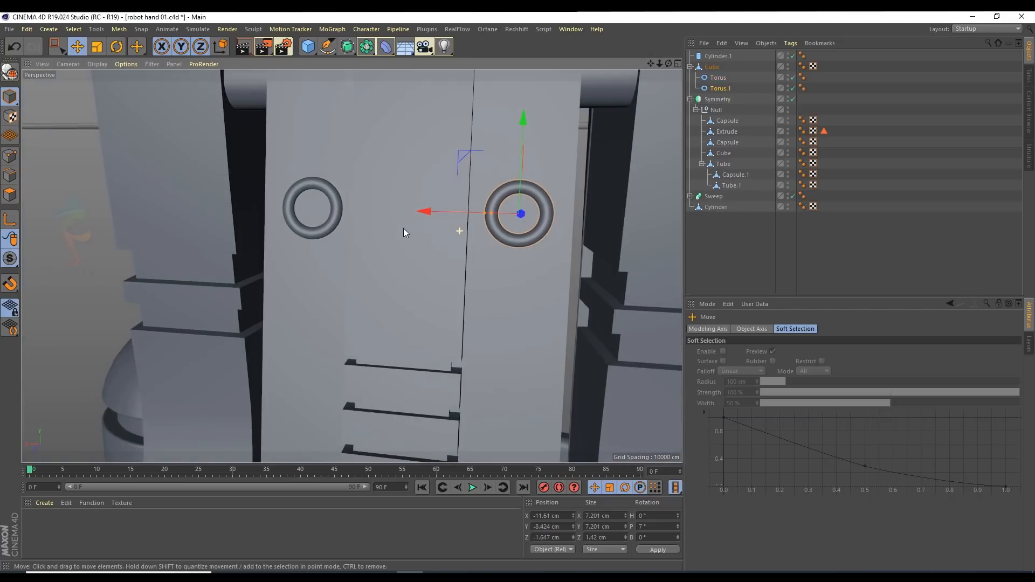
Step: Select both rings, duplicate the pair and move the copies down the block's front to a world Y of about -140.8 cm
ctrl+click(719, 77)
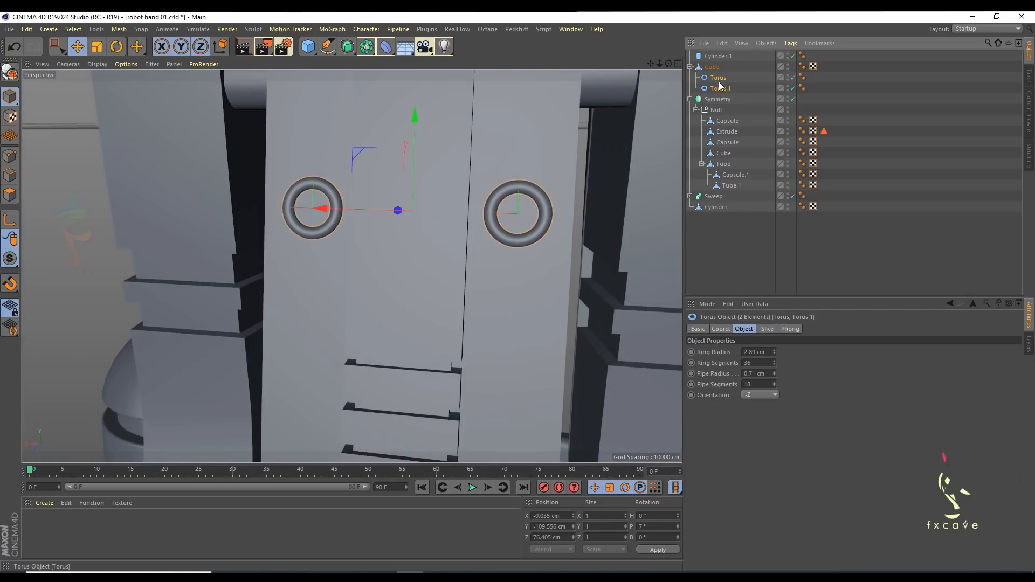
ctrl+drag(717, 76, 715, 72)
scroll(365, 192, down, 5)
drag(391, 110, 403, 218)
alt+middle_drag(403, 218, 415, 145)
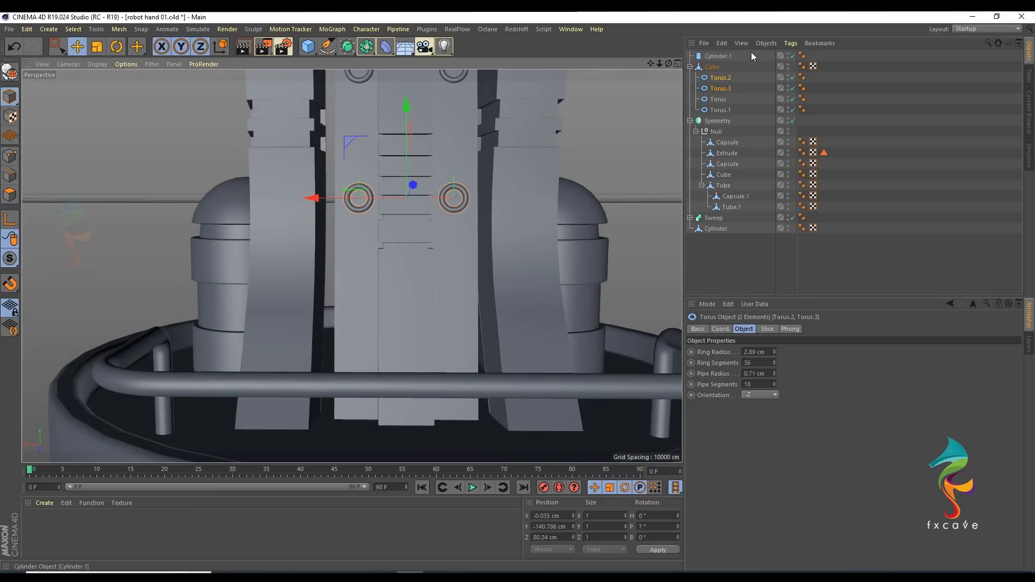
Step: Duplicate the ring pair again and move it near the block's foot, at a world Y of about -175.3 cm
ctrl+drag(715, 75, 715, 76)
drag(409, 108, 393, 255)
scroll(365, 302, down, 3)
alt+drag(365, 302, 438, 280)
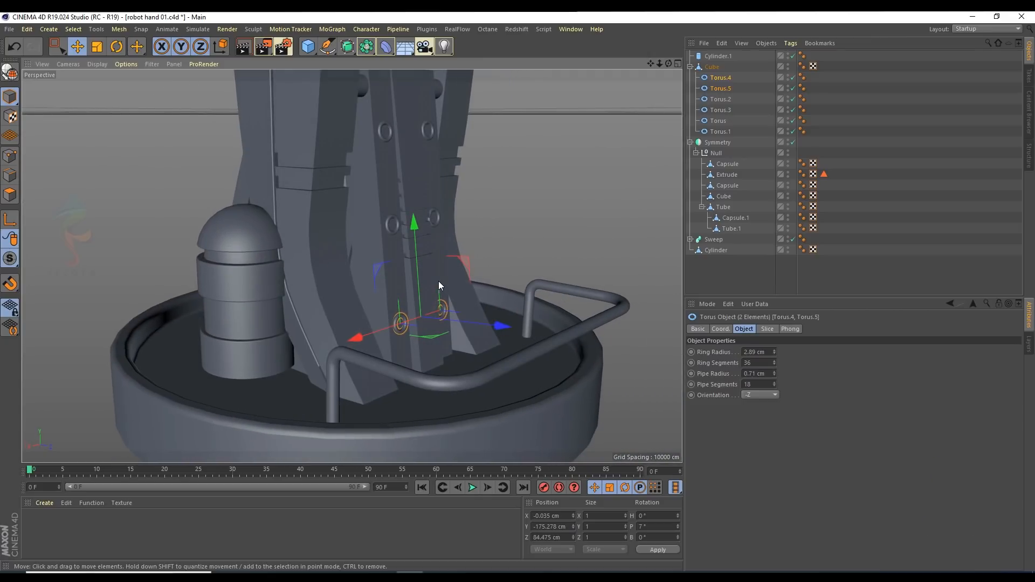
Step: Duplicate the connecting rod and move the copy behind the block to Z of about 42.2 cm
alt+middle_drag(371, 117, 332, 261)
alt+drag(331, 261, 352, 252)
click(330, 231)
ctrl+drag(435, 238, 376, 209)
alt+drag(376, 209, 469, 201)
alt+drag(199, 248, 364, 247)
drag(400, 192, 390, 192)
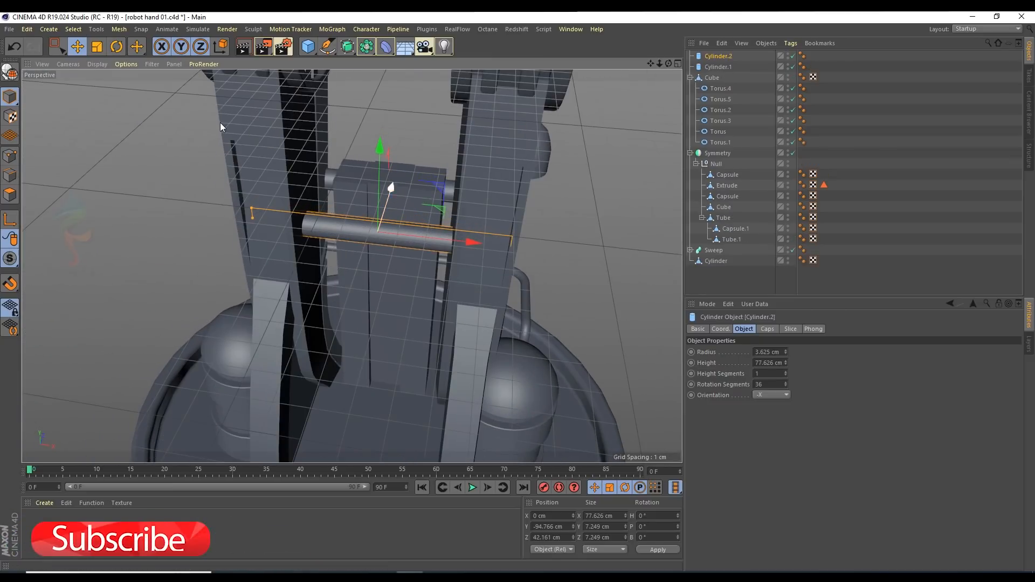
Step: Hide the grid in the perspective view so it does not cover the new rod
click(153, 63)
click(153, 213)
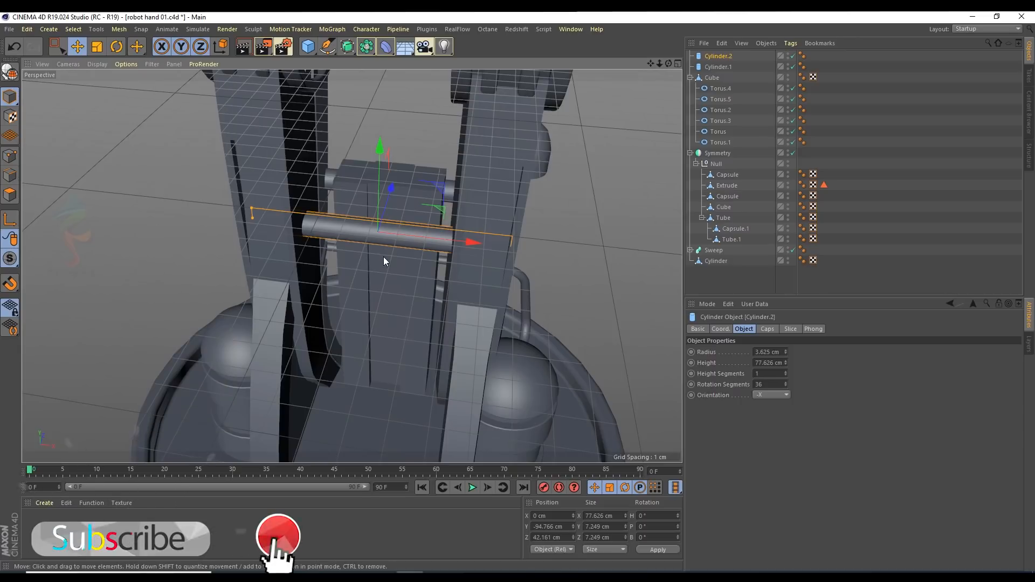
alt+drag(384, 257, 374, 256)
alt+drag(377, 200, 354, 206)
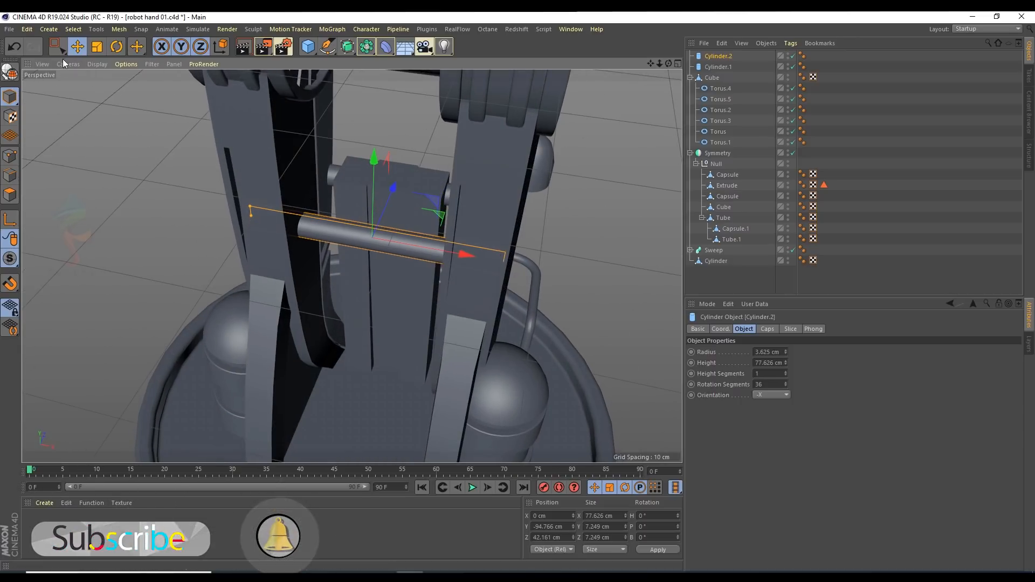
click(151, 64)
click(158, 204)
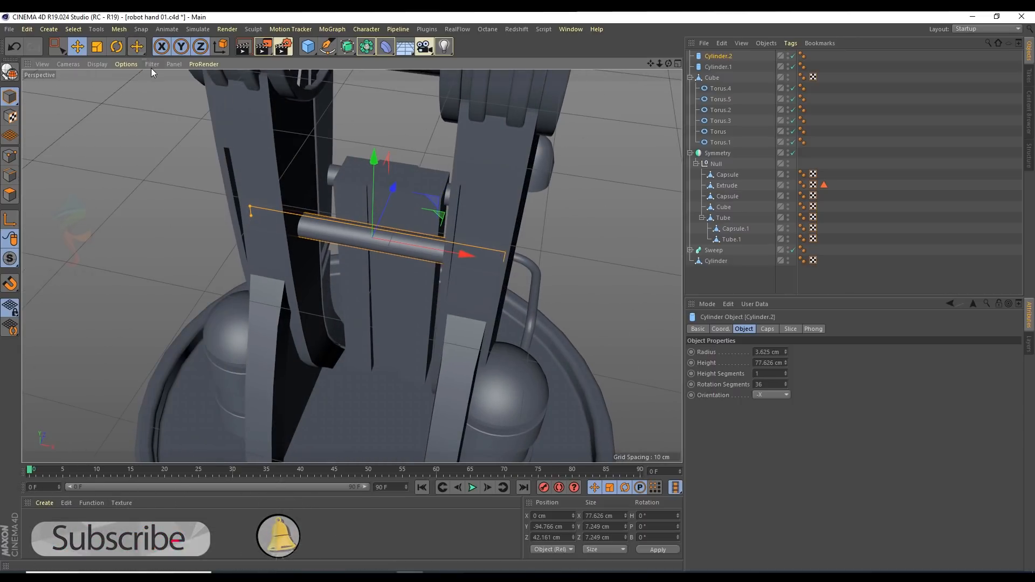
click(152, 64)
click(159, 221)
Step: Shorten the rear rod to about 59.7 cm, set it at Z of about 41.9 cm and make it editable
alt+drag(361, 233, 412, 203)
scroll(407, 209, up, 1)
alt+drag(293, 257, 323, 213)
scroll(323, 213, up, 1)
key(c)
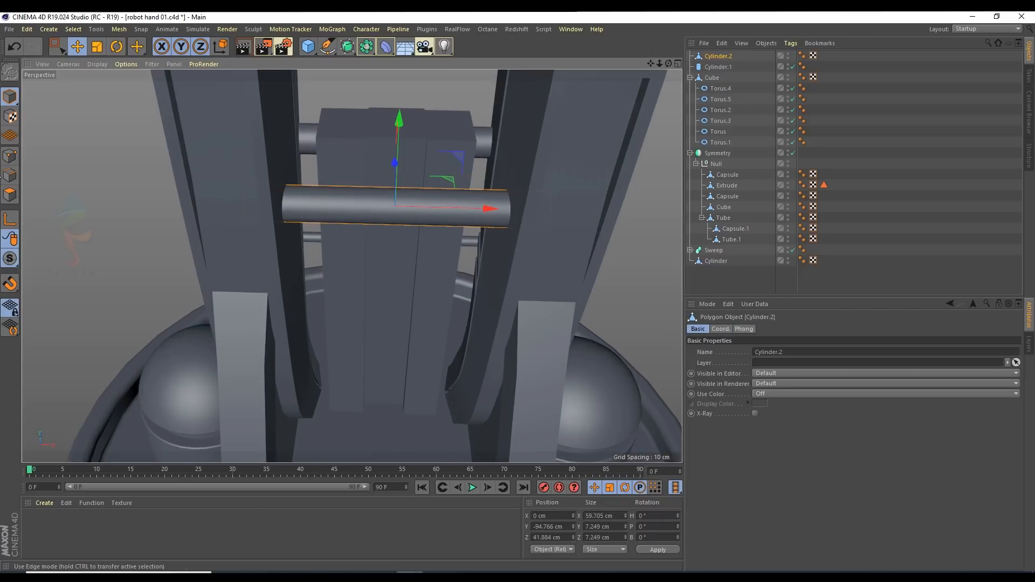
Step: Add four loop cuts around the middle section of the rear rod, two on each side of its centre
click(10, 195)
key(F2)
key(k)
key(l)
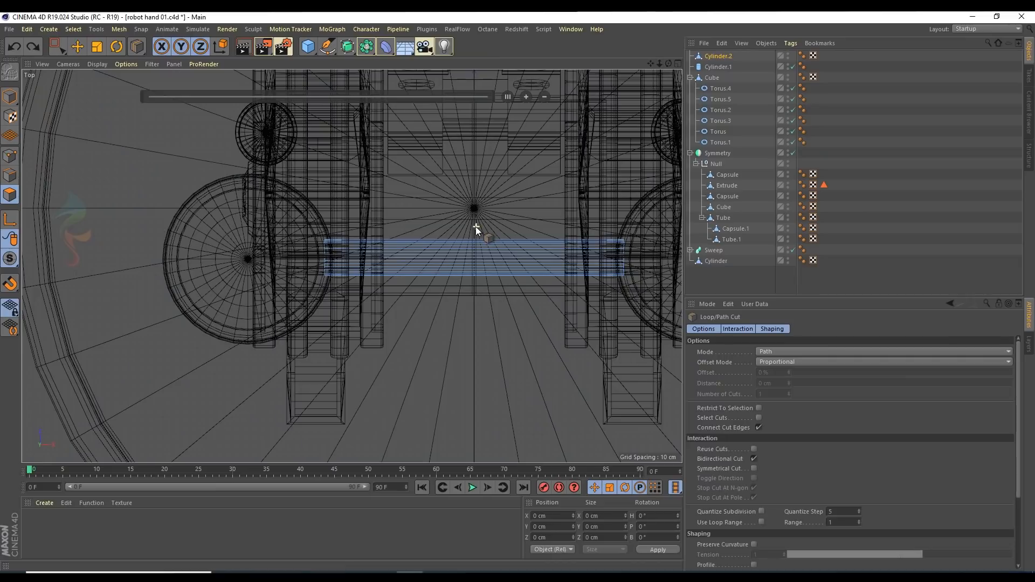
click(416, 264)
alt+middle_drag(415, 264, 385, 268)
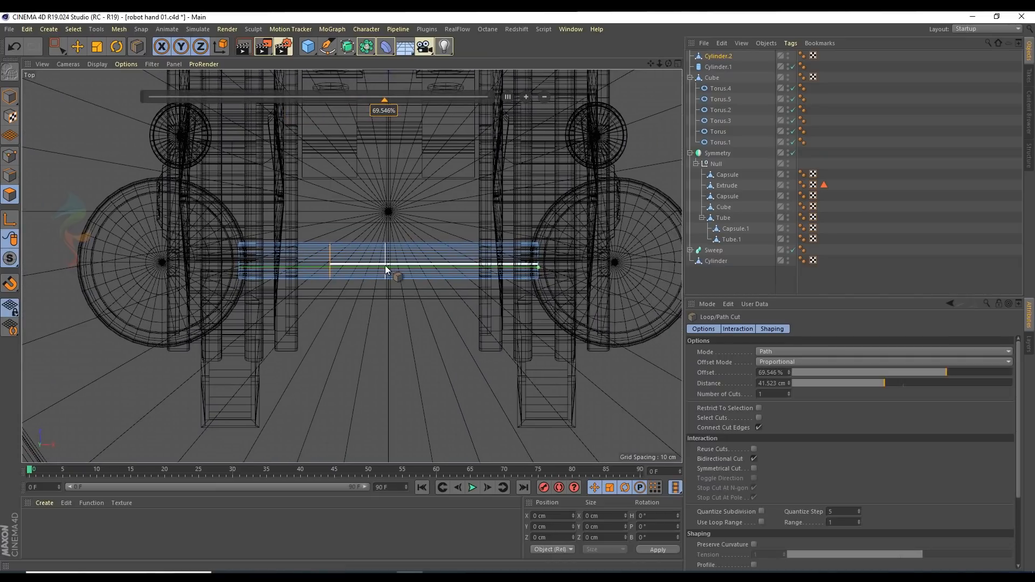
click(362, 263)
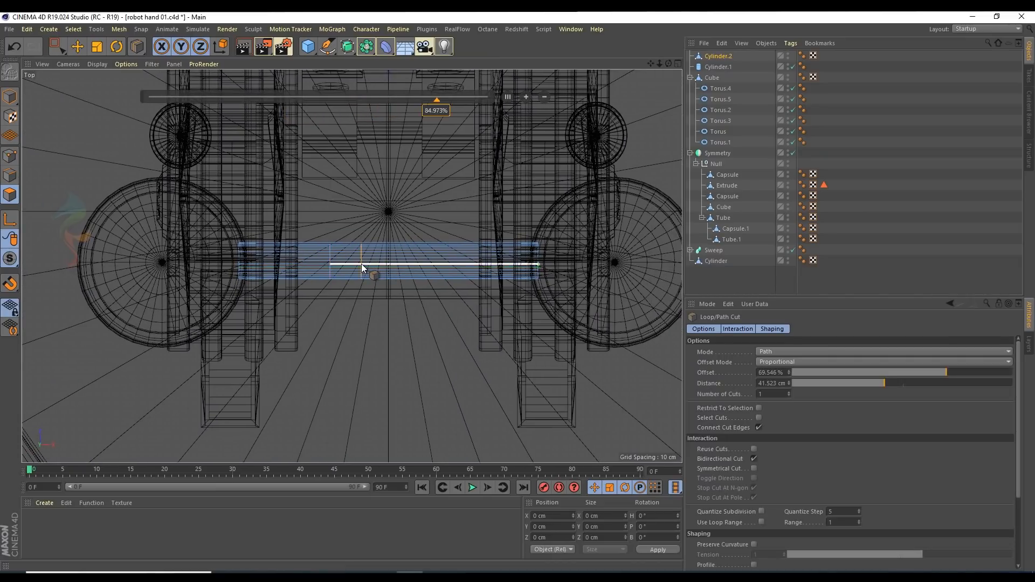
click(423, 270)
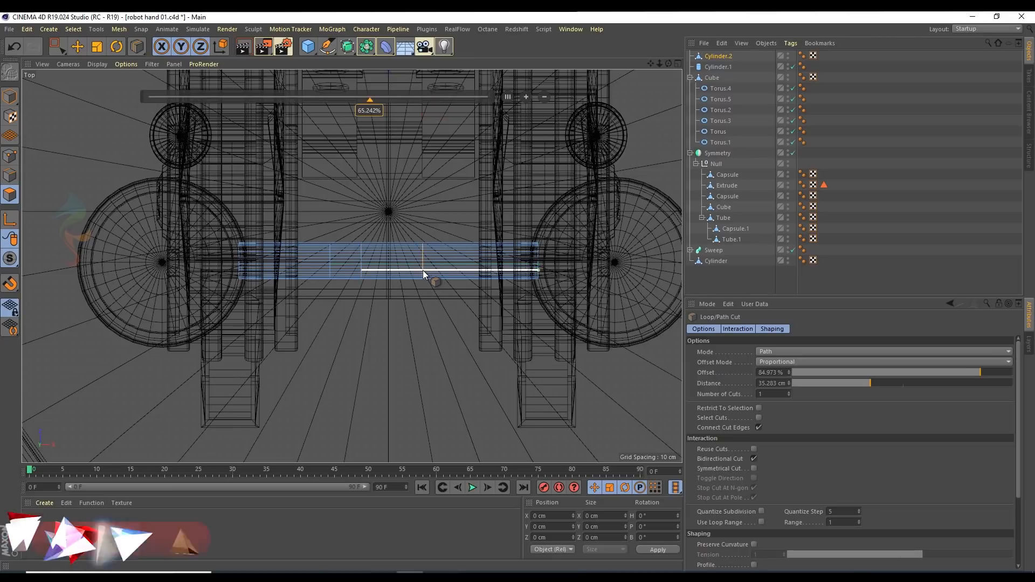
click(452, 268)
key(space)
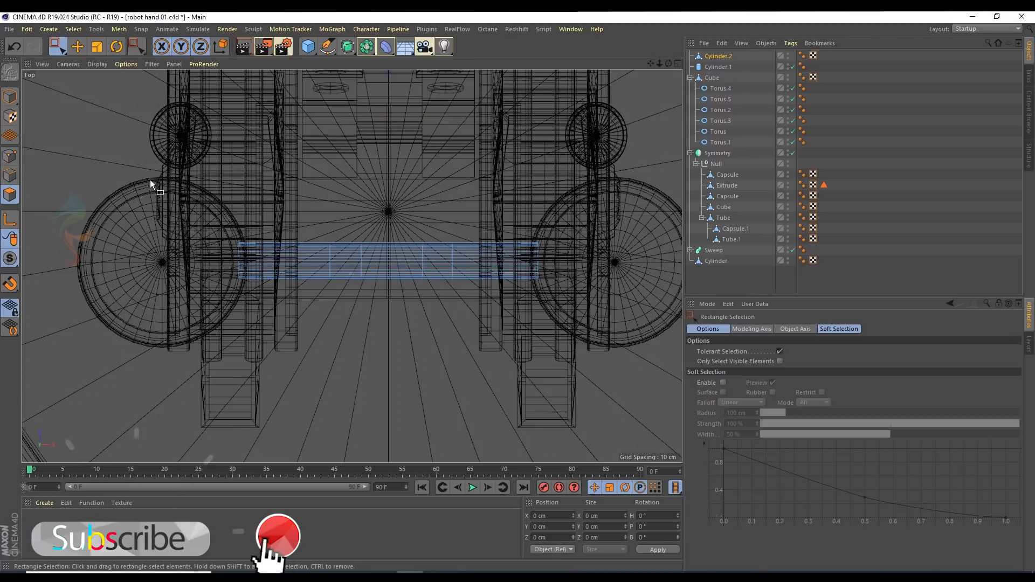
Step: Select the points of all four cut loops and shift them along X to about -0.32 cm
click(9, 156)
drag(320, 220, 460, 315)
drag(479, 261, 474, 261)
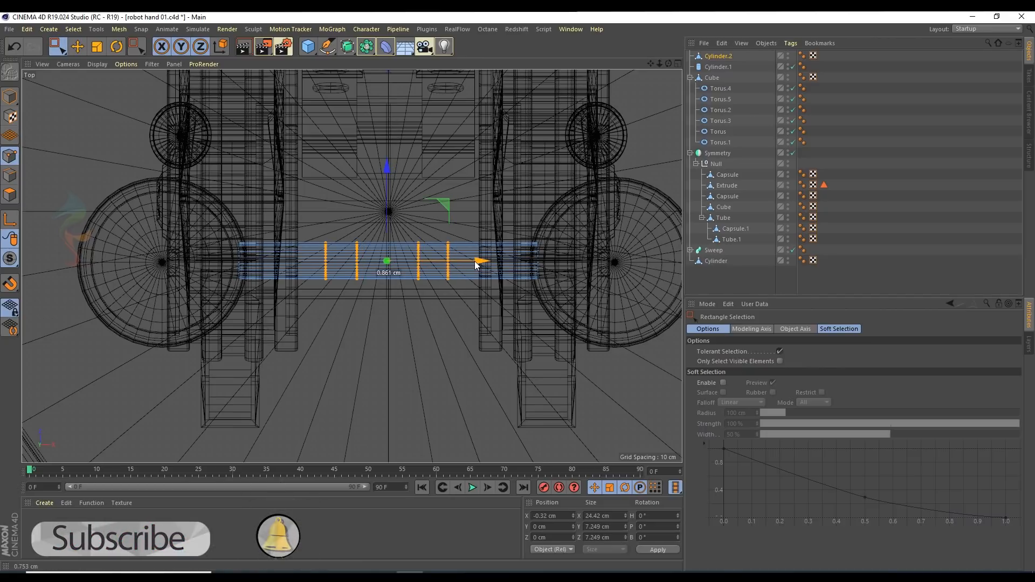
Step: Select the points of the two outer loops on the rear rod and scale them apart to about 28.4 cm in X
middle_click(474, 260)
middle_click(307, 193)
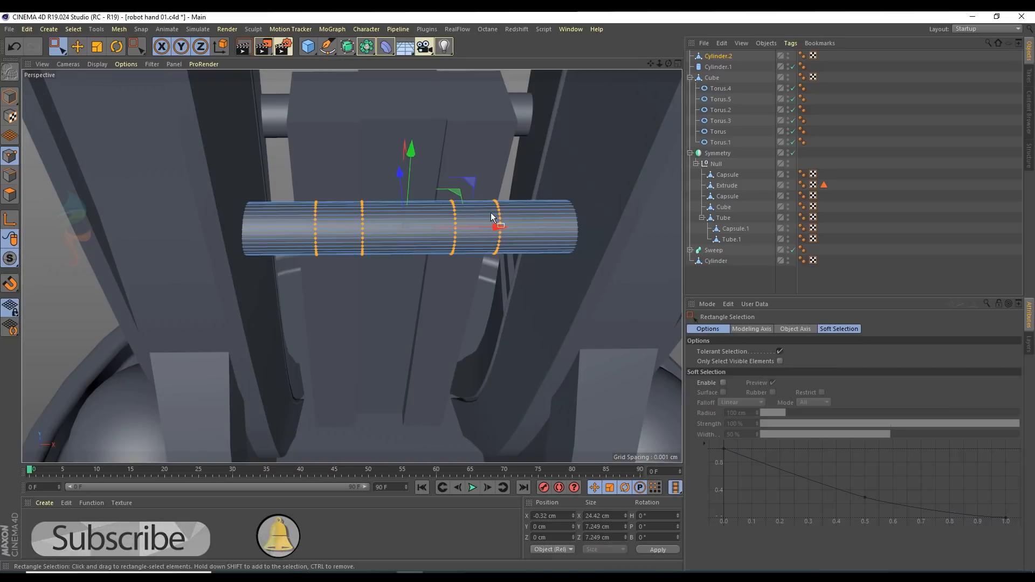
alt+middle_drag(491, 213, 479, 232)
drag(462, 195, 506, 298)
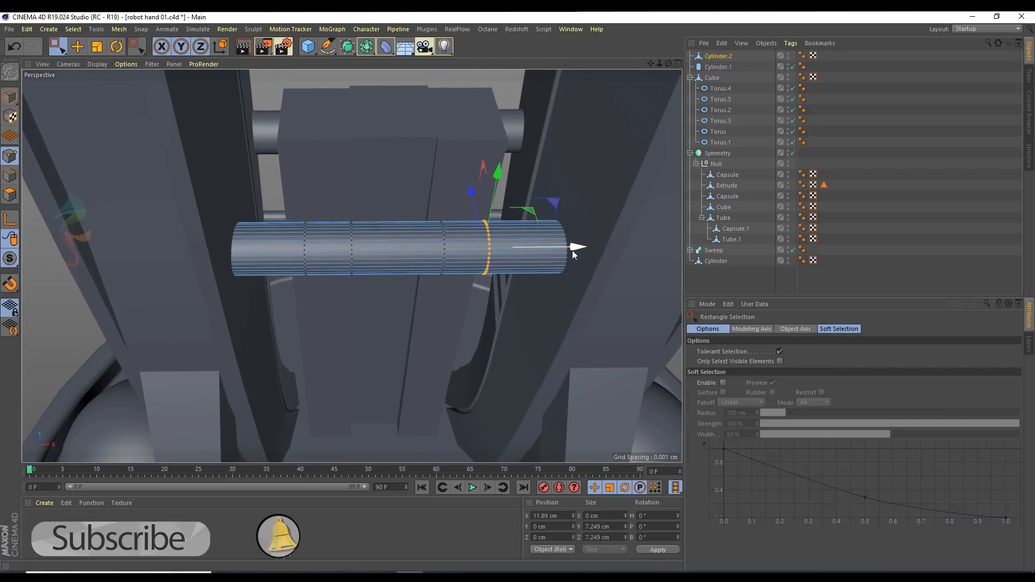
middle_click(580, 228)
middle_click(576, 124)
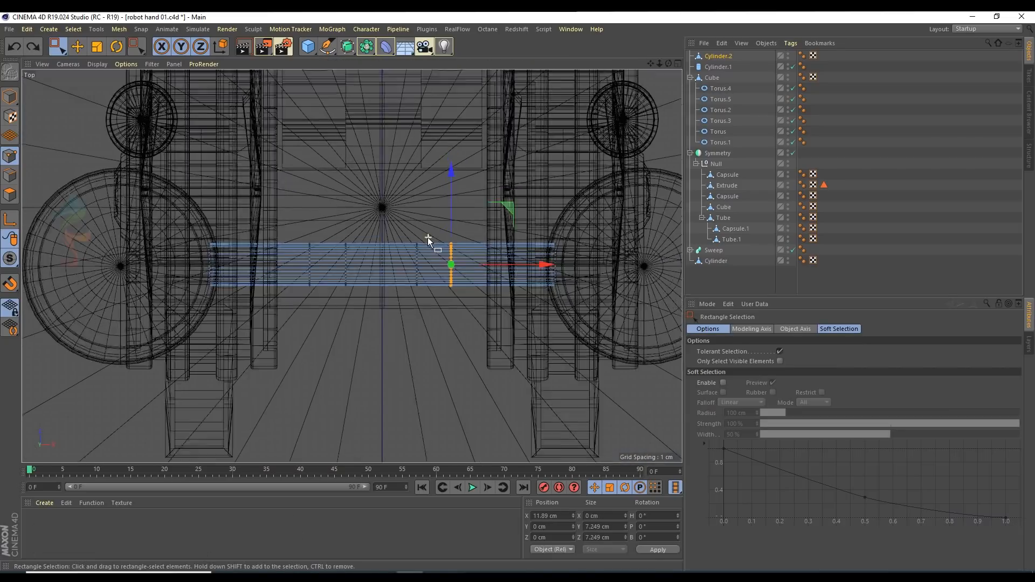
scroll(428, 237, up, 2)
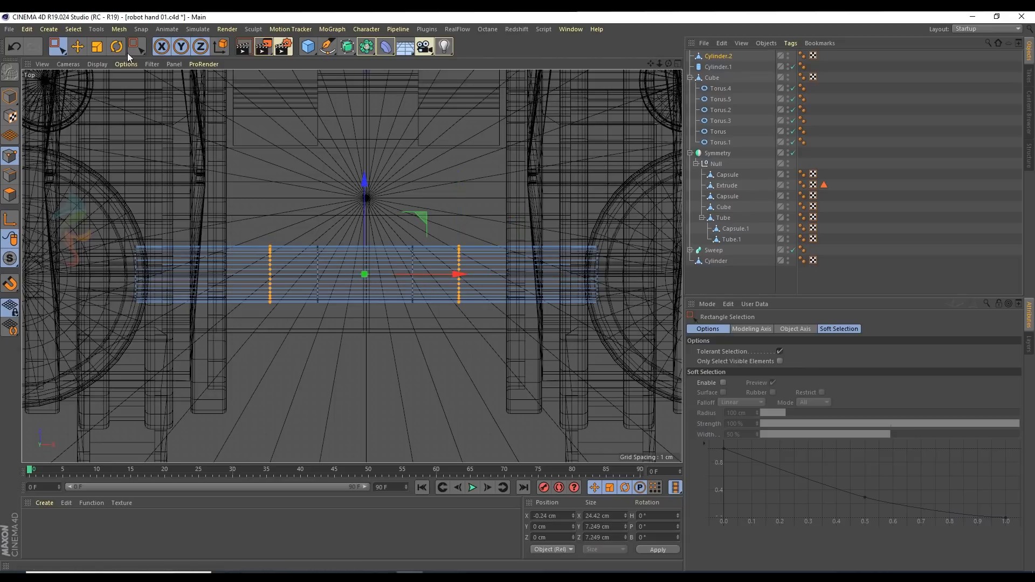
click(98, 48)
drag(456, 272, 476, 275)
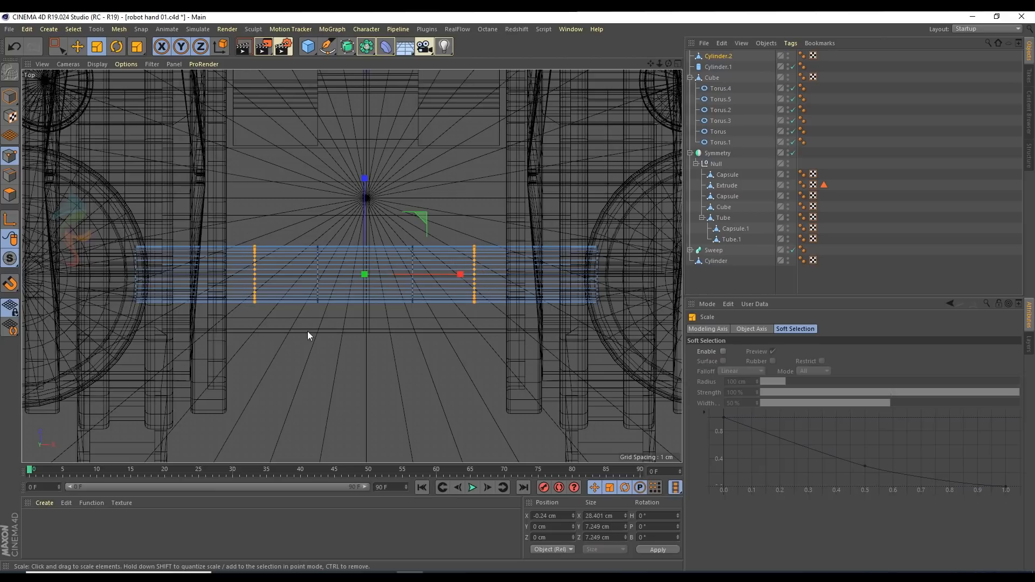
Step: Select the two inner loops, shift them to X of about -0.09 cm and scale their spacing to about 10.9 cm
key(space)
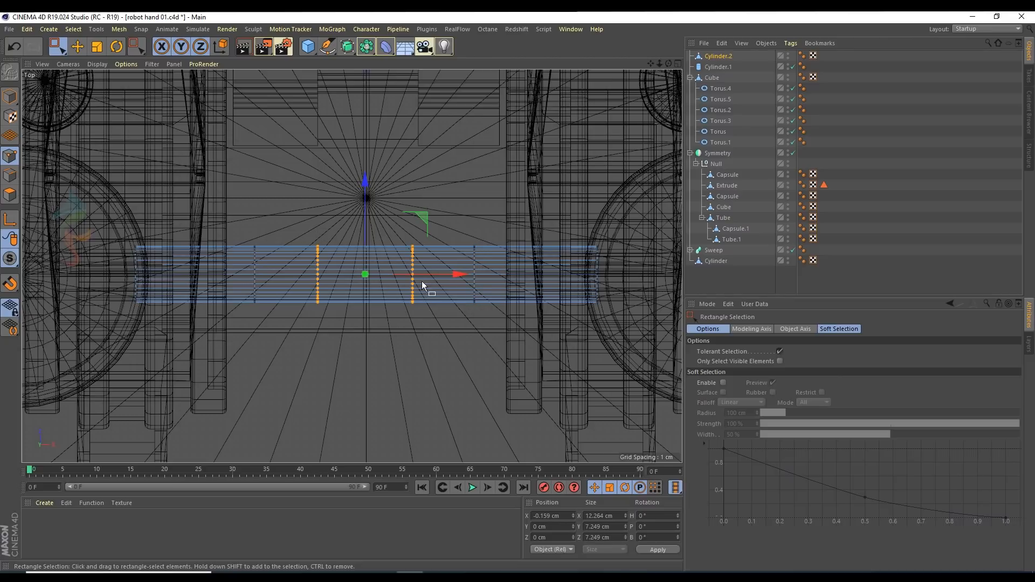
drag(432, 274, 454, 277)
key(space)
middle_click(183, 95)
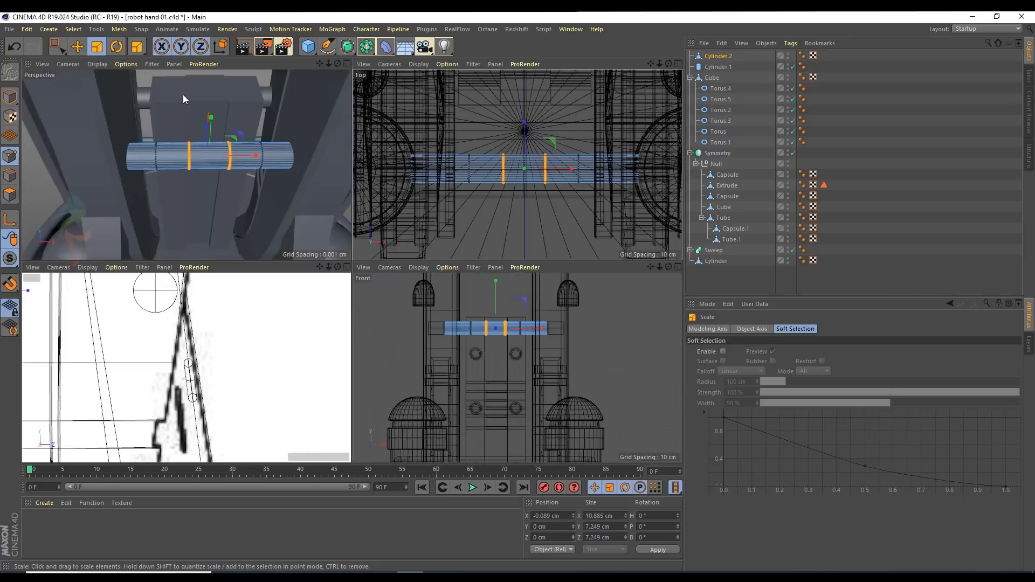
Step: Select the polygons around the rear rod's middle section and extrude them outward by about 1.38 cm
middle_click(183, 95)
scroll(281, 254, up, 2)
alt+middle_drag(452, 273, 409, 302)
mouse_move(409, 303)
alt+mouse_down()
mouse_move(416, 293)
mouse_move(402, 296)
alt+mouse_up()
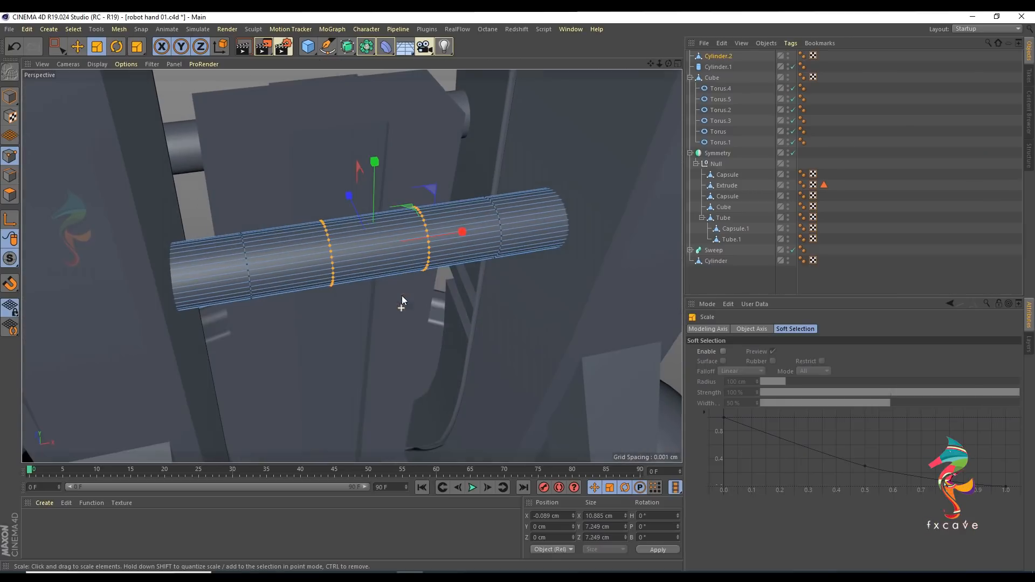
click(16, 193)
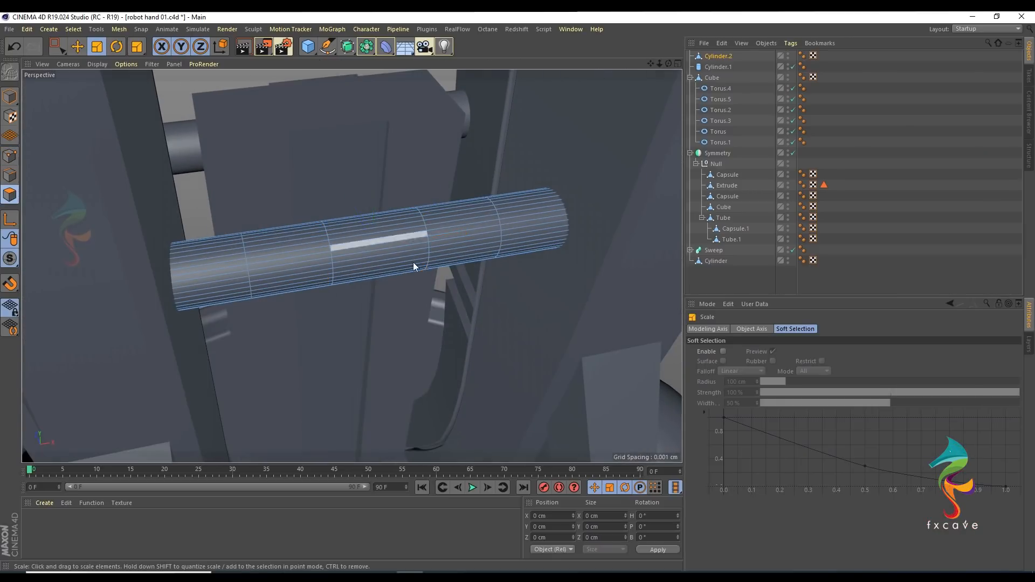
key(0)
alt+drag(330, 268, 406, 399)
middle_click(407, 399)
middle_click(432, 115)
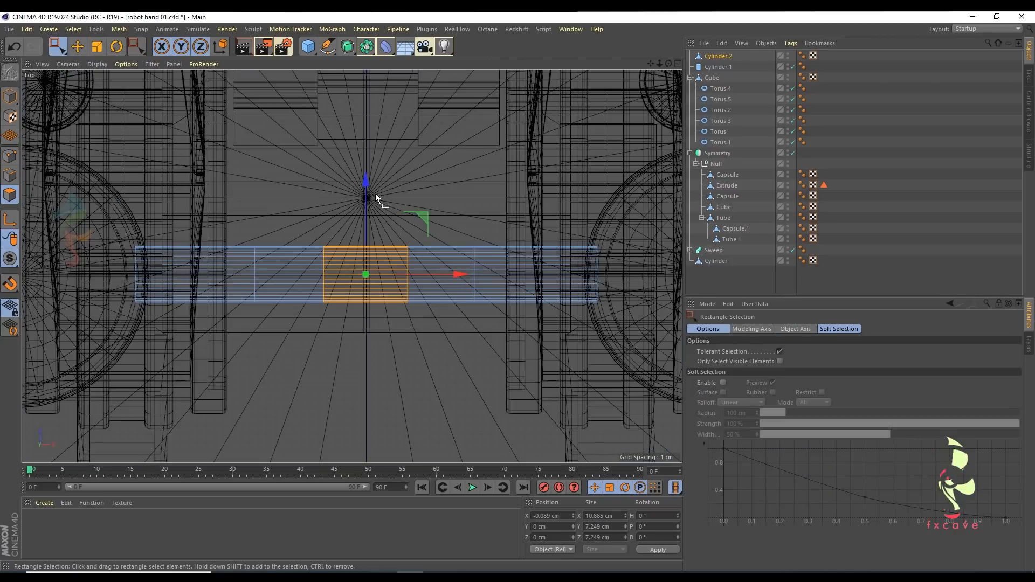
middle_click(360, 342)
middle_click(197, 128)
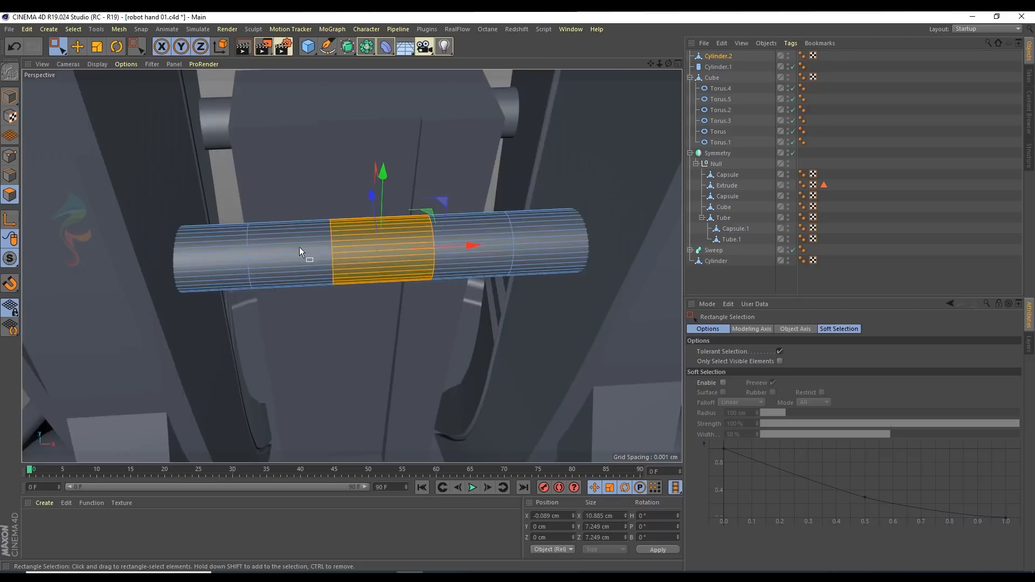
right_click(393, 399)
click(414, 334)
drag(396, 280, 371, 267)
Step: Loop-select both outer rim edges of the rod's raised middle collar and bevel them by about 0.58 cm with subdivision 1
click(7, 176)
click(344, 271)
key(v)
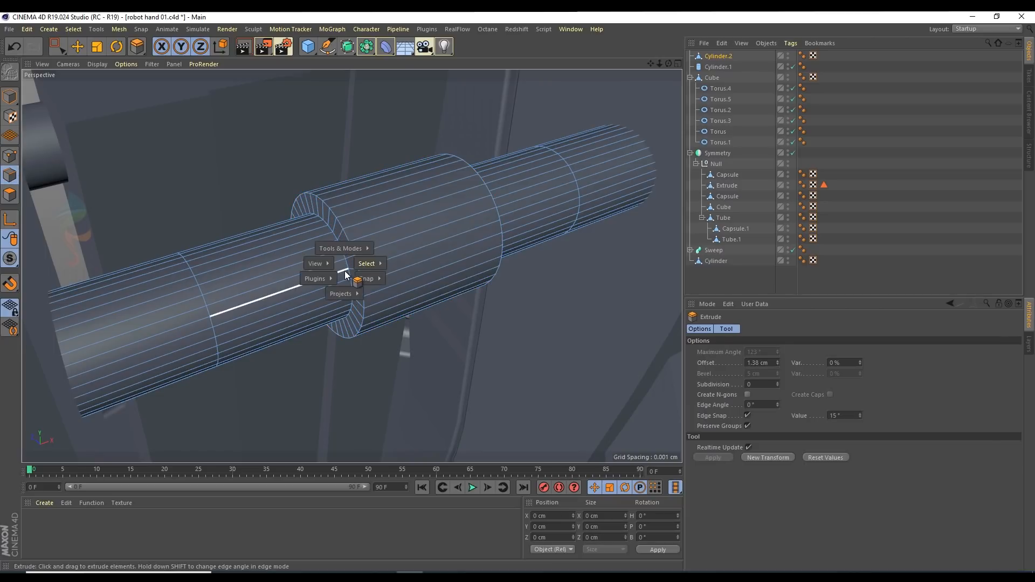
mouse_move(368, 263)
click(418, 185)
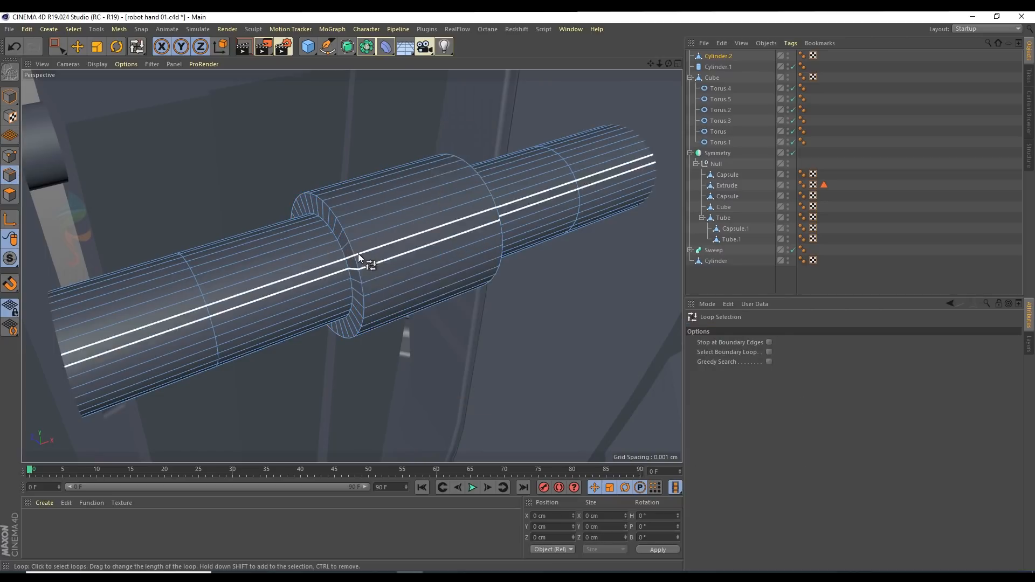
click(357, 262)
scroll(441, 234, up, 3)
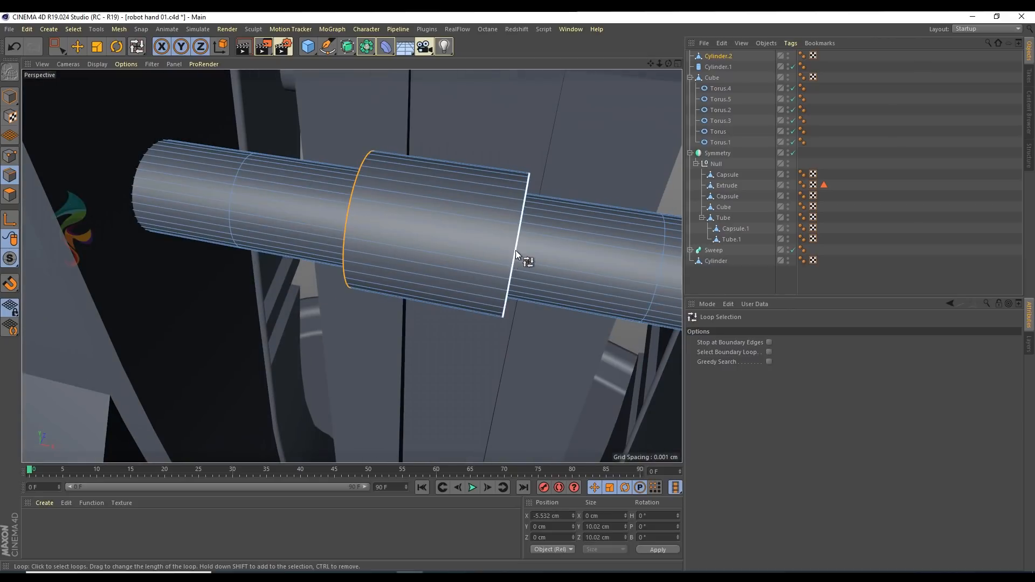
shift+click(516, 249)
alt+drag(516, 246, 535, 124)
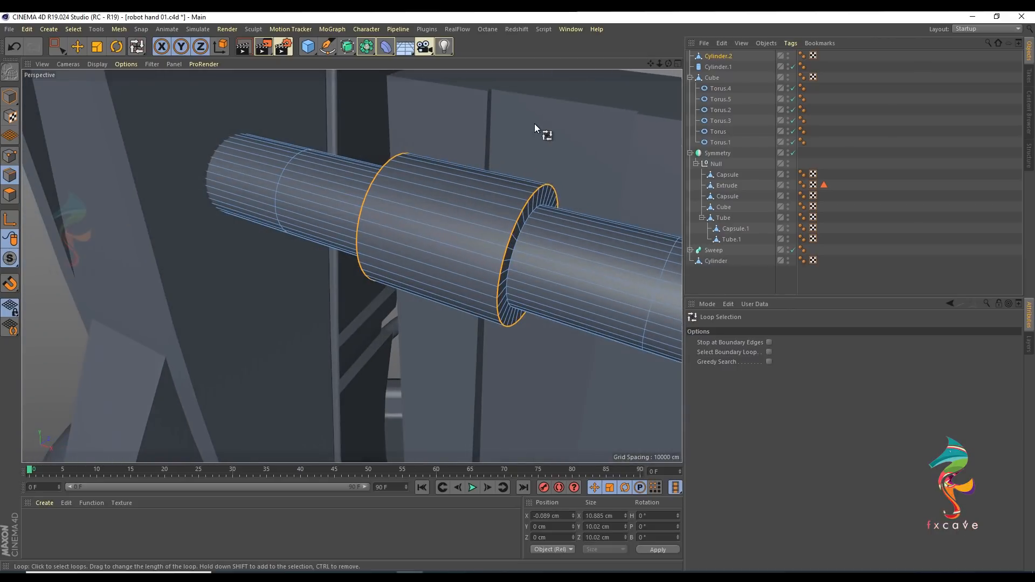
right_click(535, 124)
click(555, 357)
drag(504, 255, 508, 253)
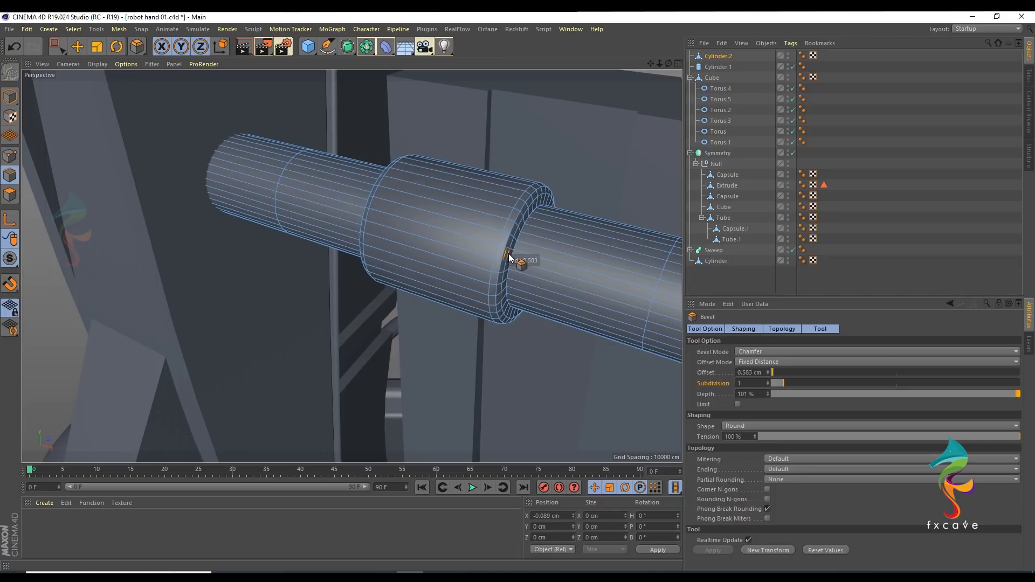
alt+middle_drag(483, 220, 436, 252)
alt+drag(436, 252, 522, 297)
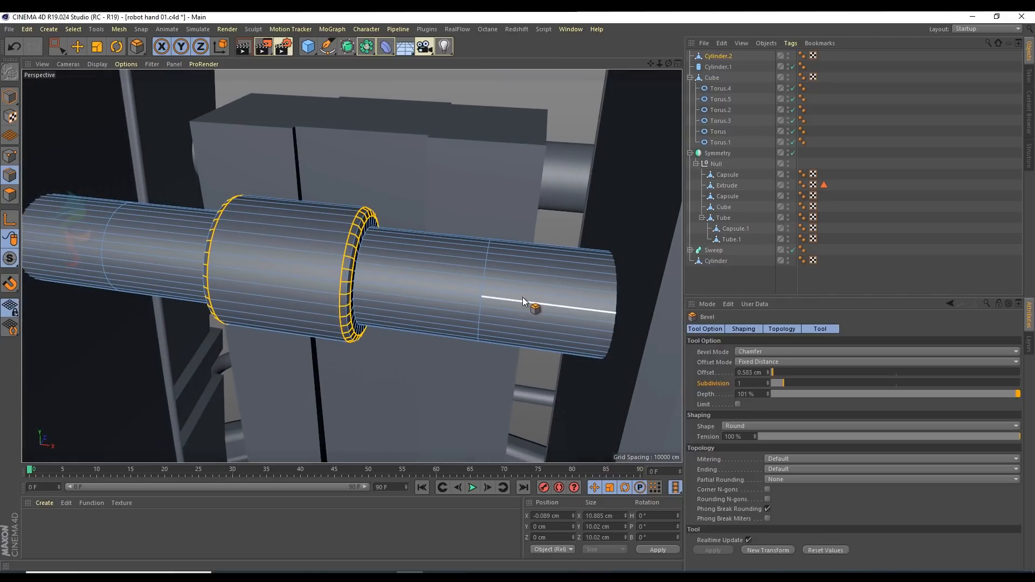
Step: Select the polygons of both end sections of the rear rod and extrude them outward by about 2.64 cm
click(58, 47)
drag(537, 223, 564, 362)
alt+middle_drag(226, 180, 350, 184)
click(10, 195)
drag(646, 226, 396, 292)
shift+drag(91, 215, 96, 342)
alt+middle_drag(199, 298, 249, 308)
scroll(251, 311, down, 3)
alt+drag(251, 310, 329, 312)
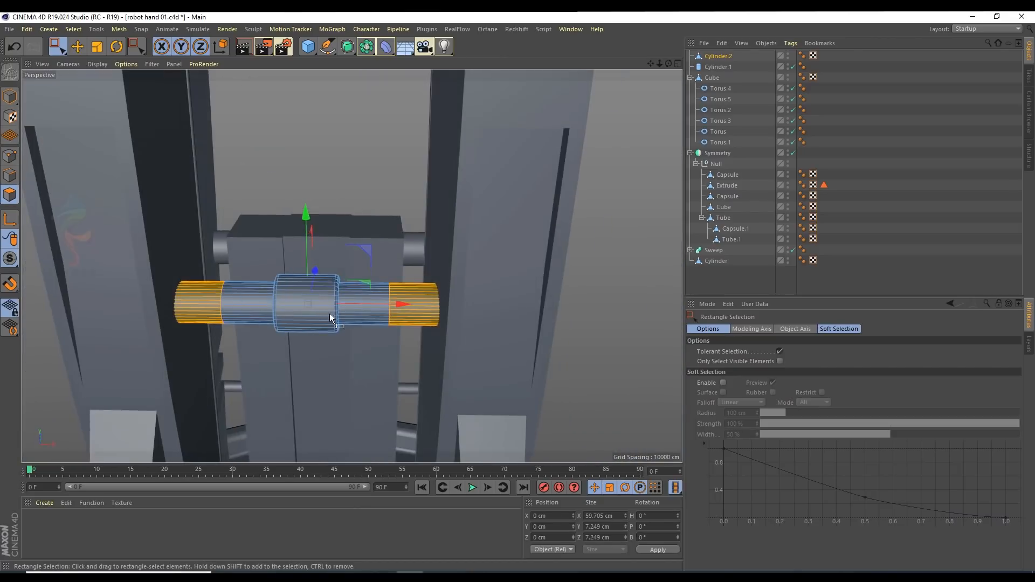
scroll(330, 317, up, 2)
right_click(416, 206)
click(443, 334)
drag(428, 303, 470, 301)
alt+drag(363, 208, 383, 219)
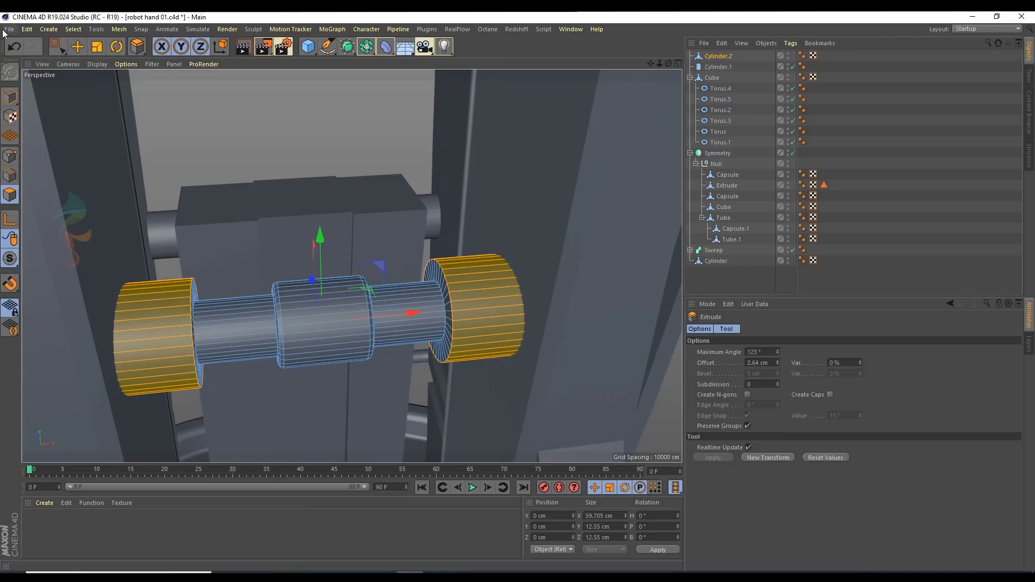
Step: Loop-select the inner rim edges of both end collars and bevel them by about 0.4 cm, then deselect the rod
click(77, 46)
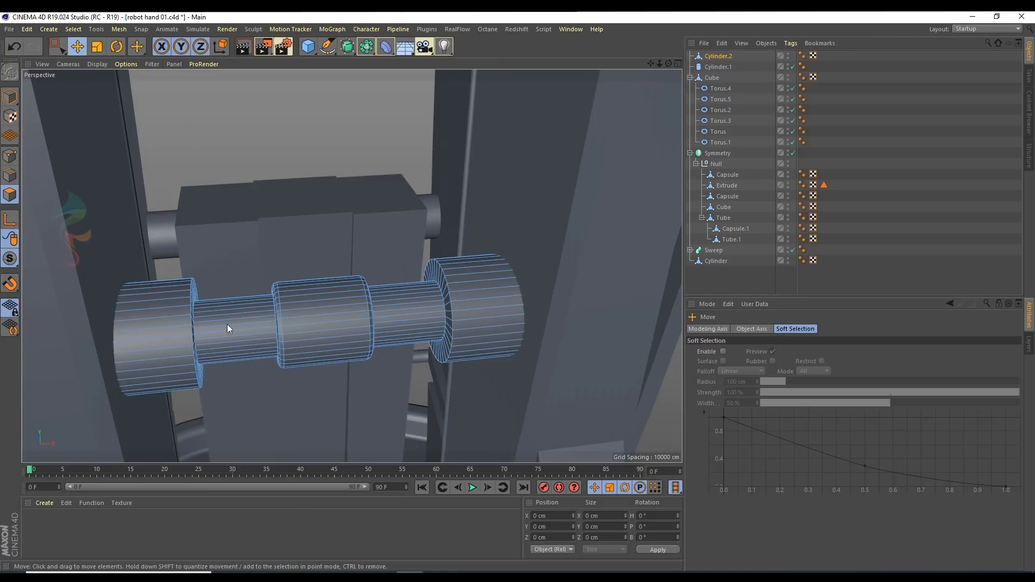
click(14, 175)
key(v)
mouse_move(228, 343)
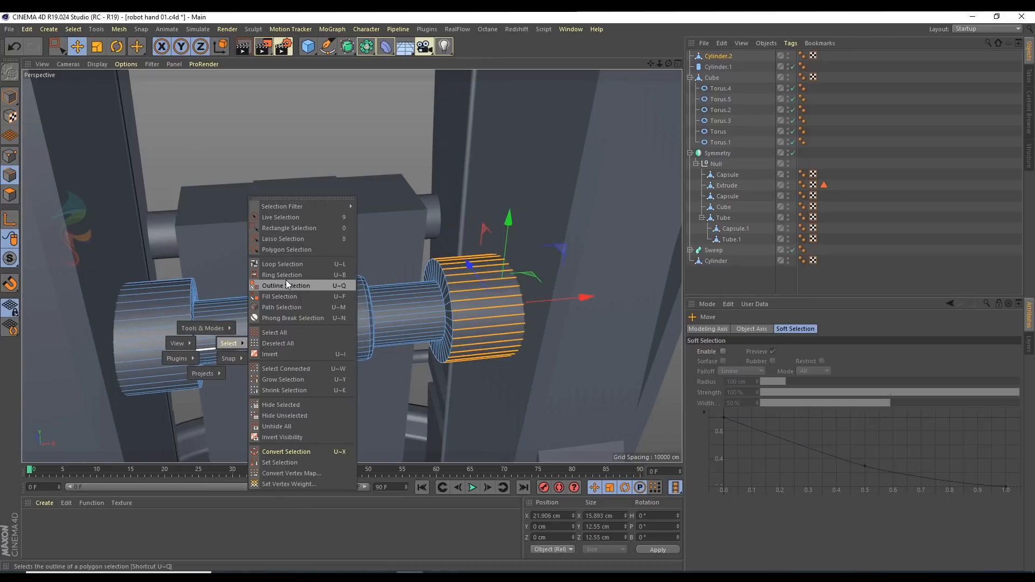
click(285, 263)
click(192, 331)
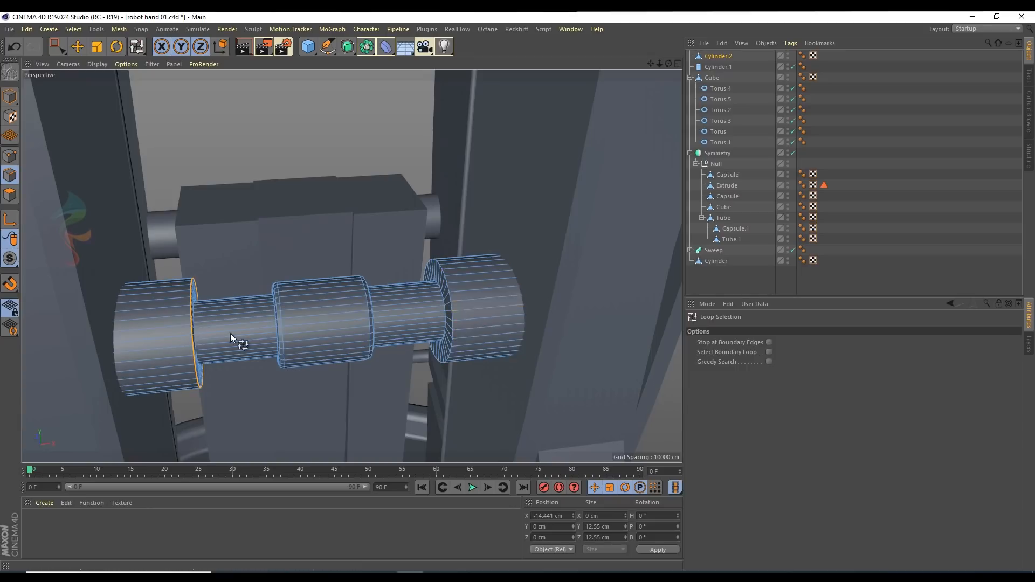
shift+click(453, 323)
alt+drag(454, 317, 399, 269)
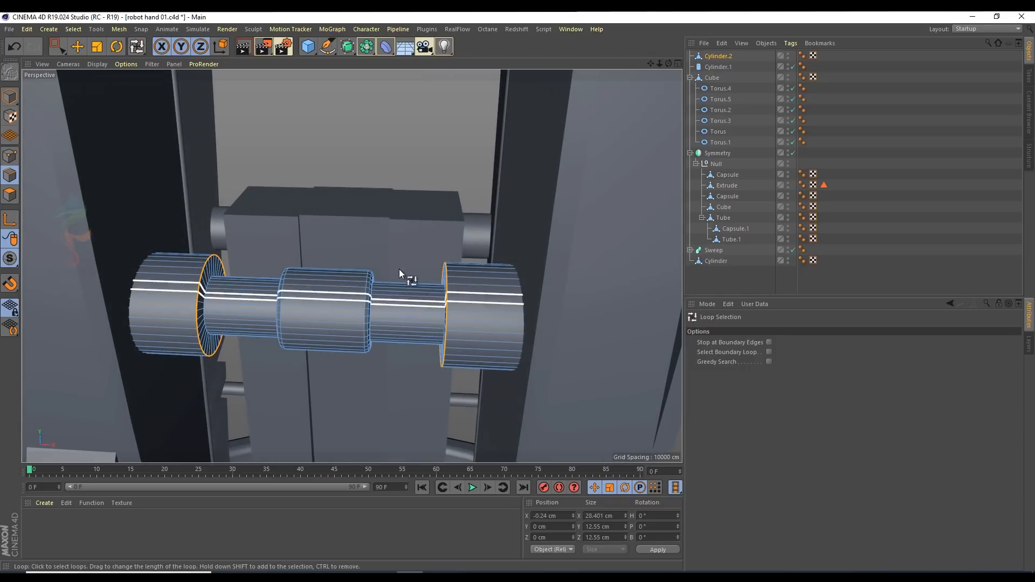
right_click(370, 275)
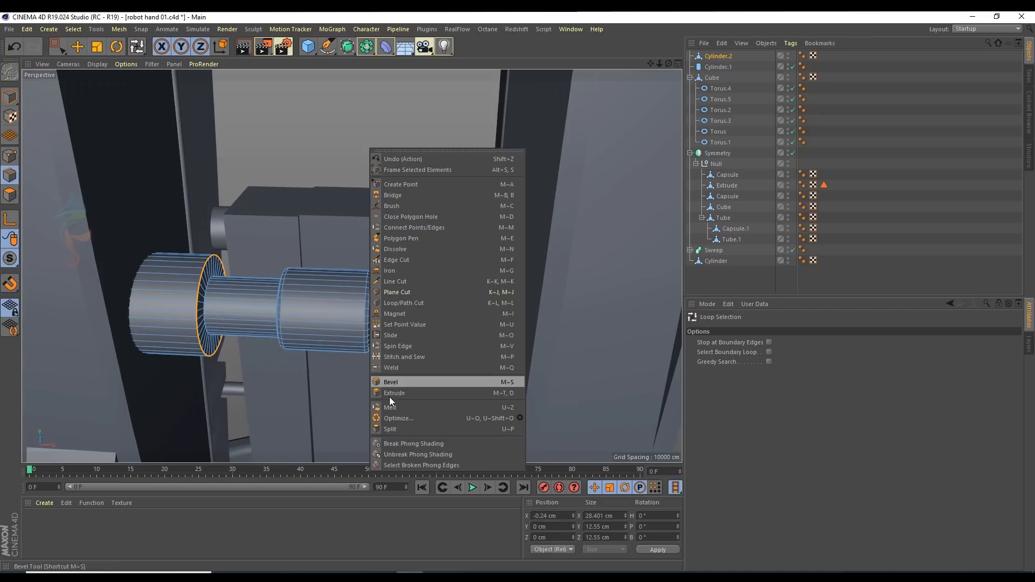
click(391, 382)
drag(445, 329, 453, 333)
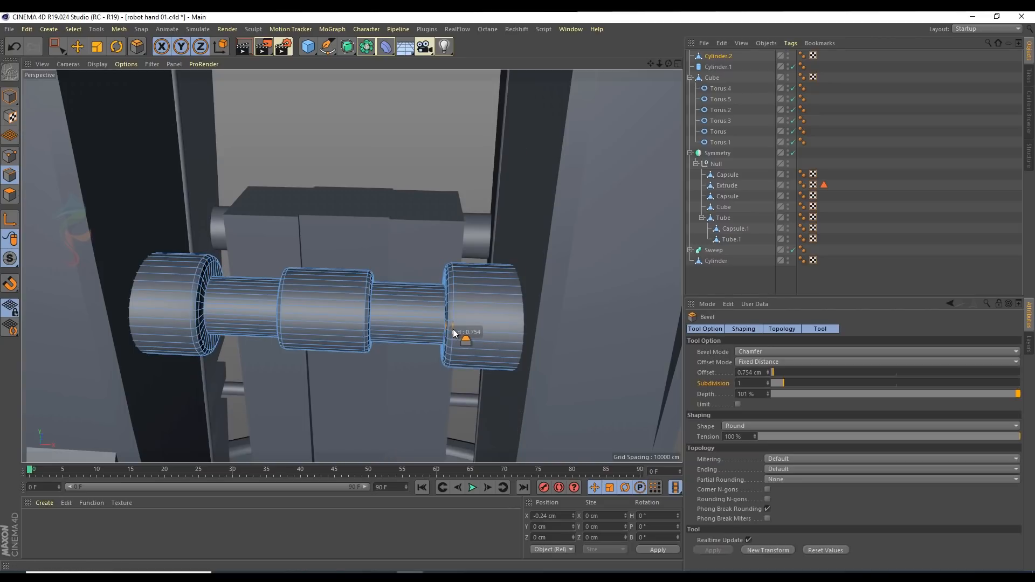
click(814, 268)
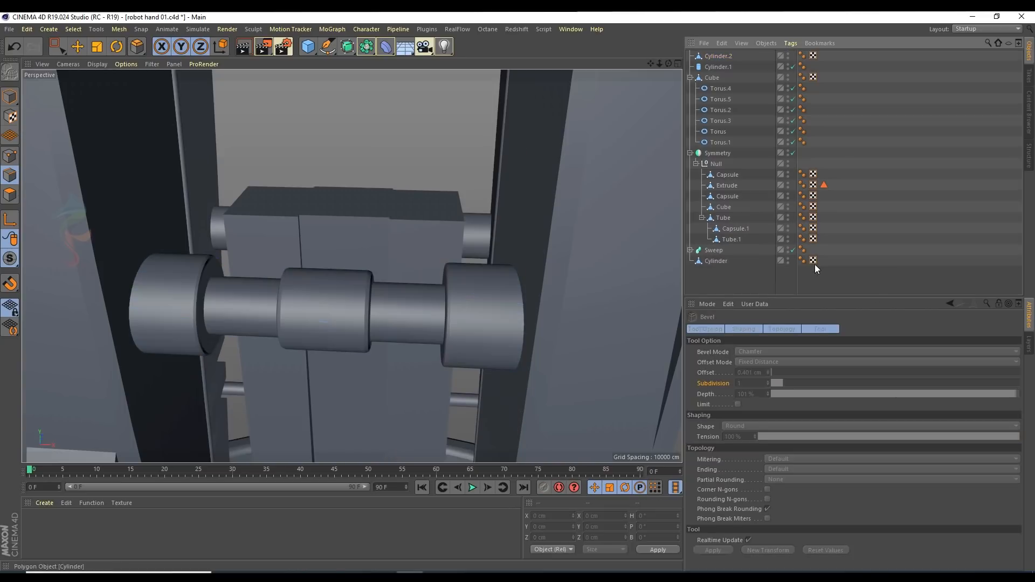
Step: Move the small capsule on the upper side arm inward along X to about 8.25 cm and deselect it
alt+right_drag(394, 281, 376, 276)
mouse_move(437, 272)
alt+mouse_down()
mouse_move(521, 270)
mouse_move(436, 257)
alt+mouse_up()
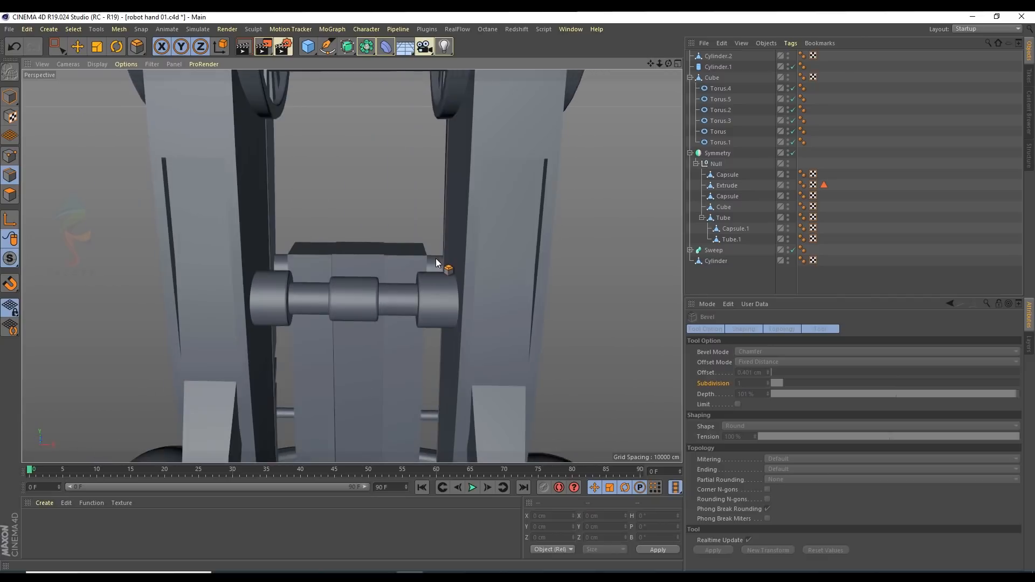
alt+right_drag(435, 258, 406, 262)
alt+drag(406, 262, 280, 279)
alt+drag(374, 254, 322, 263)
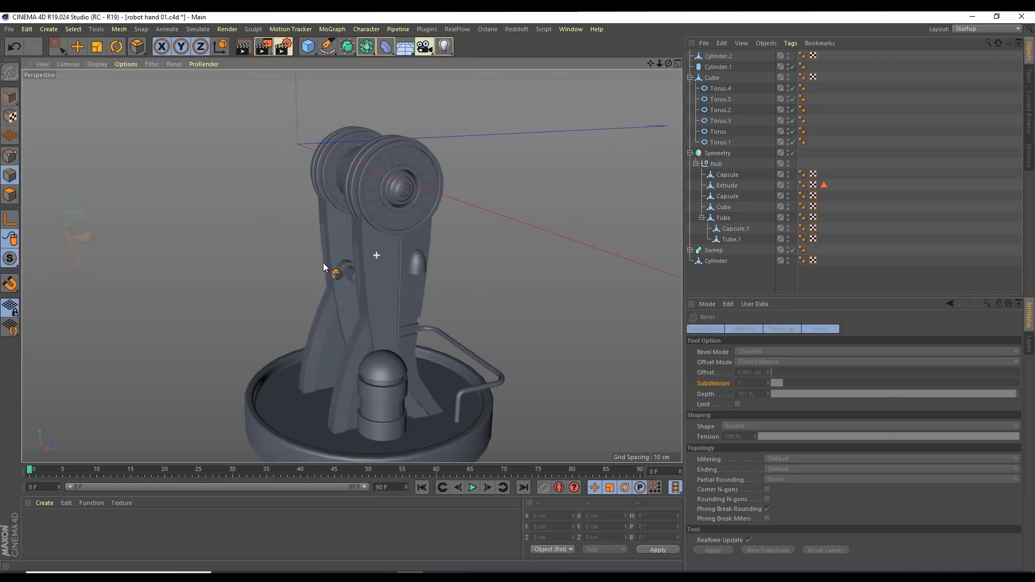
alt+right_drag(323, 263, 415, 264)
click(78, 47)
click(420, 260)
click(721, 176)
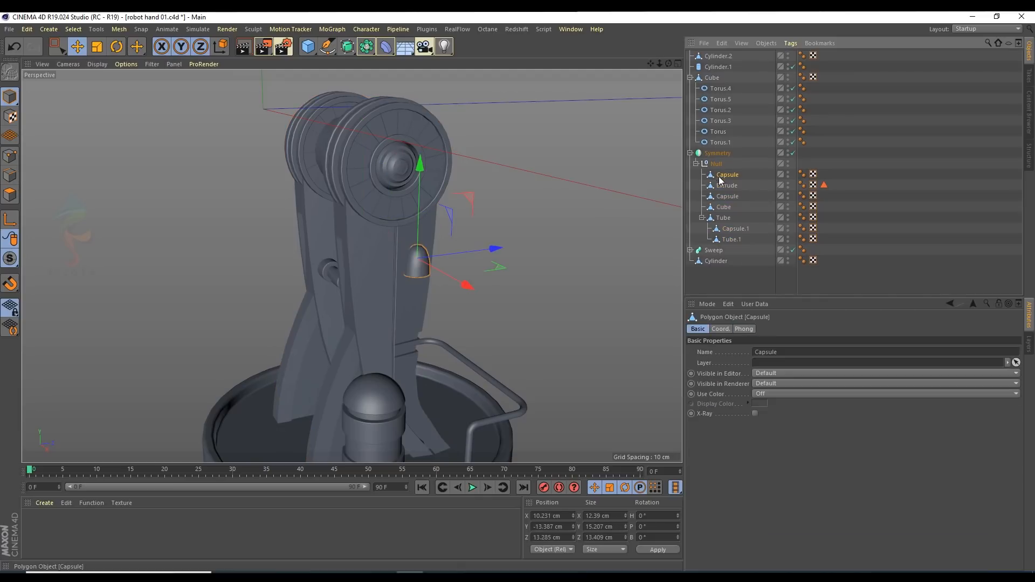
drag(467, 286, 467, 287)
click(906, 226)
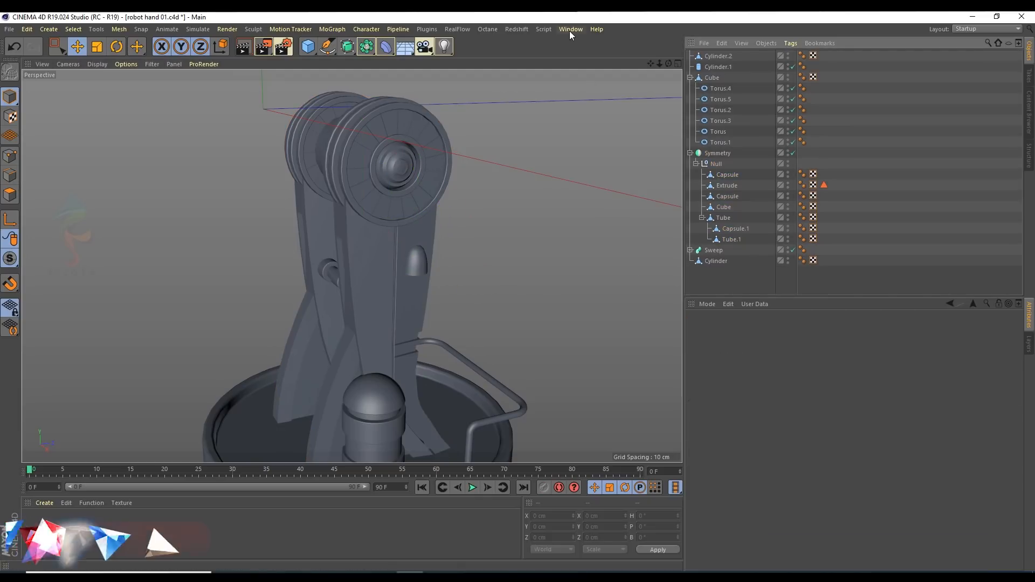
Step: Shift the large domed capsule beside the arm's foot along Z to about -16.7 cm and save the scene
middle_click(335, 344)
middle_click(324, 291)
scroll(293, 233, down, 6)
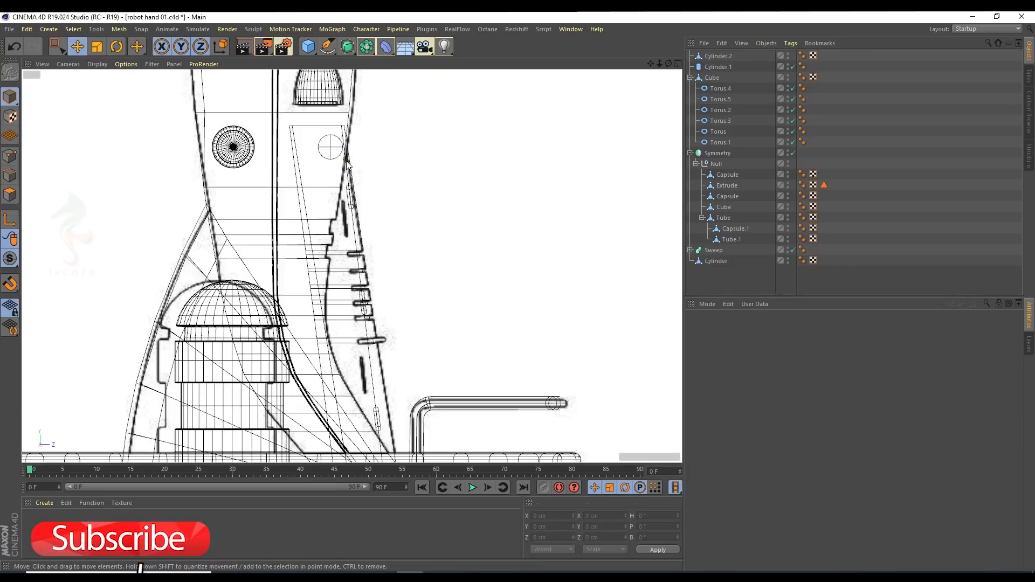
scroll(251, 319, up, 3)
scroll(251, 320, down, 2)
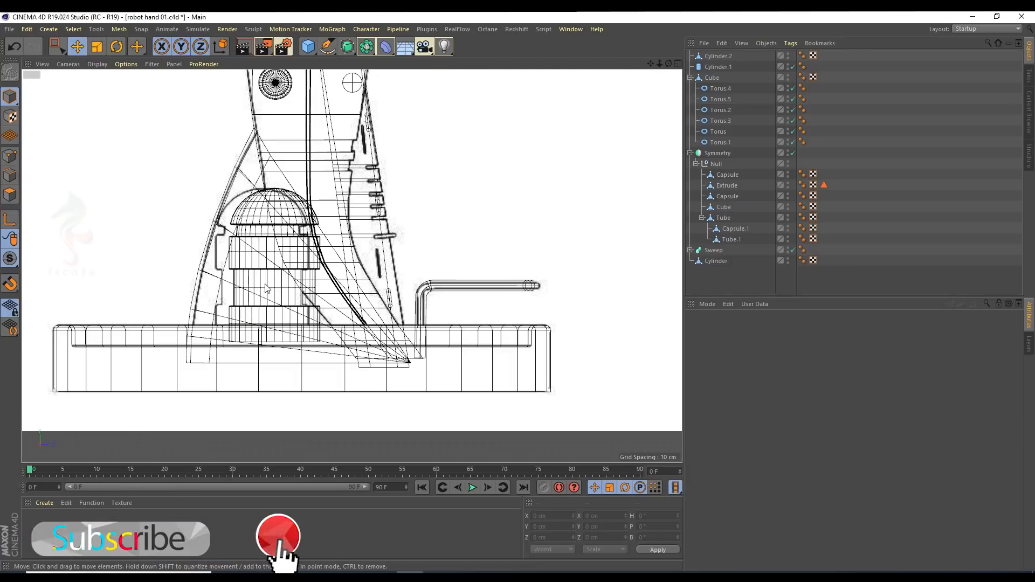
click(718, 176)
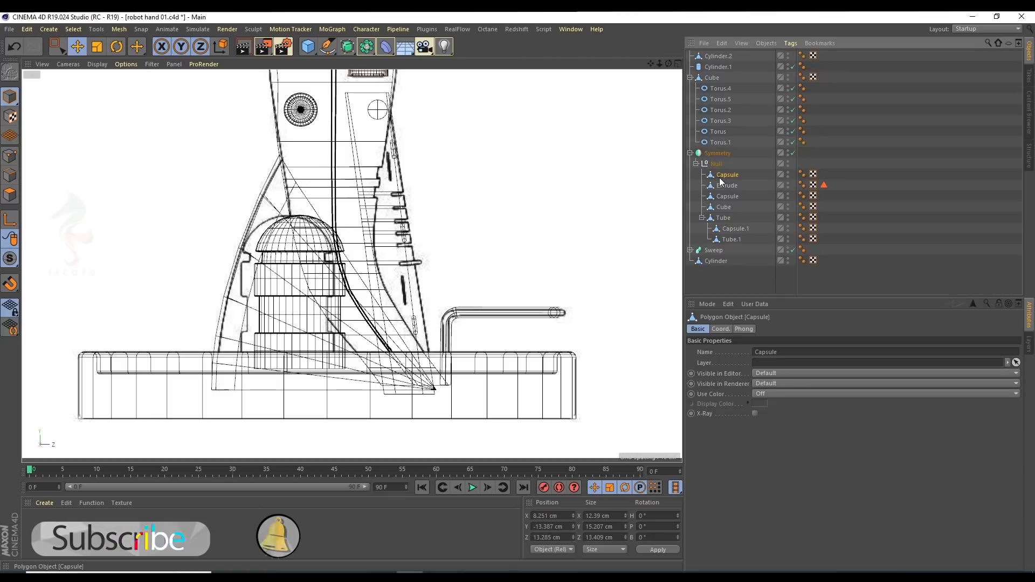
click(723, 187)
click(722, 198)
drag(388, 333, 375, 335)
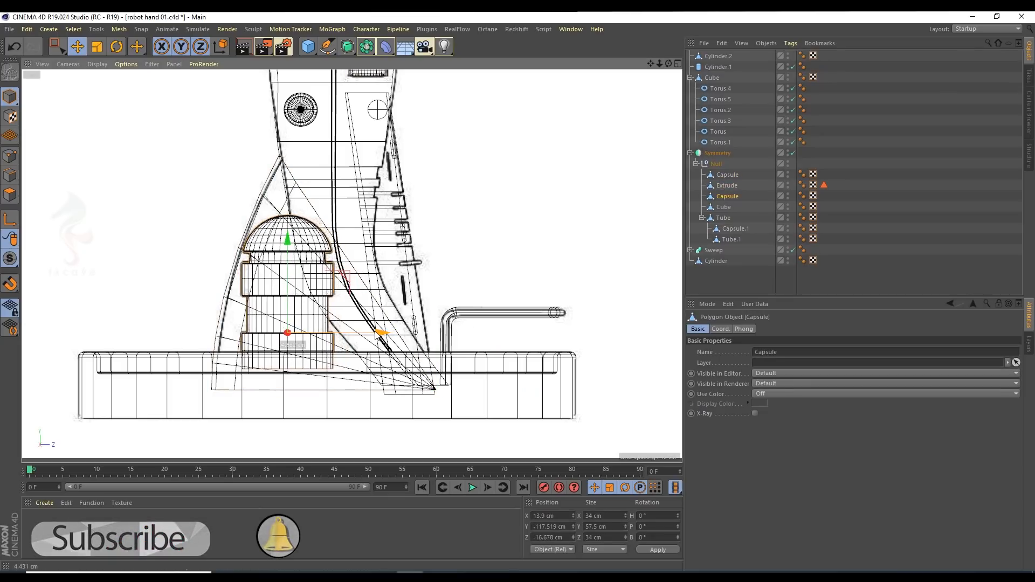
key(ctrl+s)
Step: Copy Tube.1 from the Symmetry hierarchy to the top level of the object list, above Symmetry
key(F1)
mouse_move(298, 200)
alt+mouse_down()
mouse_move(443, 283)
mouse_move(508, 273)
mouse_move(438, 271)
mouse_move(347, 354)
mouse_move(357, 286)
mouse_move(275, 267)
mouse_move(347, 270)
mouse_move(425, 187)
mouse_move(396, 201)
mouse_move(443, 202)
alt+mouse_up()
click(426, 189)
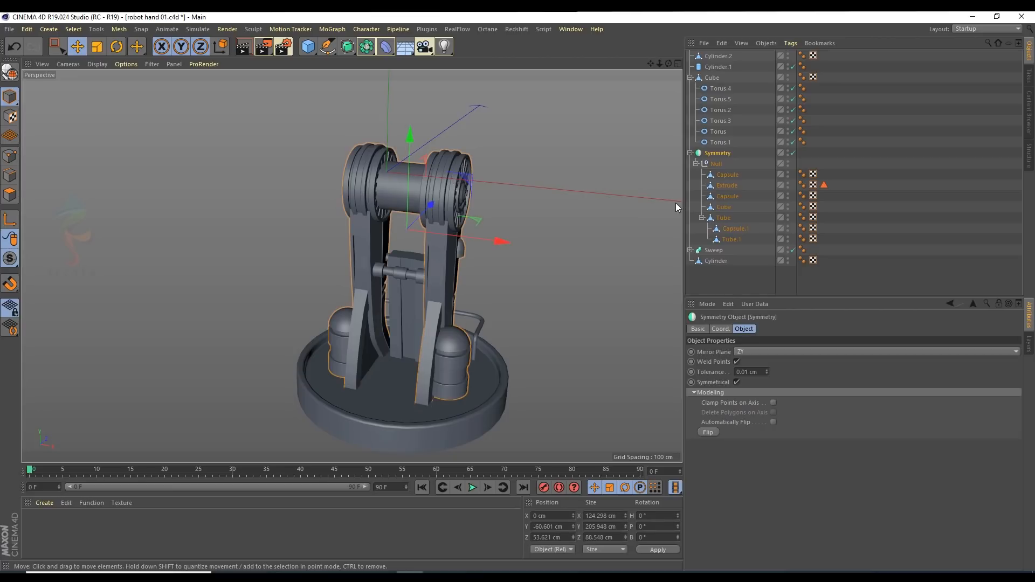
click(723, 207)
click(732, 230)
drag(732, 242, 708, 158)
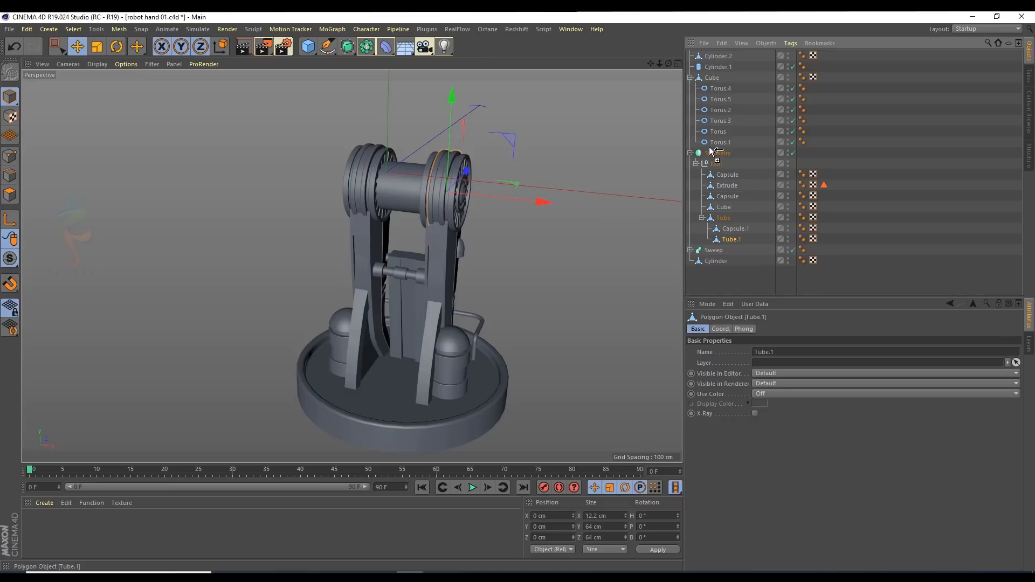
drag(710, 153, 712, 155)
alt+drag(481, 196, 422, 183)
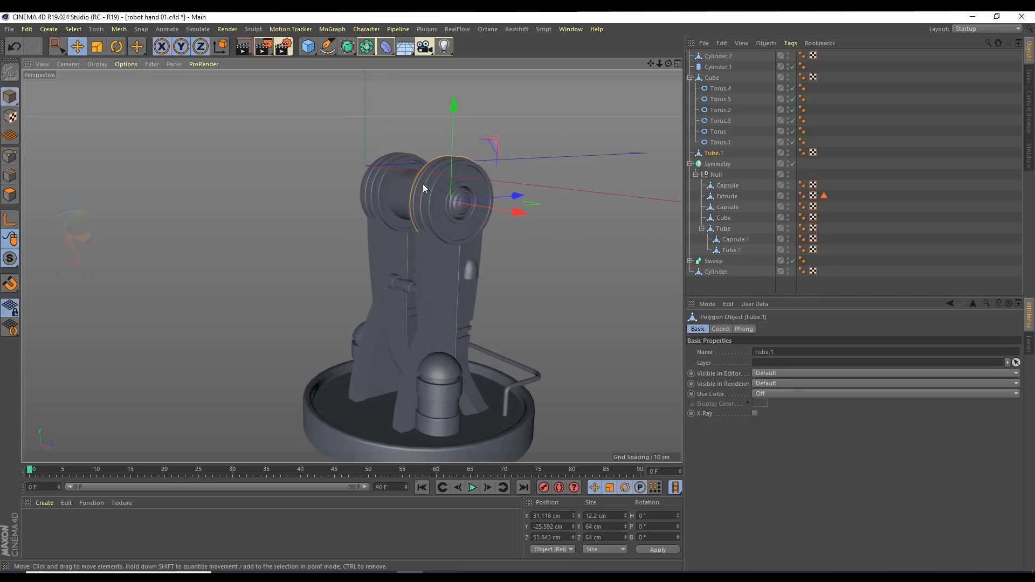
Step: Move the tube copy down to the base in the side view, at about Y -175.9 cm and Z 72.8 cm
middle_click(422, 183)
middle_click(345, 384)
scroll(374, 198, down, 5)
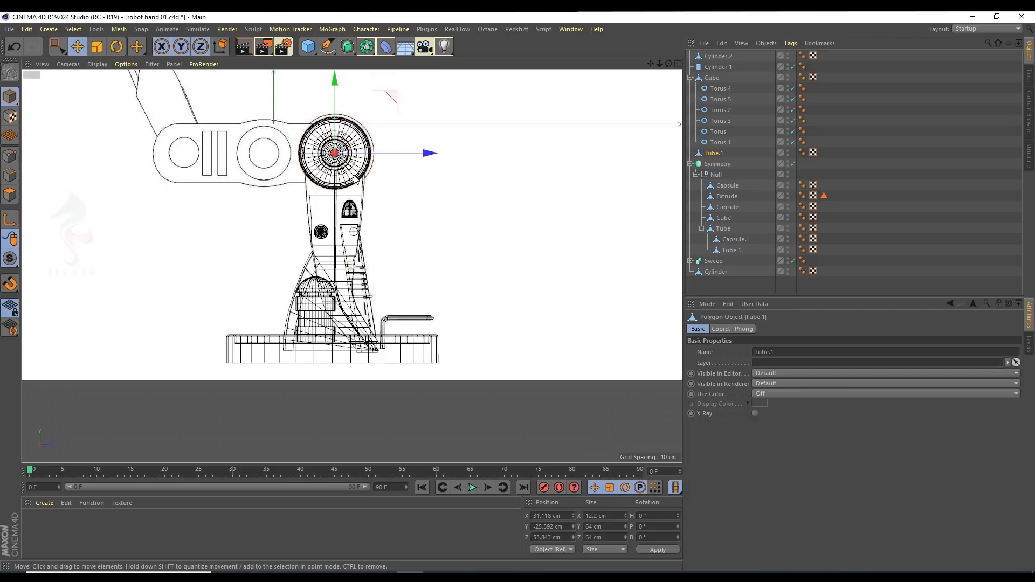
drag(396, 132, 419, 288)
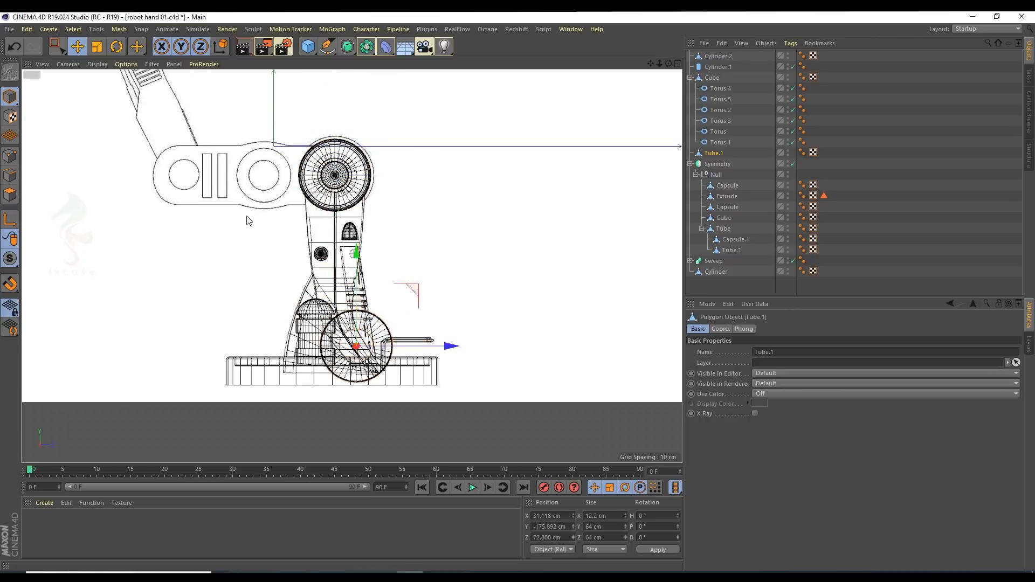
Step: Reposition the tube copy between the arm's legs at about X -11.4 cm, Y -189 cm and Z 75.8 cm
middle_click(248, 219)
middle_click(241, 180)
alt+drag(280, 283, 365, 311)
alt+drag(414, 342, 410, 315)
drag(499, 286, 454, 306)
alt+drag(391, 364, 442, 296)
alt+drag(371, 345, 363, 261)
drag(418, 306, 445, 293)
alt+drag(444, 305, 425, 348)
alt+drag(303, 309, 416, 225)
middle_click(416, 225)
middle_click(208, 352)
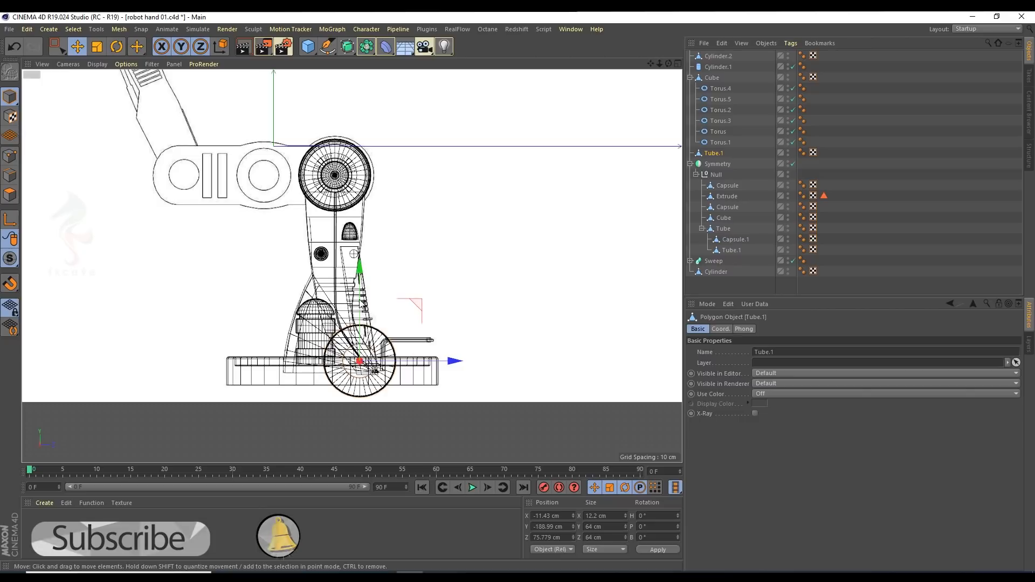
scroll(355, 308, up, 4)
alt+middle_drag(322, 243, 296, 116)
scroll(231, 272, down, 1)
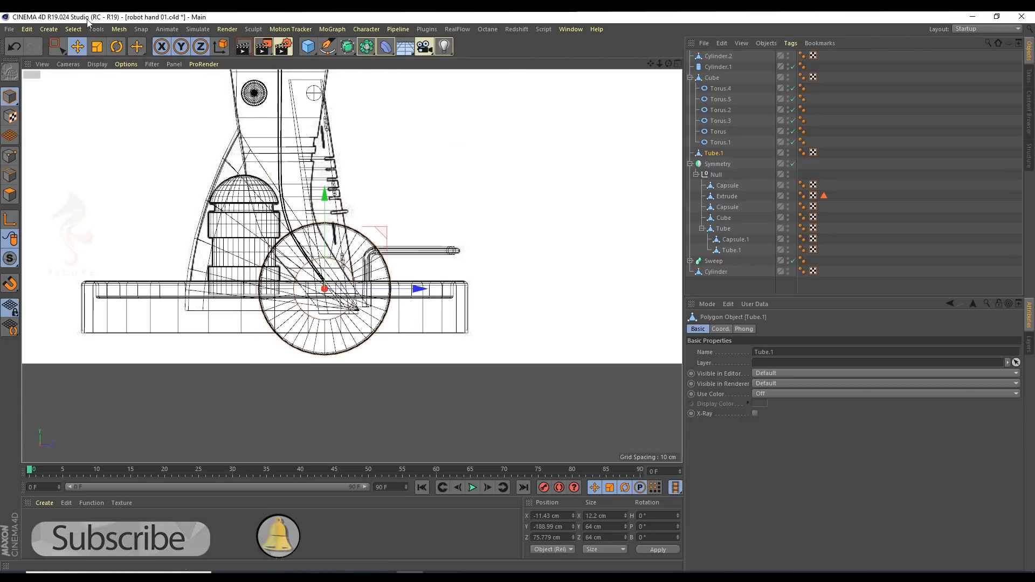
click(60, 49)
right_click(385, 414)
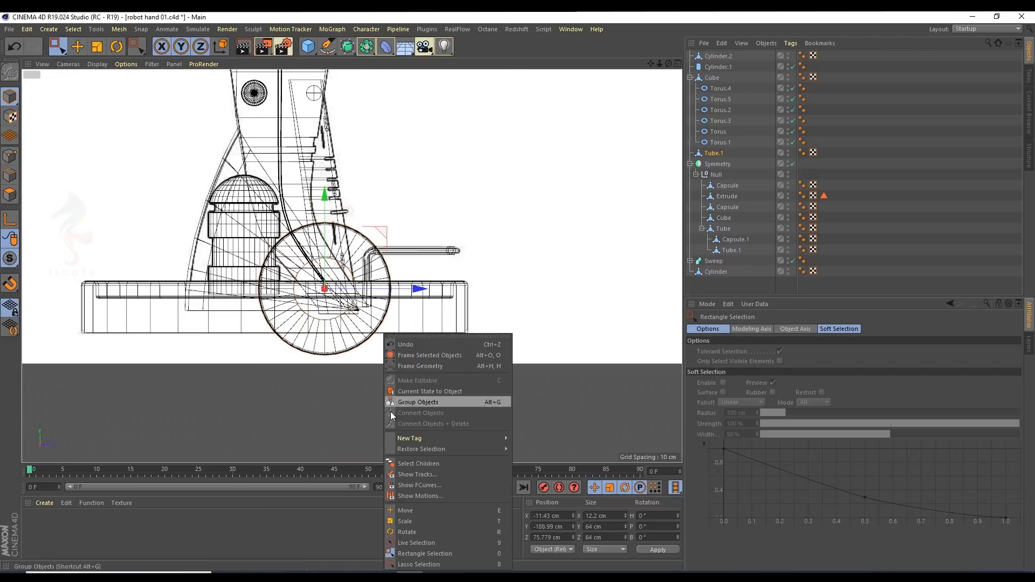
click(134, 325)
click(712, 157)
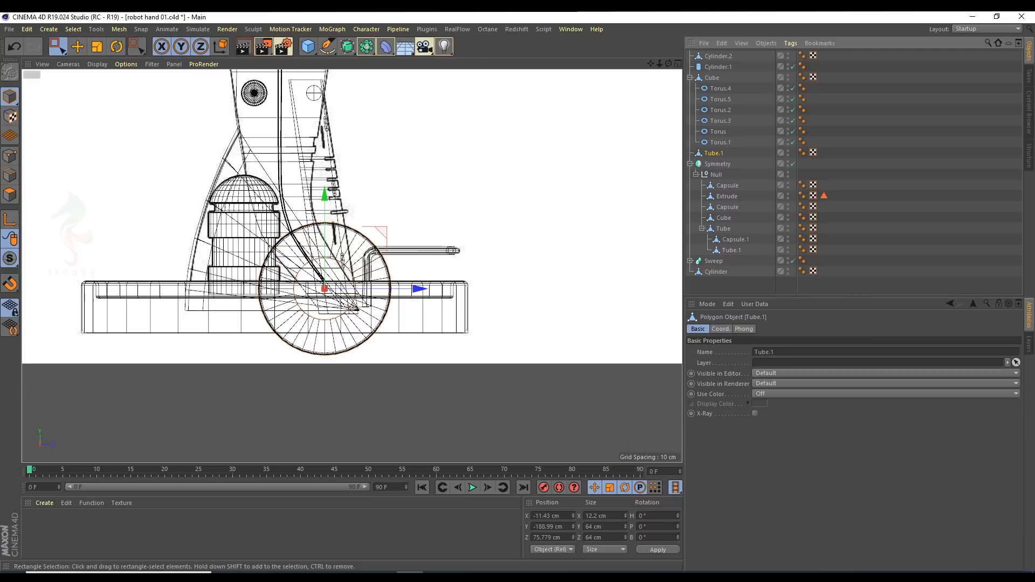
Step: Slice the Tube.1 copy's polygons horizontally just below its centre with a Plane Cut in Local mode on the XZ plane
click(10, 194)
right_click(276, 405)
click(190, 453)
right_click(214, 410)
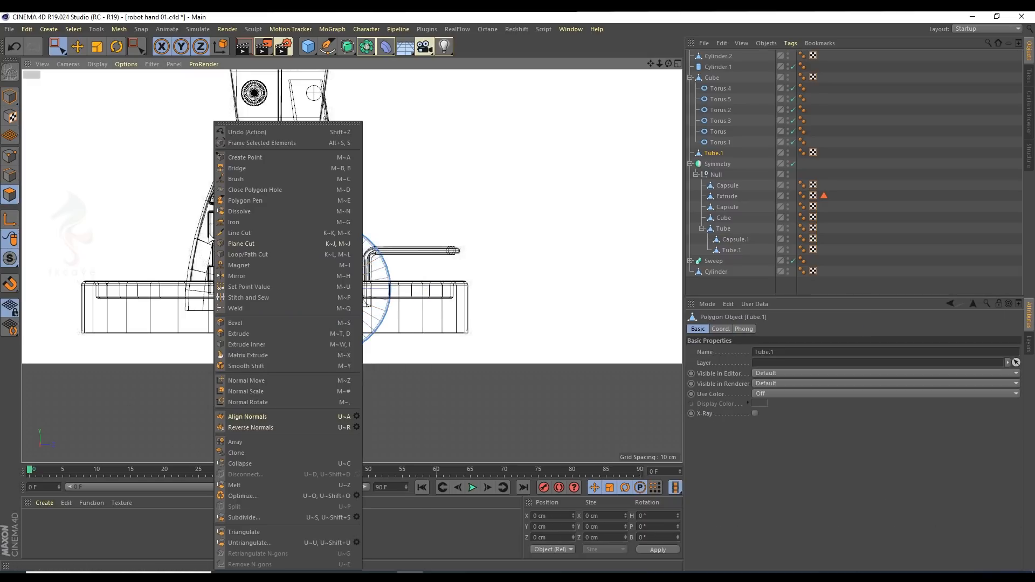
click(242, 245)
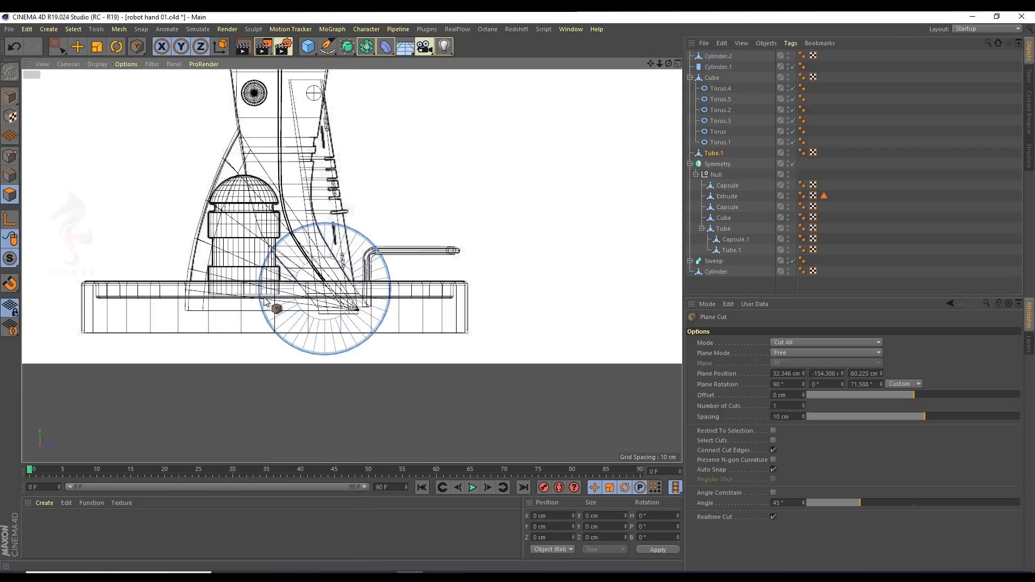
click(793, 341)
click(791, 344)
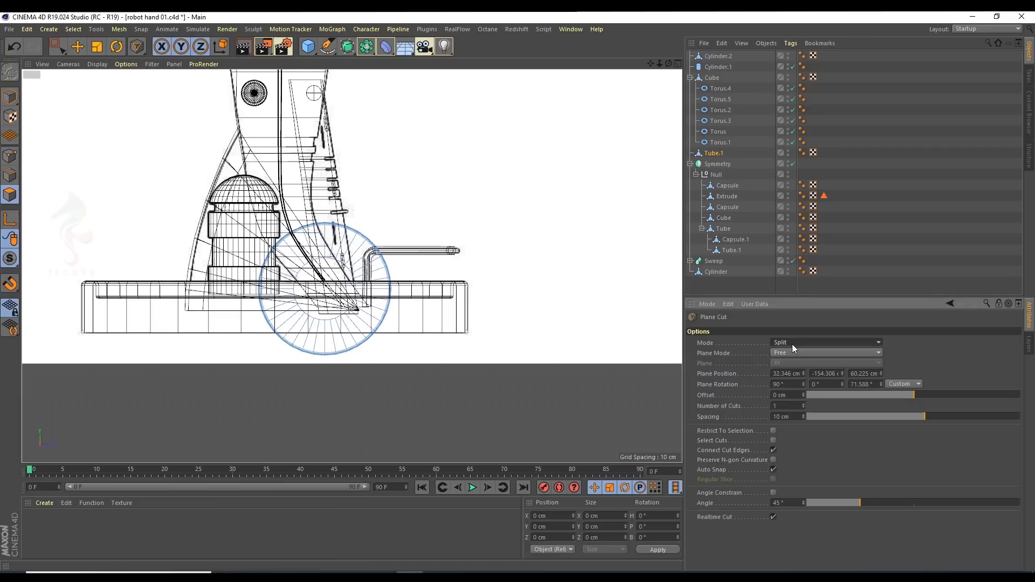
scroll(785, 354, down, 1)
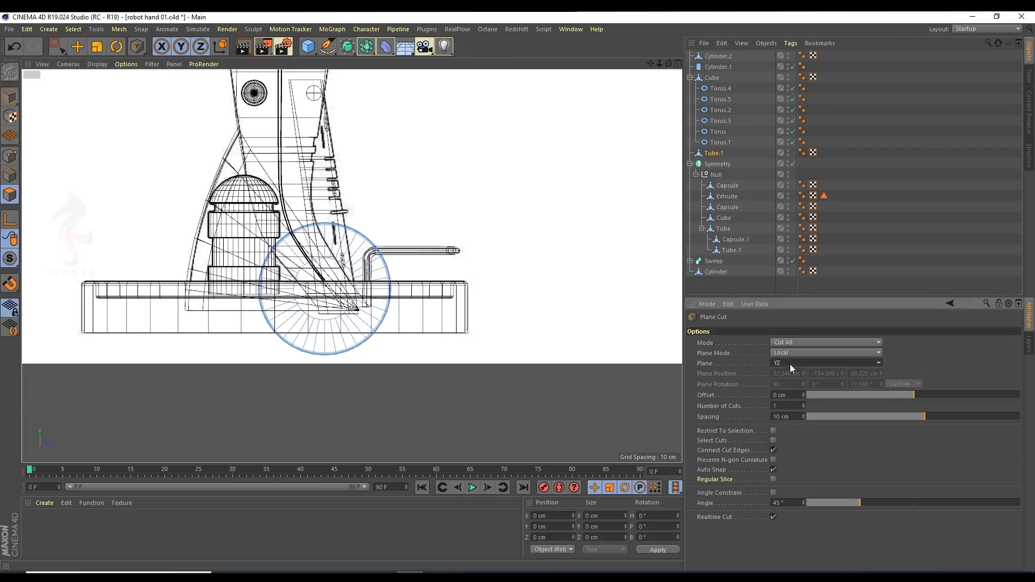
scroll(372, 323, up, 3)
scroll(793, 361, down, 1)
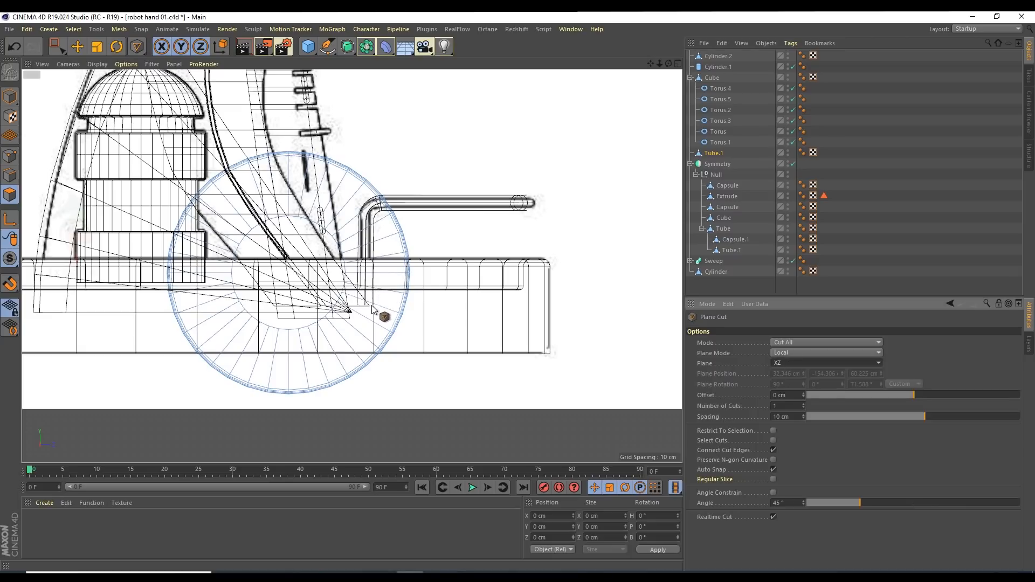
Step: Delete the tube copy's polygons below the horizontal cut and return to the side view in model mode
click(56, 46)
drag(130, 392, 528, 303)
key(Delete)
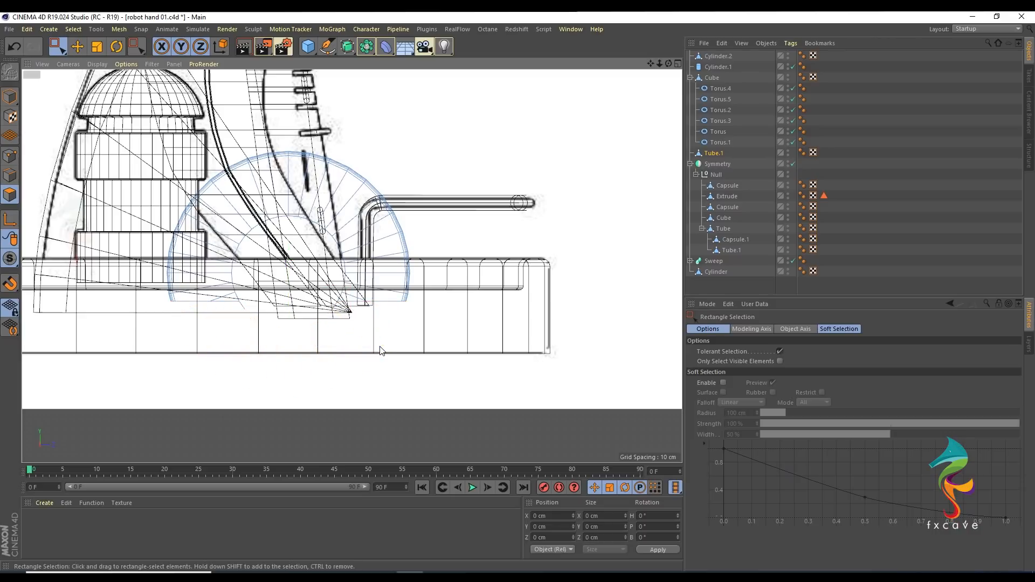
middle_click(171, 178)
middle_click(237, 198)
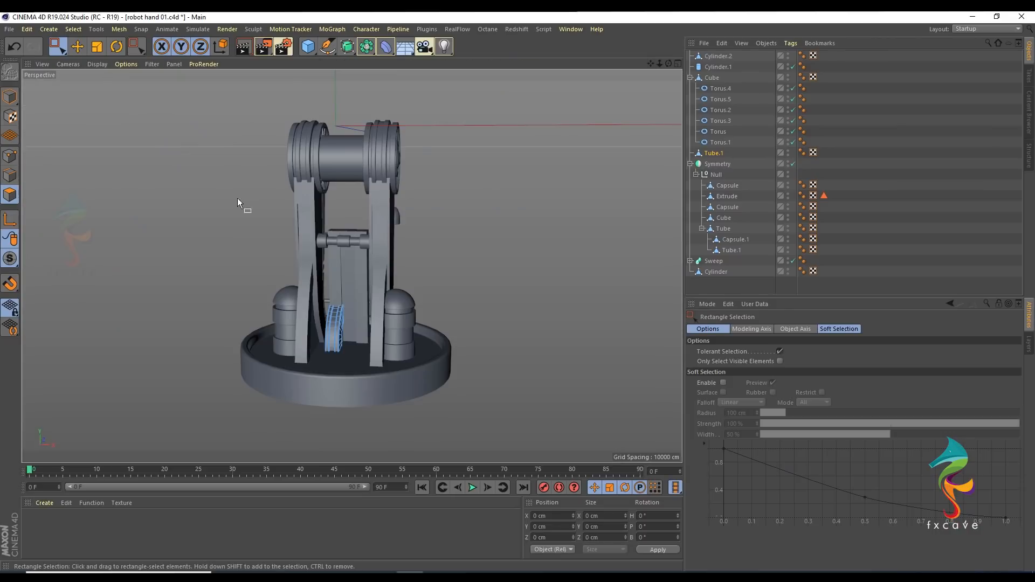
click(77, 48)
alt+drag(234, 188, 374, 247)
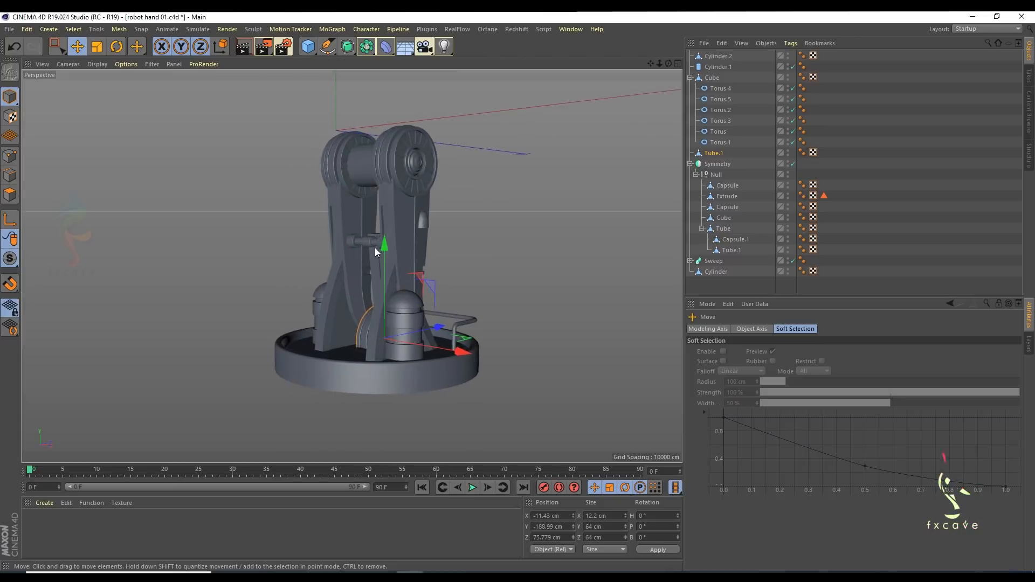
middle_click(374, 247)
middle_click(263, 388)
alt+middle_drag(313, 219, 342, 249)
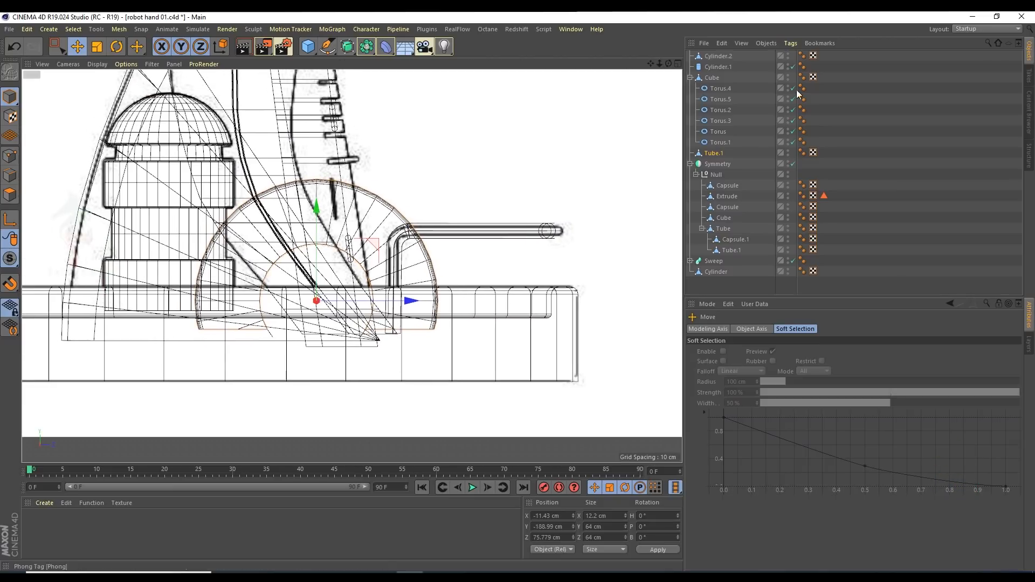
click(713, 154)
right_click(540, 130)
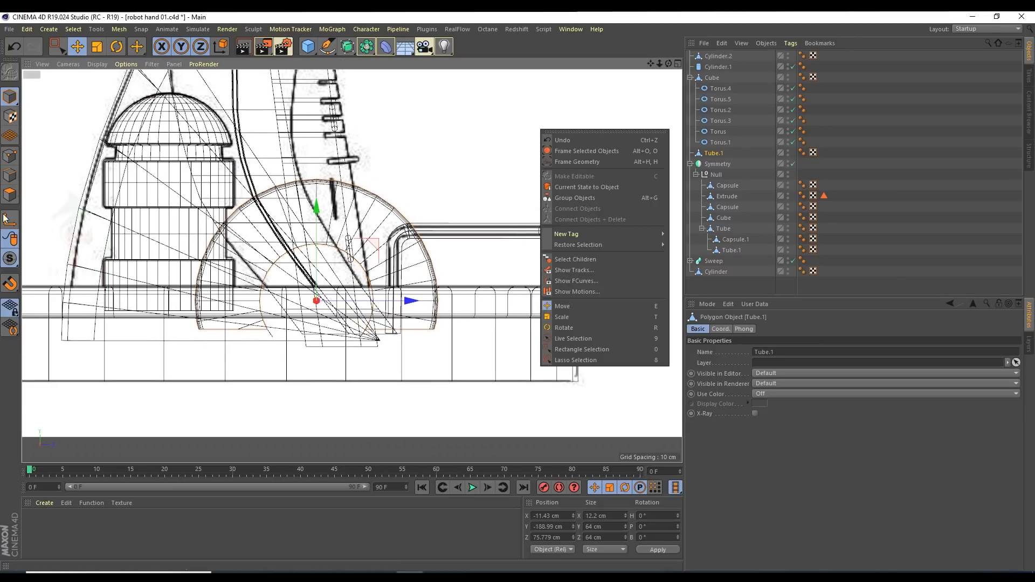
click(7, 197)
click(547, 168)
right_click(498, 133)
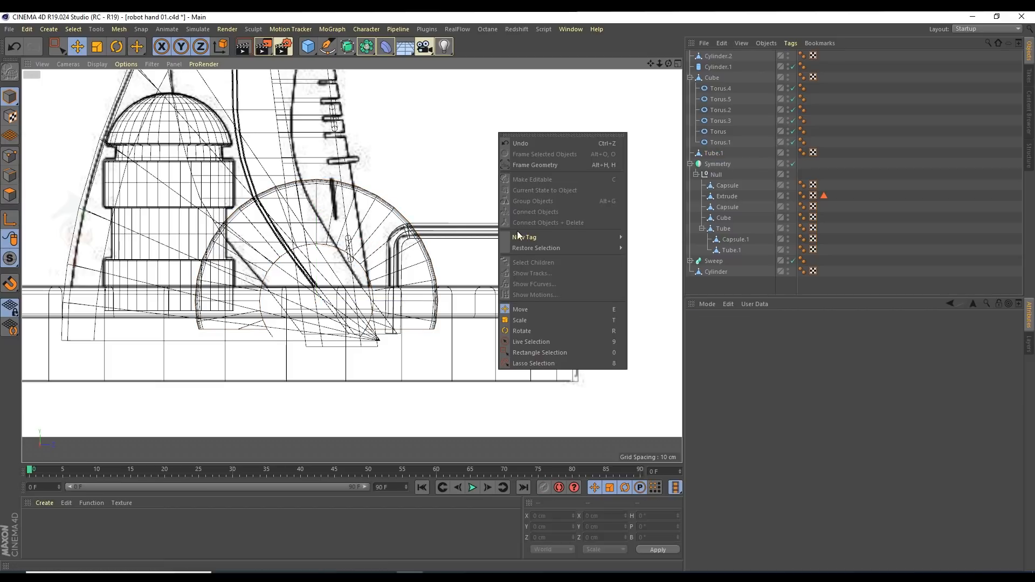
Step: Slice the Tube.1 copy's polygons vertically near its centre with a Plane Cut in Local mode on the XY plane
click(10, 194)
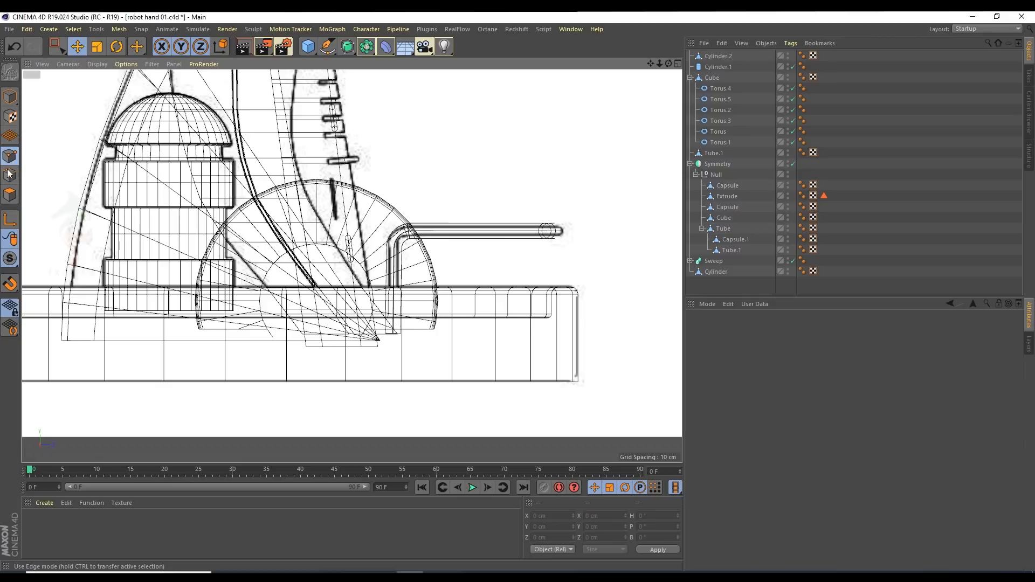
click(715, 56)
alt+middle_drag(459, 225, 455, 256)
right_click(496, 147)
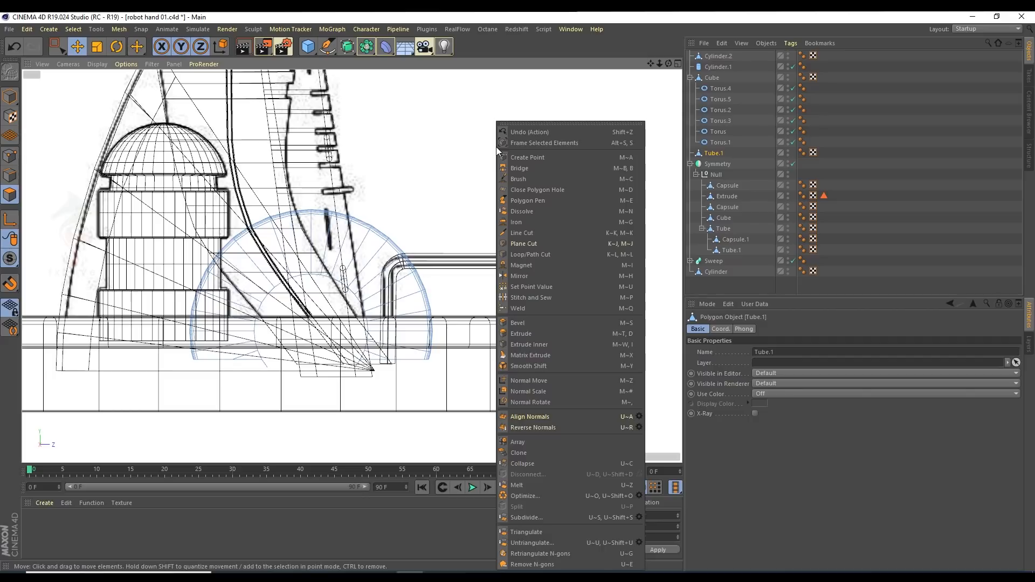
click(521, 244)
scroll(797, 365, up, 1)
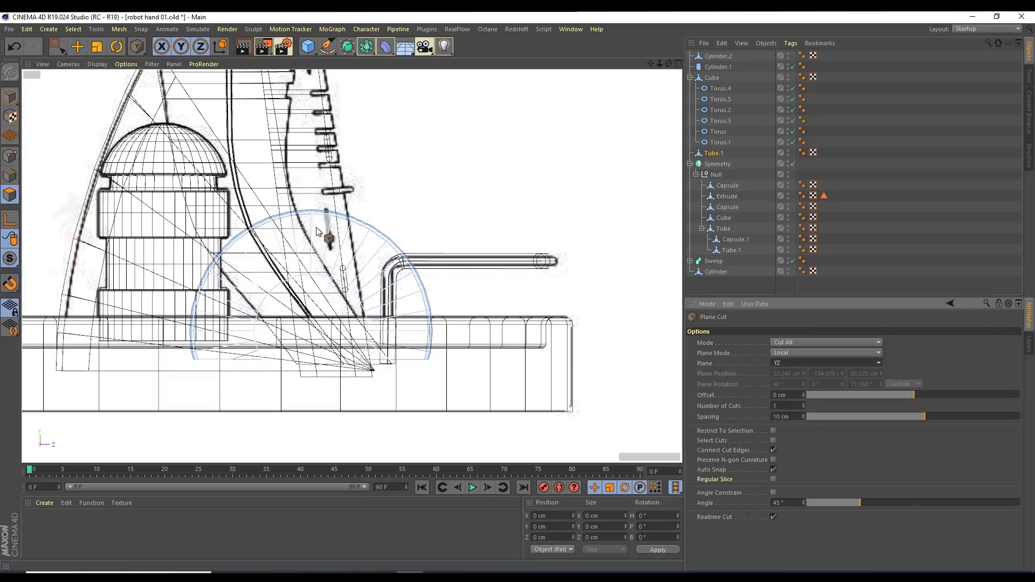
scroll(805, 365, up, 1)
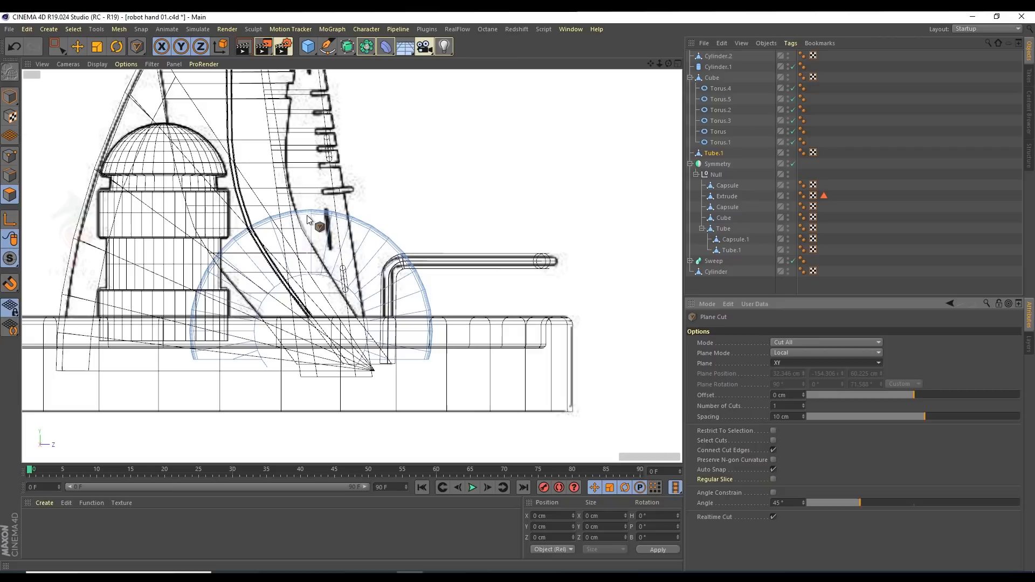
scroll(305, 217, up, 1)
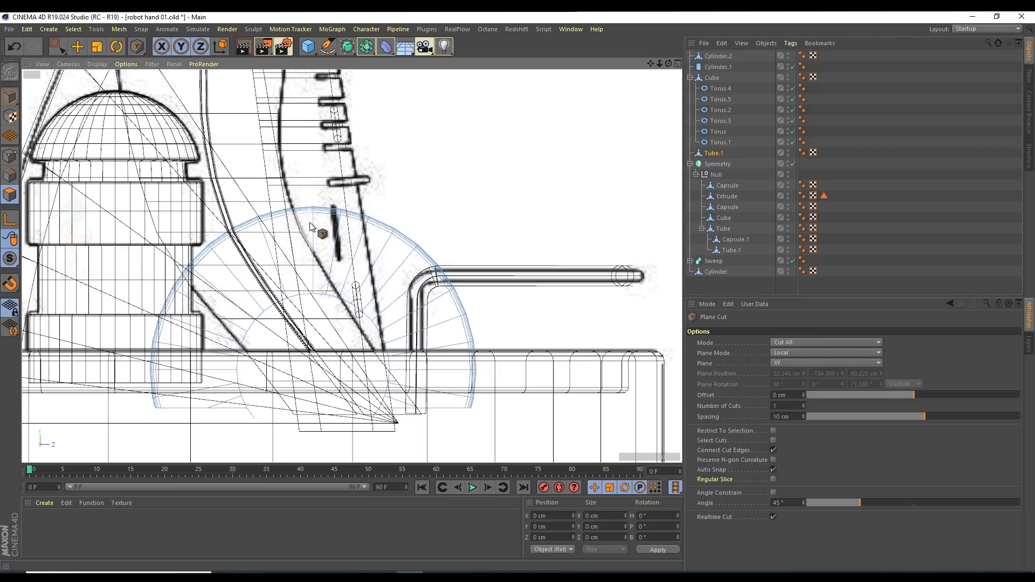
Step: Delete the tube copy's polygons on the rear side of the vertical cut
key(space)
click(58, 46)
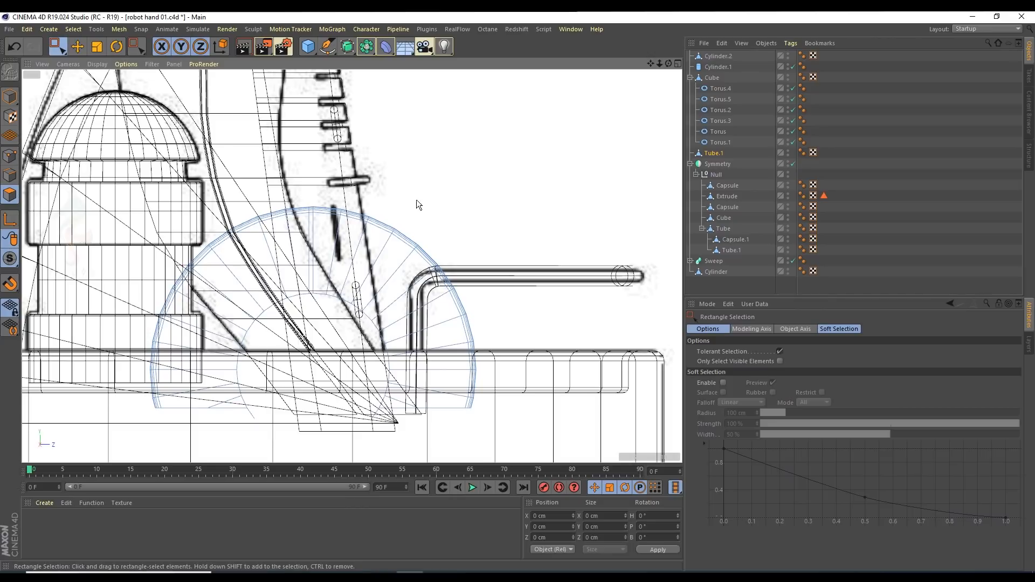
drag(332, 185, 542, 444)
key(Delete)
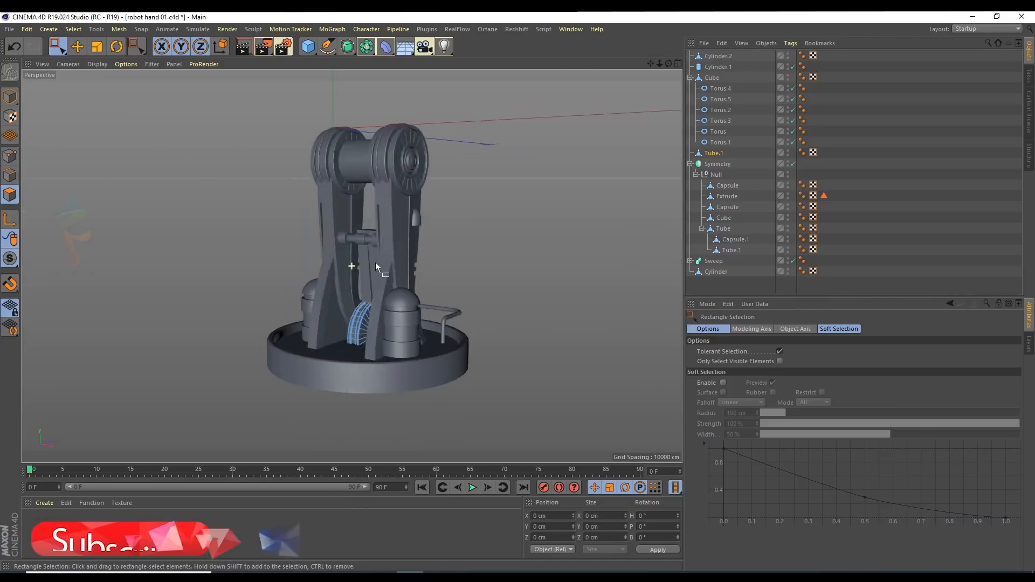
mouse_move(375, 262)
alt+mouse_down()
mouse_move(431, 265)
mouse_move(405, 289)
mouse_move(319, 251)
mouse_move(526, 242)
mouse_move(626, 224)
mouse_move(254, 208)
mouse_move(282, 224)
alt+mouse_up()
key(e)
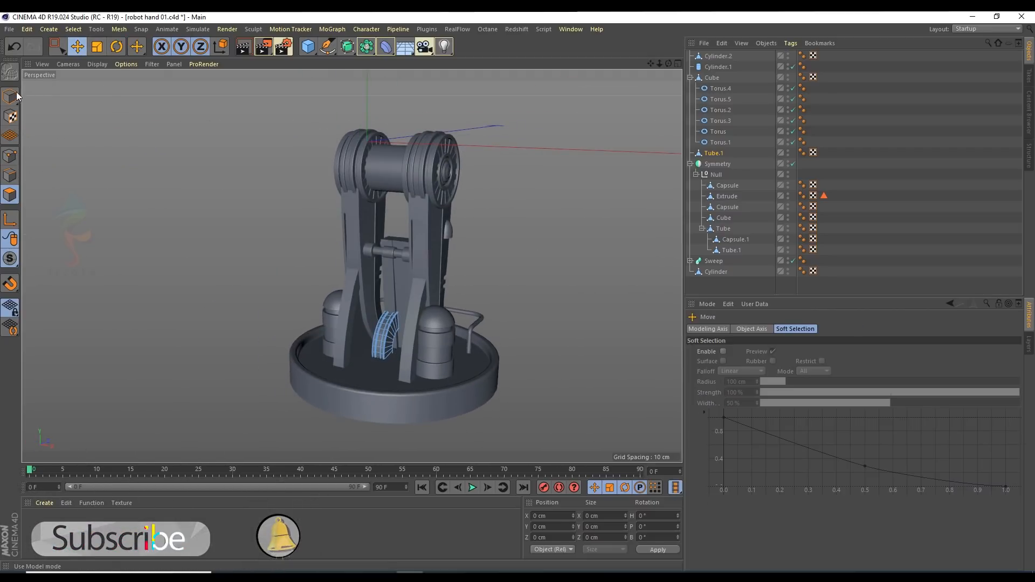
Step: Scale the remaining tube piece between the legs along X to a width of about 9.28 cm
click(16, 96)
alt+middle_drag(382, 347, 358, 305)
scroll(358, 305, up, 3)
alt+drag(346, 294, 409, 289)
scroll(353, 286, up, 3)
click(706, 155)
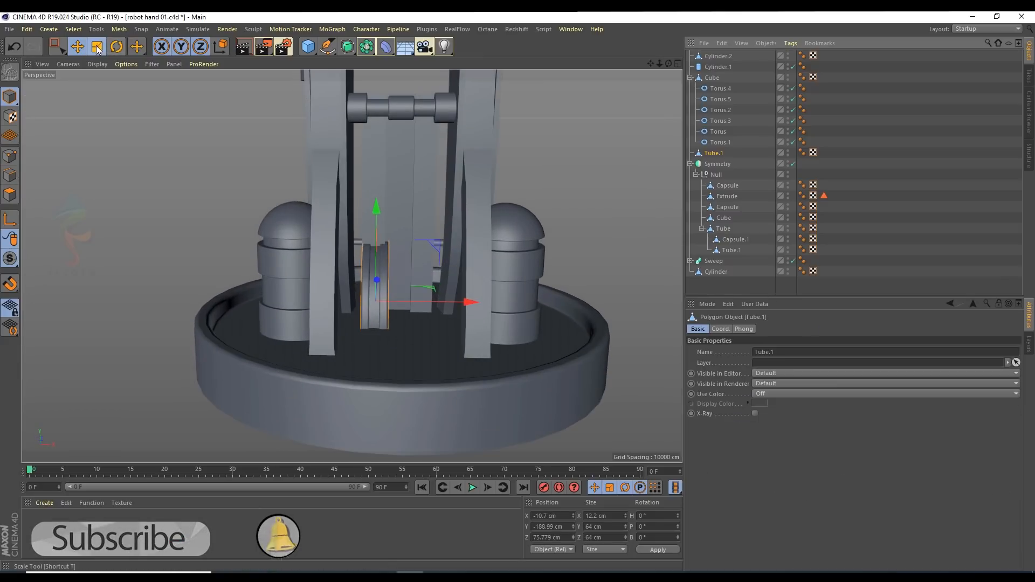
click(97, 47)
scroll(469, 300, up, 4)
mouse_move(453, 319)
mouse_down()
mouse_move(432, 324)
mouse_move(444, 327)
mouse_up()
Step: Shift the tube piece along X to about -11.8 cm and save the scene
click(78, 46)
scroll(386, 287, up, 2)
mouse_move(353, 304)
alt+mouse_down()
mouse_move(387, 303)
mouse_move(365, 300)
alt+mouse_up()
key(ctrl+s)
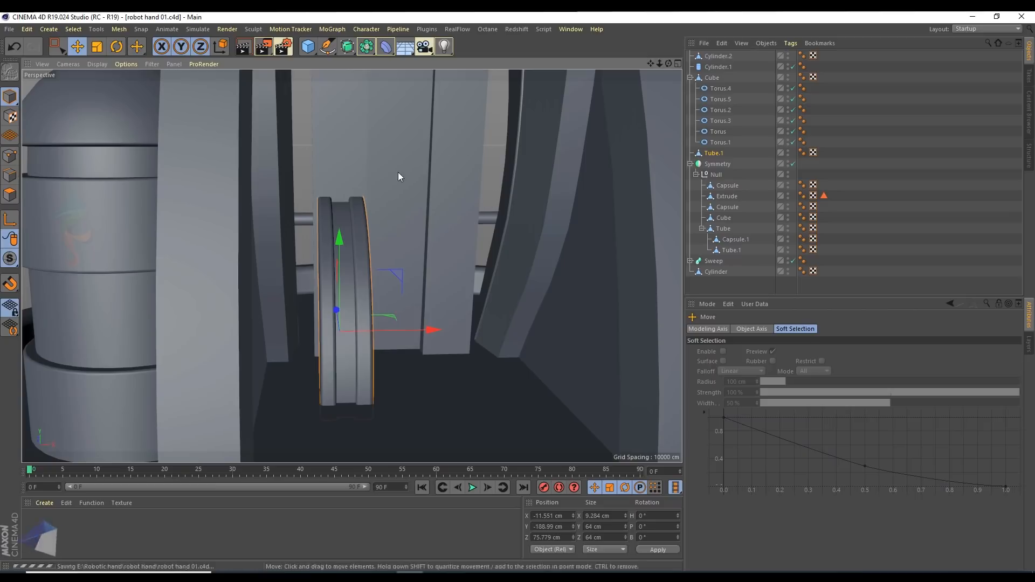
alt+drag(365, 300, 371, 264)
key(ctrl+s)
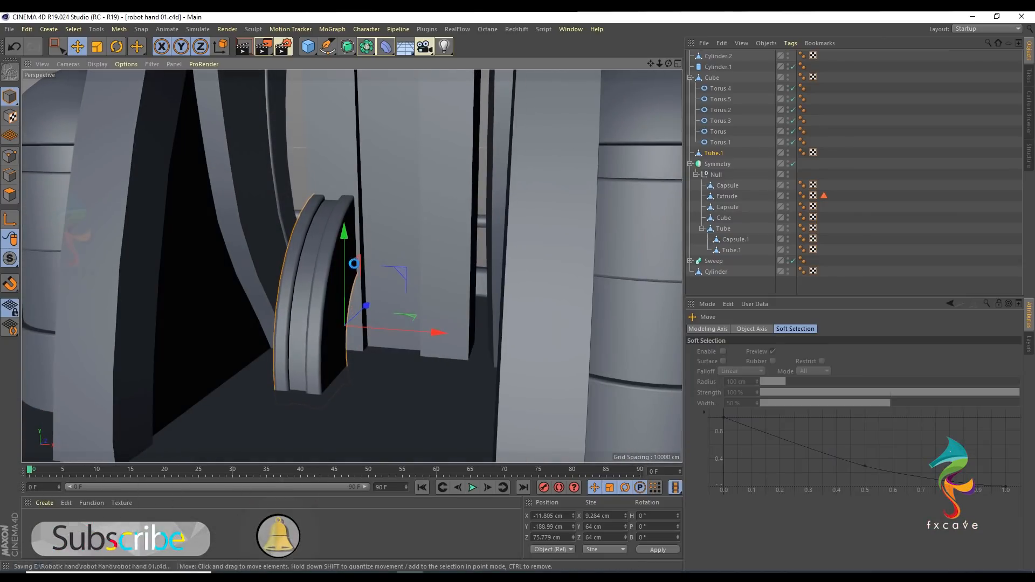
scroll(369, 269, down, 10)
alt+drag(390, 250, 315, 54)
key(ctrl+s)
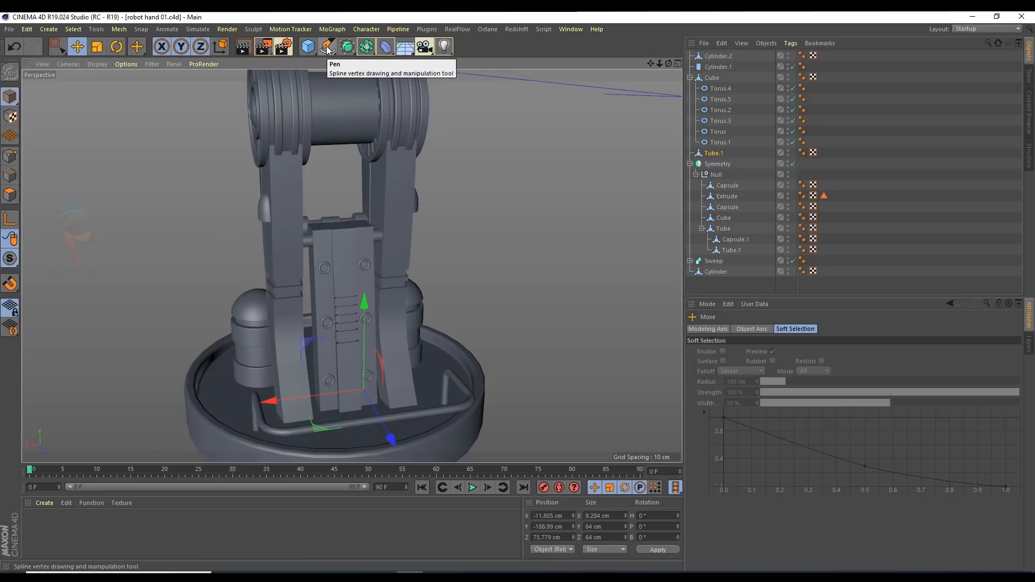
Step: Add a Rectangle spline and make it a child of Cube
click(327, 49)
click(451, 139)
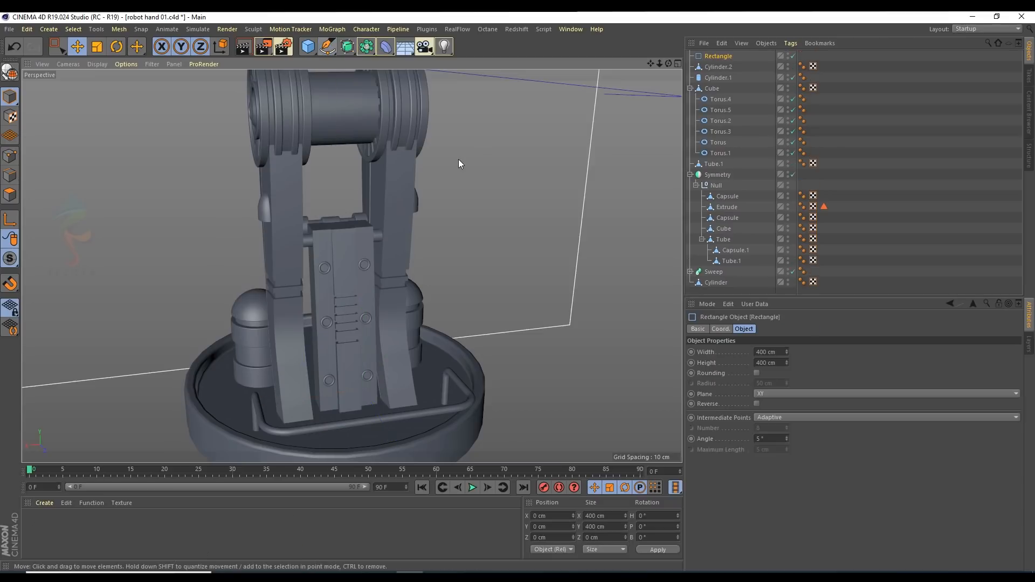
click(715, 75)
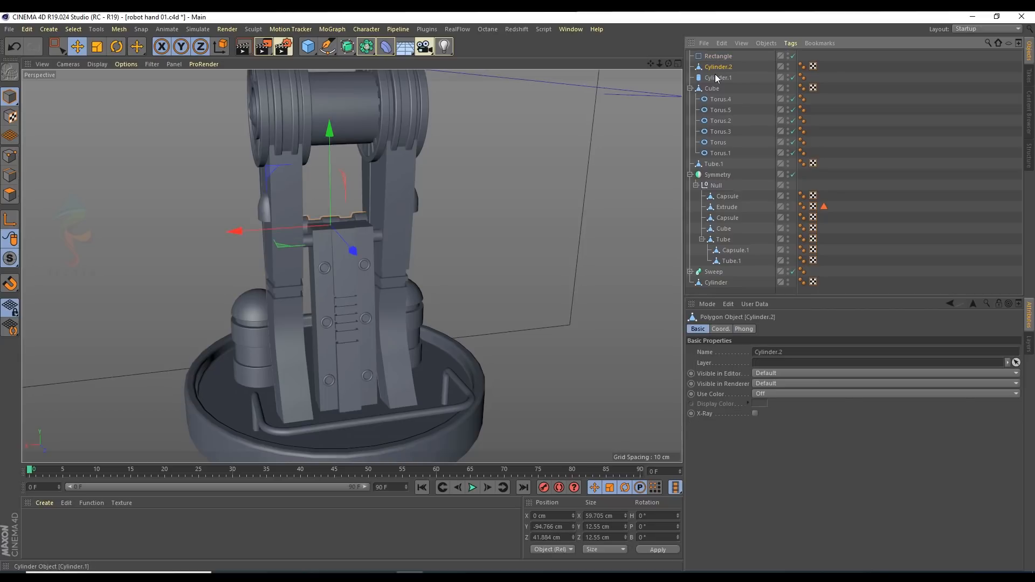
drag(717, 56, 717, 91)
Step: Reset the rectangle's local position to zero and set its width to 27 cm and height to 21 cm
click(726, 329)
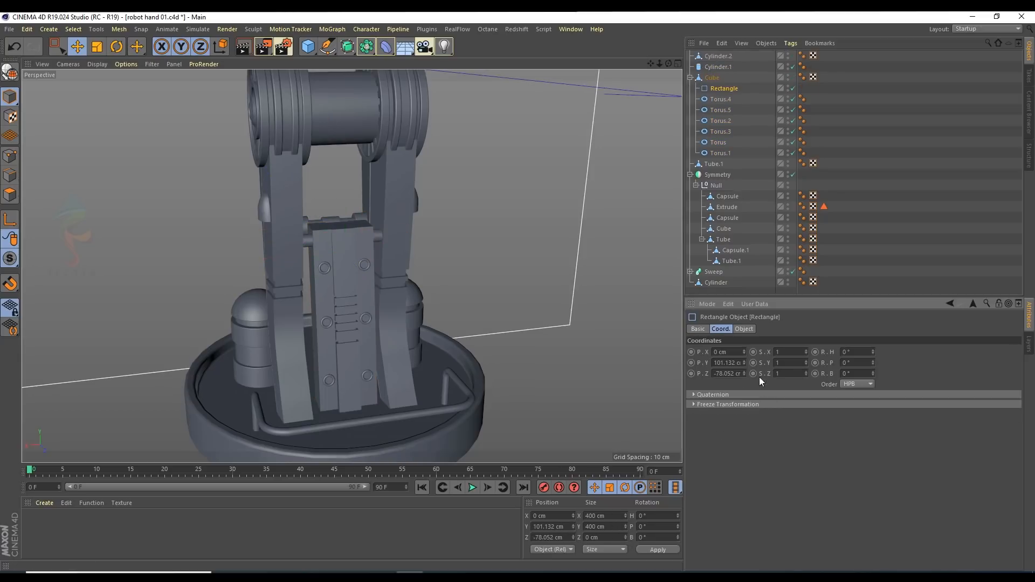
right_click(744, 362)
right_click(748, 378)
right_click(745, 372)
click(745, 328)
drag(786, 353, 786, 391)
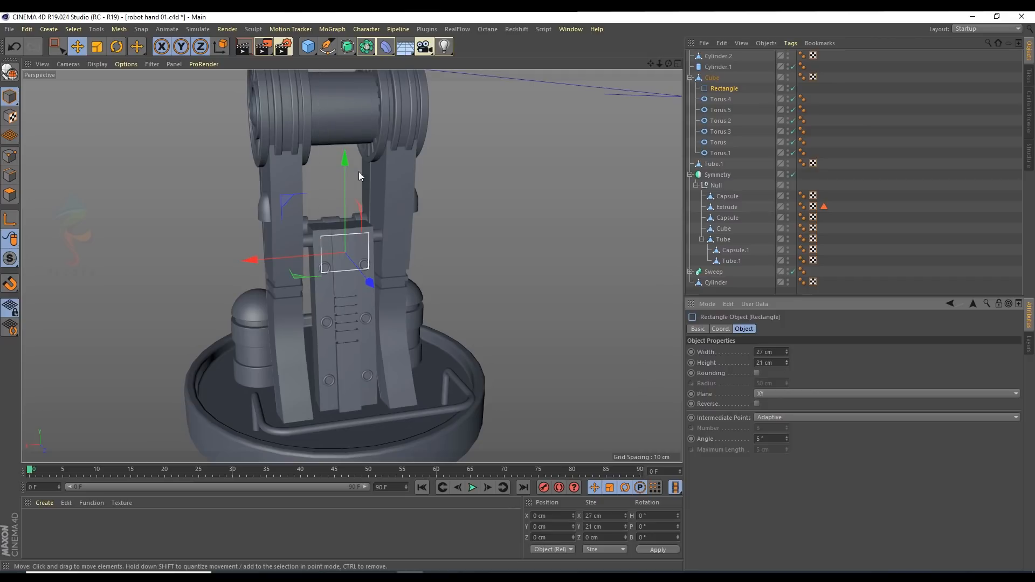
Step: Move the rectangle to the upper edge of the rear panel, at about Y 11.9 cm and Z -8.9 cm
scroll(380, 201, up, 3)
drag(329, 186, 327, 140)
mouse_move(306, 222)
alt+mouse_down()
mouse_move(353, 252)
mouse_move(303, 218)
alt+mouse_up()
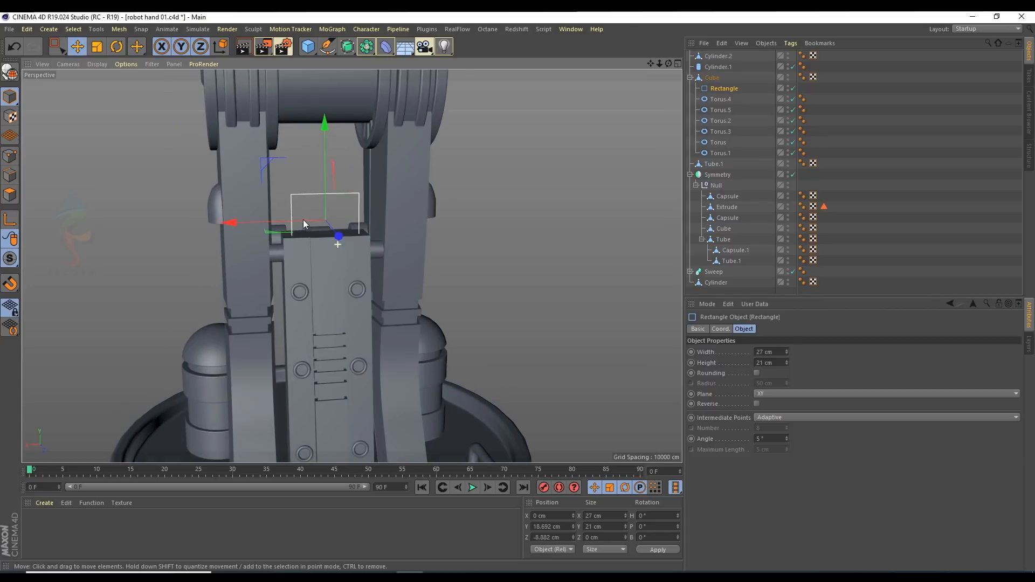
drag(320, 160, 318, 176)
alt+middle_drag(344, 161, 351, 138)
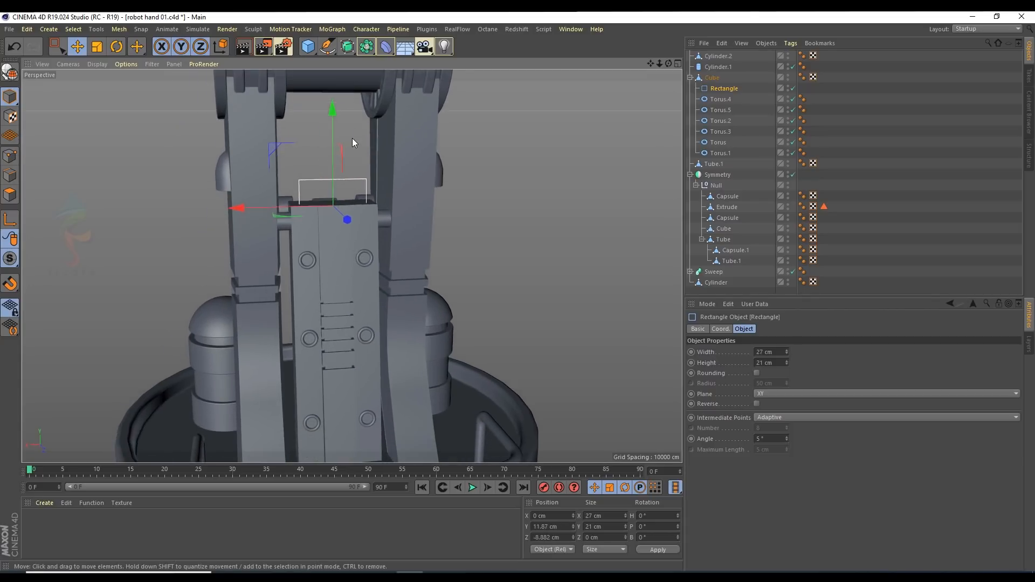
Step: Convert the rectangle to an editable spline and enter point mode in the front view
middle_click(351, 138)
middle_click(205, 409)
middle_click(330, 178)
middle_click(479, 374)
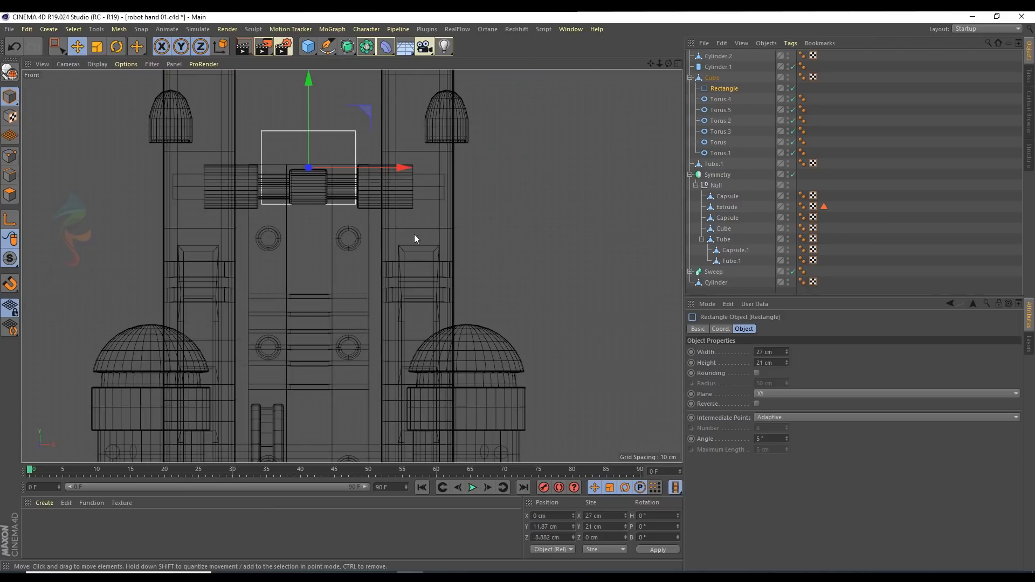
scroll(413, 233, up, 3)
key(c)
click(10, 156)
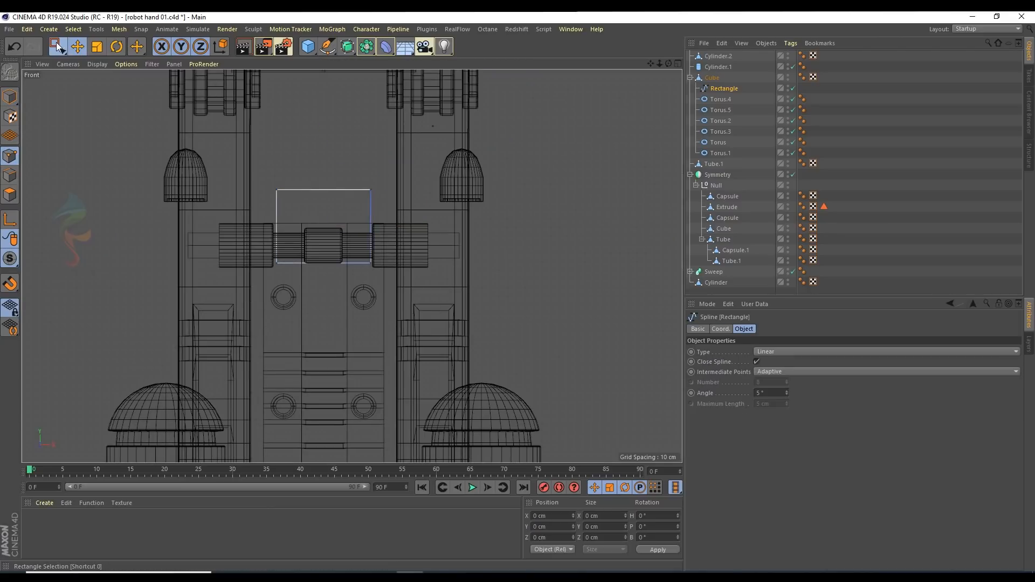
Step: Add a point to the middle of the rectangle's lower edge, pull it down, disconnect the spline there and delete the point to open that side
key(0)
scroll(274, 301, up, 2)
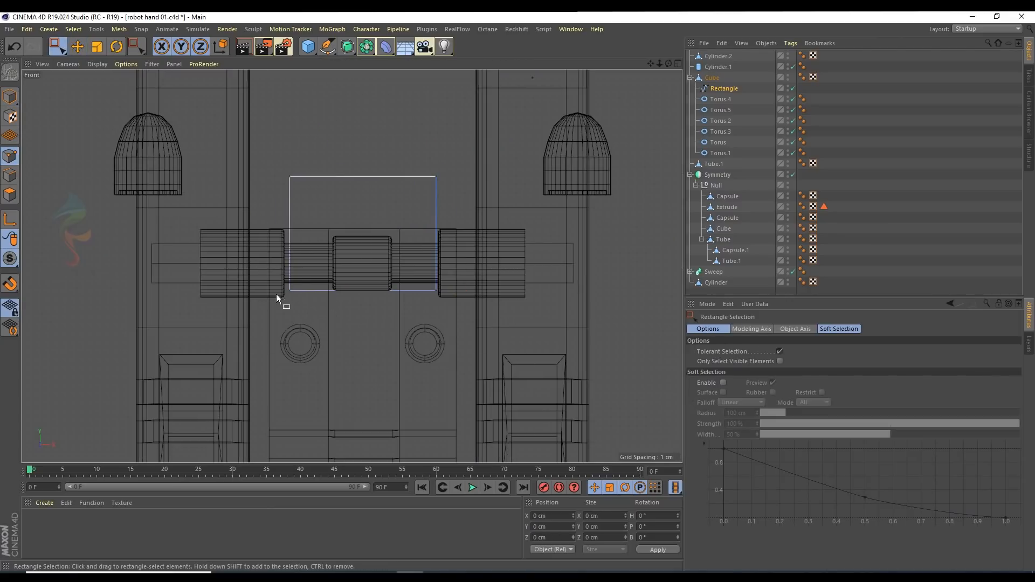
key(e)
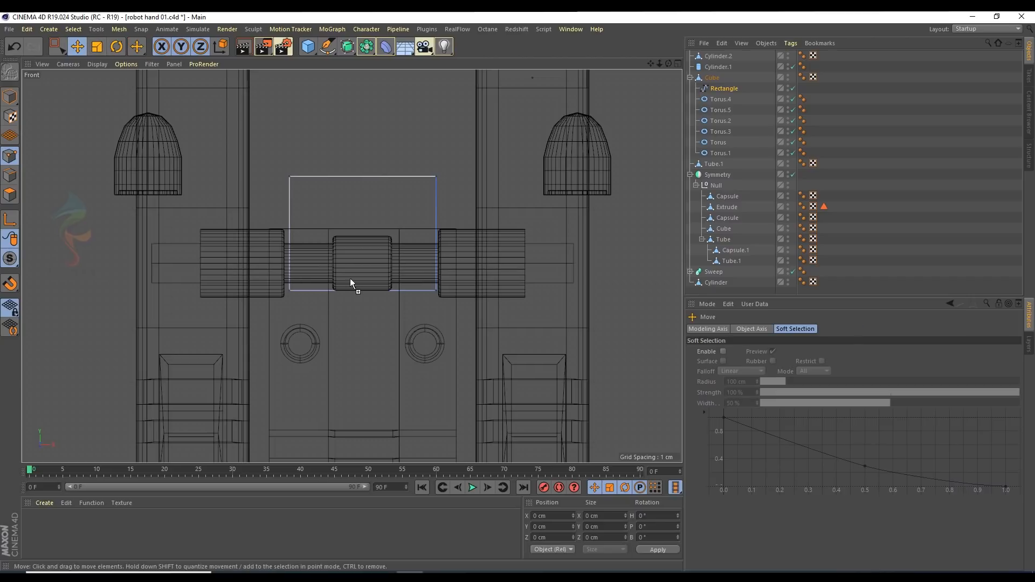
click(357, 289)
drag(388, 273, 376, 403)
right_click(376, 403)
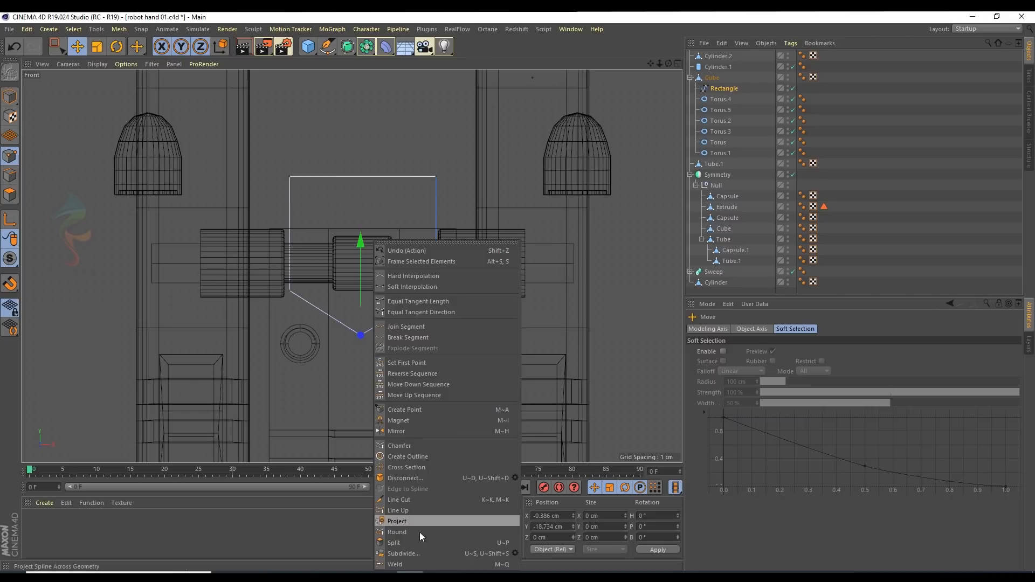
click(425, 478)
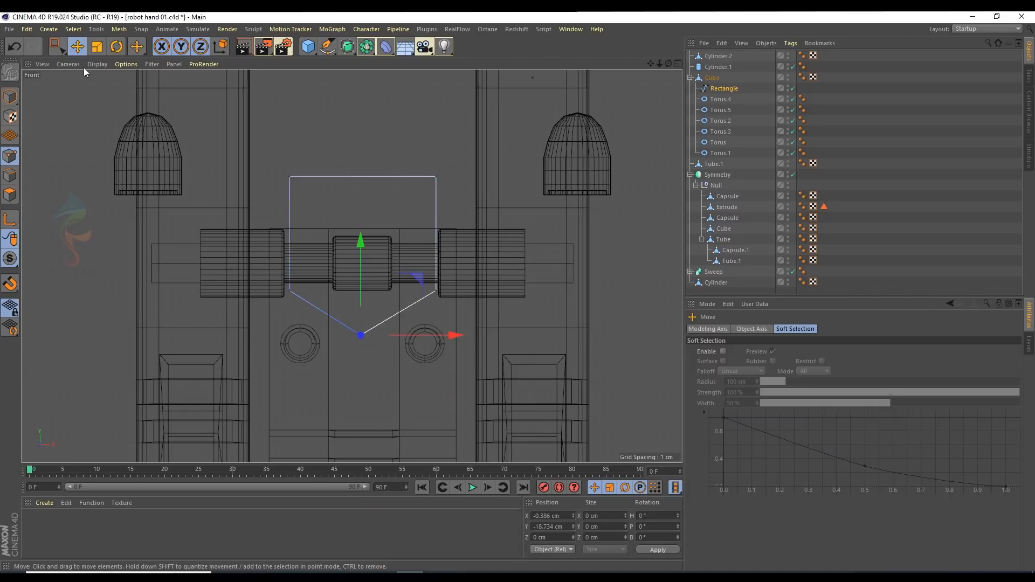
key(0)
key(Delete)
Step: Raise the open rectangle's lower end points and lower its top points to Y 7.9 cm, leaving it about 9.8 cm high
drag(286, 283, 458, 342)
drag(361, 206, 363, 162)
drag(261, 138, 501, 180)
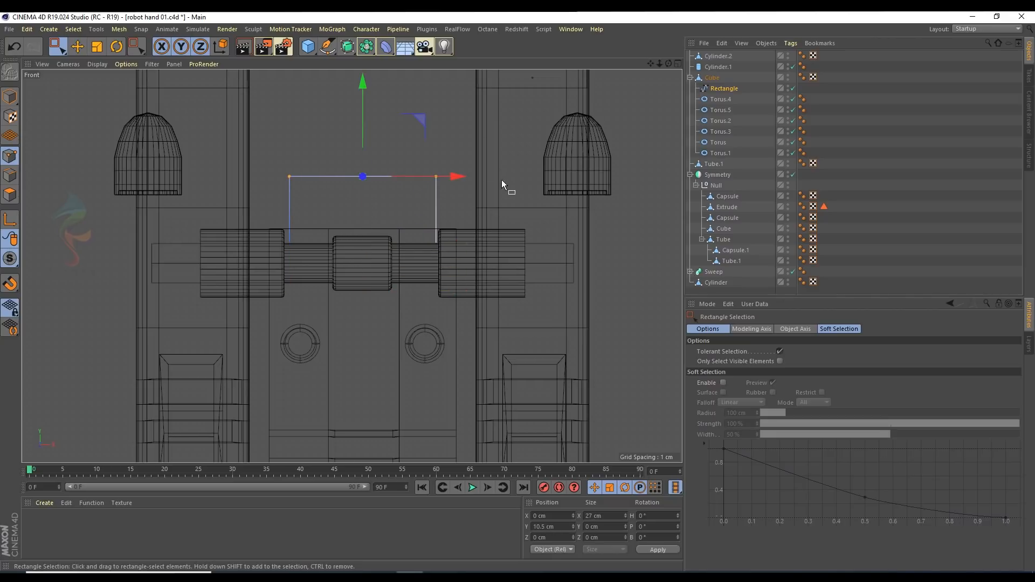
drag(362, 98, 363, 113)
middle_click(182, 102)
middle_click(182, 102)
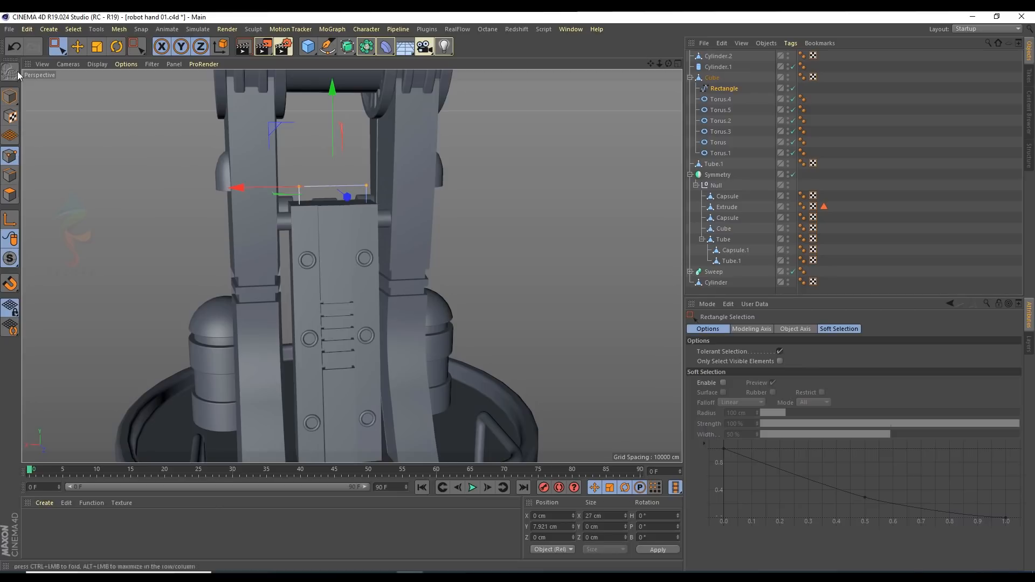
Step: Create a Sweep under Cube from a Circle profile and the rectangle path, with the circle's radius set to 1 cm
click(9, 97)
click(77, 46)
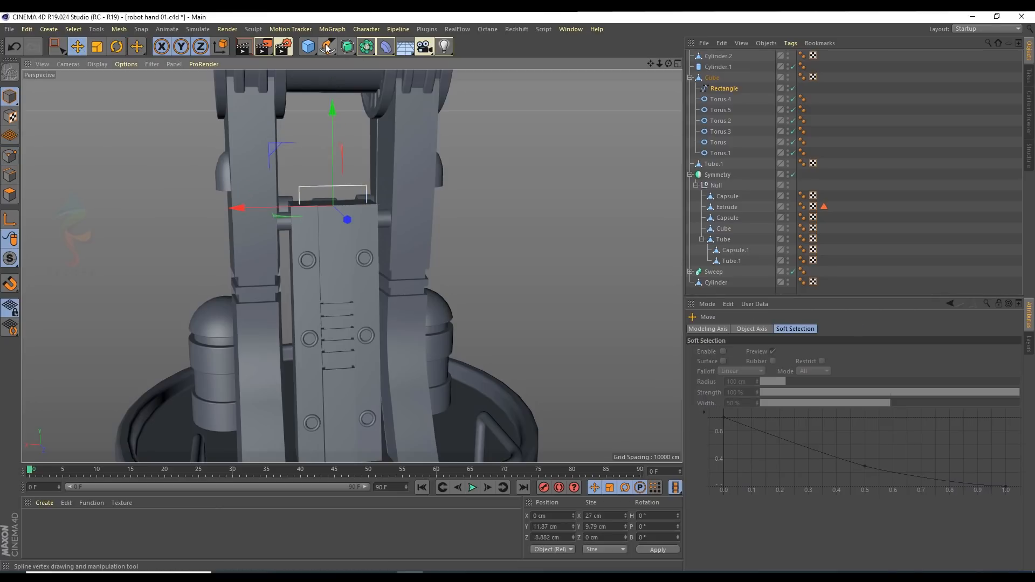
alt+drag(347, 47, 371, 88)
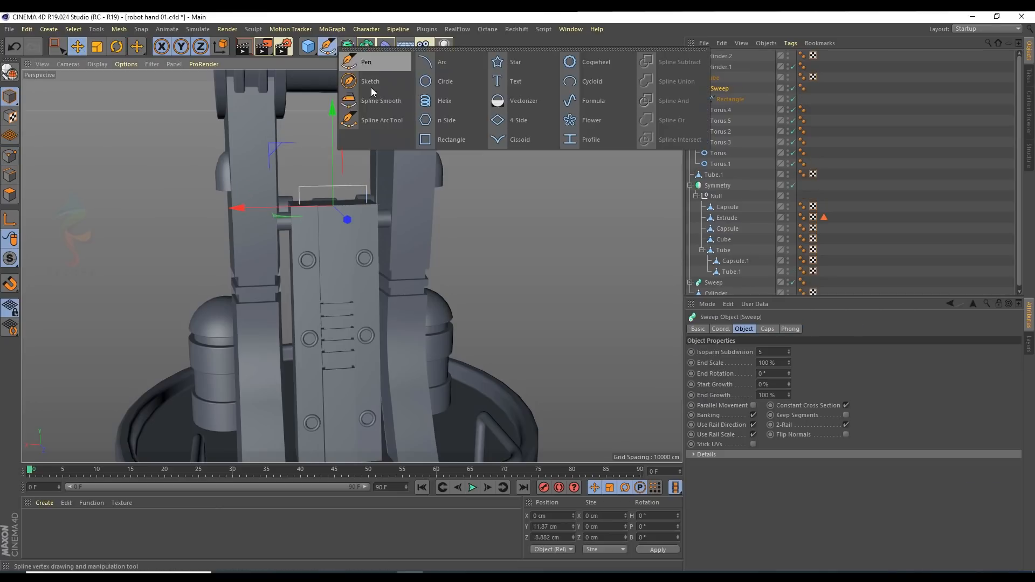
click(435, 82)
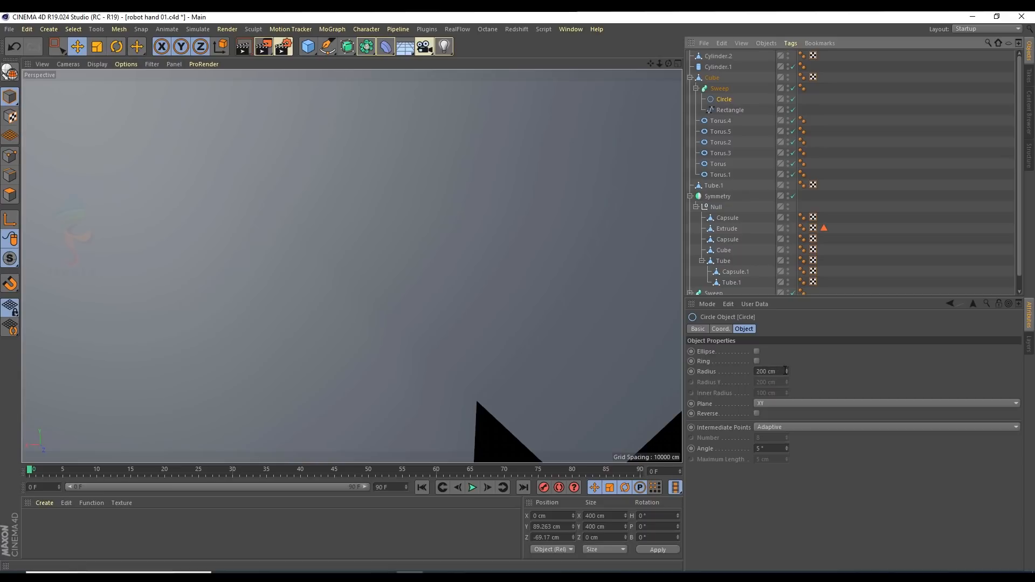
drag(785, 370, 757, 386)
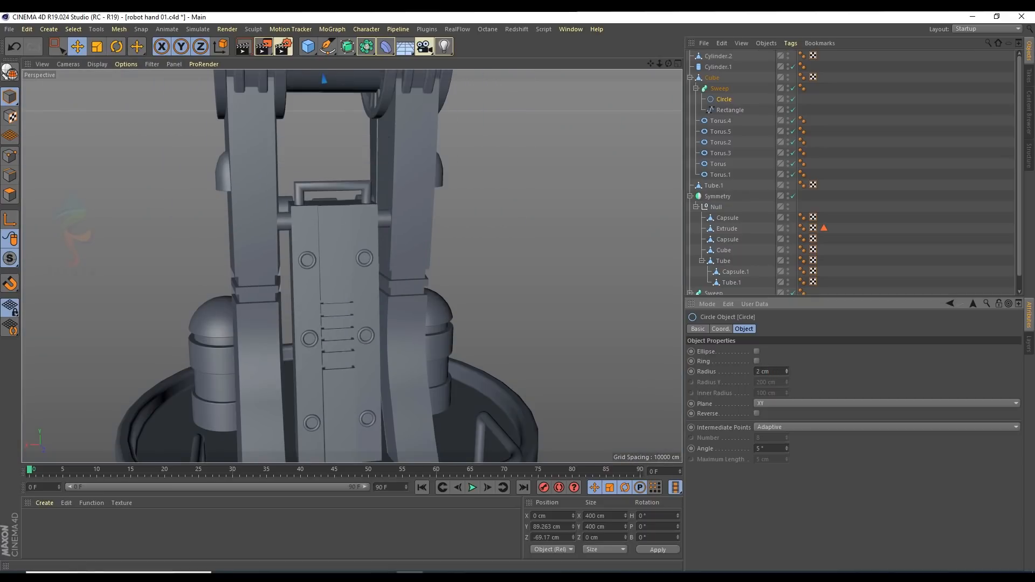
click(786, 373)
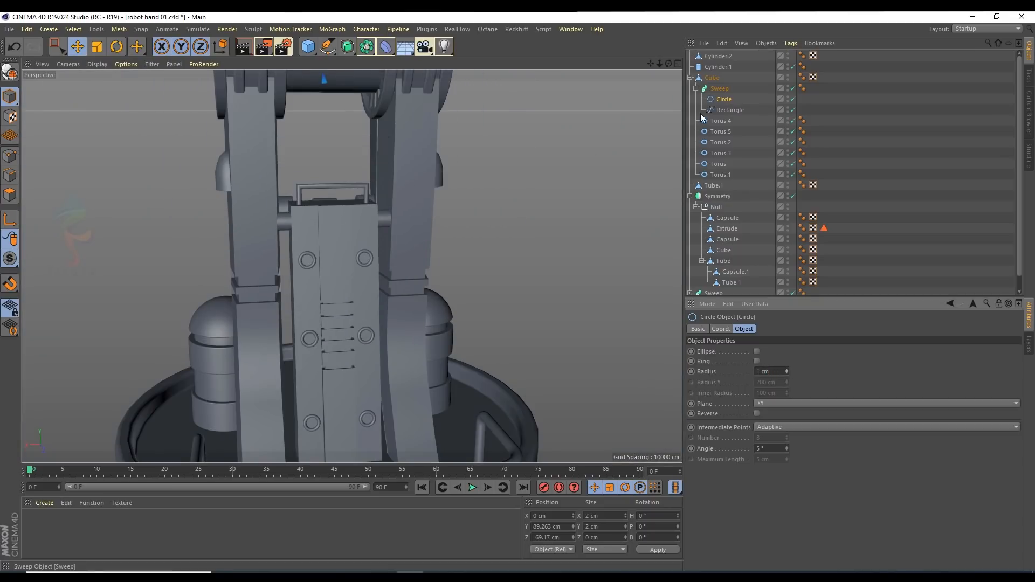
Step: Set the circle's intermediate points to Natural and switch the perspective view to Gouraud Shading (Lines)
scroll(345, 177, up, 6)
alt+drag(285, 180, 324, 196)
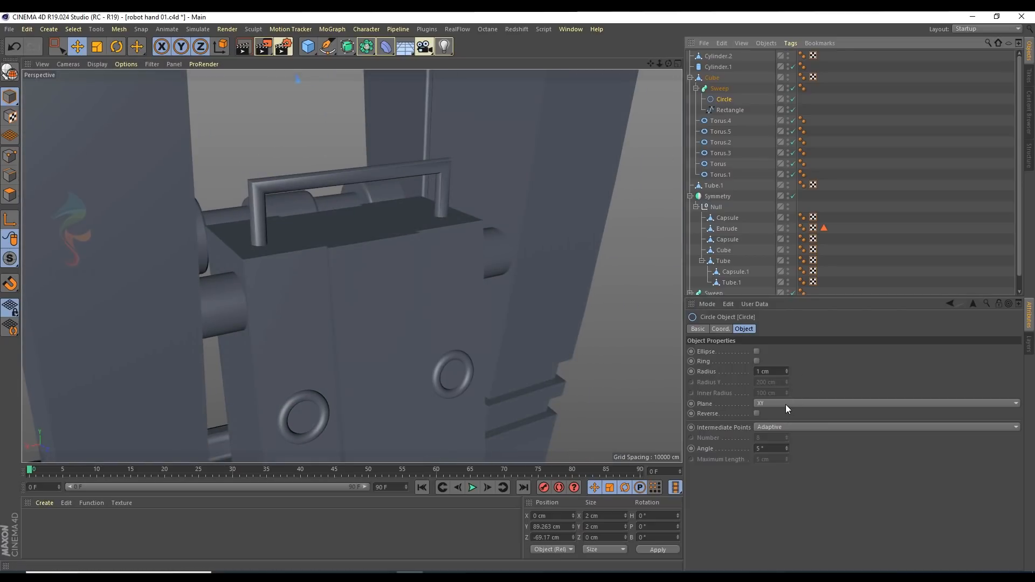
scroll(774, 426, up, 3)
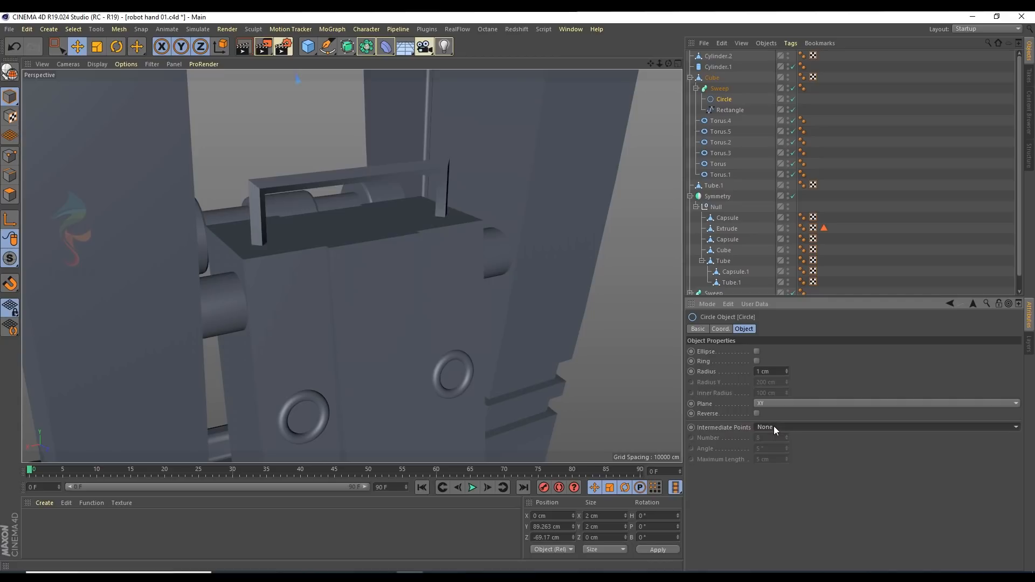
scroll(781, 428, down, 1)
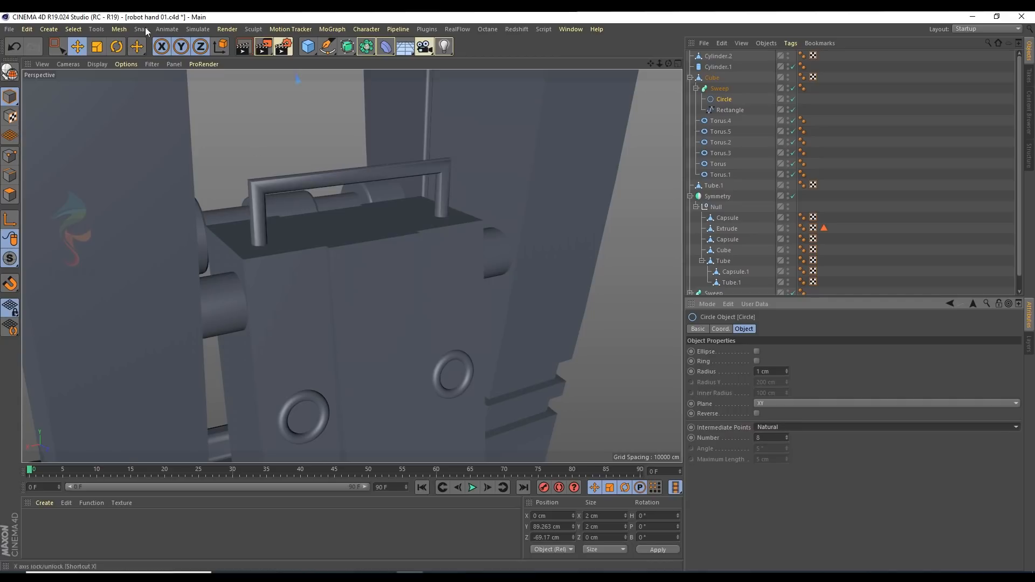
click(97, 64)
click(102, 92)
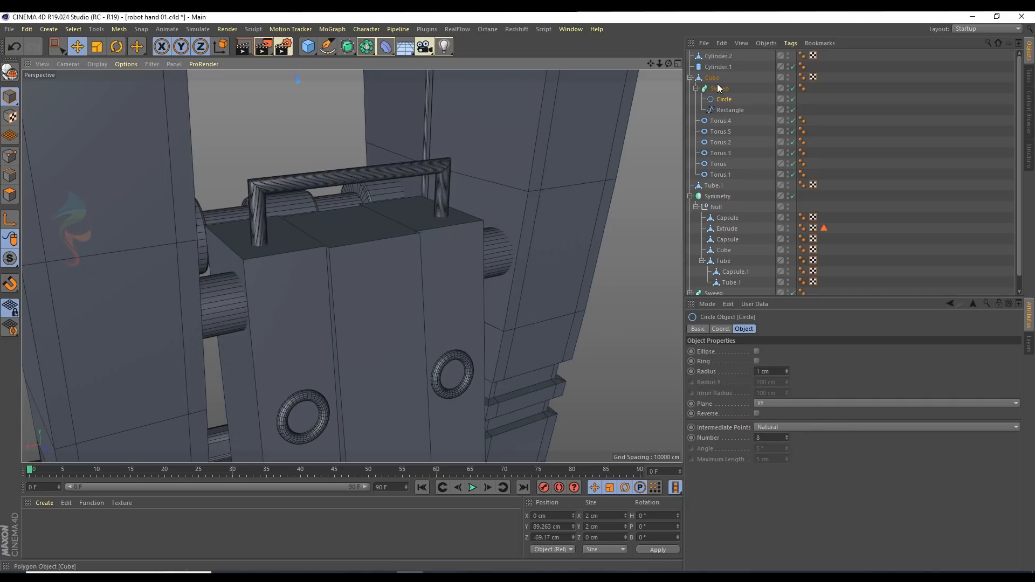
Step: Set the rectangle's intermediate points to Natural and the circle's to Uniform with a number of 3
click(719, 109)
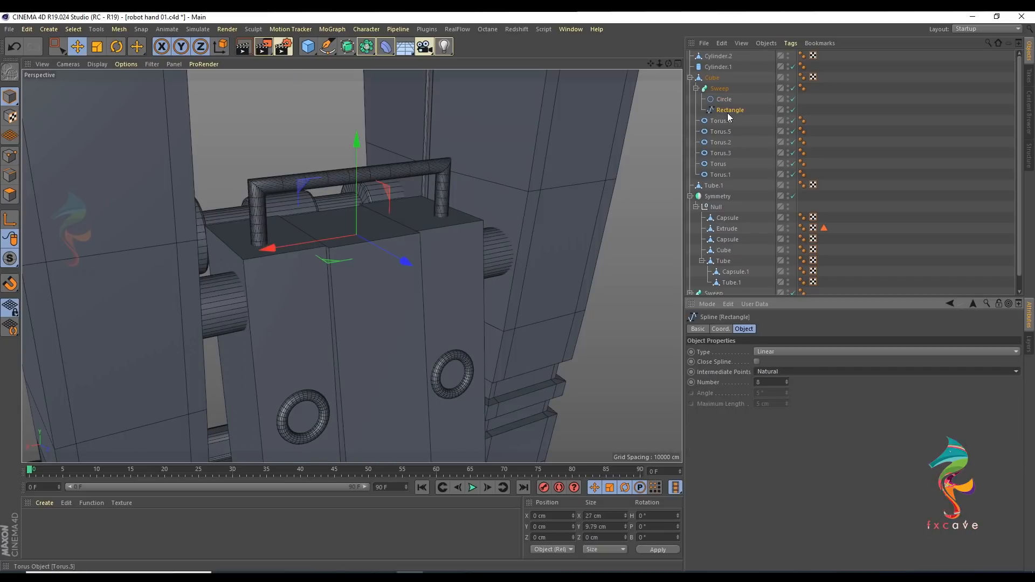
click(720, 99)
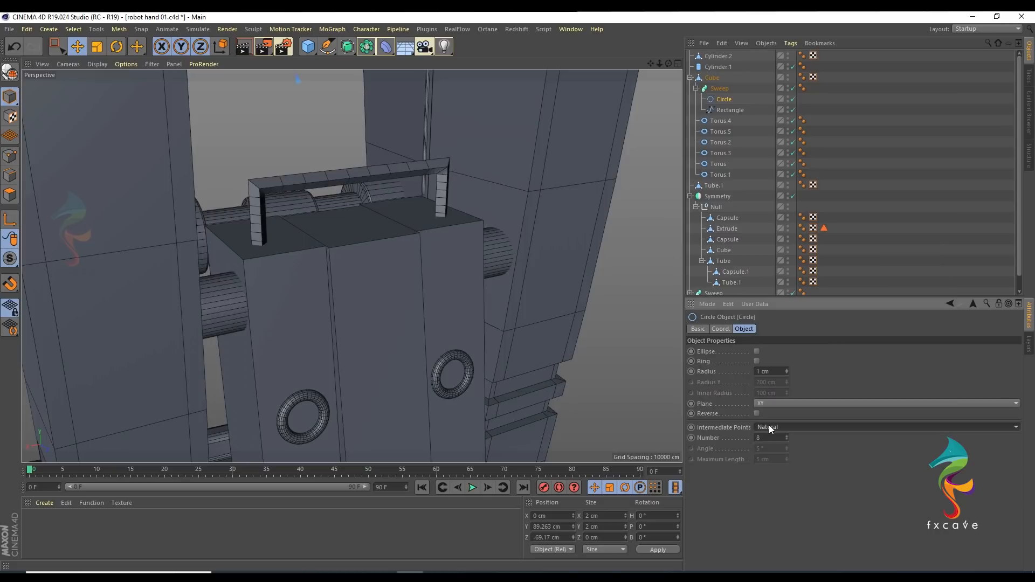
drag(785, 438, 785, 450)
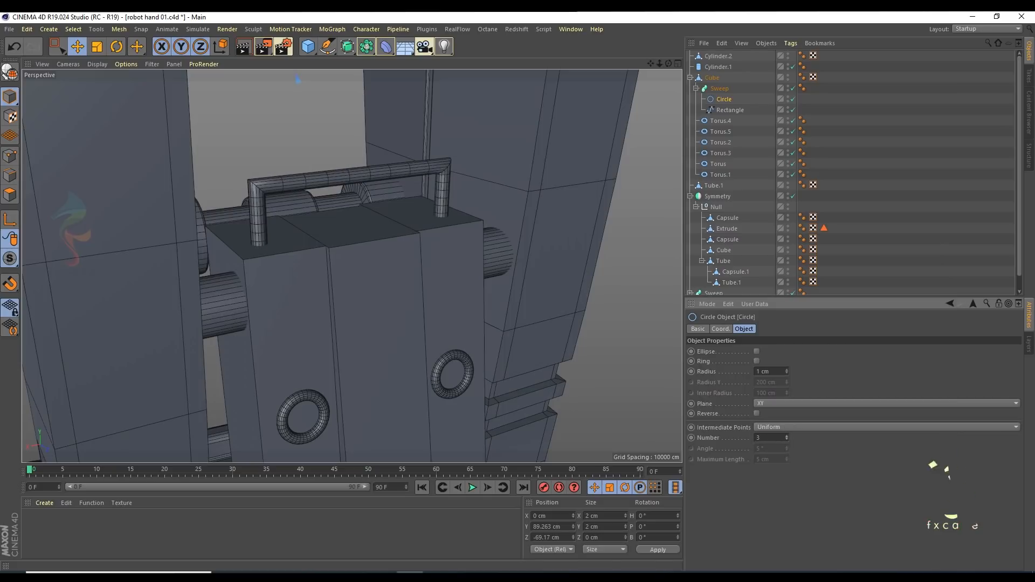
Step: Try Uniform intermediate points with a number of 3 on the handle's rectangle spline
click(729, 110)
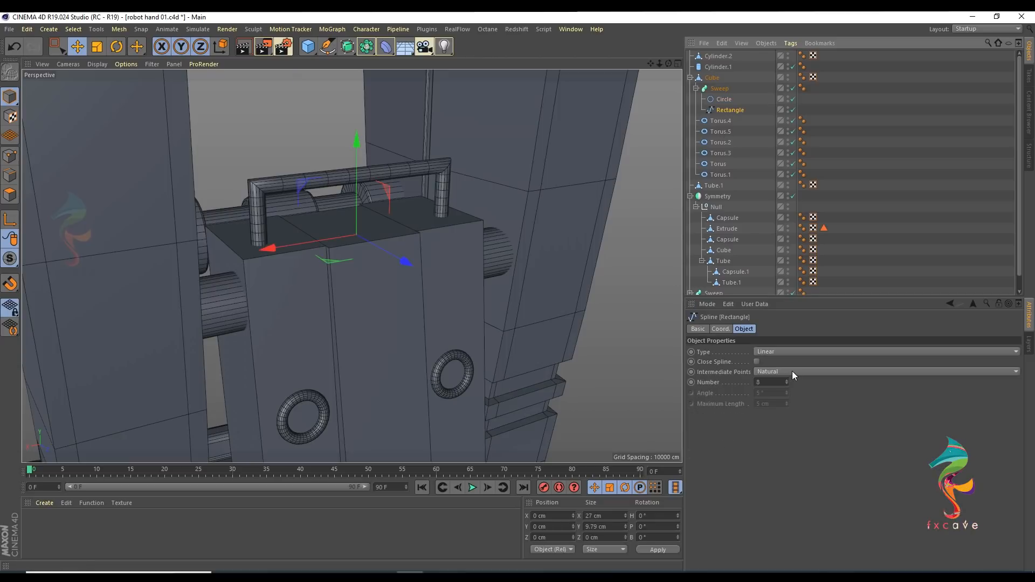
scroll(784, 370, down, 2)
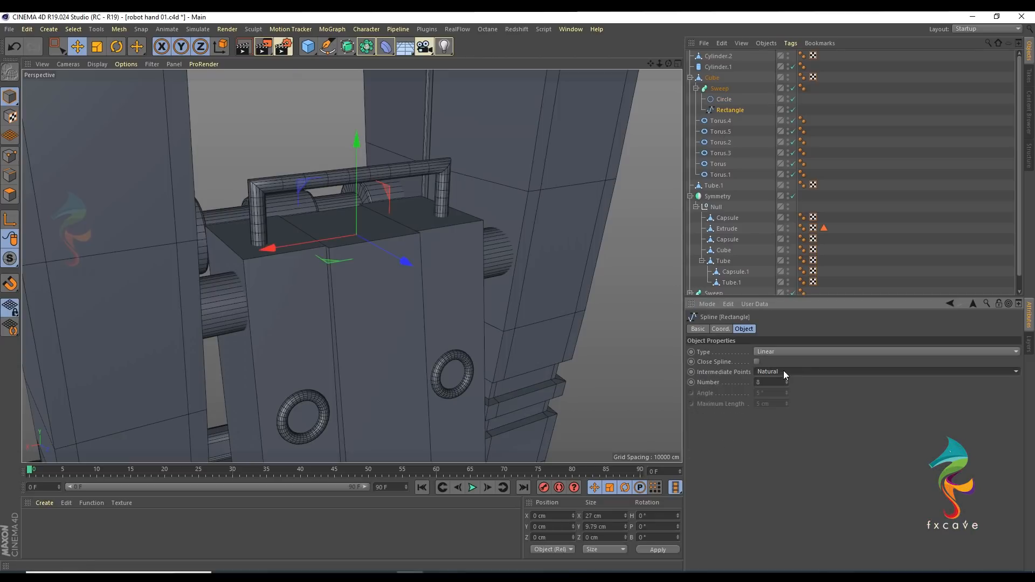
drag(786, 382, 786, 362)
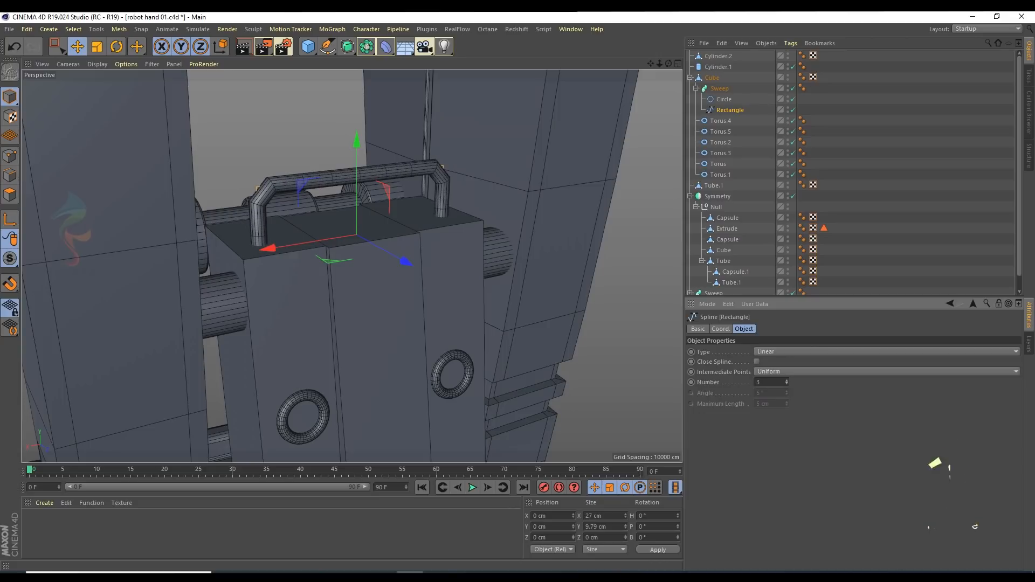
scroll(788, 374, up, 1)
scroll(358, 199, down, 4)
alt+drag(407, 192, 337, 179)
scroll(325, 138, down, 3)
alt+drag(325, 138, 585, 171)
click(889, 159)
alt+drag(319, 221, 322, 190)
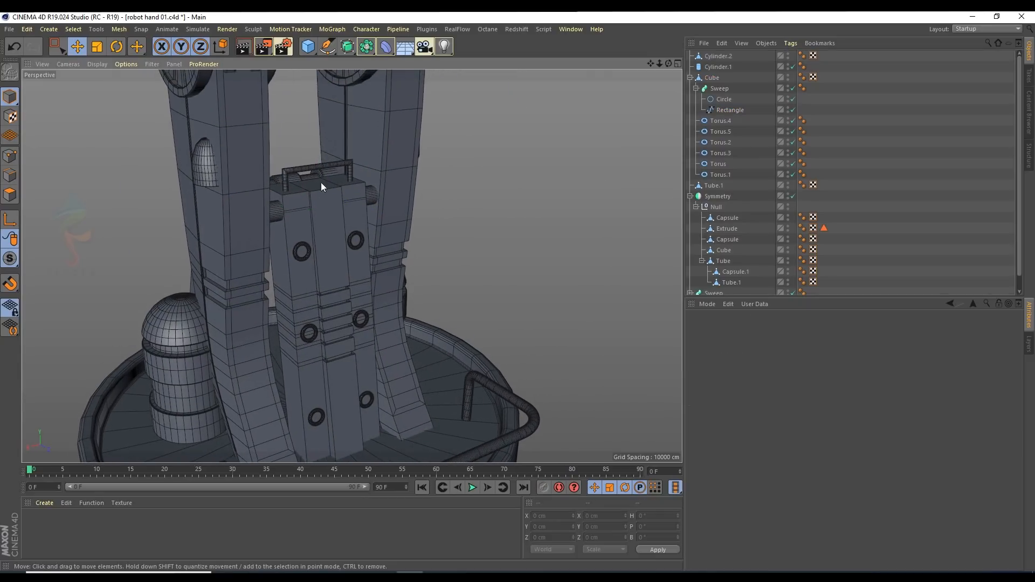
Step: Chamfer the rectangle spline's two upper corner points to round the handle's bends, and return to model mode
click(725, 110)
alt+drag(360, 162, 307, 157)
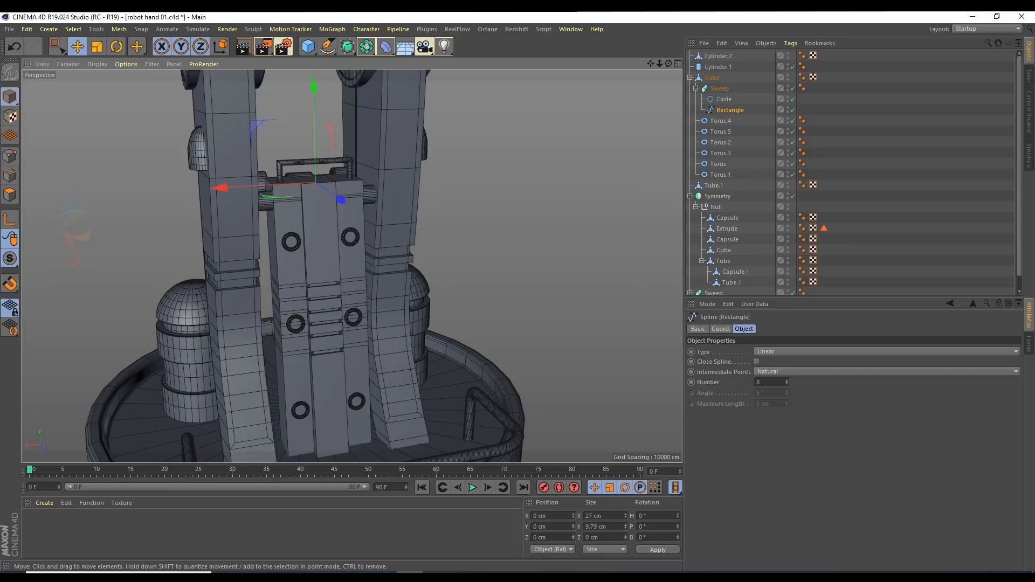
click(9, 155)
click(58, 46)
drag(238, 133, 397, 166)
alt+drag(306, 170, 394, 173)
right_click(531, 117)
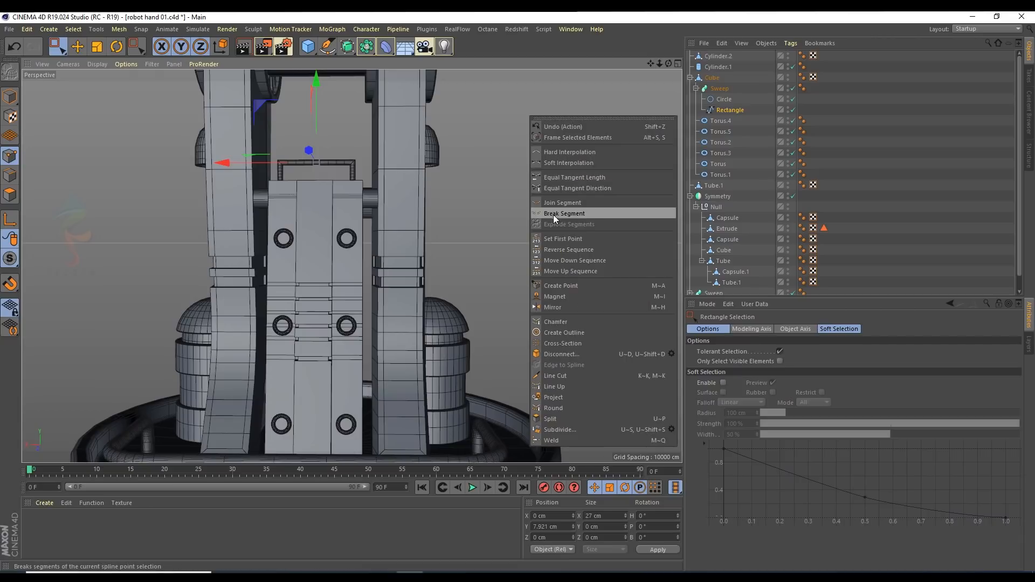
click(555, 322)
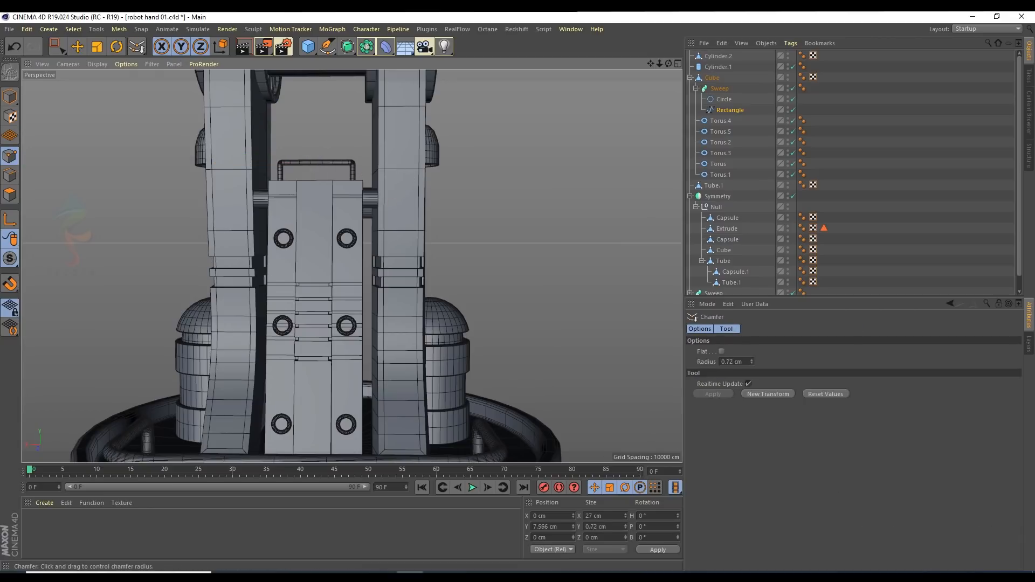
click(868, 116)
click(78, 46)
click(9, 96)
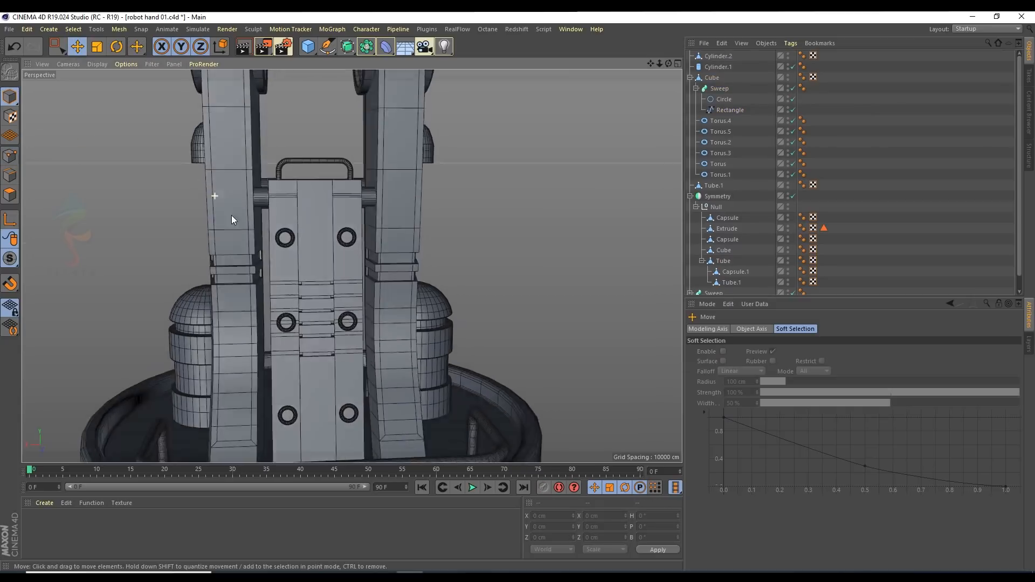
Step: Set the rectangle spline's intermediate points to Uniform and open the viewport's display mode options
alt+drag(228, 215, 305, 124)
alt+right_drag(305, 125, 863, 116)
click(725, 110)
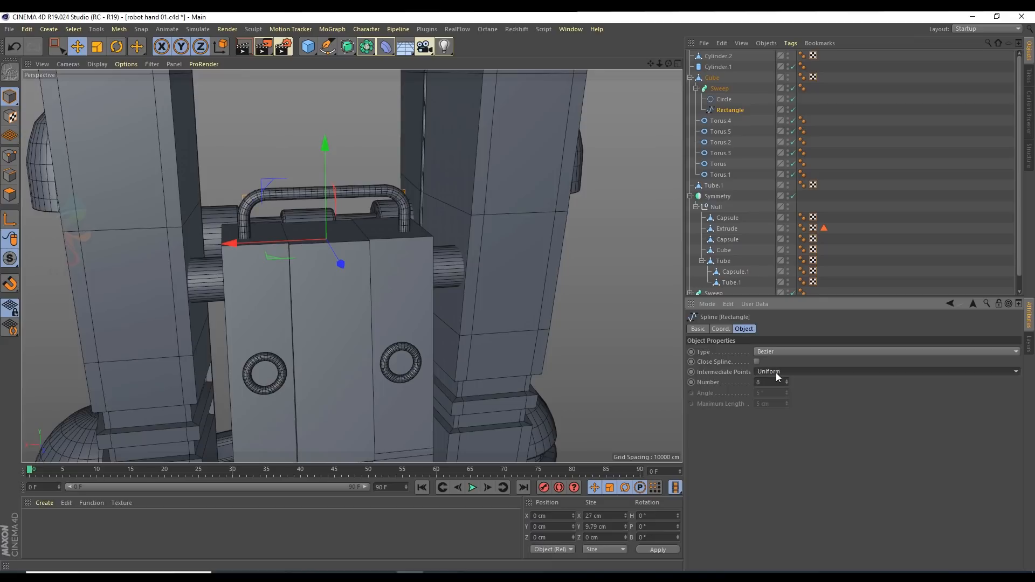
click(907, 191)
click(96, 65)
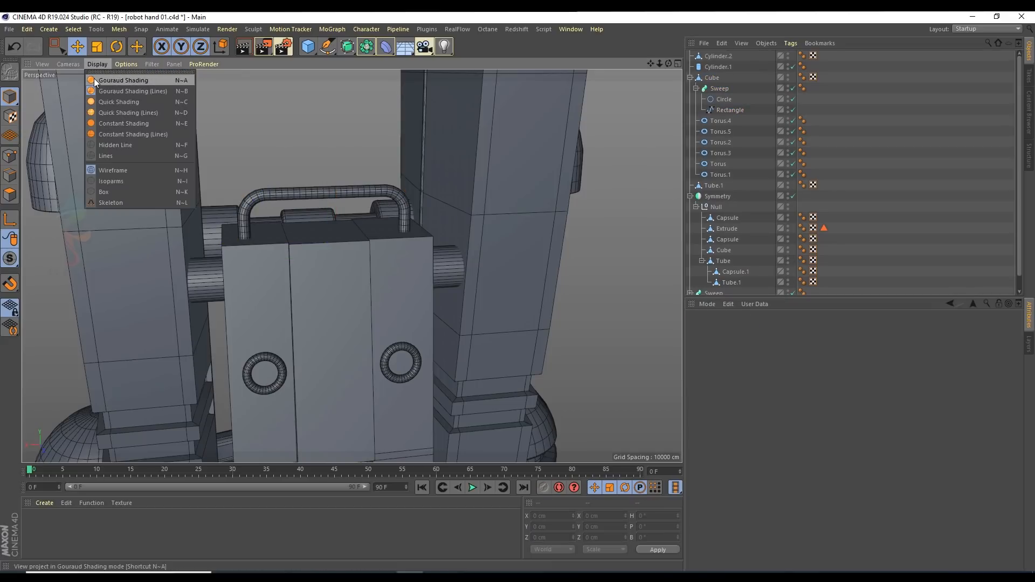